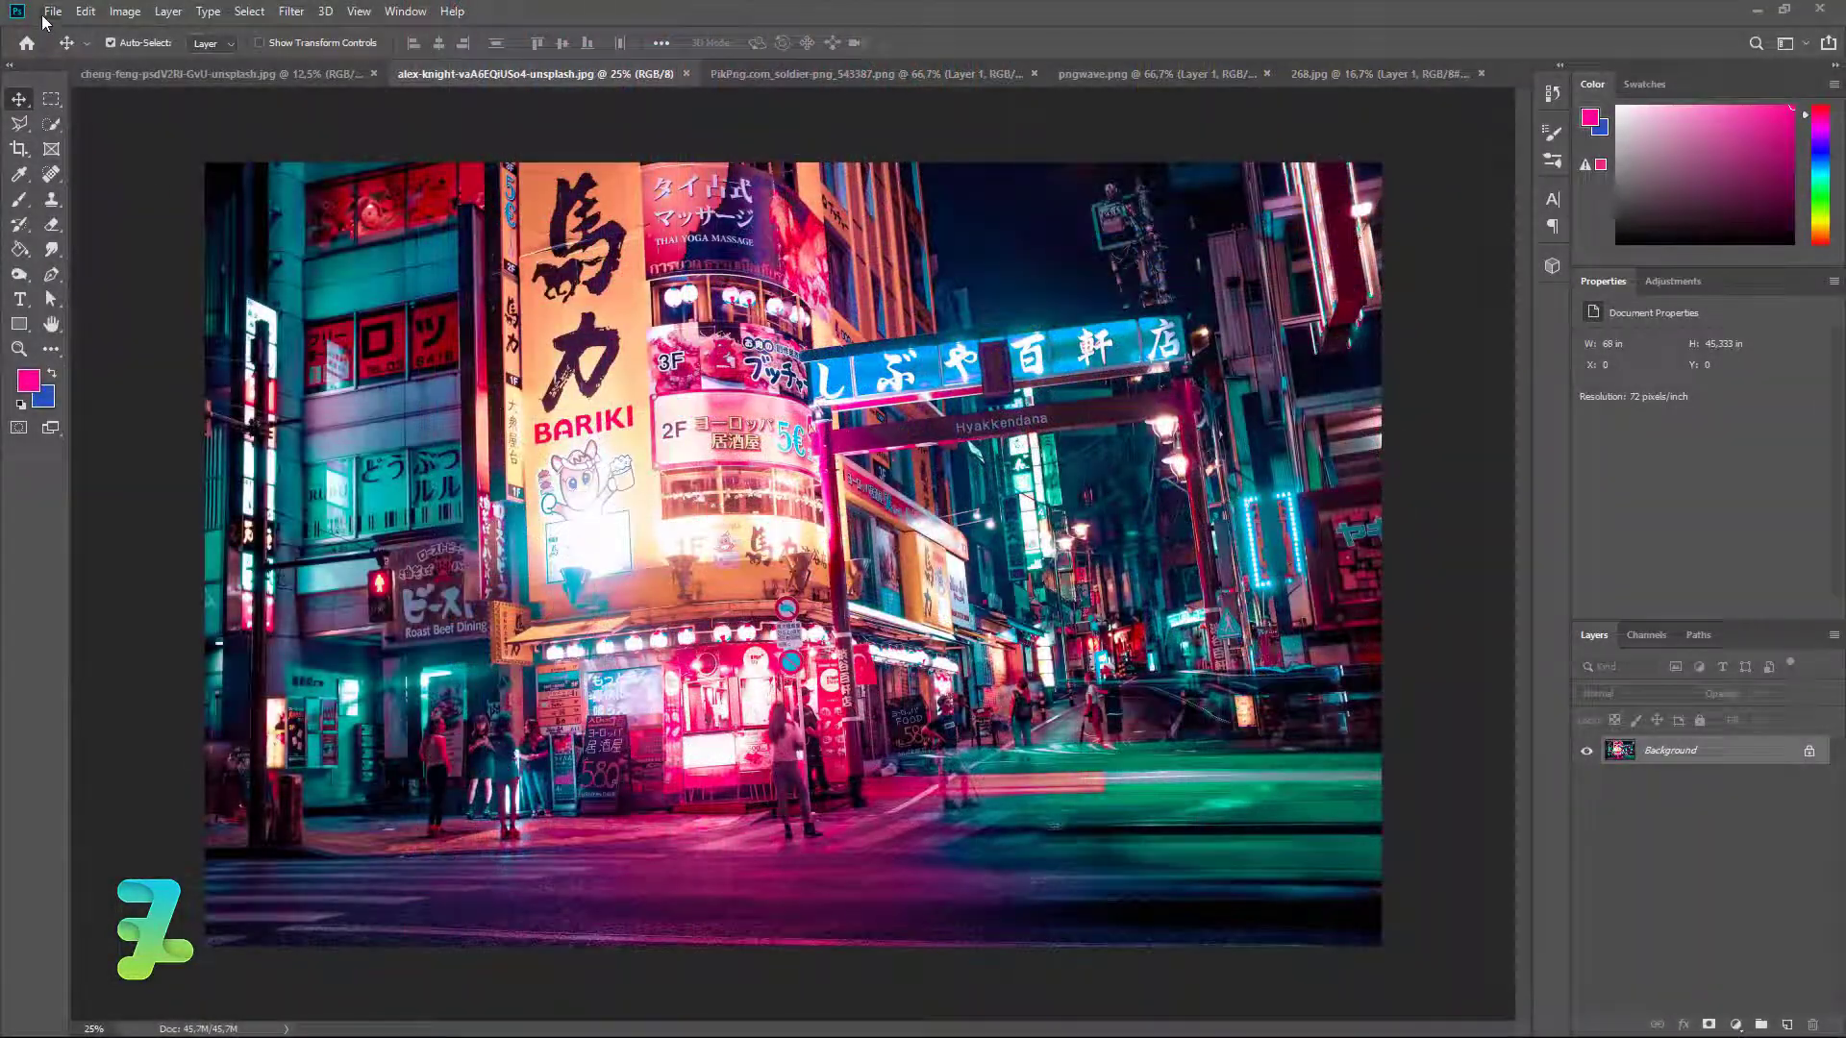
Create a blank white 3000 × 3000 px document at 300 ppi.
{"action": "left_click", "coordinate": [52, 12]}
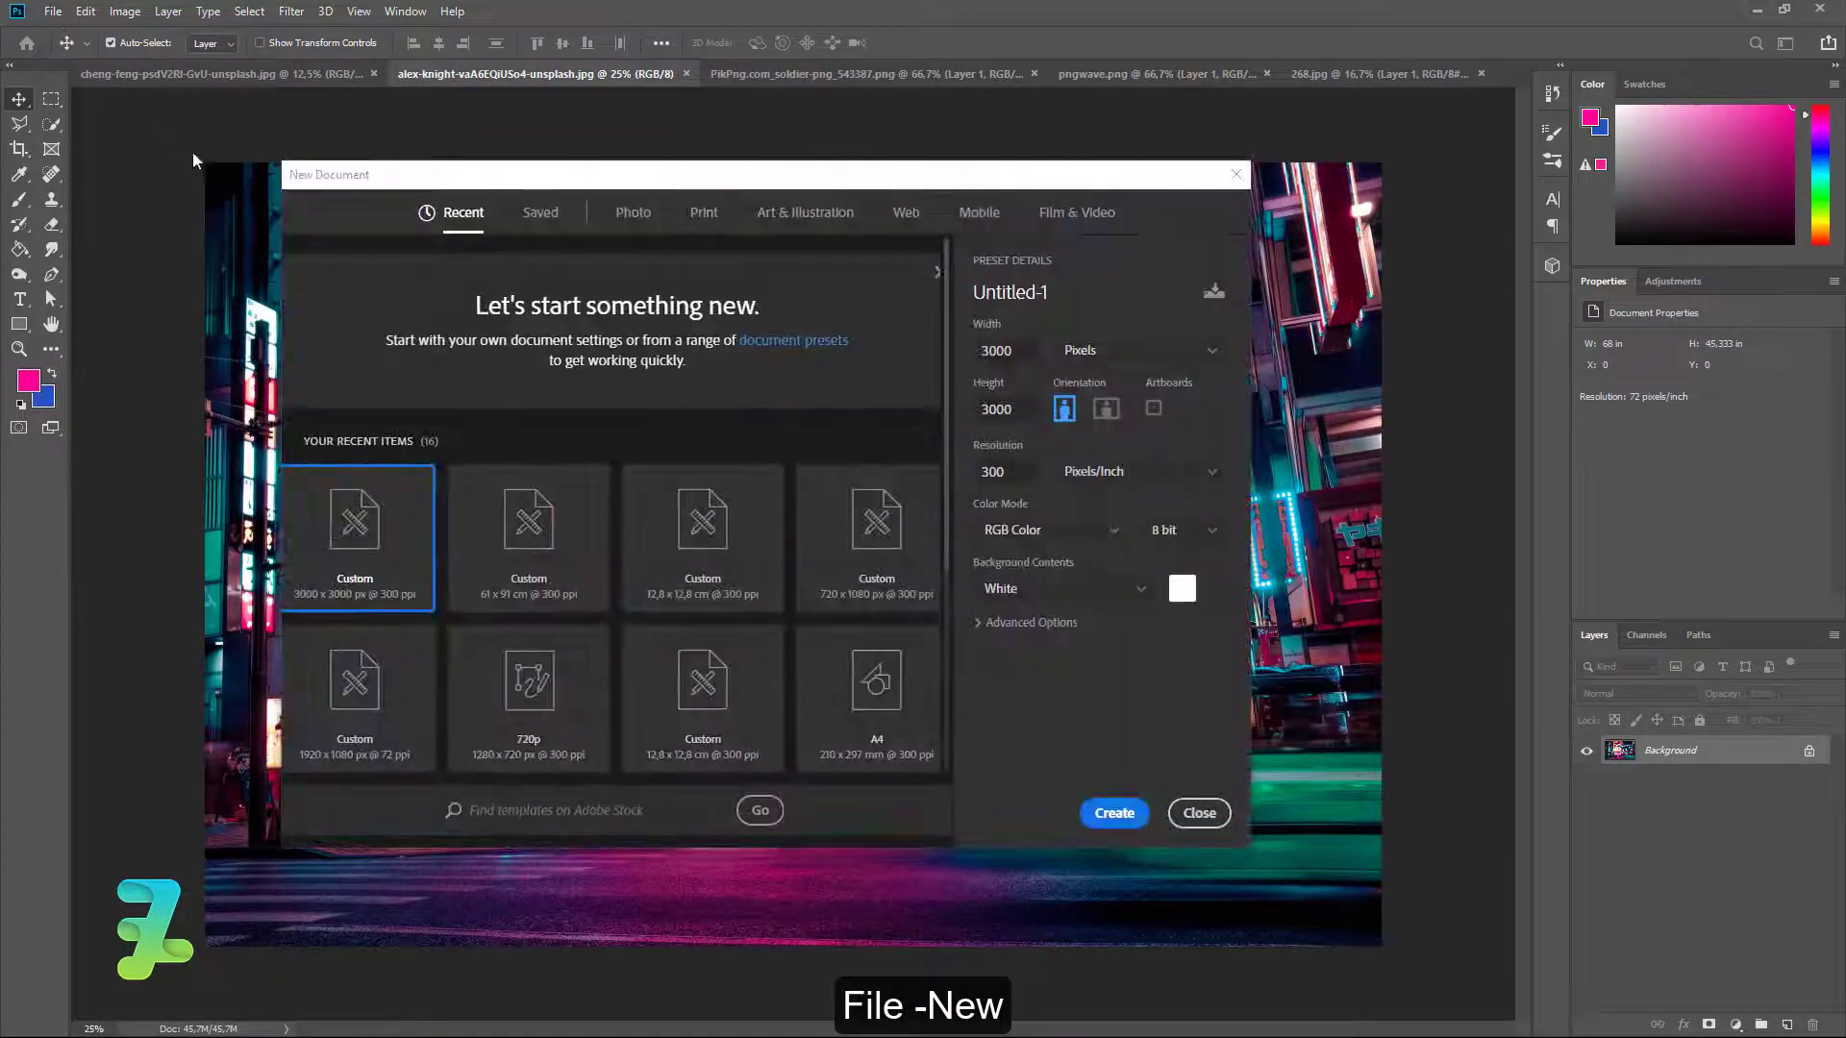
{"action": "double_click", "coordinate": [1030, 351]}
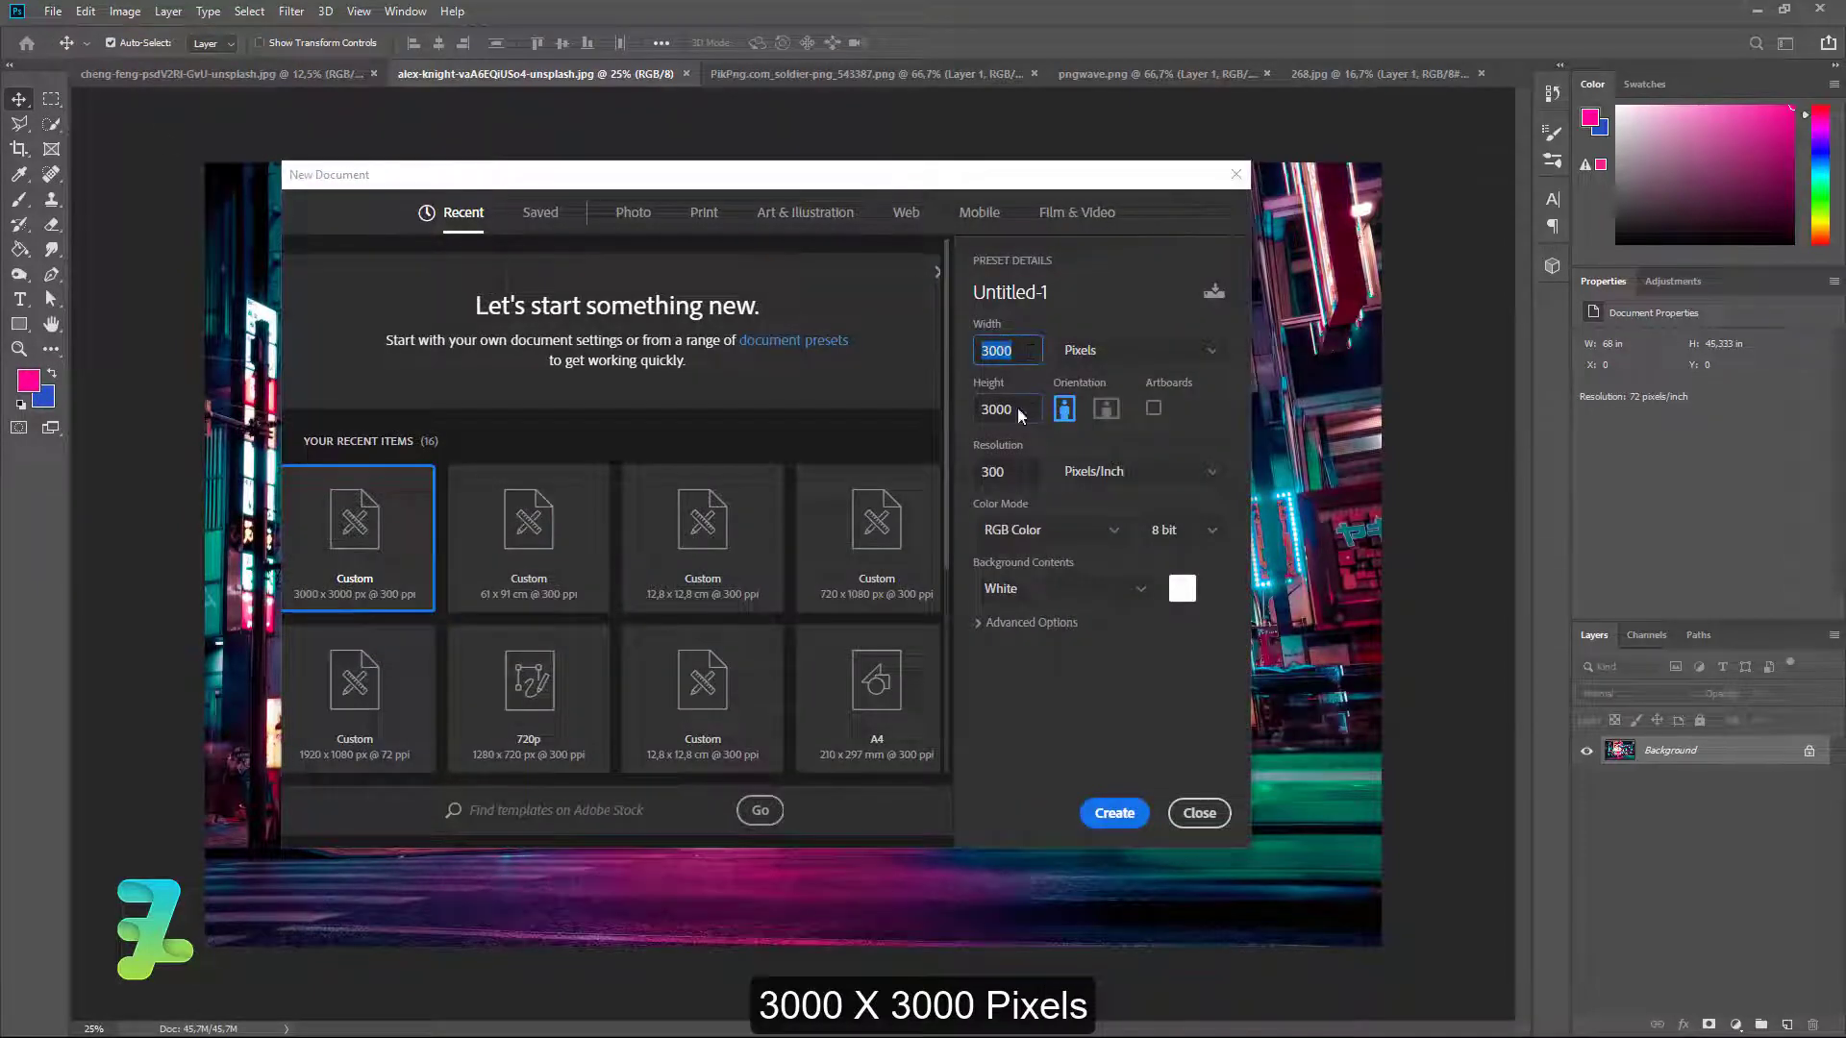
{"action": "double_click", "coordinate": [984, 476]}
{"action": "left_click", "coordinate": [1099, 812]}
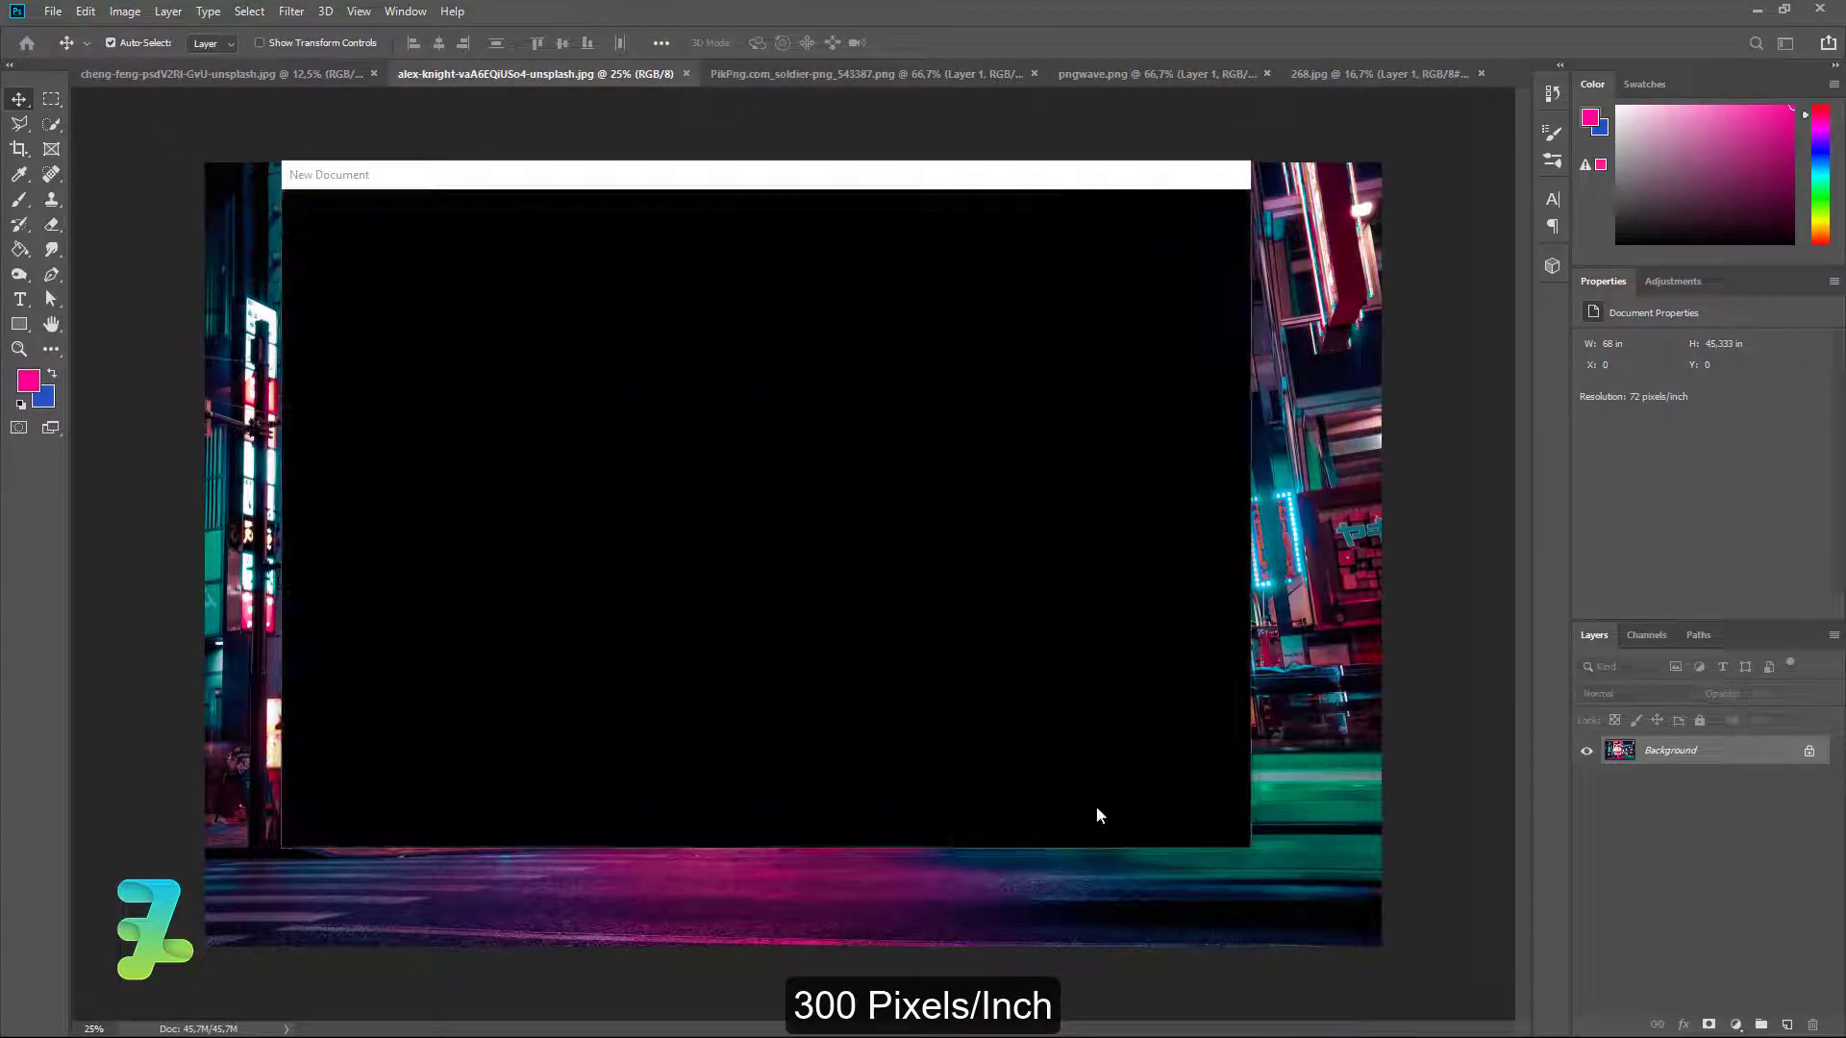
Copy the neon Tokyo street photo into the new document as Layer 1 and move it up.
{"action": "left_click", "coordinate": [405, 10]}
{"action": "left_click", "coordinate": [465, 748]}
{"action": "right_click", "coordinate": [453, 77]}
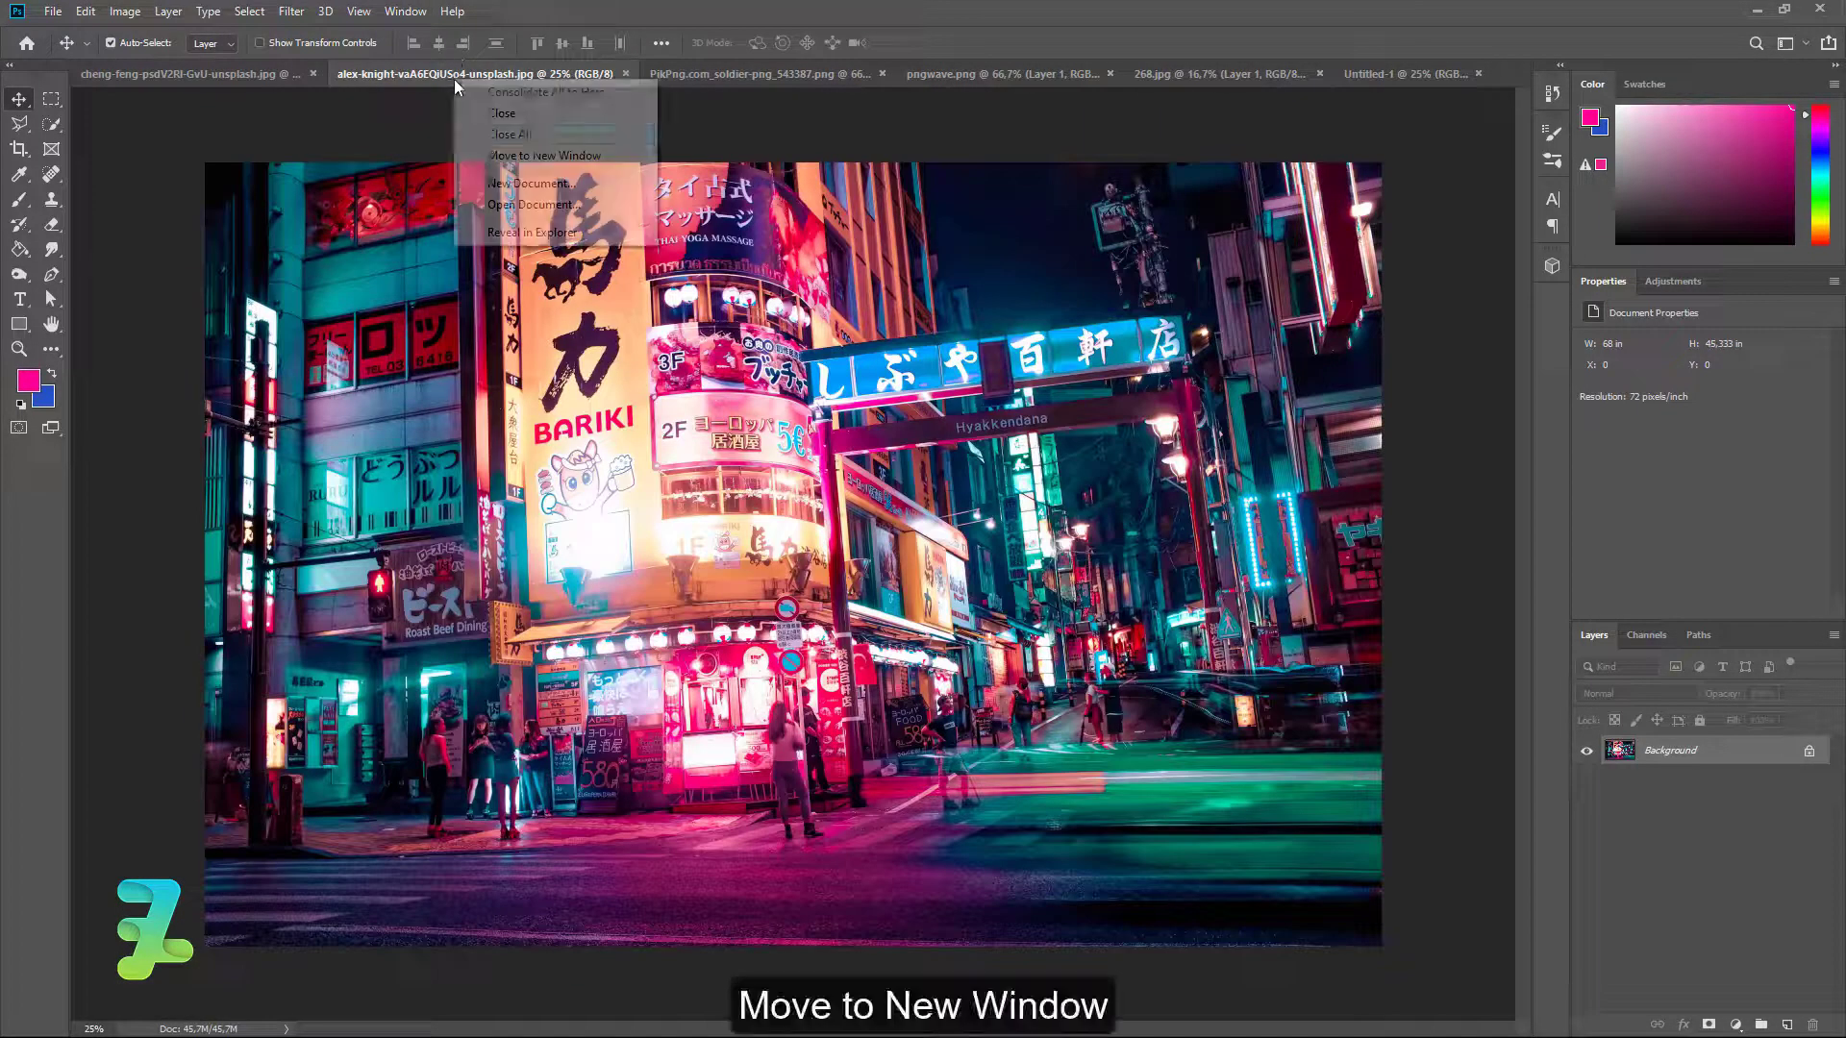
{"action": "left_click", "coordinate": [495, 154]}
{"action": "mouse_move", "coordinate": [26, 103]}
{"action": "left_mouse_down"}
{"action": "mouse_move", "coordinate": [796, 322]}
{"action": "mouse_move", "coordinate": [834, 903]}
{"action": "left_mouse_up"}
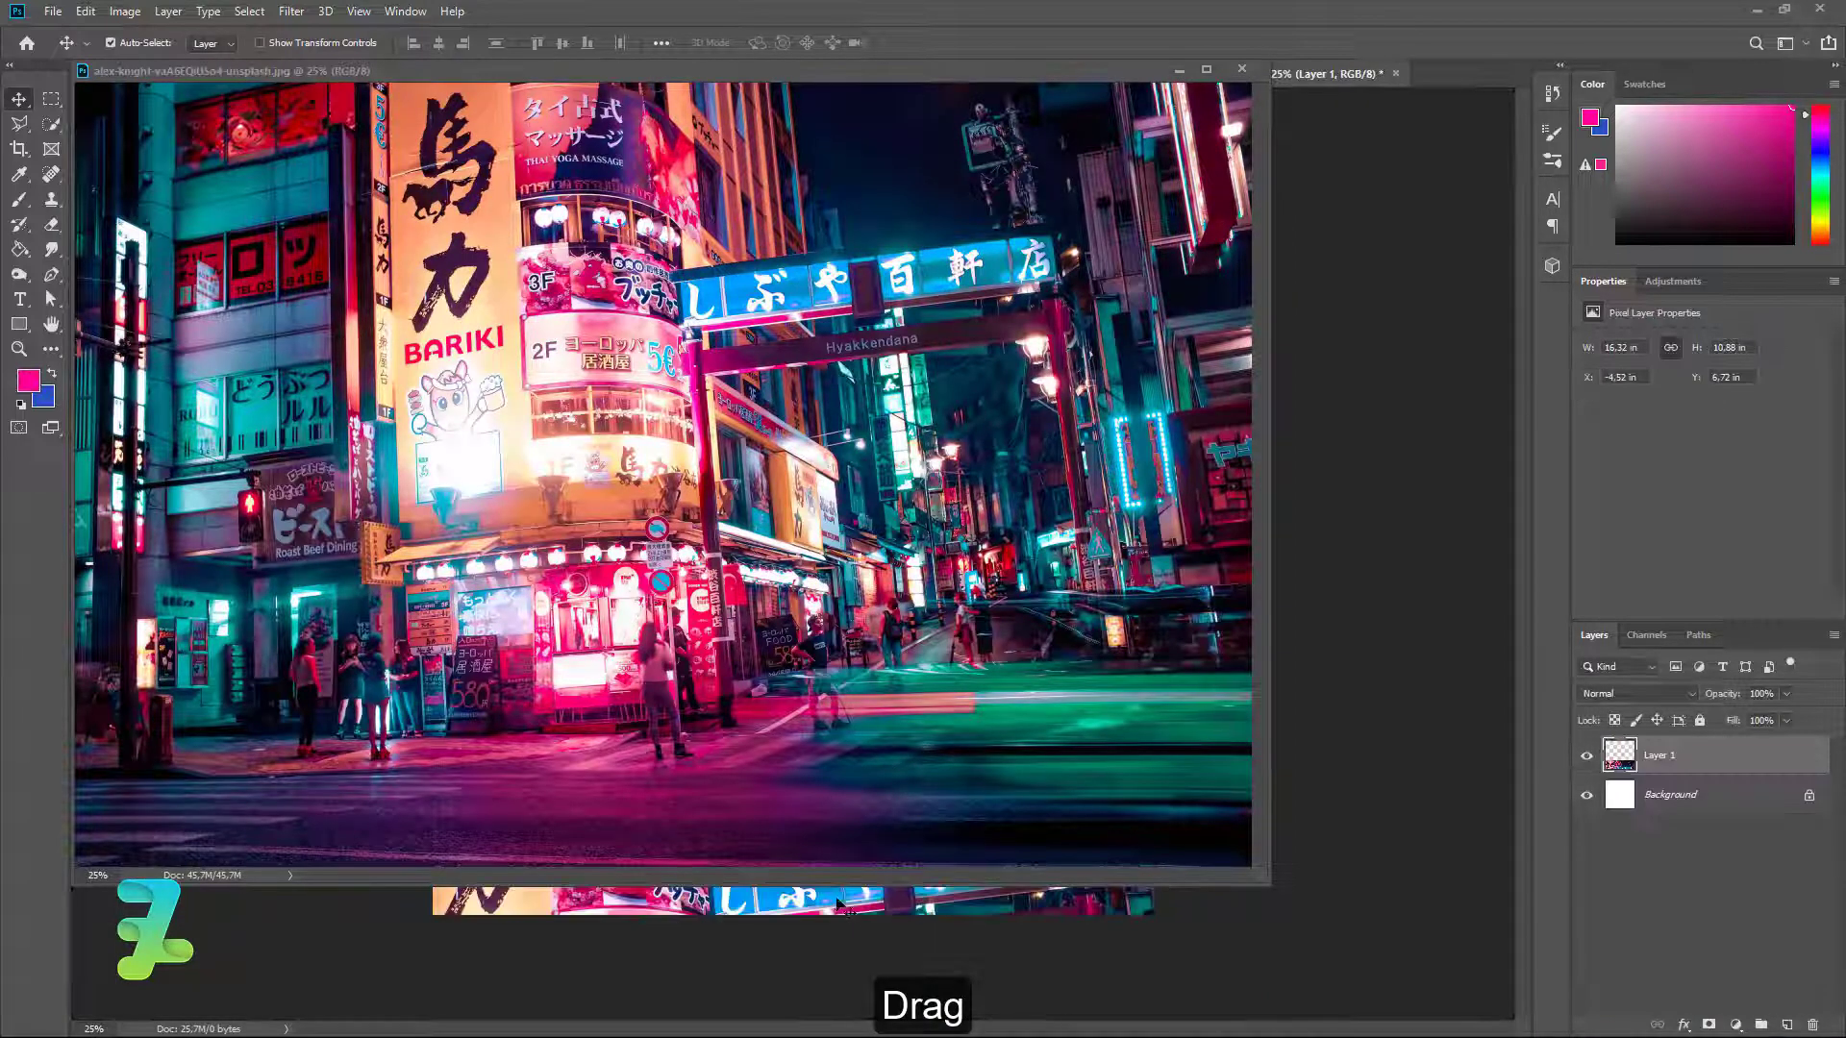
{"action": "left_click", "coordinate": [1240, 71]}
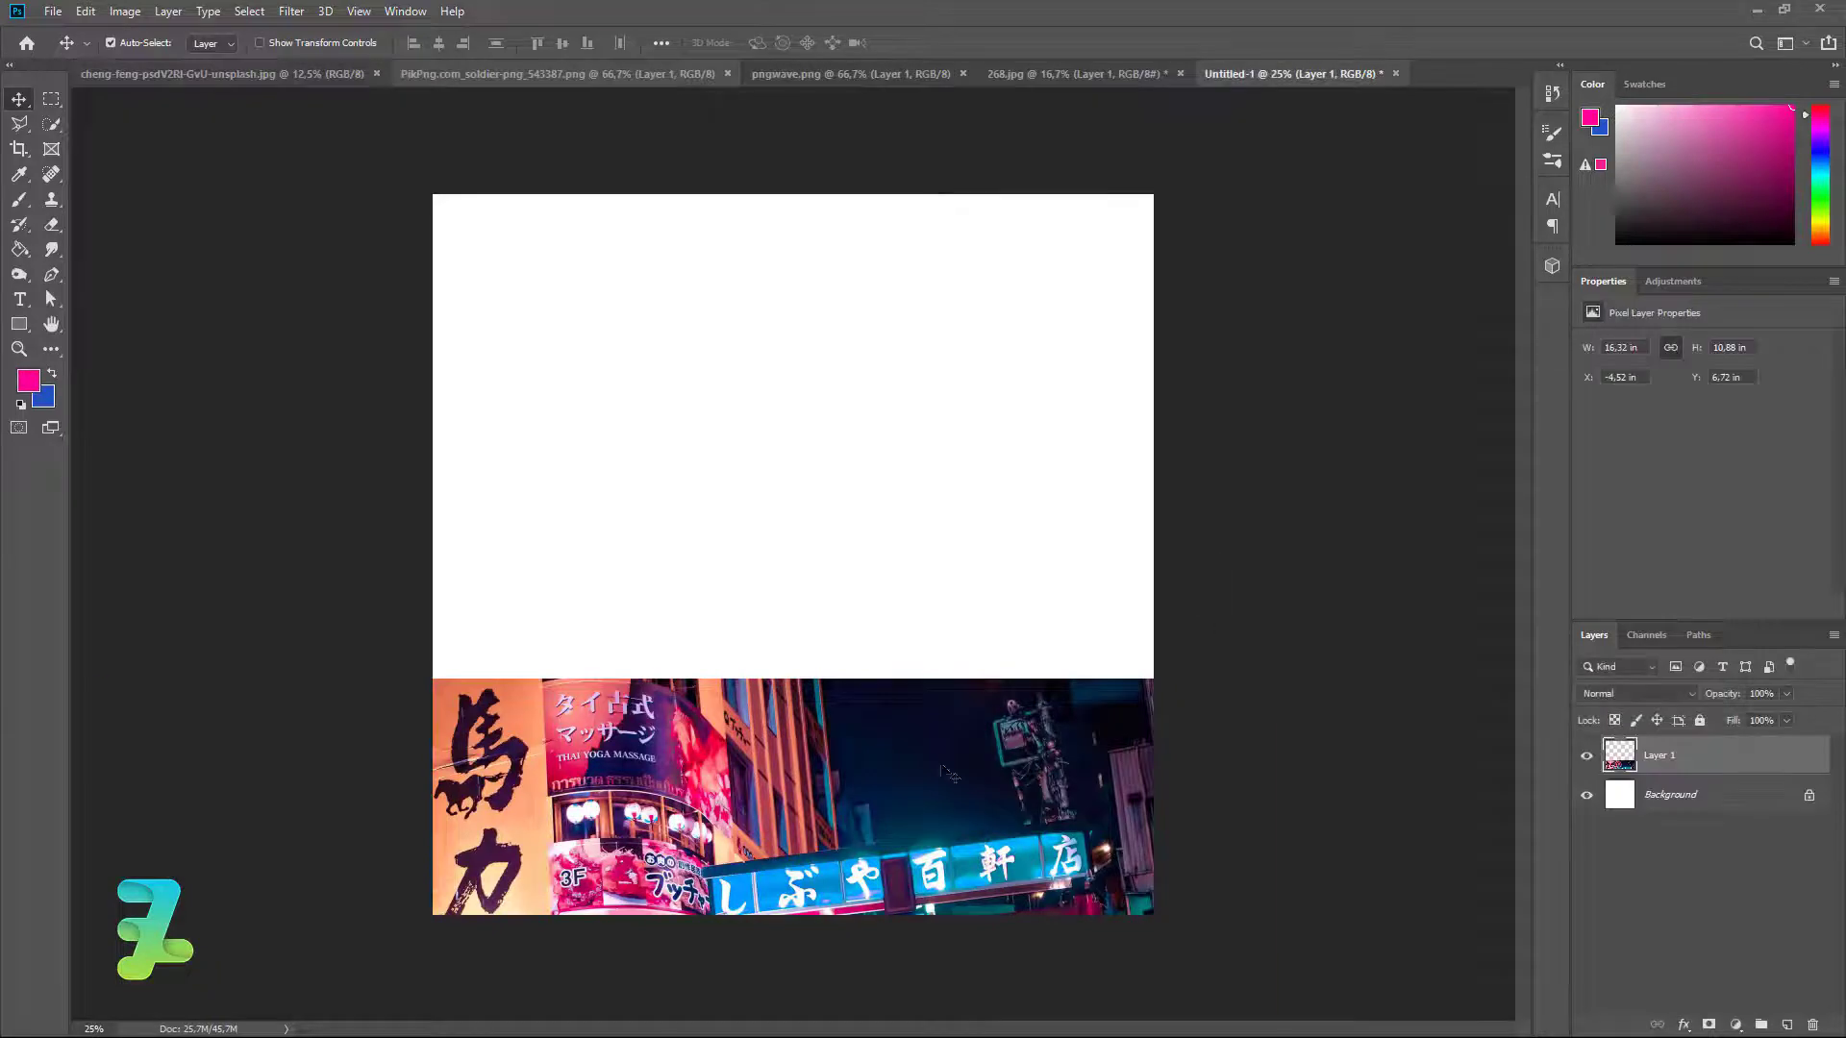
{"action": "mouse_move", "coordinate": [846, 1009]}
{"action": "left_mouse_down"}
{"action": "mouse_move", "coordinate": [888, 329]}
{"action": "mouse_move", "coordinate": [853, 301]}
{"action": "left_mouse_up"}
Scale the street photo to about 93% and shift it to fill the canvas.
{"action": "key", "text": "ctrl+minus"}
{"action": "key", "text": "ctrl+t"}
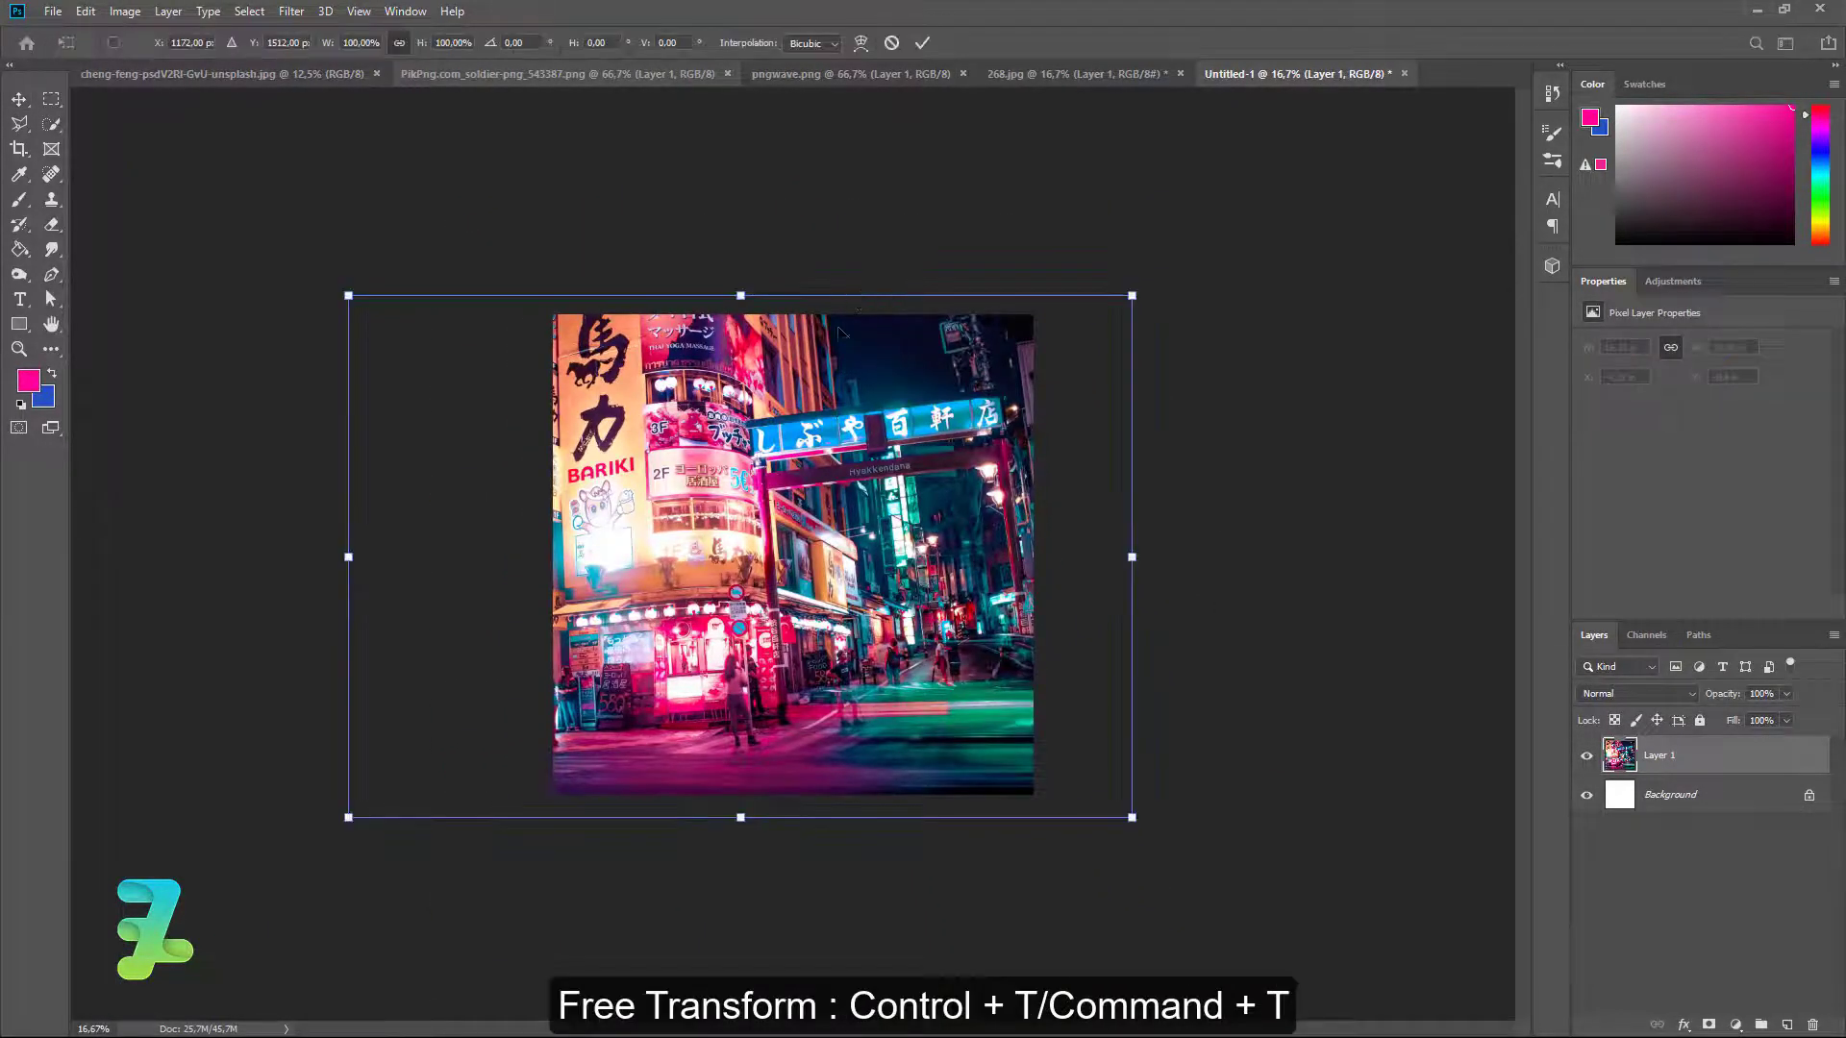
{"action": "left_click_drag", "start_coordinate": [349, 818], "coordinate": [378, 806]}
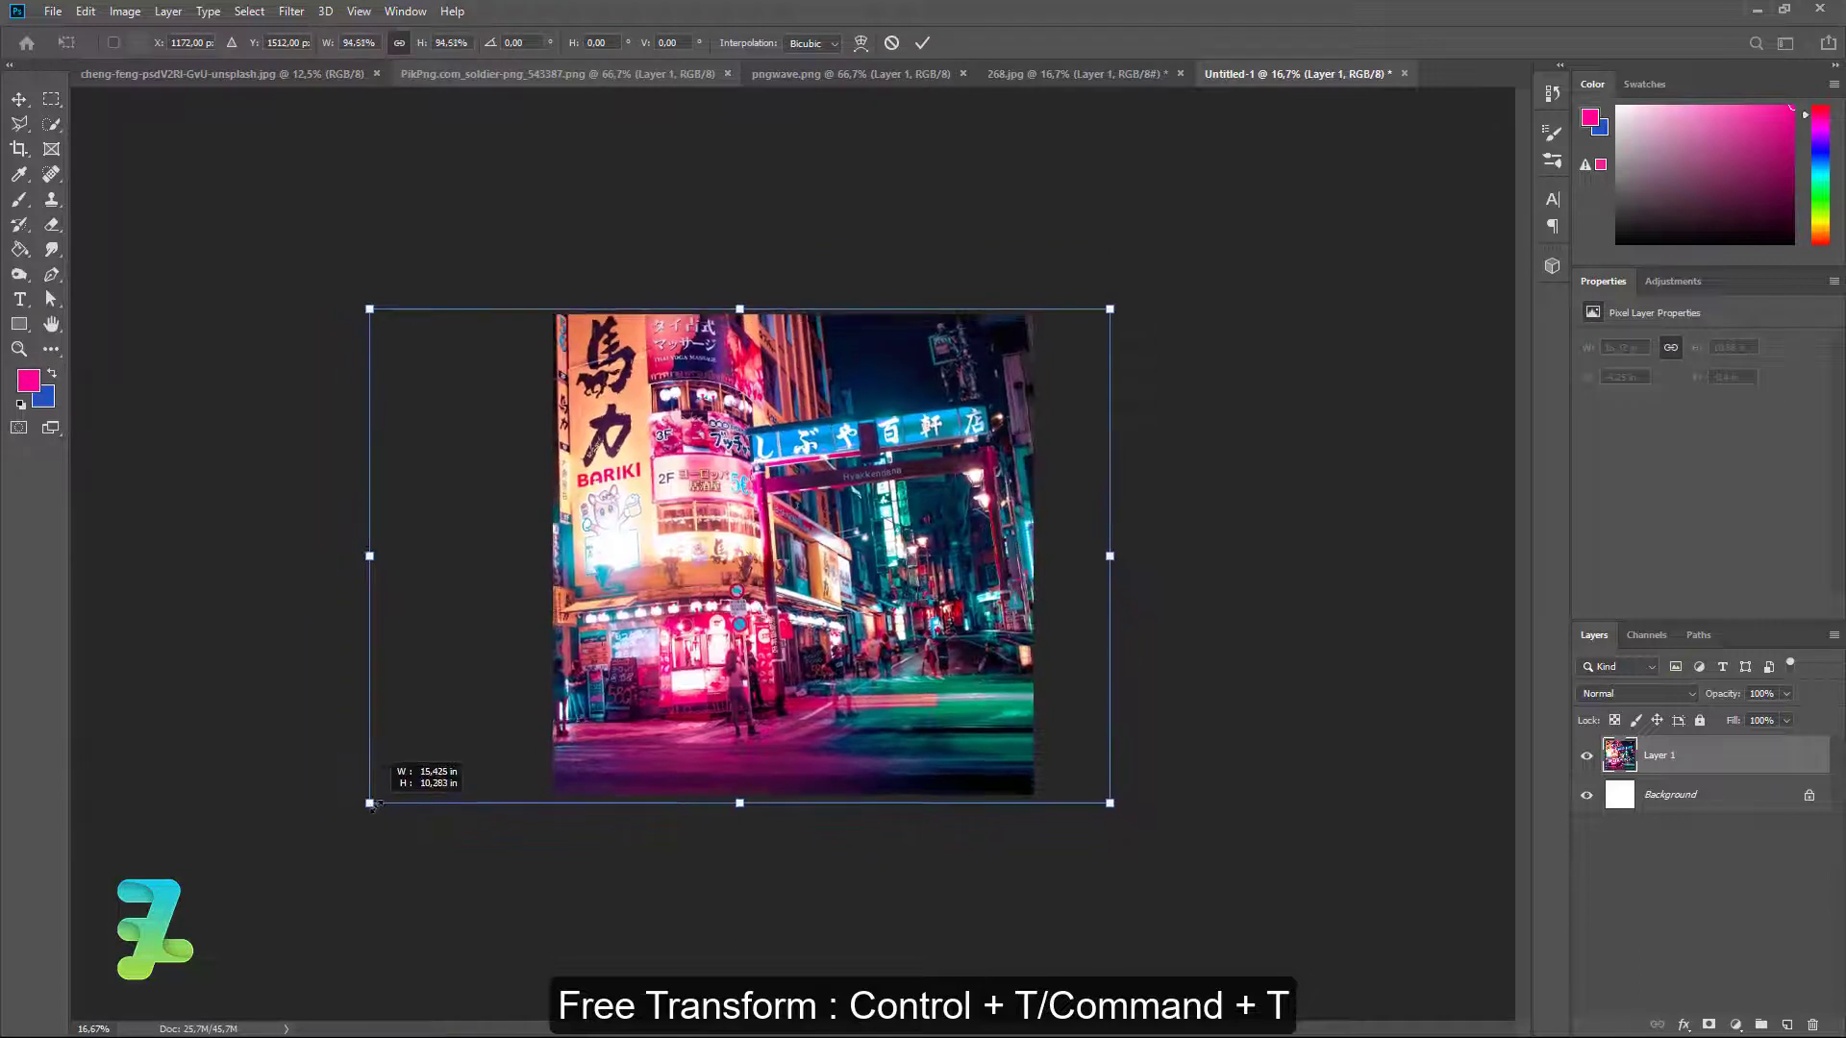
{"action": "left_click", "coordinate": [16, 98]}
{"action": "mouse_move", "coordinate": [989, 579]}
{"action": "left_mouse_down"}
{"action": "mouse_move", "coordinate": [904, 575]}
{"action": "mouse_move", "coordinate": [1101, 589]}
{"action": "mouse_move", "coordinate": [1024, 603]}
{"action": "left_mouse_up"}
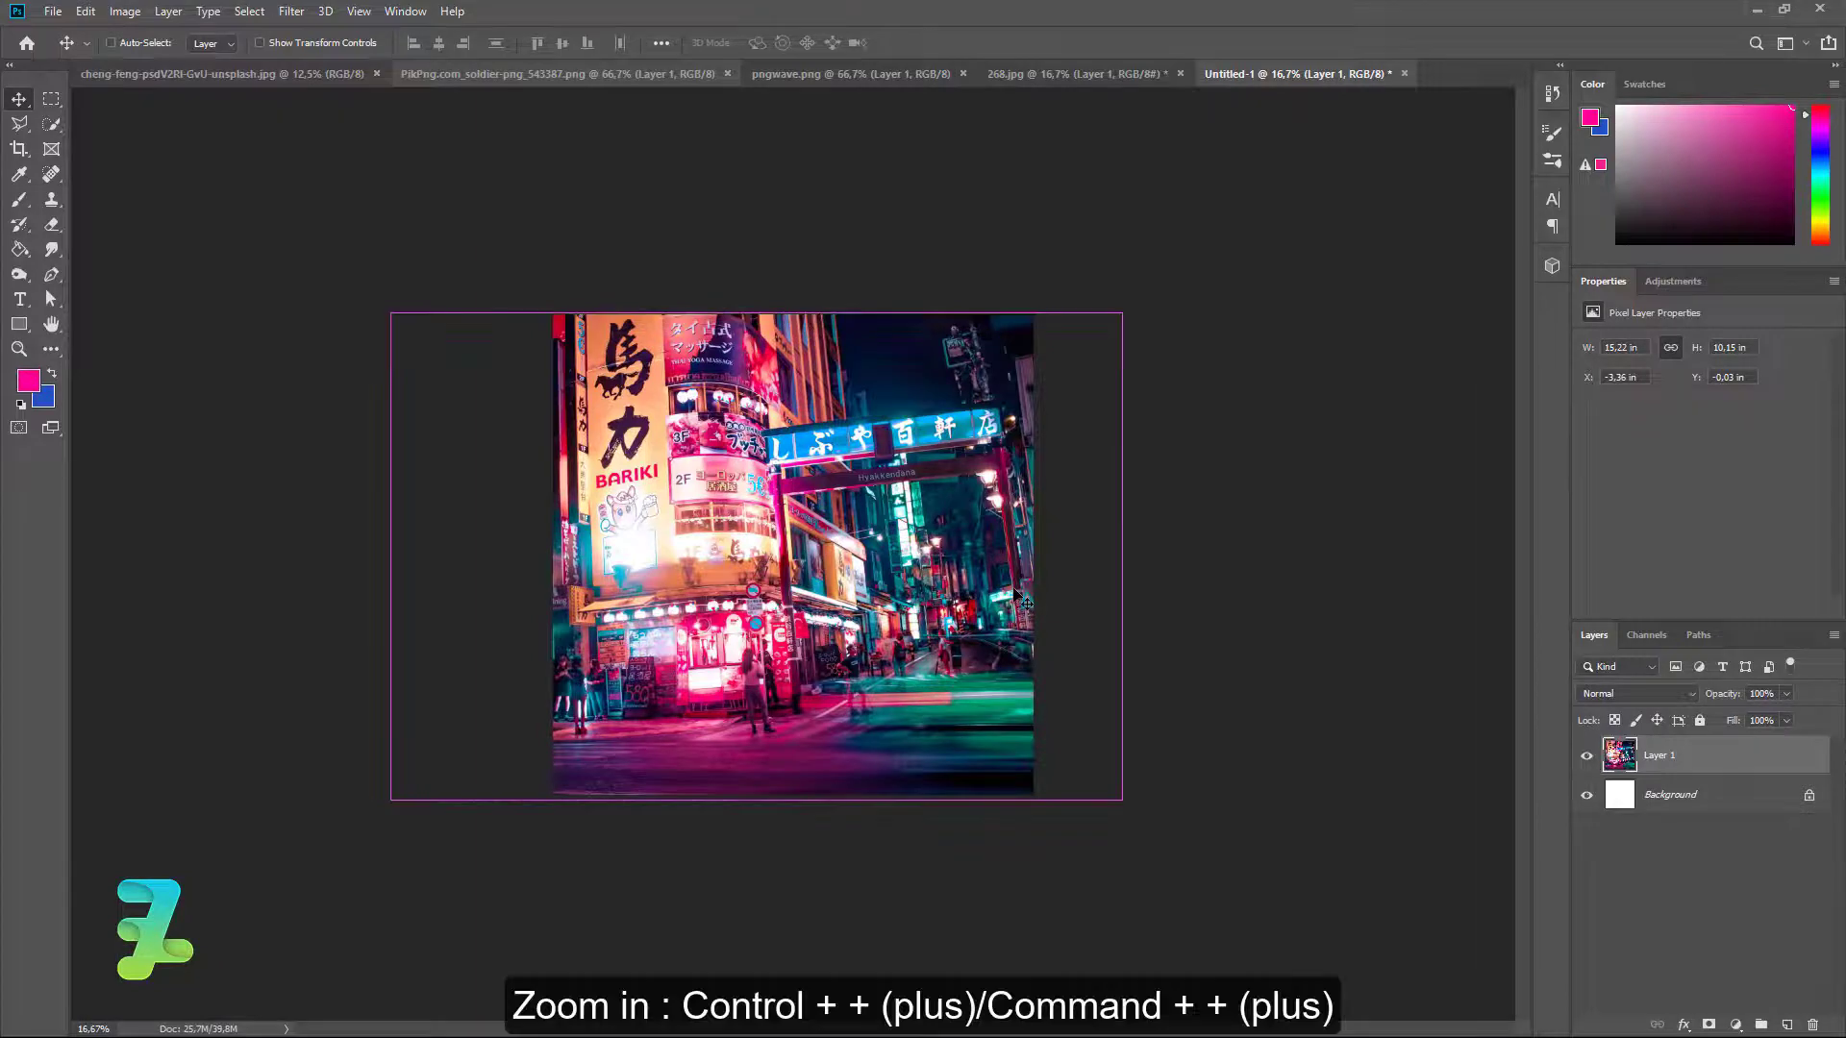
{"action": "key", "text": "ctrl+plus"}
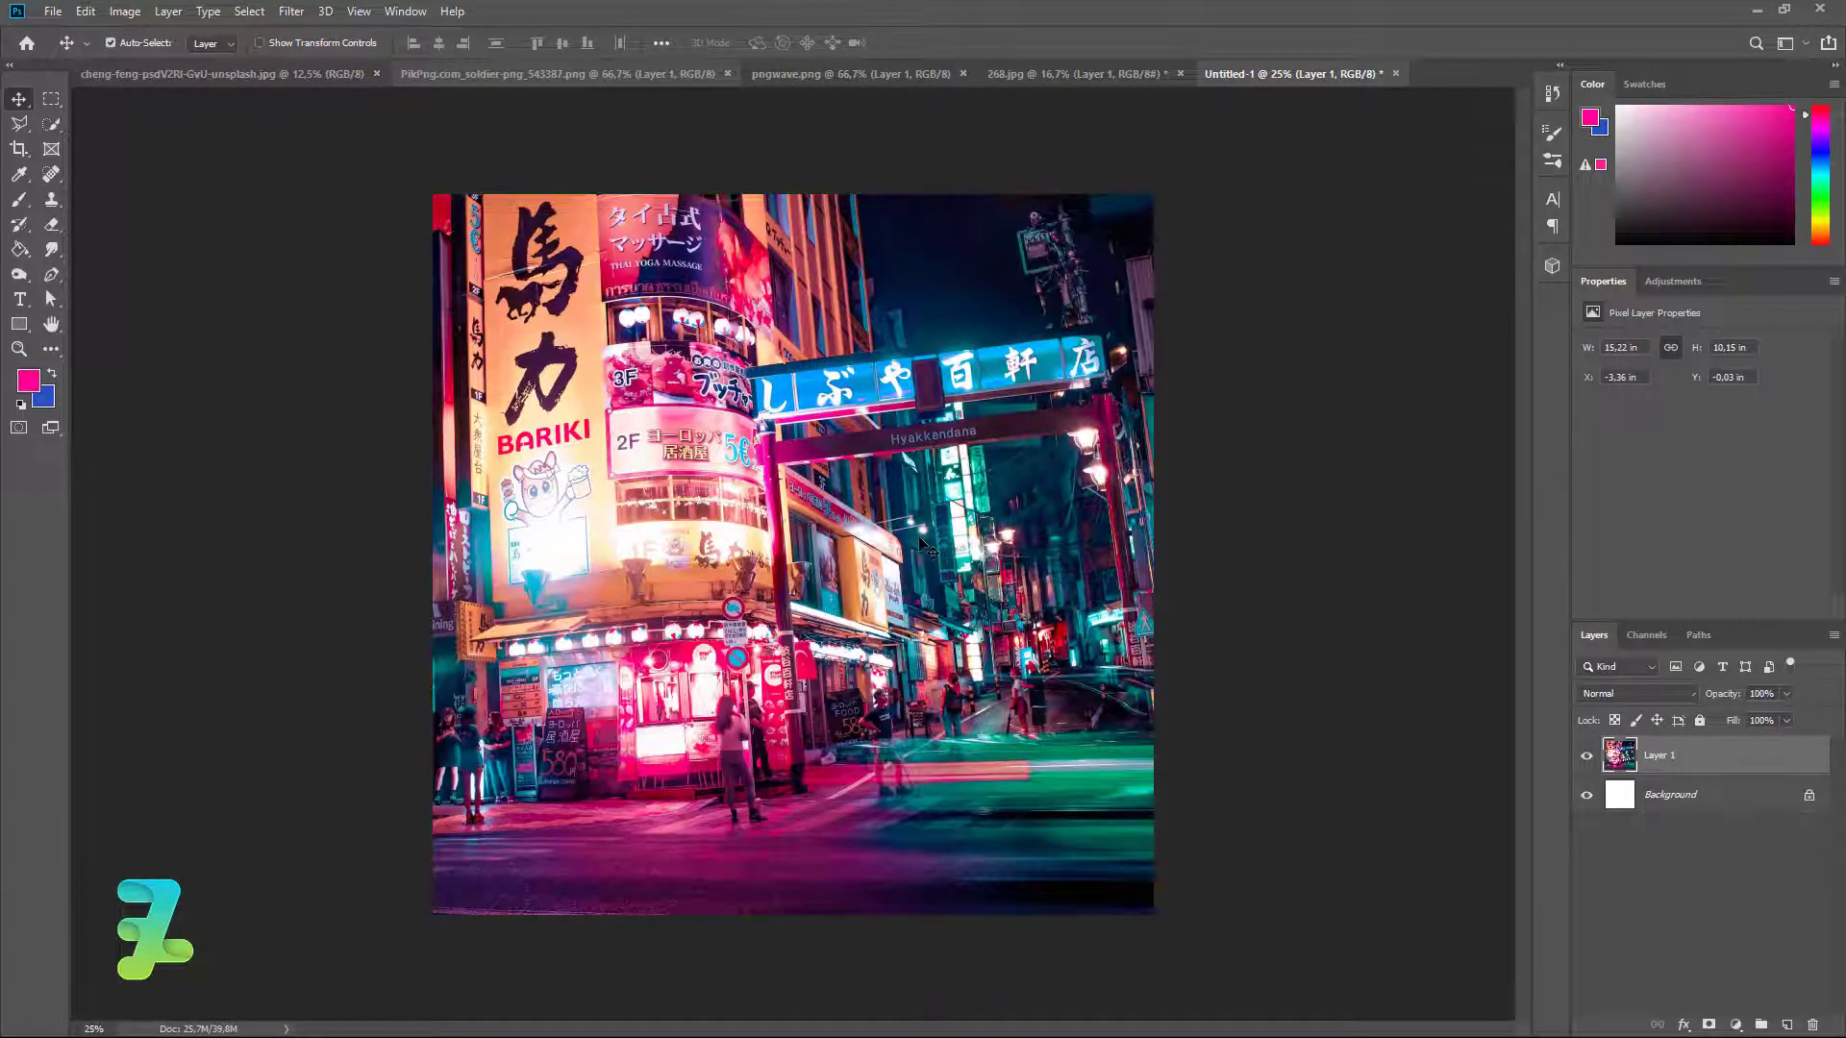
Add a clipped Vibrance adjustment with vibrance +32 and saturation −15.
{"action": "left_click", "coordinate": [1735, 1024]}
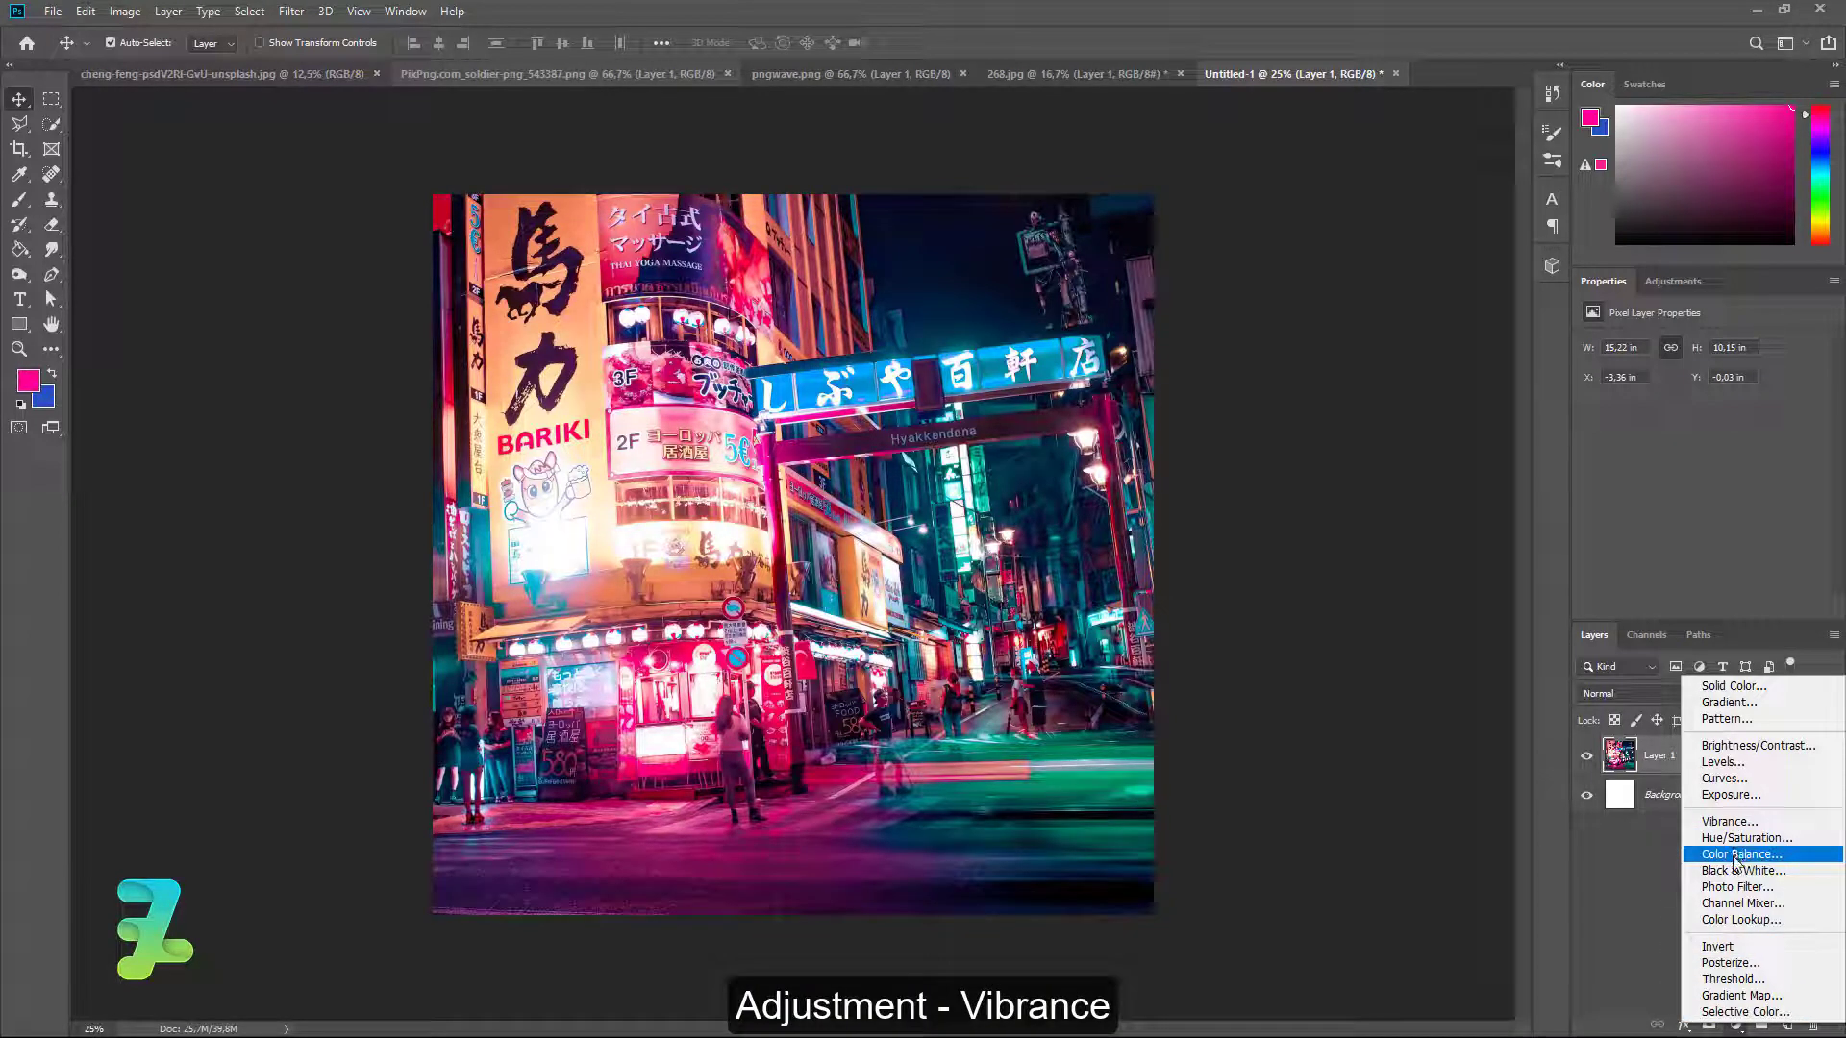
{"action": "left_click", "coordinate": [1729, 822]}
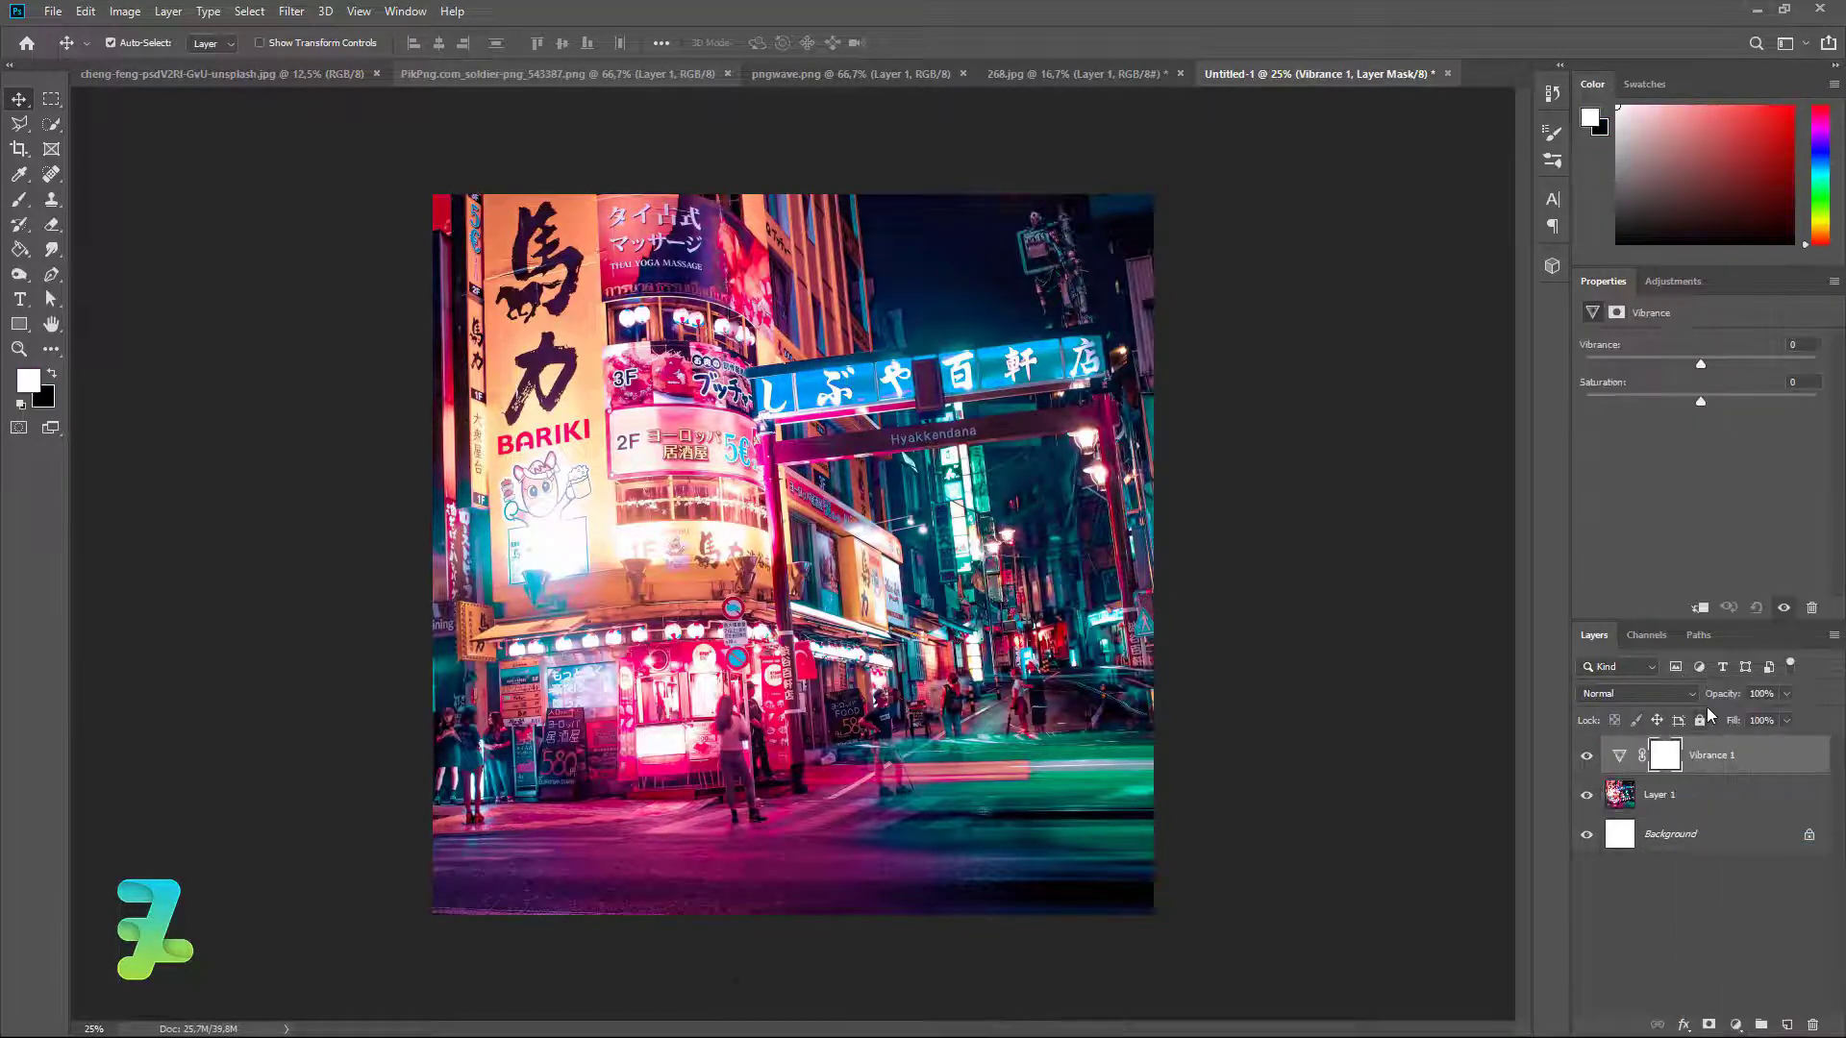
{"action": "key", "text": "ctrl+alt+g"}
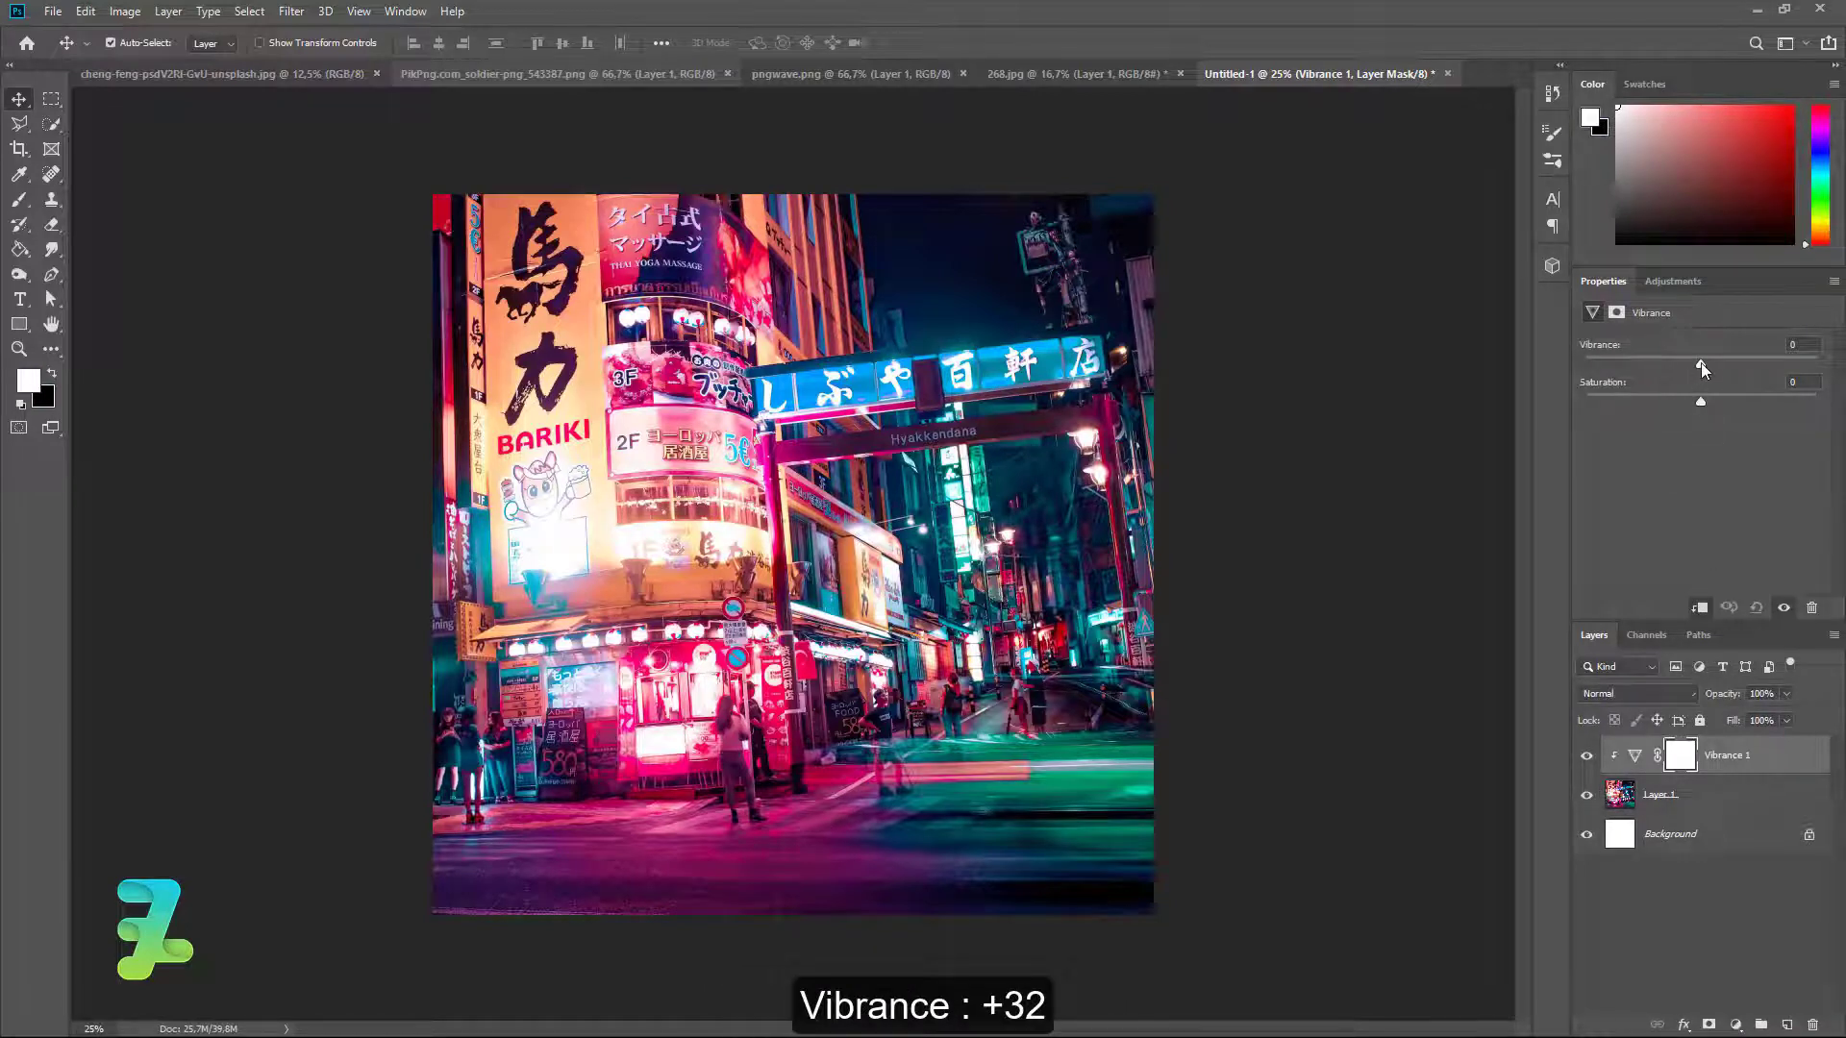
{"action": "mouse_move", "coordinate": [1700, 365]}
{"action": "left_mouse_down"}
{"action": "mouse_move", "coordinate": [1669, 361]}
{"action": "mouse_move", "coordinate": [1751, 367]}
{"action": "mouse_move", "coordinate": [1704, 400]}
{"action": "mouse_move", "coordinate": [1647, 404]}
{"action": "mouse_move", "coordinate": [1708, 401]}
{"action": "mouse_move", "coordinate": [1675, 404]}
{"action": "left_mouse_up"}
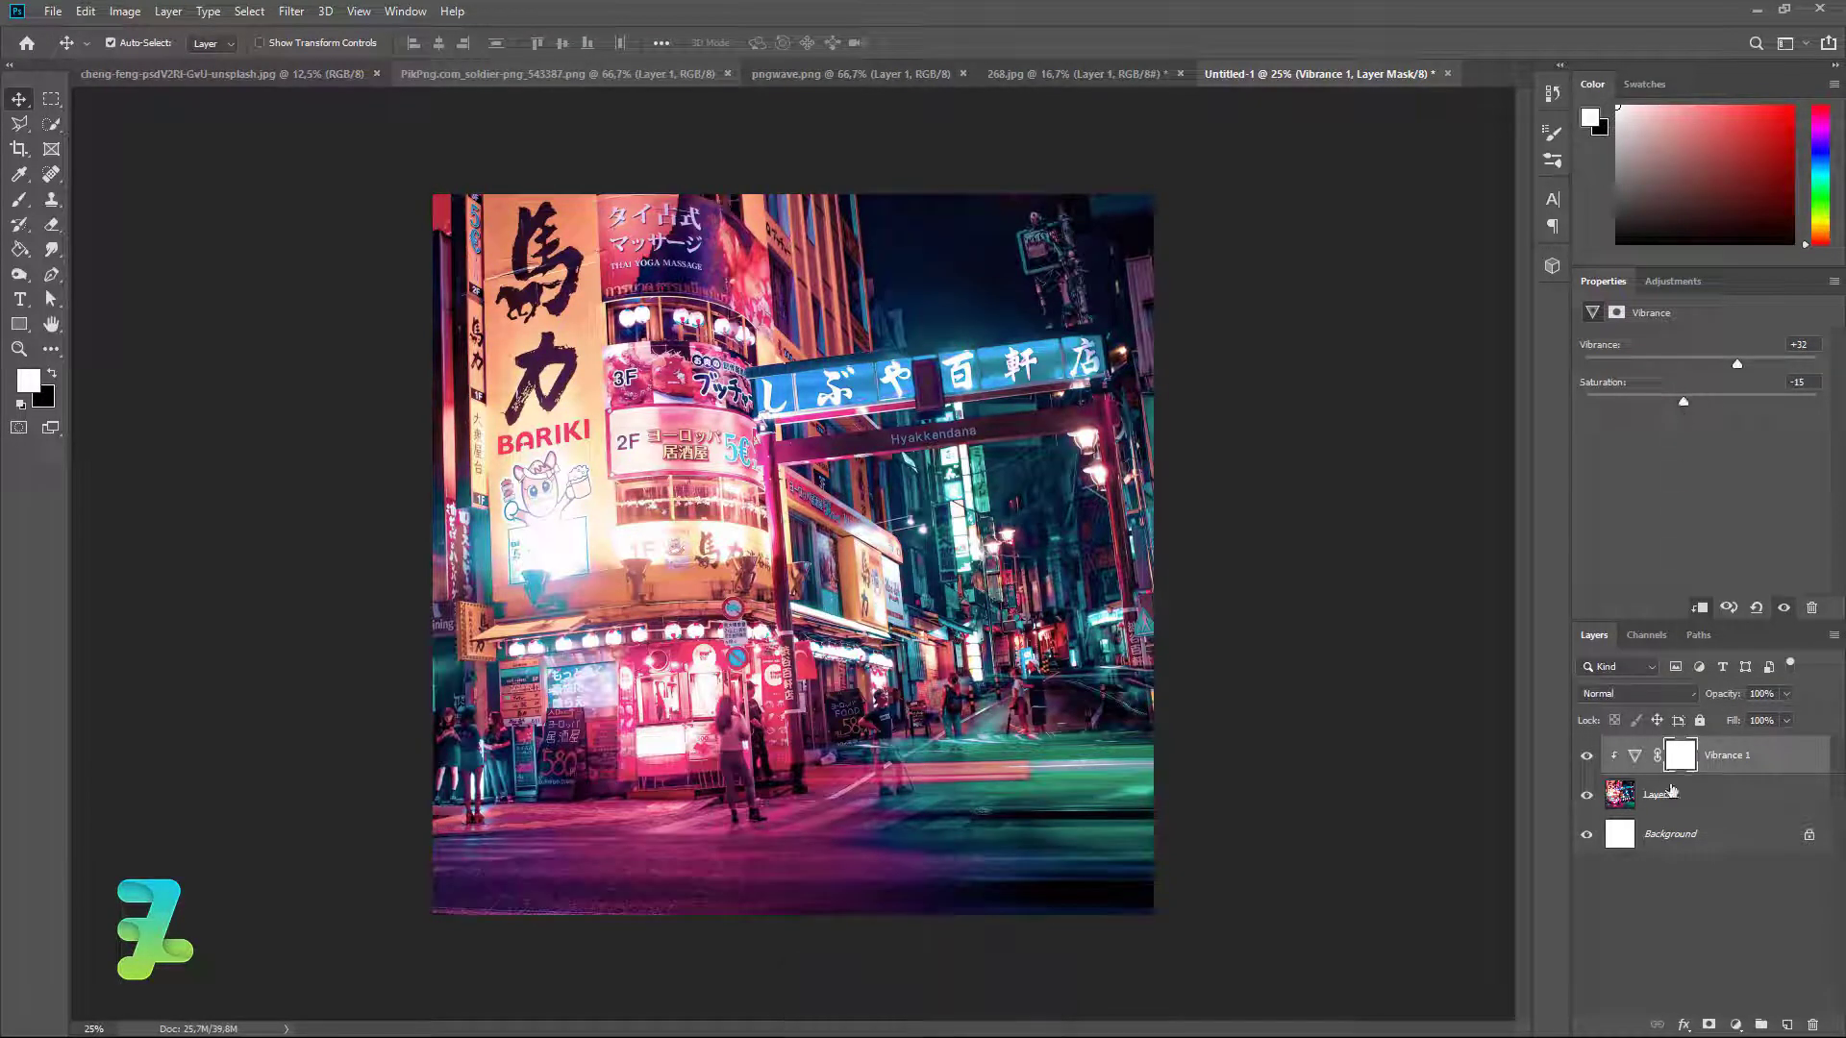
Add a clipped Brightness/Contrast adjustment with brightness −26 and contrast 32.
{"action": "left_click", "coordinate": [1735, 1024]}
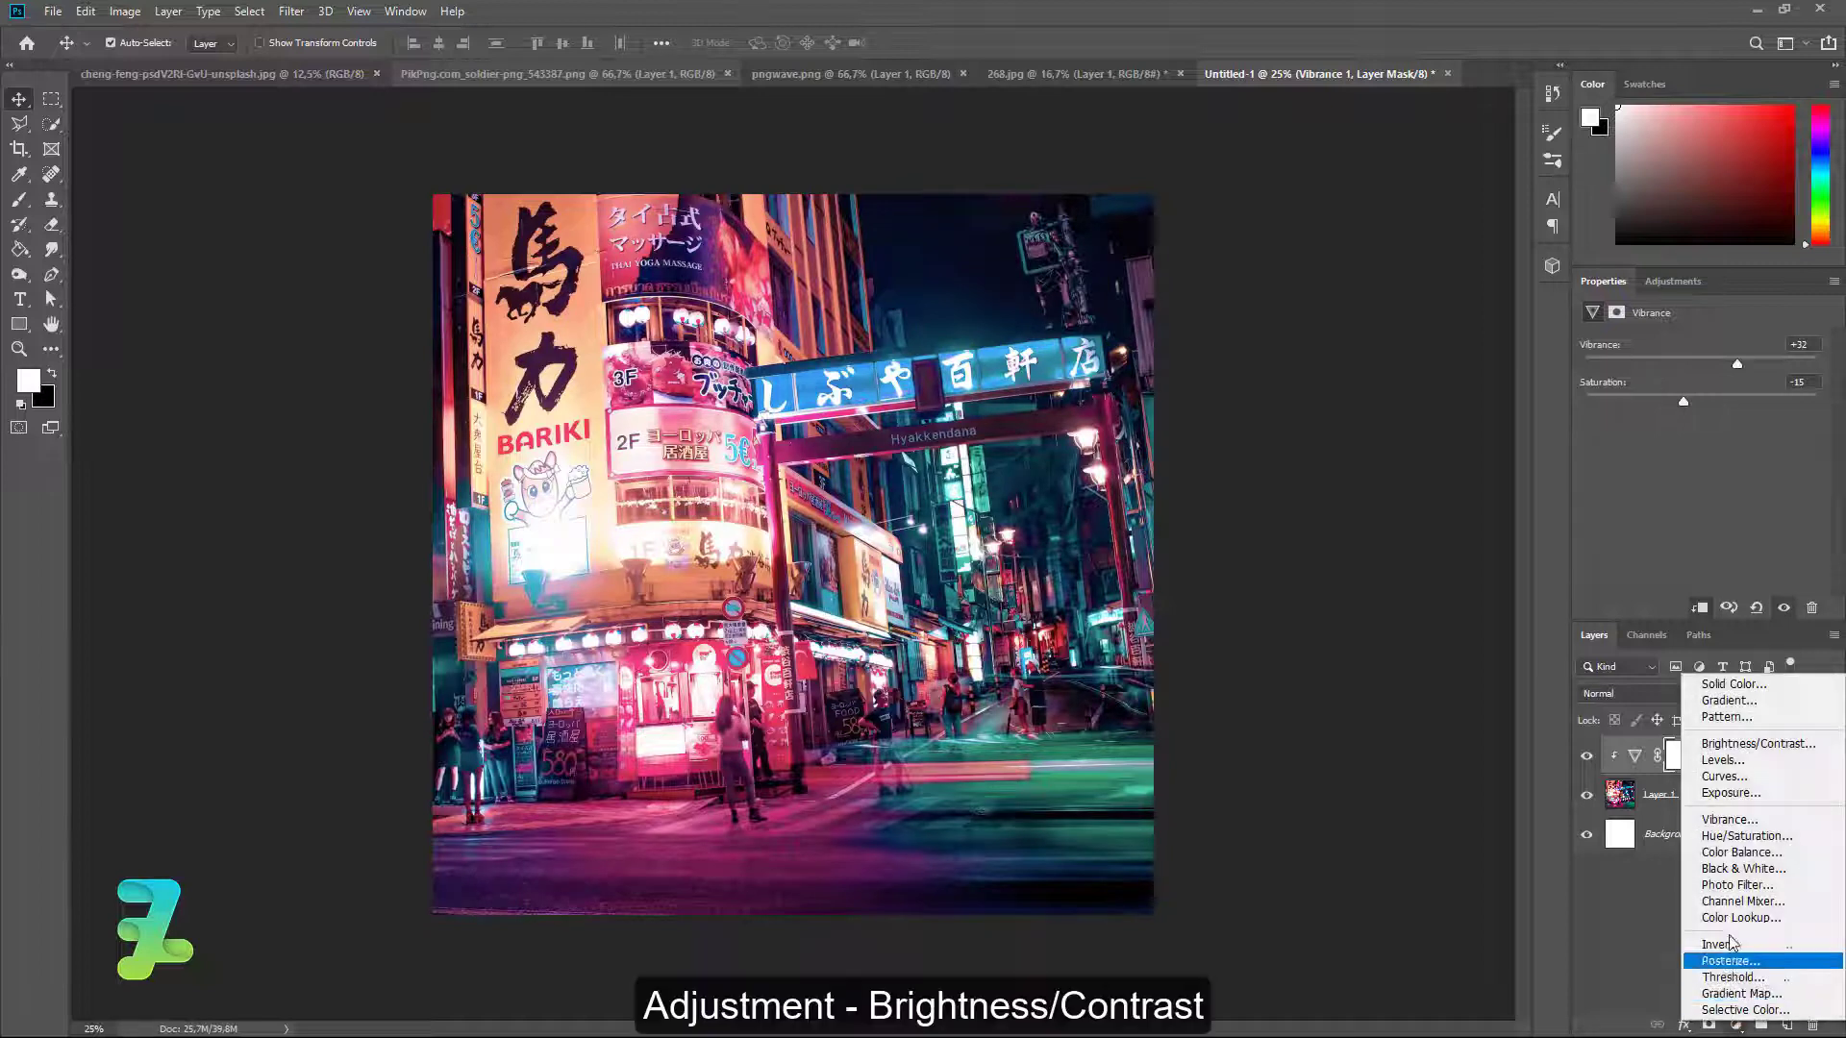
{"action": "left_click", "coordinate": [1745, 744]}
{"action": "key", "text": "ctrl+alt+g"}
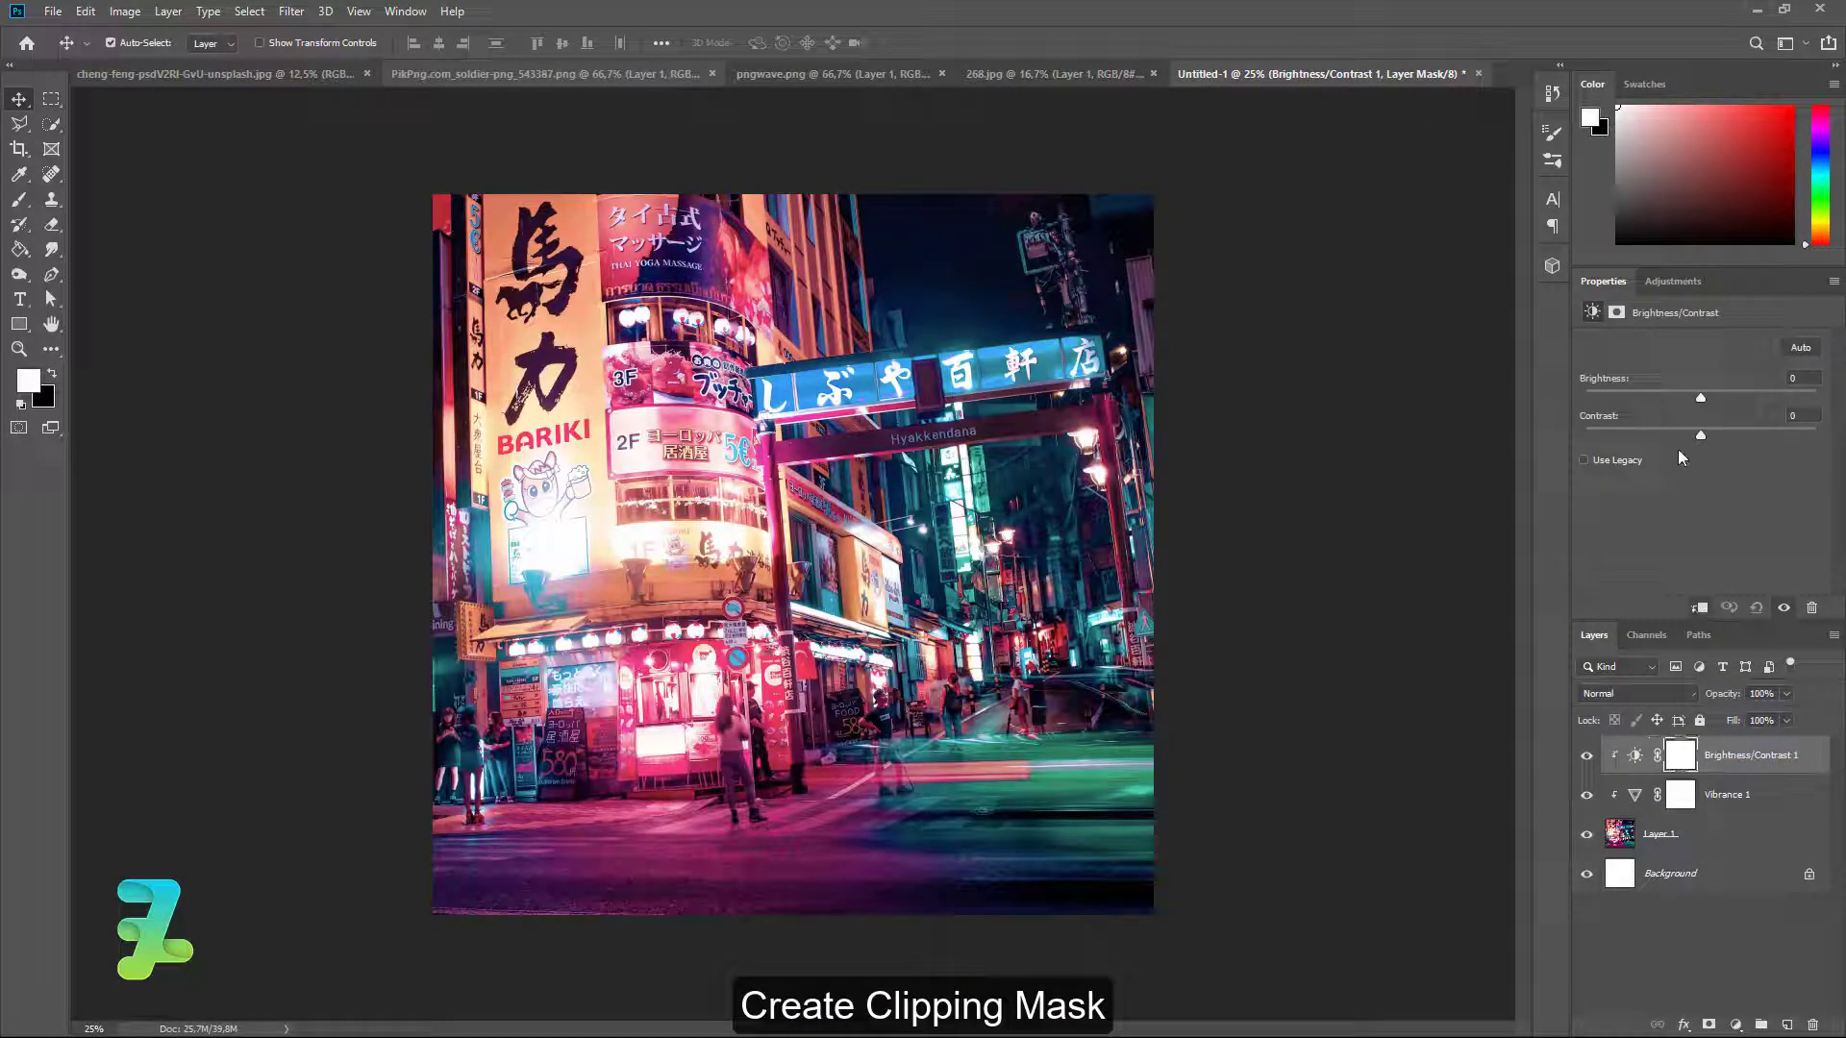
{"action": "mouse_move", "coordinate": [1702, 430]}
{"action": "left_mouse_down"}
{"action": "mouse_move", "coordinate": [1653, 434]}
{"action": "mouse_move", "coordinate": [1746, 443]}
{"action": "mouse_move", "coordinate": [1680, 401]}
{"action": "left_mouse_up"}
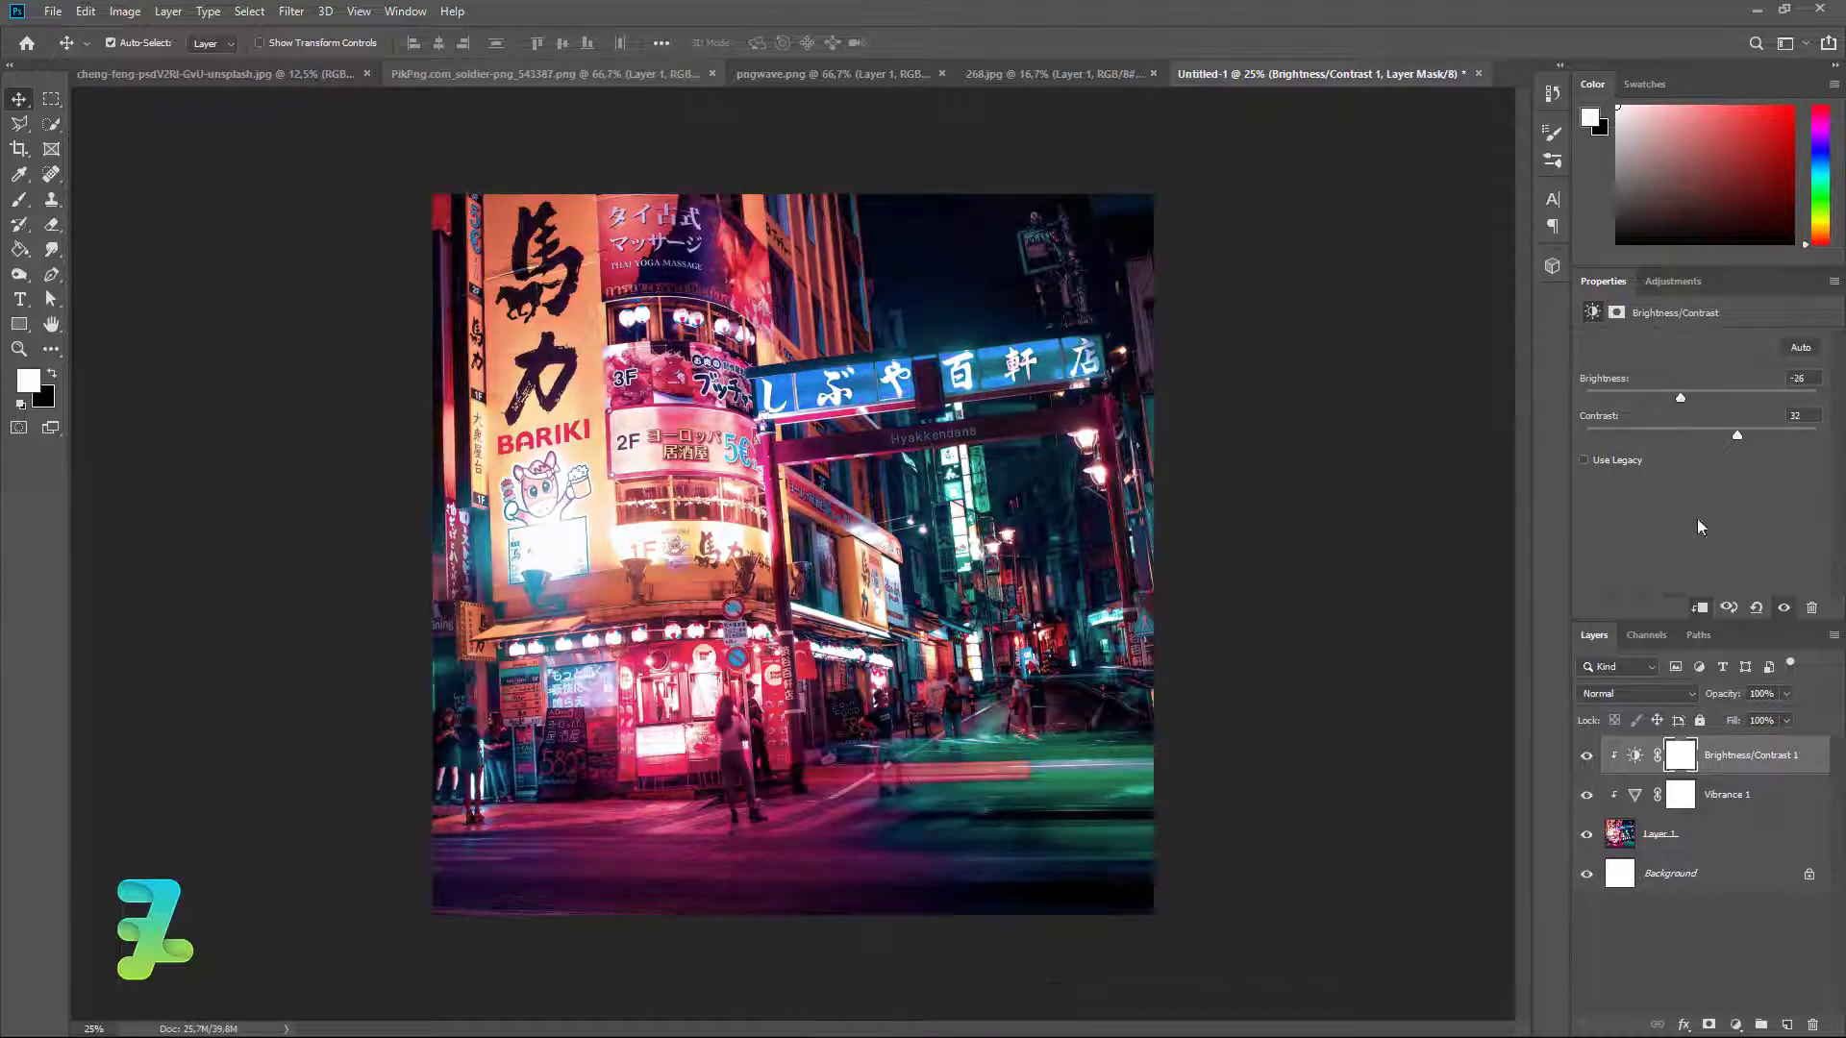
Add an Exposure adjustment clipped to the photo with a +0.0042 offset.
{"action": "left_click", "coordinate": [1738, 1025]}
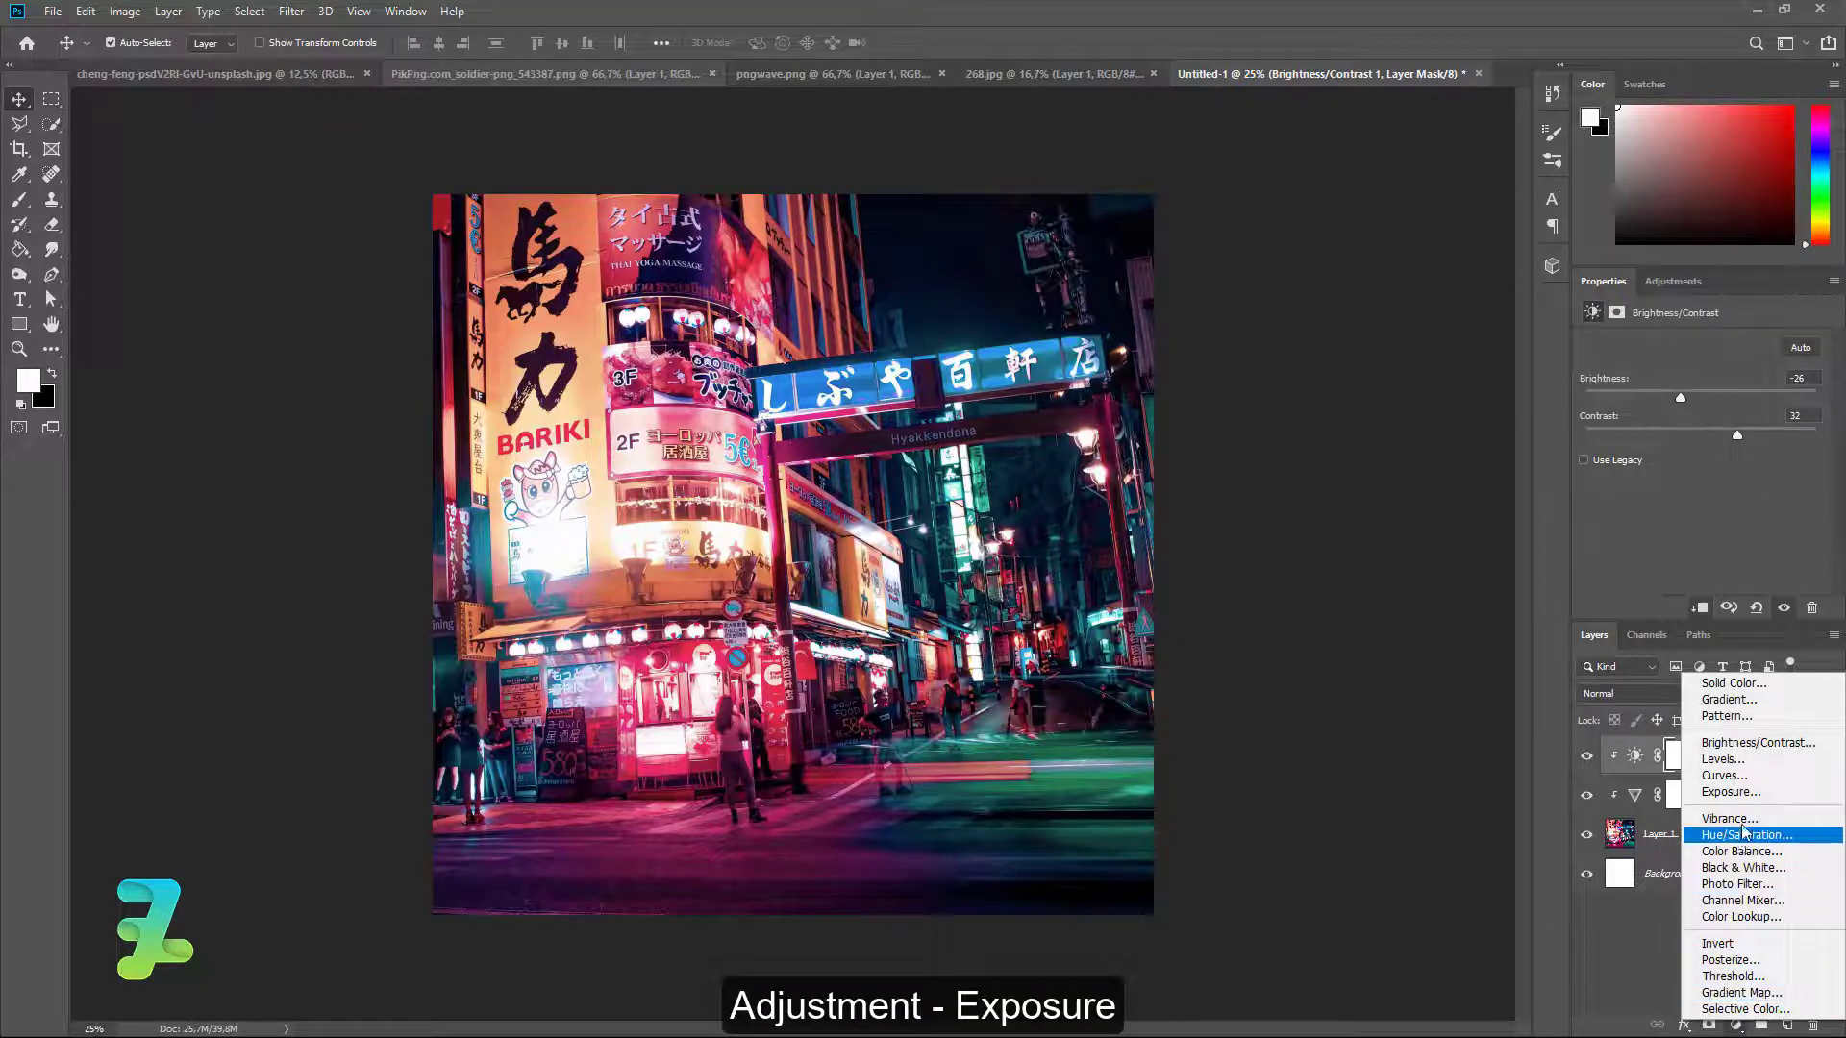
{"action": "left_click", "coordinate": [1731, 791]}
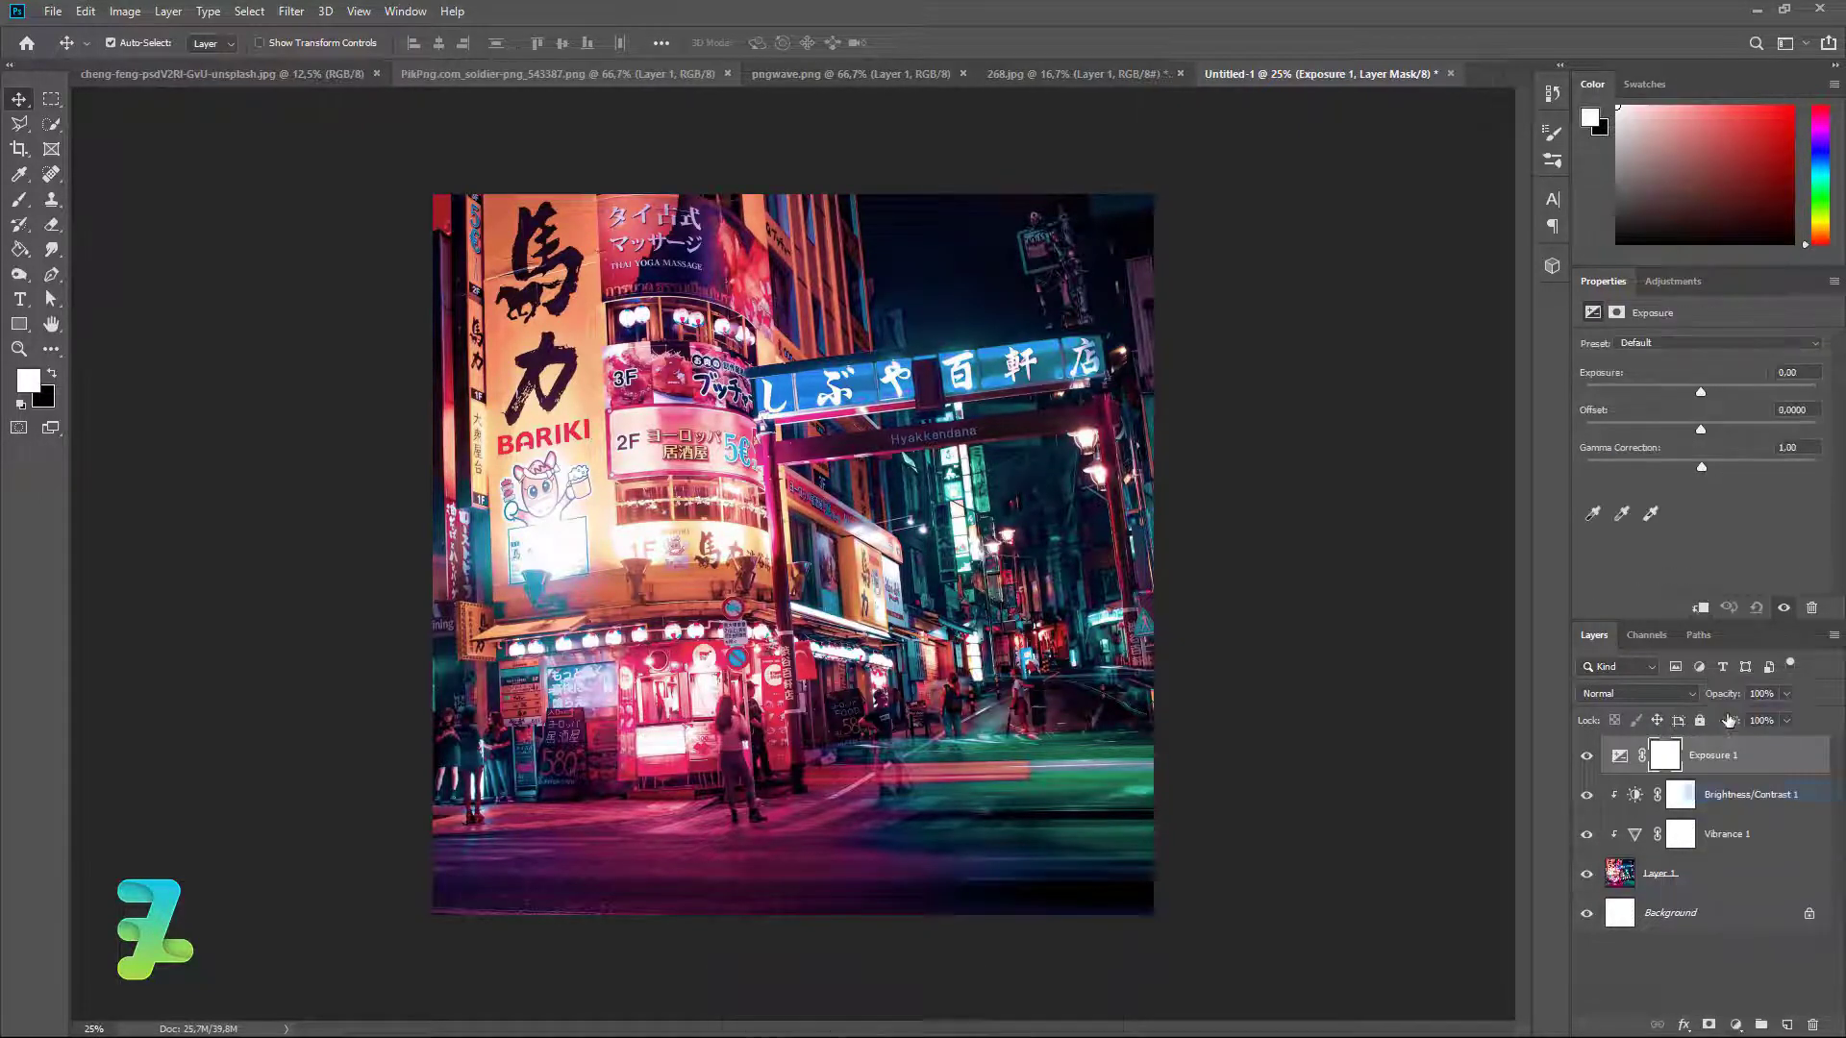
{"action": "left_click", "coordinate": [1700, 607]}
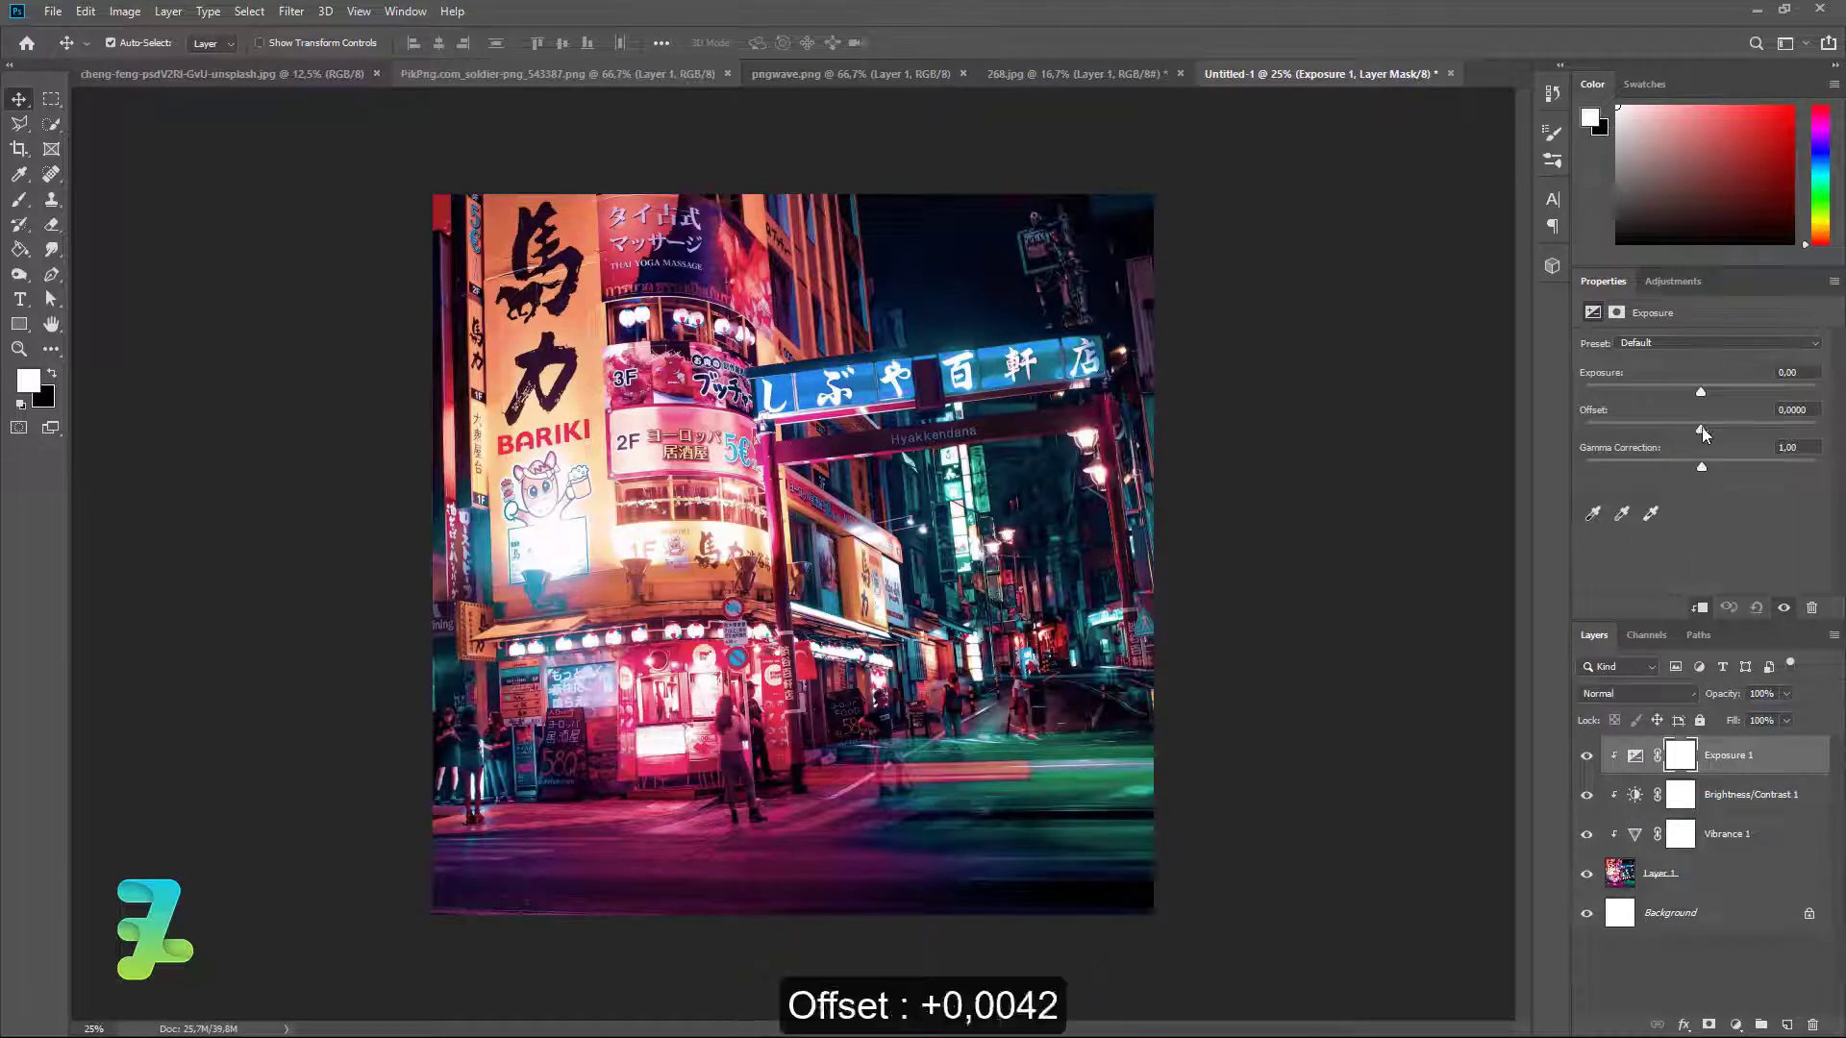
{"action": "left_click_drag", "start_coordinate": [1701, 427], "coordinate": [1702, 431]}
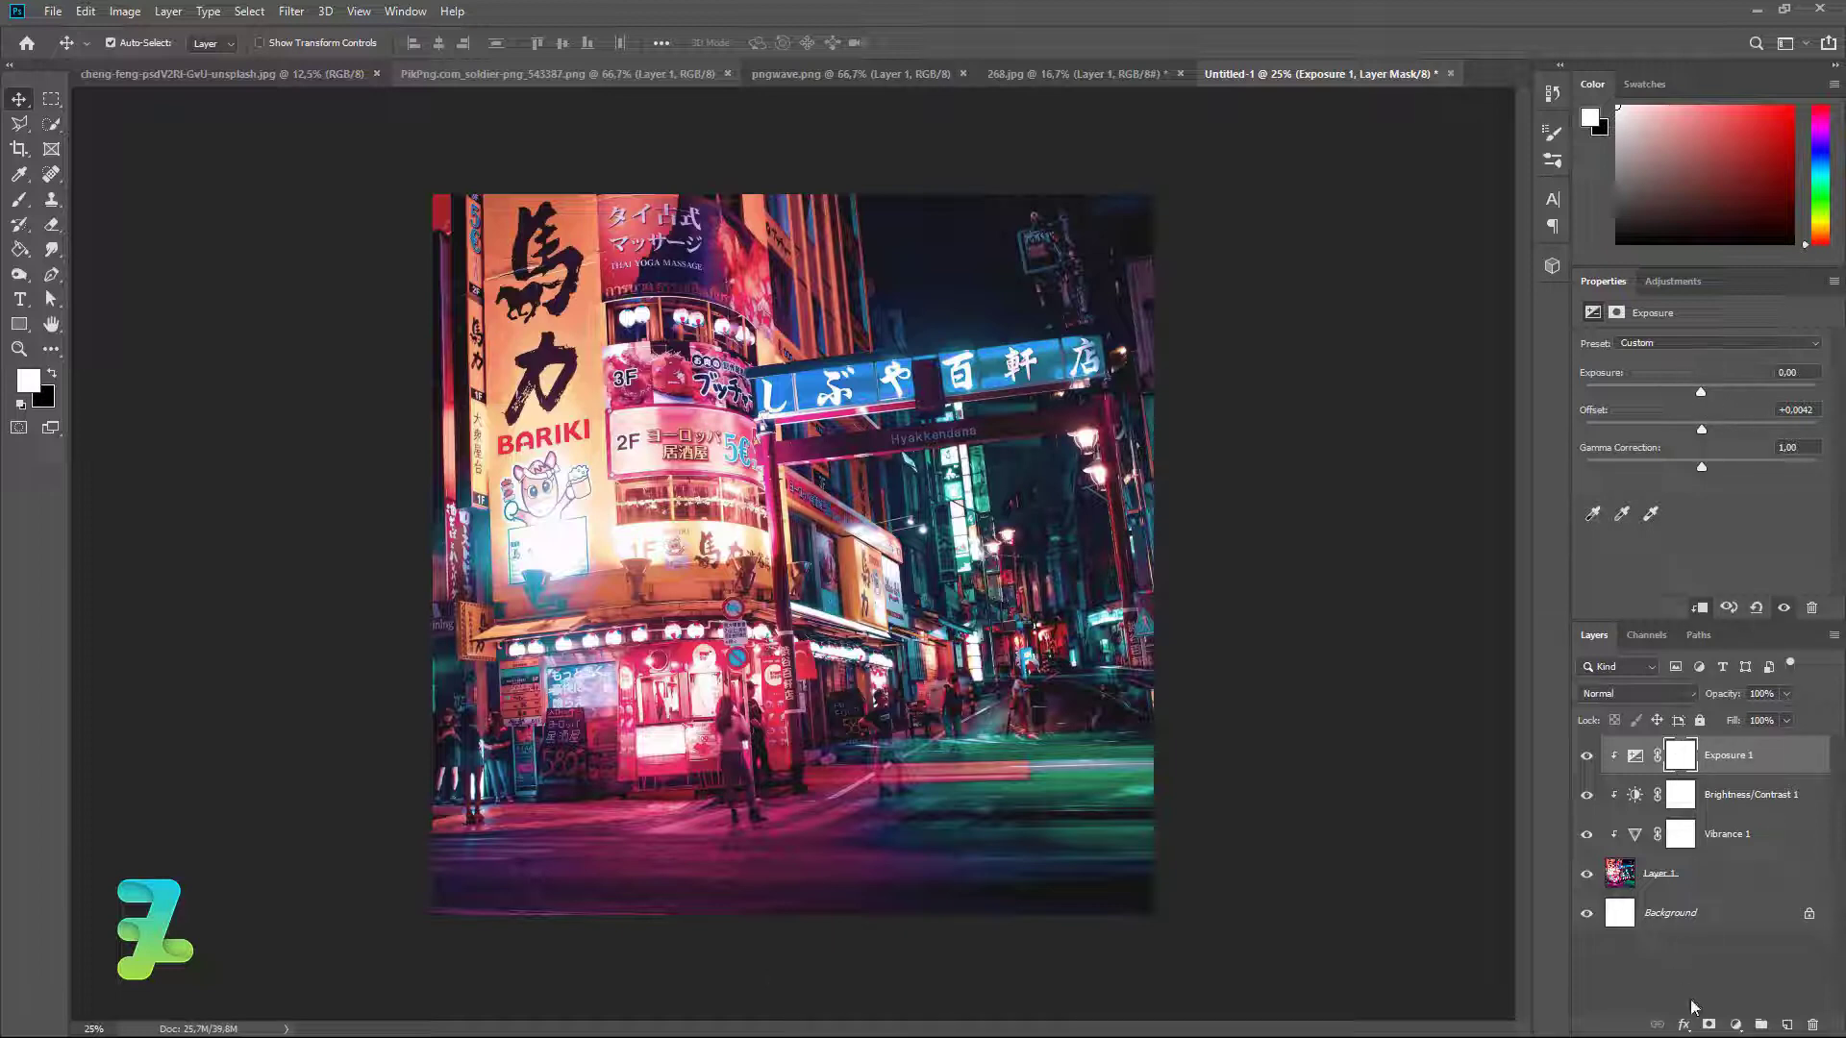
{"action": "left_click", "coordinate": [1737, 1024]}
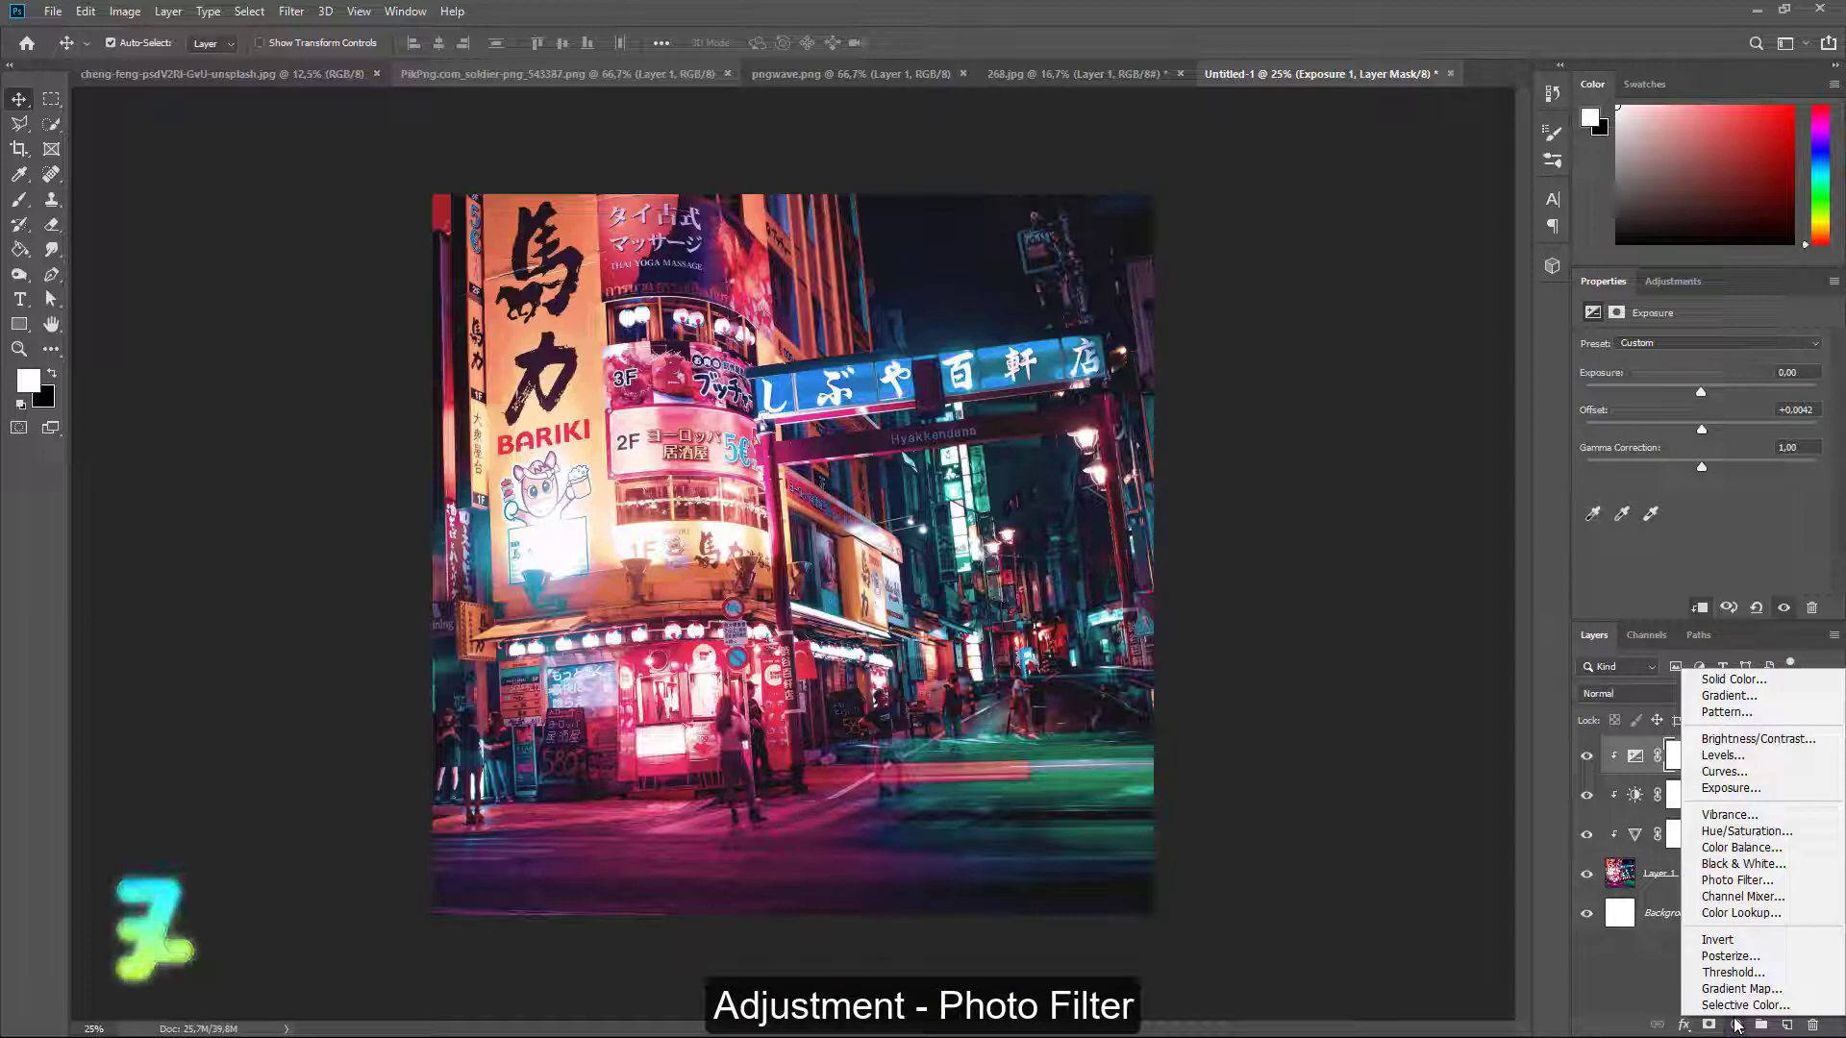
Add a clipped Photo Filter with colour #ff0fe6 at 25% density.
{"action": "left_click", "coordinate": [1738, 880]}
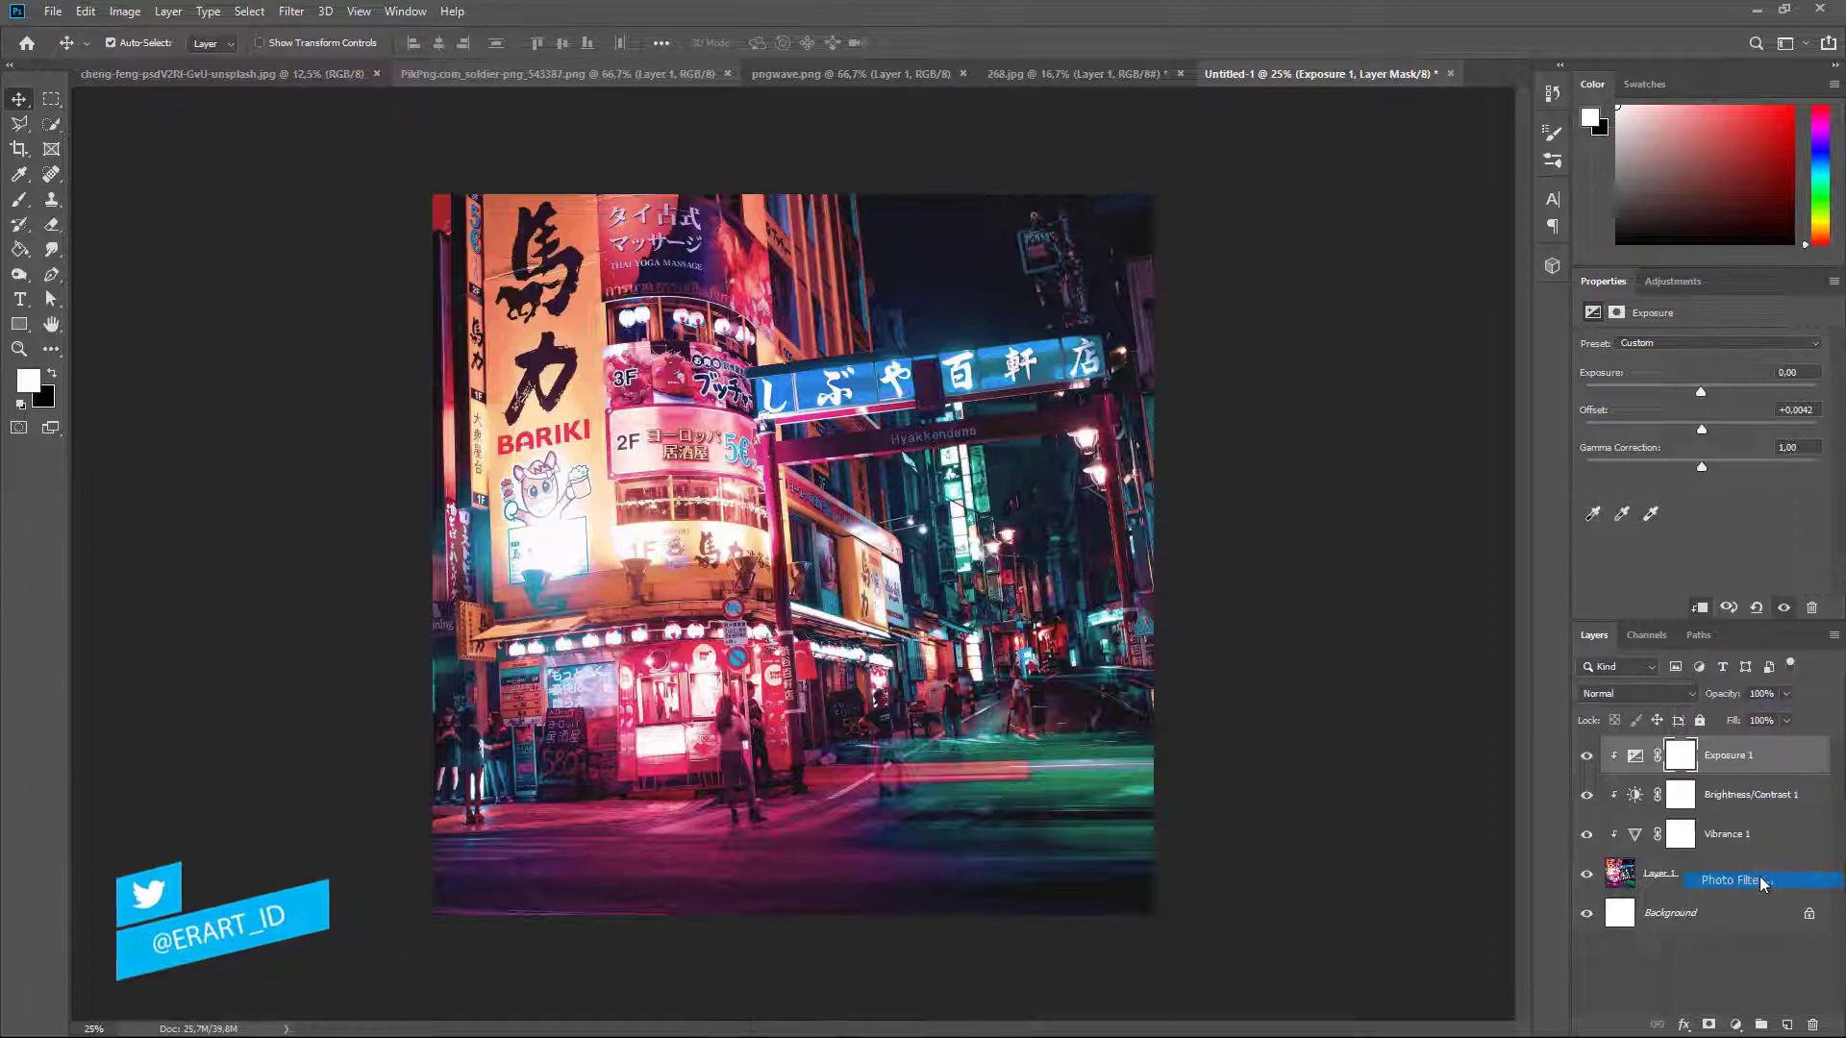
{"action": "left_click", "coordinate": [1702, 608]}
{"action": "left_click", "coordinate": [1645, 372]}
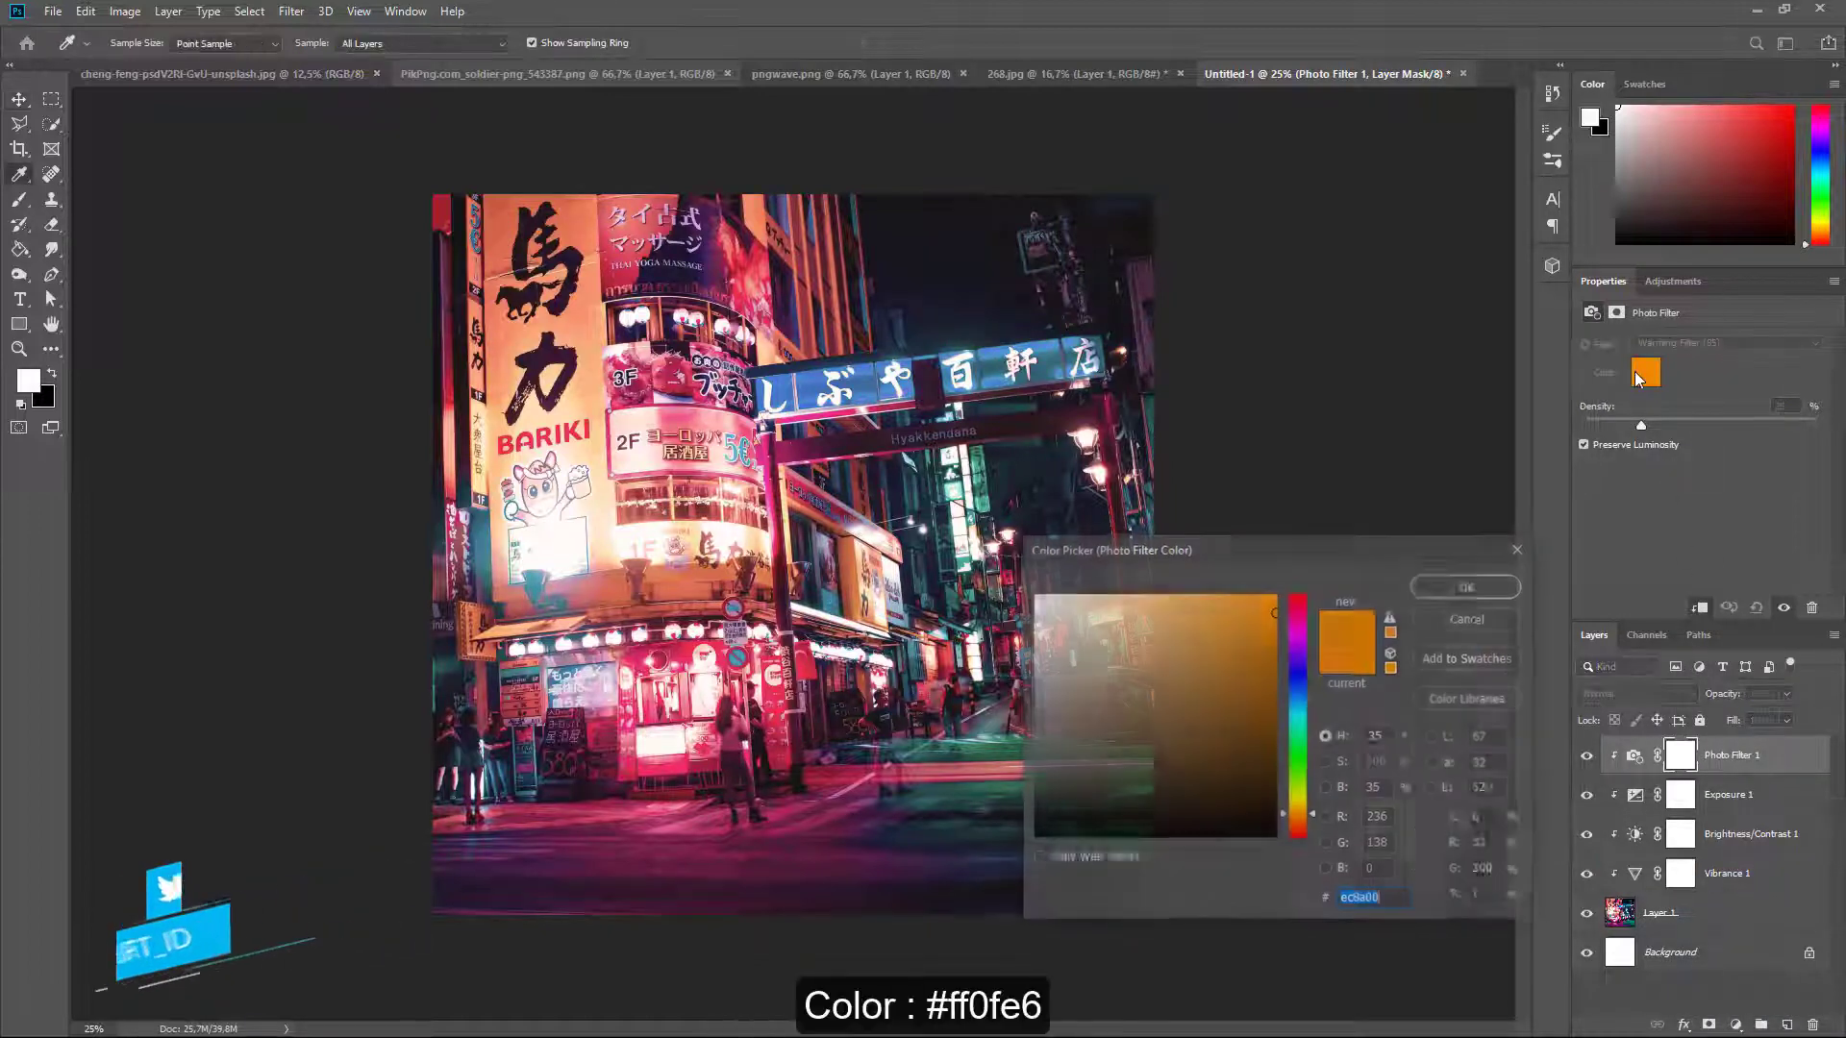
{"action": "left_click", "coordinate": [1293, 637]}
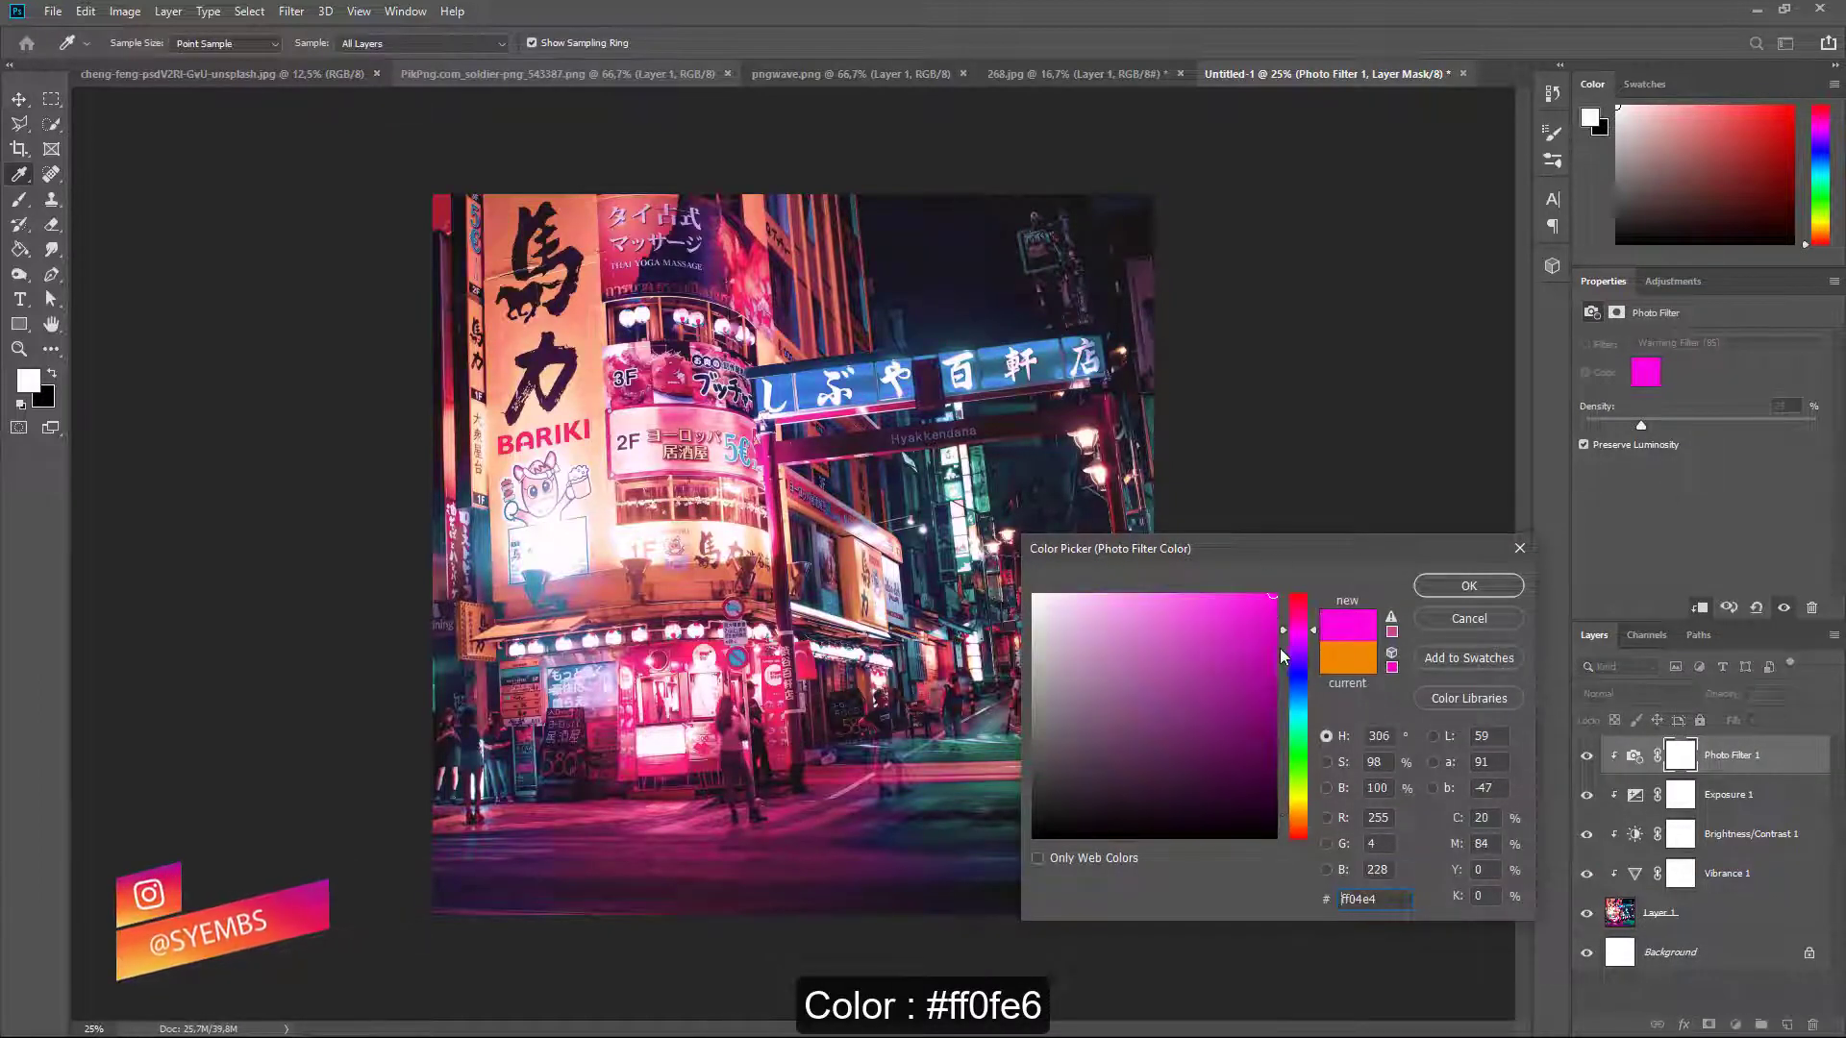
{"action": "type", "text": "ff0fe6"}
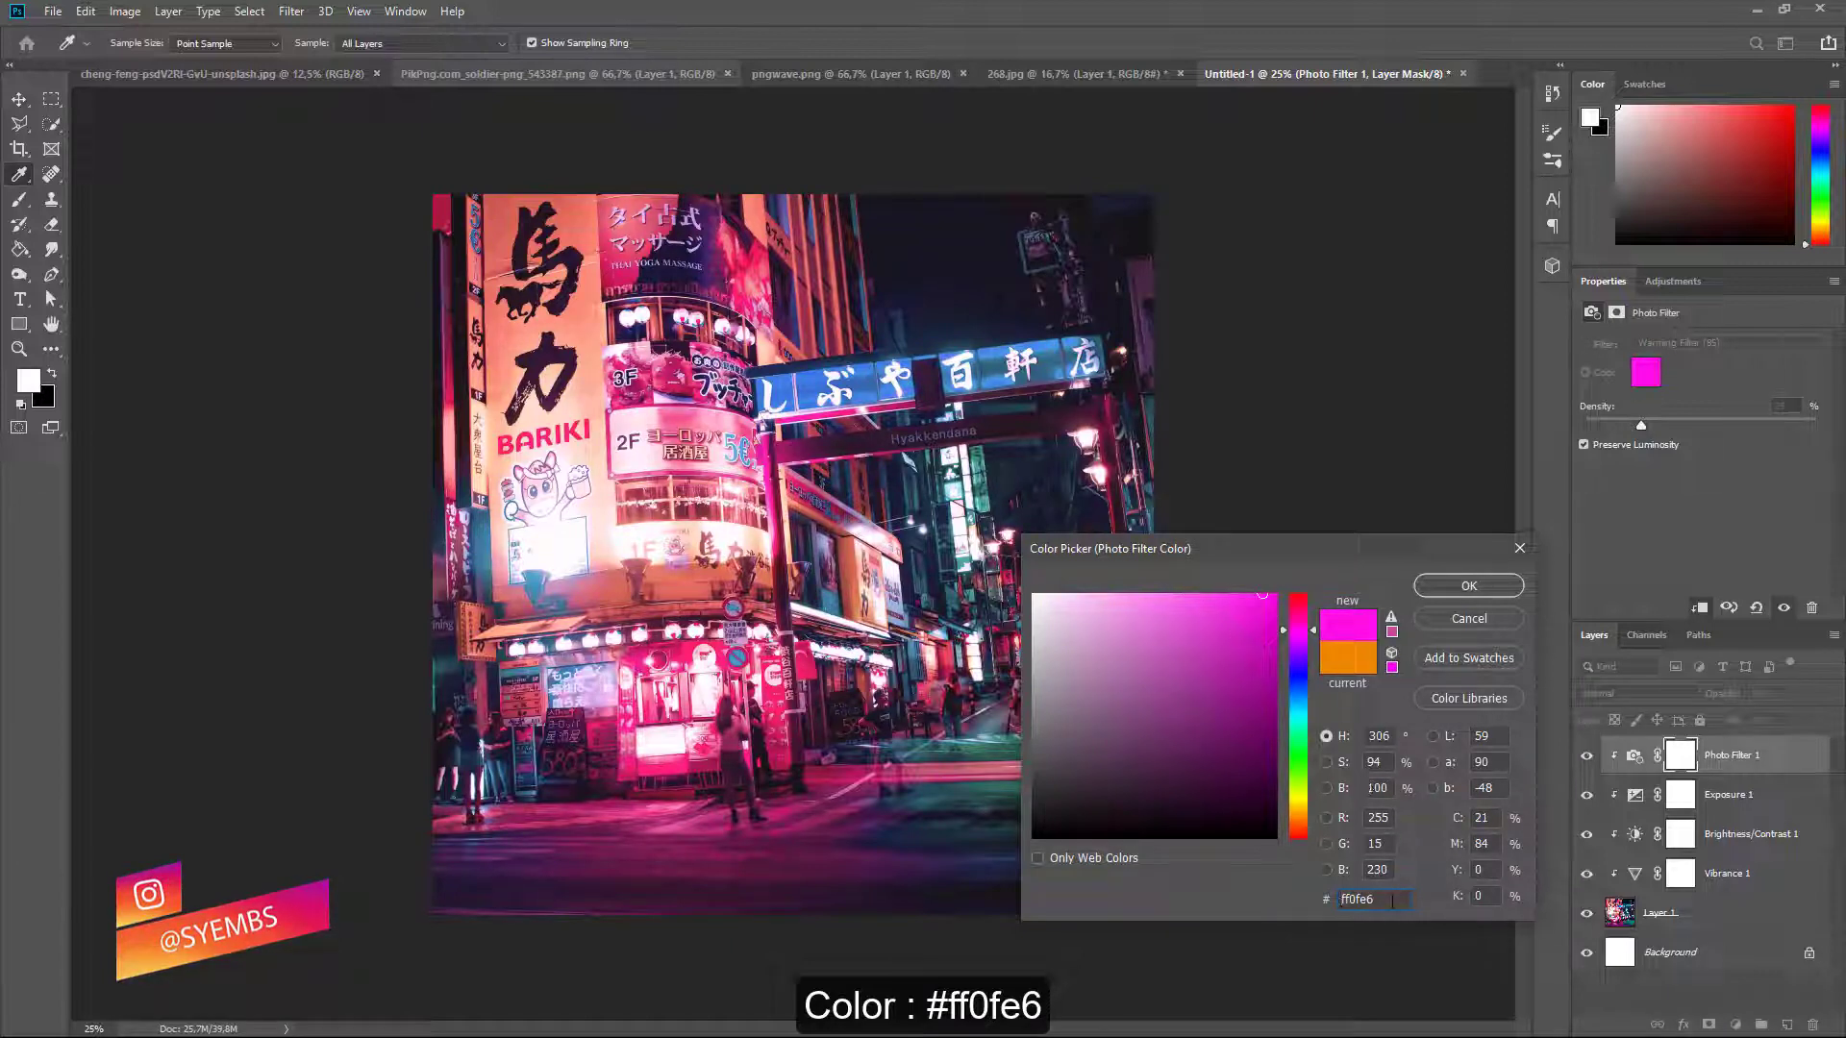
{"action": "double_click", "coordinate": [1393, 901]}
{"action": "left_click", "coordinate": [1432, 590]}
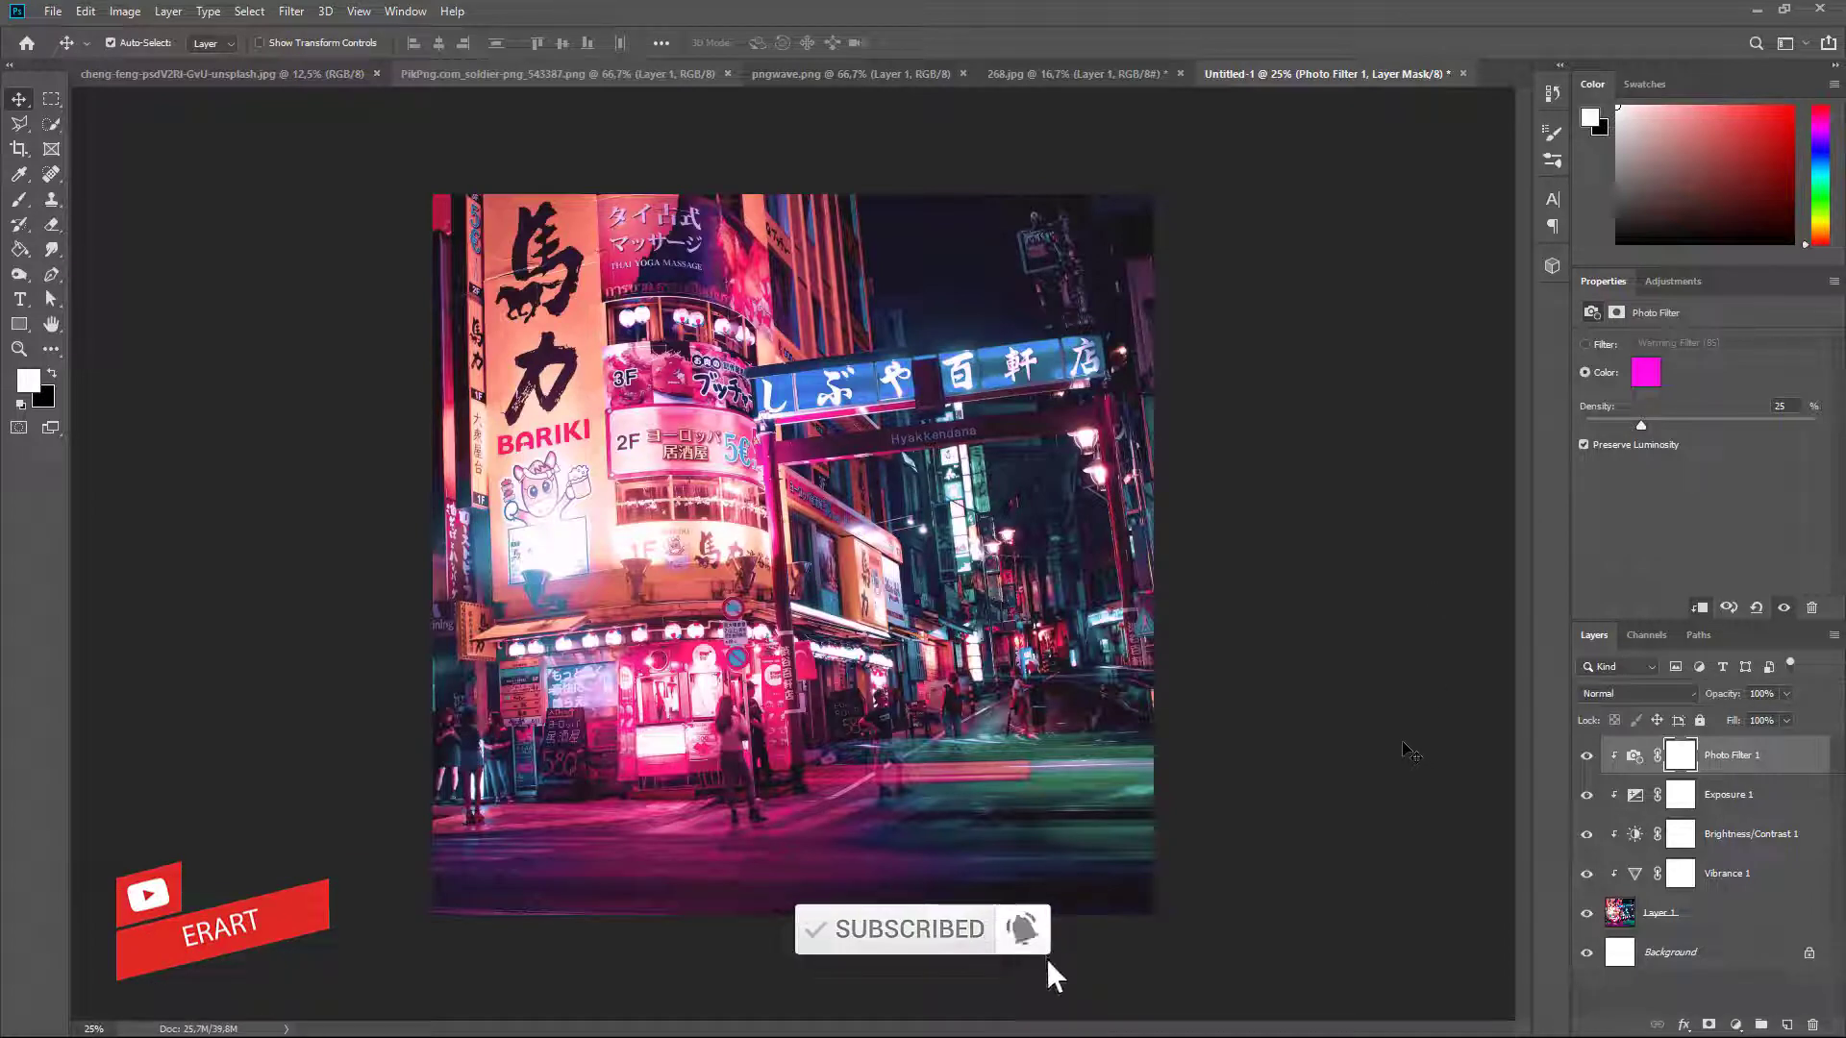
Copy a black tape strip from 268.jpg into the poster as Layer 2.
{"action": "left_click", "coordinate": [1033, 71]}
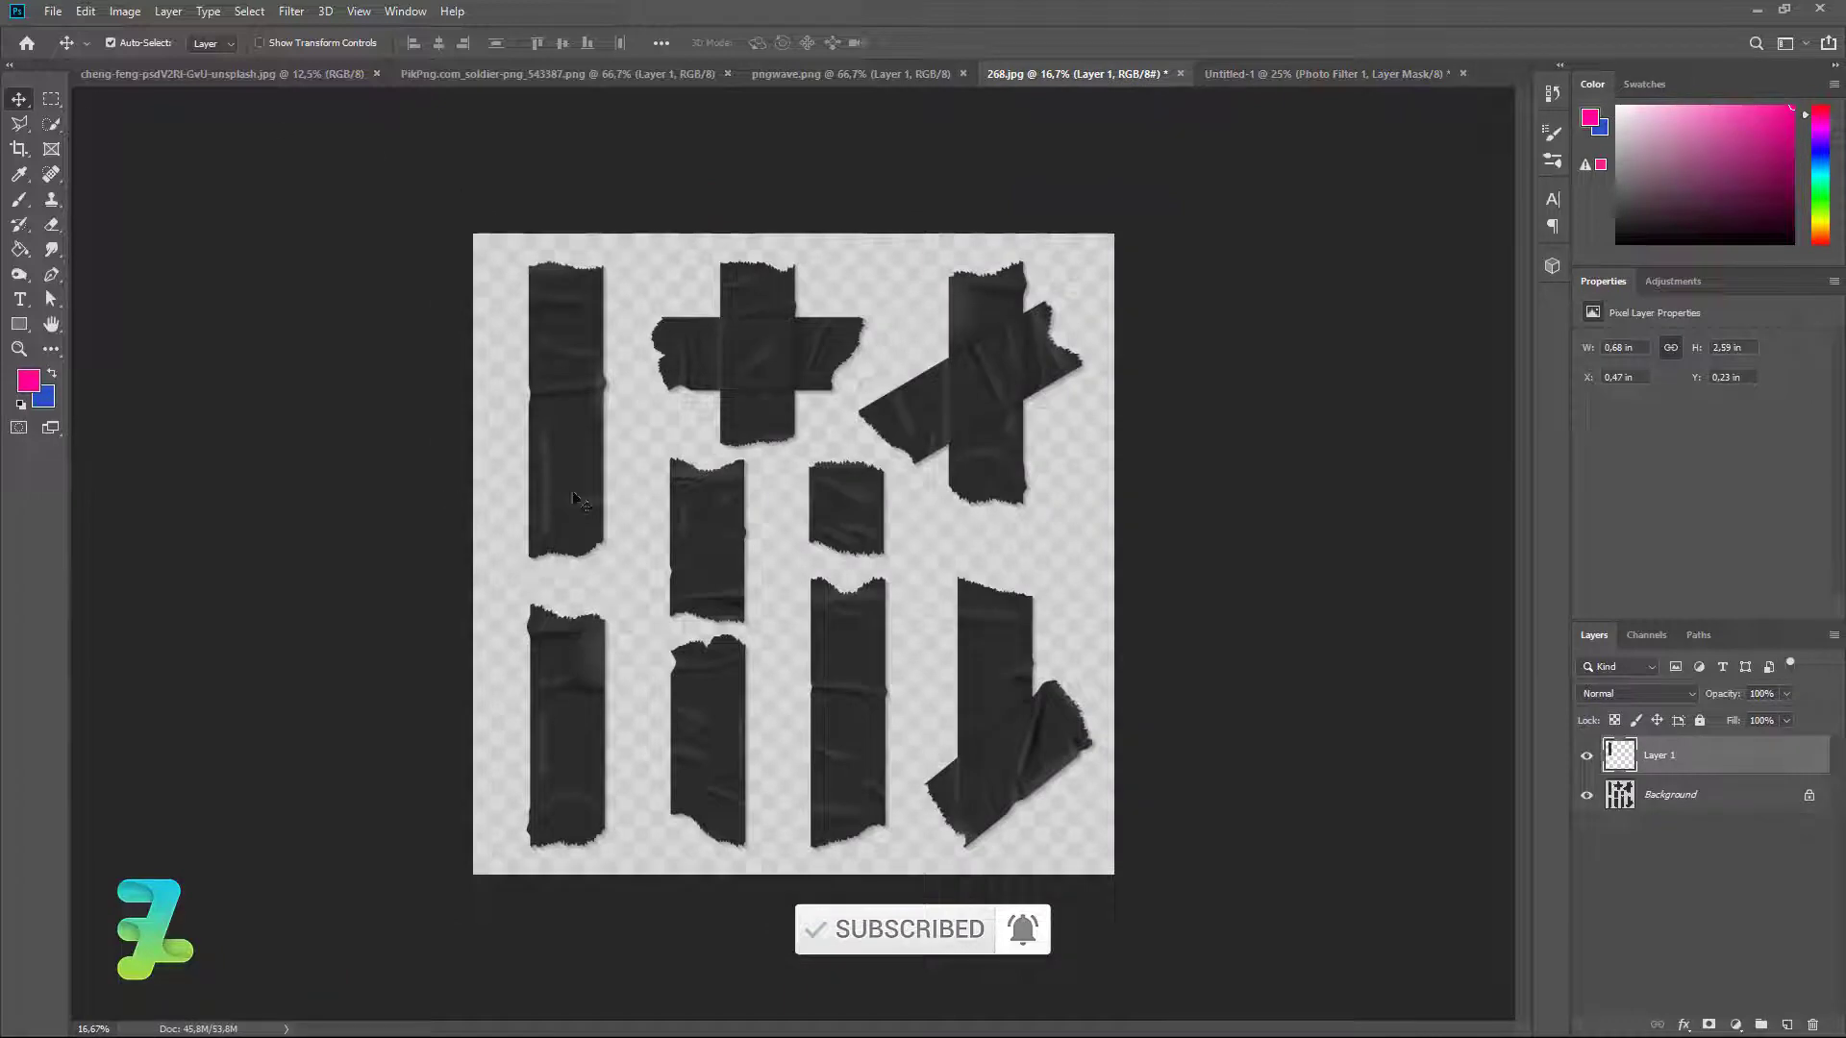
{"action": "right_click", "coordinate": [1005, 75]}
{"action": "left_click", "coordinate": [1026, 150]}
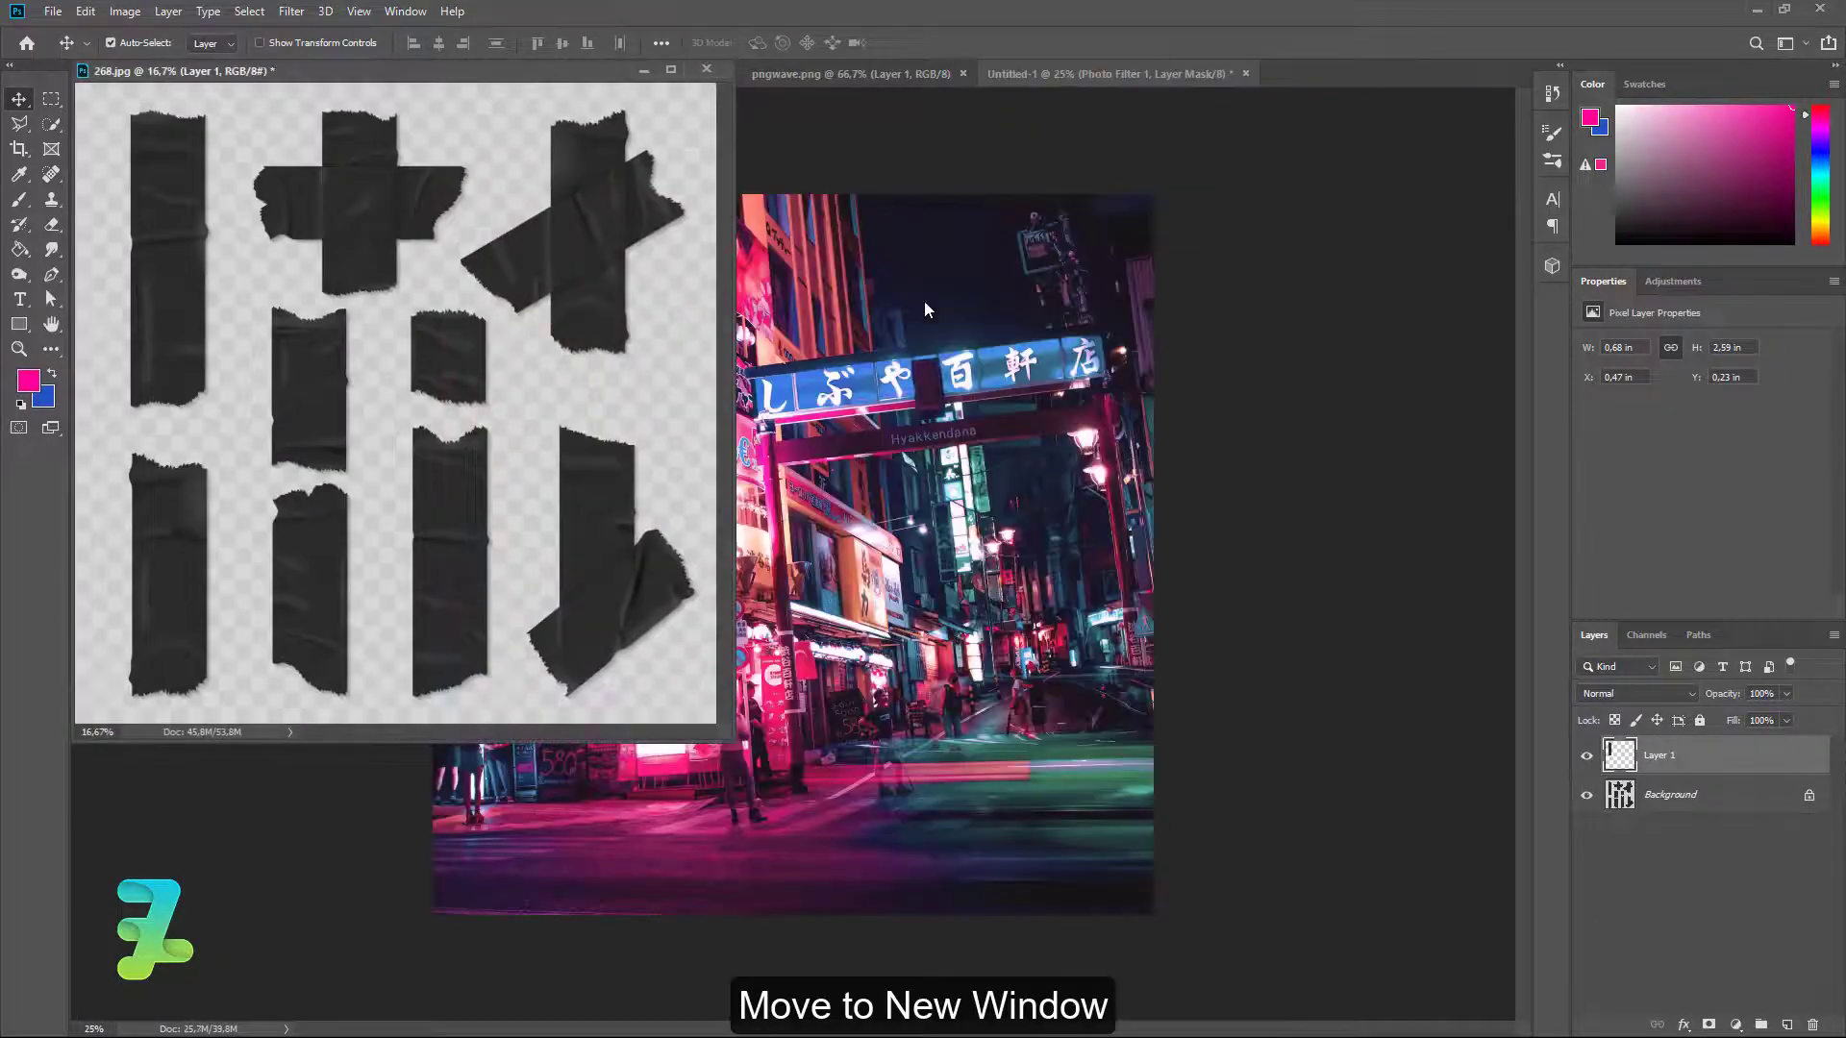
{"action": "left_click_drag", "start_coordinate": [1619, 755], "coordinate": [788, 446]}
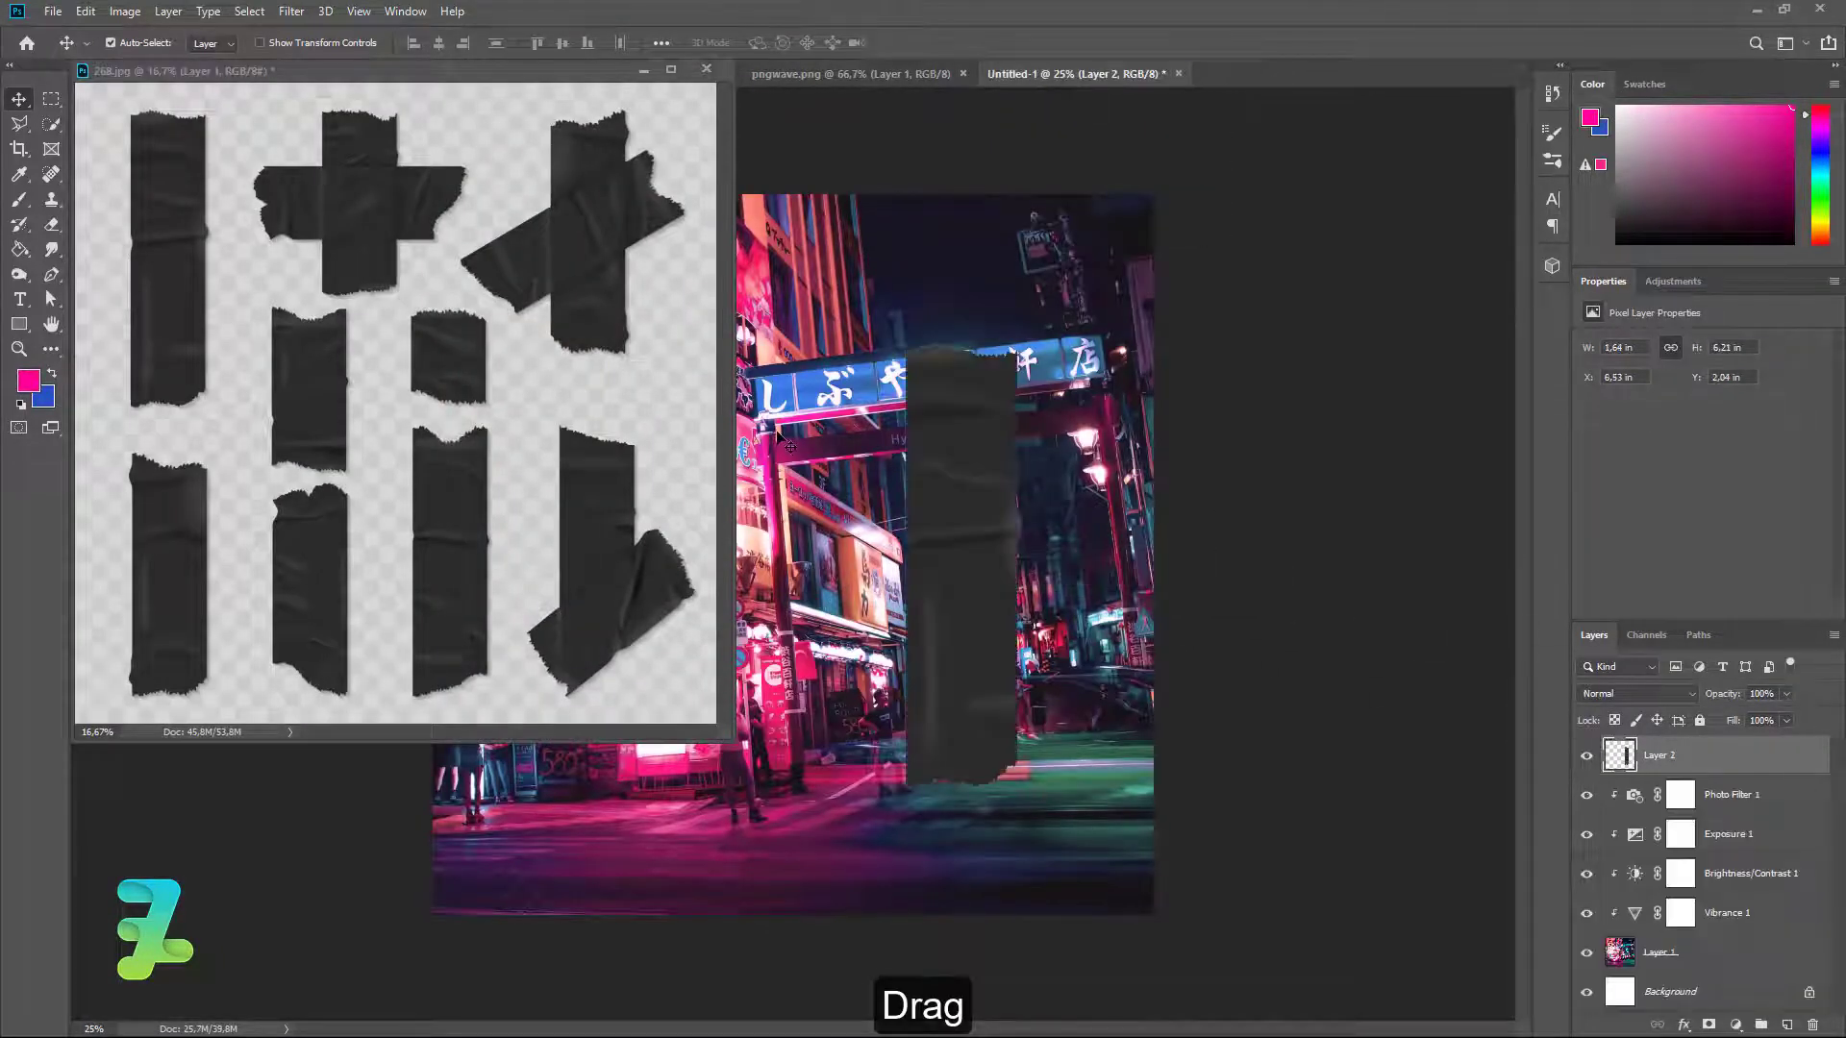
{"action": "mouse_move", "coordinate": [327, 60]}
{"action": "left_mouse_down"}
{"action": "mouse_move", "coordinate": [1169, 96]}
{"action": "mouse_move", "coordinate": [1004, 72]}
{"action": "left_mouse_up"}
{"action": "left_click", "coordinate": [1004, 73]}
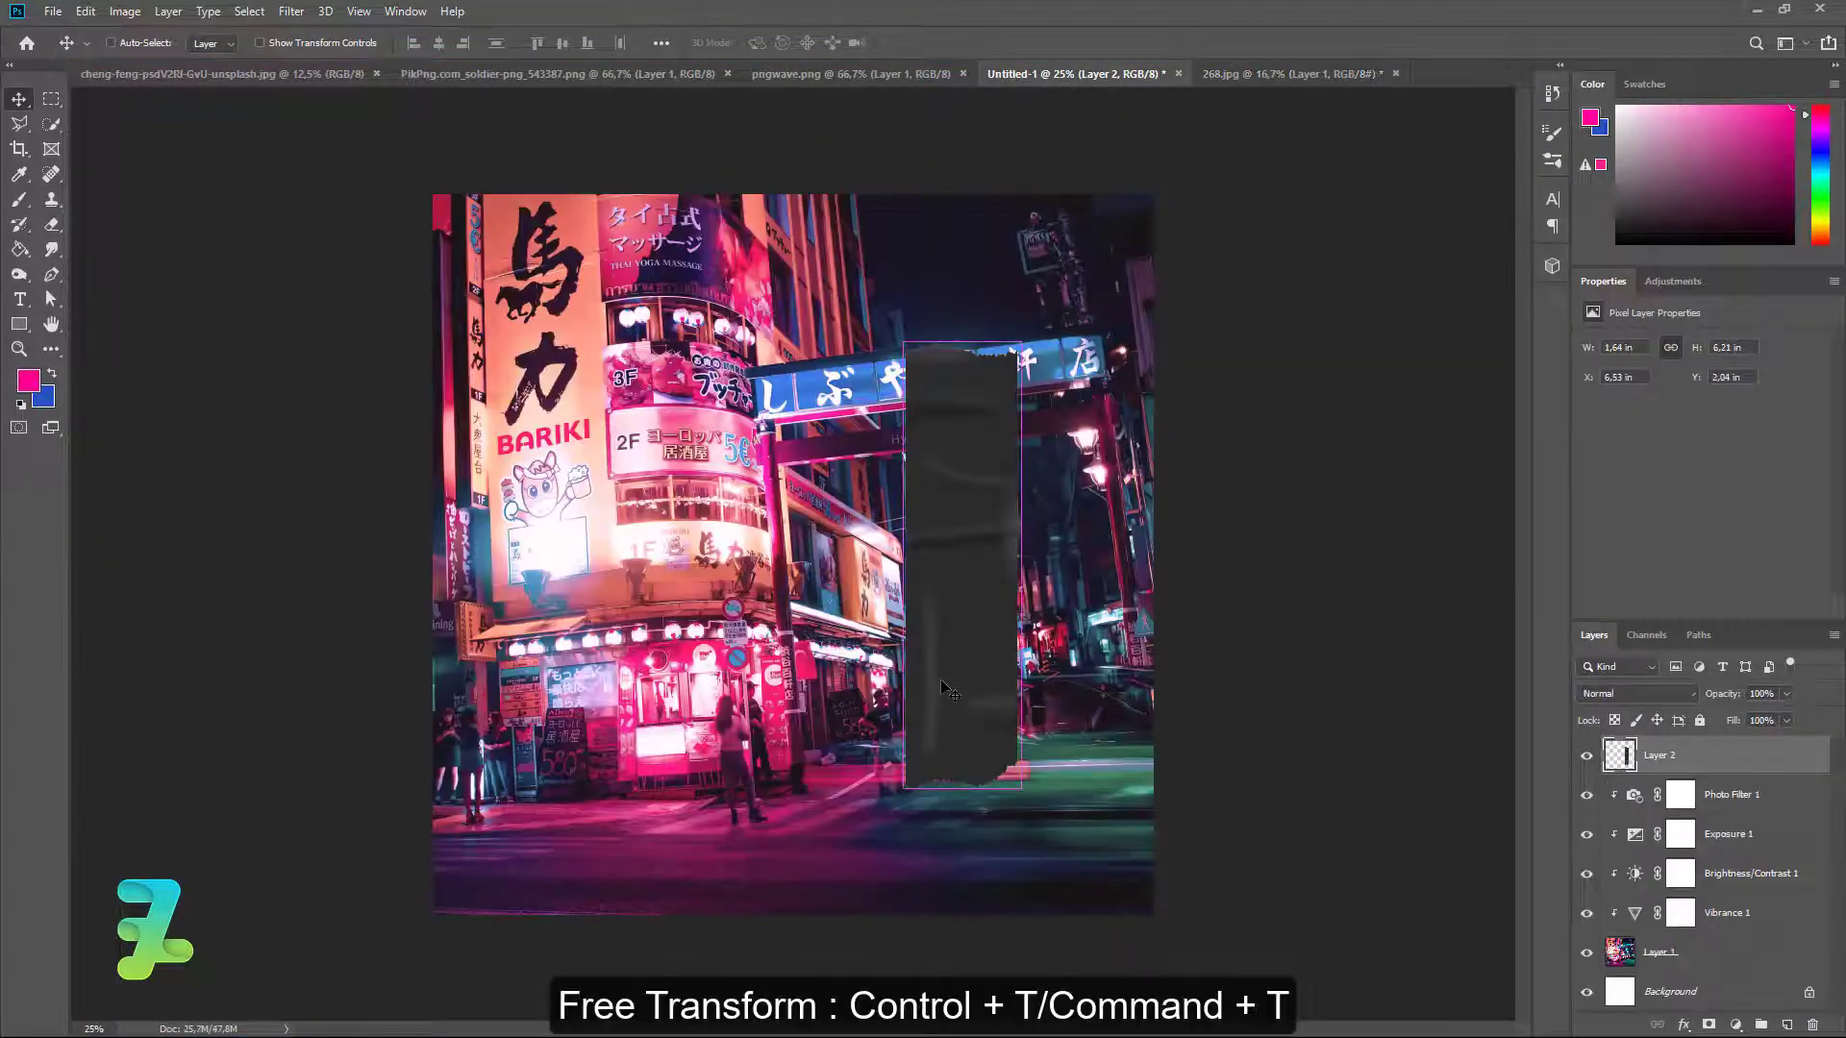
Rotate the tape strip −90° and stretch it thin across the poster's bottom edge.
{"action": "key", "text": "ctrl+t"}
{"action": "mouse_move", "coordinate": [1051, 811]}
{"action": "left_mouse_down"}
{"action": "mouse_move", "coordinate": [724, 519]}
{"action": "mouse_move", "coordinate": [601, 468]}
{"action": "left_mouse_up"}
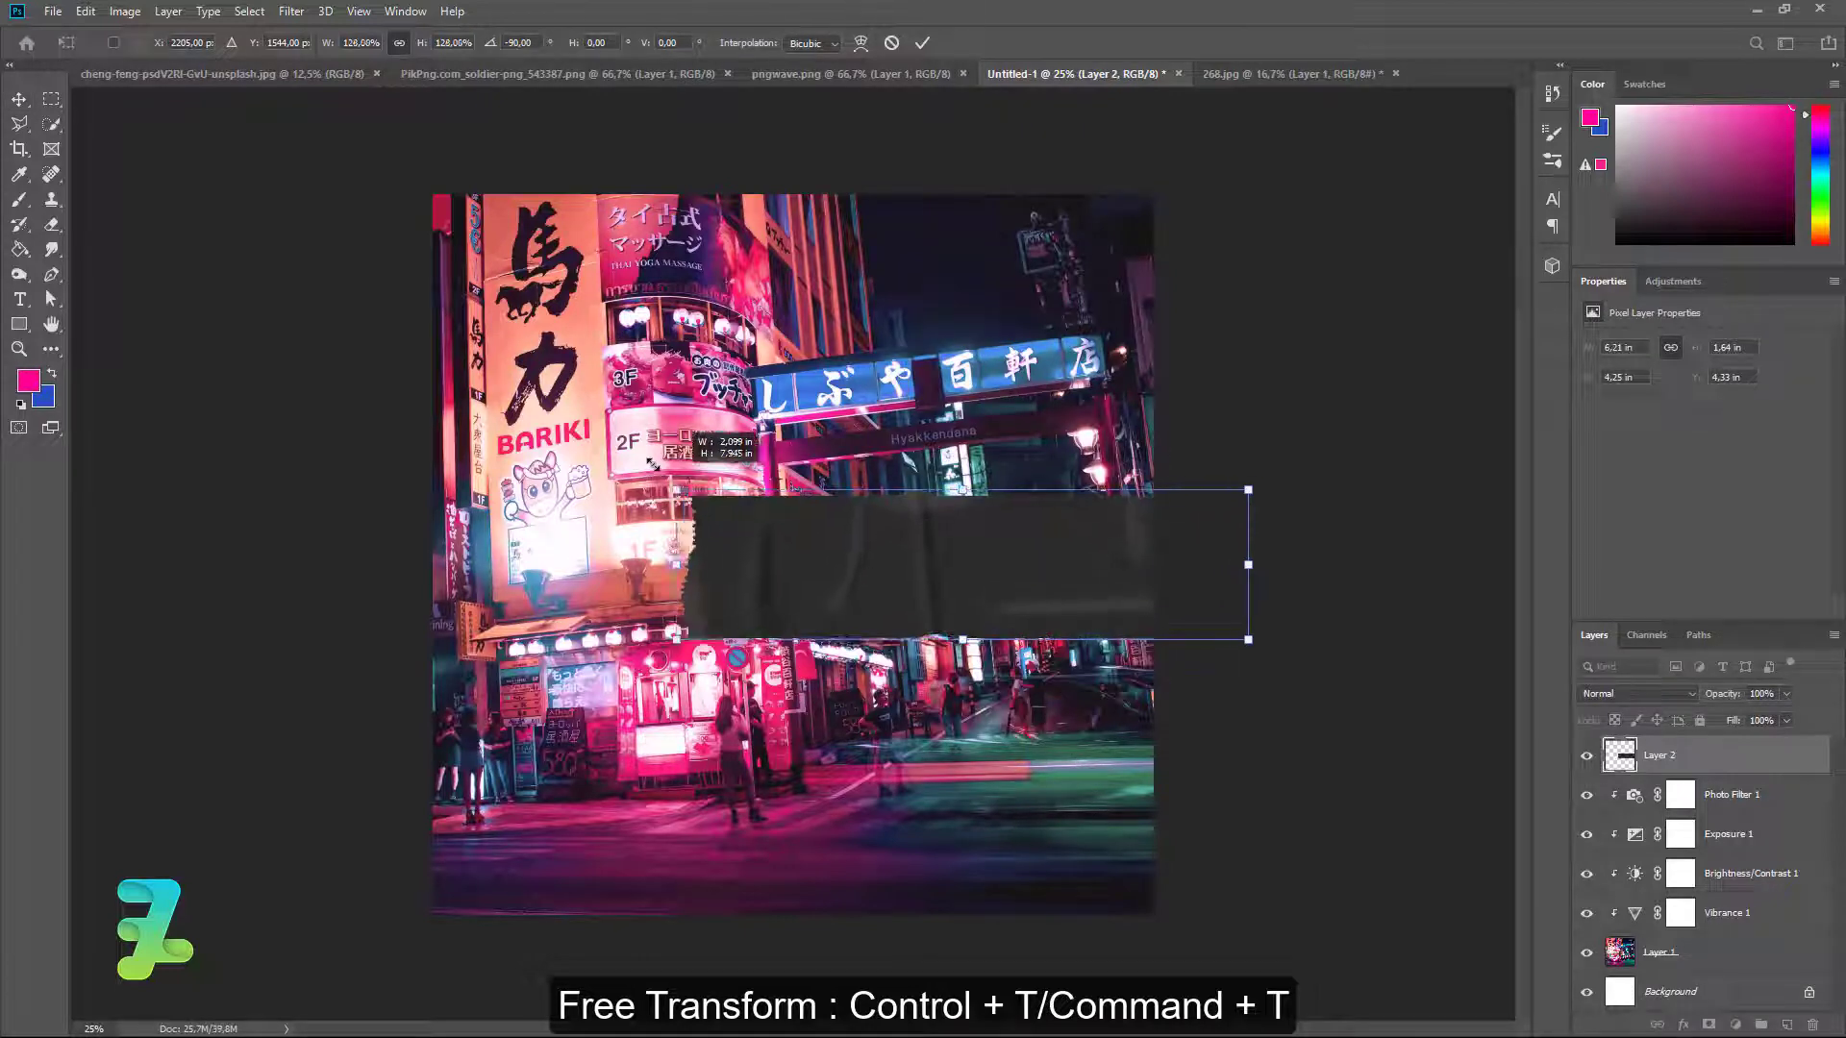
{"action": "mouse_move", "coordinate": [940, 535]}
{"action": "left_mouse_down"}
{"action": "mouse_move", "coordinate": [759, 819]}
{"action": "mouse_move", "coordinate": [730, 823]}
{"action": "left_mouse_up"}
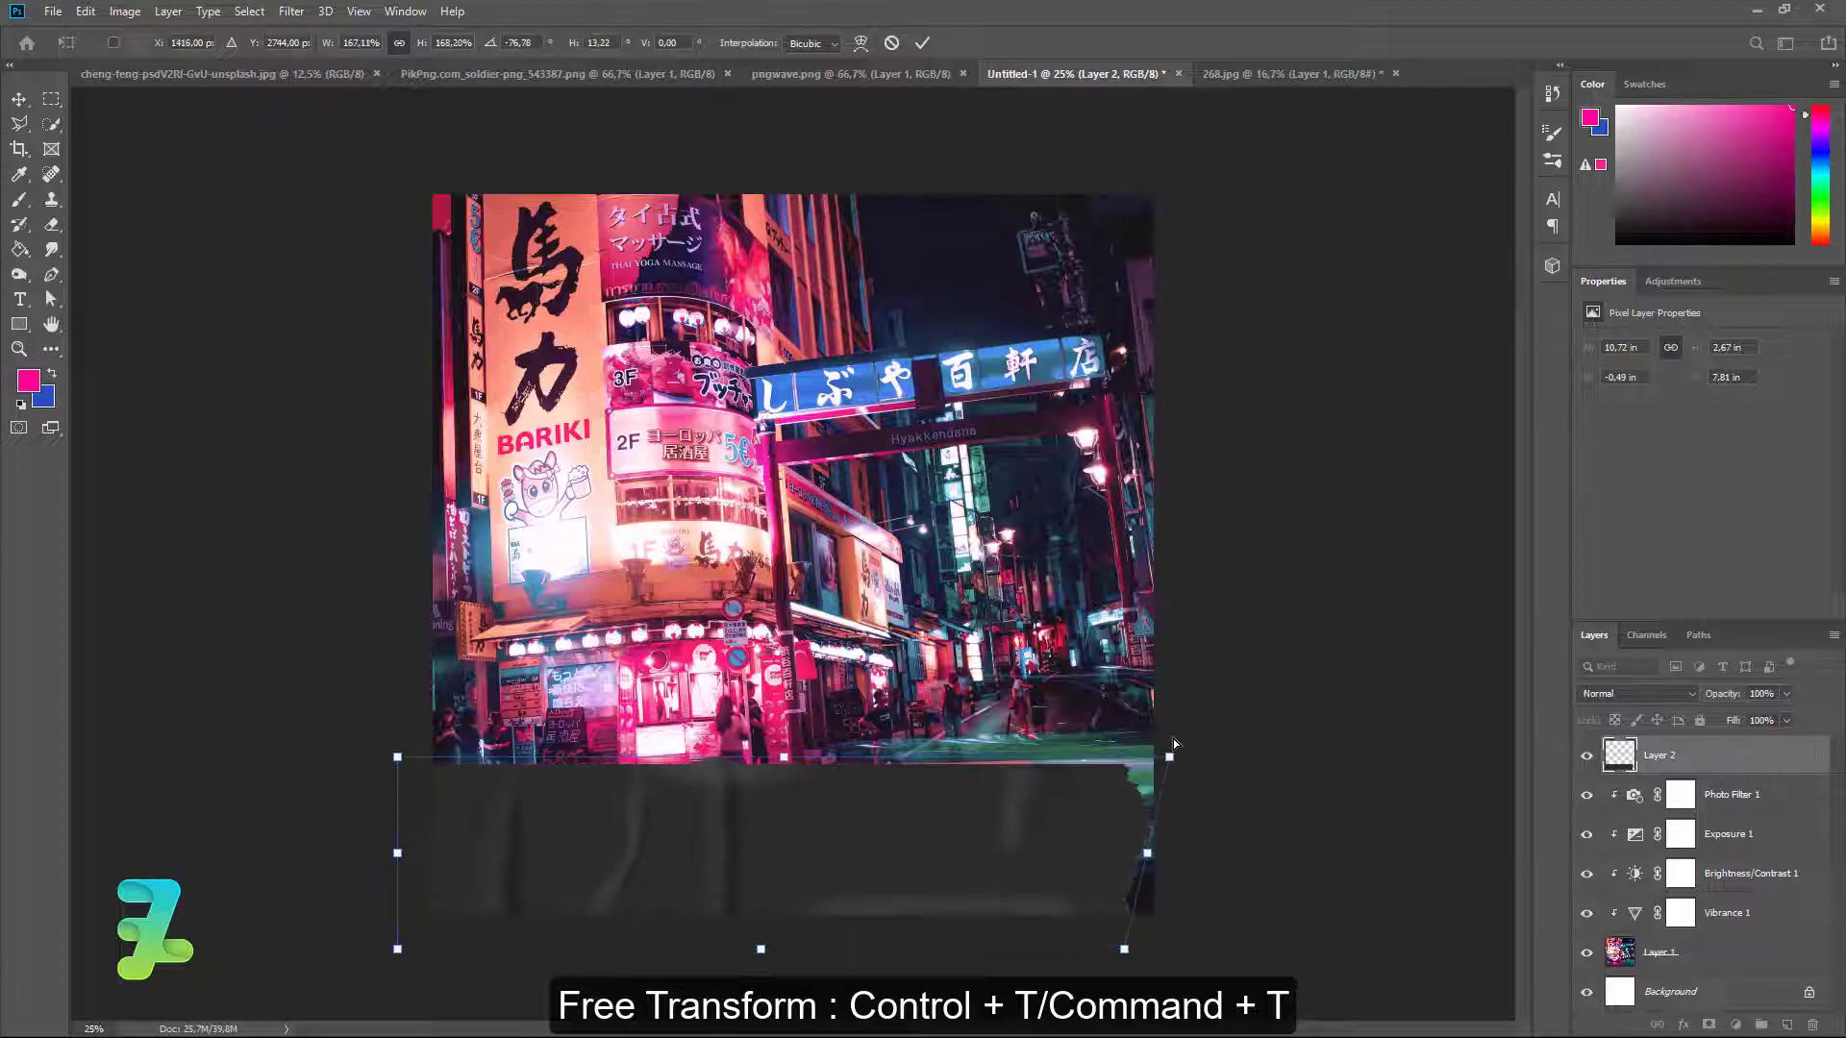
{"action": "left_click_drag", "start_coordinate": [1120, 760], "coordinate": [1195, 714]}
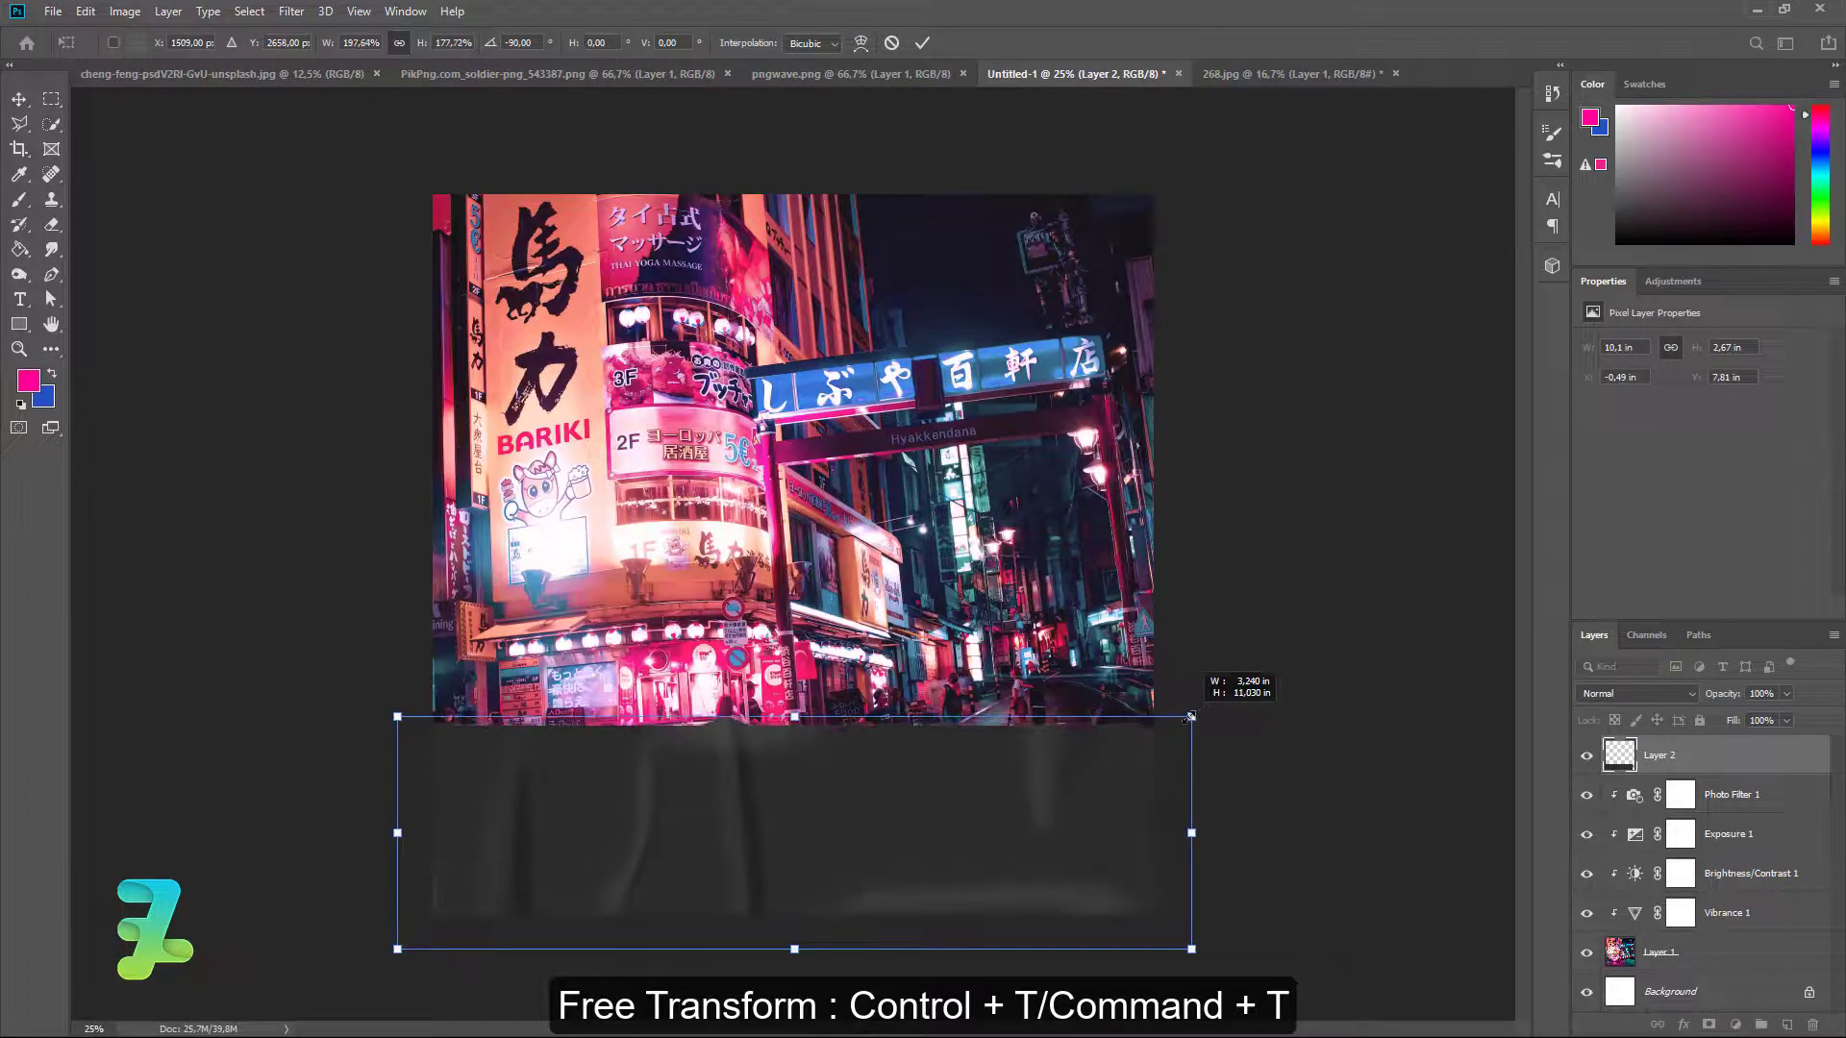
{"action": "mouse_move", "coordinate": [796, 717]}
{"action": "left_mouse_down"}
{"action": "mouse_move", "coordinate": [781, 867]}
{"action": "mouse_move", "coordinate": [797, 813]}
{"action": "left_mouse_up"}
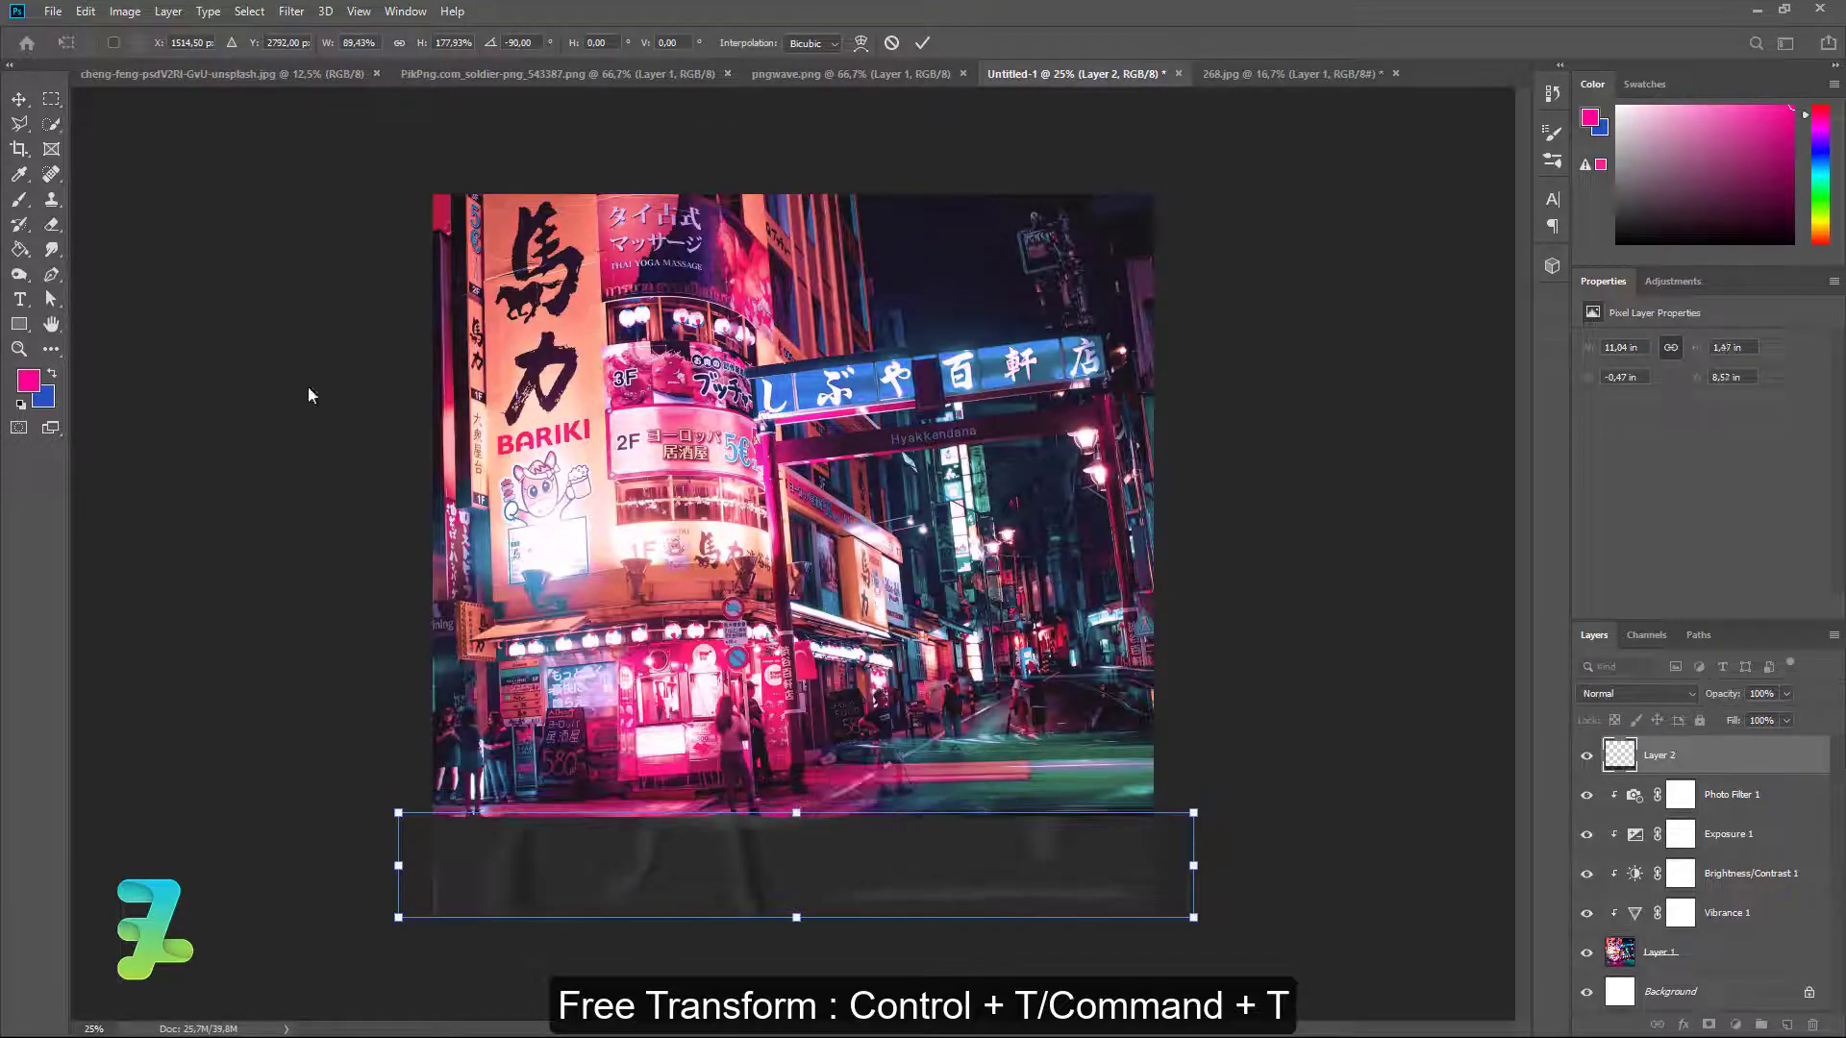
{"action": "key", "text": "Return"}
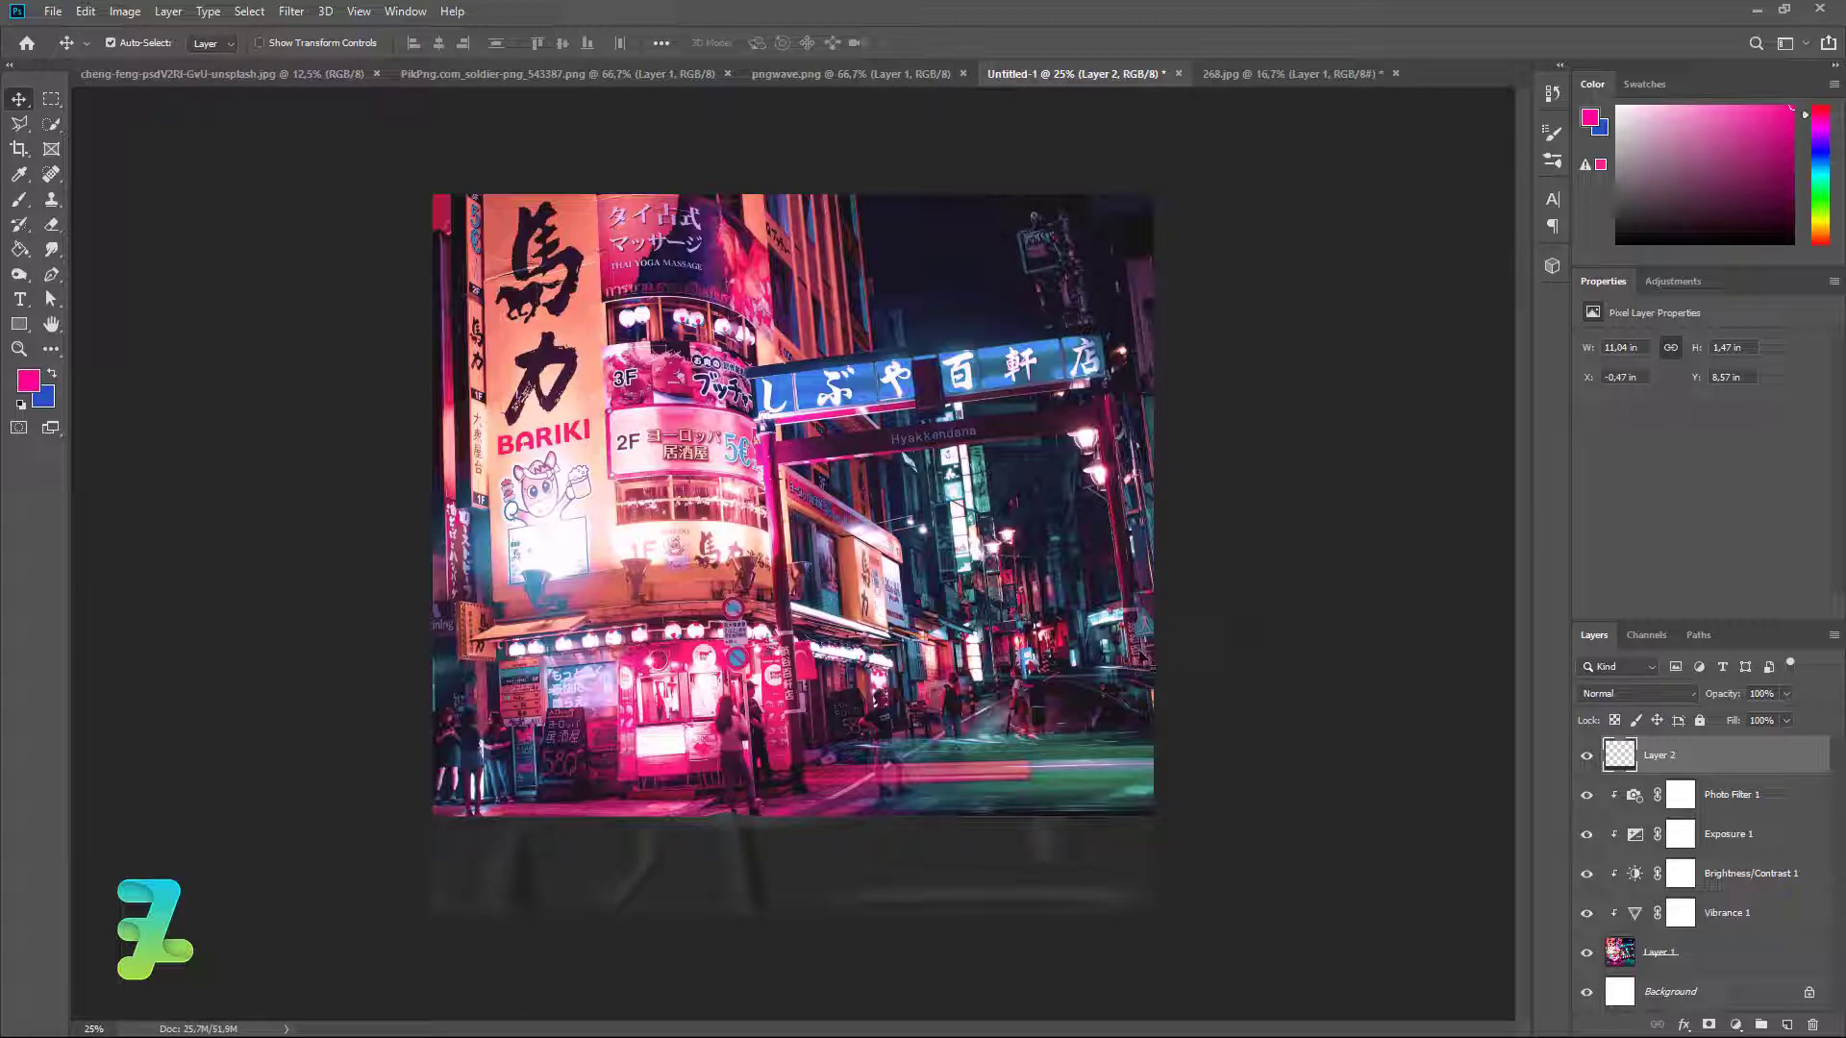
{"action": "key", "text": "ctrl+t"}
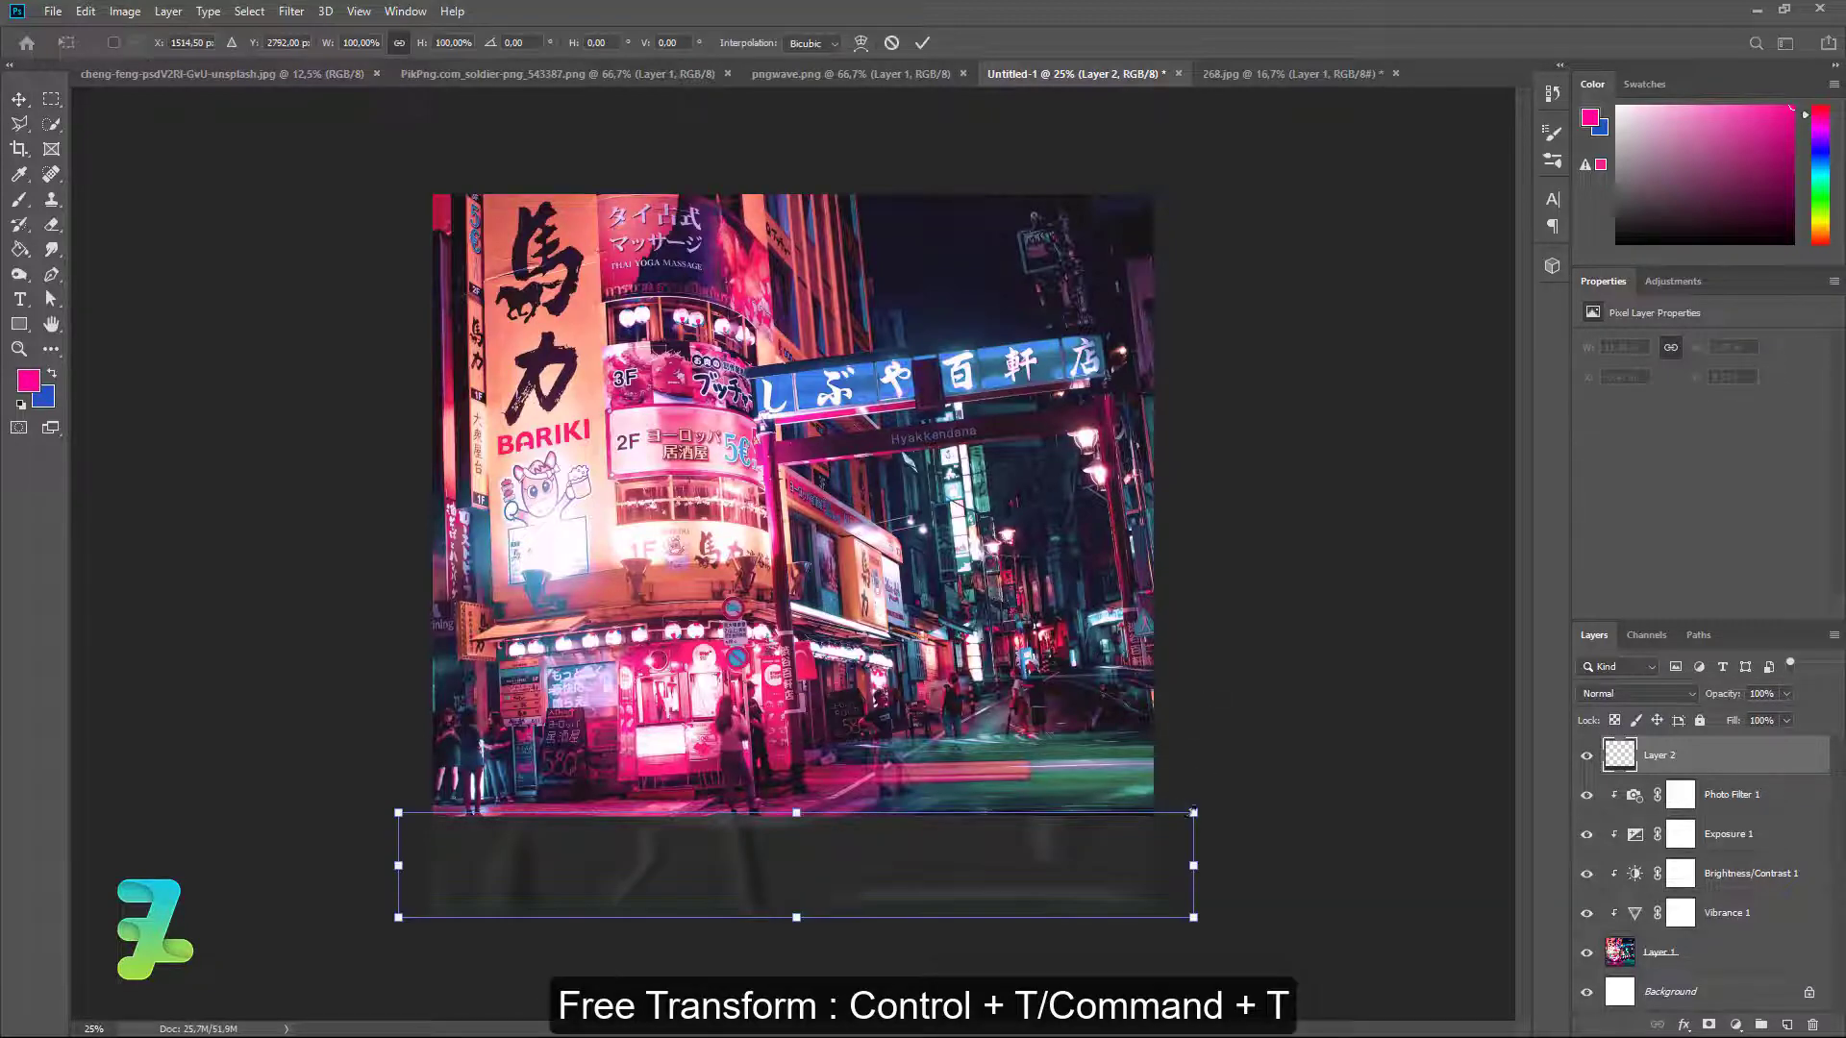
{"action": "left_click_drag", "start_coordinate": [1199, 811], "coordinate": [1208, 811]}
{"action": "key", "text": "Return"}
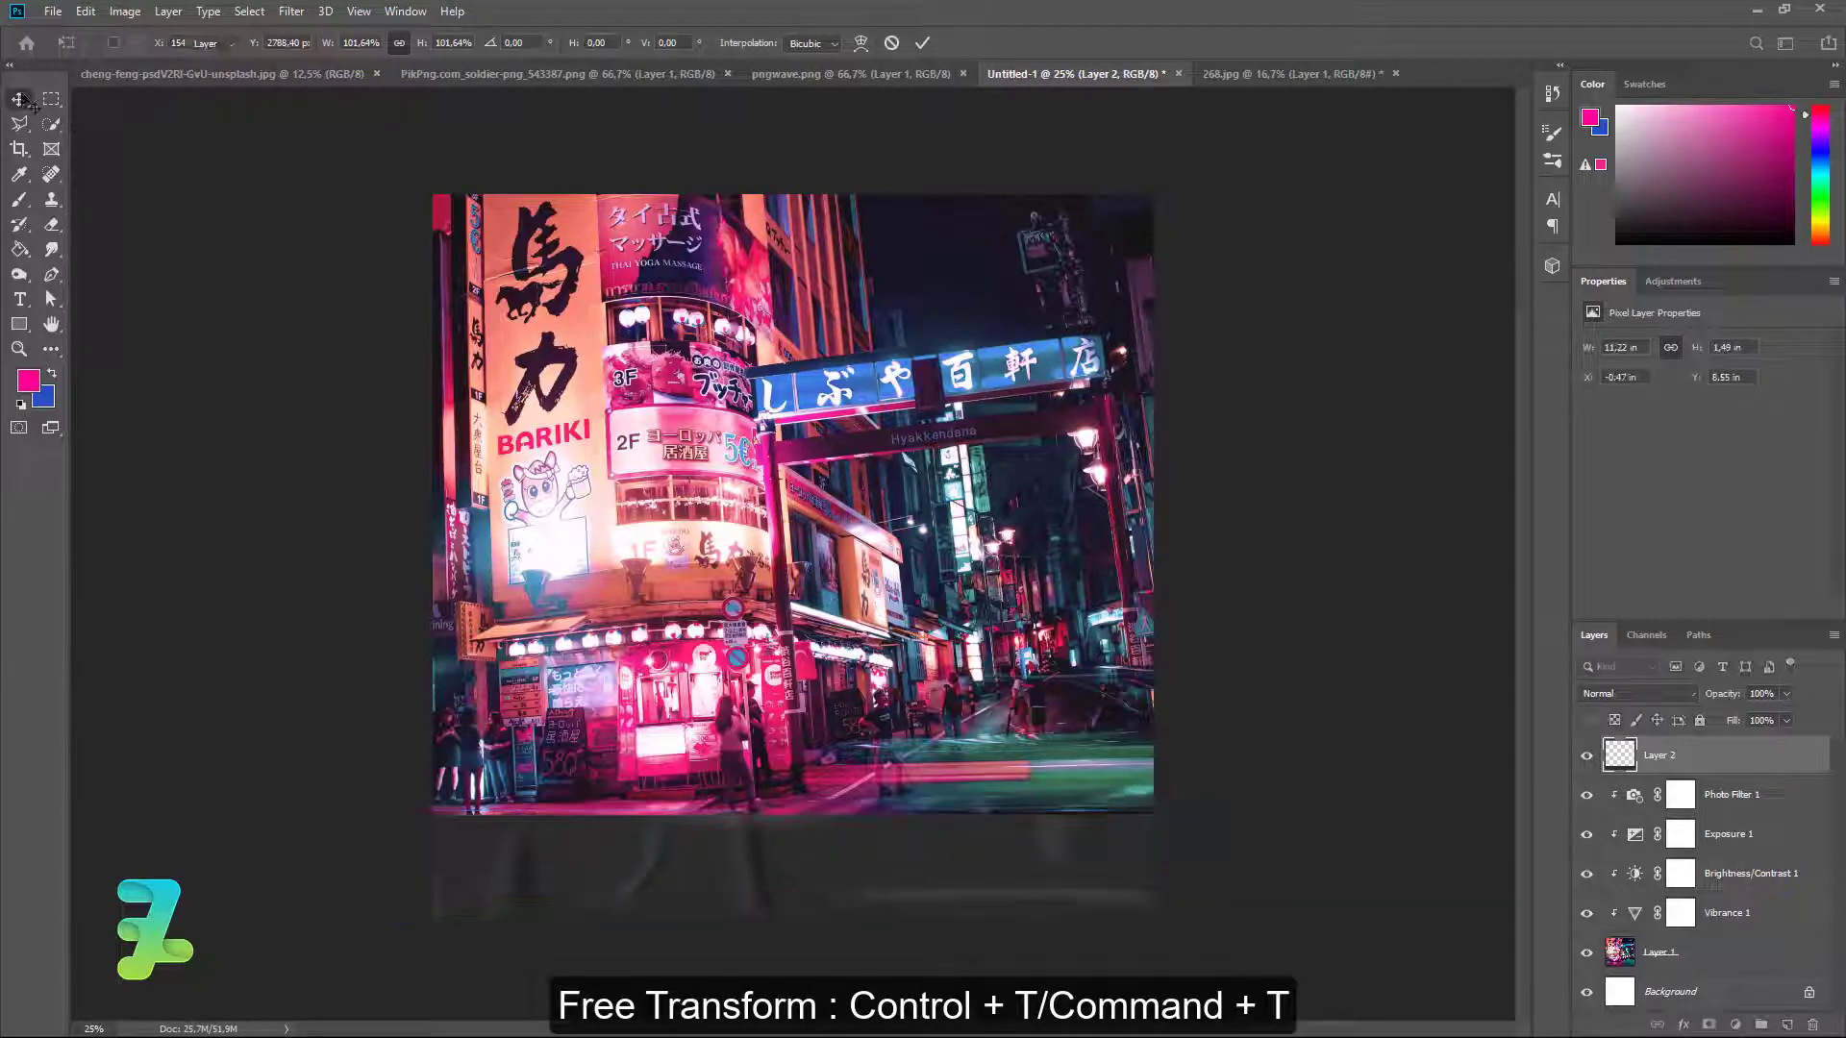
Draw a tall rectangle in pink-red #ff0048 on a new layer above the tape.
{"action": "left_click", "coordinate": [1786, 1025]}
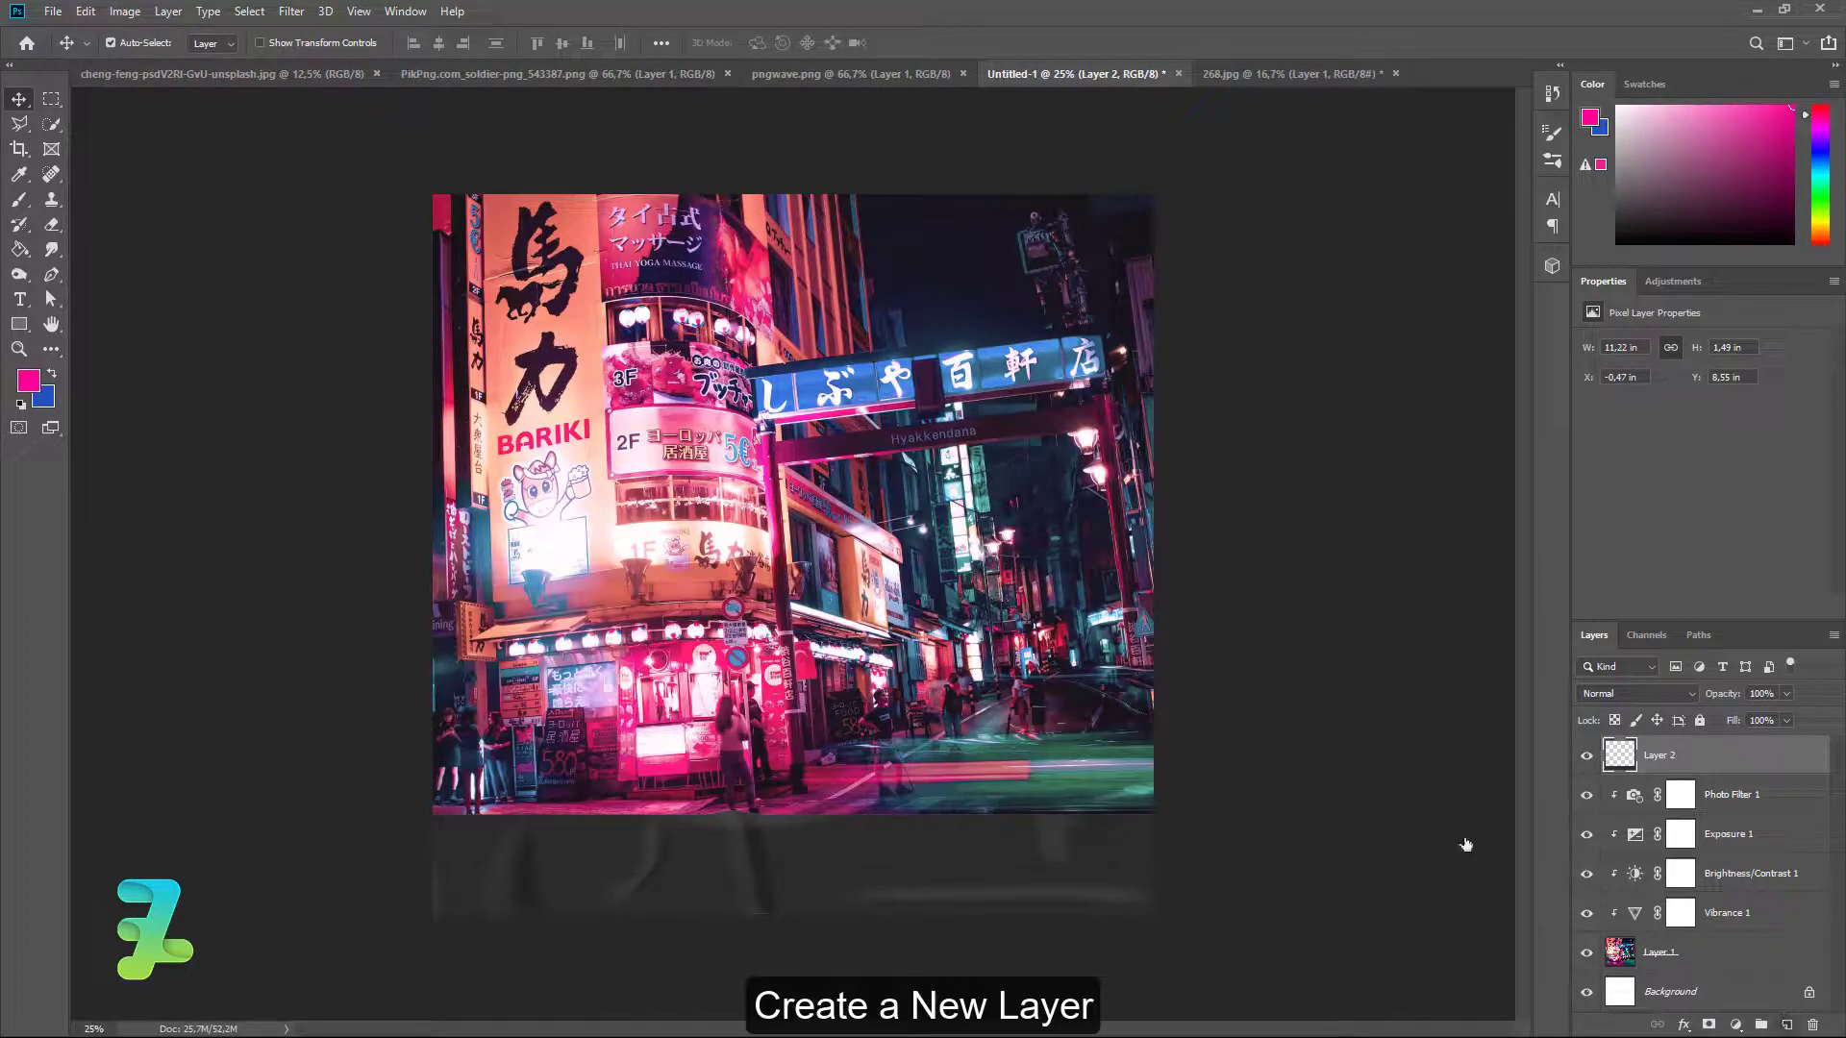
{"action": "left_click", "coordinate": [19, 329]}
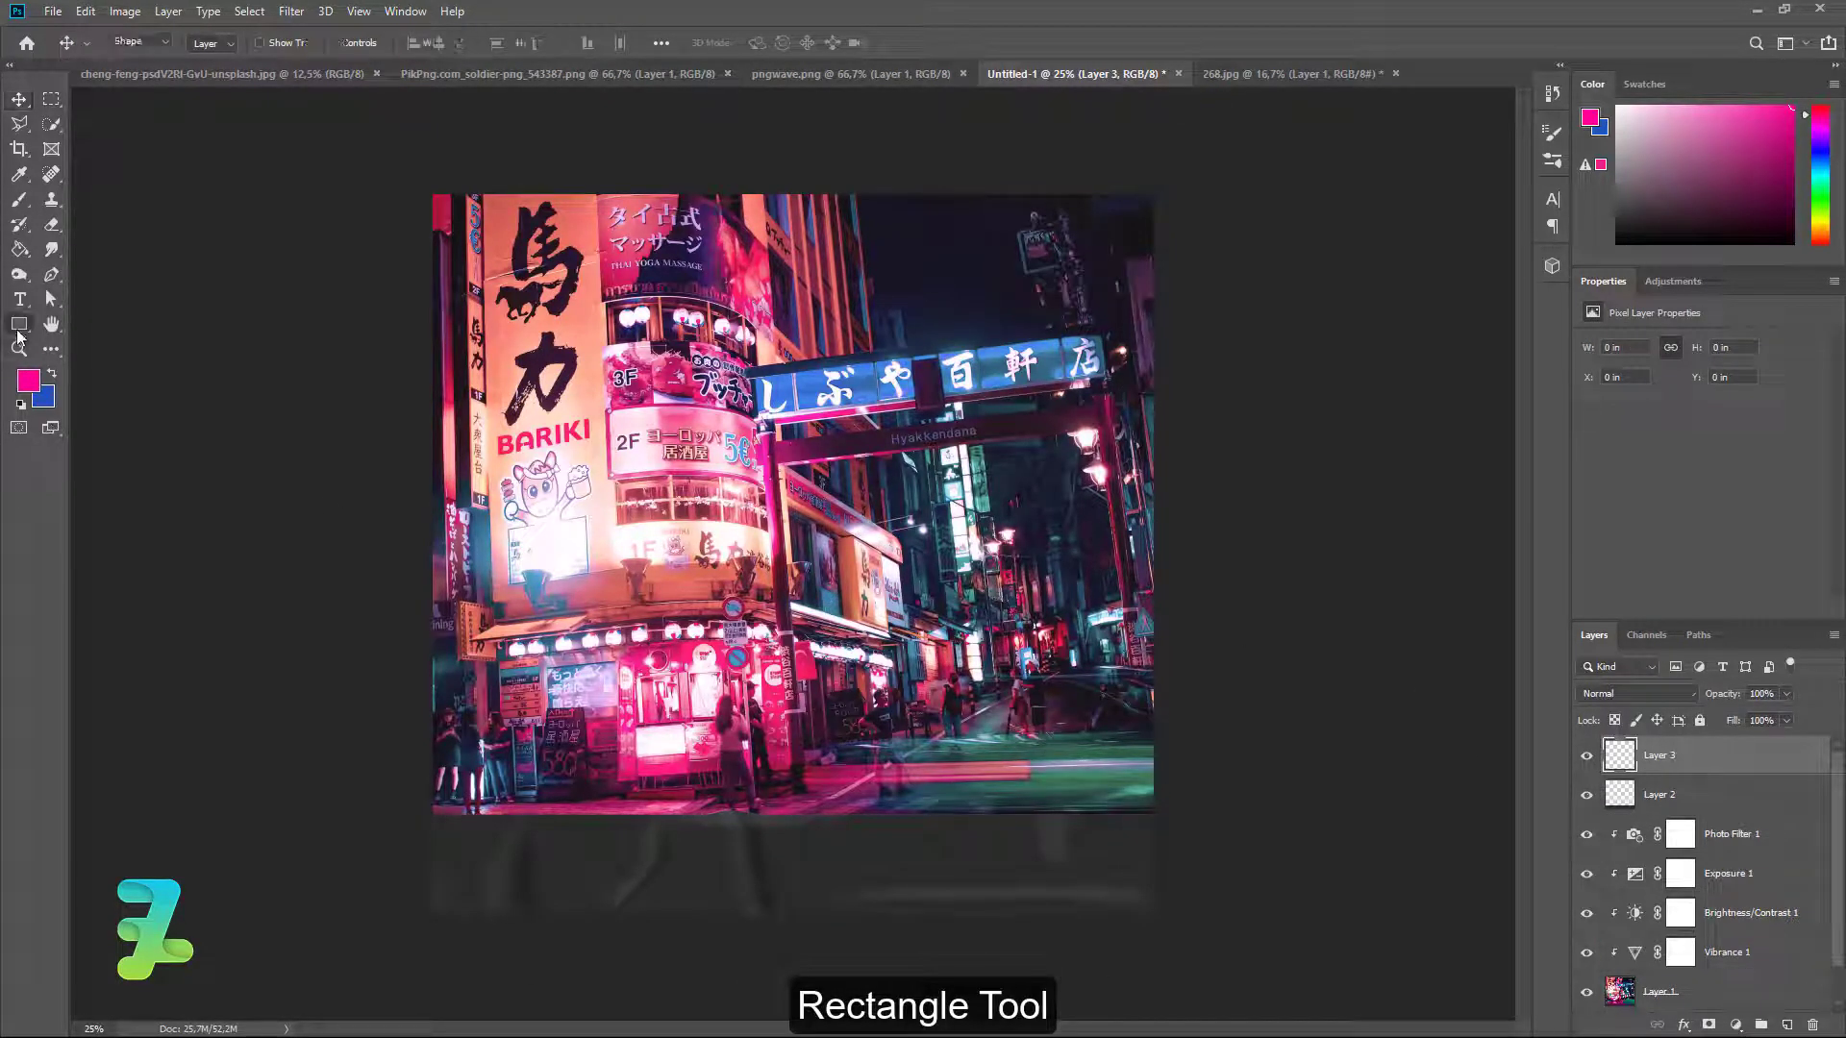
{"action": "left_click", "coordinate": [28, 380]}
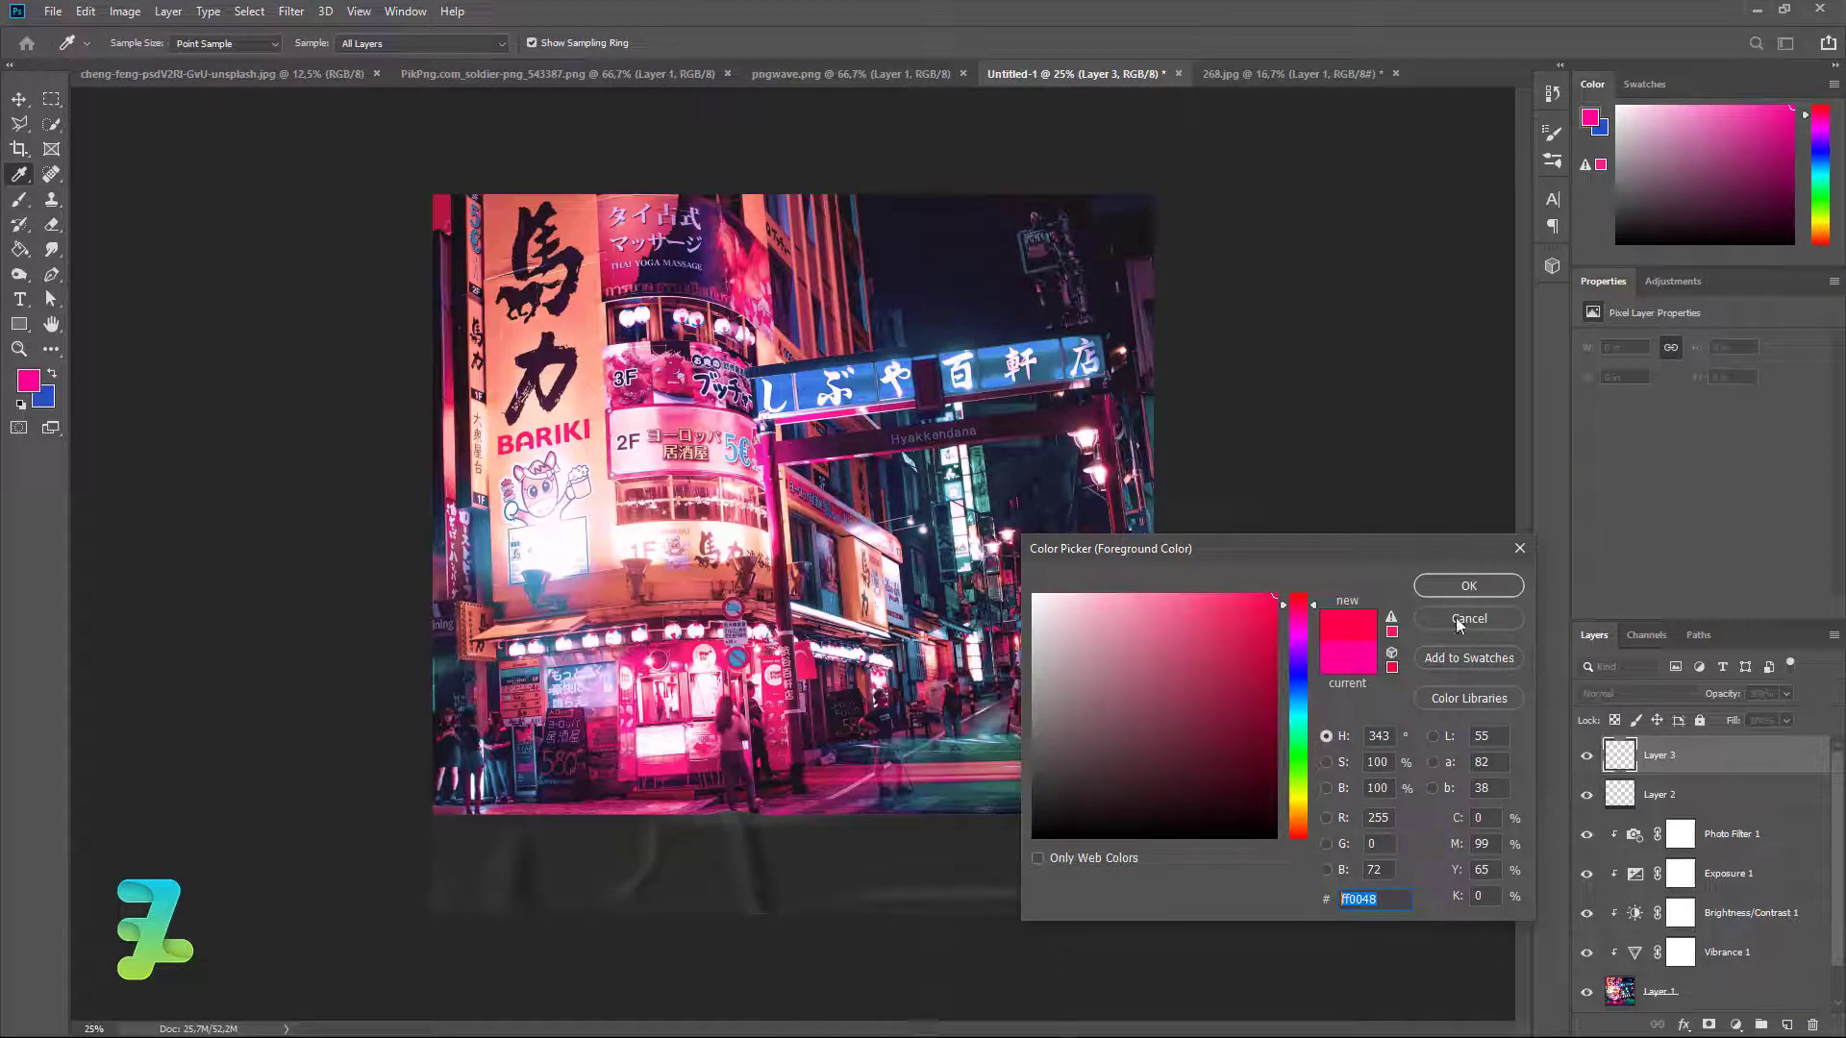
{"action": "left_click", "coordinate": [1468, 585]}
{"action": "left_click_drag", "start_coordinate": [590, 448], "coordinate": [632, 629]}
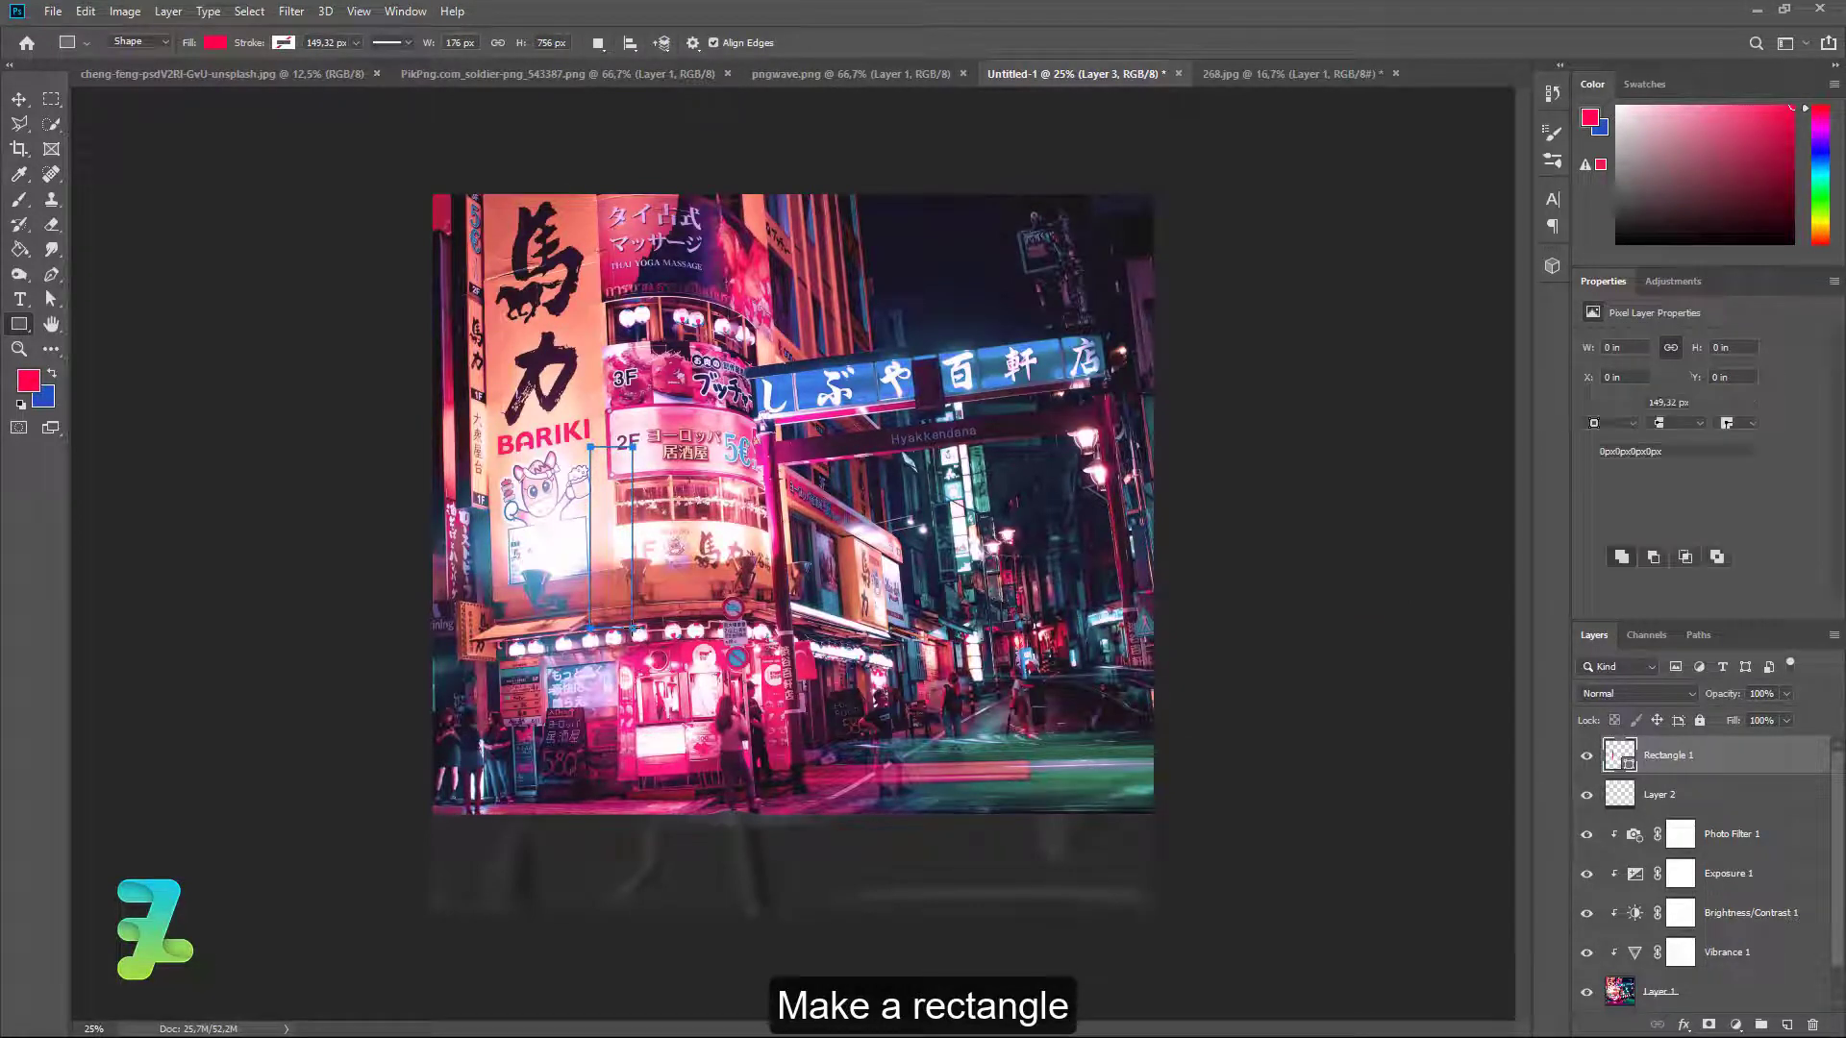
Clip the red rectangle to the tape strip and move it to the tape's left end.
{"action": "left_click", "coordinate": [19, 99]}
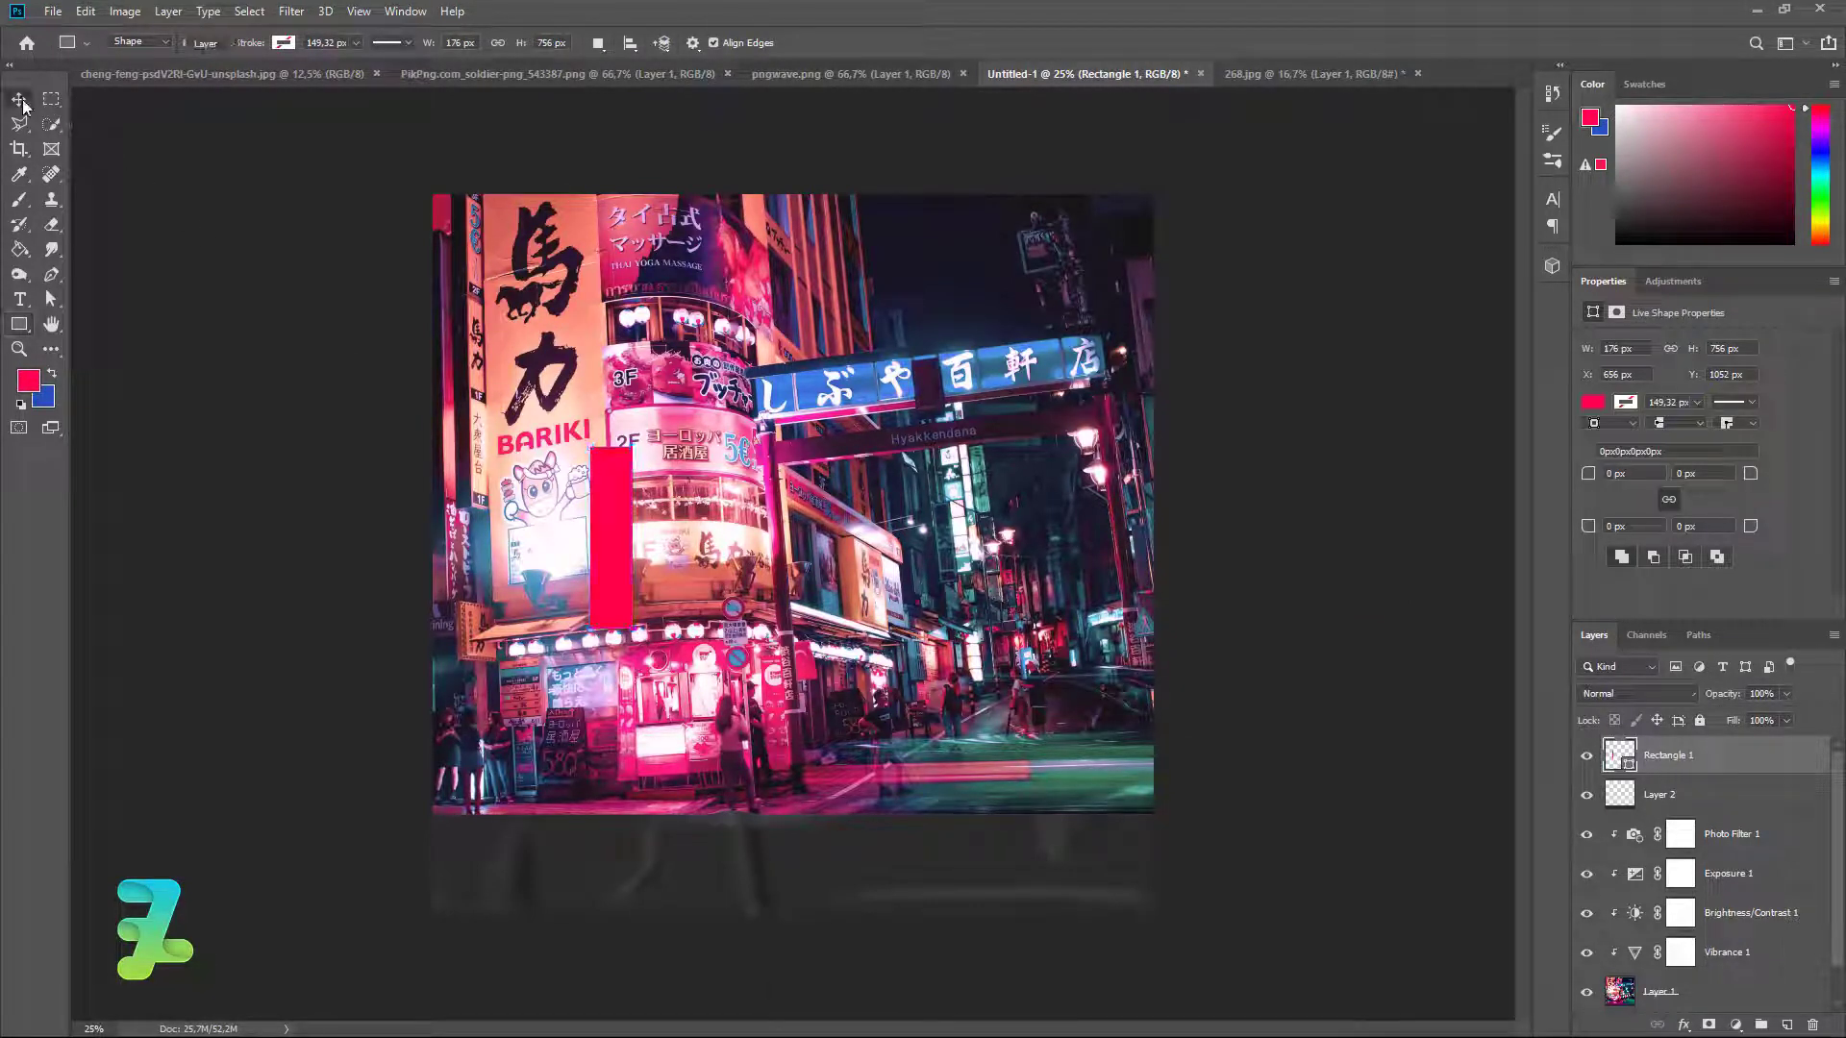
{"action": "right_click", "coordinate": [1769, 755]}
{"action": "left_click", "coordinate": [1648, 593]}
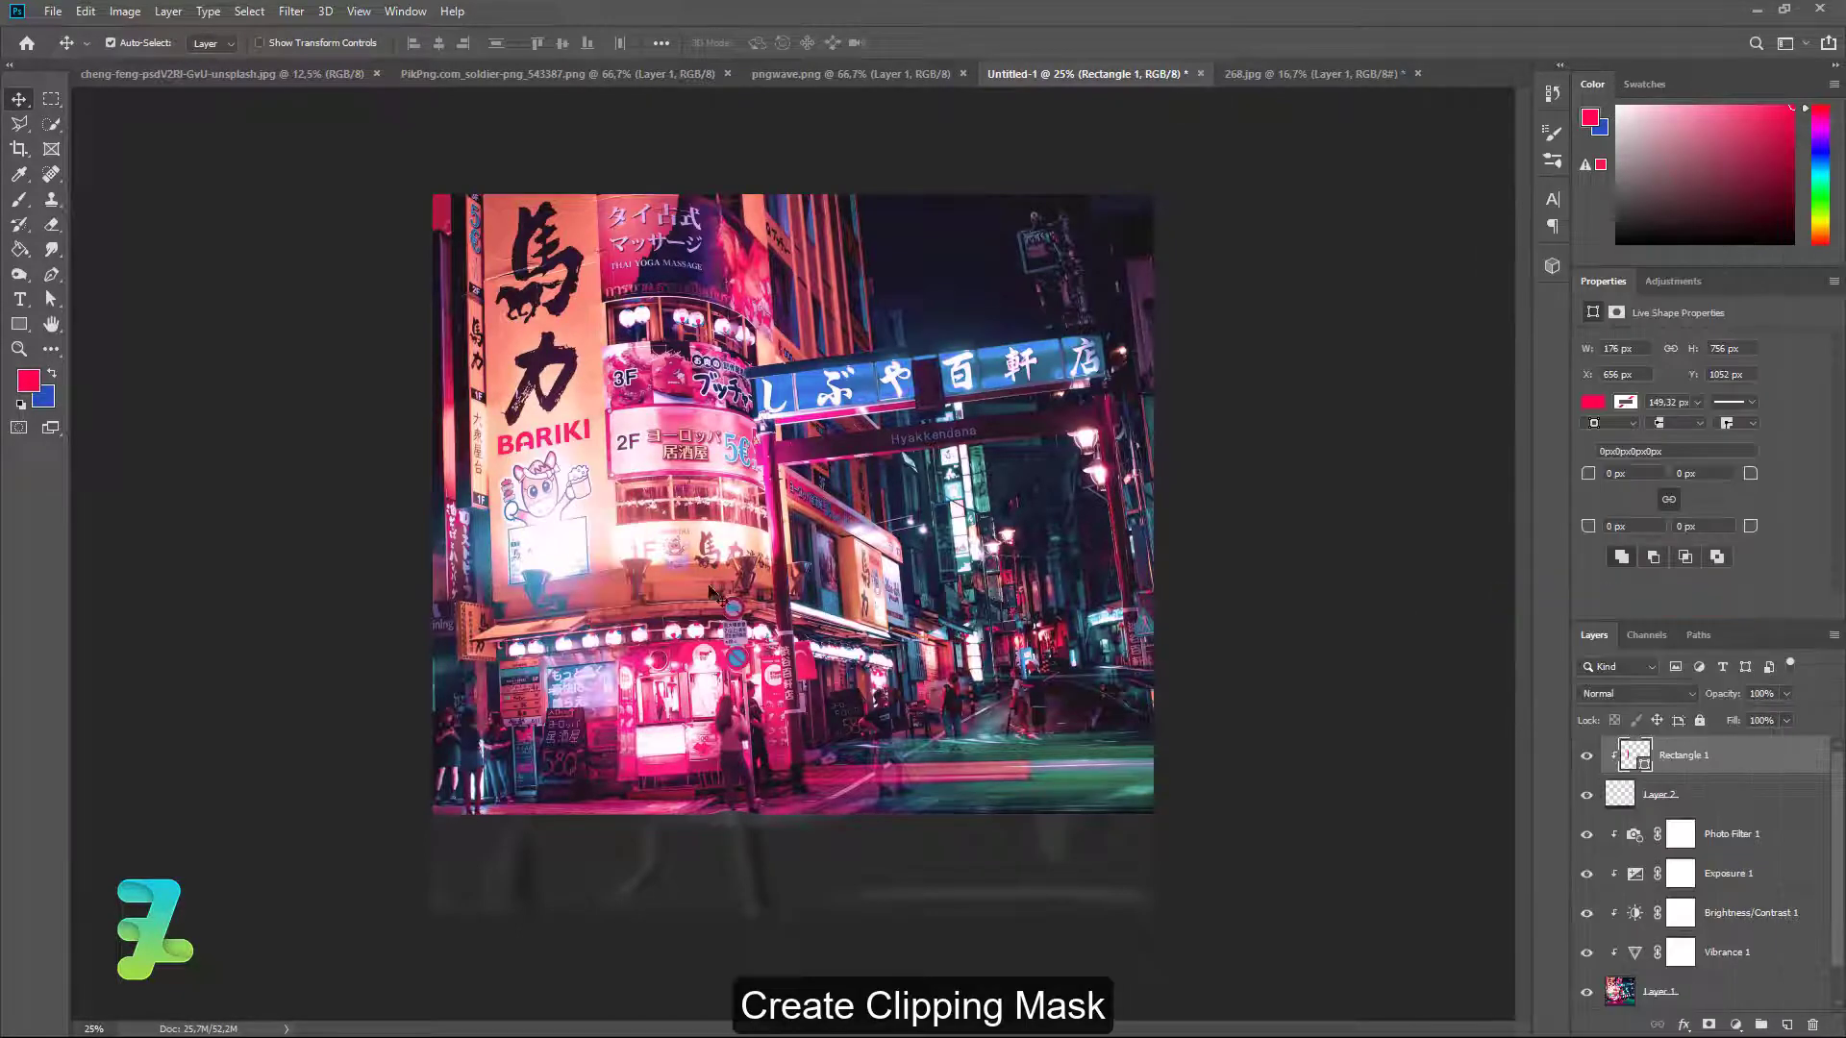
{"action": "left_click_drag", "start_coordinate": [613, 511], "coordinate": [481, 806]}
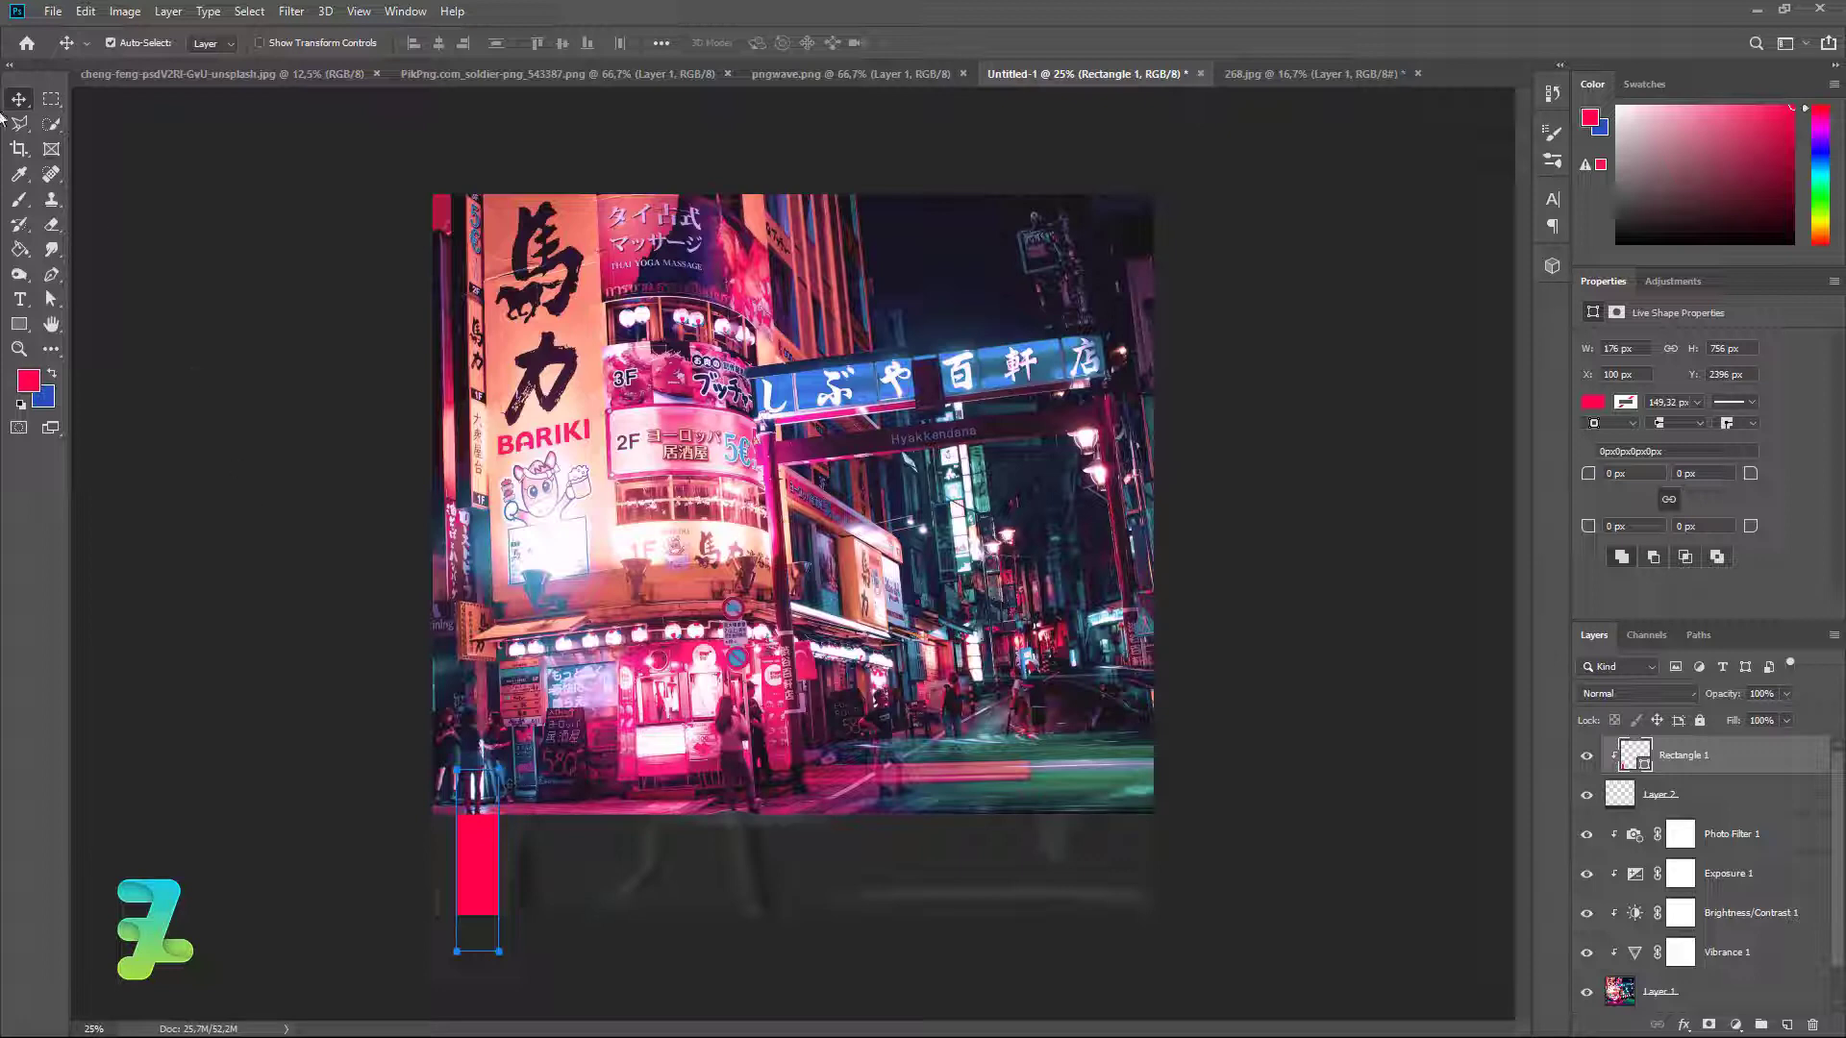
{"action": "key", "text": "ctrl+t"}
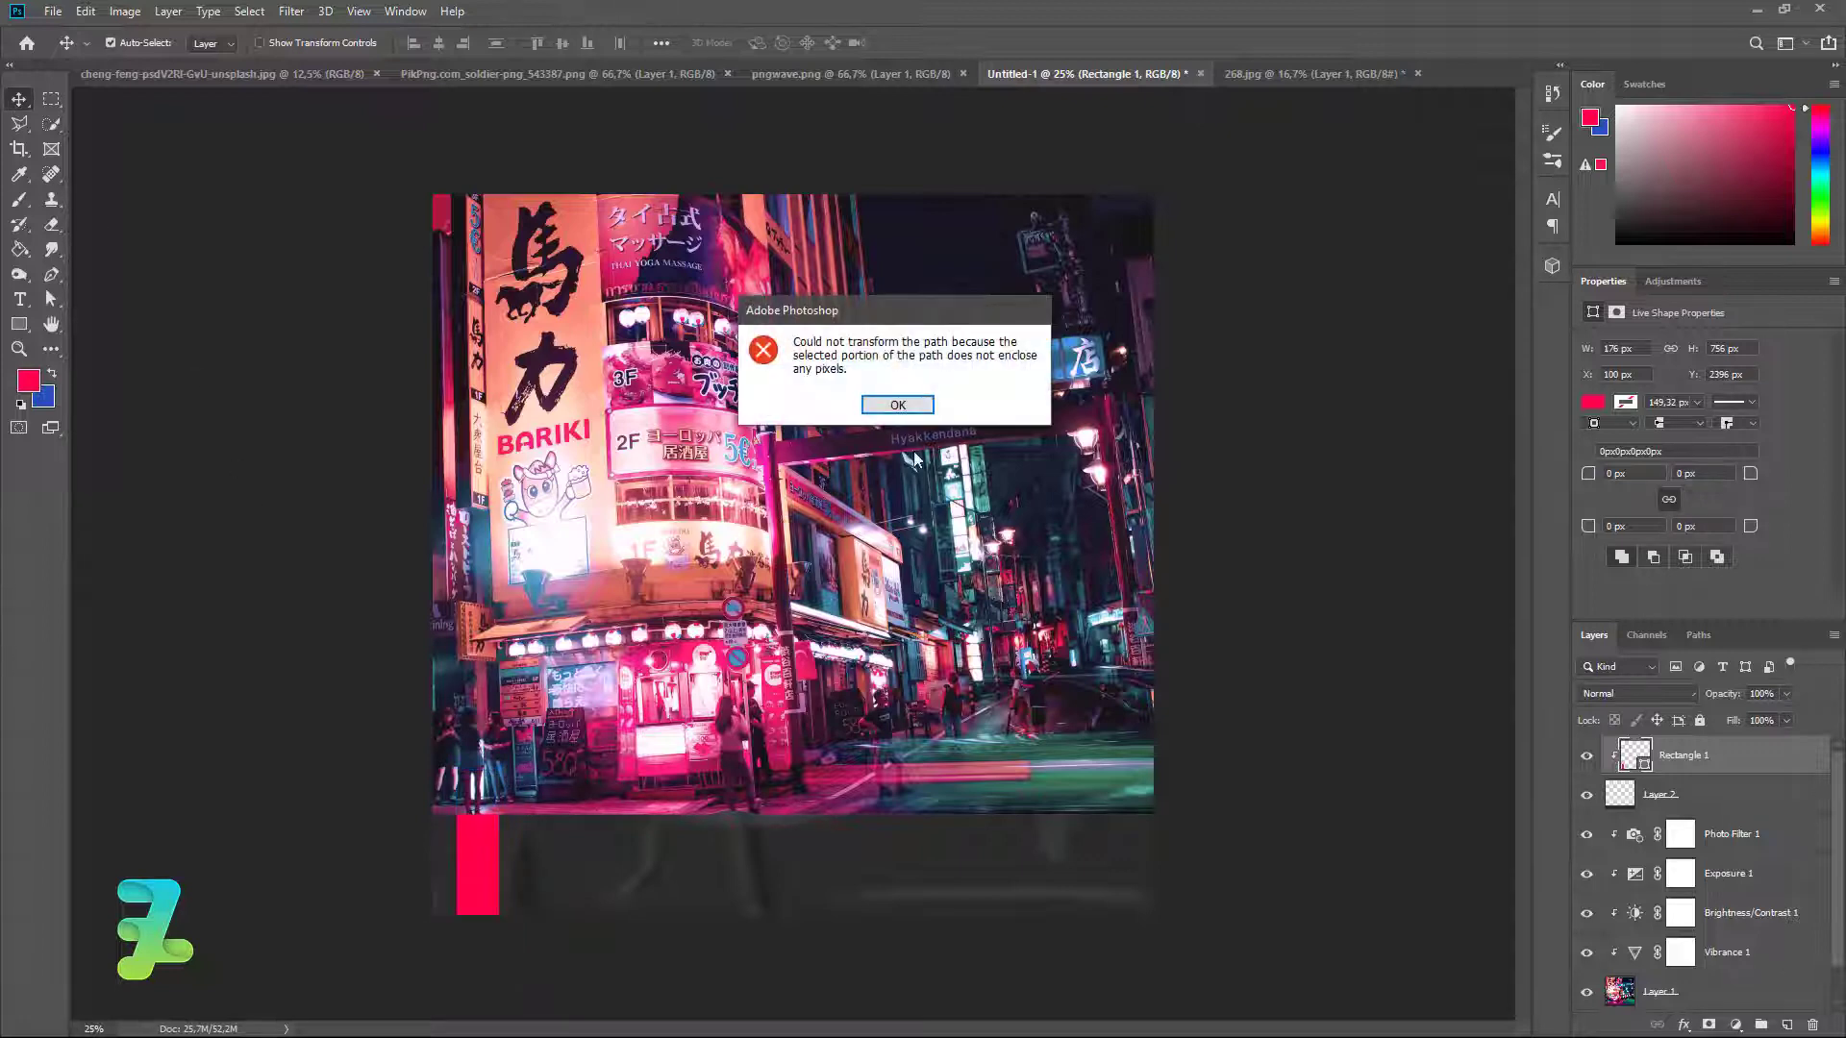
Rotate the red rectangle 30° and place the diagonal stripe at the tape's left corner.
{"action": "left_click", "coordinate": [891, 408]}
{"action": "key", "text": "ctrl+t"}
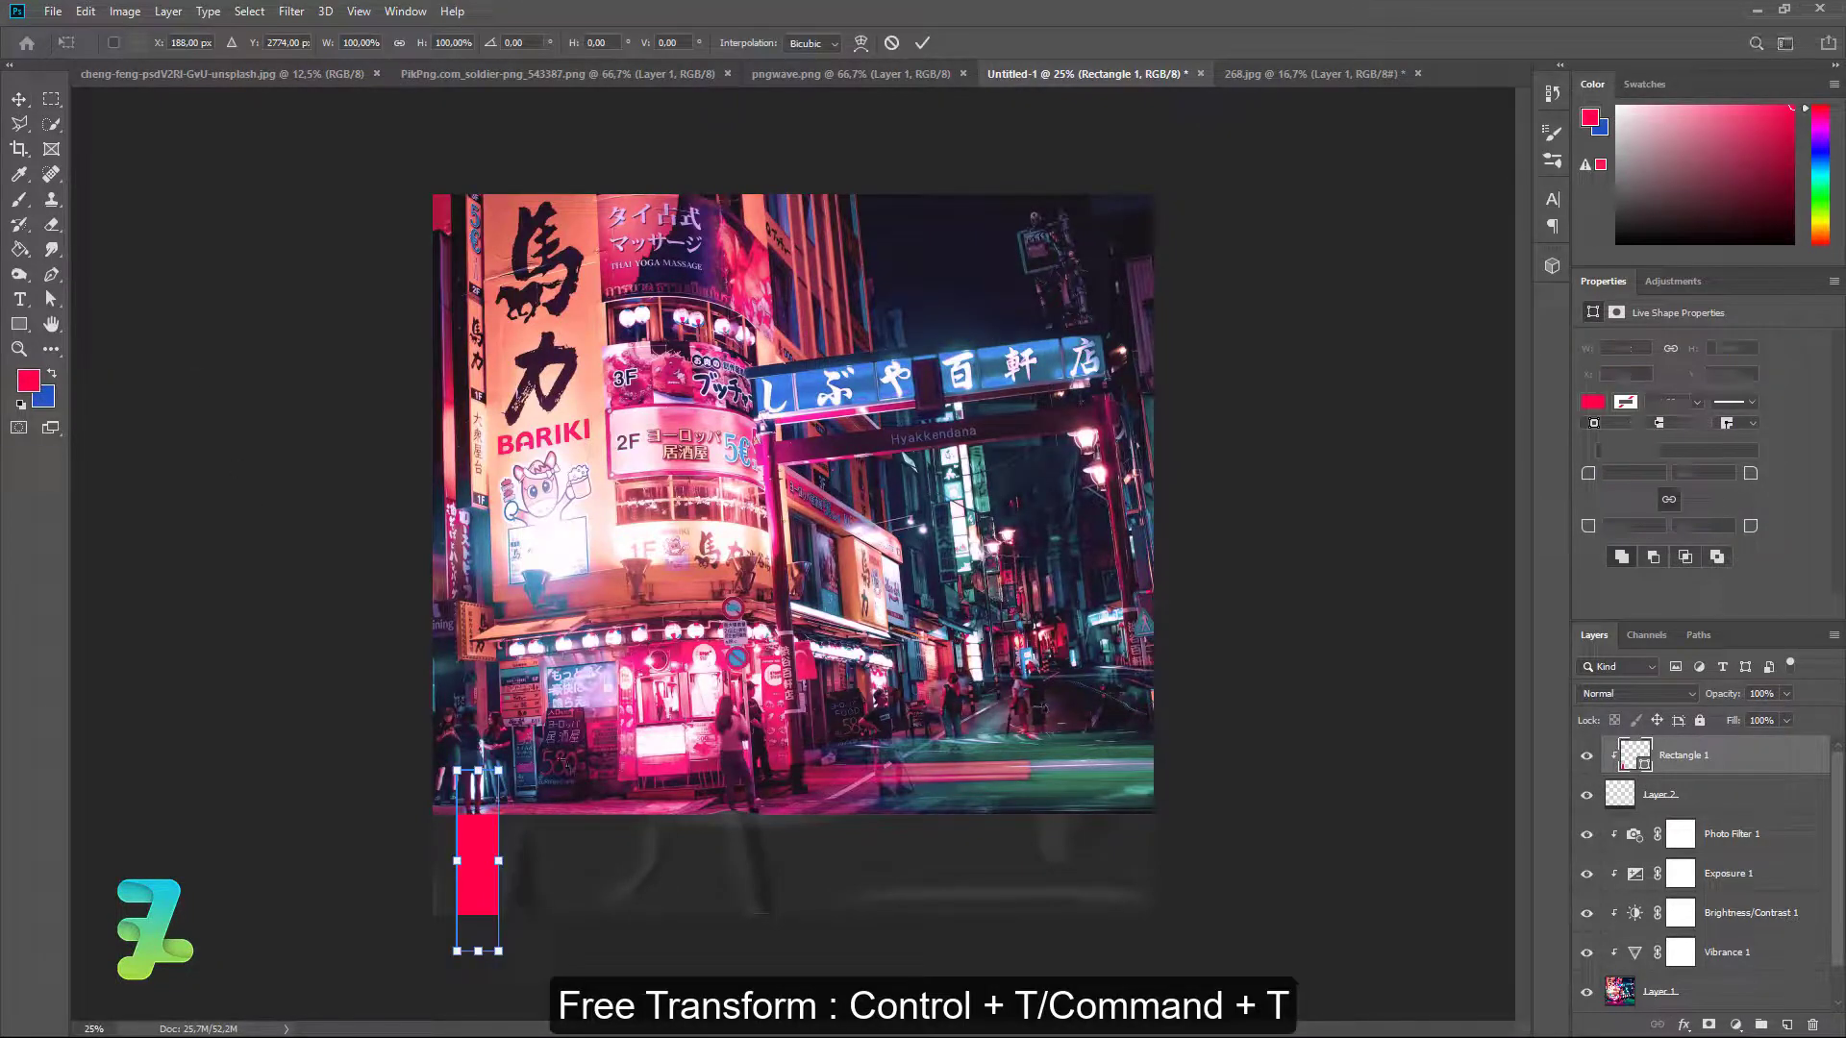
{"action": "left_click_drag", "start_coordinate": [542, 767], "coordinate": [590, 781]}
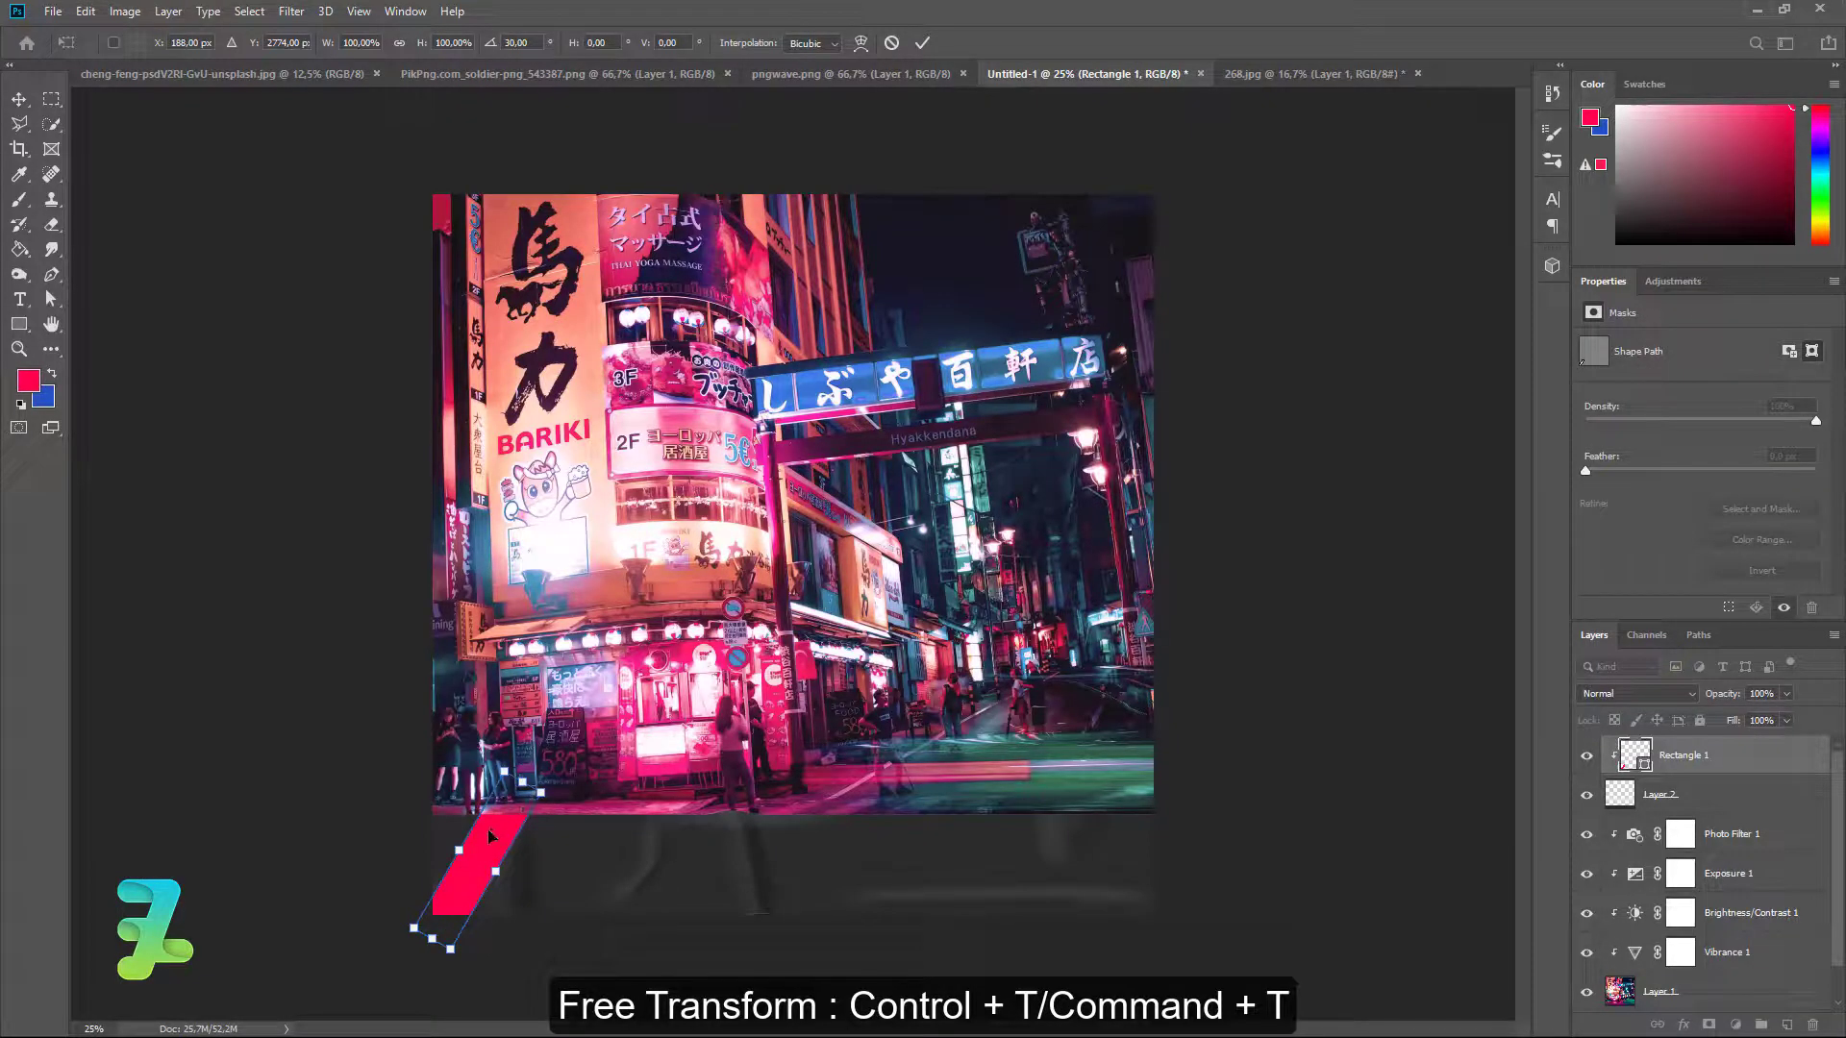
{"action": "left_click_drag", "start_coordinate": [476, 870], "coordinate": [433, 866]}
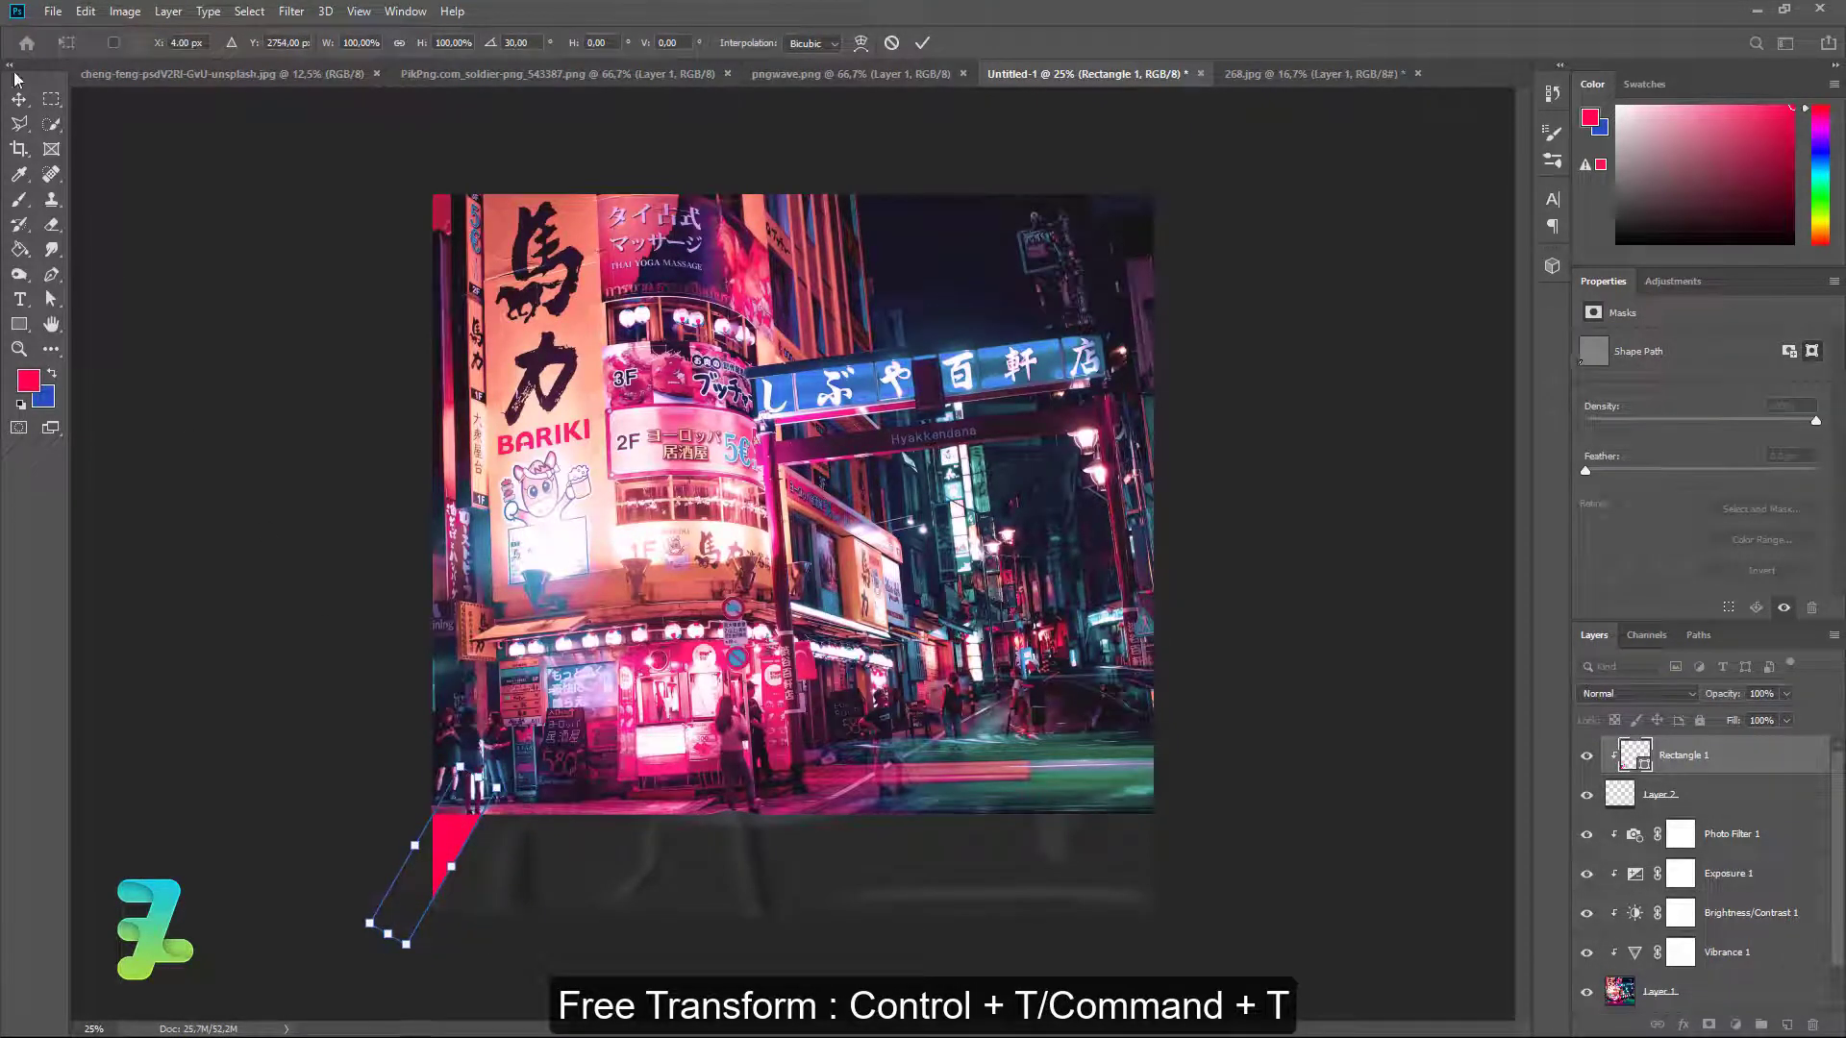
{"action": "key", "text": "Return"}
{"action": "left_click", "coordinate": [1643, 693]}
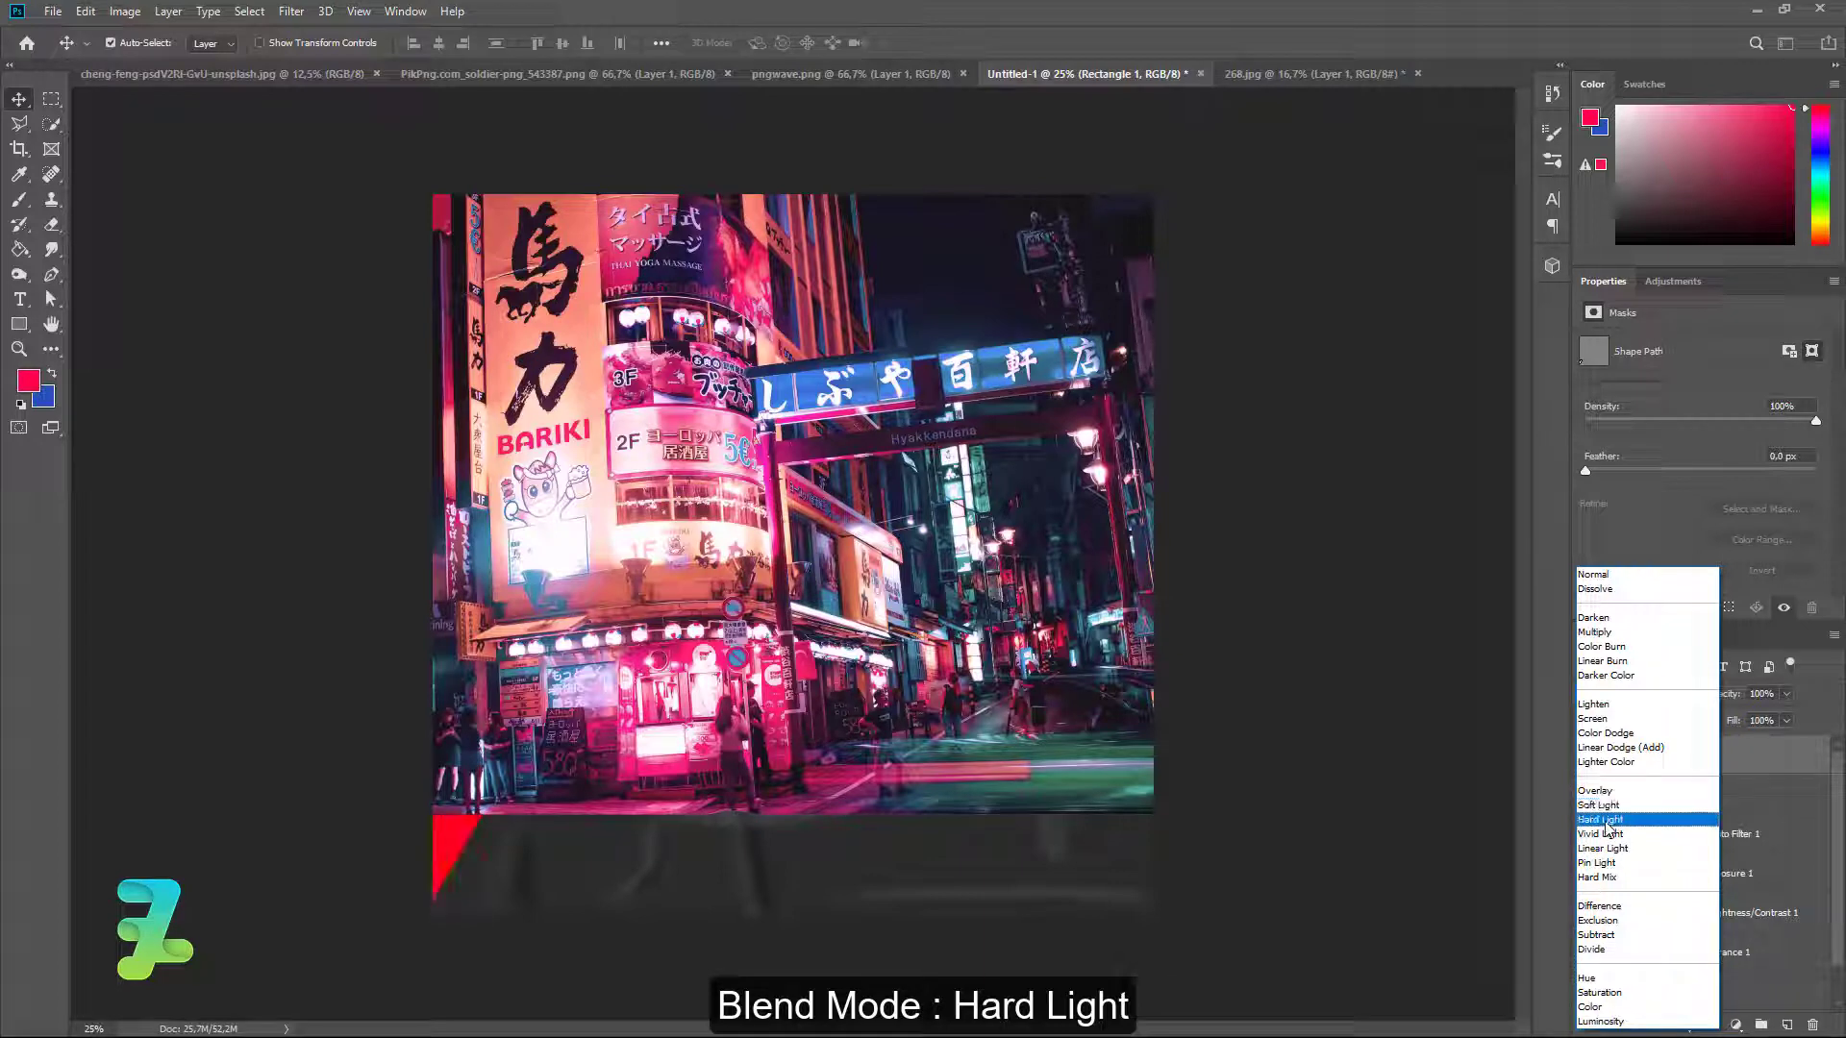
Set the red stripe's blend mode to Hard Light at 50% opacity.
{"action": "left_click", "coordinate": [1608, 820]}
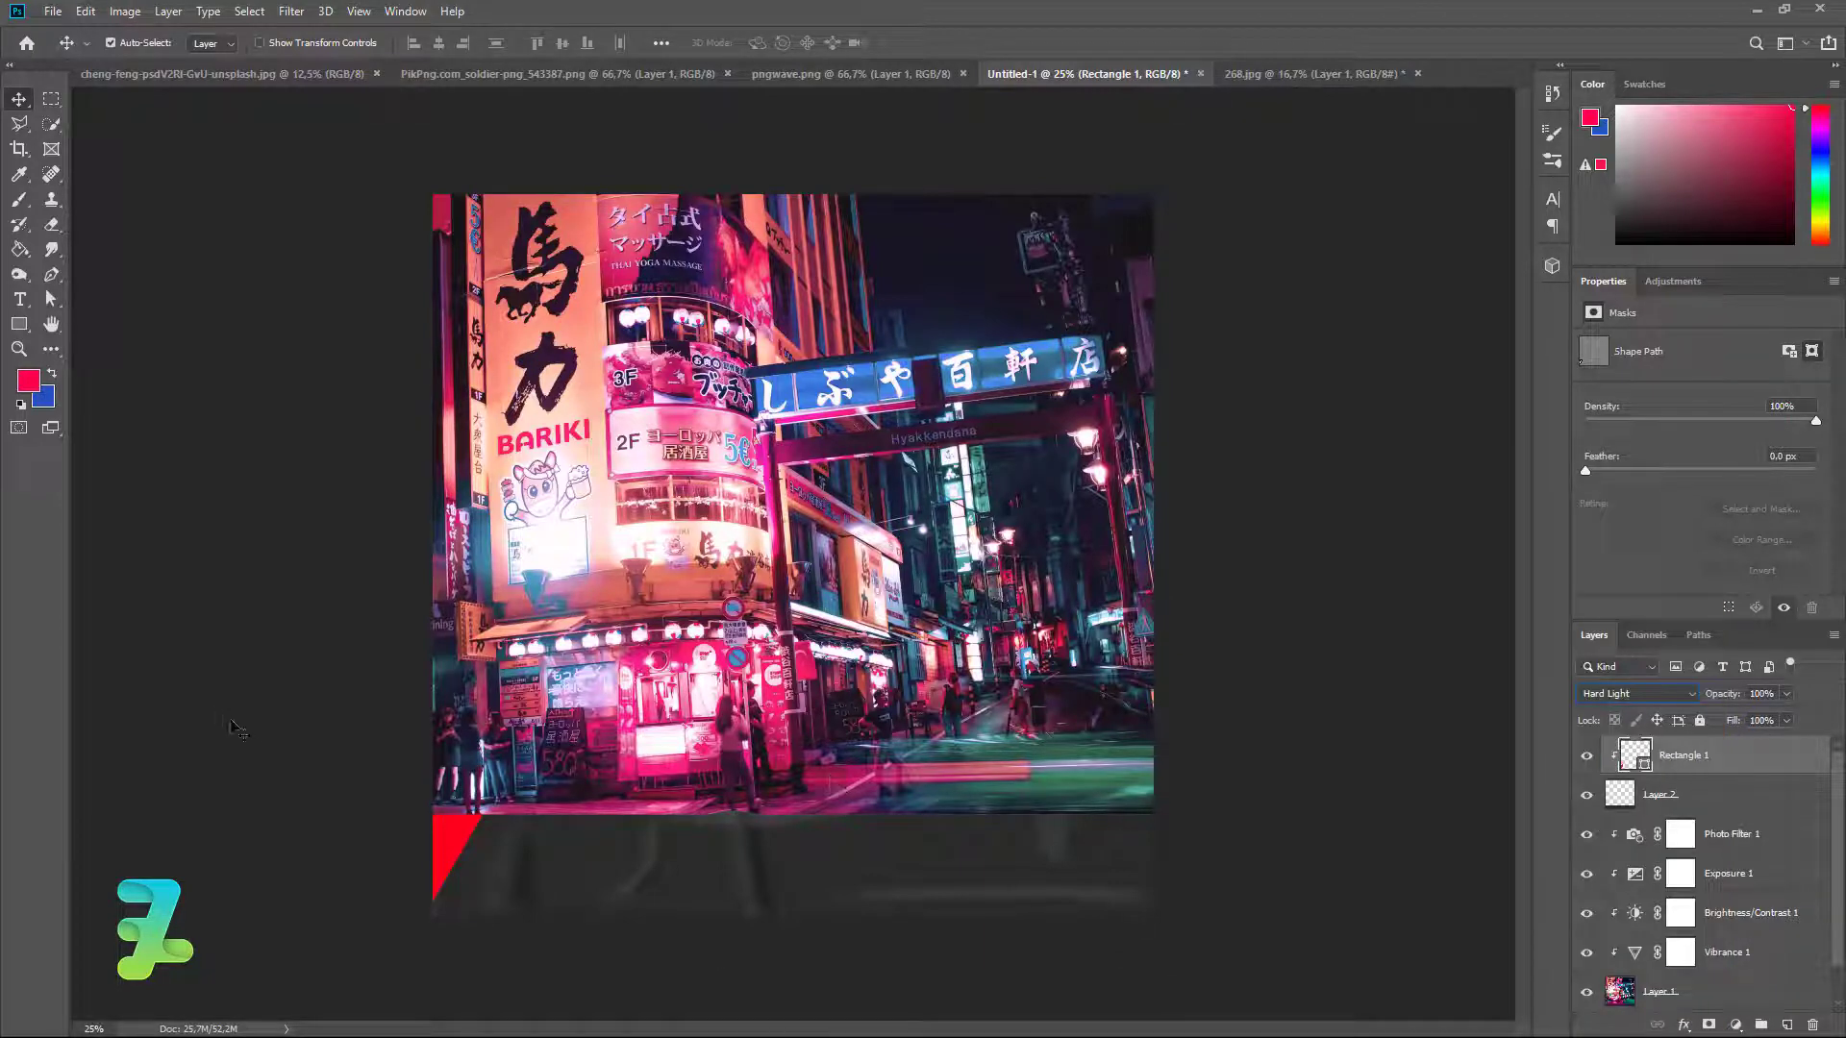
{"action": "left_click", "coordinate": [1786, 693]}
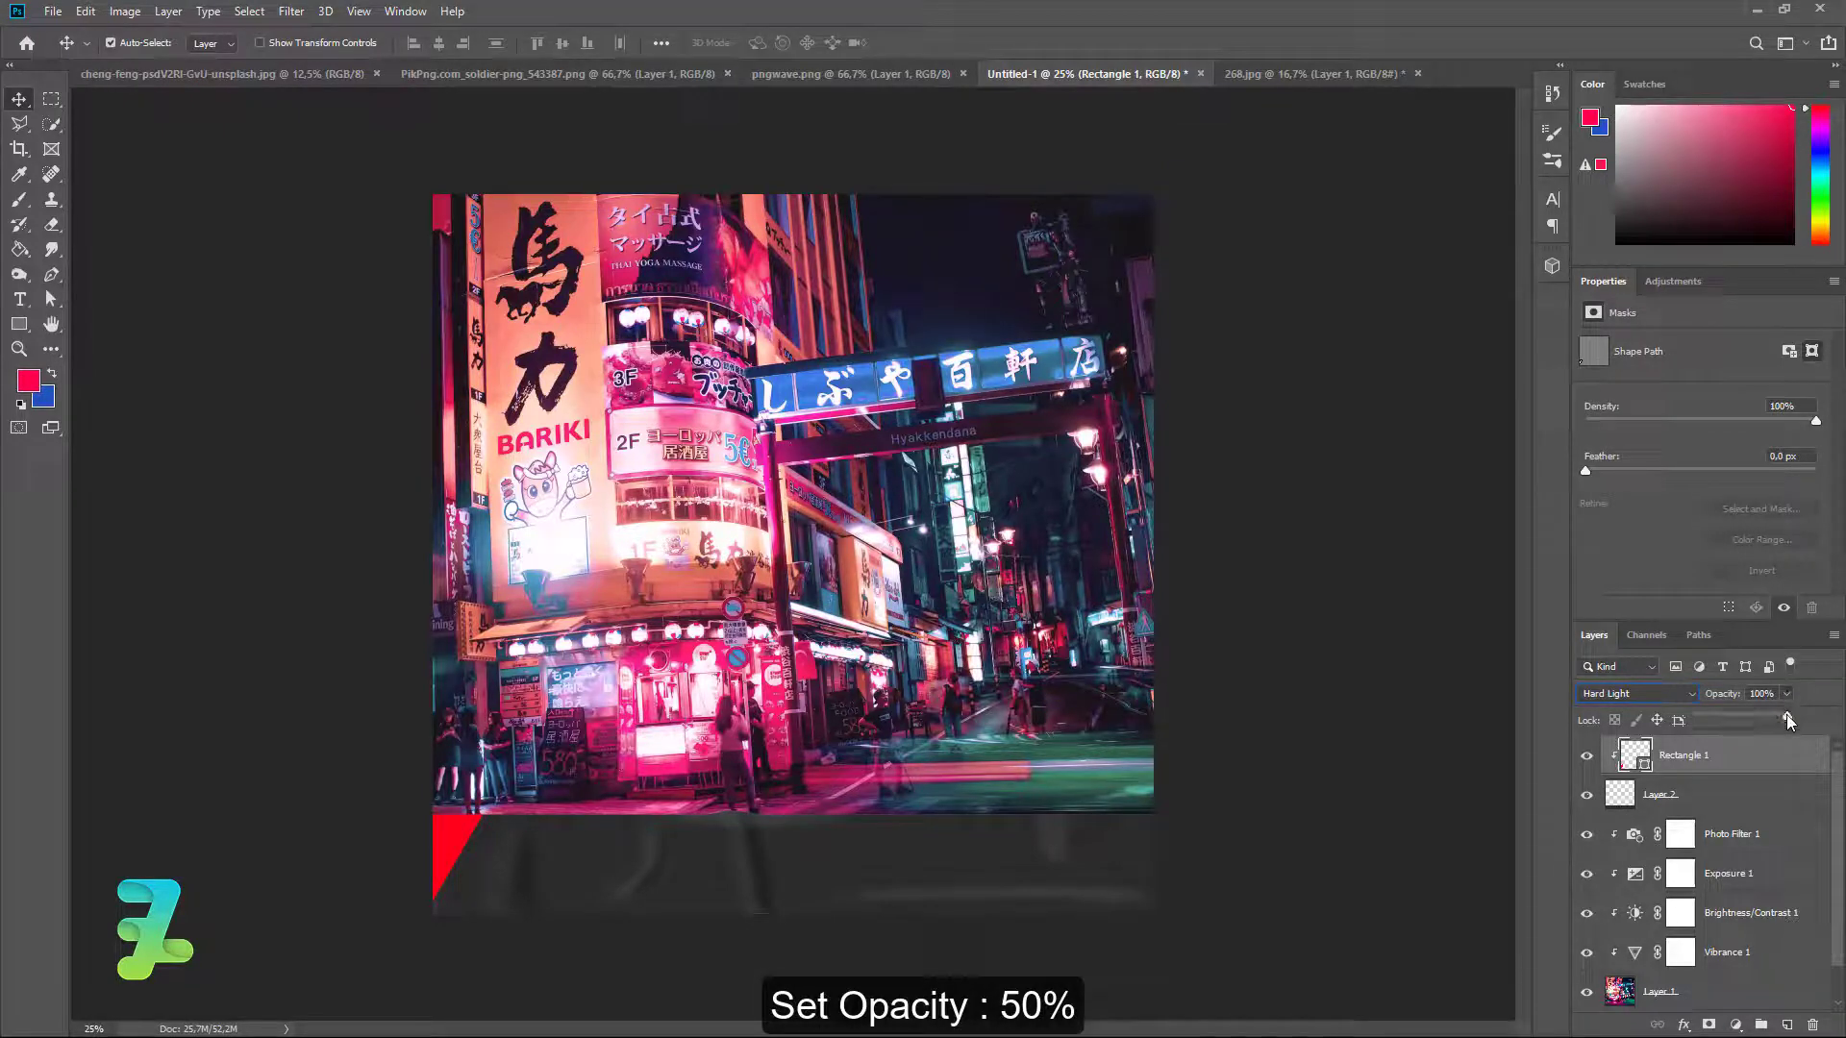
{"action": "left_click_drag", "start_coordinate": [1790, 718], "coordinate": [1742, 717]}
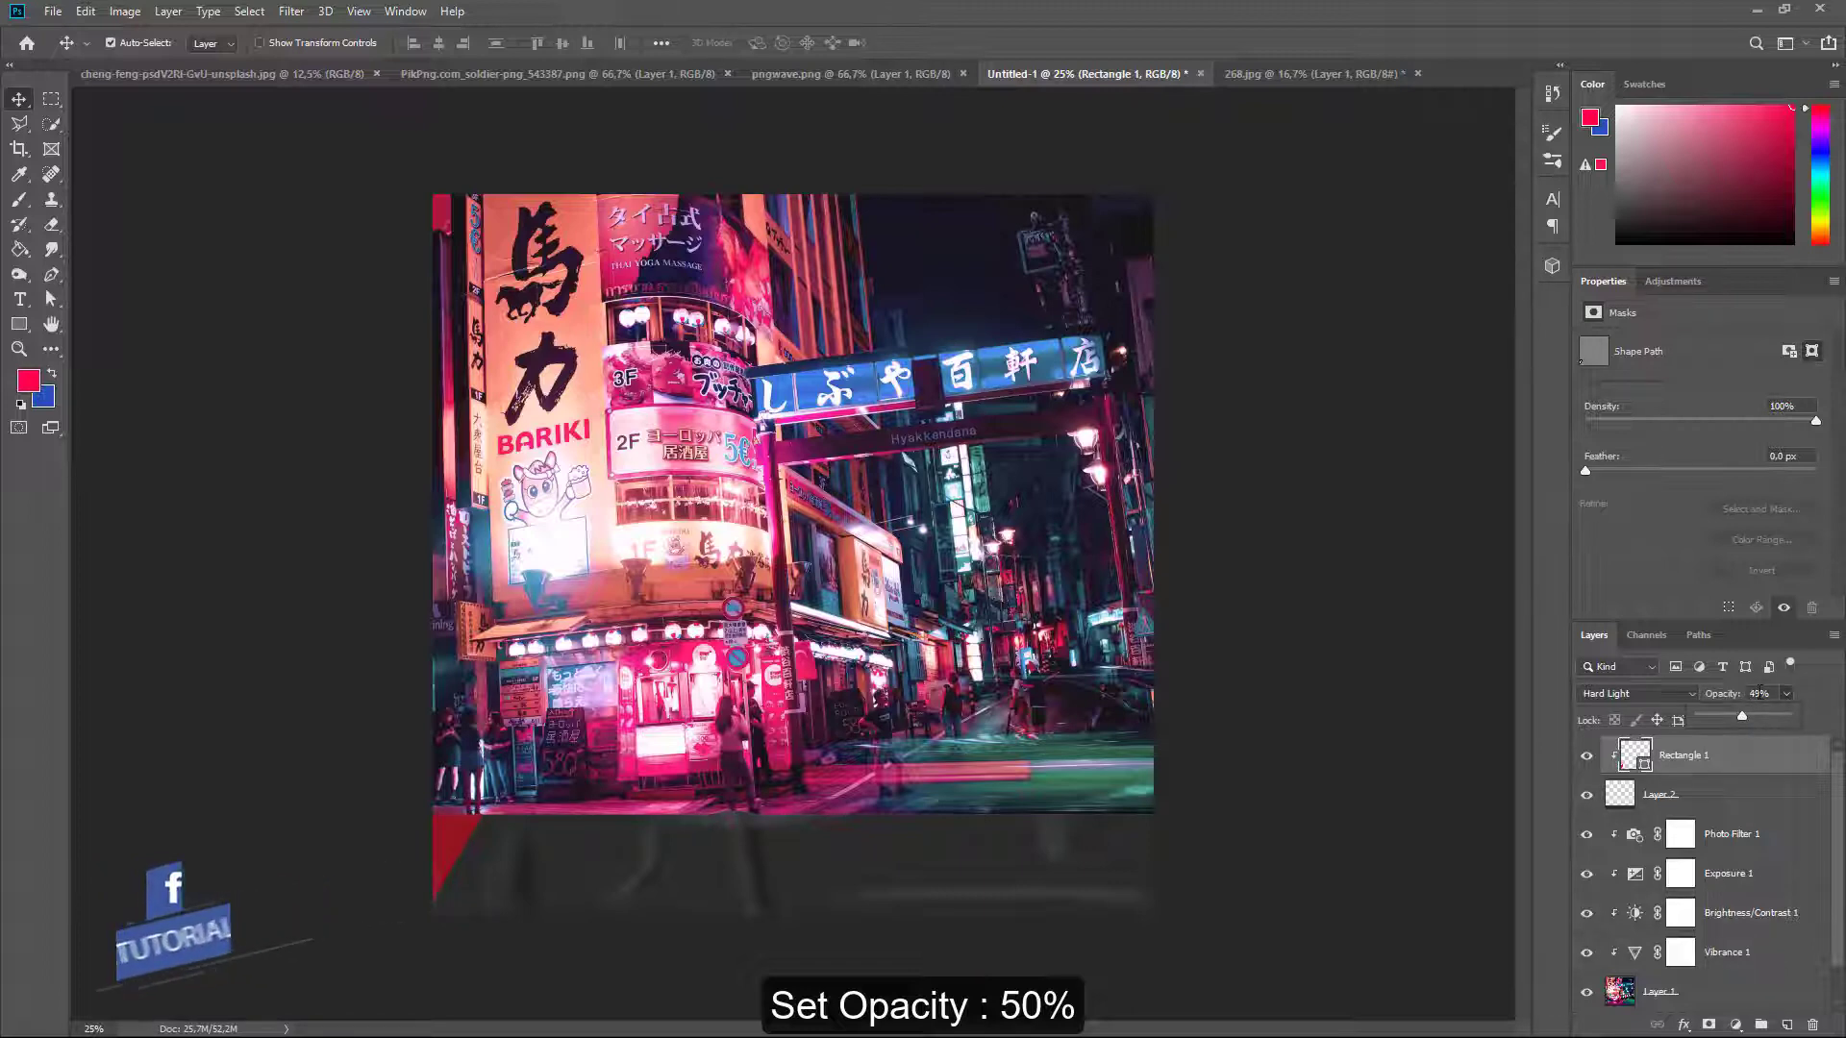
{"action": "type", "text": "50"}
{"action": "key", "text": "Return"}
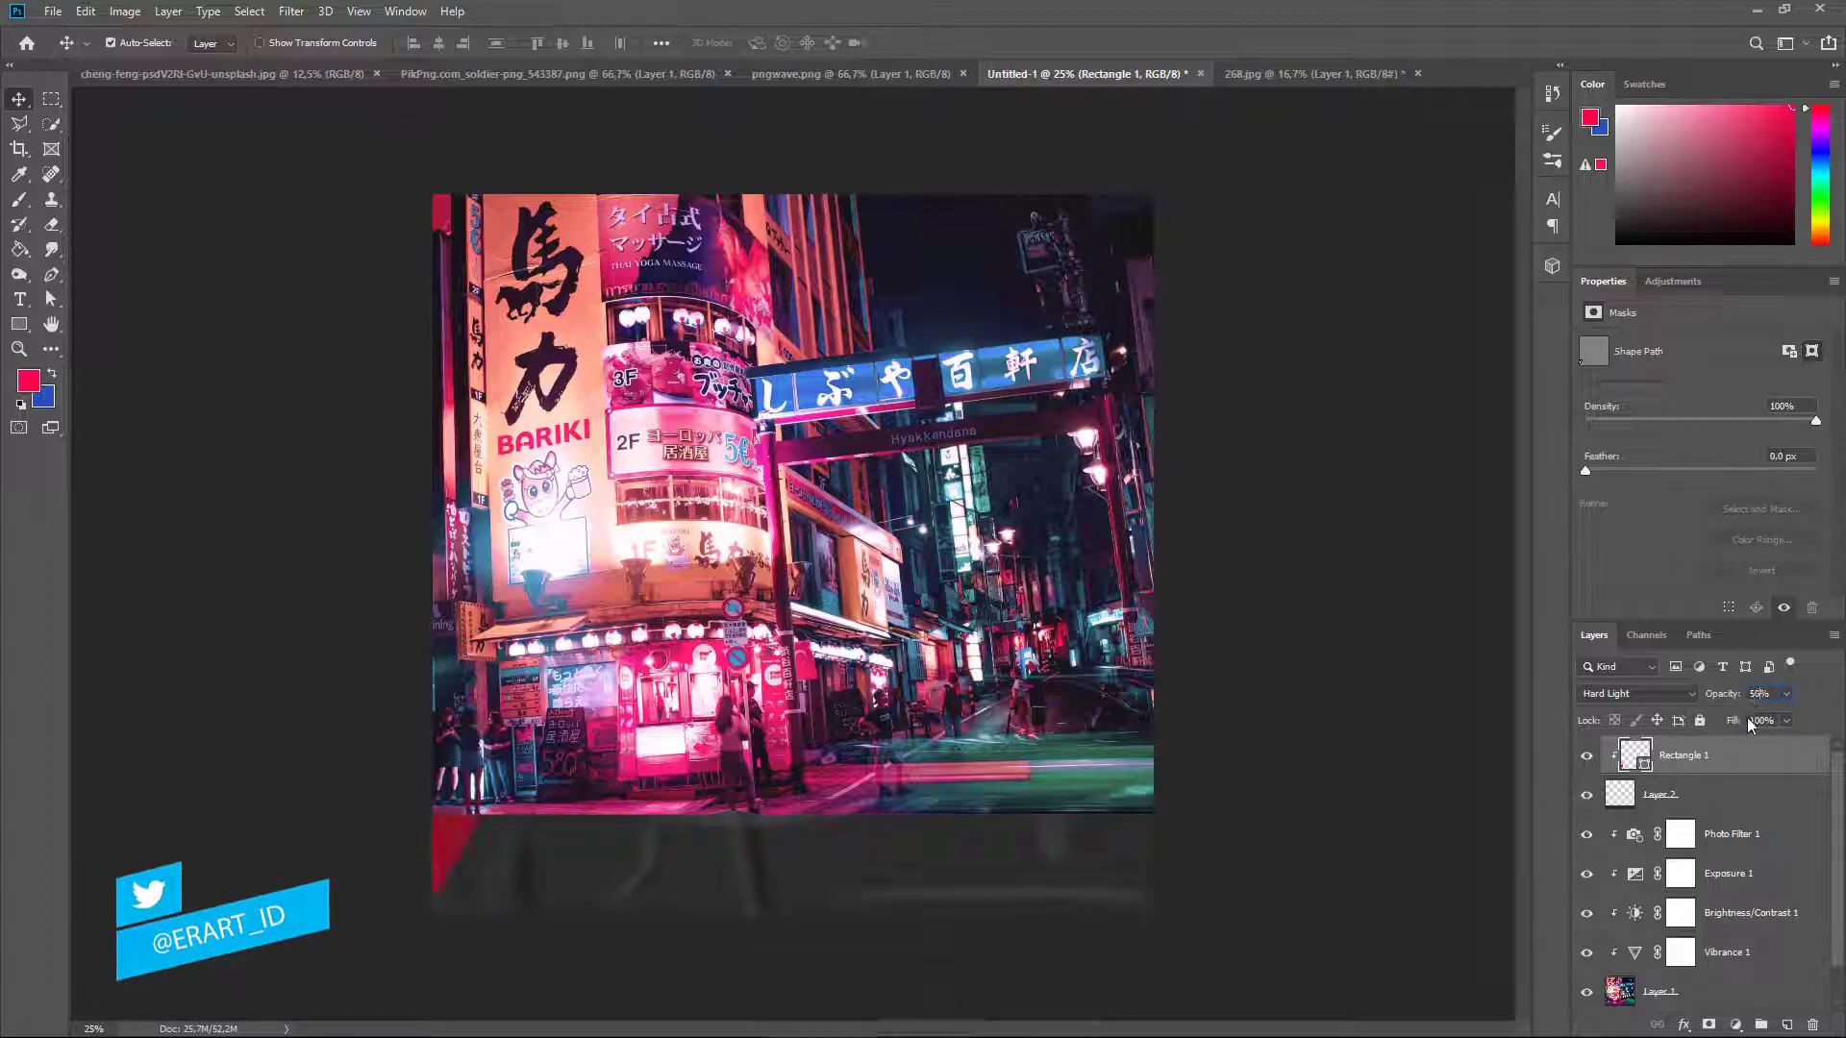
{"action": "key", "text": "ctrl+j"}
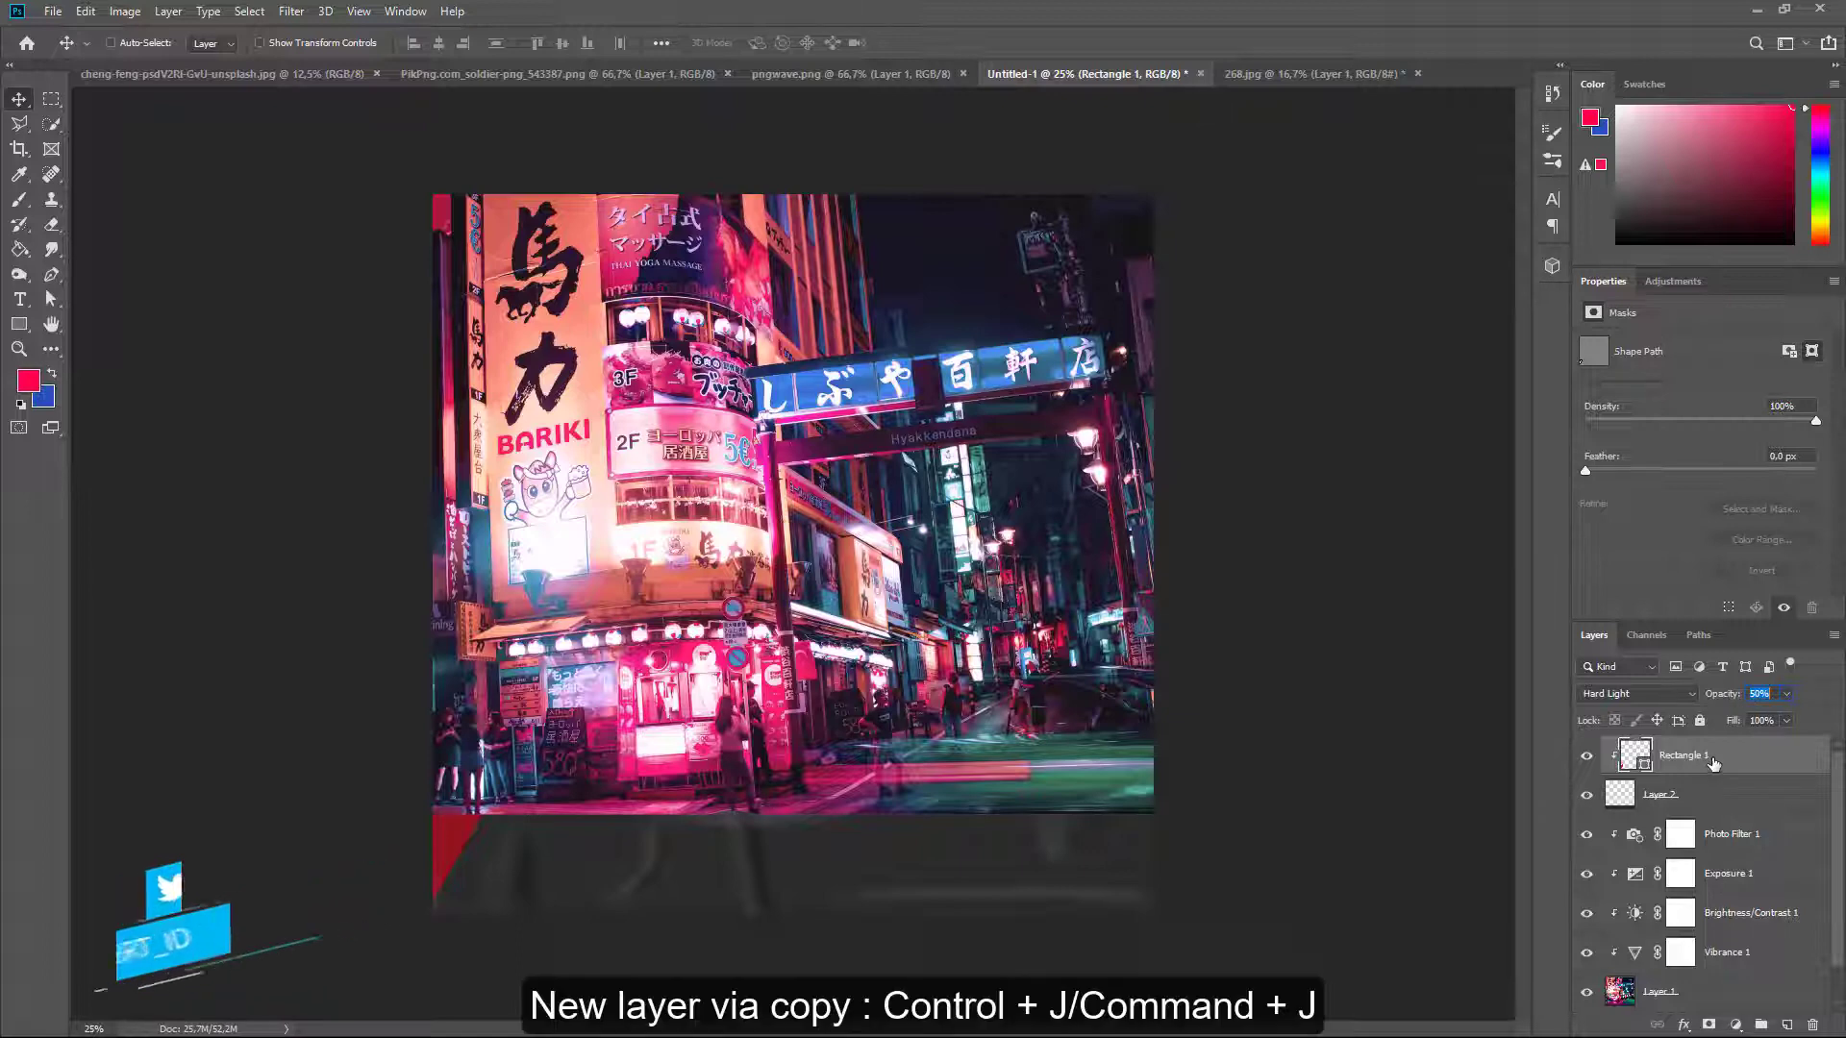
Clip the copied stripe to the tape, move it right, and add a clipped third stripe.
{"action": "right_click", "coordinate": [1711, 760]}
{"action": "left_click", "coordinate": [1548, 593]}
{"action": "left_click_drag", "start_coordinate": [449, 857], "coordinate": [673, 861]}
{"action": "key", "text": "ctrl+j"}
{"action": "right_click", "coordinate": [1778, 757]}
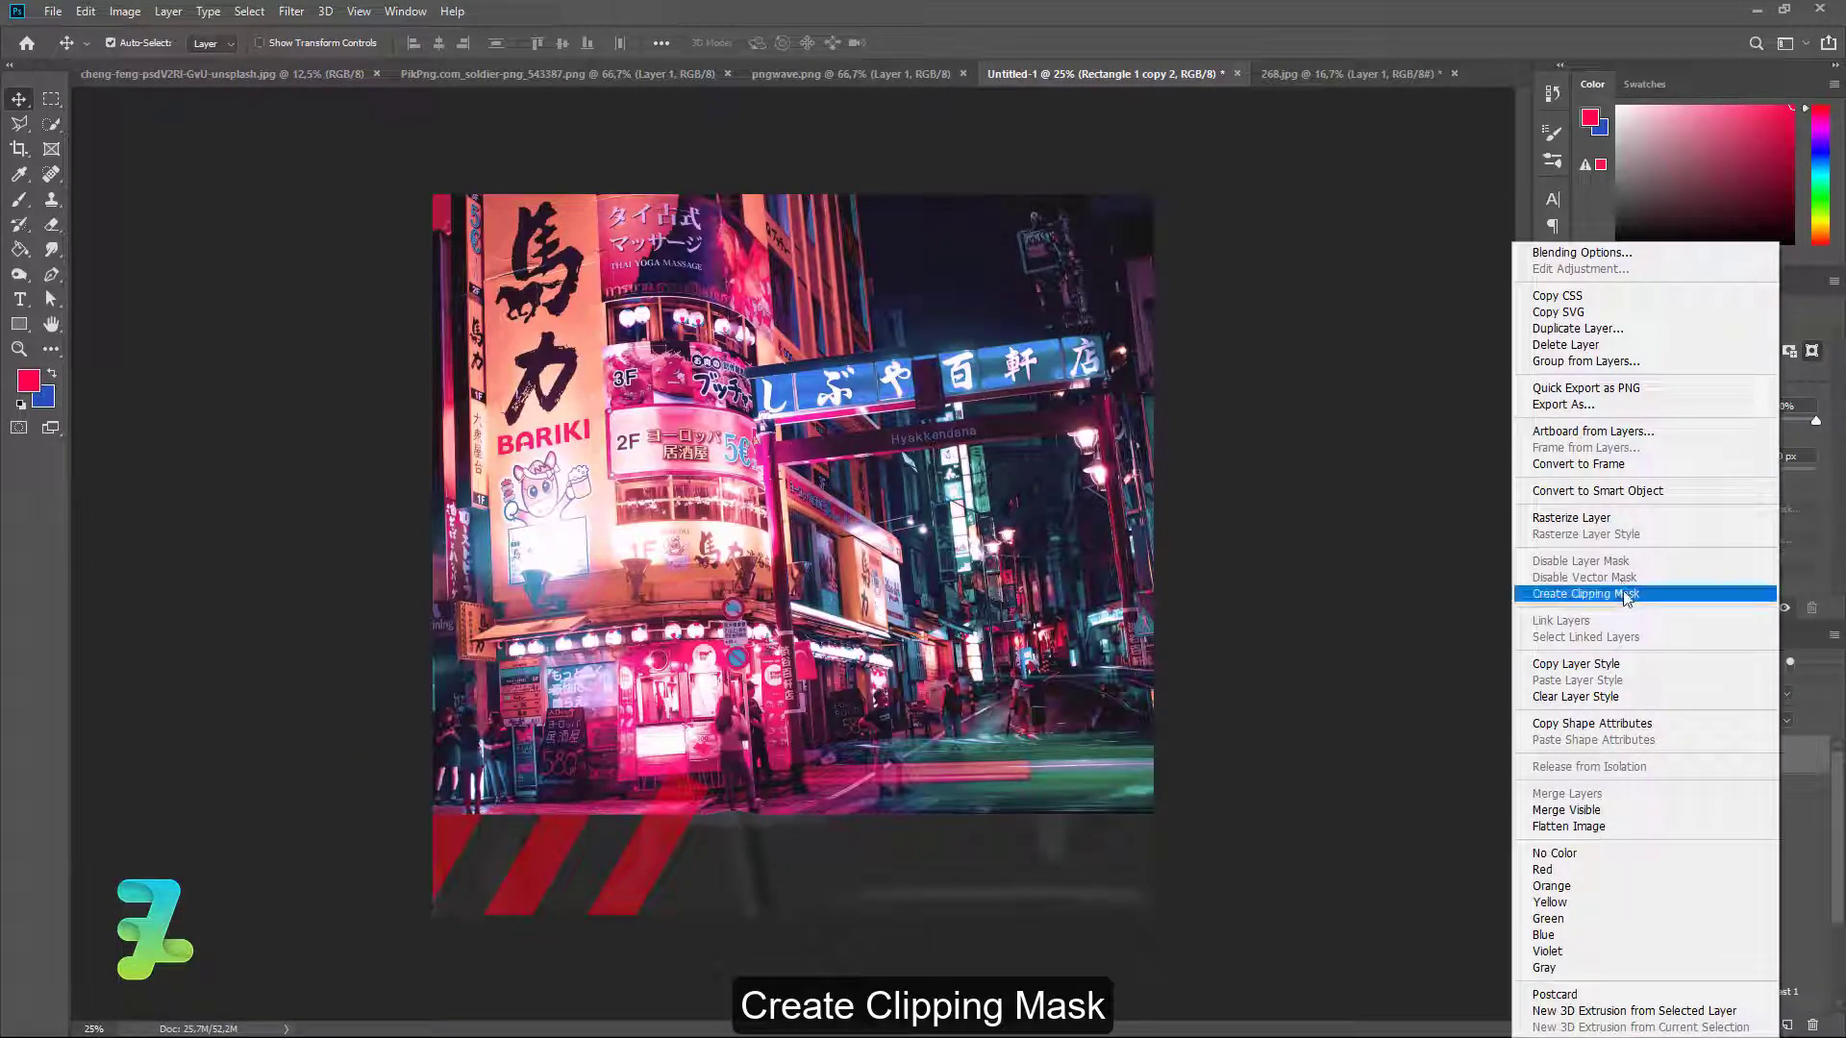
{"action": "left_click", "coordinate": [1635, 593]}
Duplicate the three stripes twice, clipping each set and spacing them to the band's right end.
{"action": "left_click", "coordinate": [1711, 835], "text": "shift"}
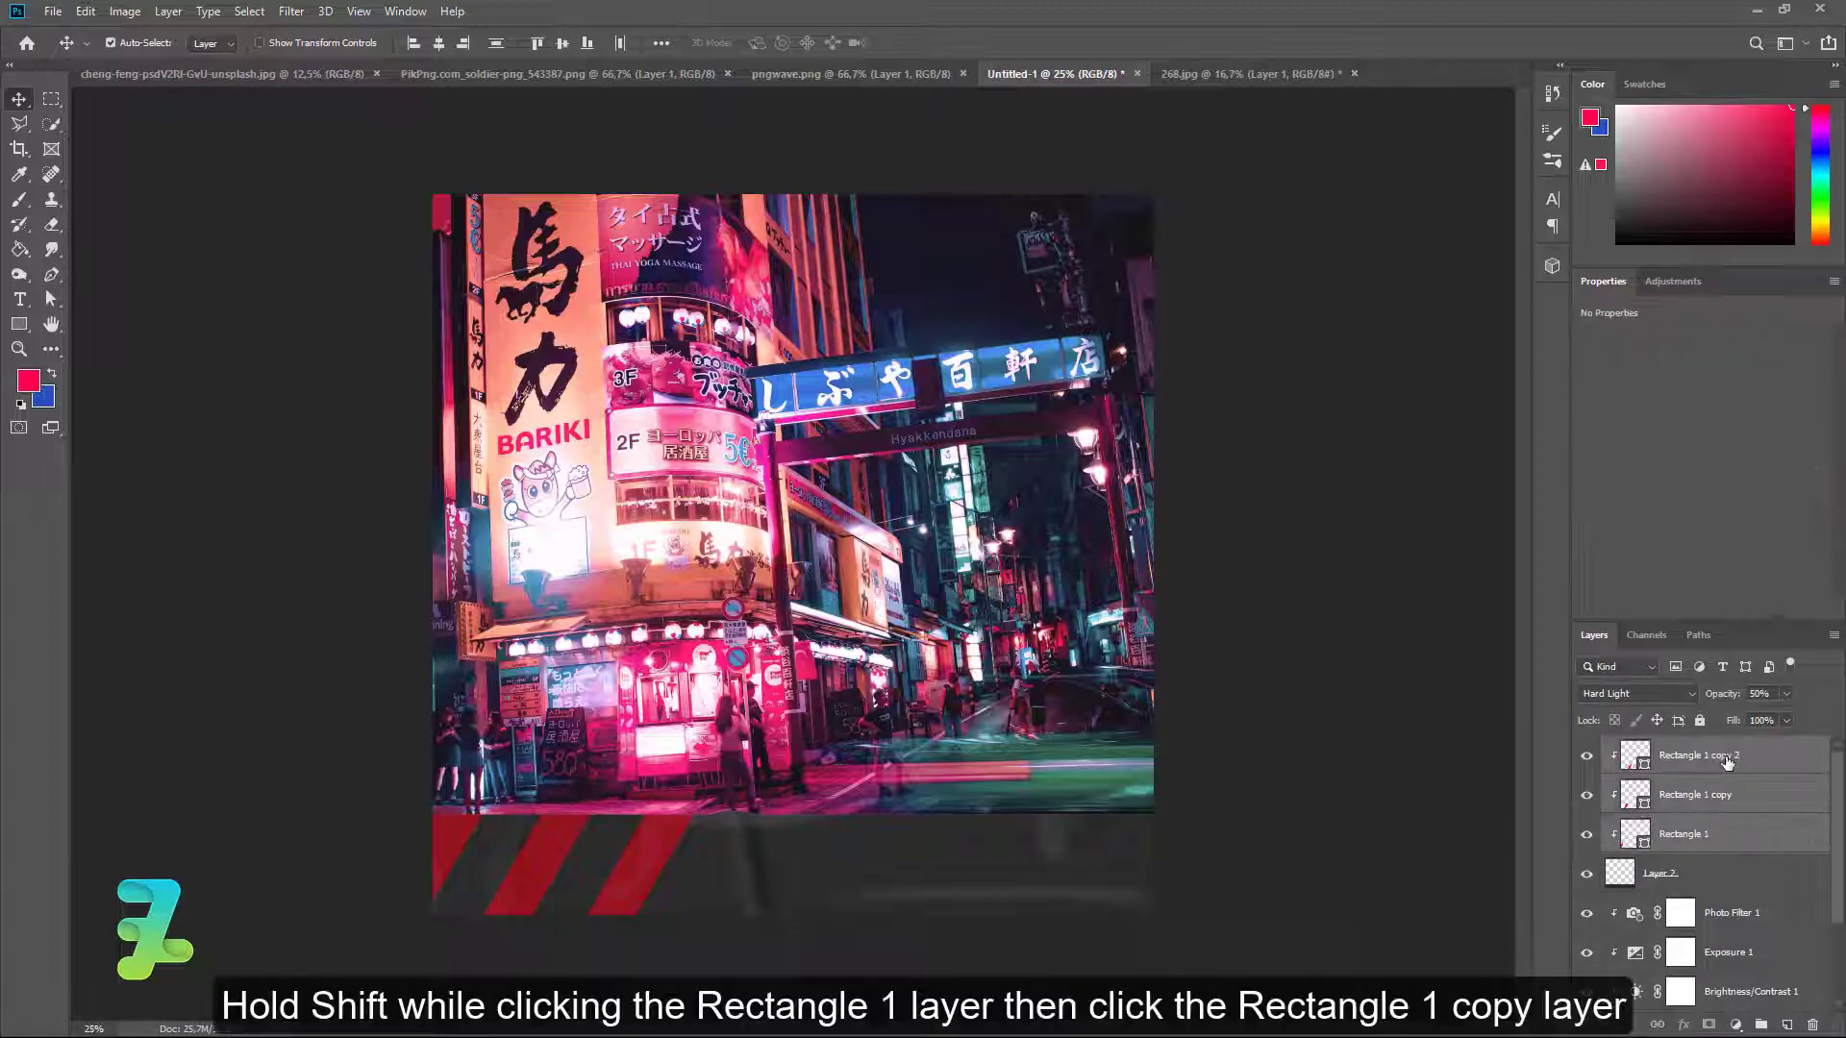
{"action": "key", "text": "ctrl+j"}
{"action": "right_click", "coordinate": [1780, 834]}
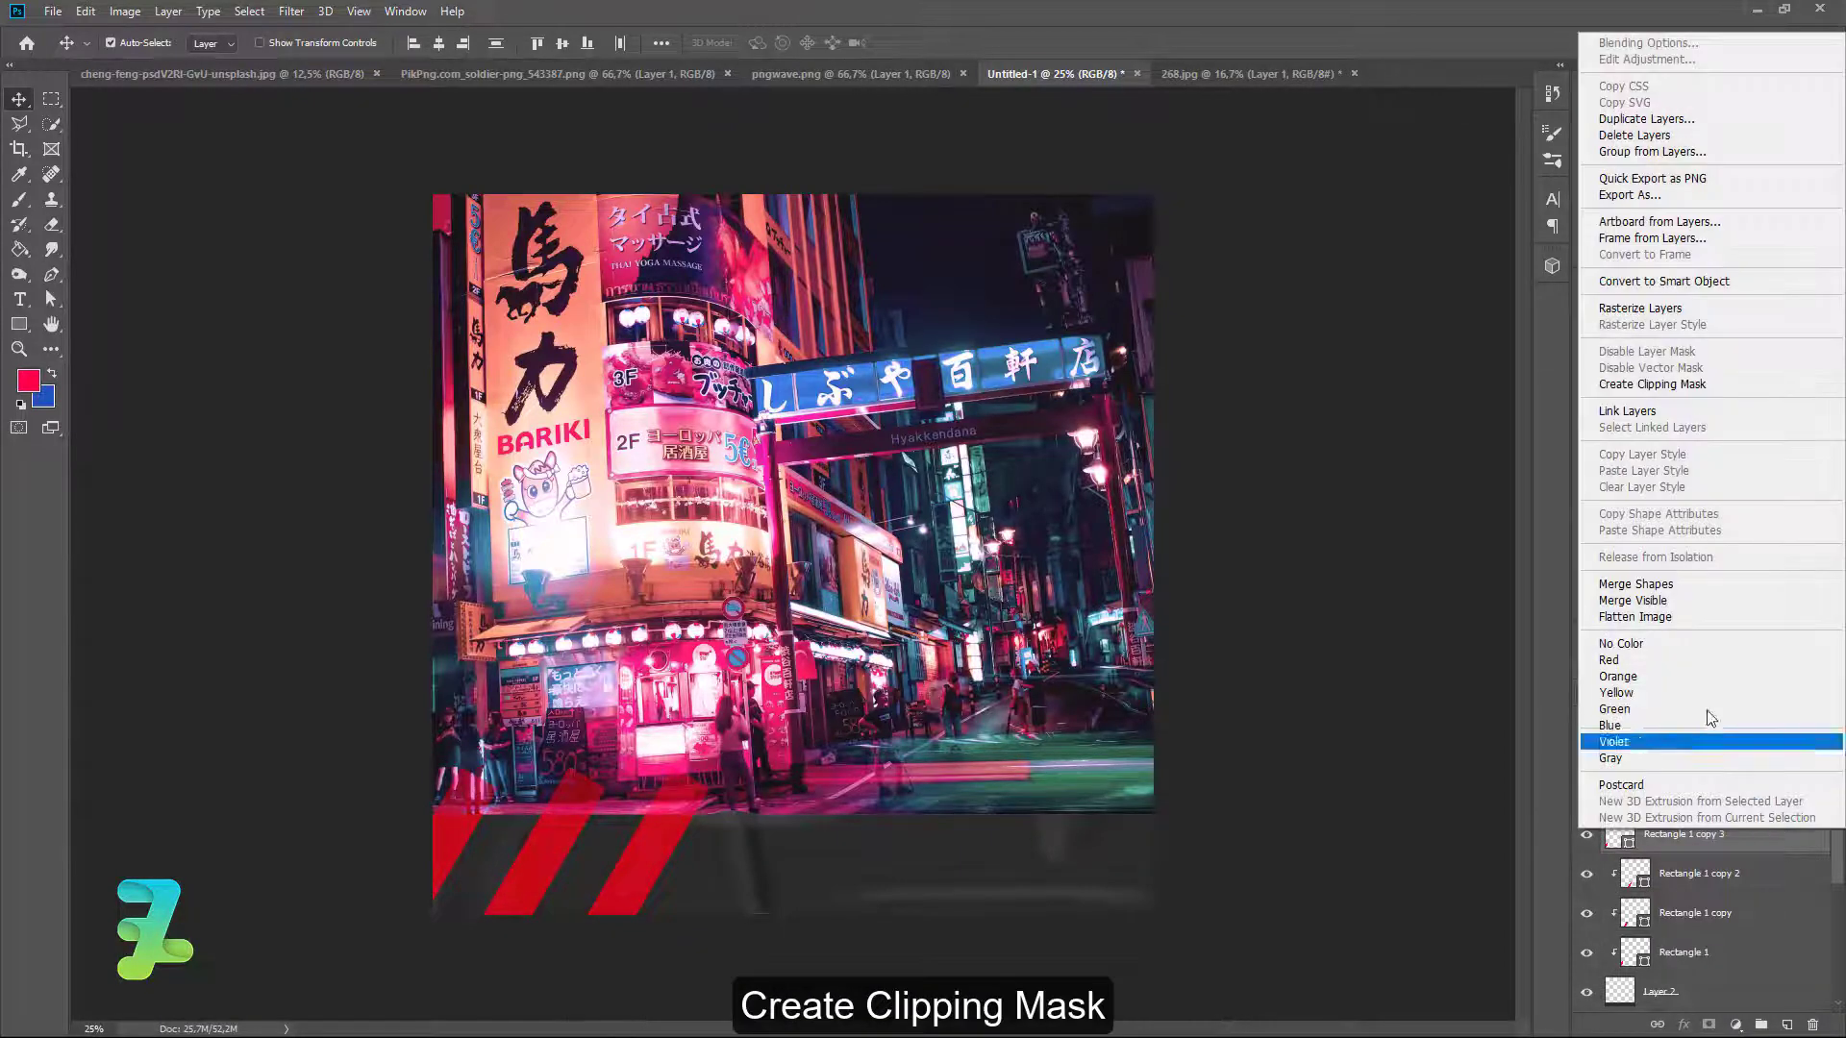
{"action": "left_click", "coordinate": [1639, 383]}
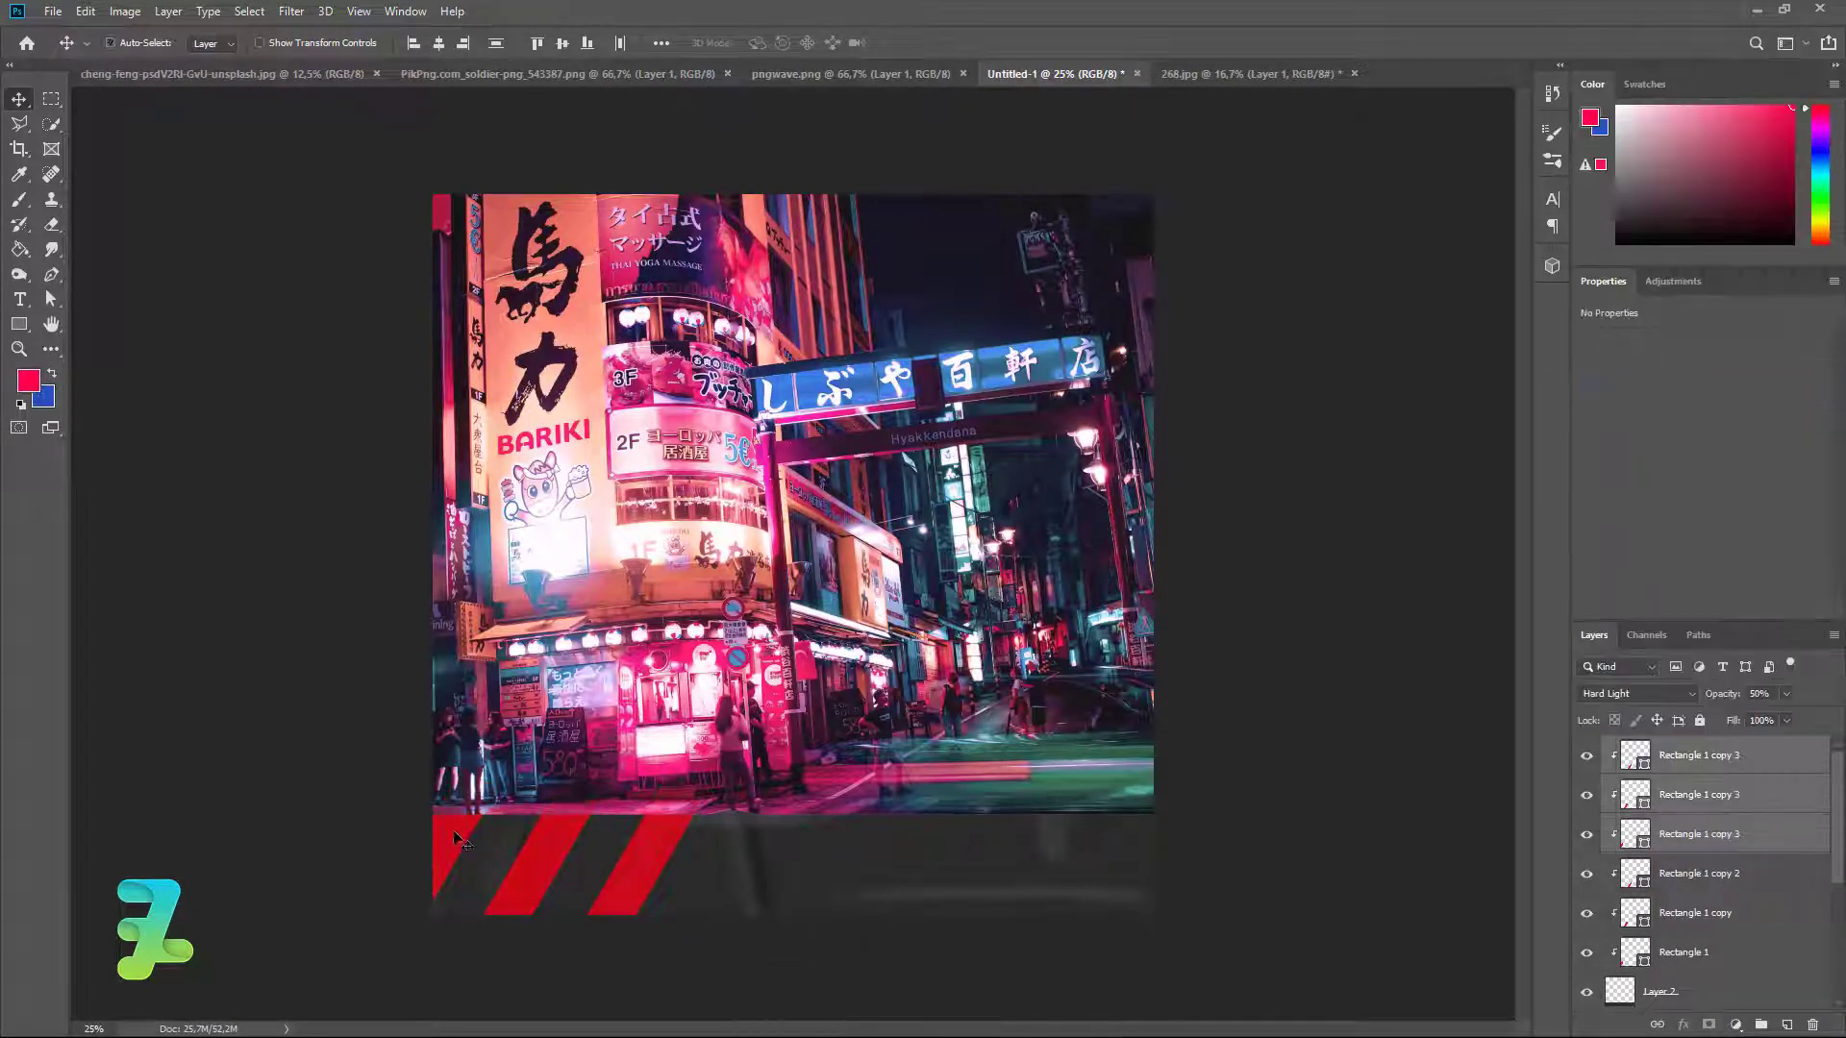
{"action": "left_click_drag", "start_coordinate": [453, 829], "coordinate": [764, 850]}
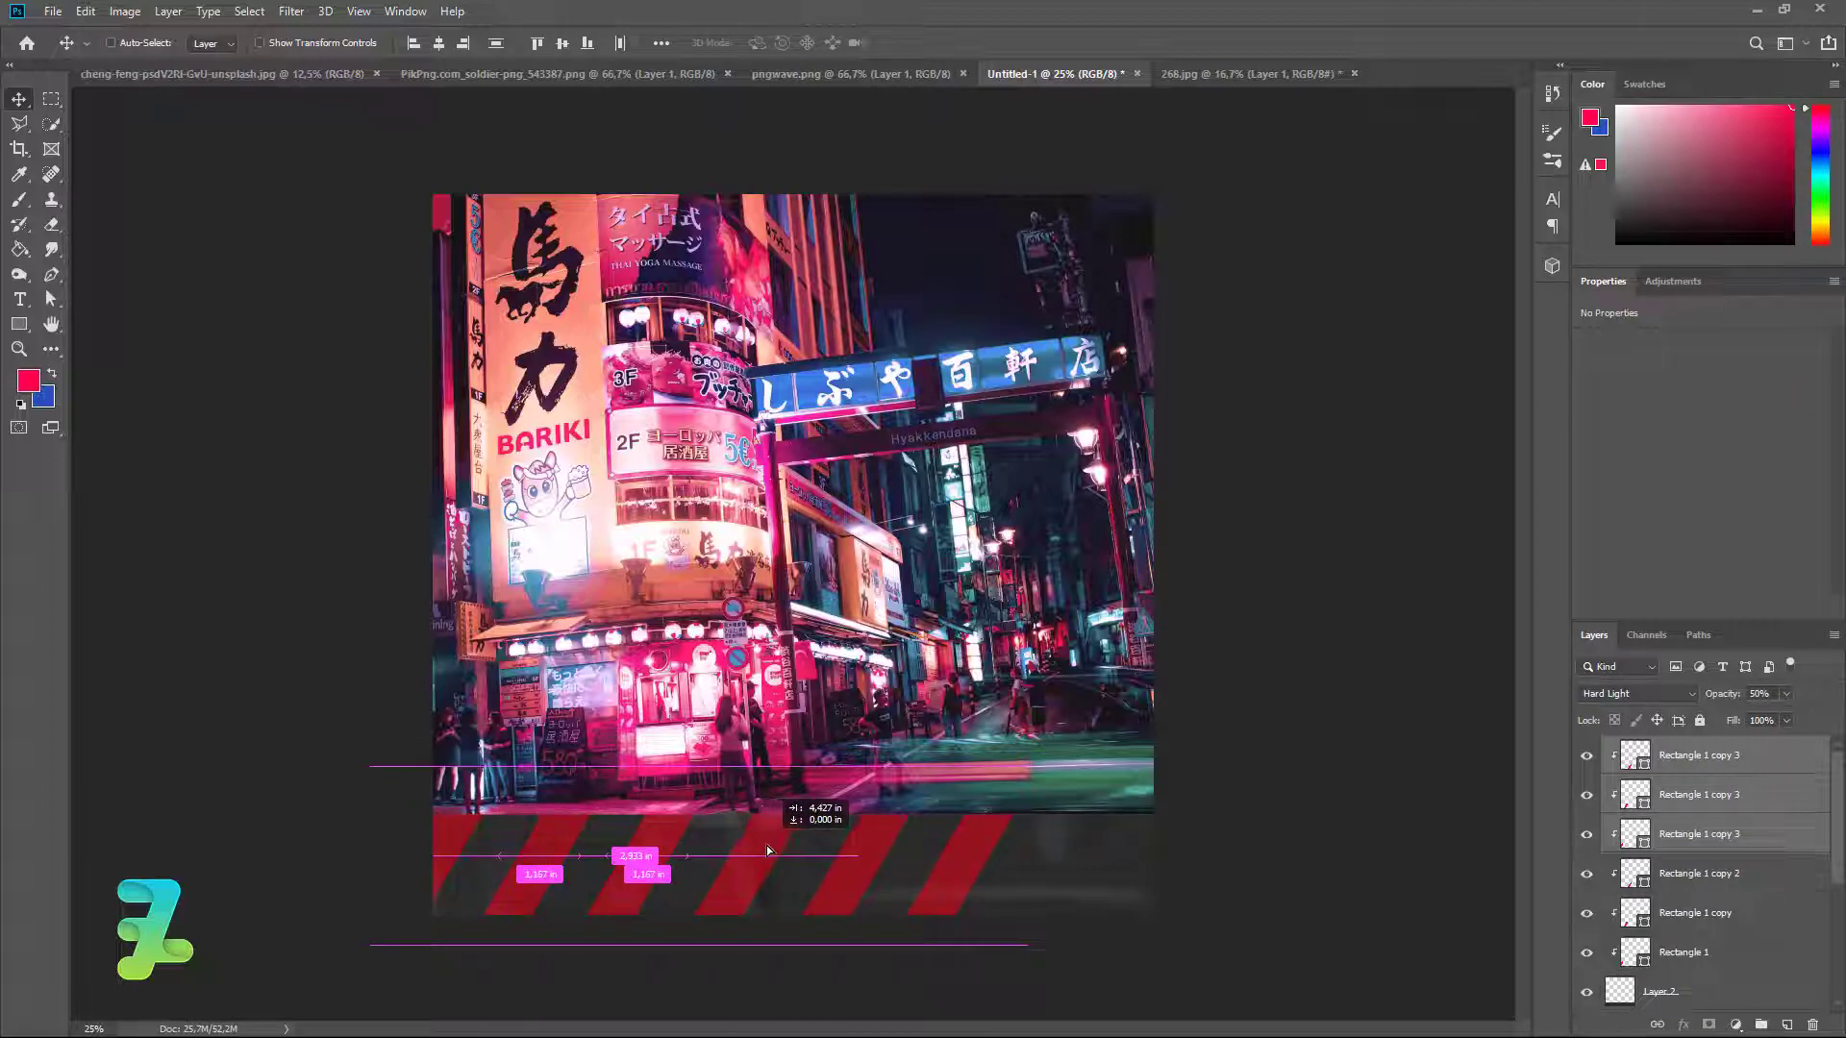
{"action": "key", "text": "ctrl+j"}
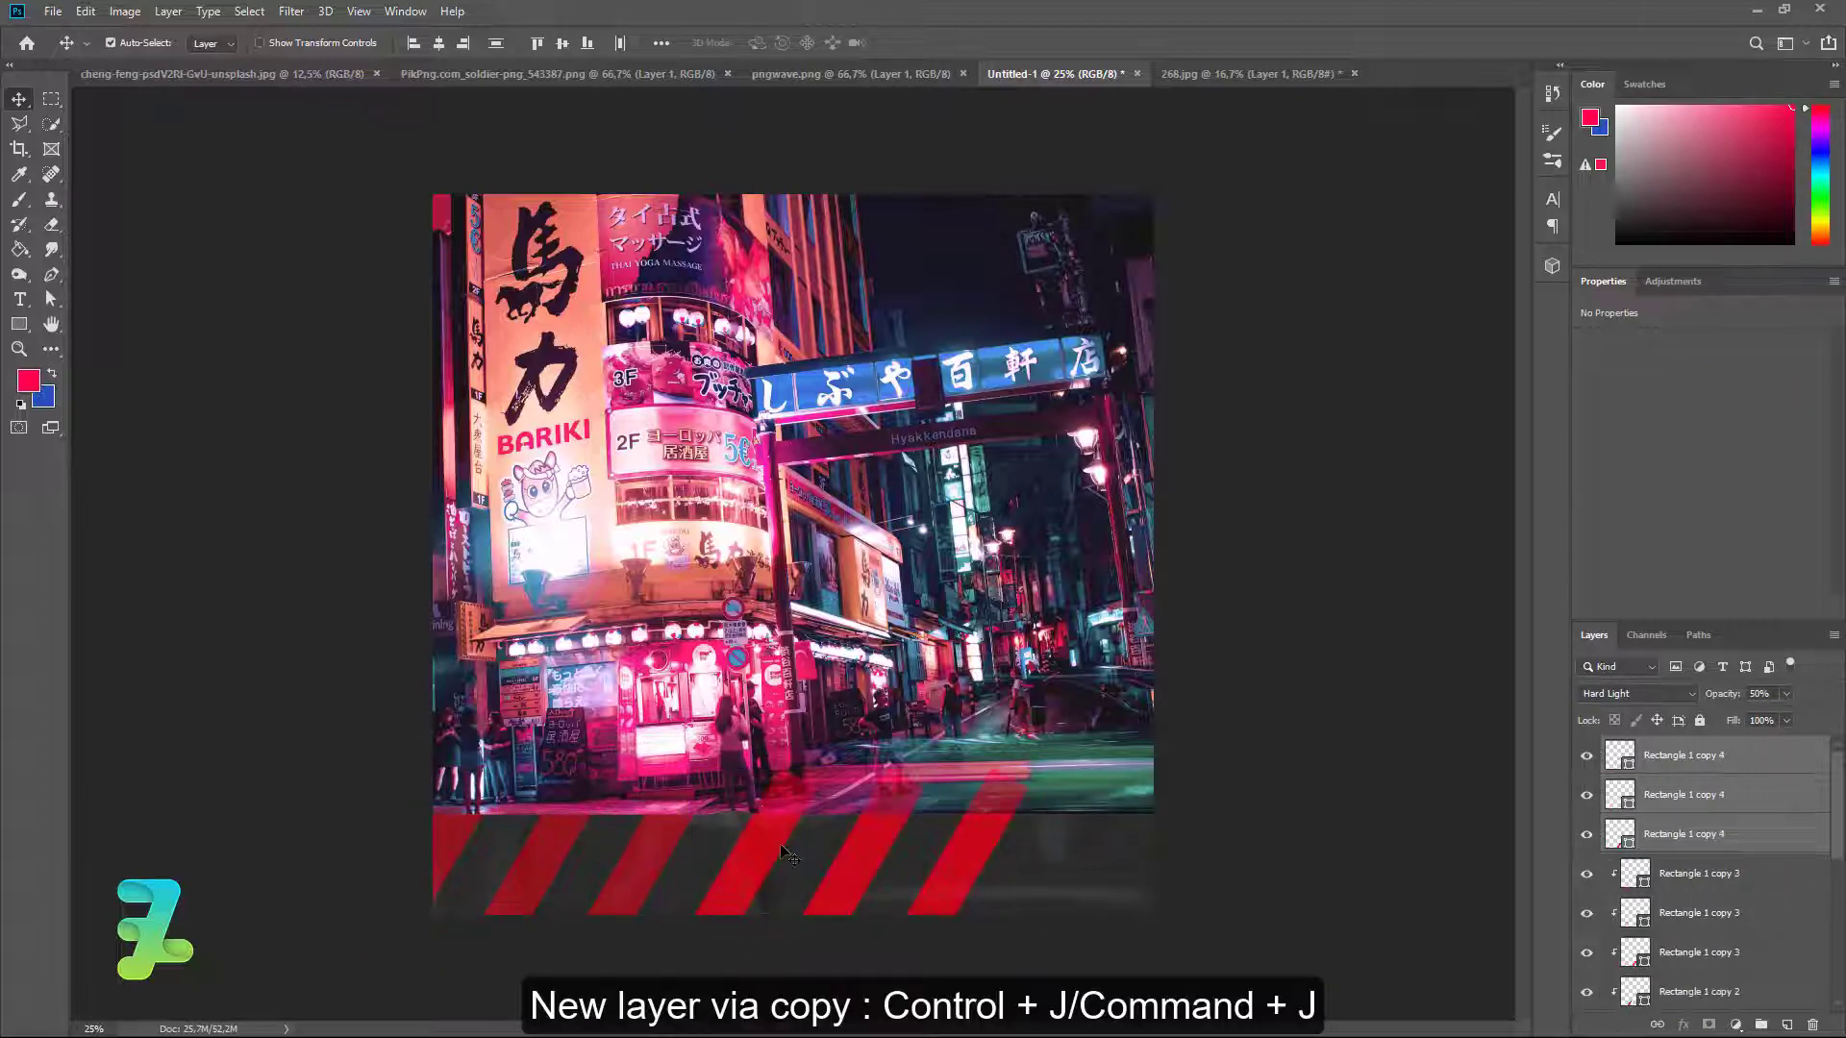
{"action": "left_click_drag", "start_coordinate": [761, 854], "coordinate": [1078, 852]}
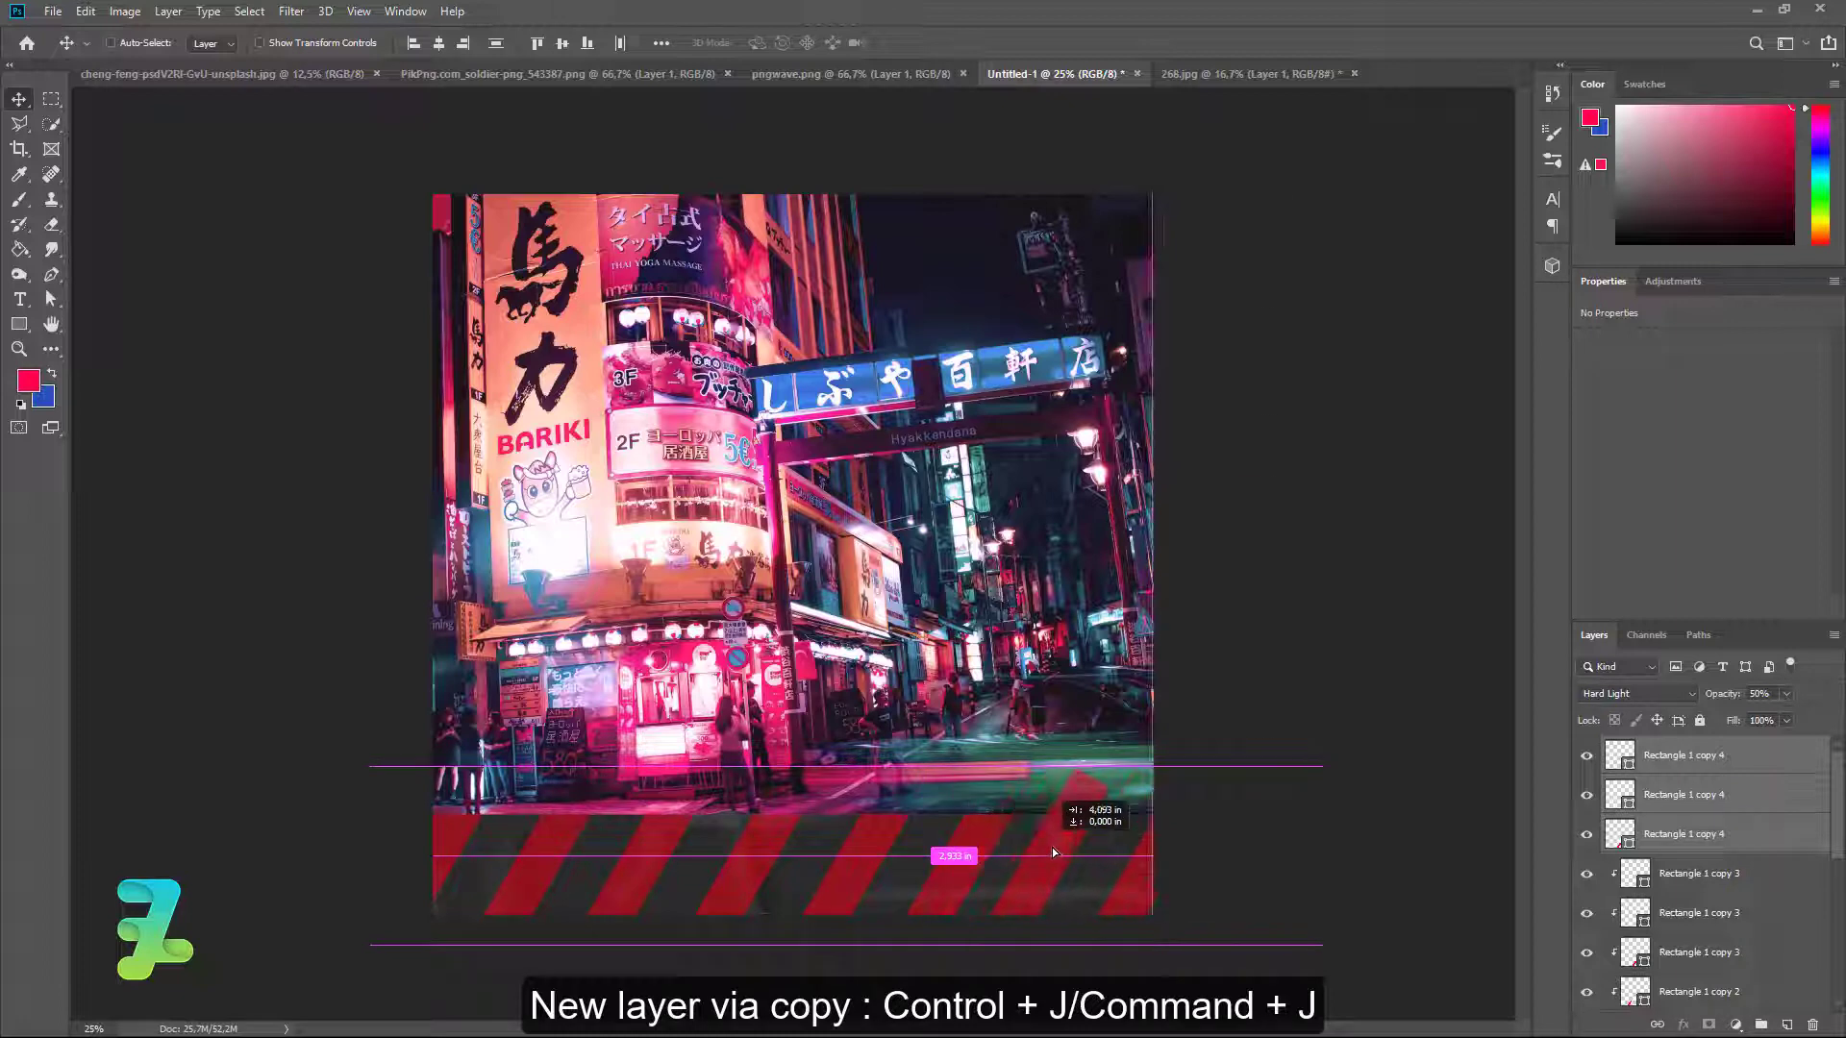
{"action": "right_click", "coordinate": [1782, 829]}
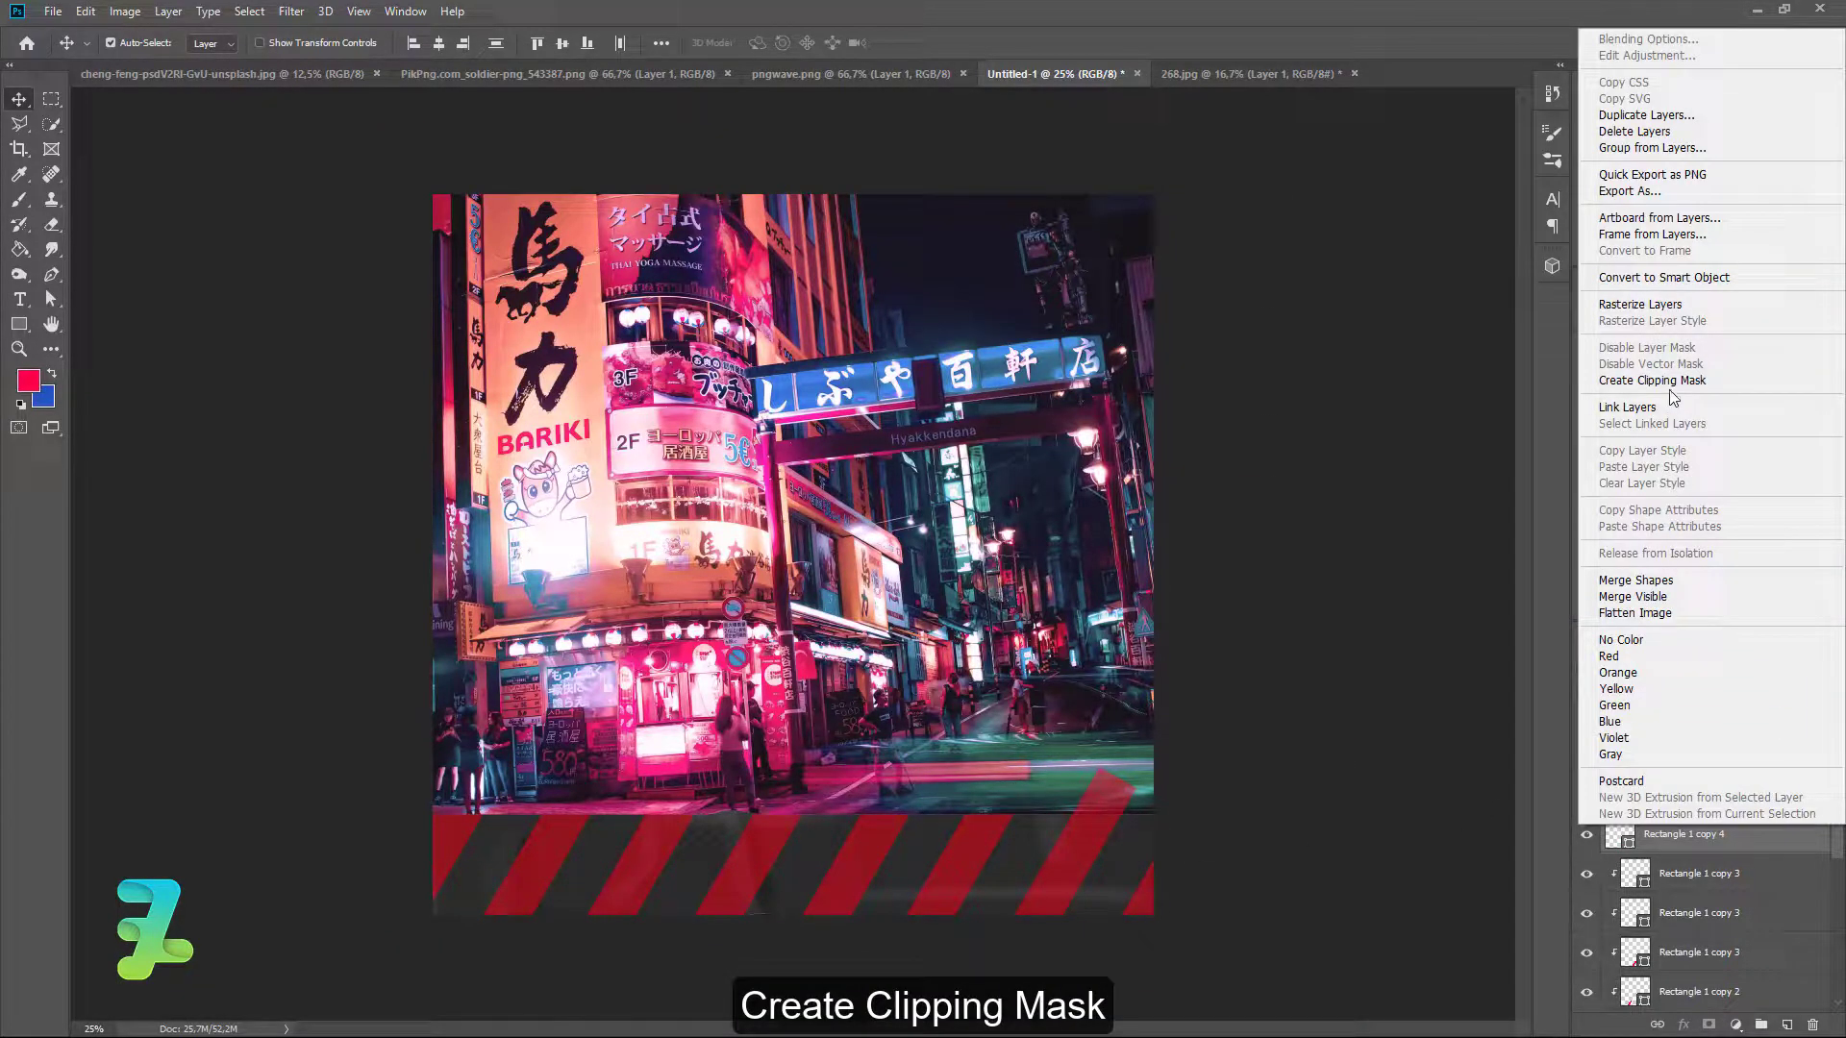
{"action": "left_click", "coordinate": [1673, 380]}
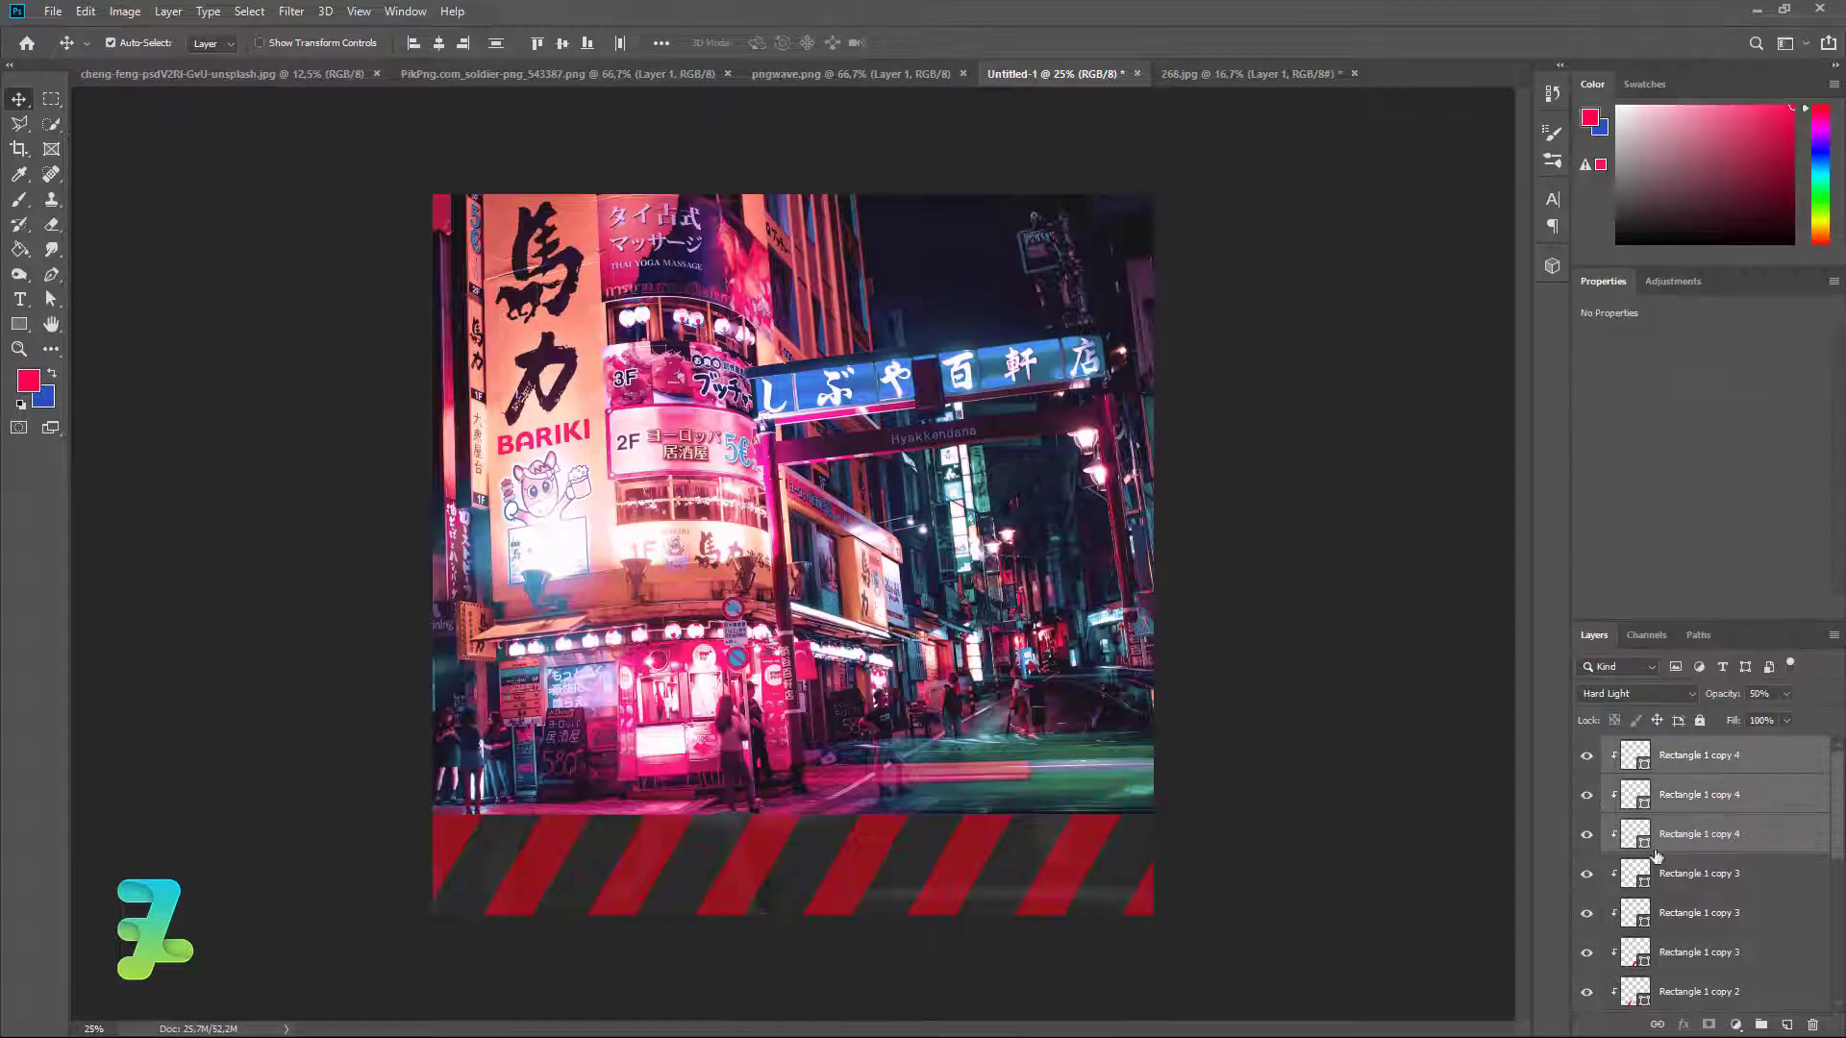
Toggle individual stripe layers' visibility to check their placement along the band.
{"action": "left_click", "coordinate": [1586, 834]}
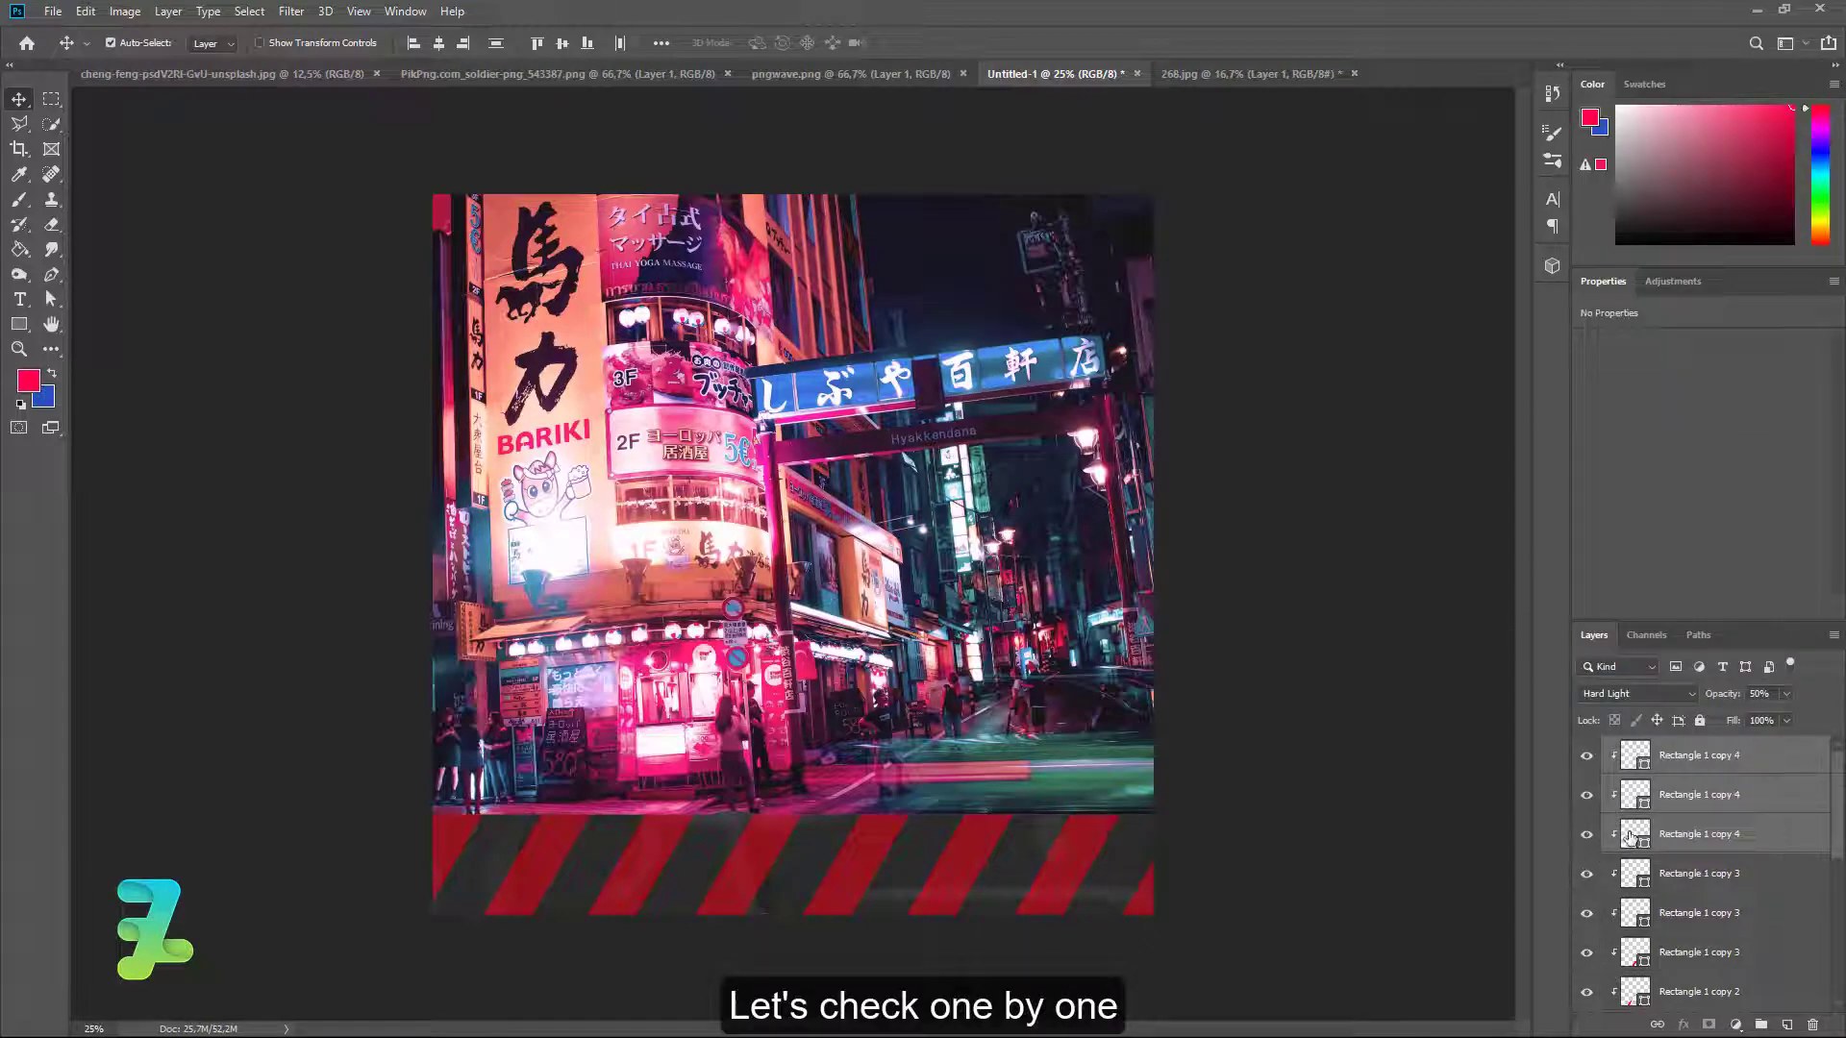
{"action": "left_click", "coordinate": [1623, 833]}
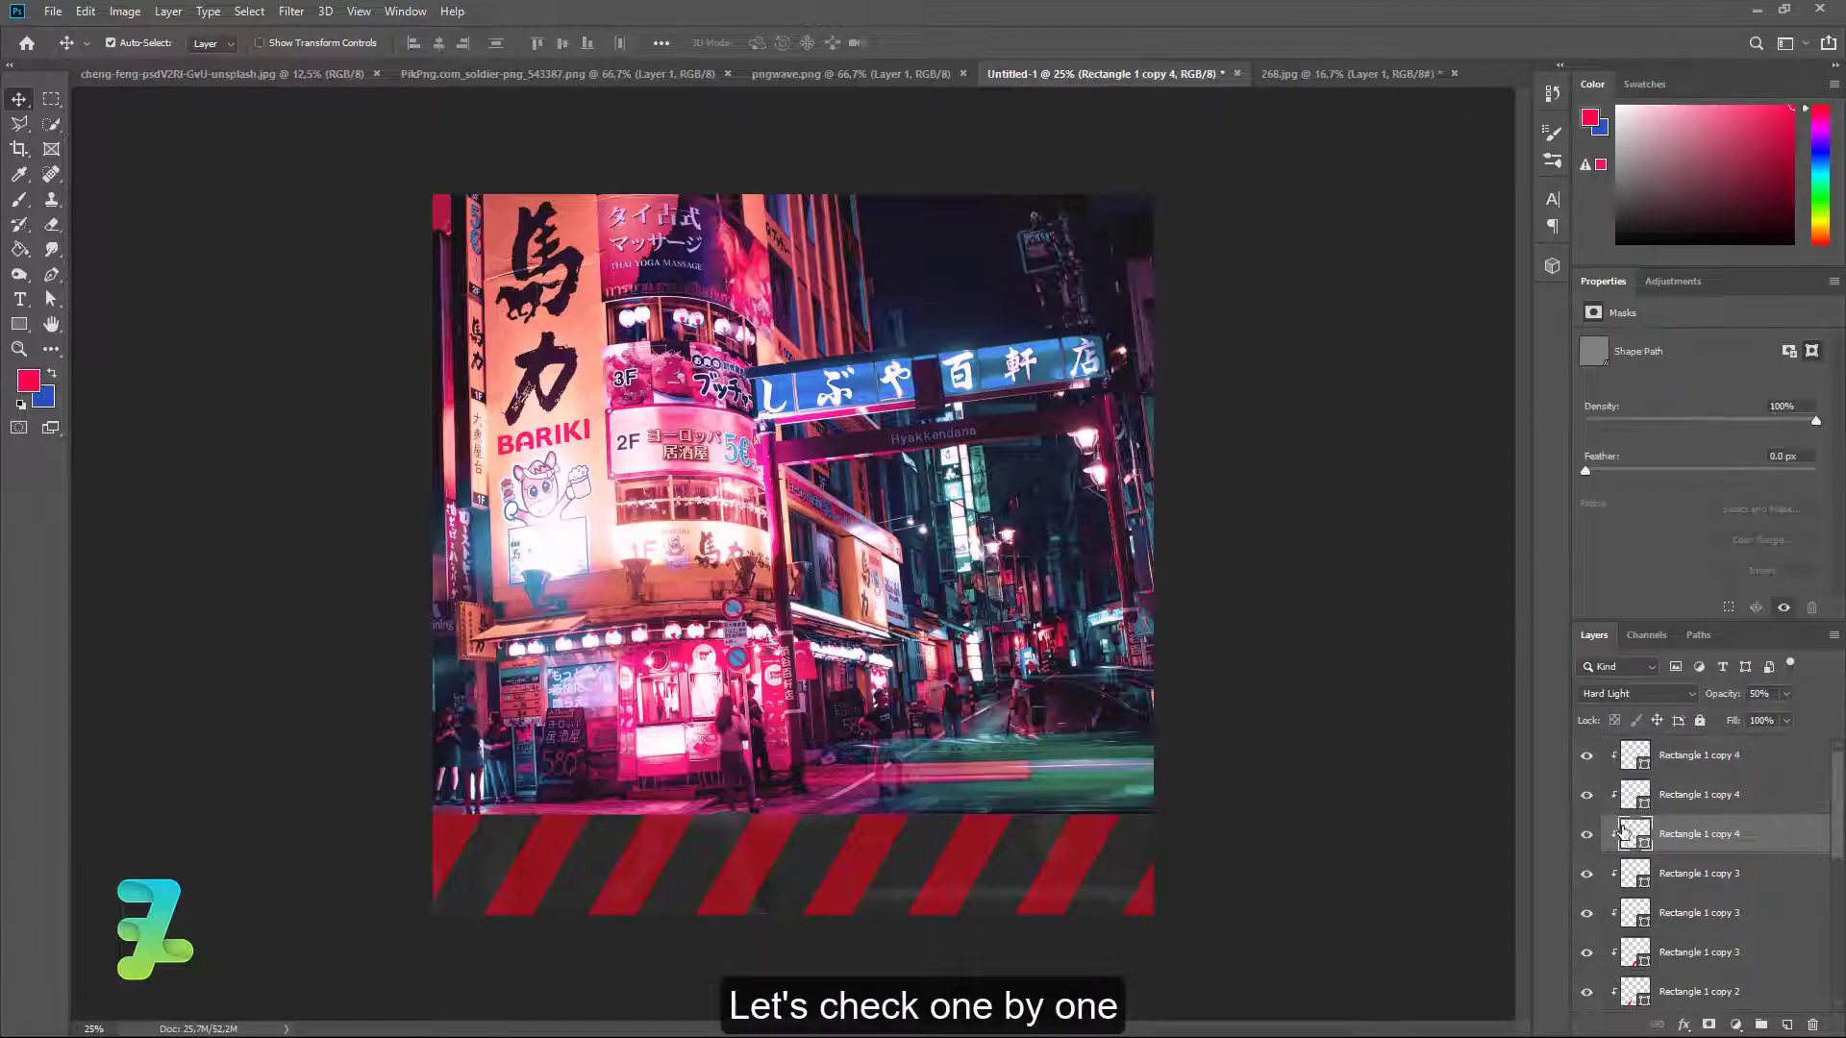
{"action": "left_click", "coordinate": [1628, 758]}
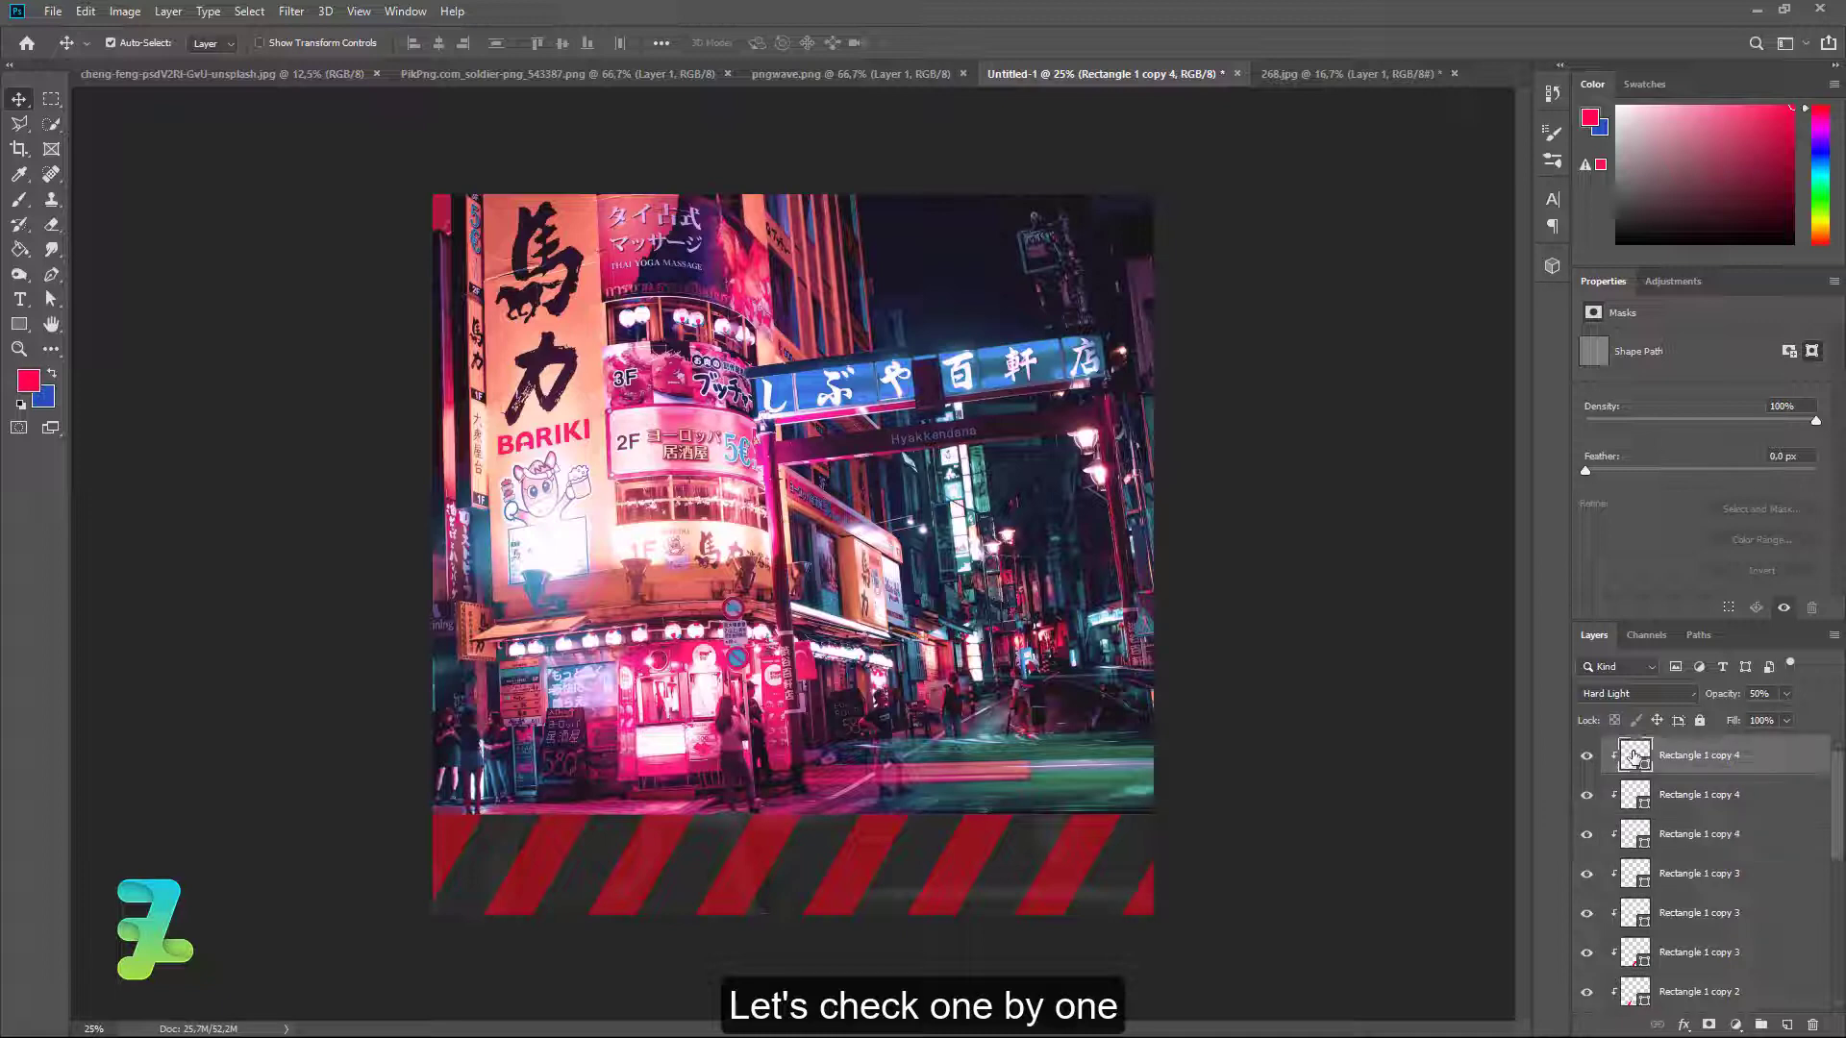
{"action": "left_click", "coordinate": [1586, 833]}
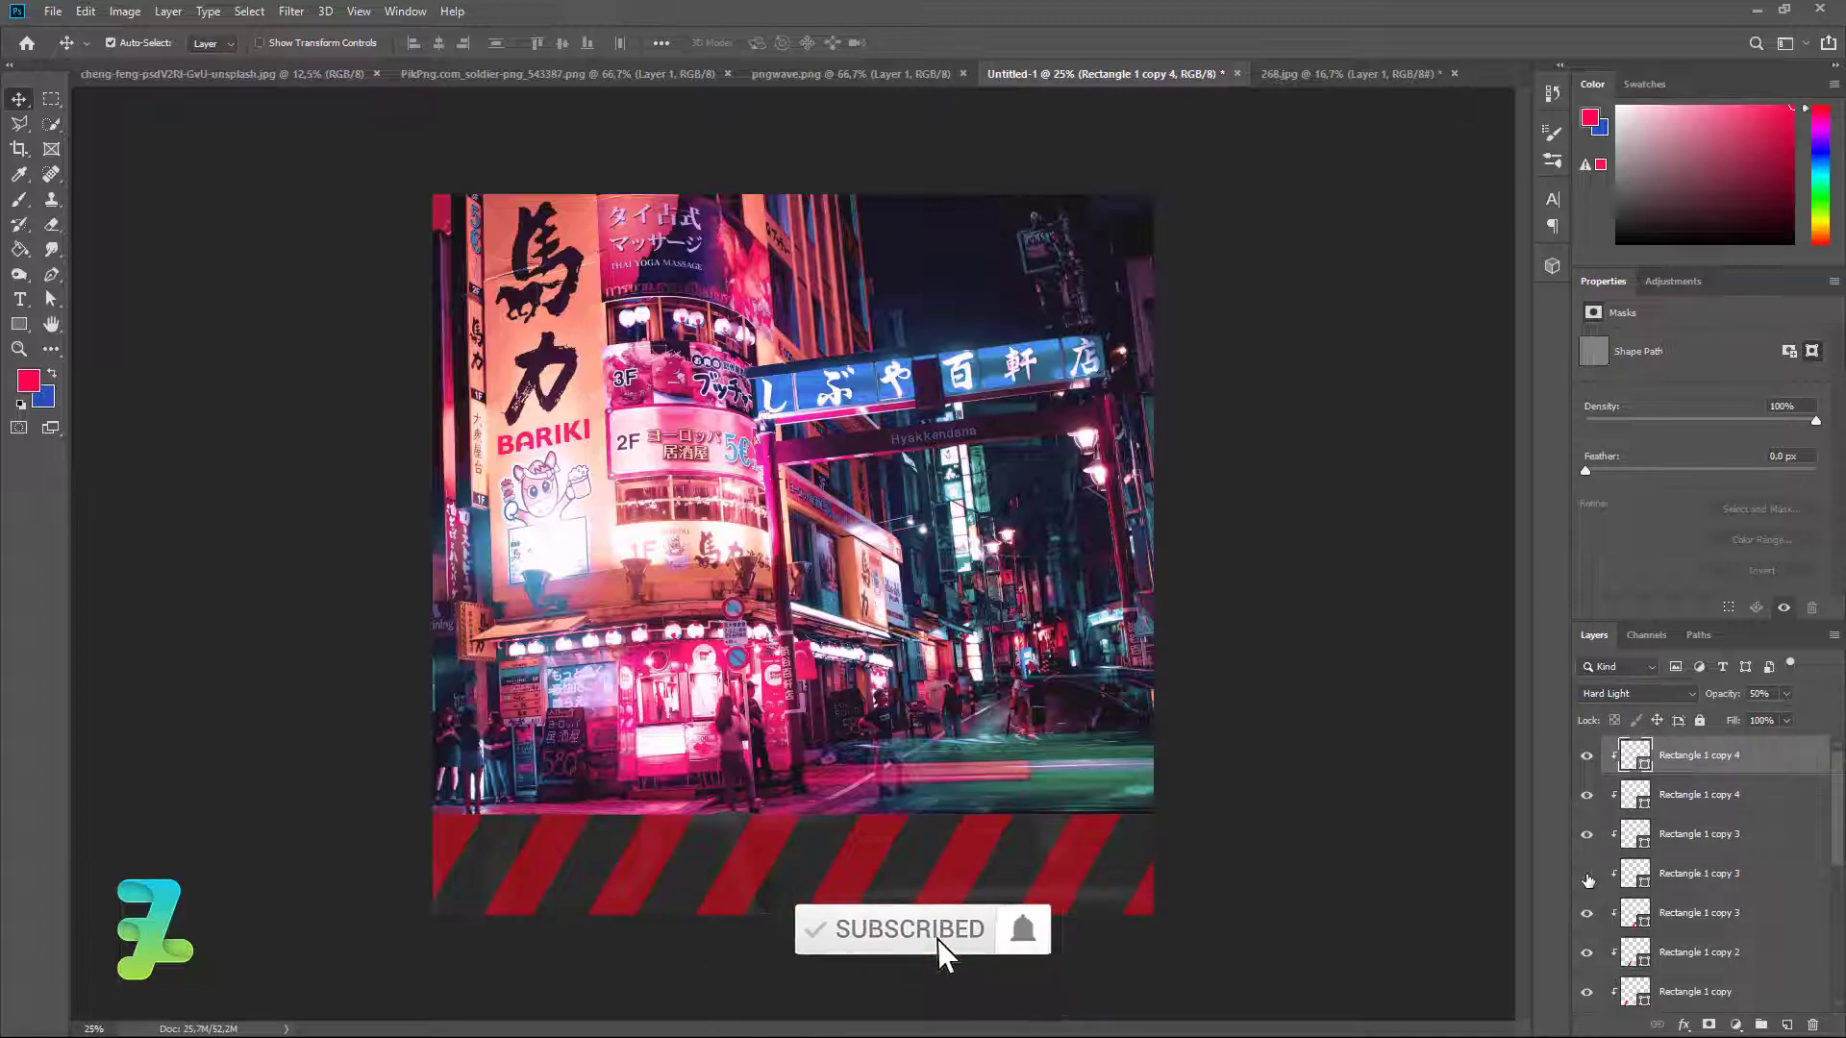
{"action": "left_click", "coordinate": [1587, 873]}
{"action": "left_click", "coordinate": [1587, 912]}
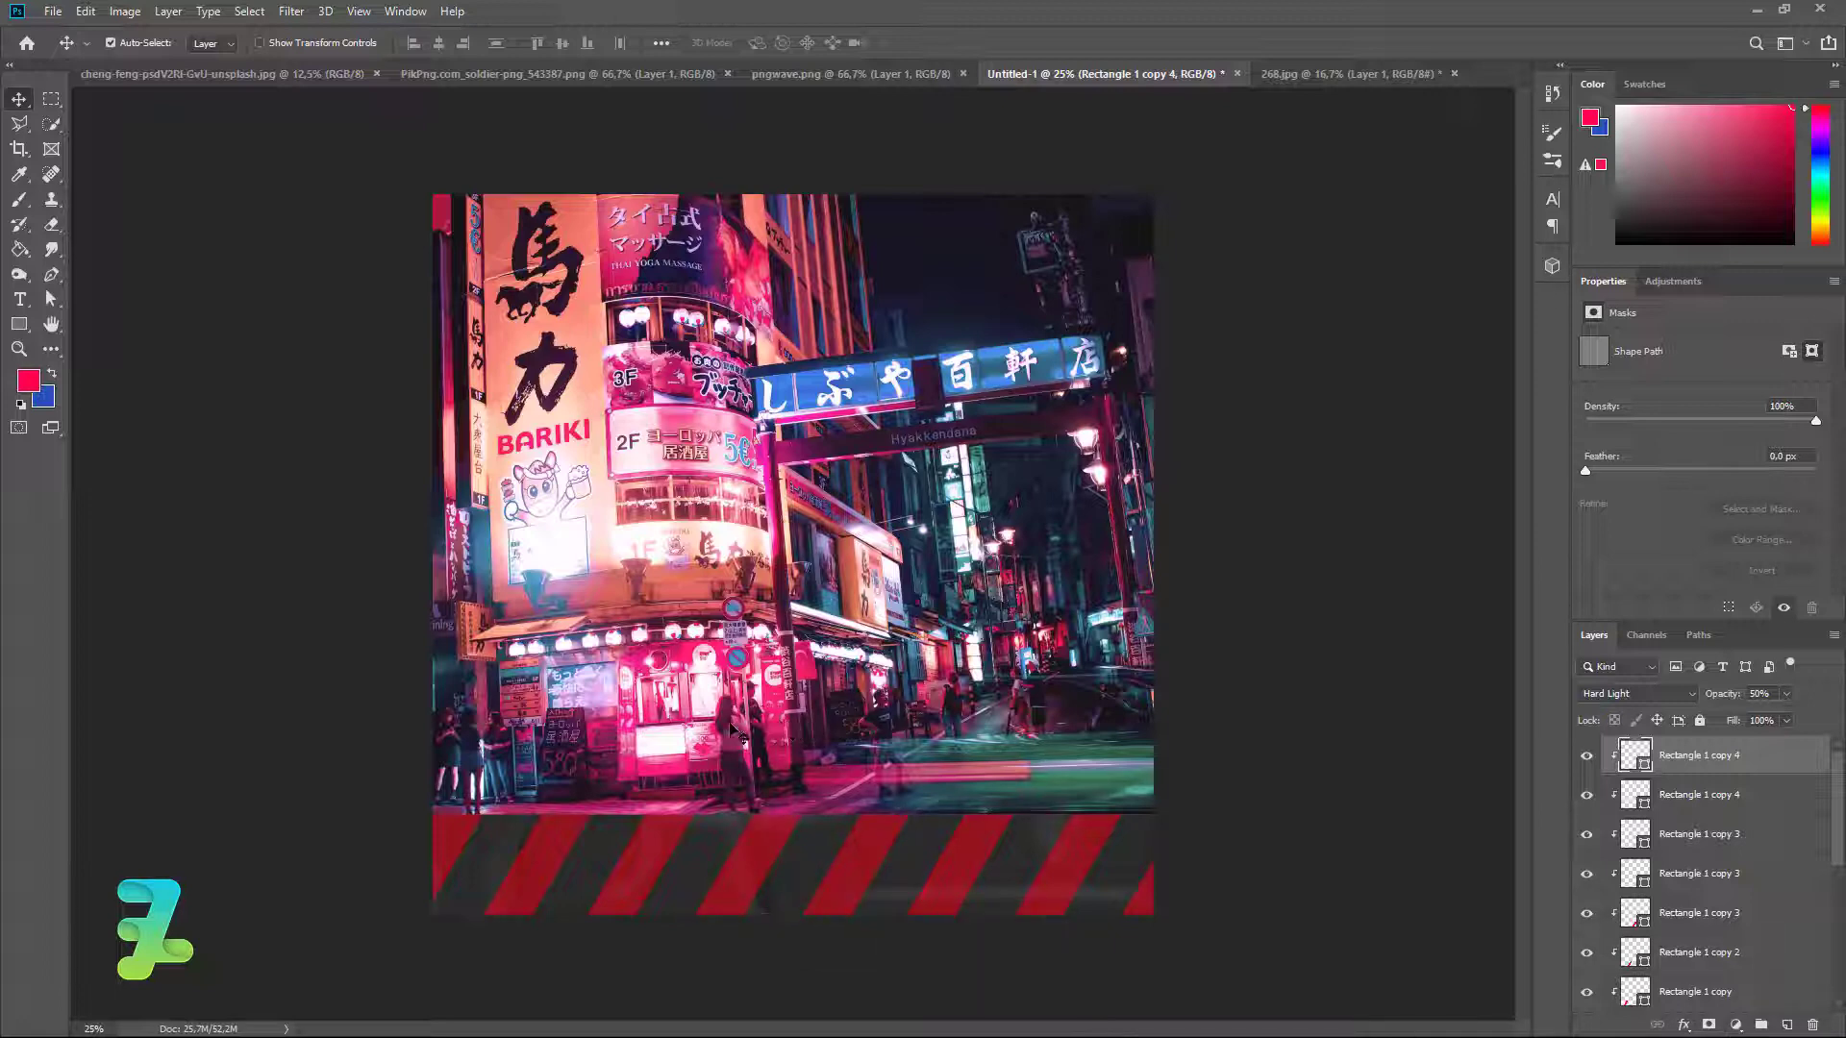
Set the foreground colour to a soft pink sampled from the street photo.
{"action": "left_click", "coordinate": [40, 384]}
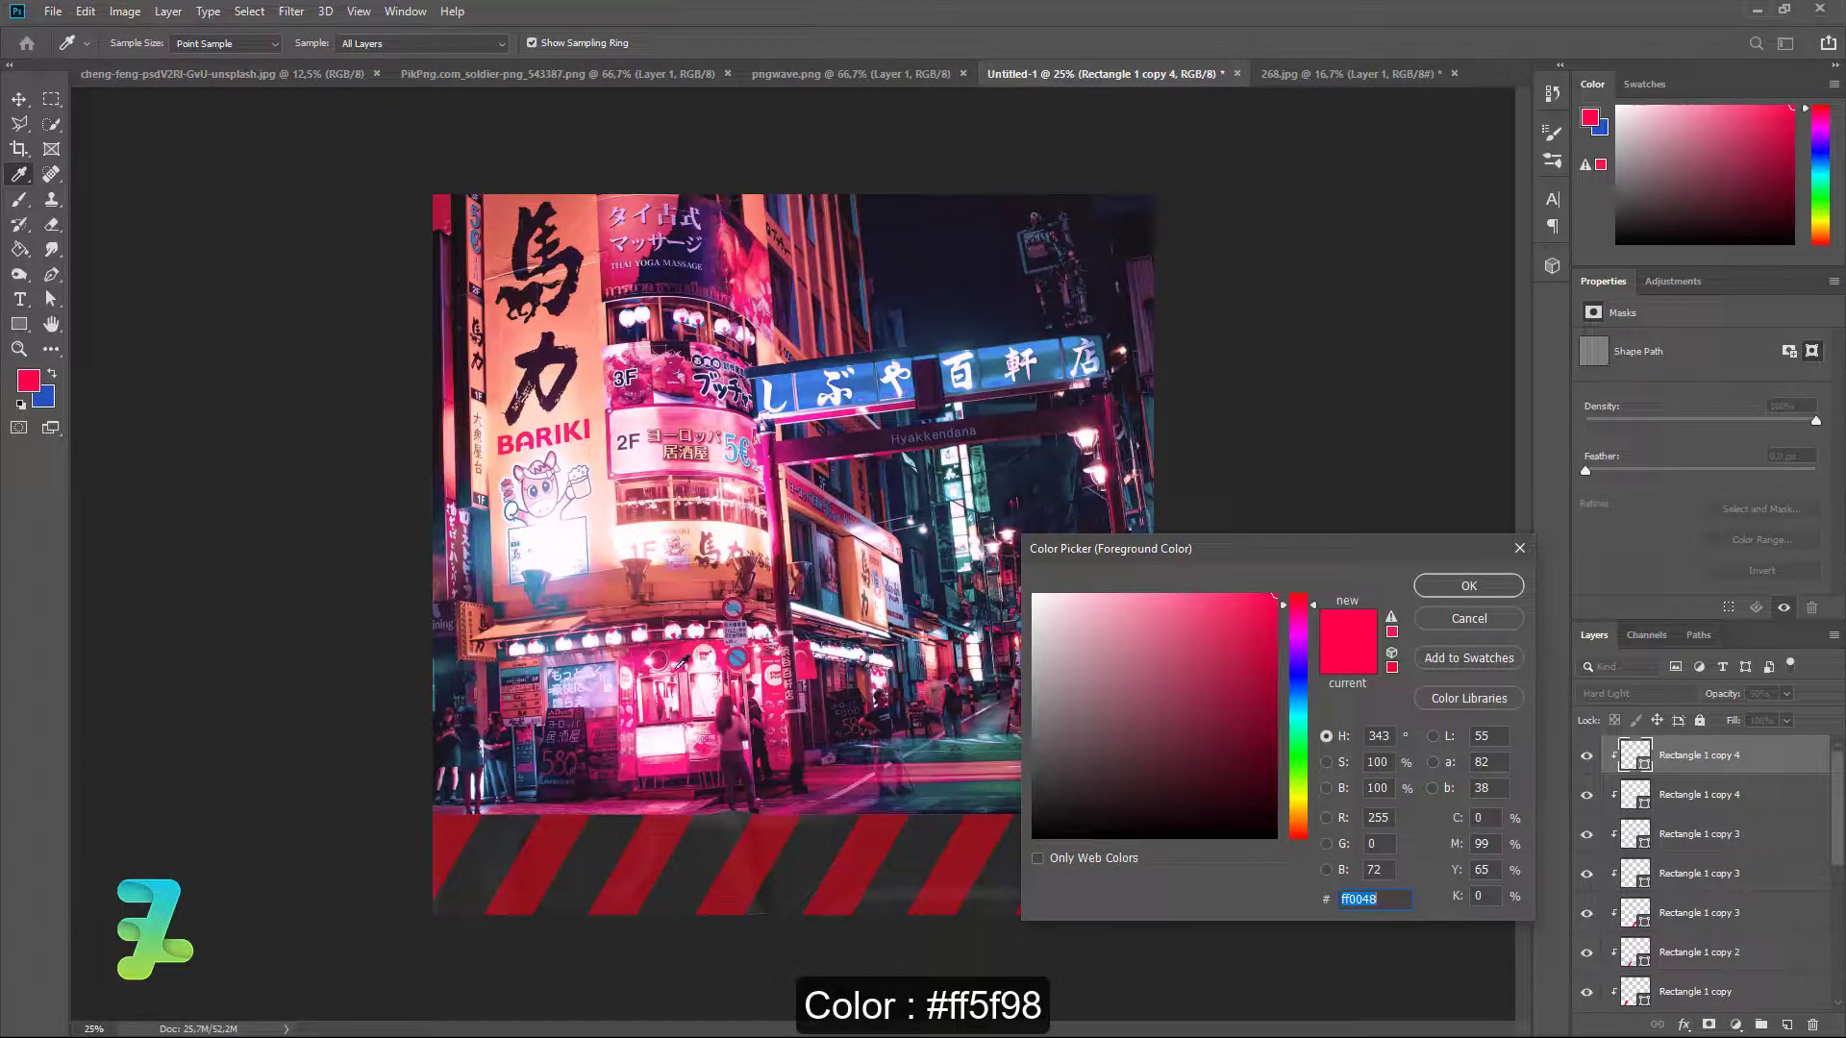
{"action": "left_click", "coordinate": [929, 663]}
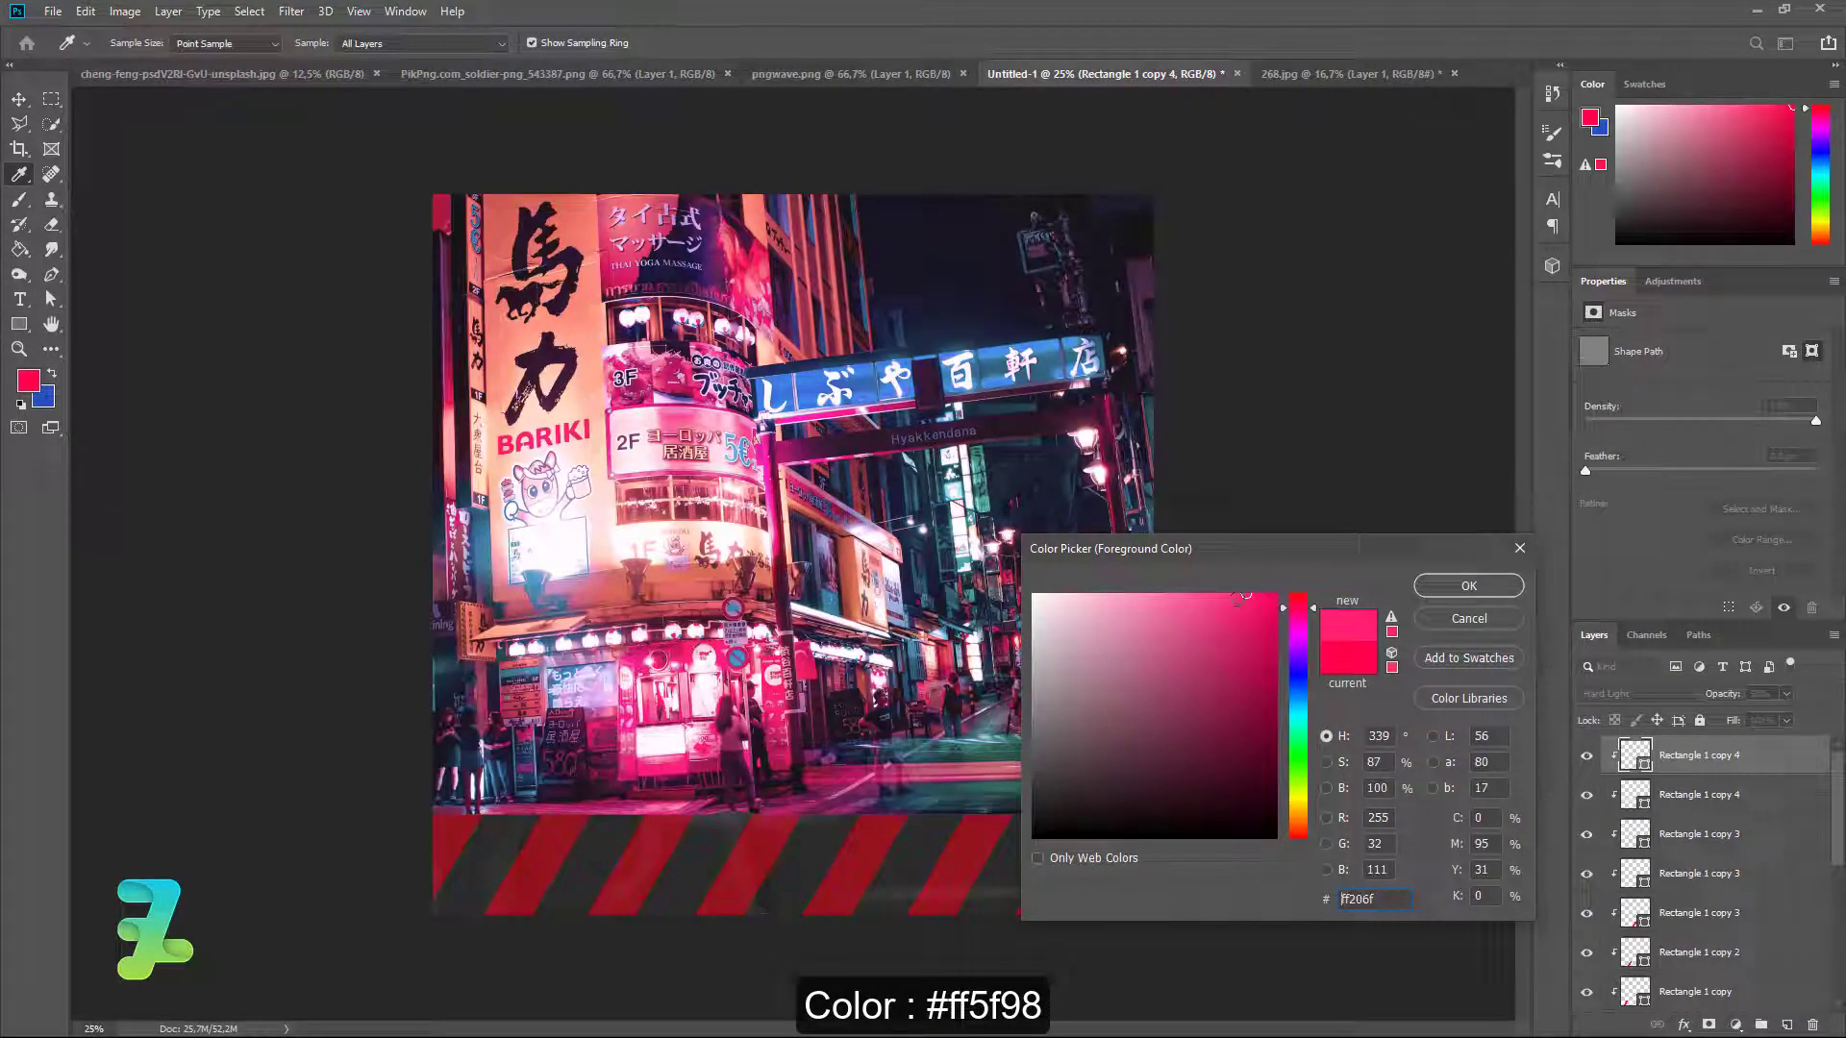
{"action": "left_click_drag", "start_coordinate": [1244, 595], "coordinate": [1189, 588]}
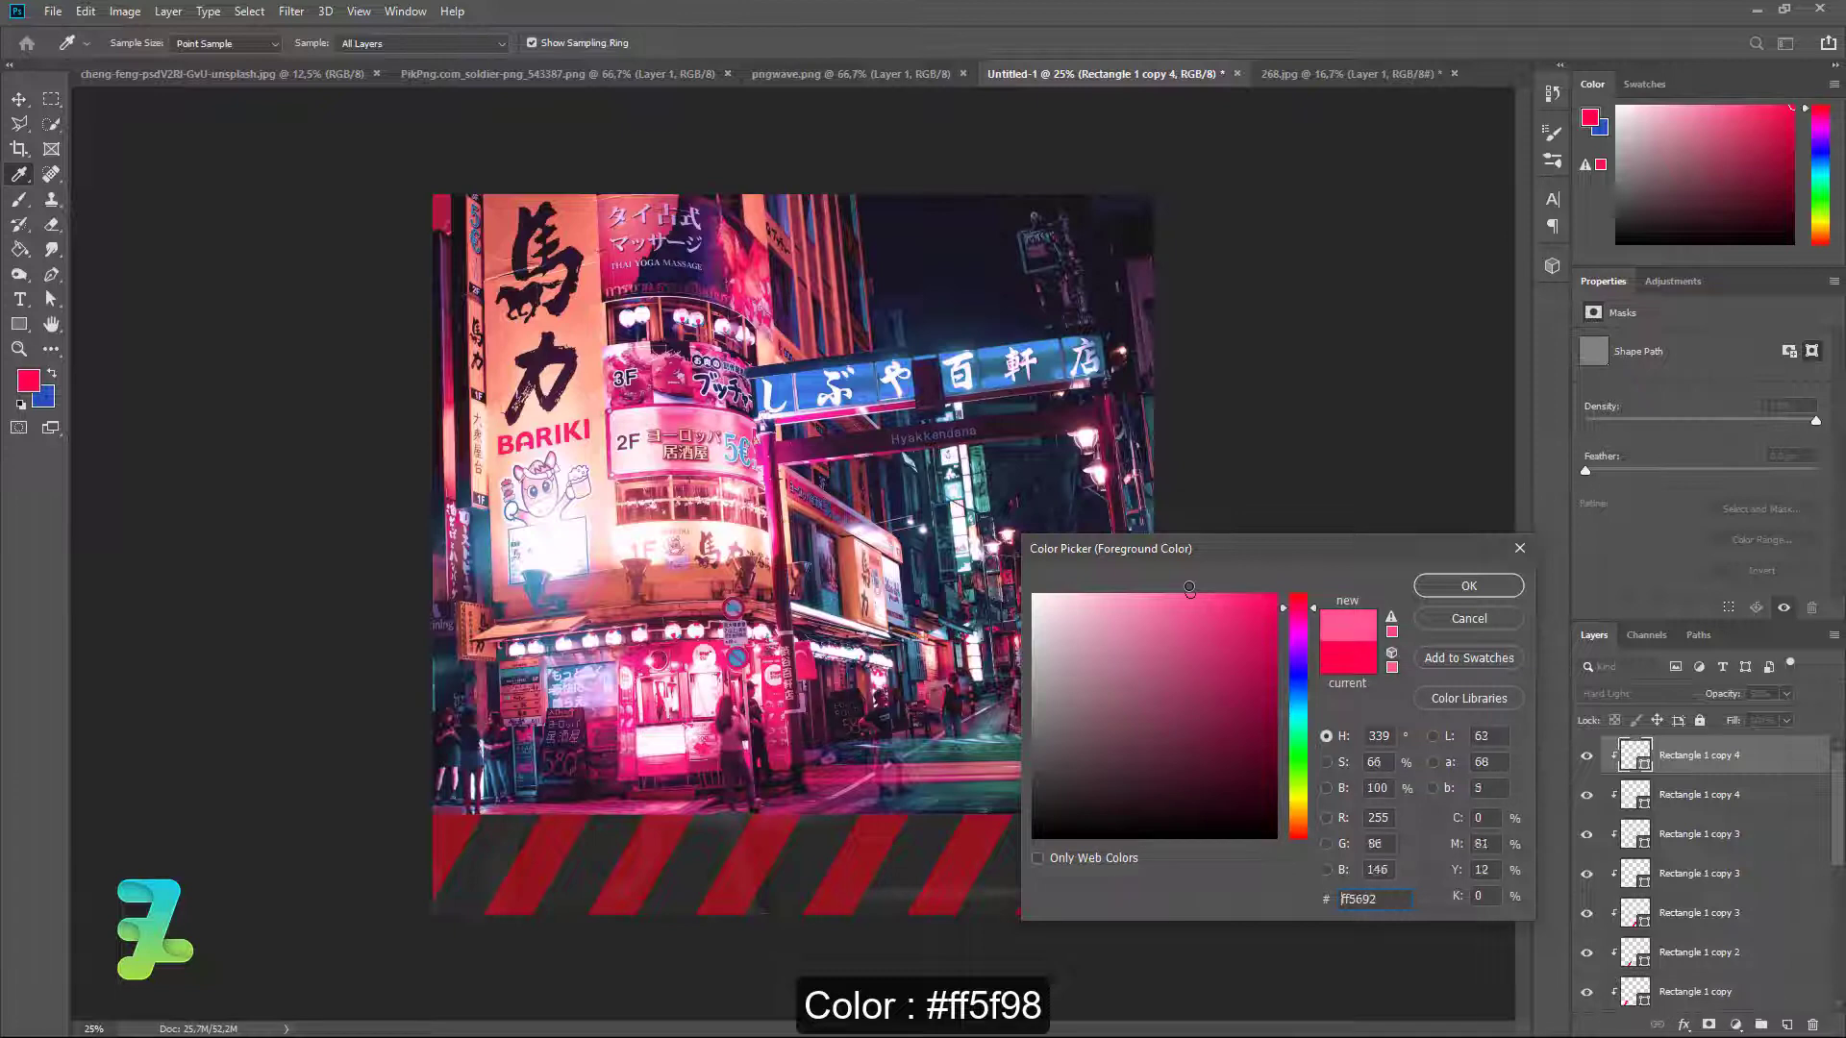
{"action": "left_click", "coordinate": [1442, 588]}
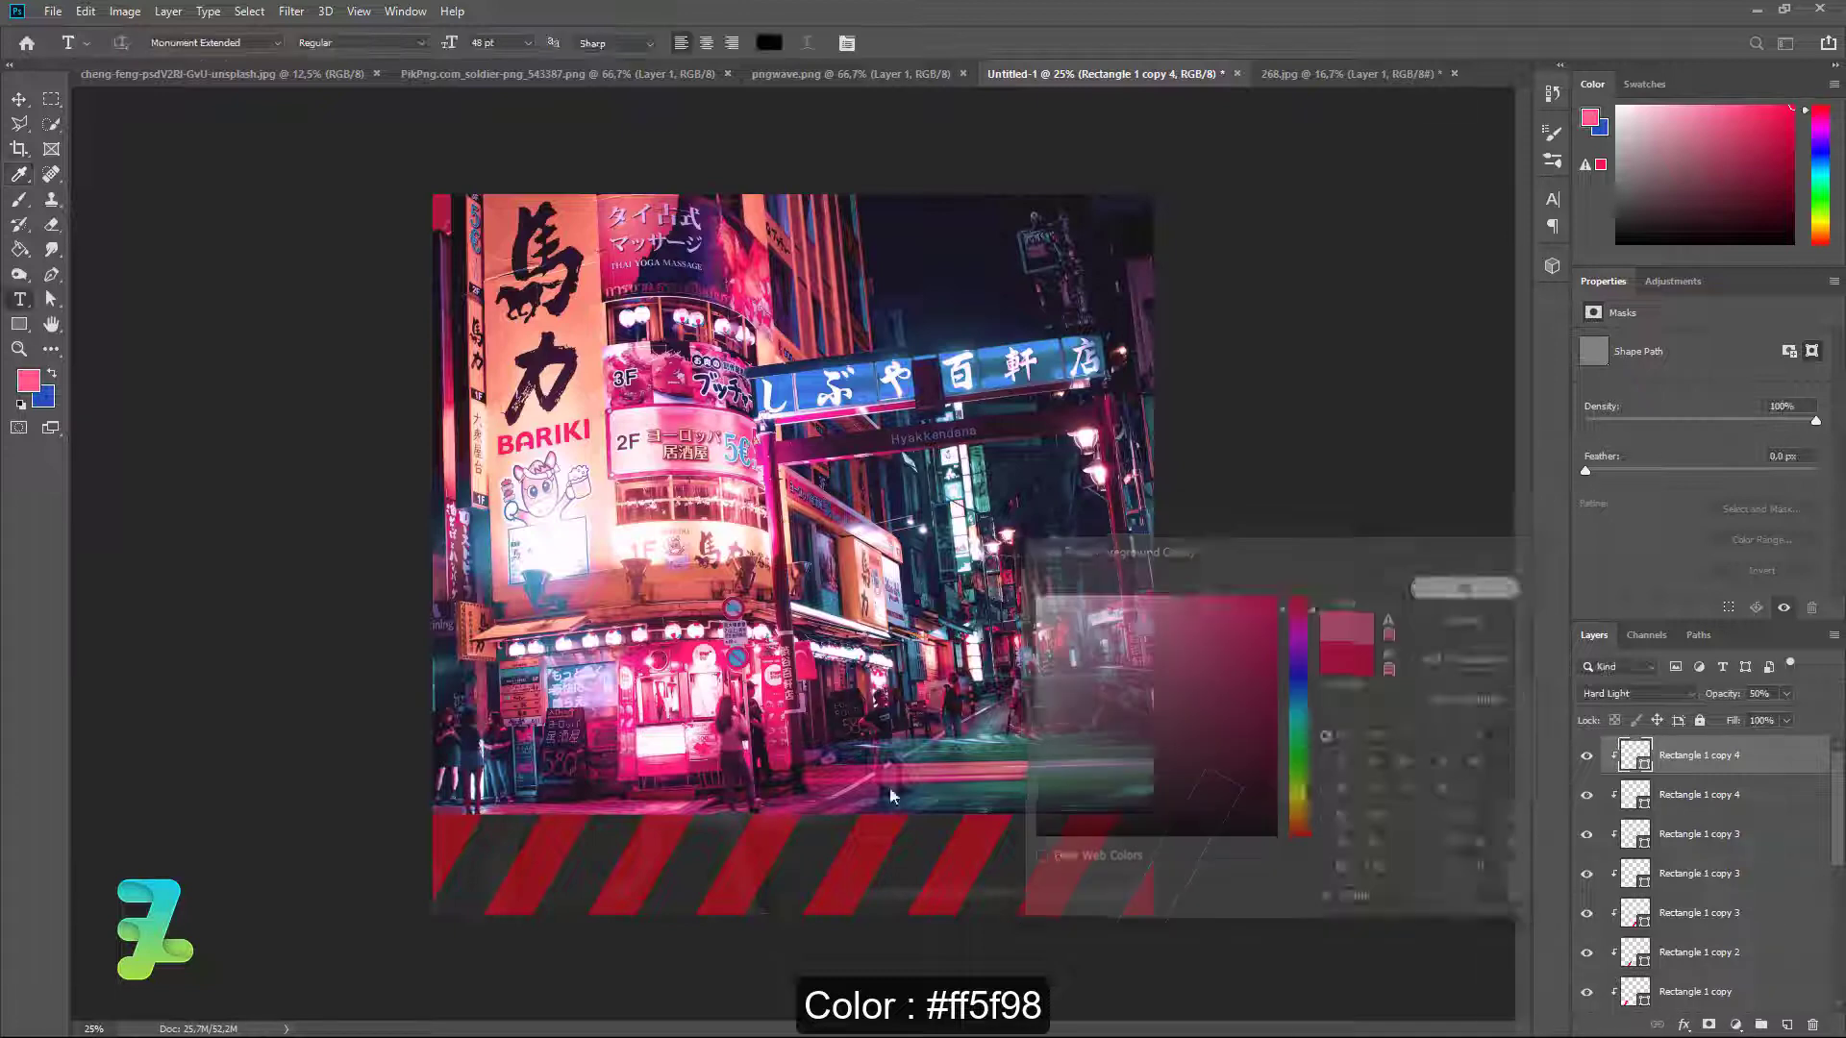
Paste the Japanese text as a new text layer and colour it pale pink.
{"action": "left_click", "coordinate": [625, 705]}
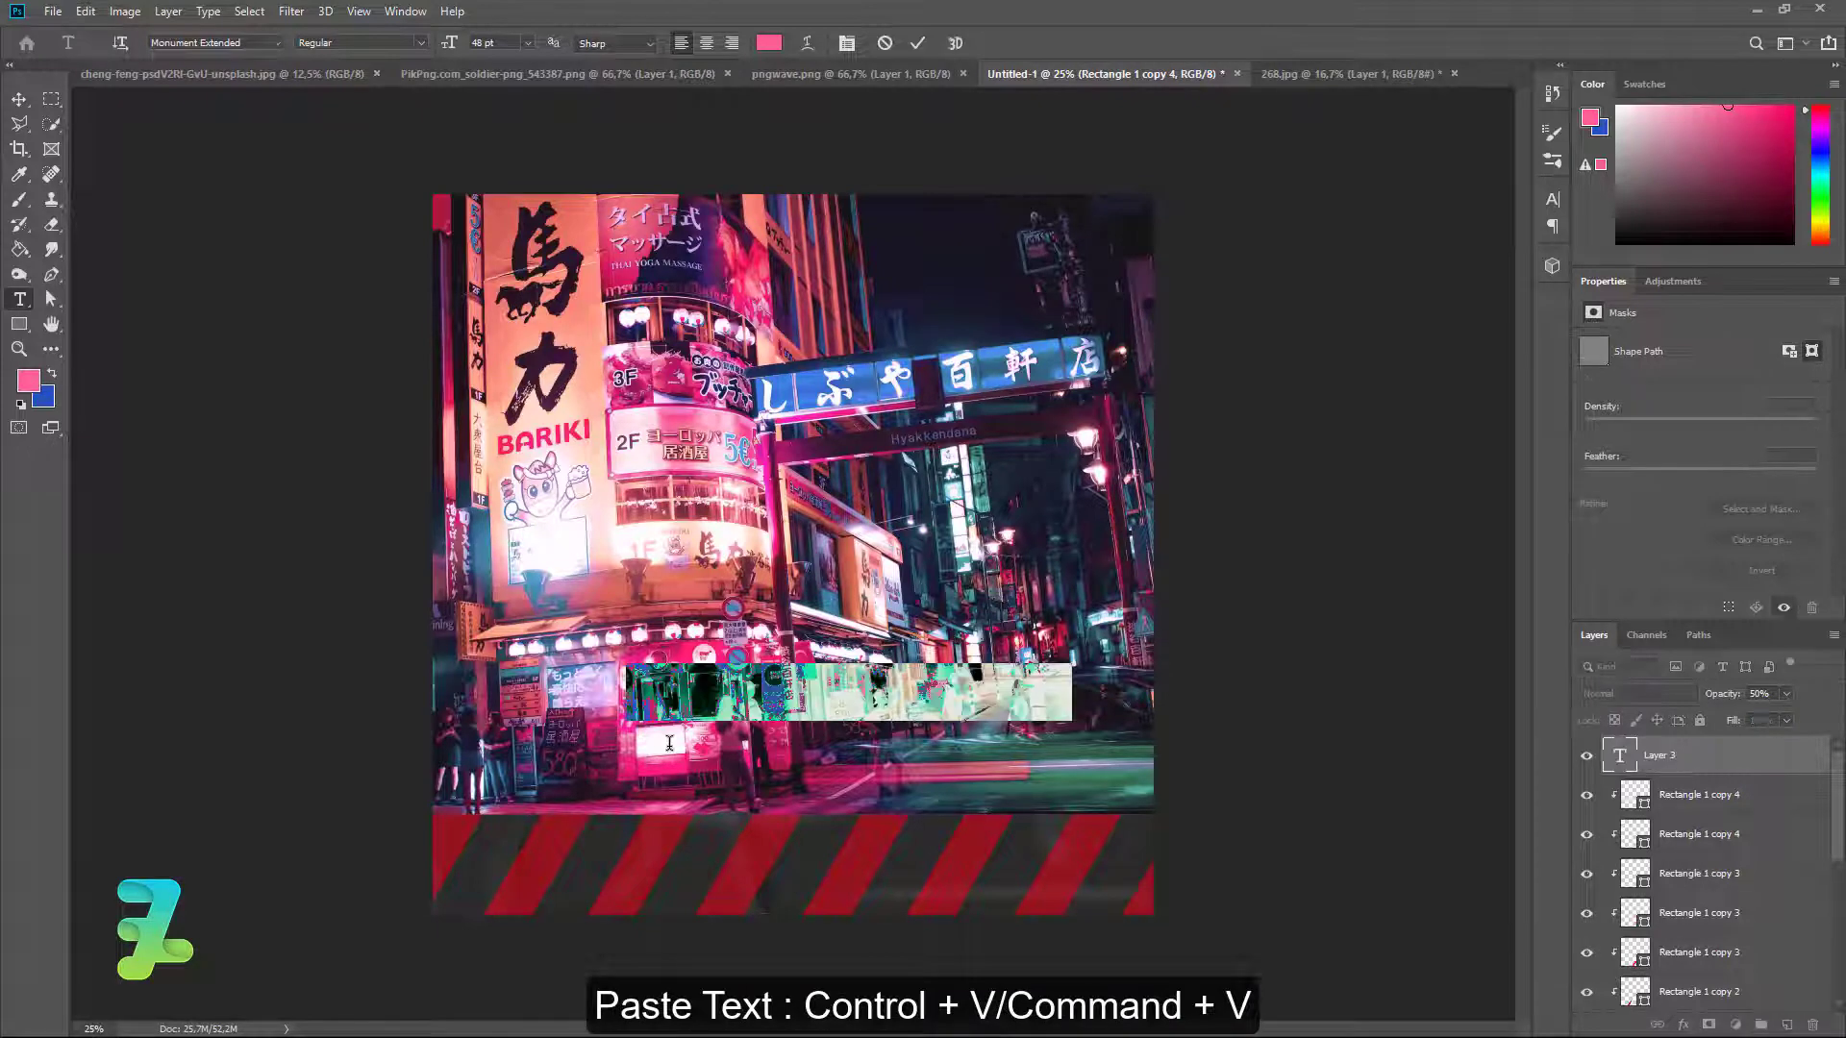
{"action": "key", "text": "ctrl+v"}
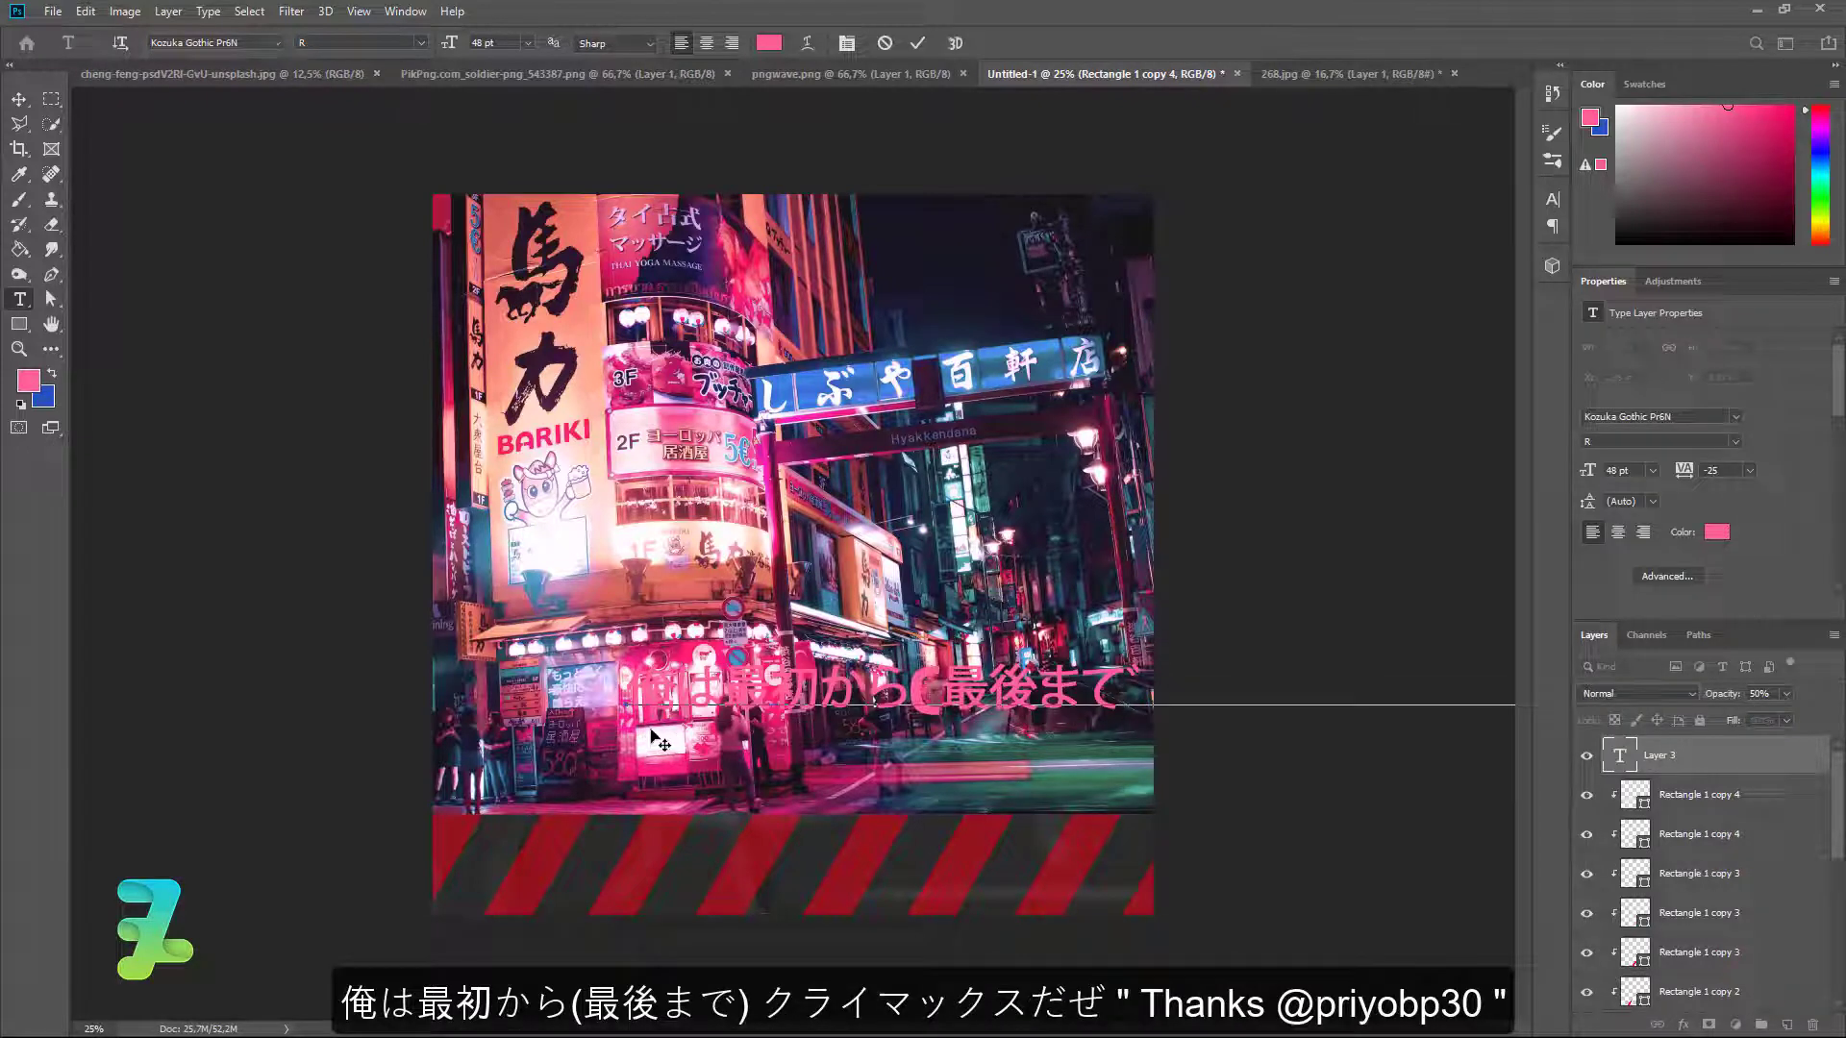
{"action": "key", "text": "ctrl+a"}
{"action": "left_click", "coordinate": [27, 381]}
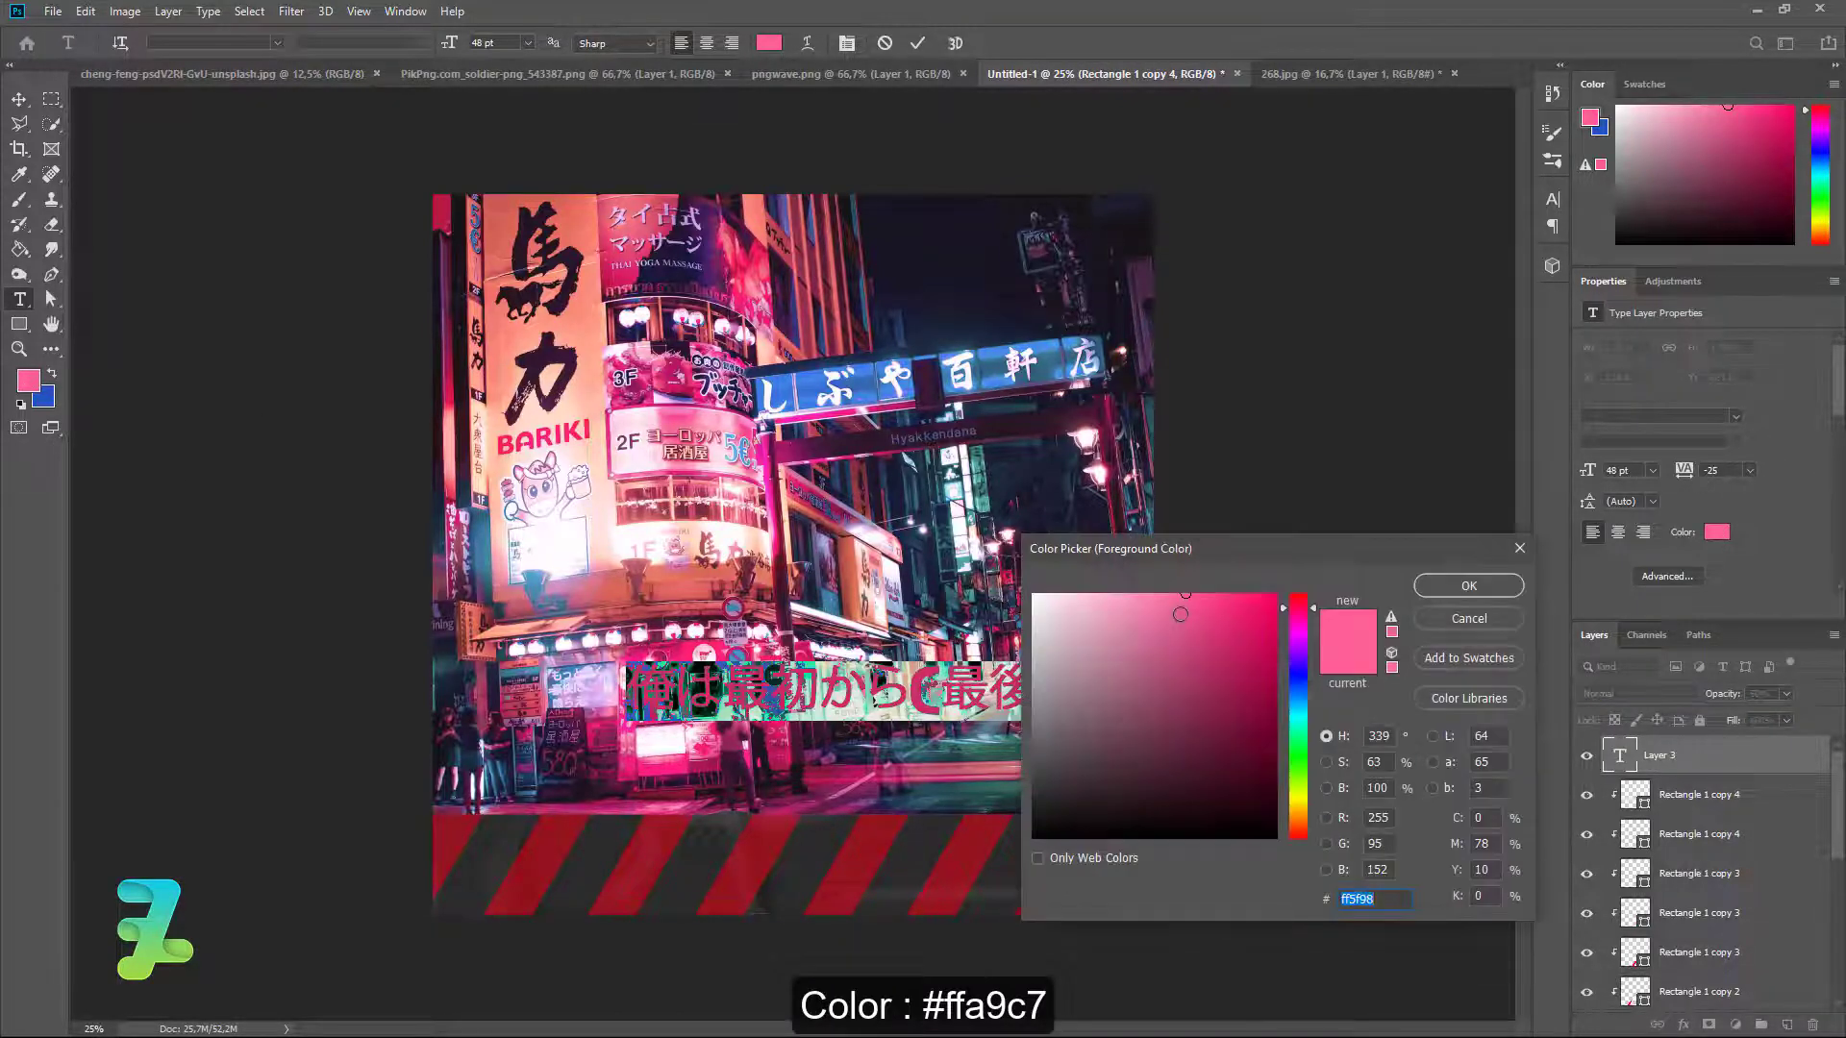
{"action": "left_click_drag", "start_coordinate": [1181, 613], "coordinate": [1129, 573]}
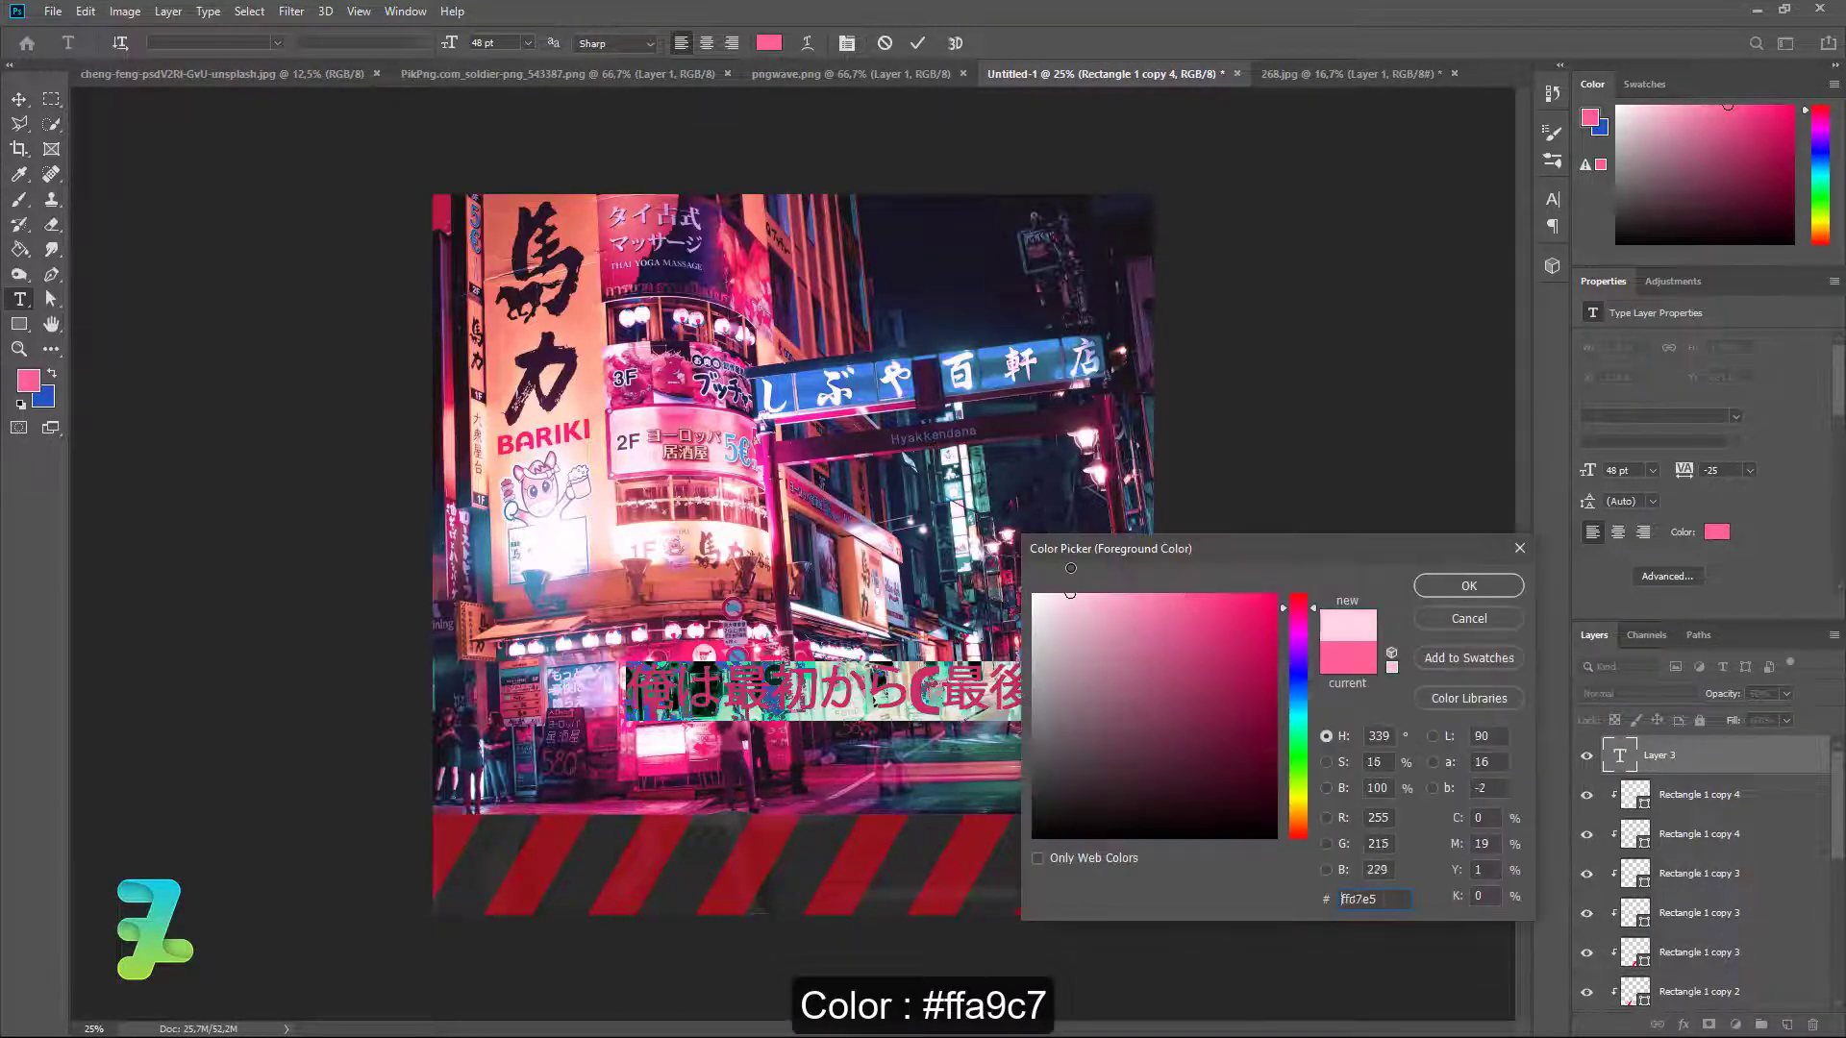
{"action": "left_click", "coordinate": [1439, 588]}
Set the Japanese text to 24 pt and move it down onto the striped band.
{"action": "left_click", "coordinate": [528, 43]}
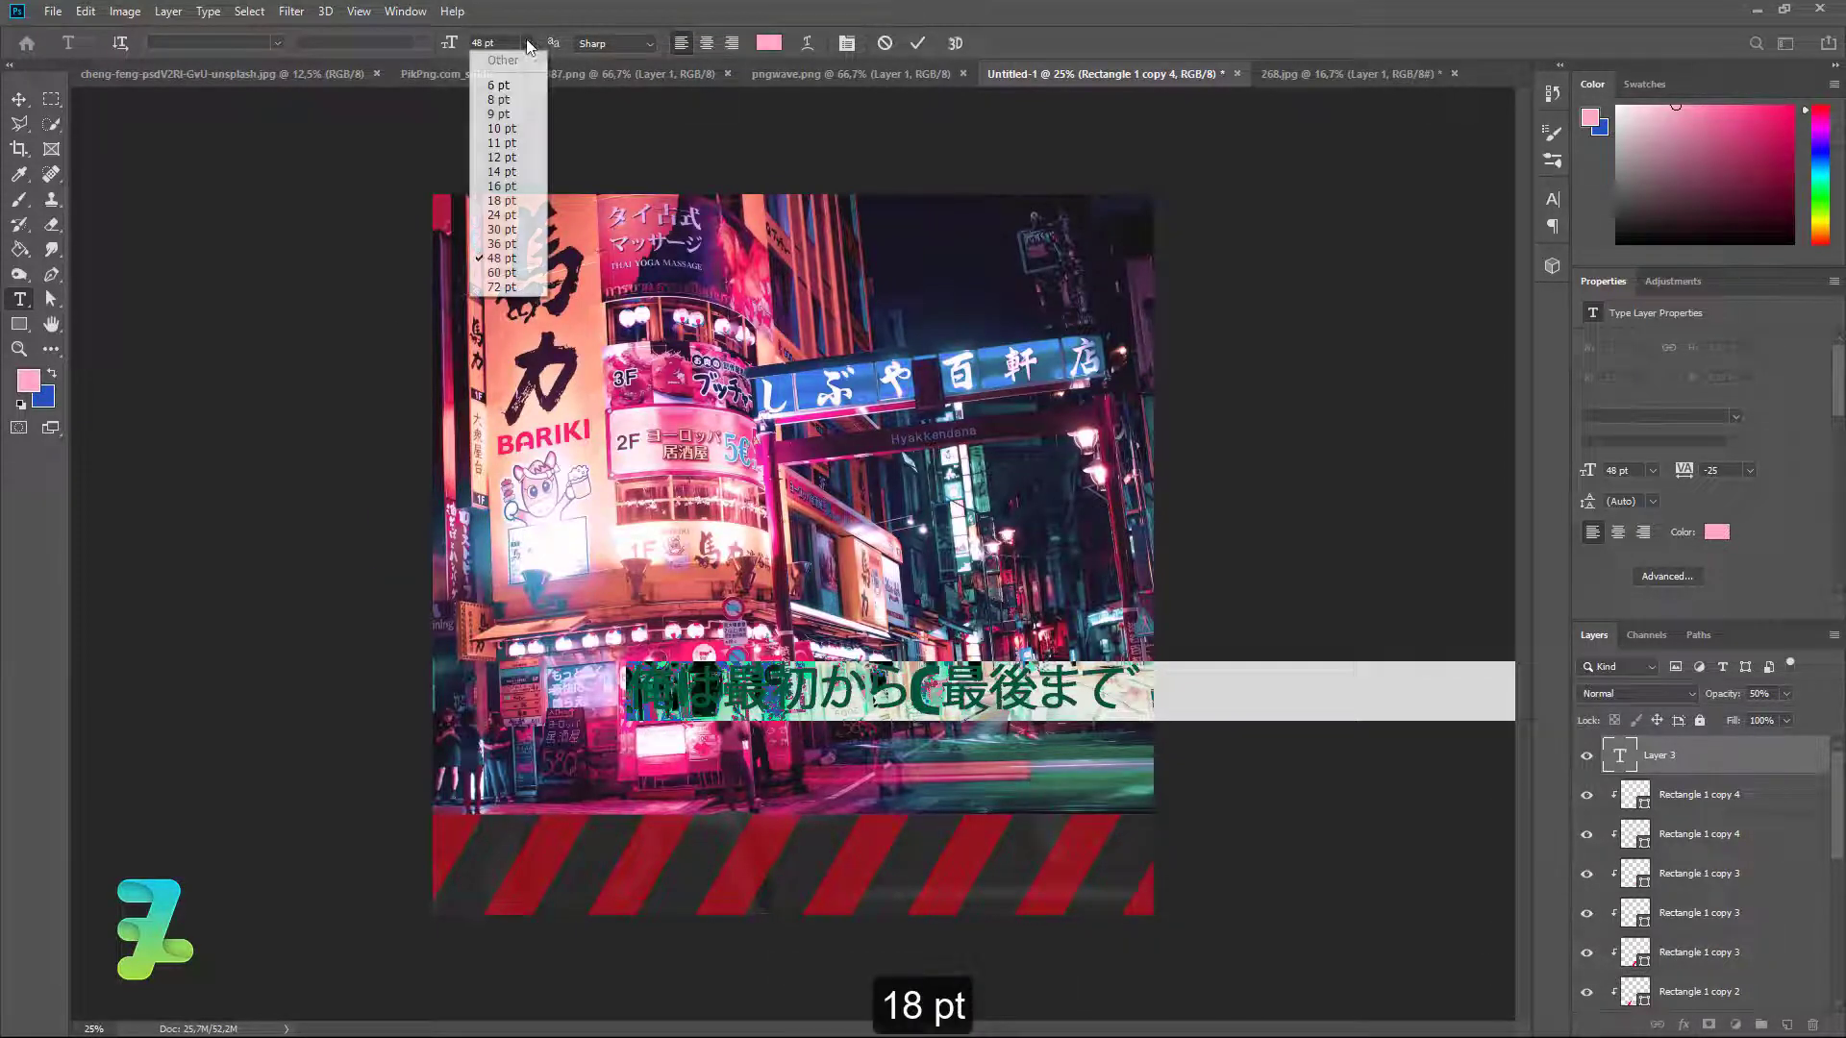
{"action": "left_click", "coordinate": [501, 200]}
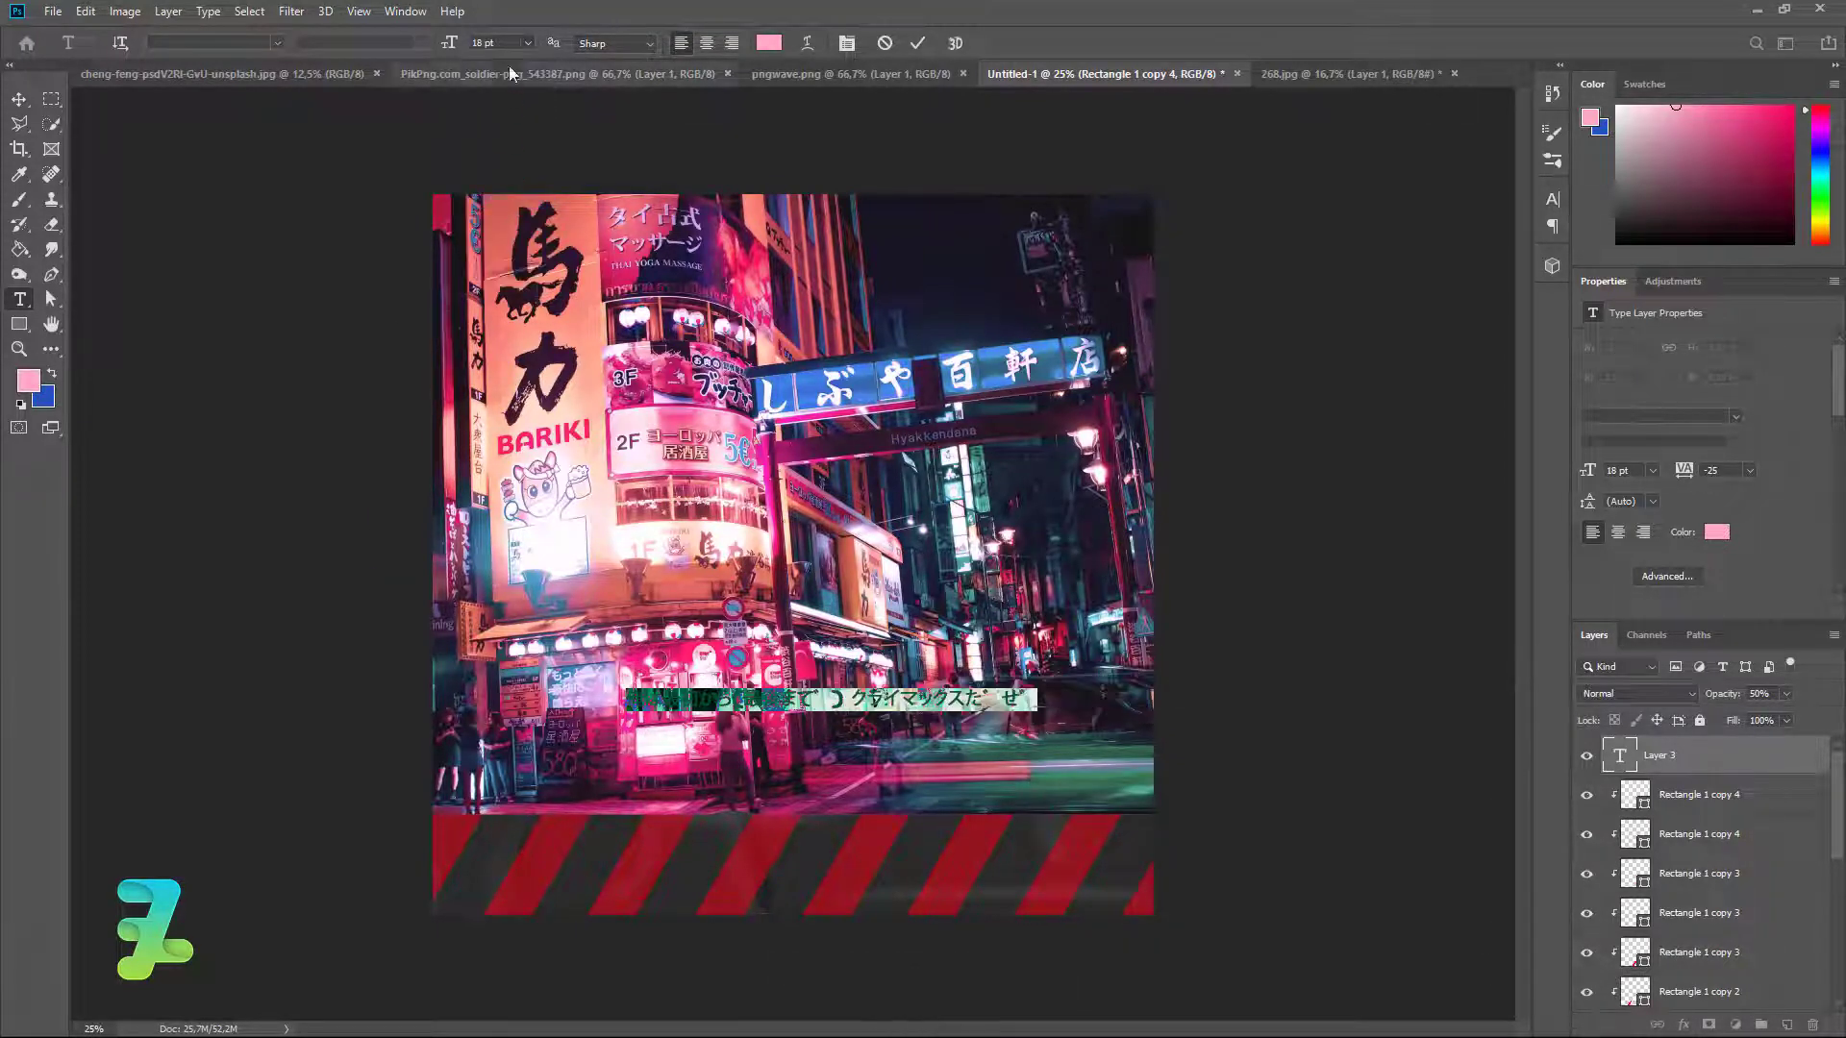
{"action": "left_click", "coordinate": [528, 44]}
{"action": "left_click", "coordinate": [519, 253]}
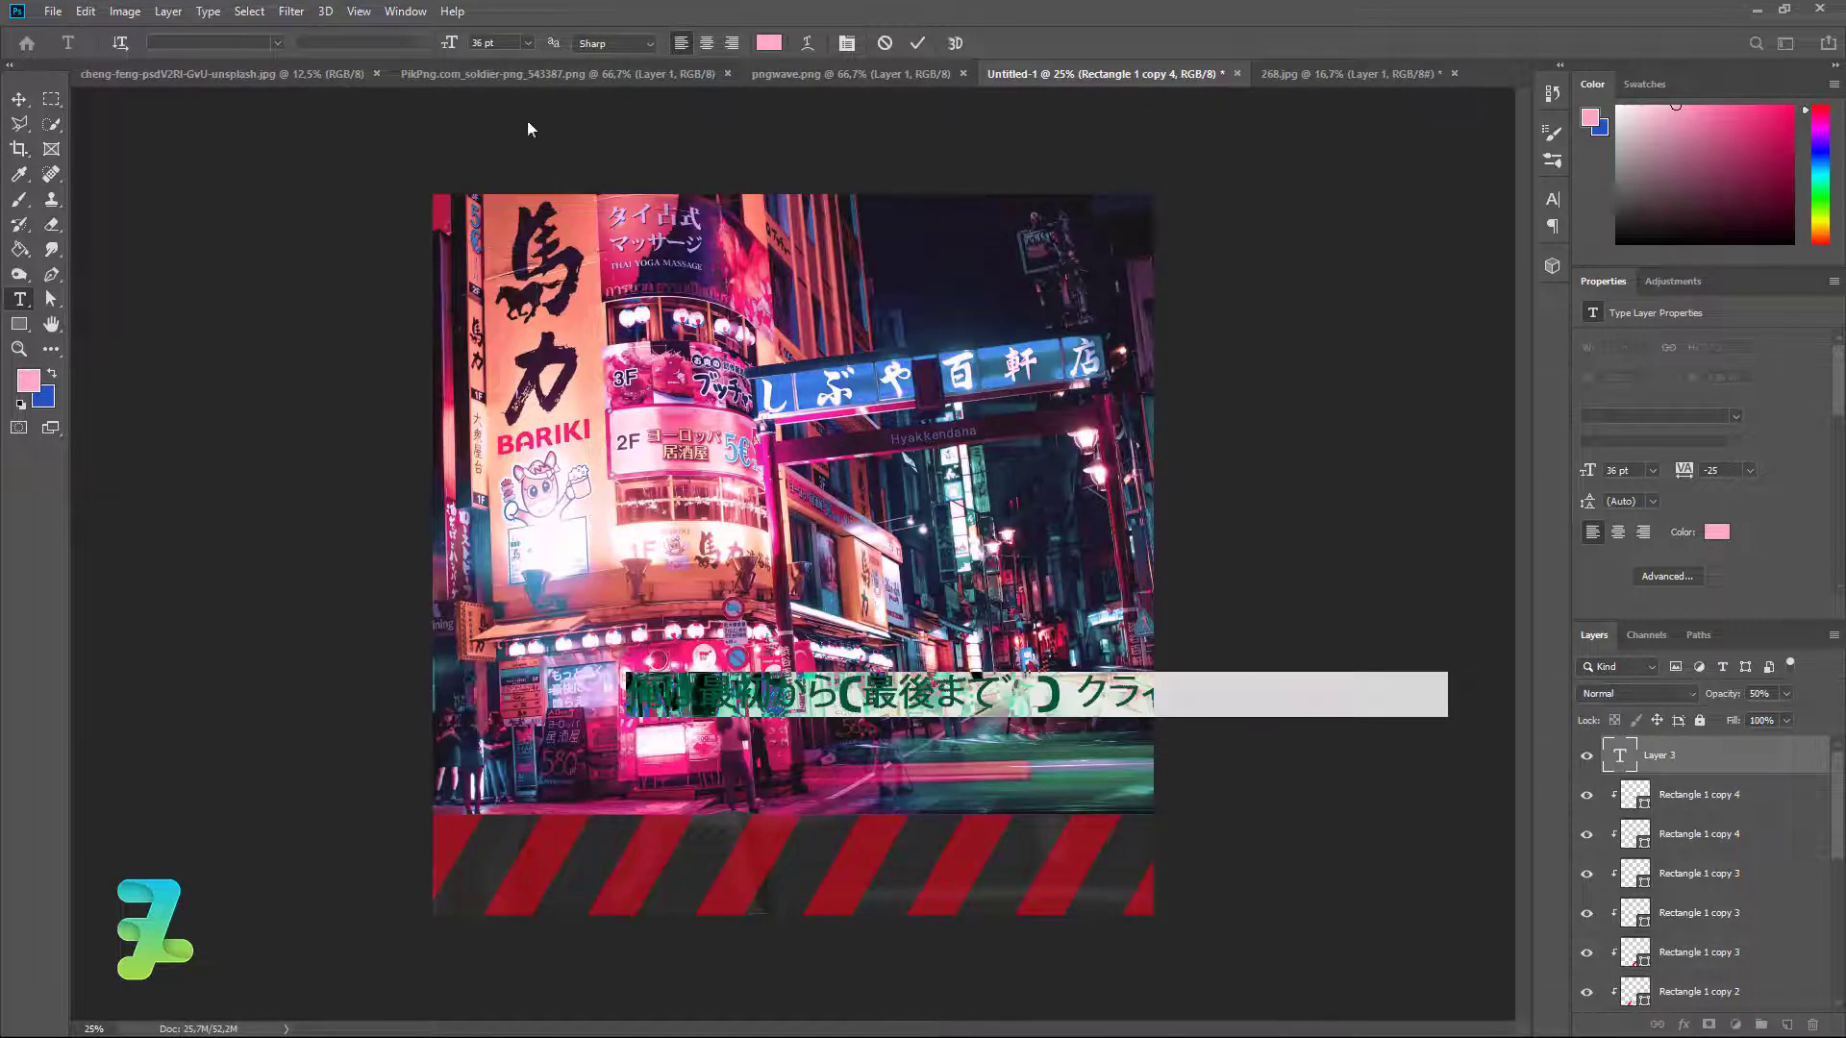
{"action": "left_click", "coordinate": [528, 43]}
{"action": "left_click", "coordinate": [506, 223]}
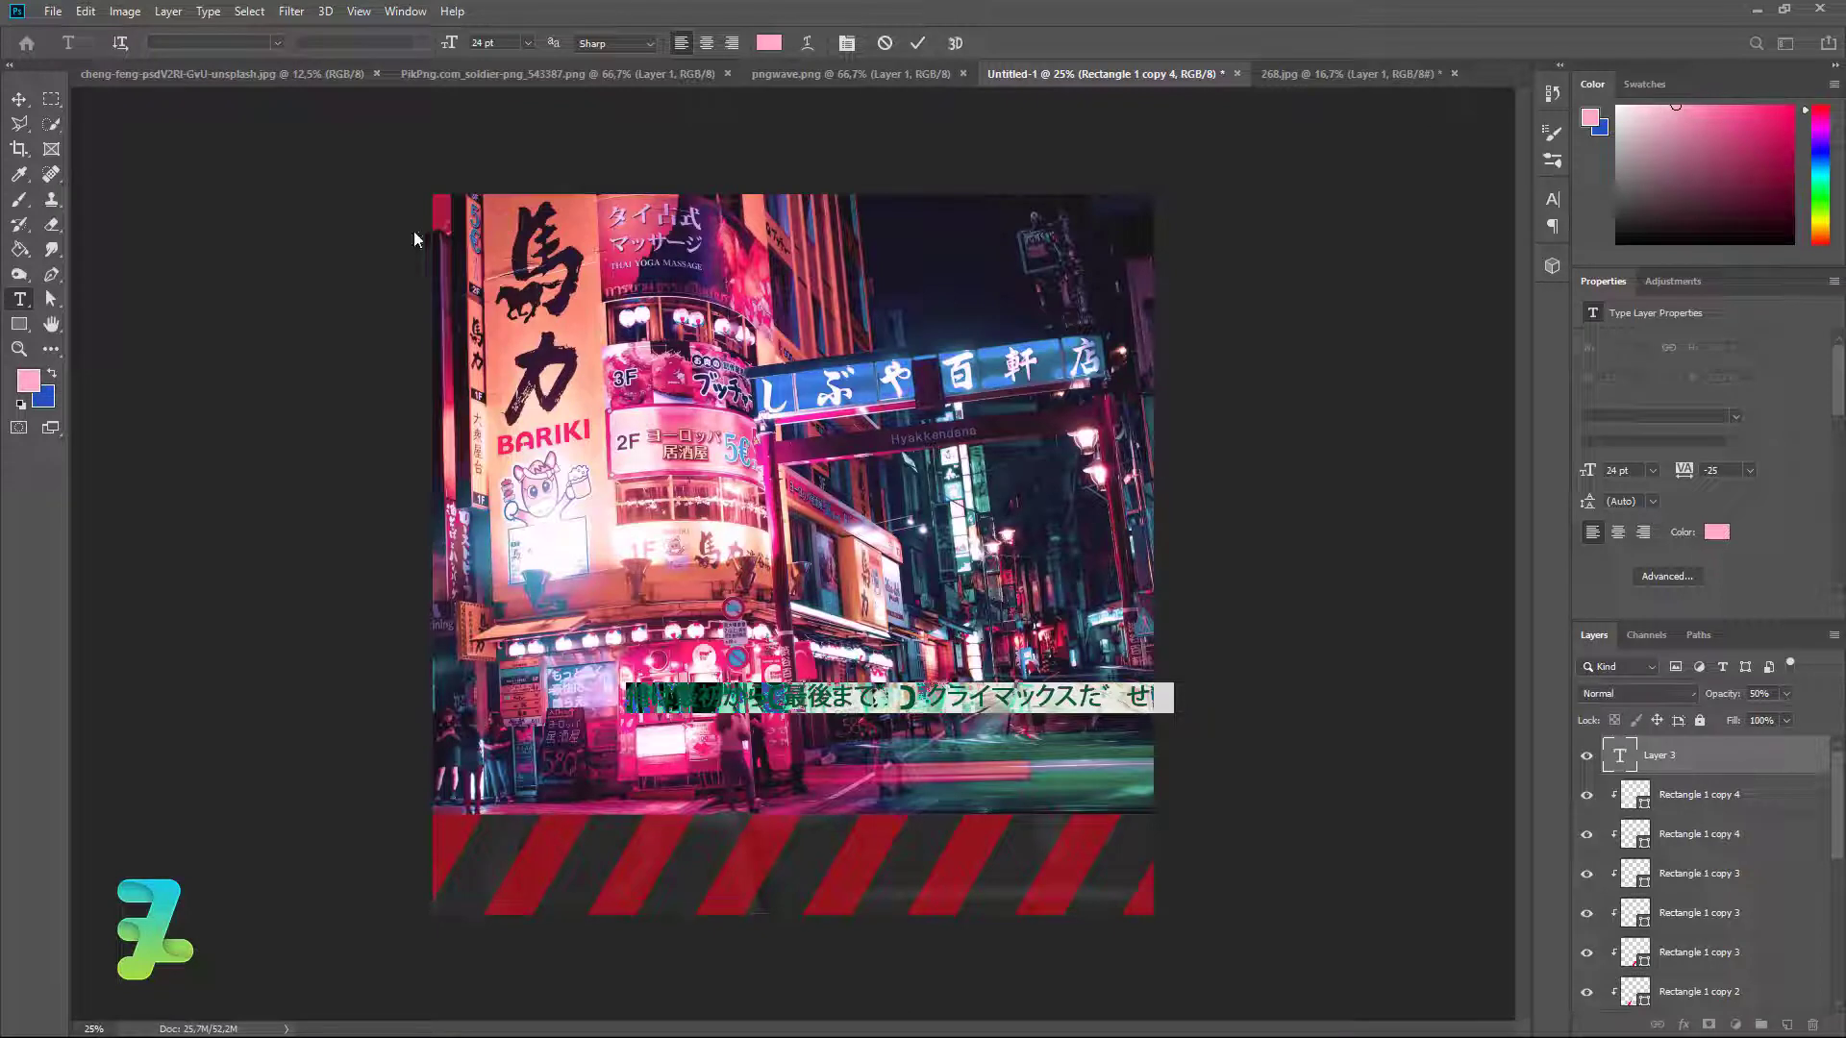
{"action": "left_click", "coordinate": [19, 99]}
{"action": "left_click_drag", "start_coordinate": [1053, 697], "coordinate": [962, 869]}
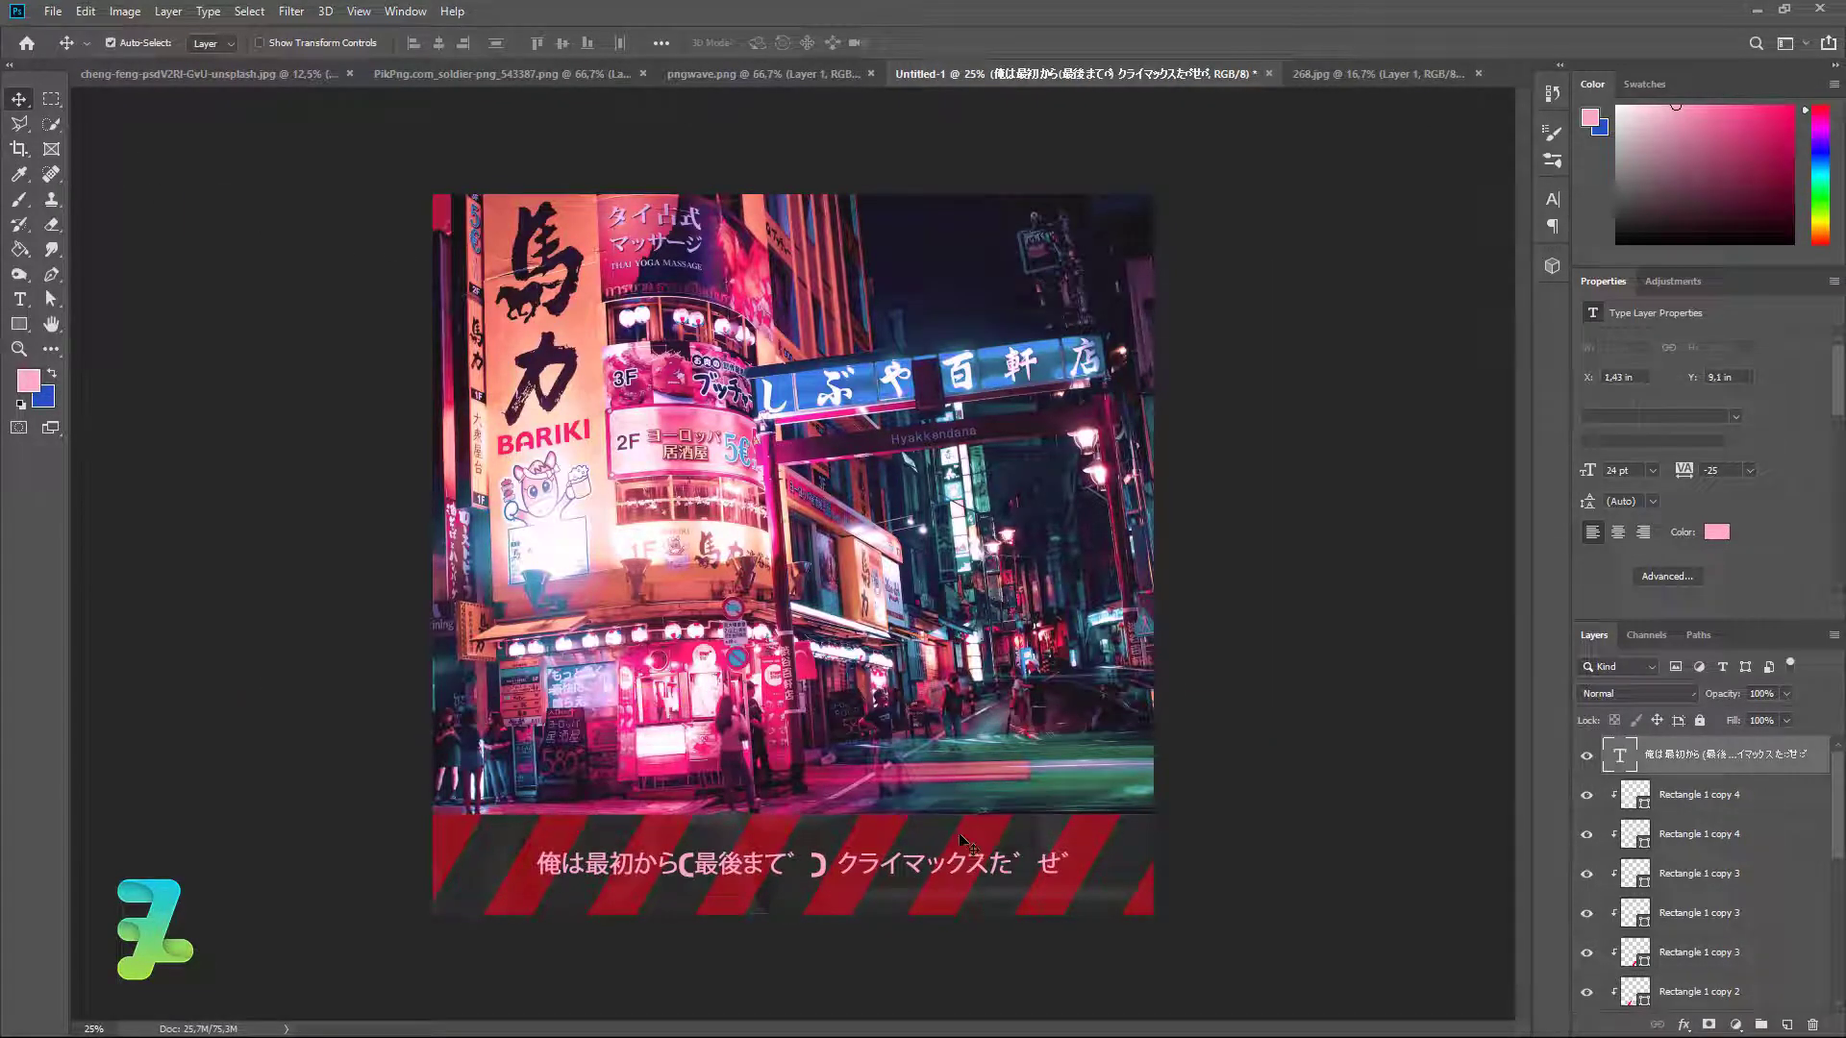
Enlarge the Japanese text proportionally to about 31 pt across the band.
{"action": "key", "text": "ctrl+t"}
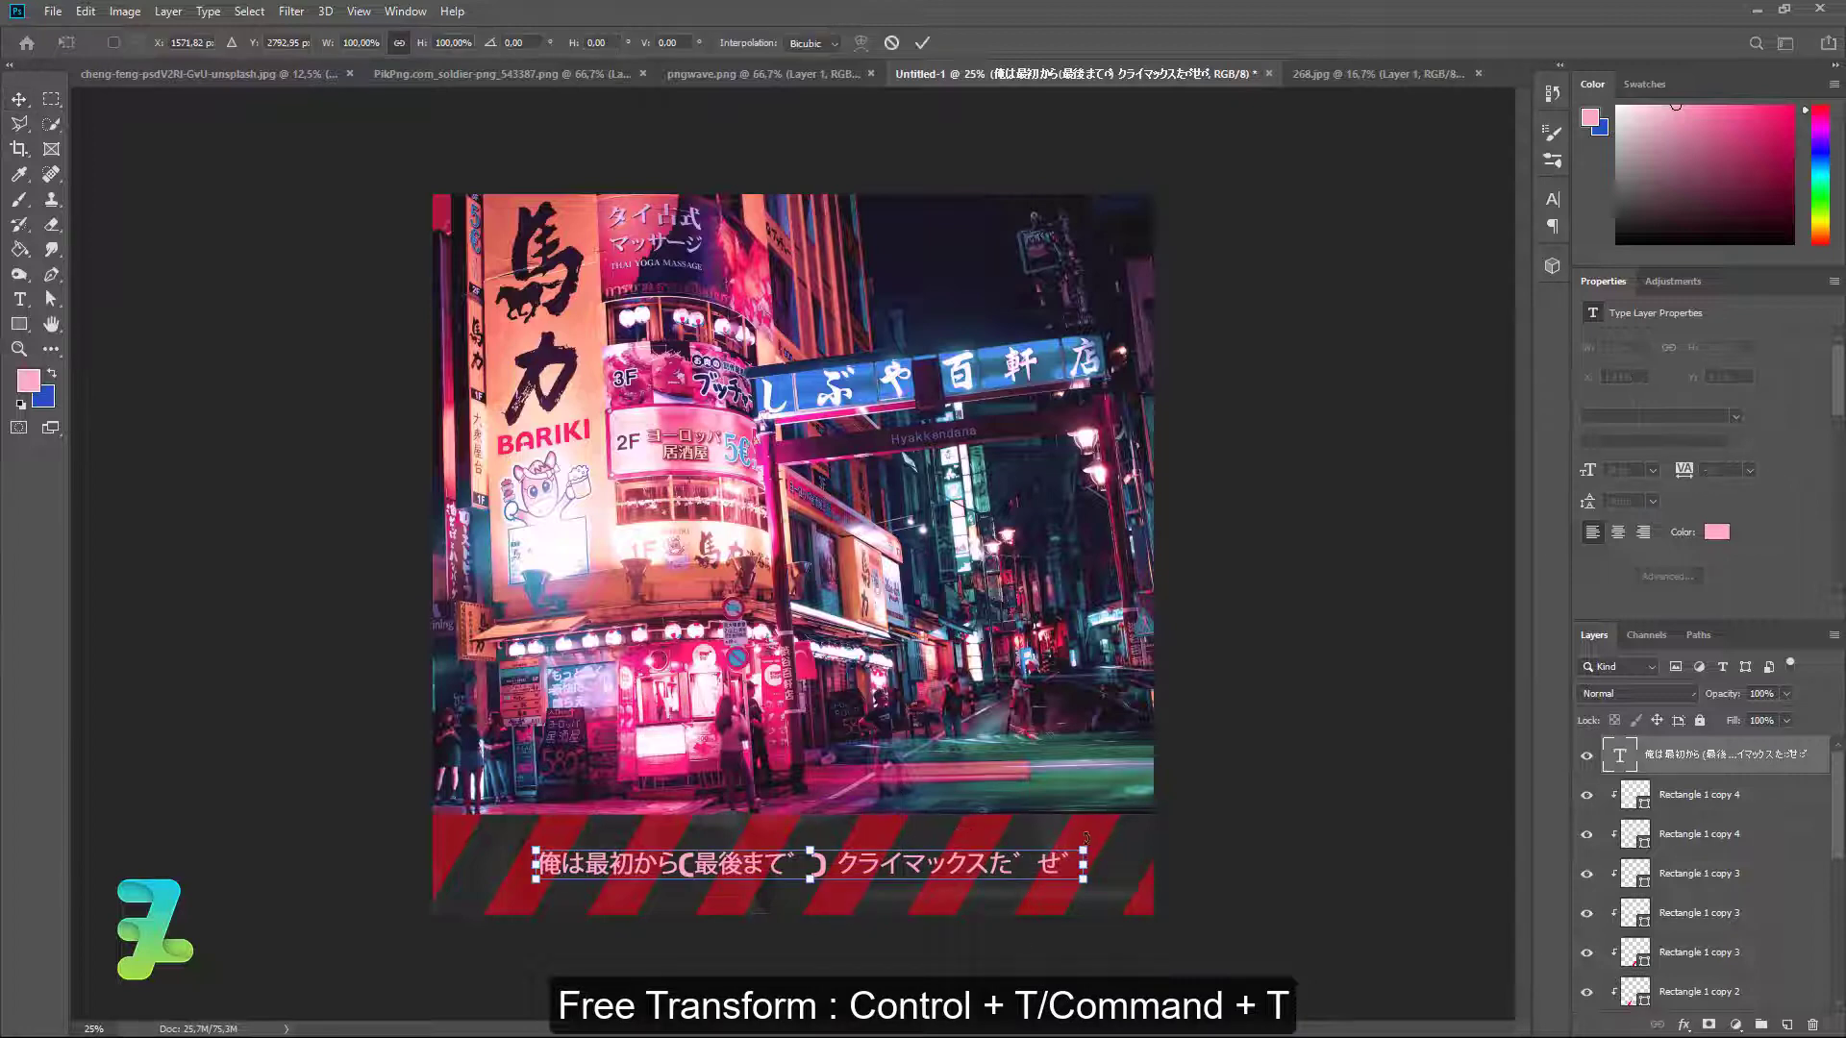
{"action": "left_click_drag", "start_coordinate": [1084, 848], "coordinate": [1135, 844]}
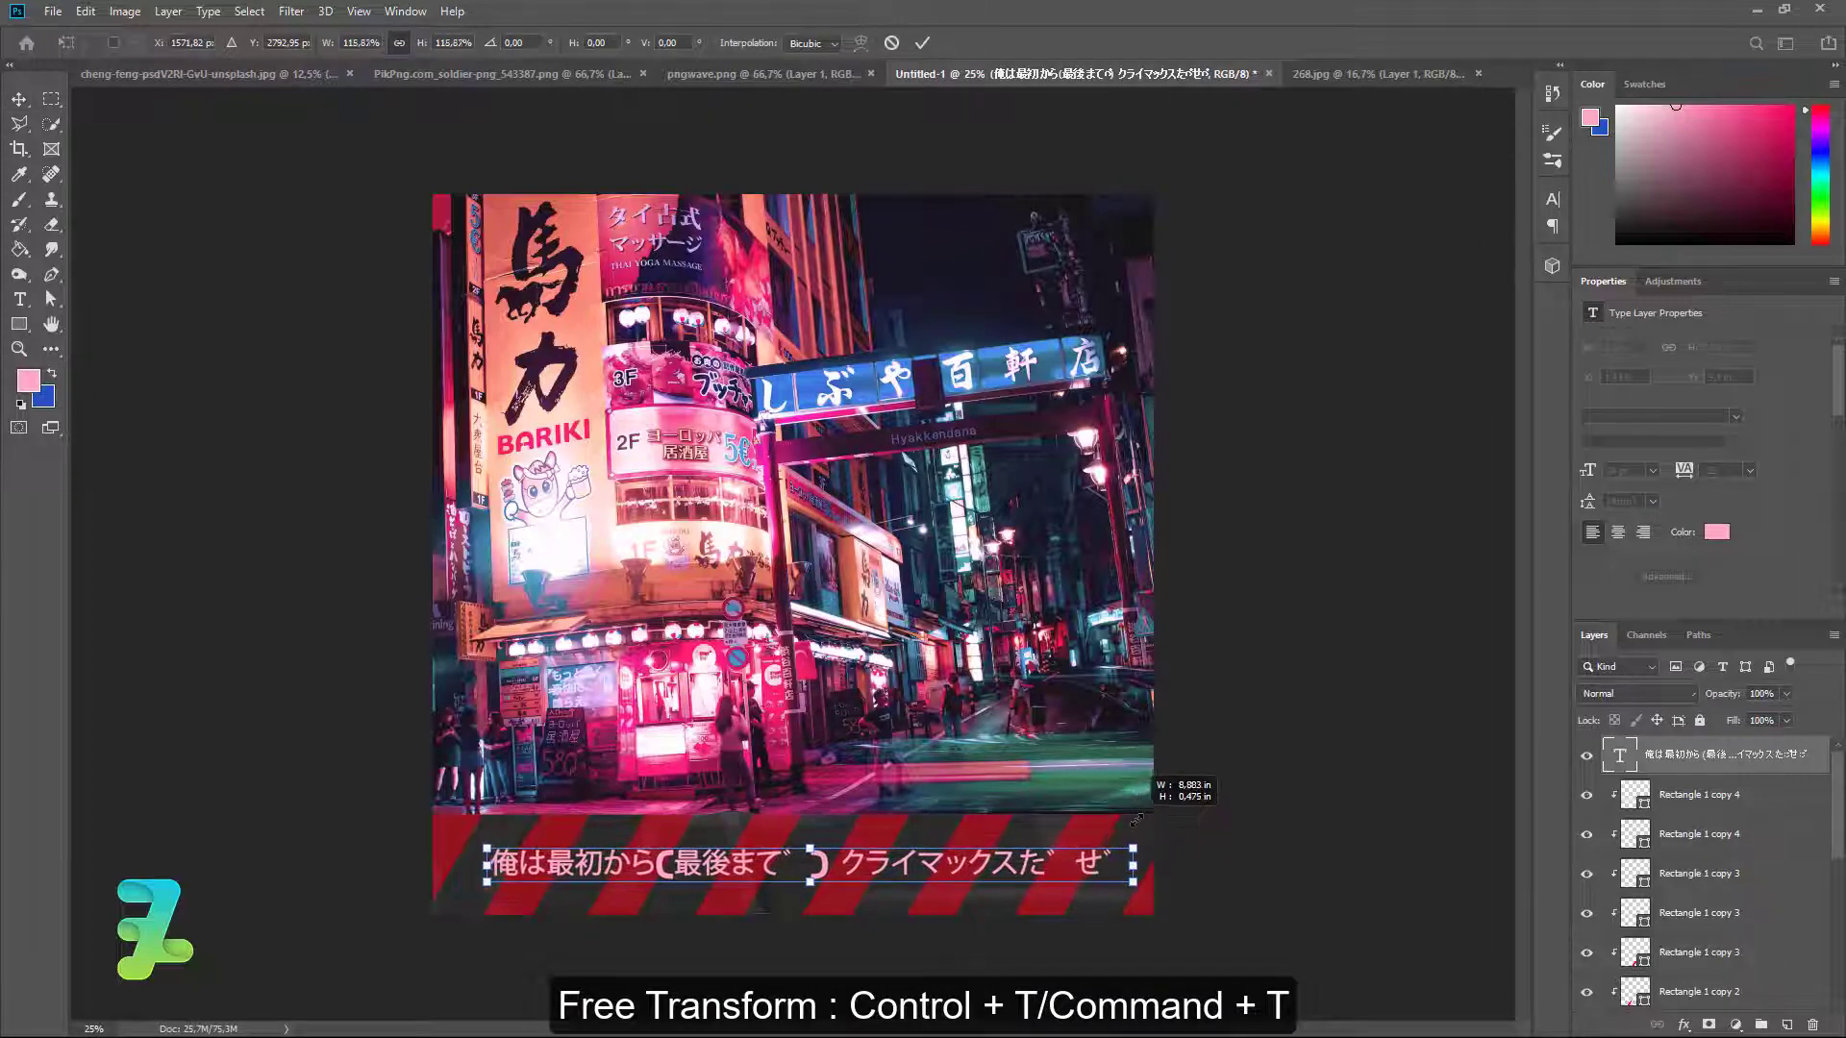
{"action": "left_click_drag", "start_coordinate": [482, 850], "coordinate": [451, 834]}
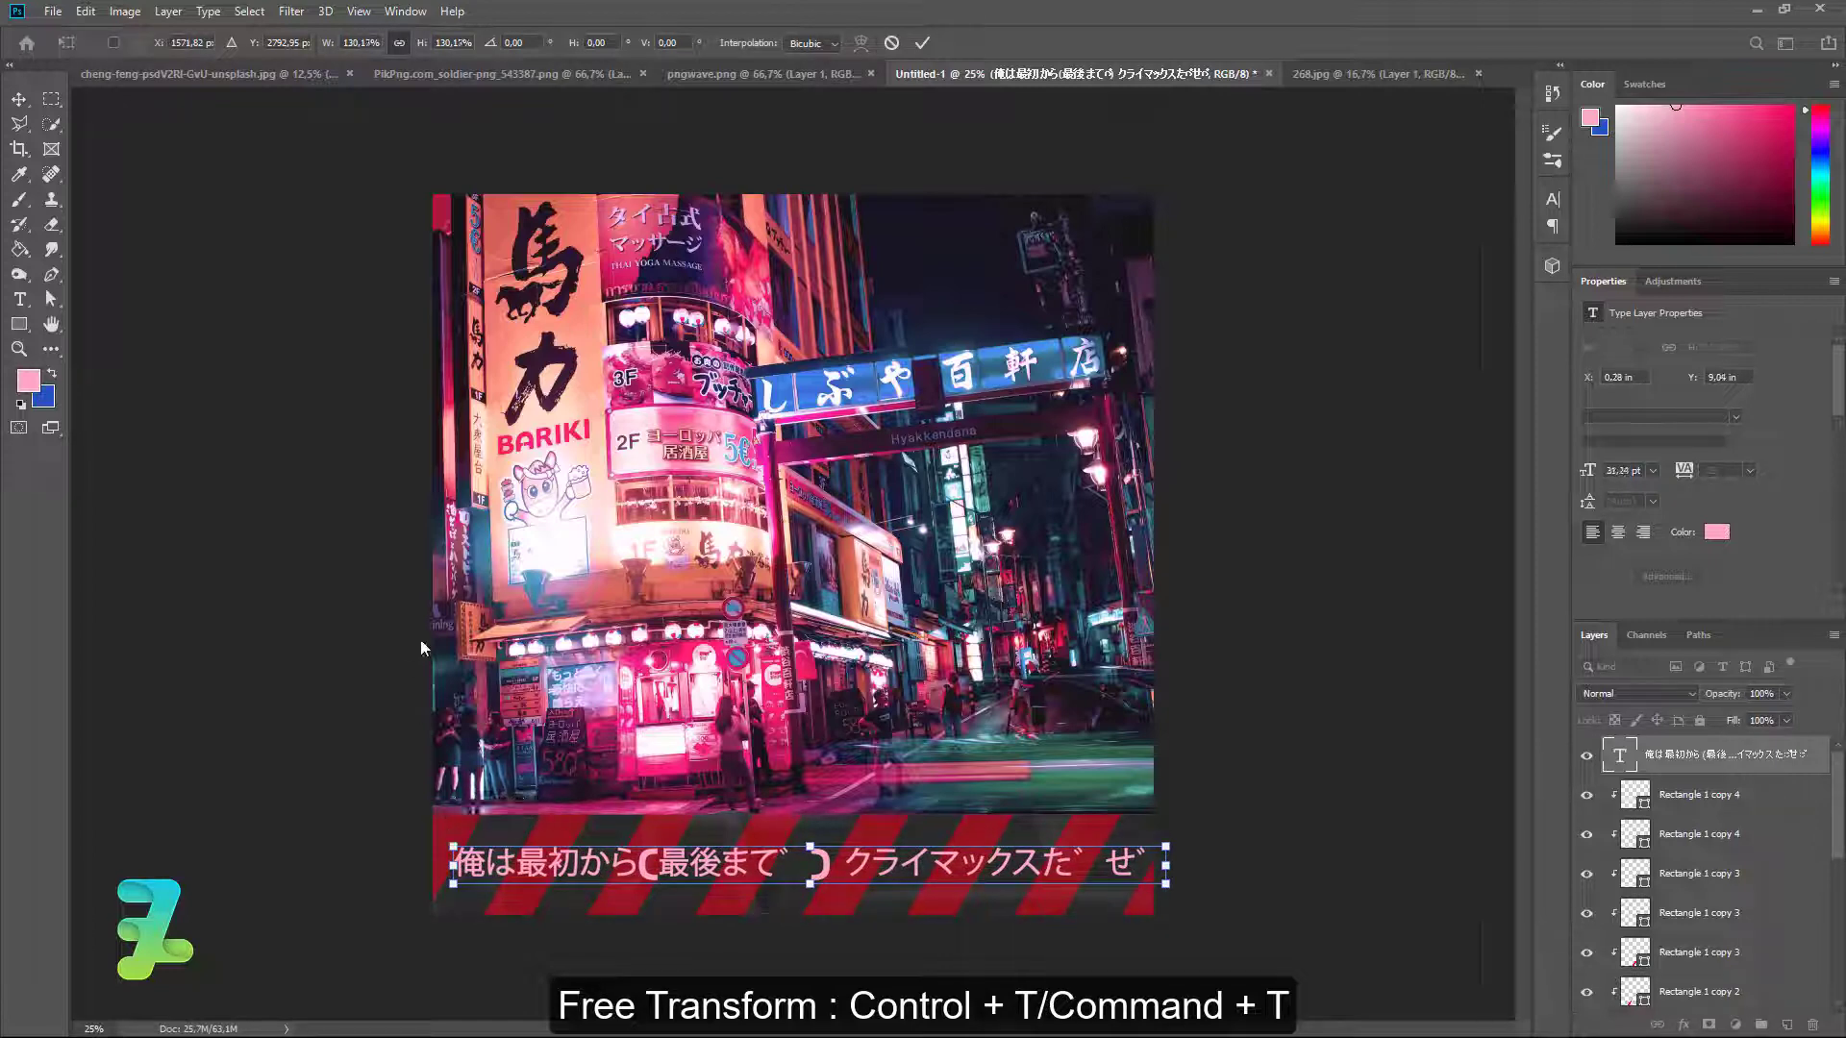
{"action": "key", "text": "Return"}
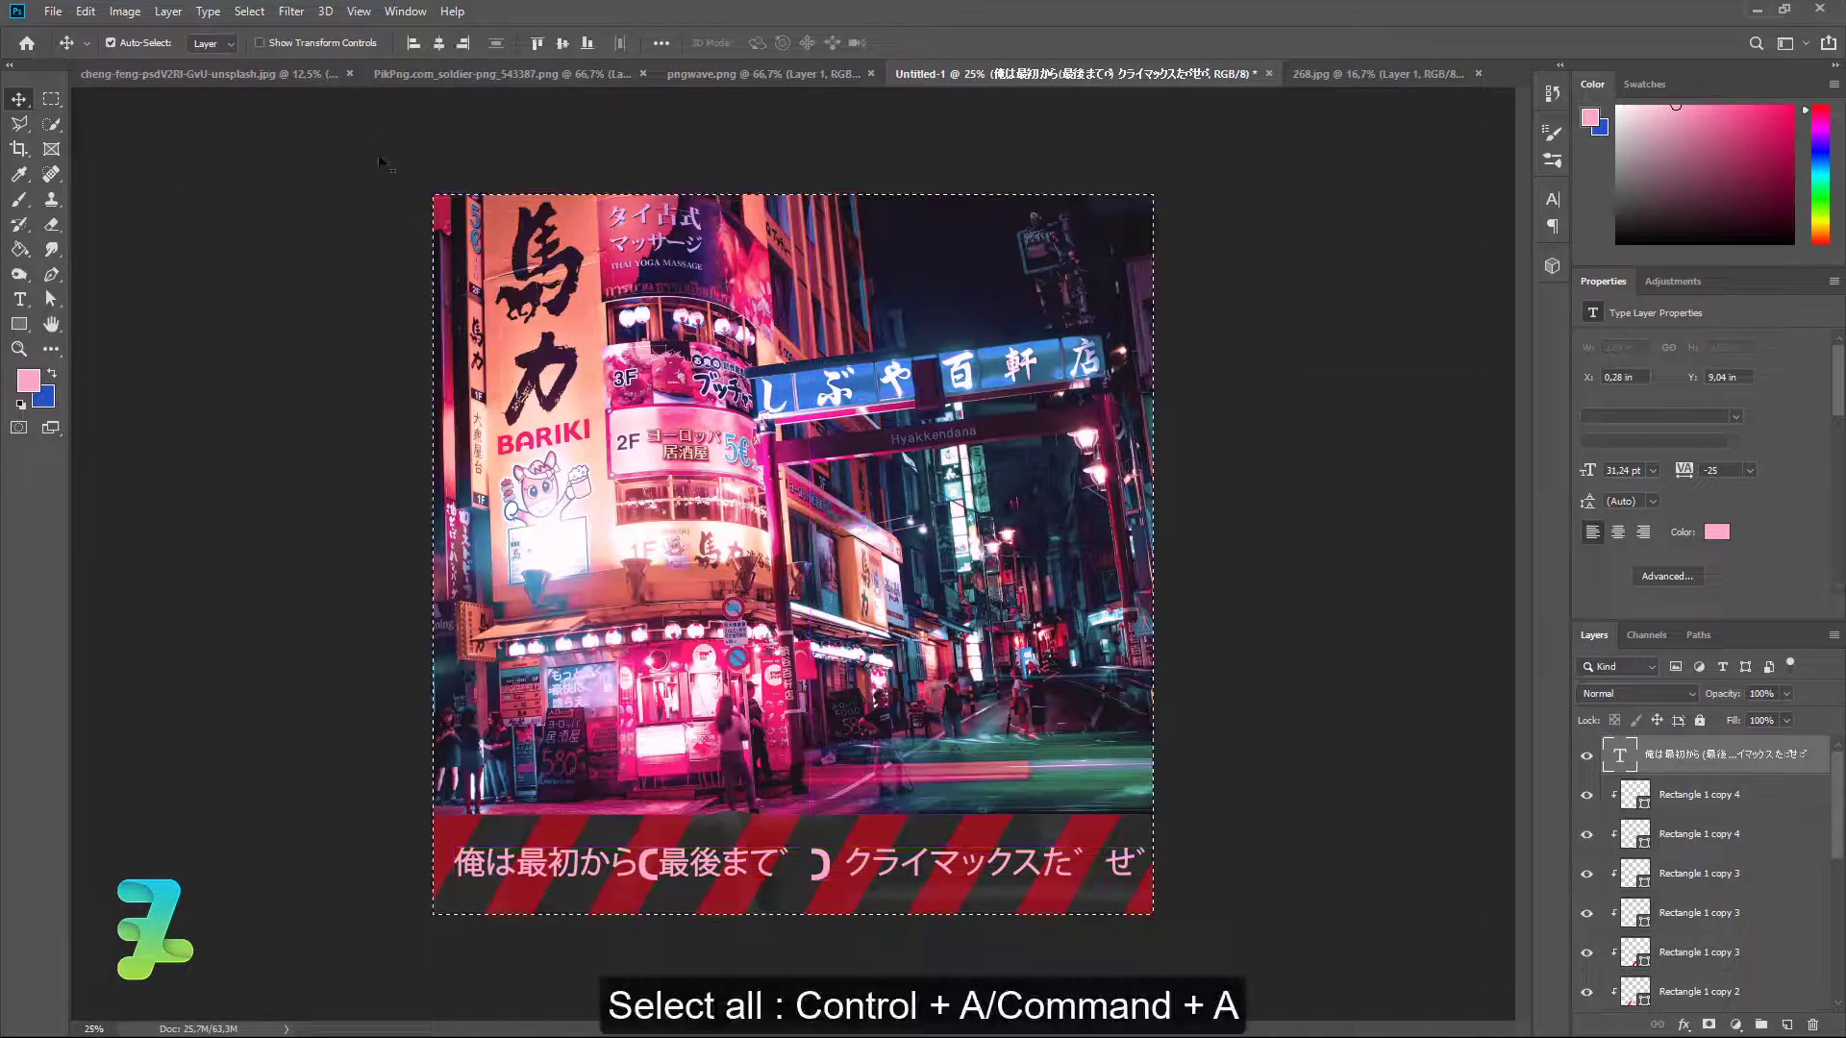
Centre the Japanese text horizontally on the canvas and the striped banner selection.
{"action": "key", "text": "ctrl+a"}
{"action": "left_click", "coordinate": [430, 44]}
{"action": "key", "text": "ctrl+d"}
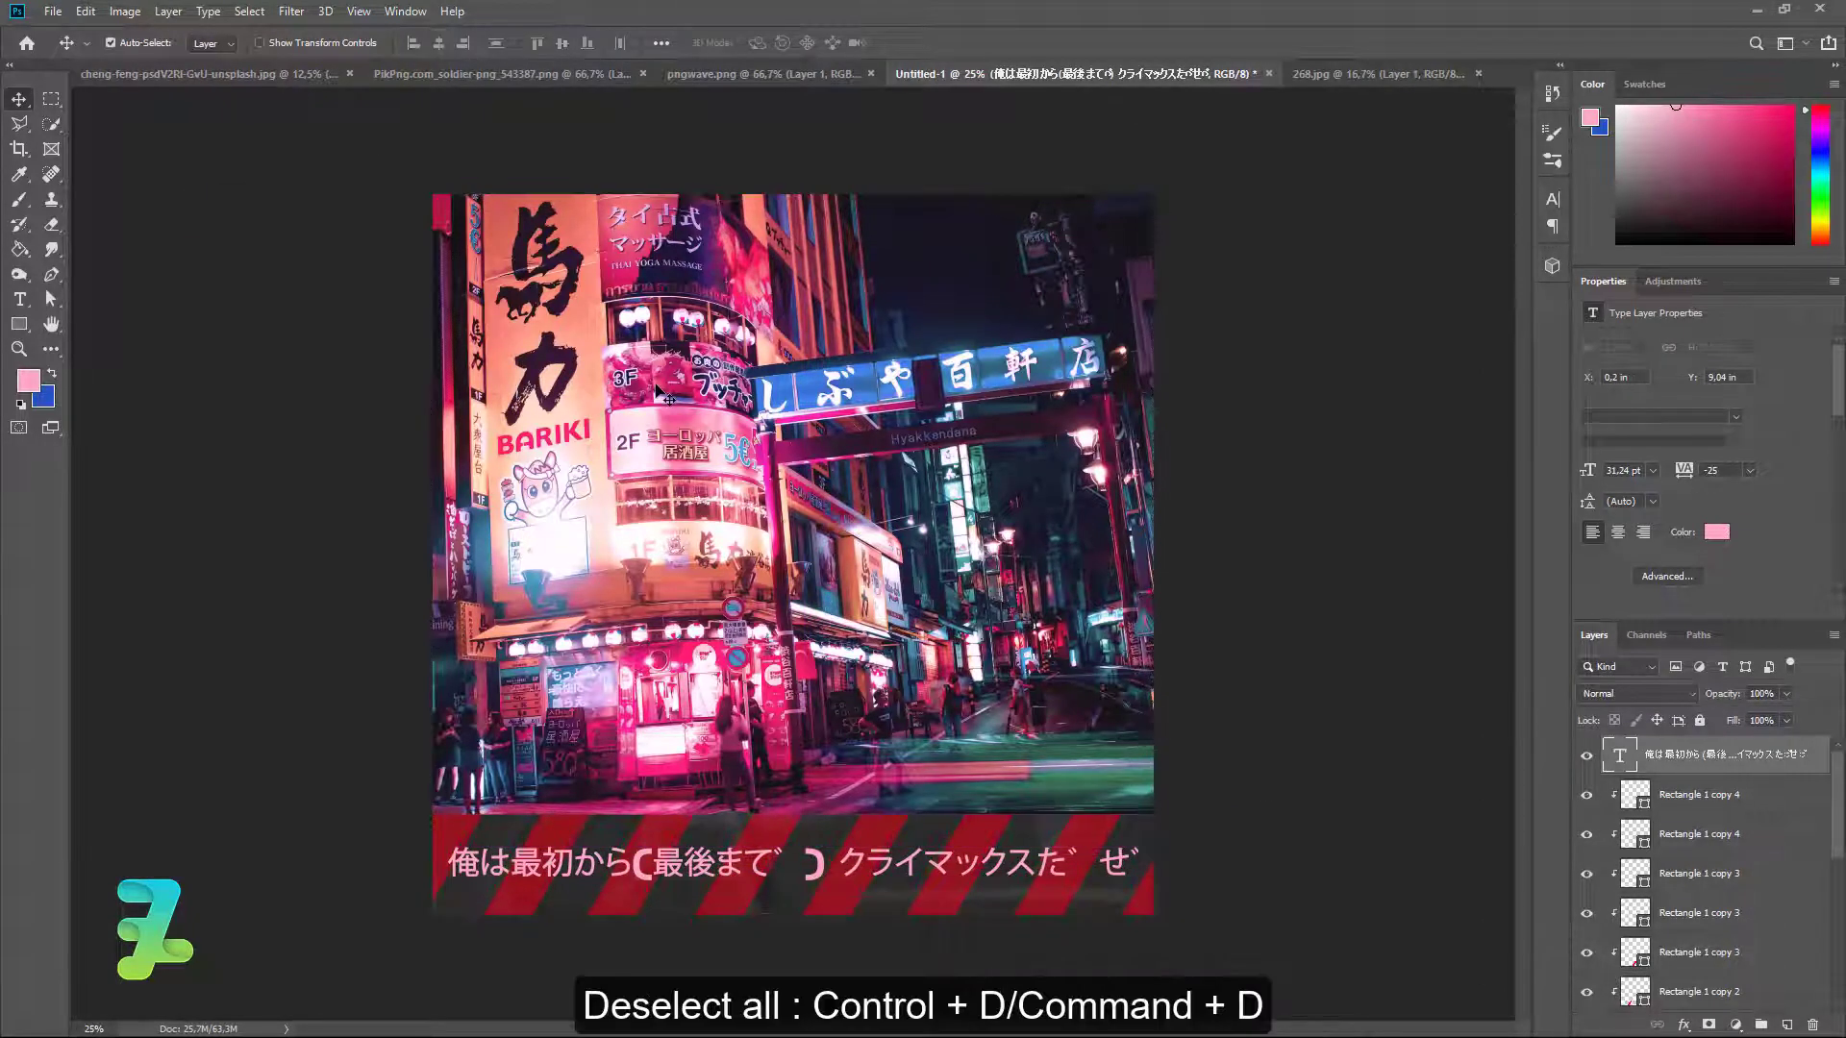
{"action": "scroll", "coordinate": [1634, 913], "scroll_direction": "down", "scroll_amount": 3}
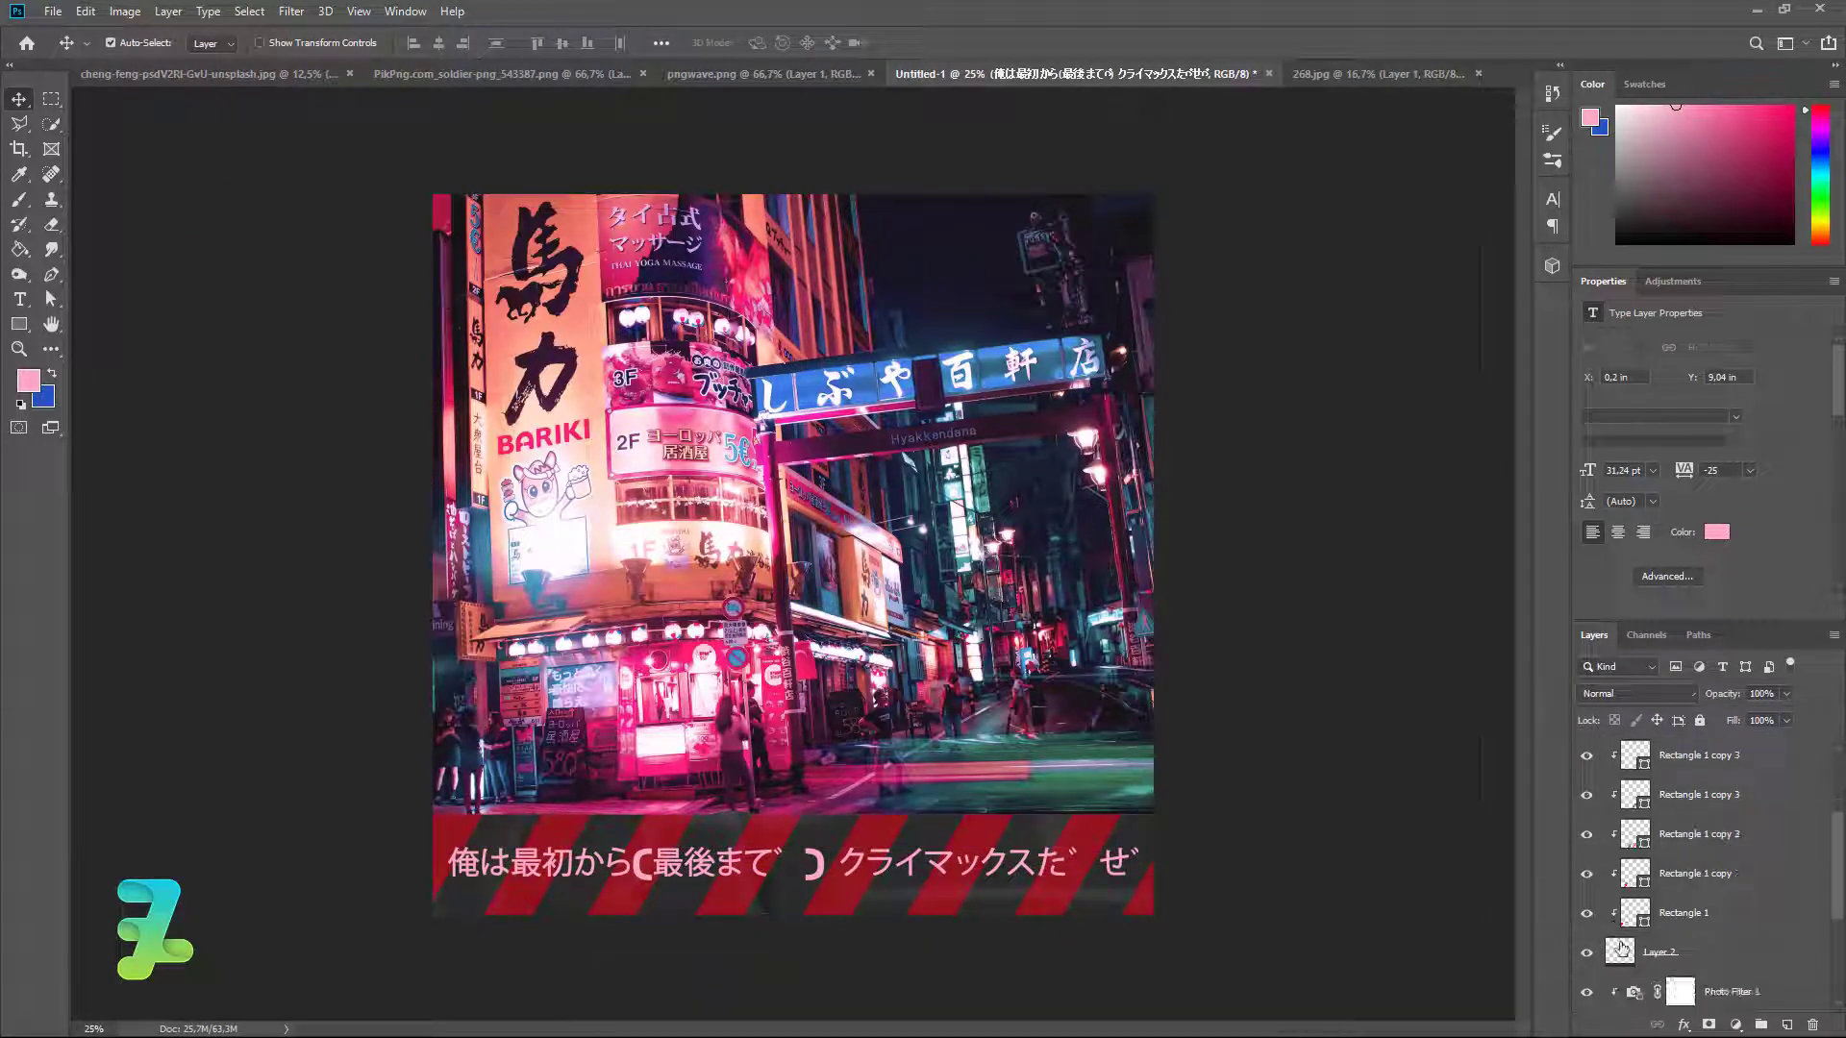
{"action": "left_click", "coordinate": [1619, 951], "text": "ctrl"}
{"action": "scroll", "coordinate": [1634, 865], "scroll_direction": "up", "scroll_amount": 3}
{"action": "left_click", "coordinate": [1721, 755]}
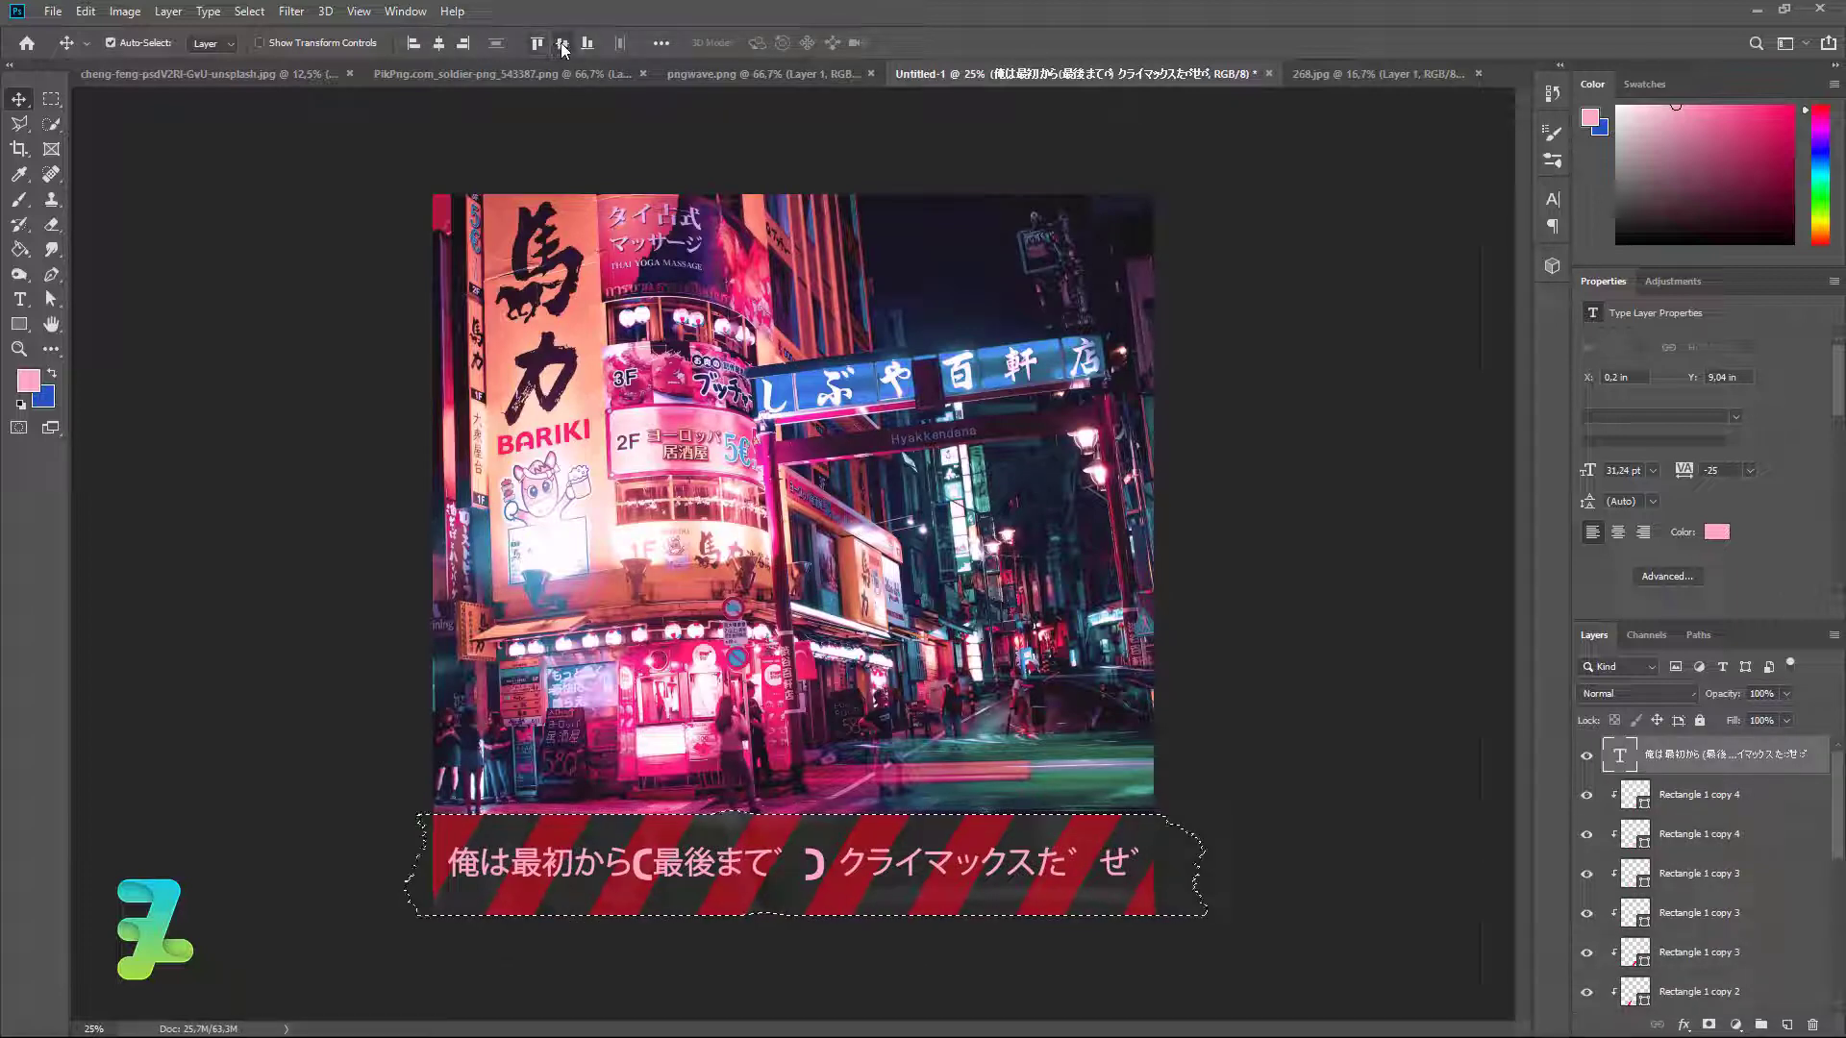
{"action": "key", "text": "ctrl+d"}
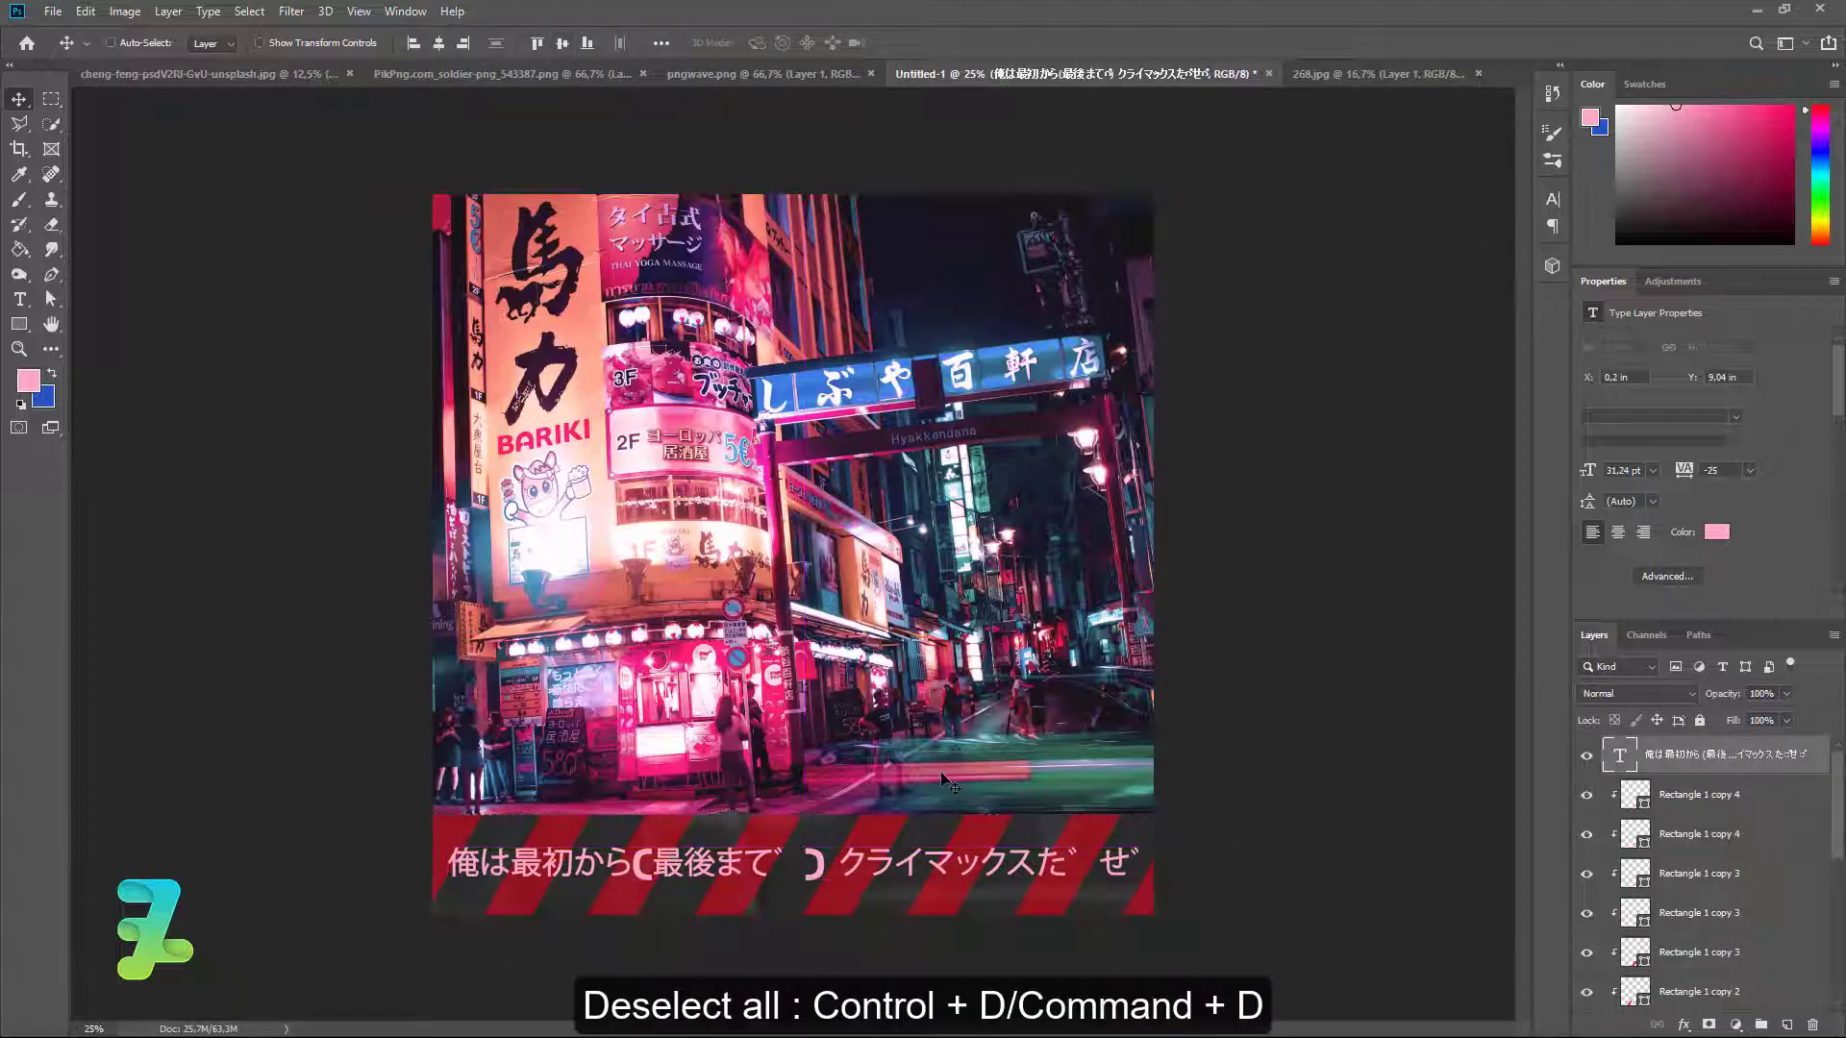
{"action": "key", "text": "ctrl"}
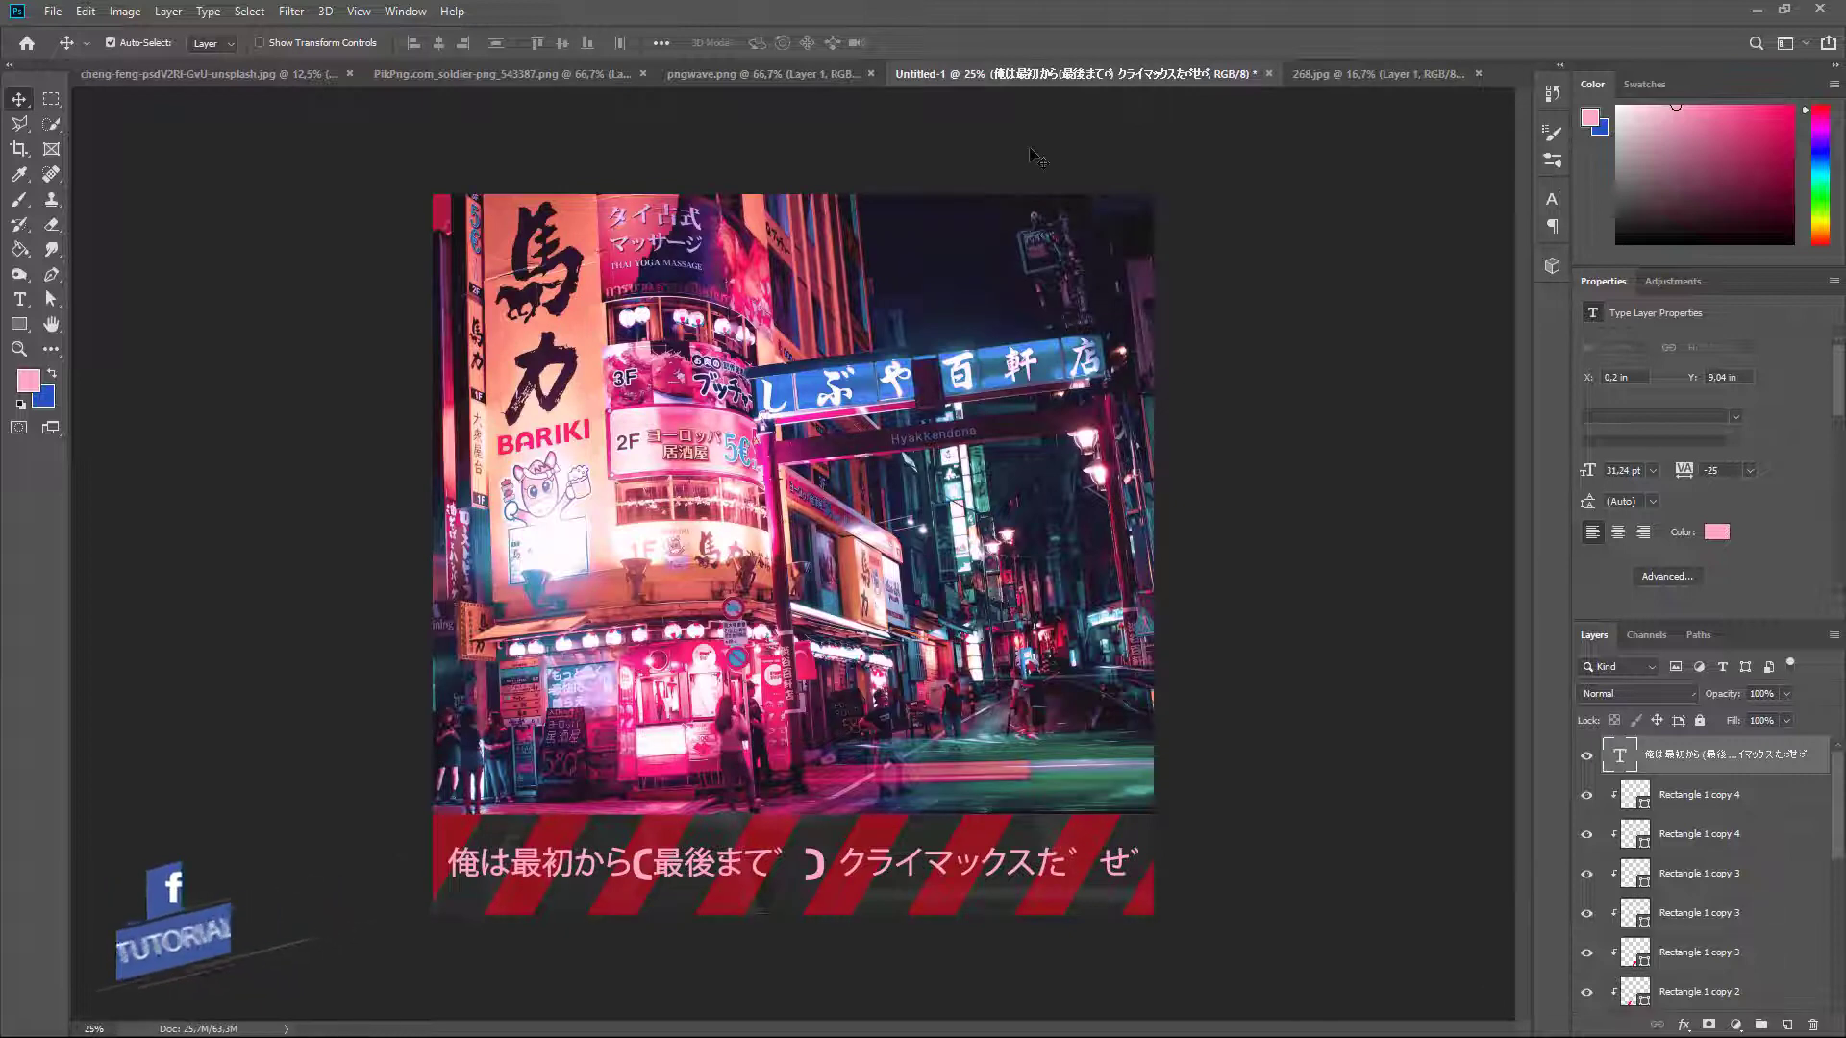
Copy the soldier image into the street poster from its floating window.
{"action": "left_click", "coordinate": [486, 74]}
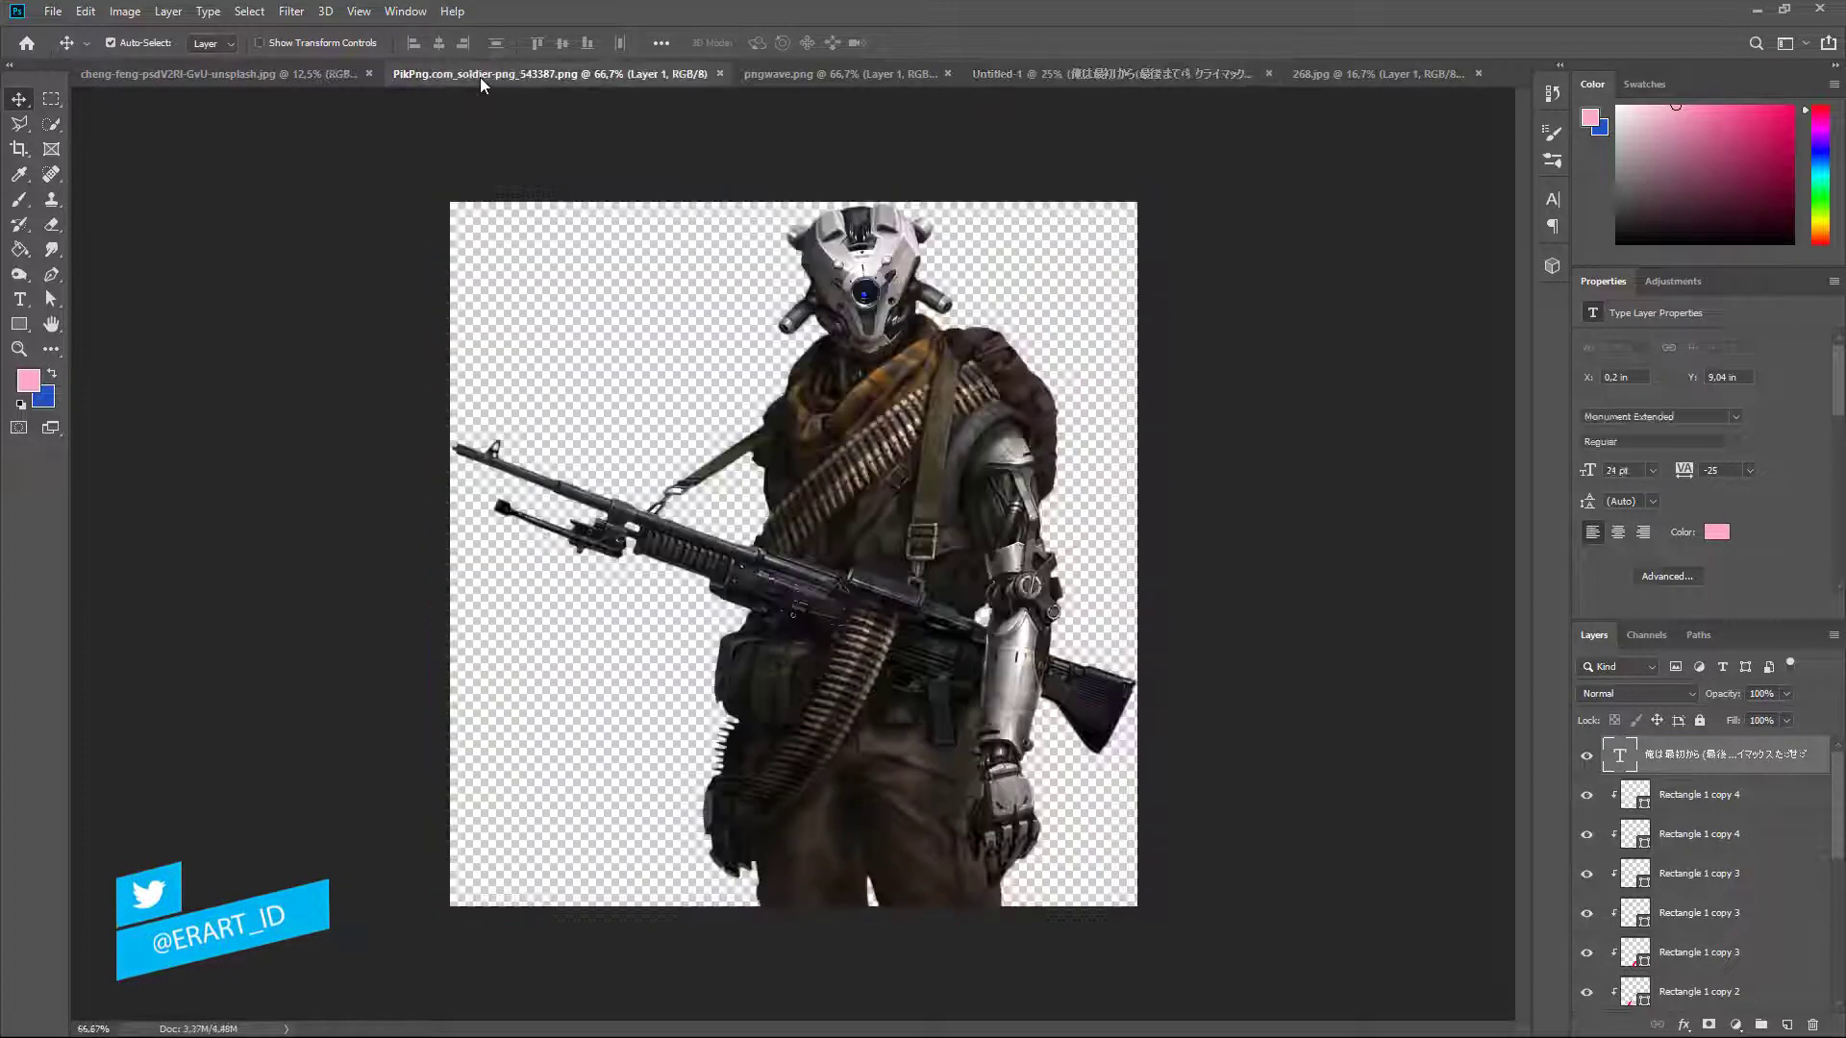
{"action": "right_click", "coordinate": [483, 77]}
{"action": "left_click", "coordinate": [524, 154]}
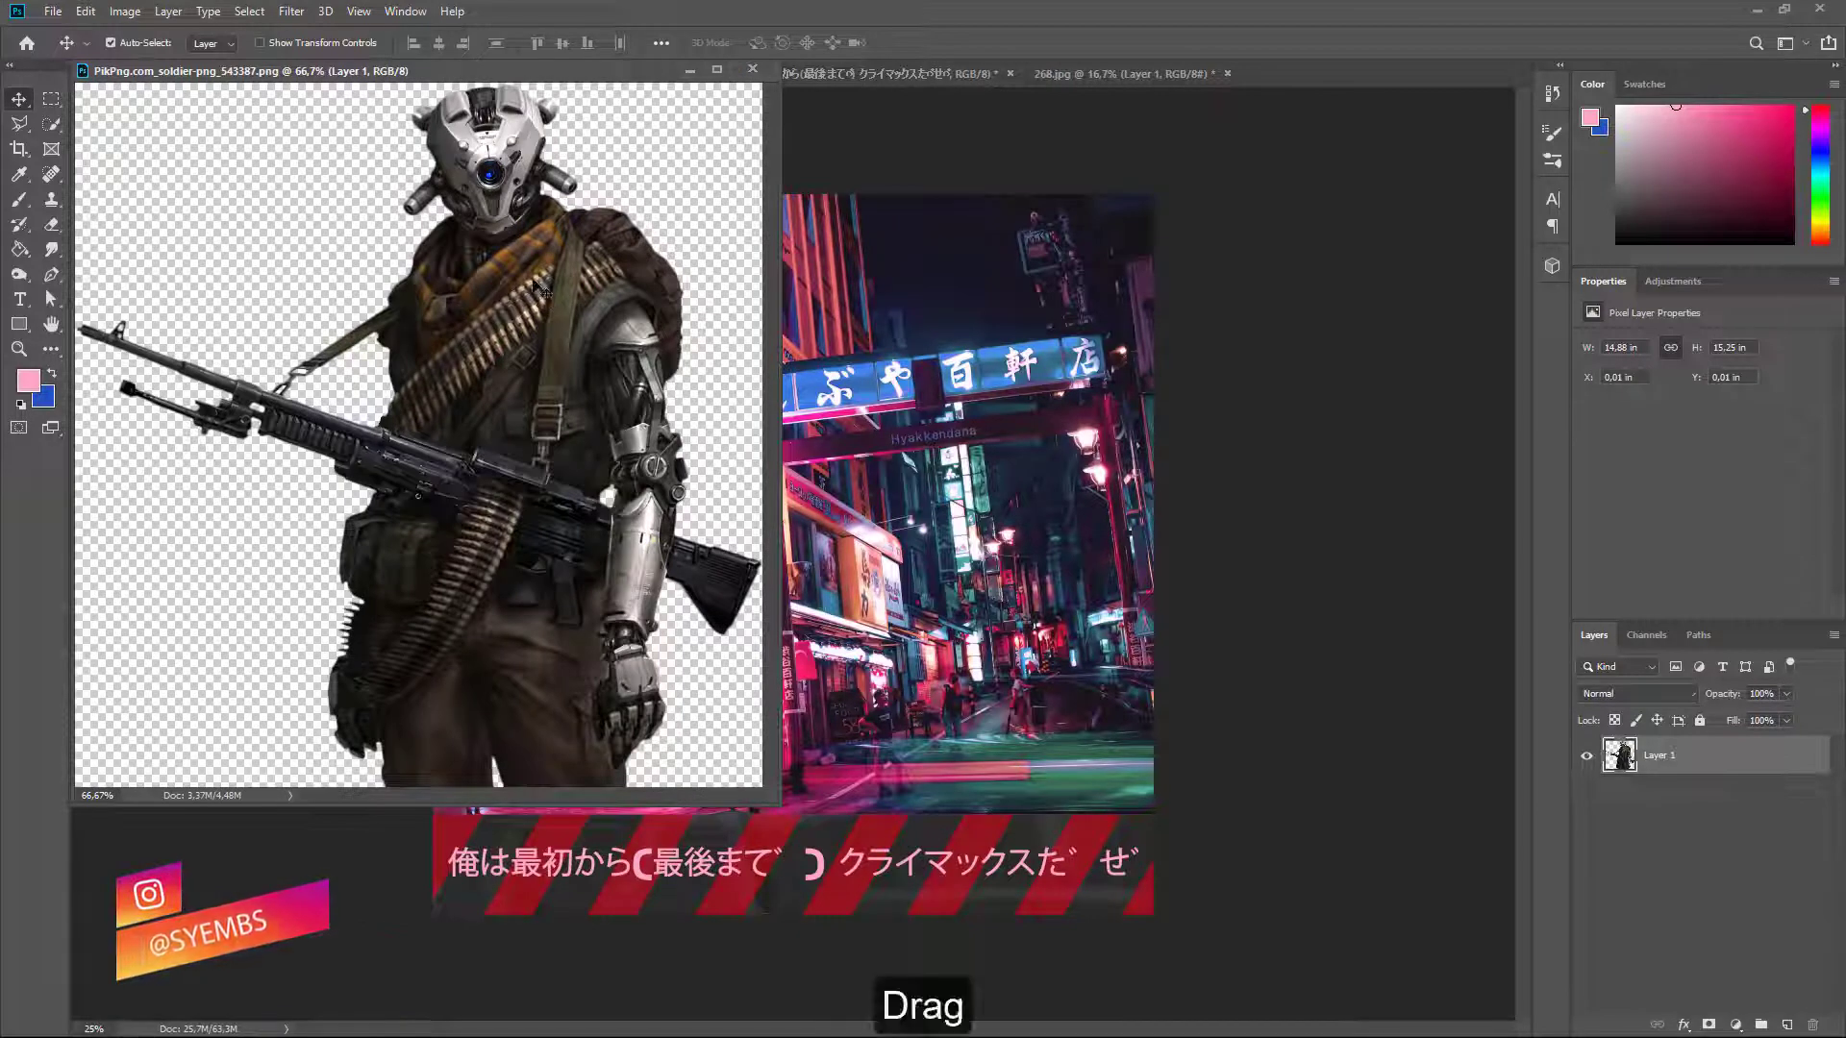
{"action": "left_click_drag", "start_coordinate": [544, 296], "coordinate": [841, 414]}
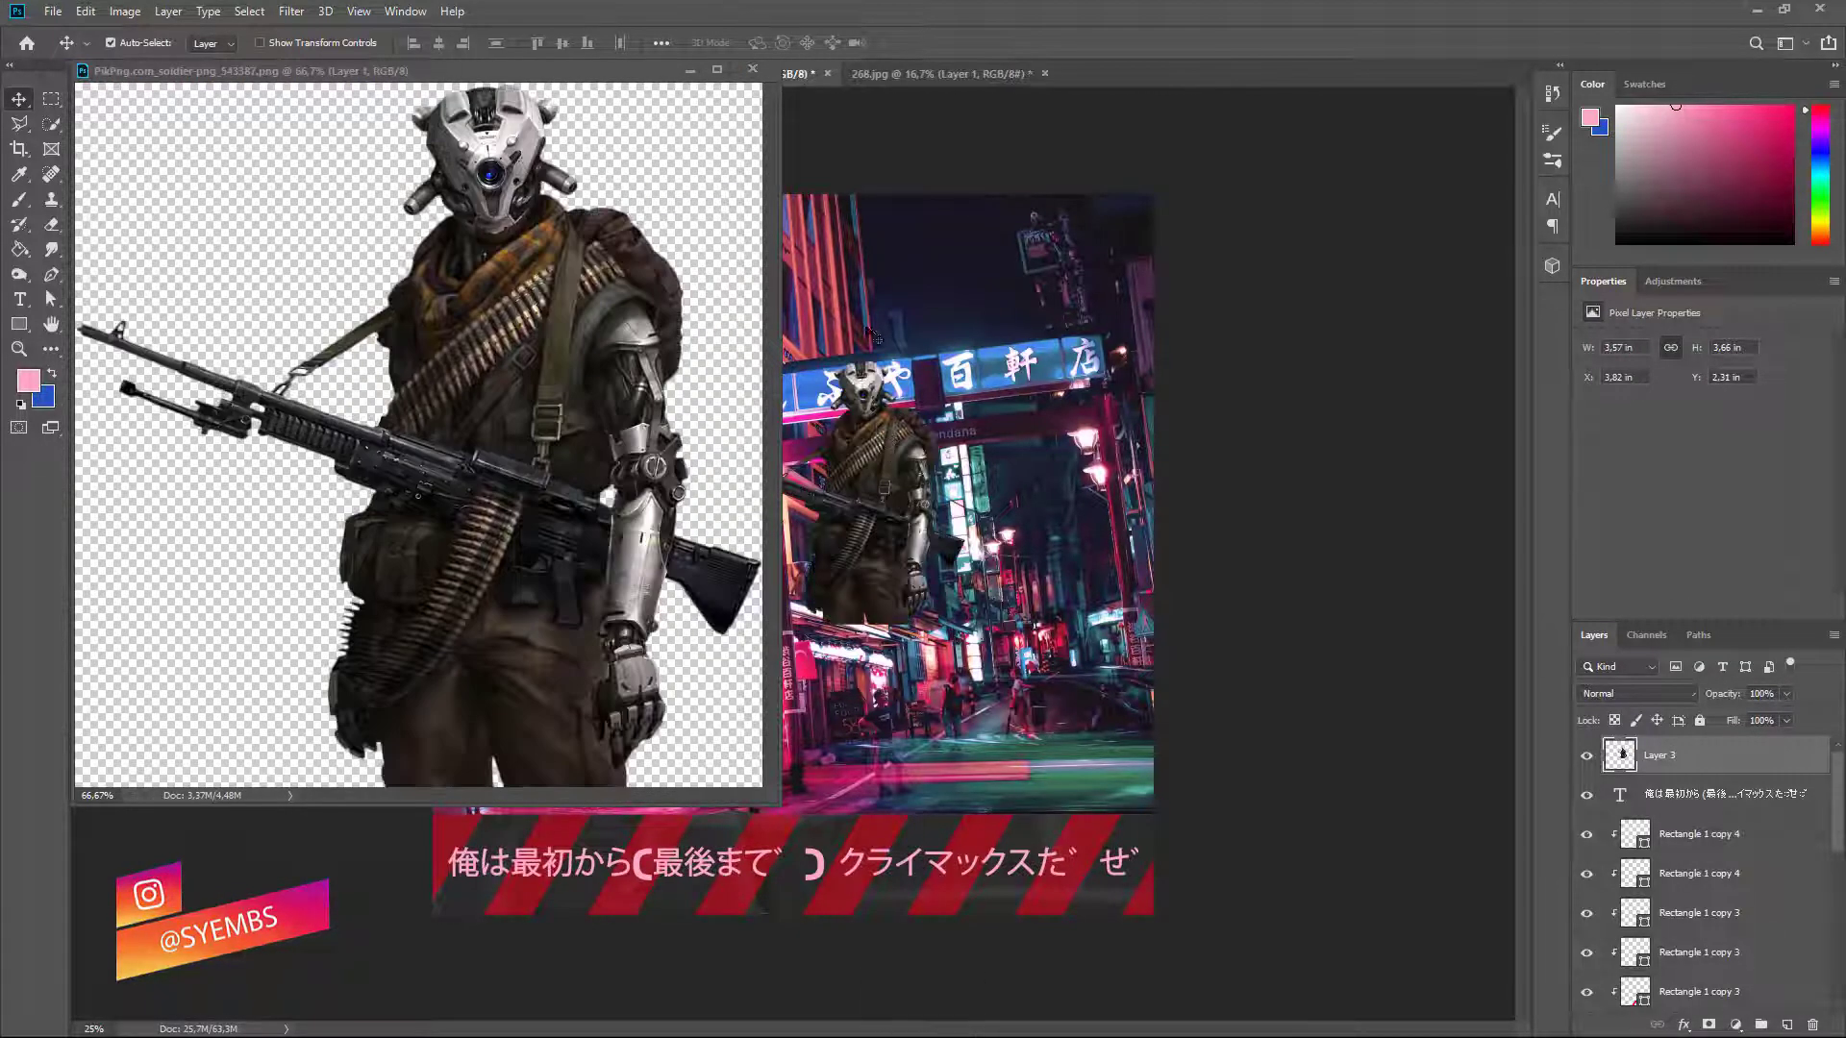
{"action": "left_click", "coordinate": [752, 69]}
{"action": "mouse_move", "coordinate": [870, 519]}
{"action": "left_mouse_down"}
{"action": "mouse_move", "coordinate": [788, 677]}
{"action": "mouse_move", "coordinate": [806, 665]}
{"action": "left_mouse_up"}
Place the soldier layer above Photo Filter 1 and scale it to about 242%.
{"action": "left_click_drag", "start_coordinate": [1619, 752], "coordinate": [1738, 1031]}
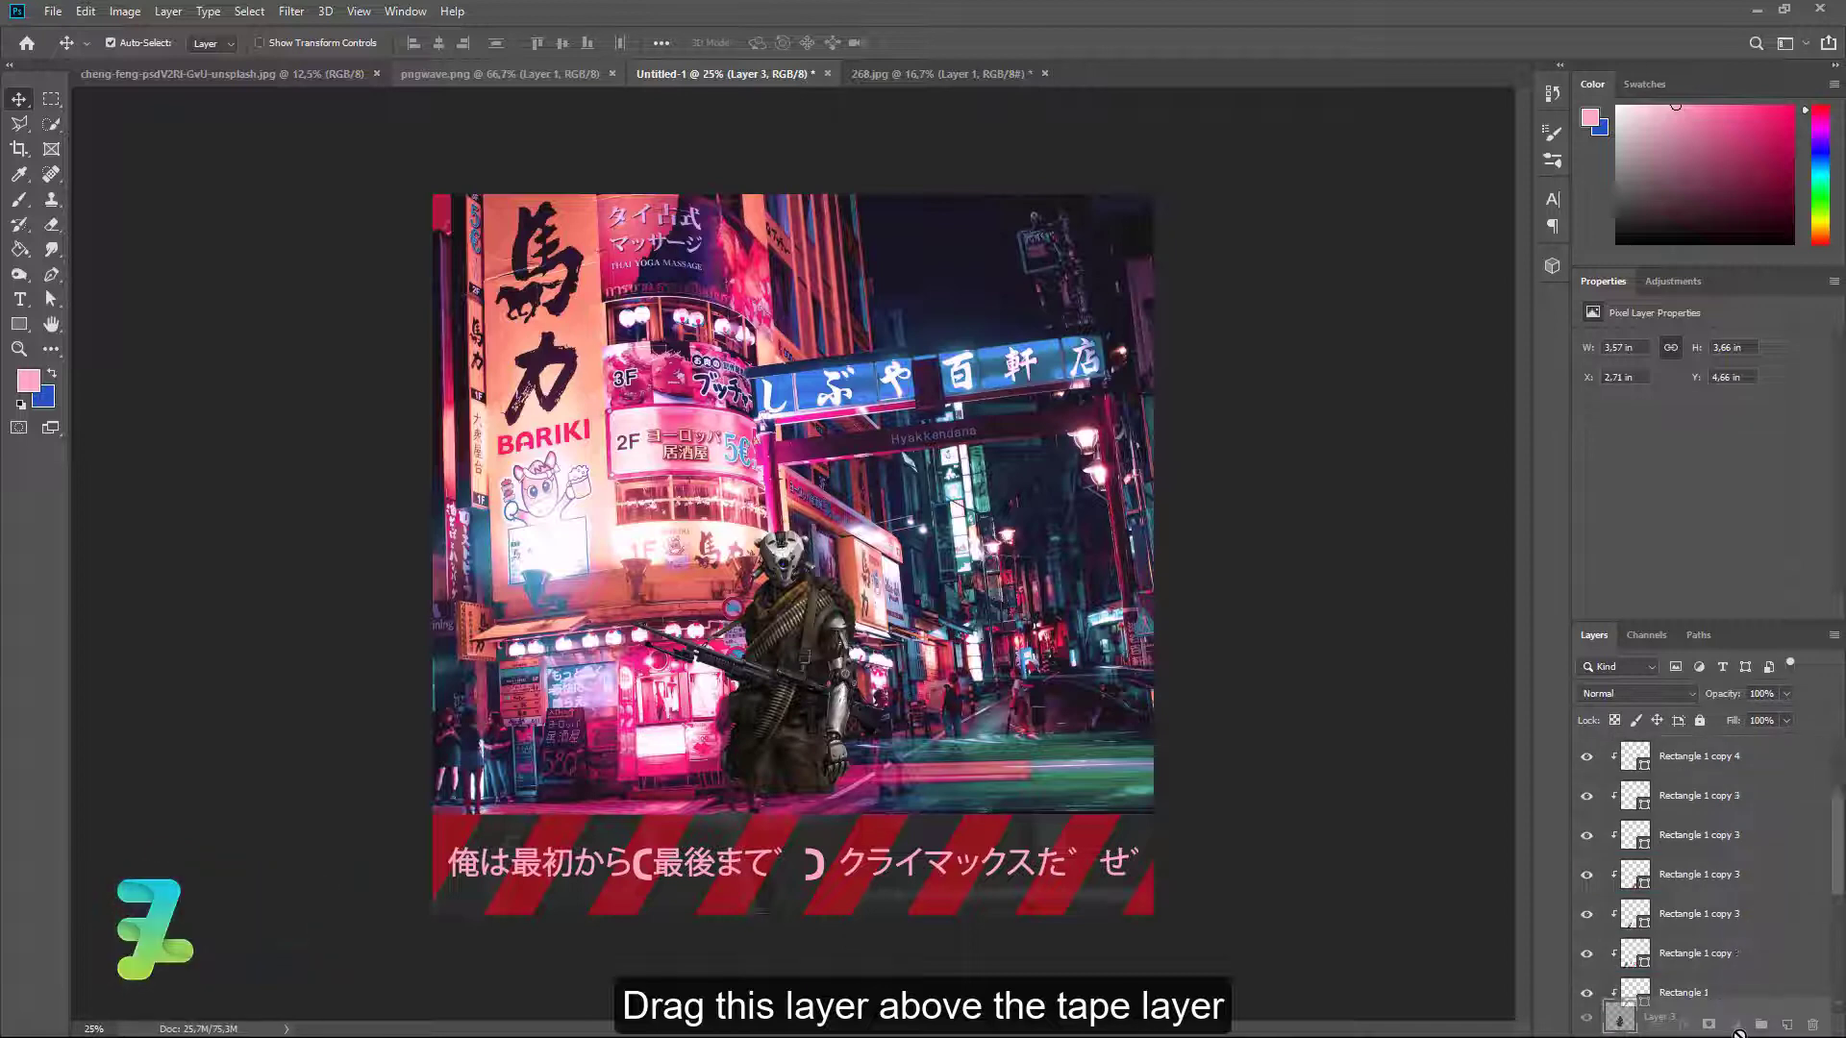
{"action": "left_click_drag", "start_coordinate": [1738, 1031], "coordinate": [1742, 860]}
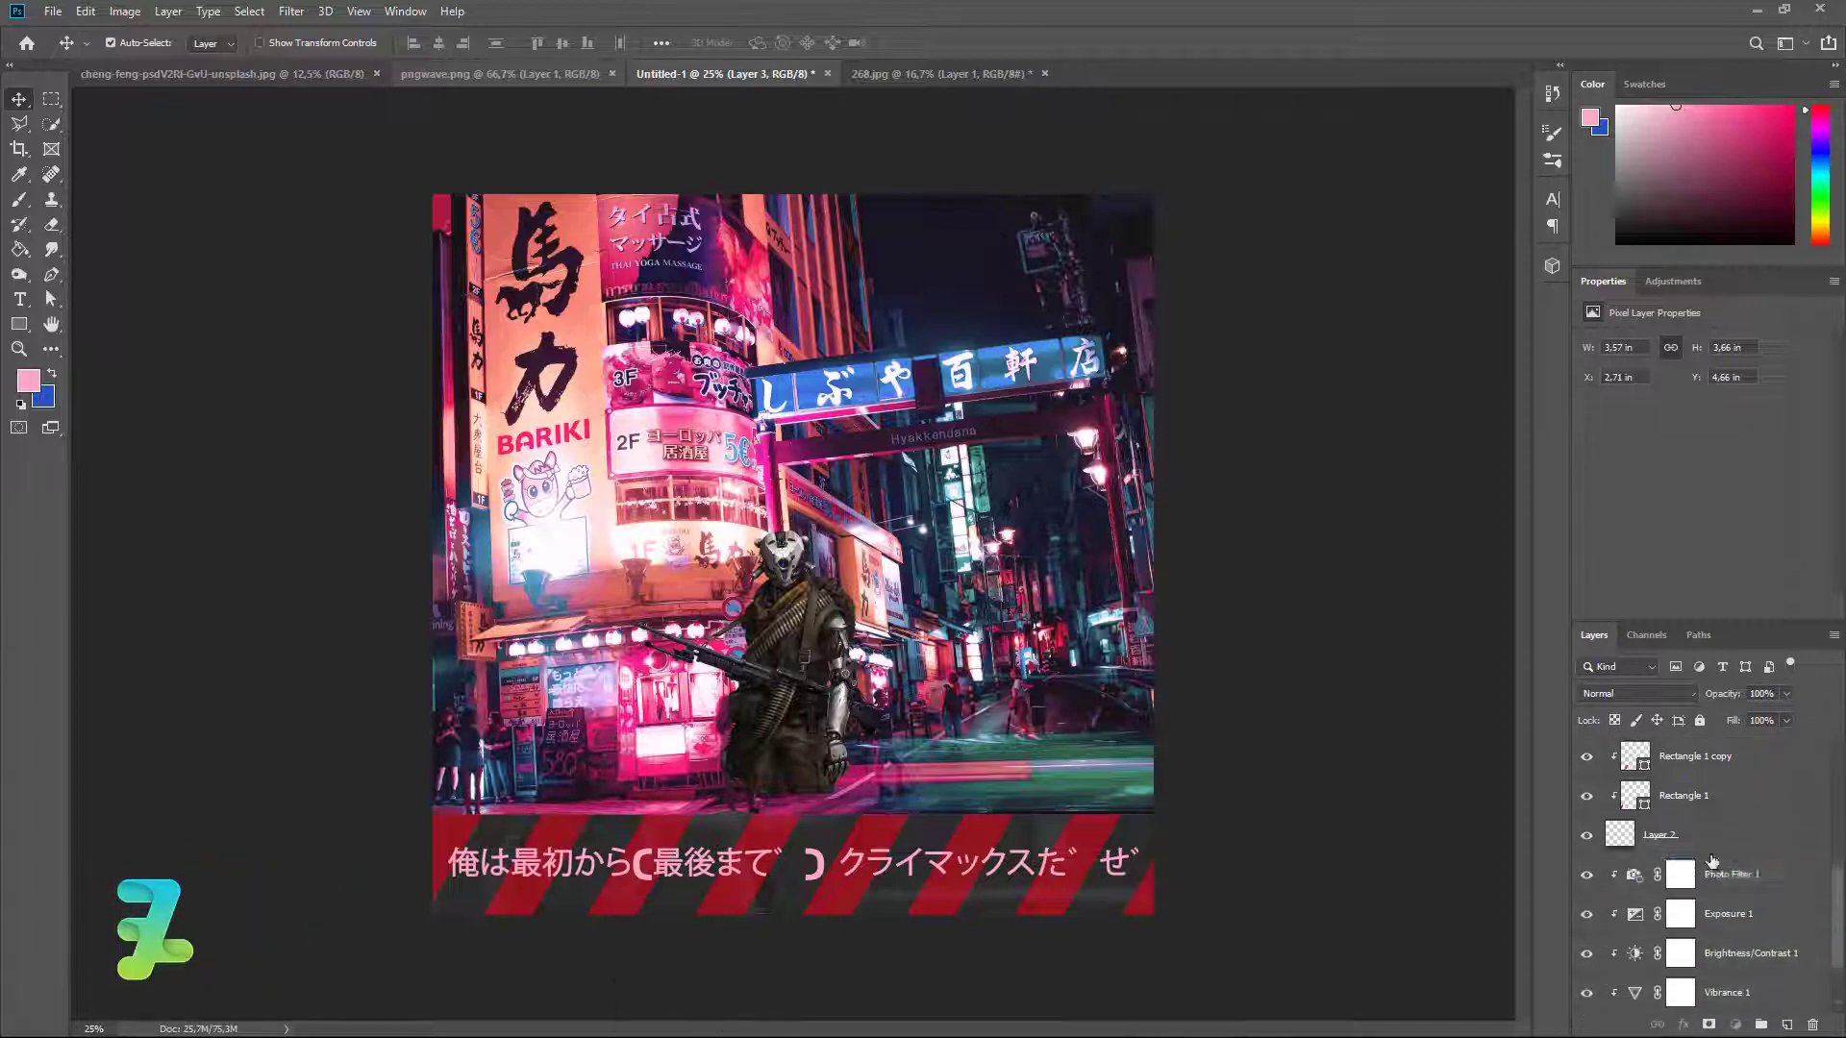
{"action": "left_click_drag", "start_coordinate": [830, 711], "coordinate": [837, 750]}
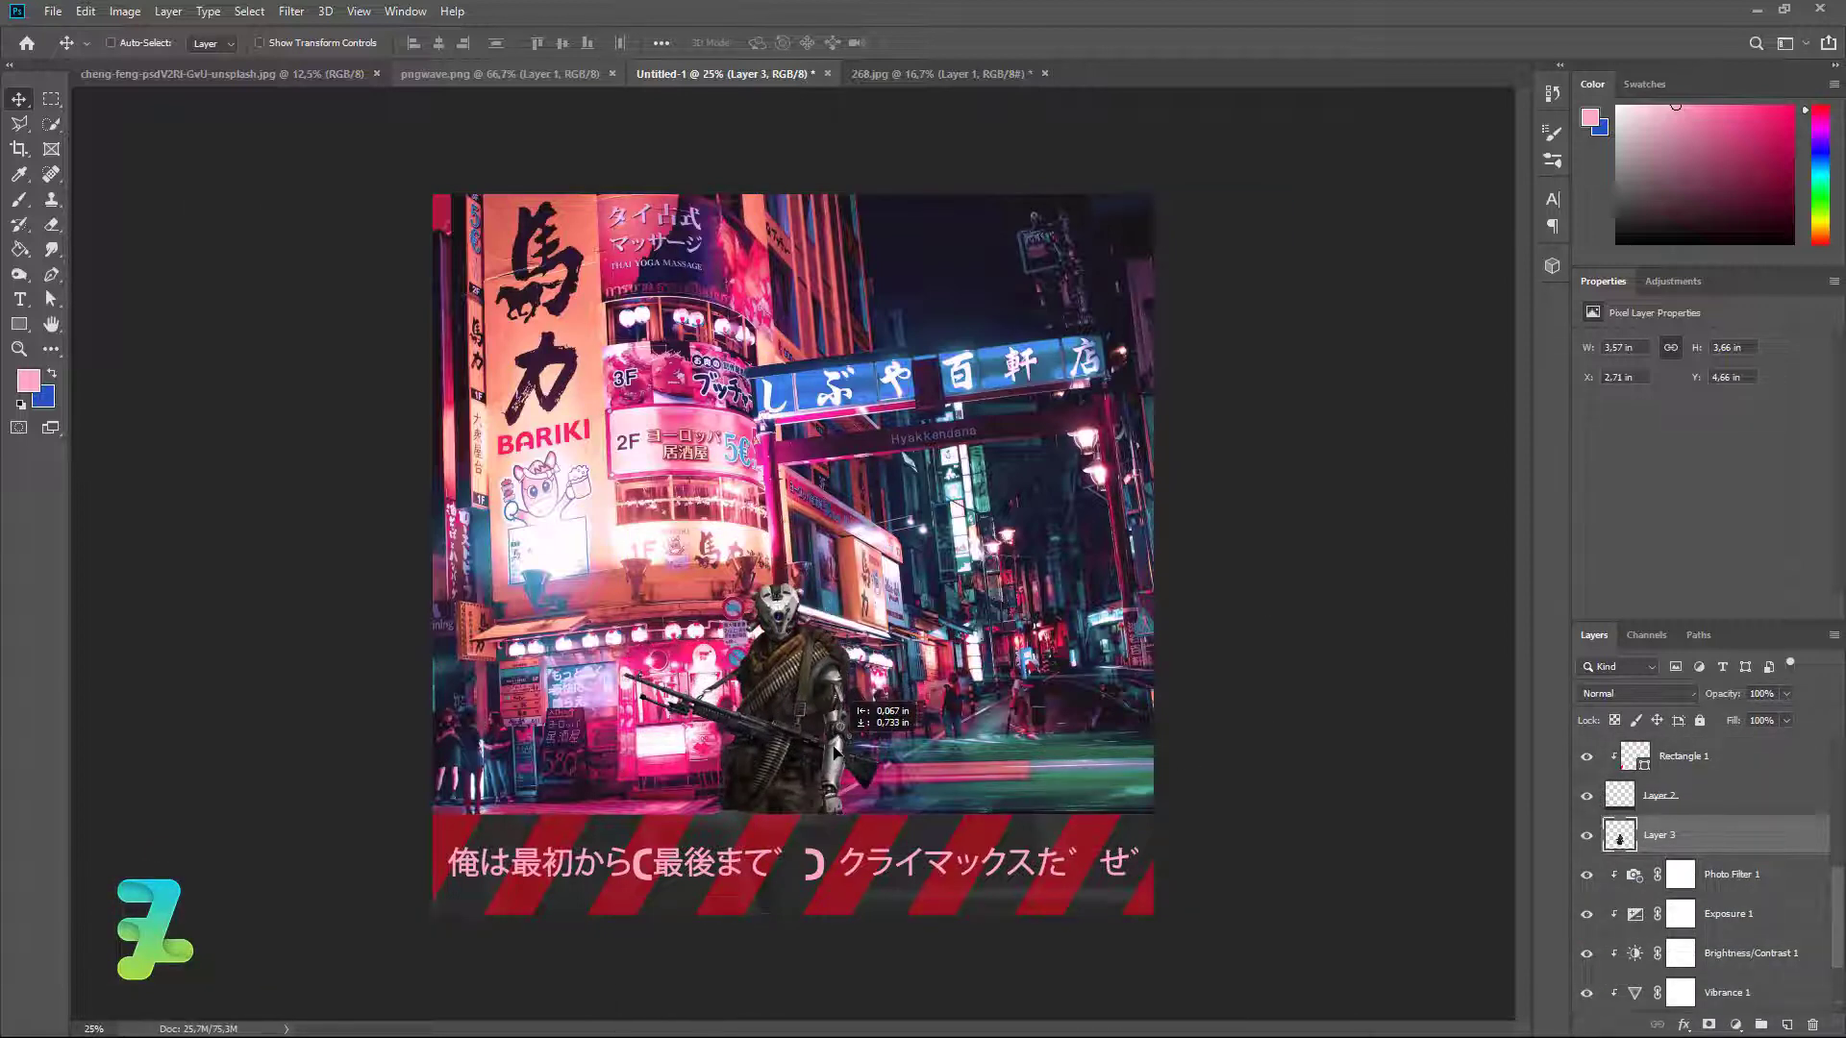
{"action": "key", "text": "ctrl+t"}
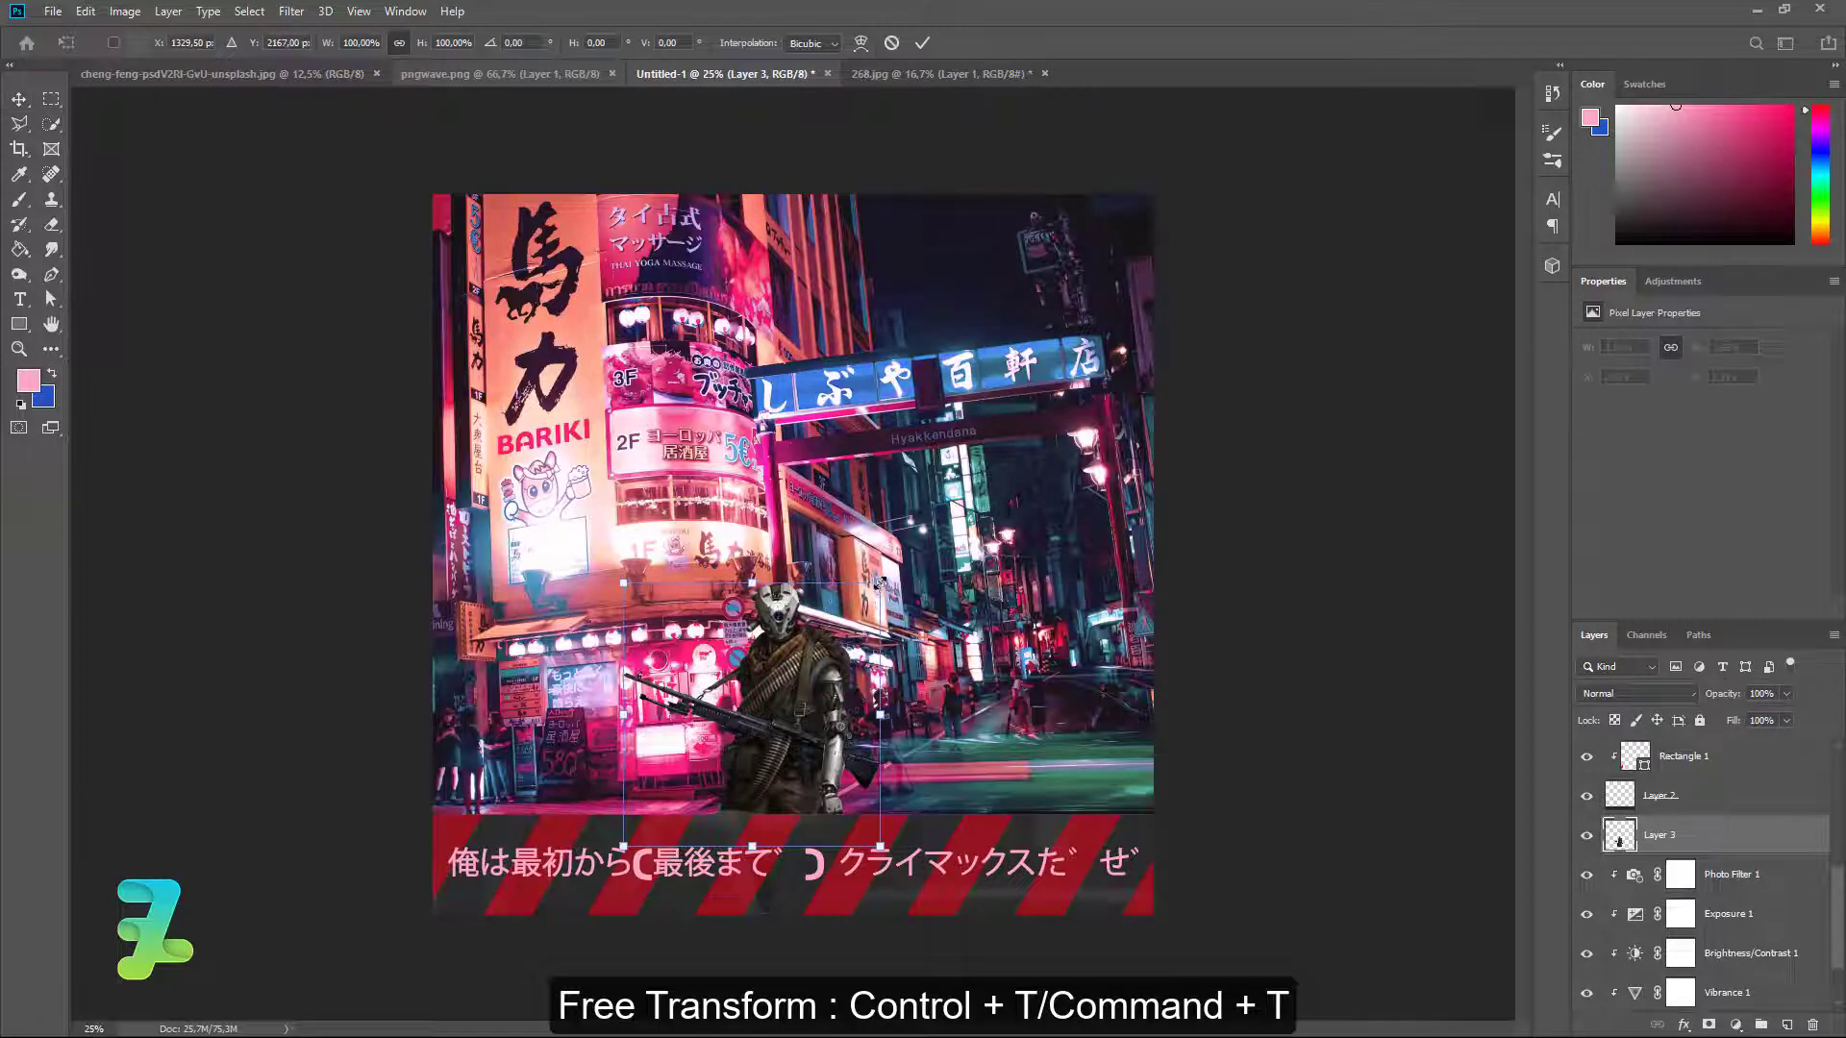
{"action": "mouse_move", "coordinate": [879, 582]}
{"action": "left_mouse_down"}
{"action": "mouse_move", "coordinate": [901, 560]}
{"action": "mouse_move", "coordinate": [885, 502]}
{"action": "mouse_move", "coordinate": [770, 435]}
{"action": "left_mouse_up"}
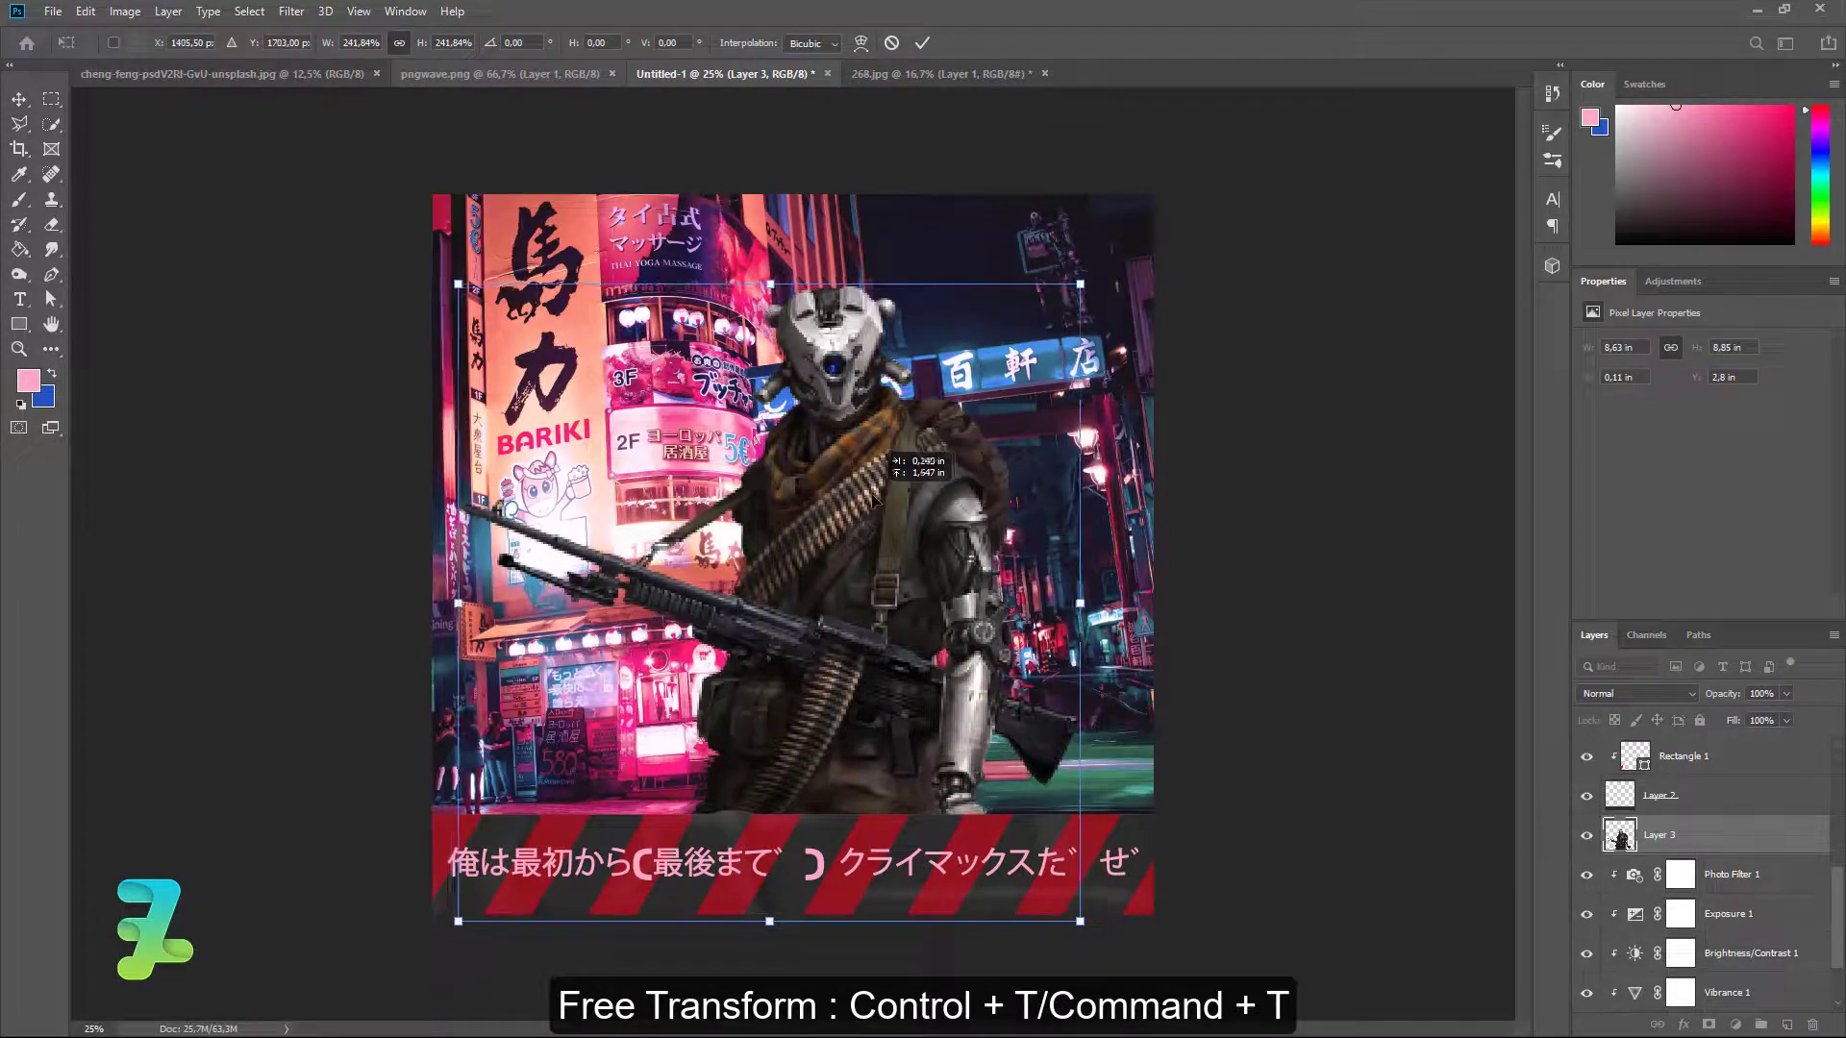
{"action": "key", "text": "Return"}
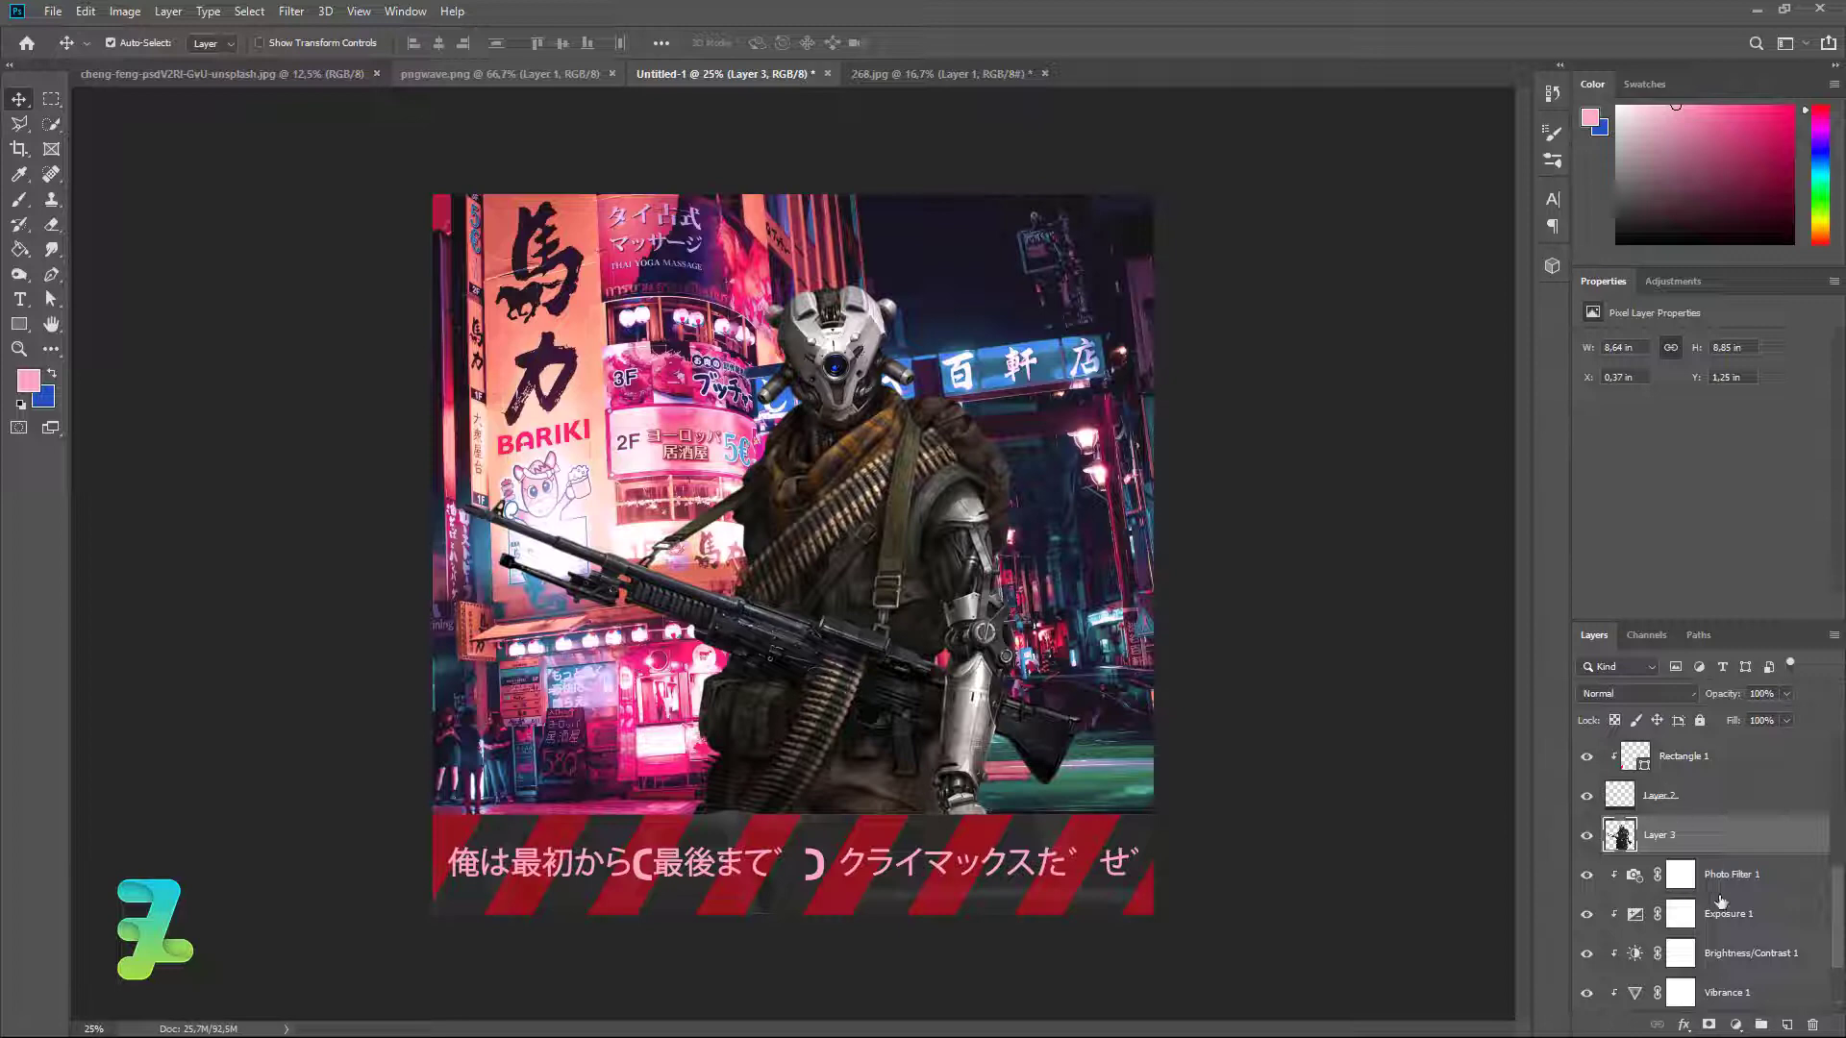
Add a Curves adjustment clipped to the soldier and lower the RGB curve to darken him.
{"action": "left_click", "coordinate": [1736, 1027]}
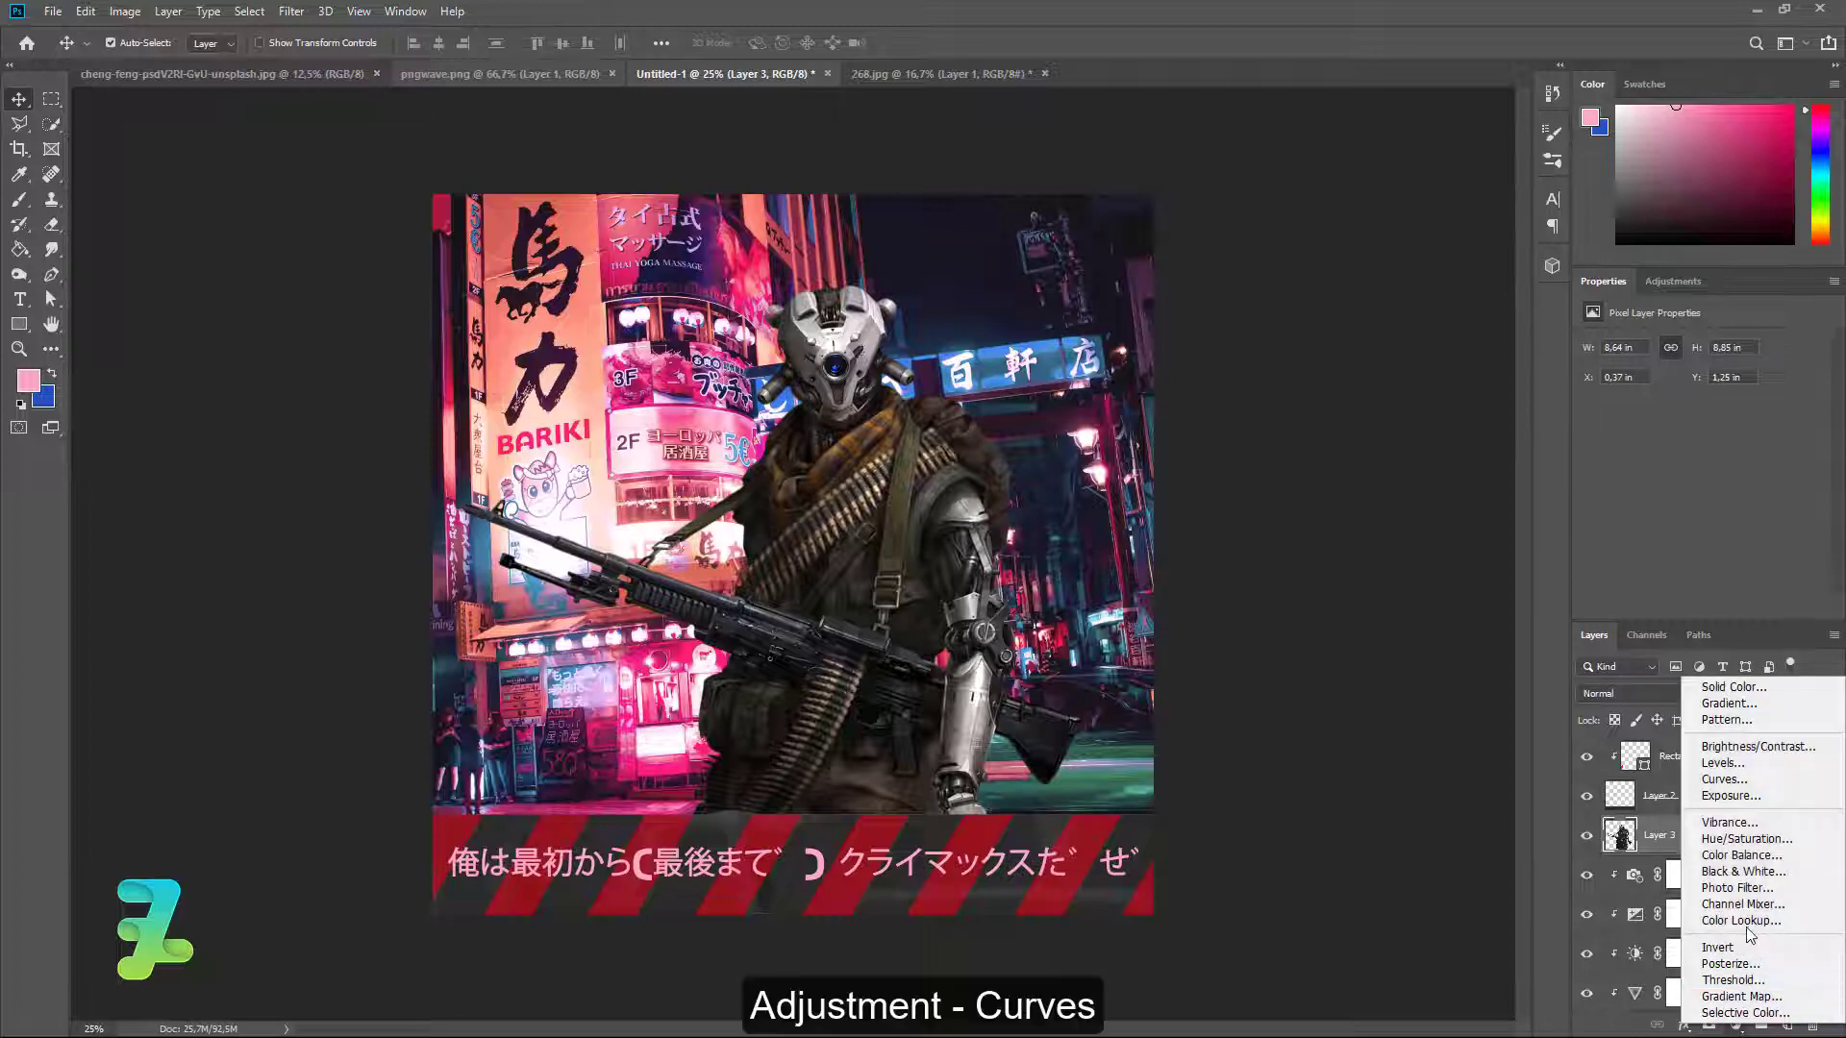
{"action": "left_click", "coordinate": [1724, 778]}
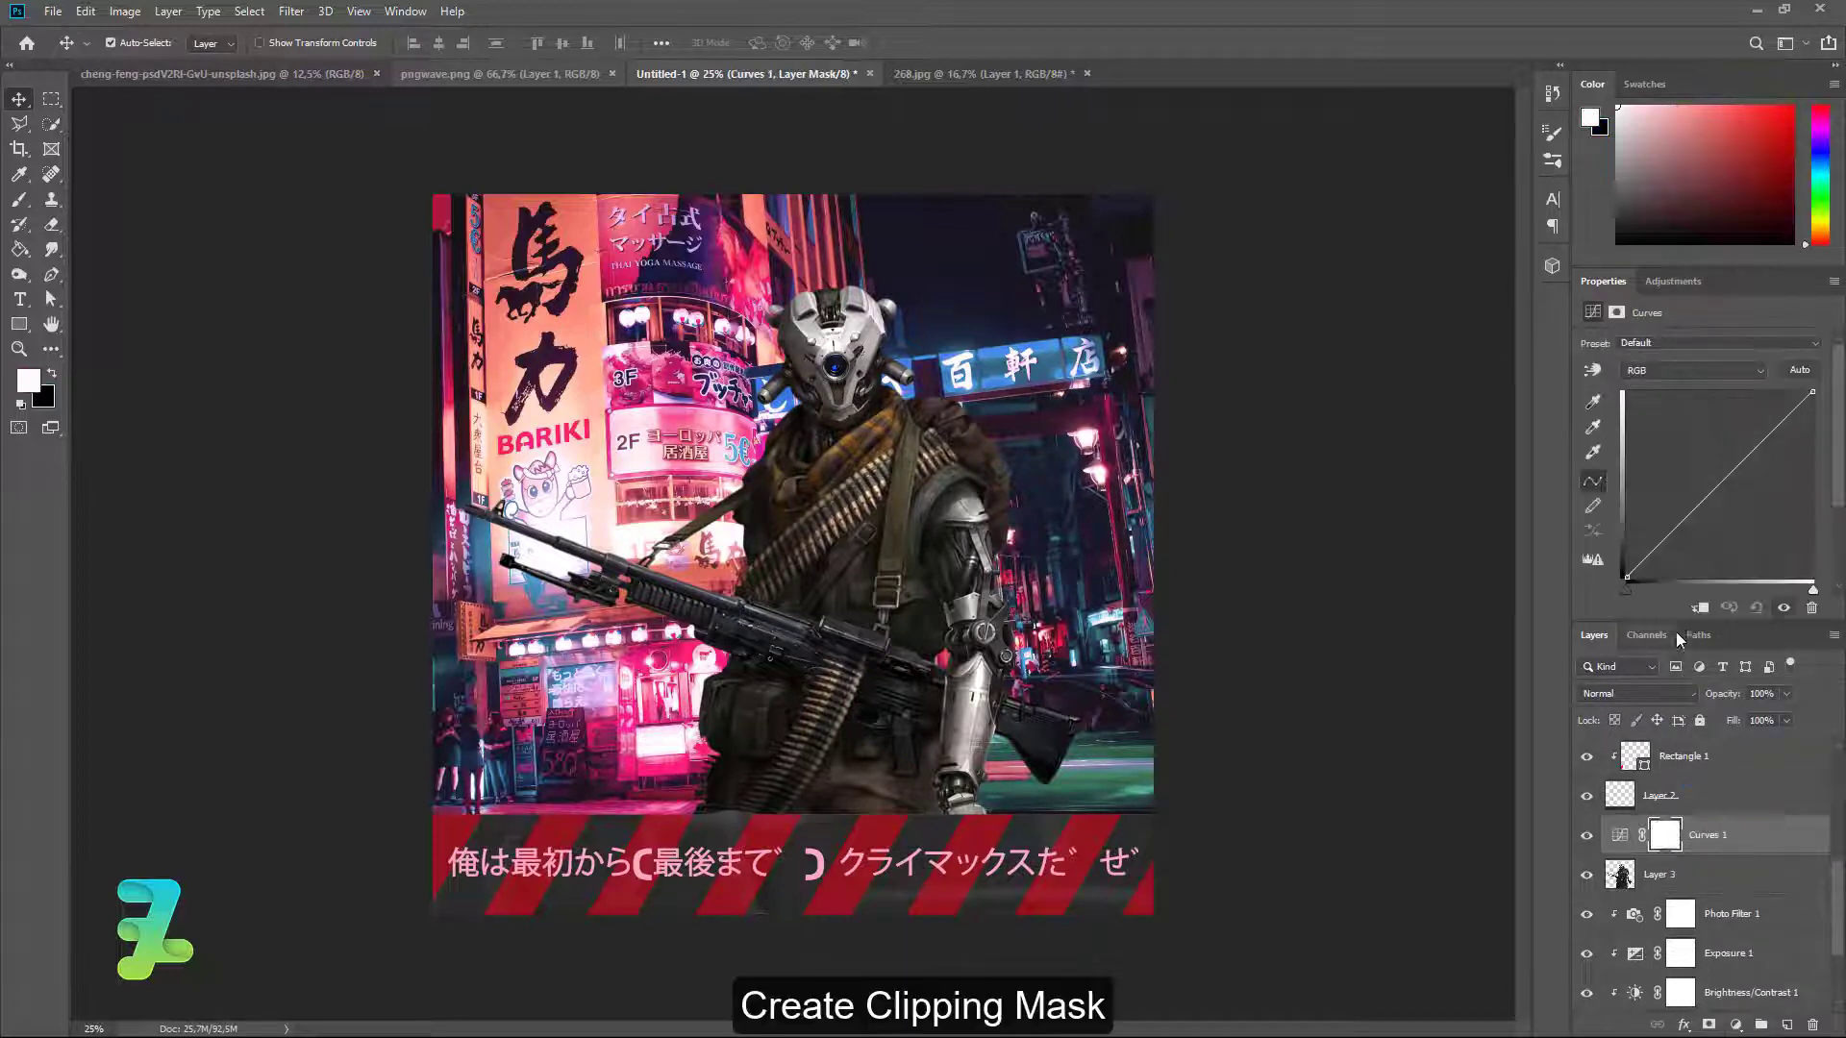
{"action": "left_click", "coordinate": [1700, 615]}
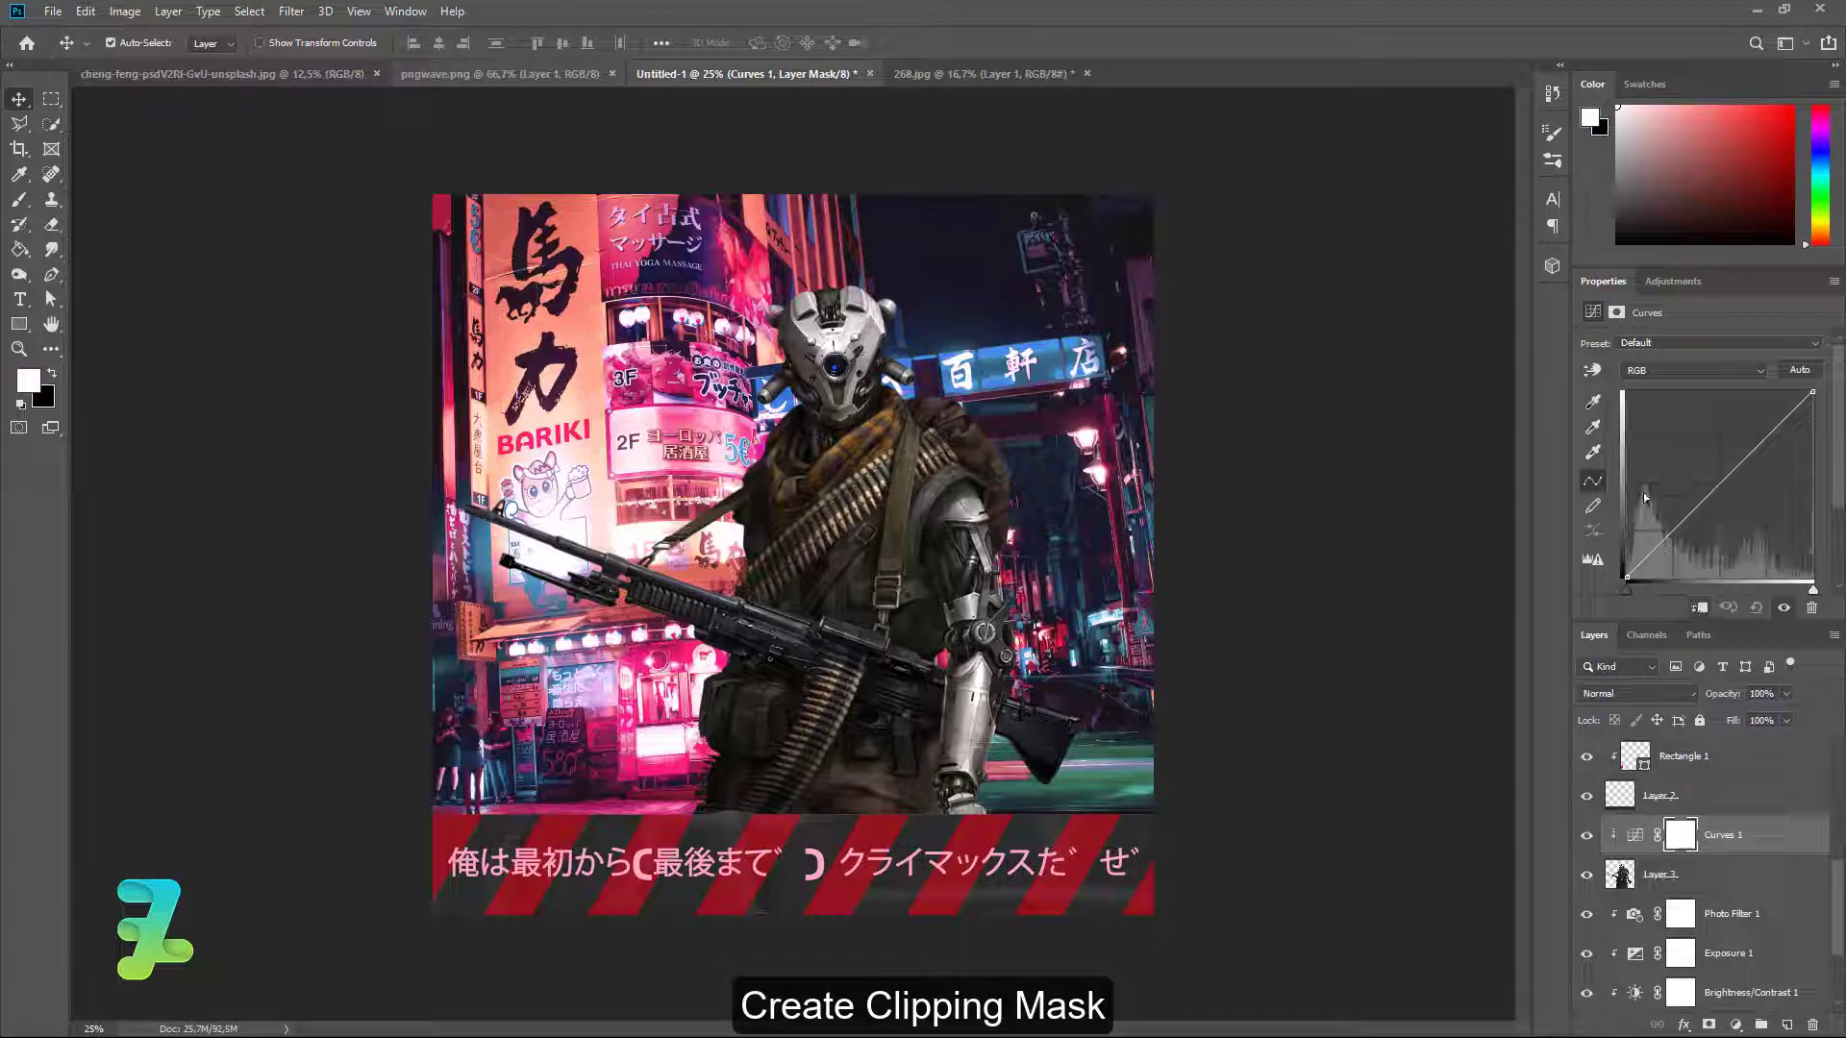
{"action": "left_click", "coordinate": [1592, 370]}
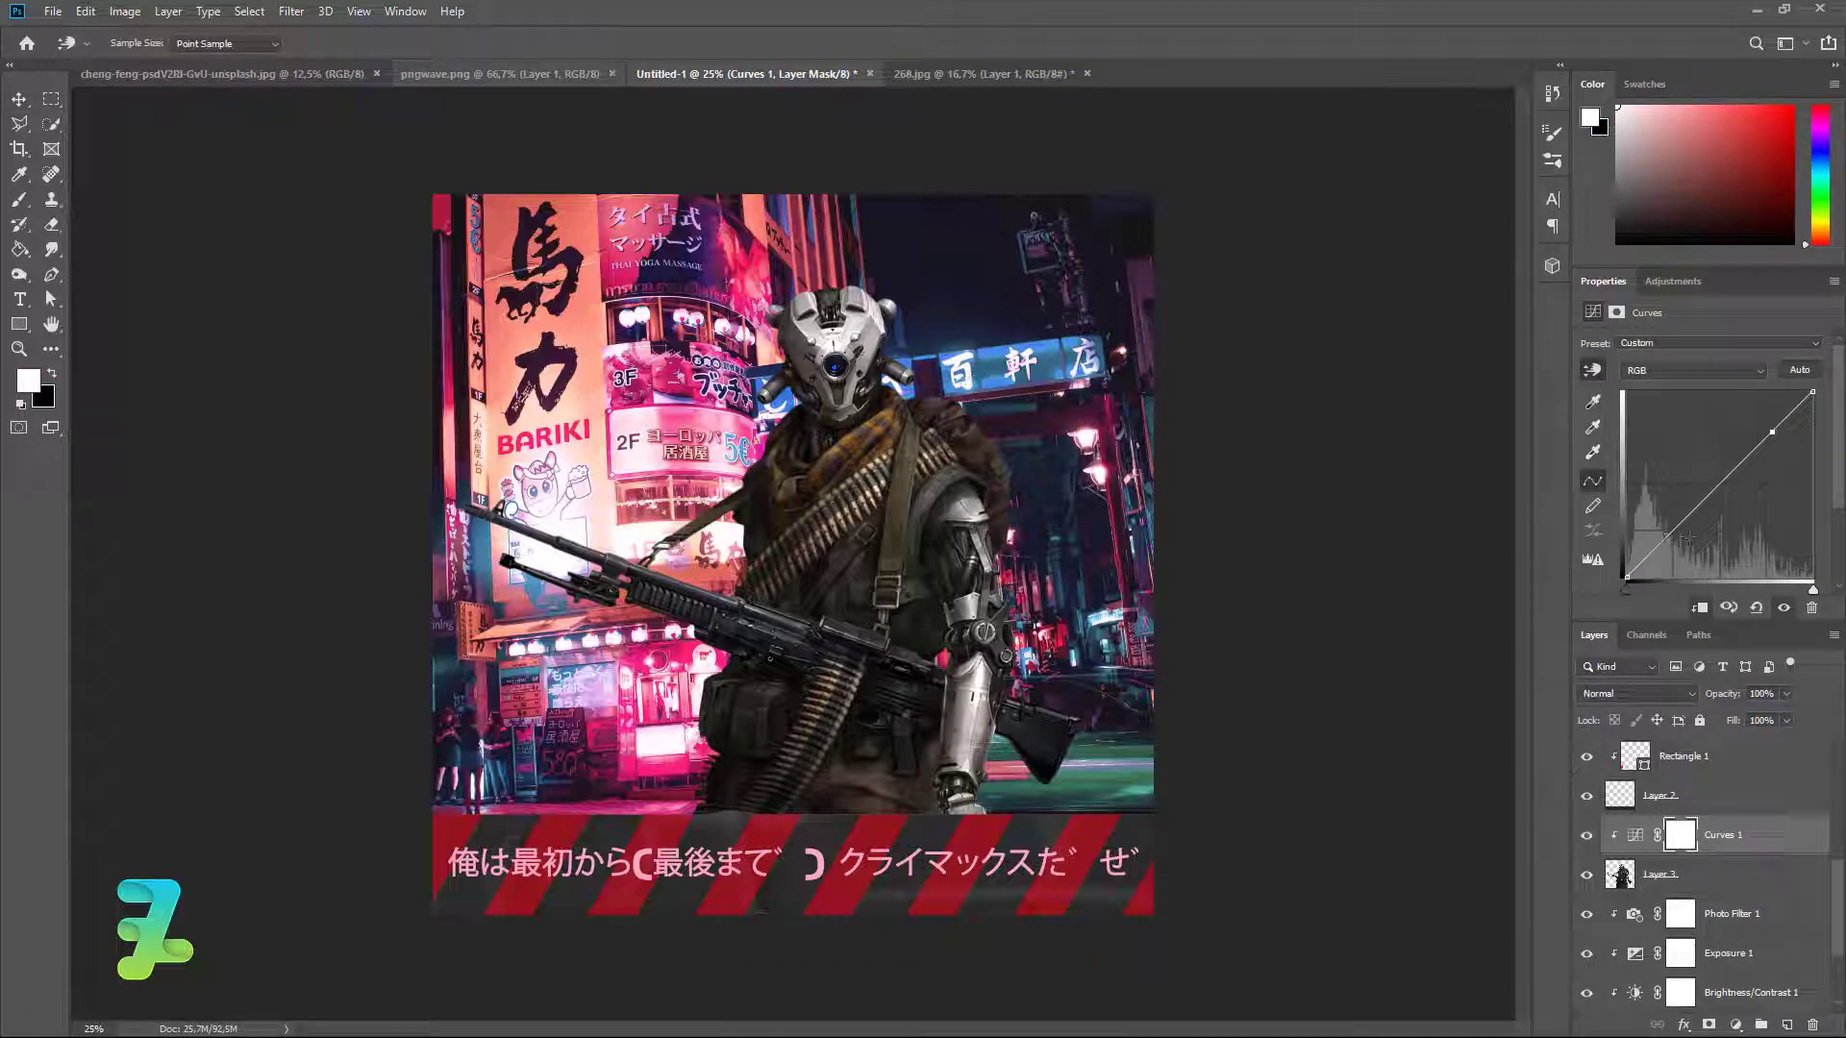
{"action": "left_click_drag", "start_coordinate": [1660, 541], "coordinate": [1666, 545]}
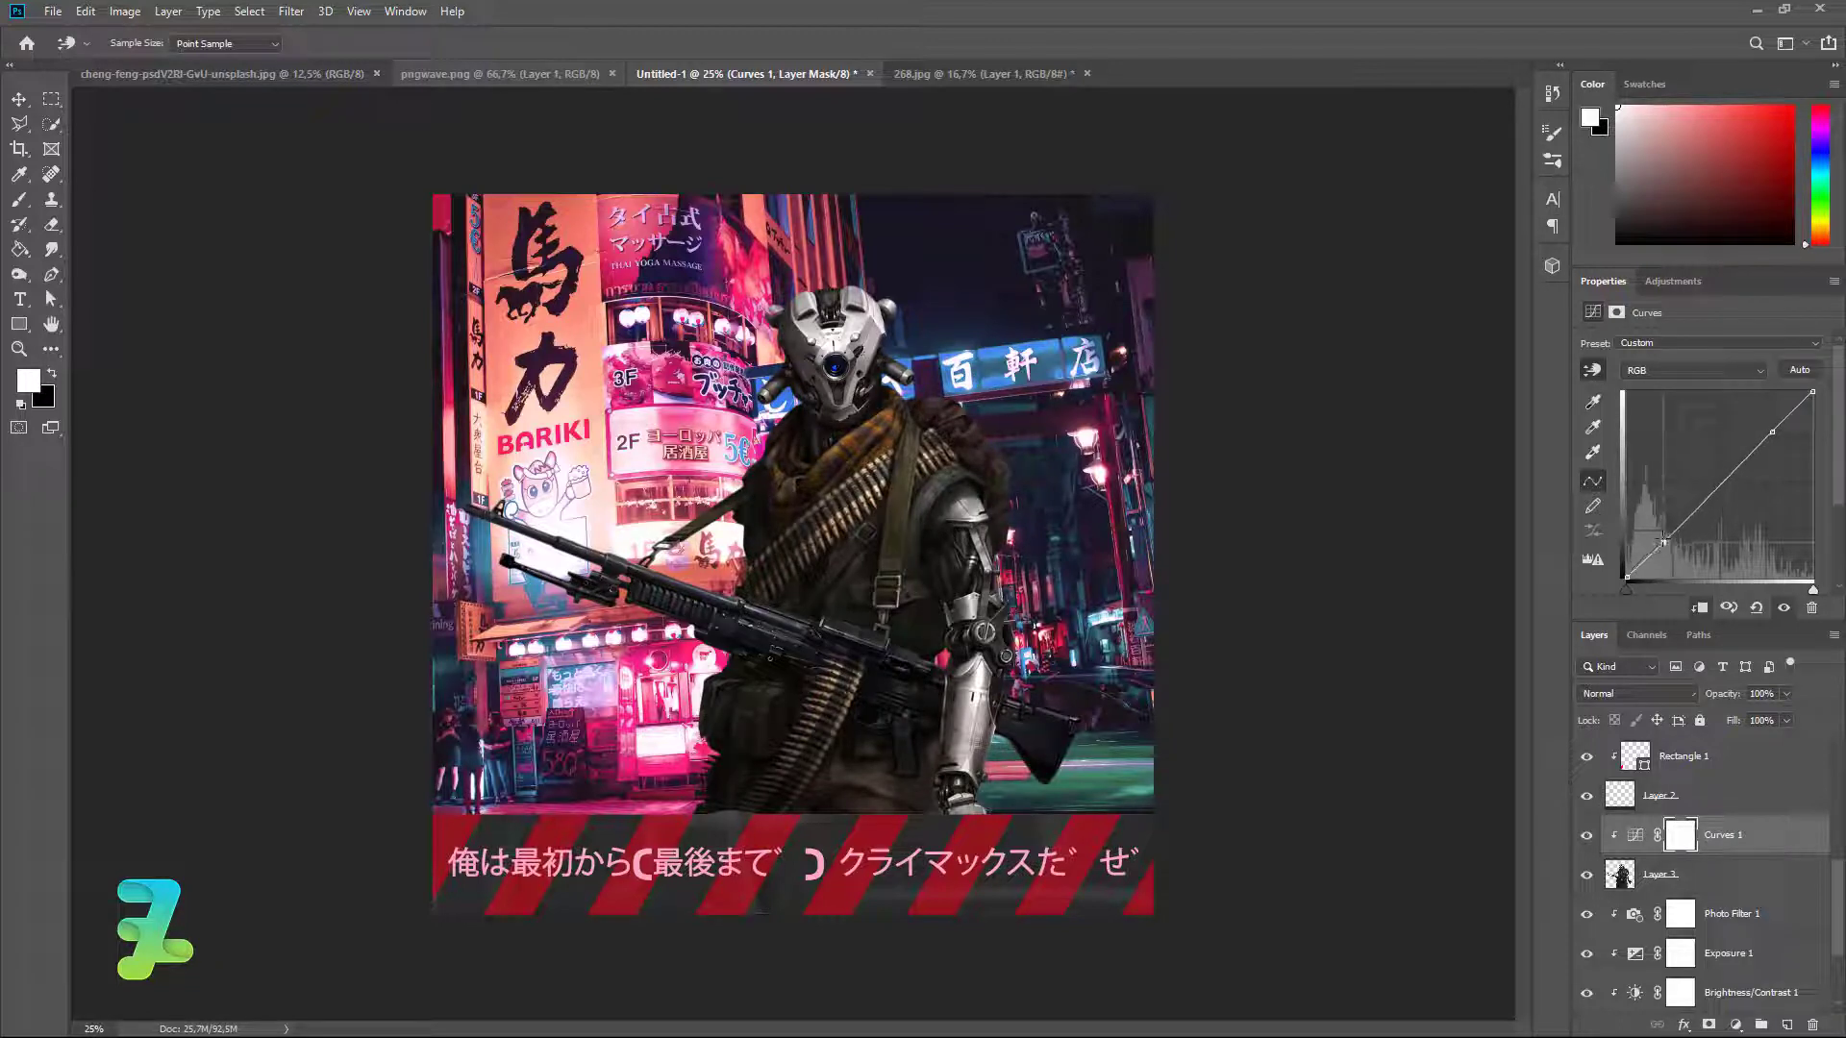
Raise the Red curve and reshape the Blue curve to tint the soldier.
{"action": "left_click", "coordinate": [1709, 369]}
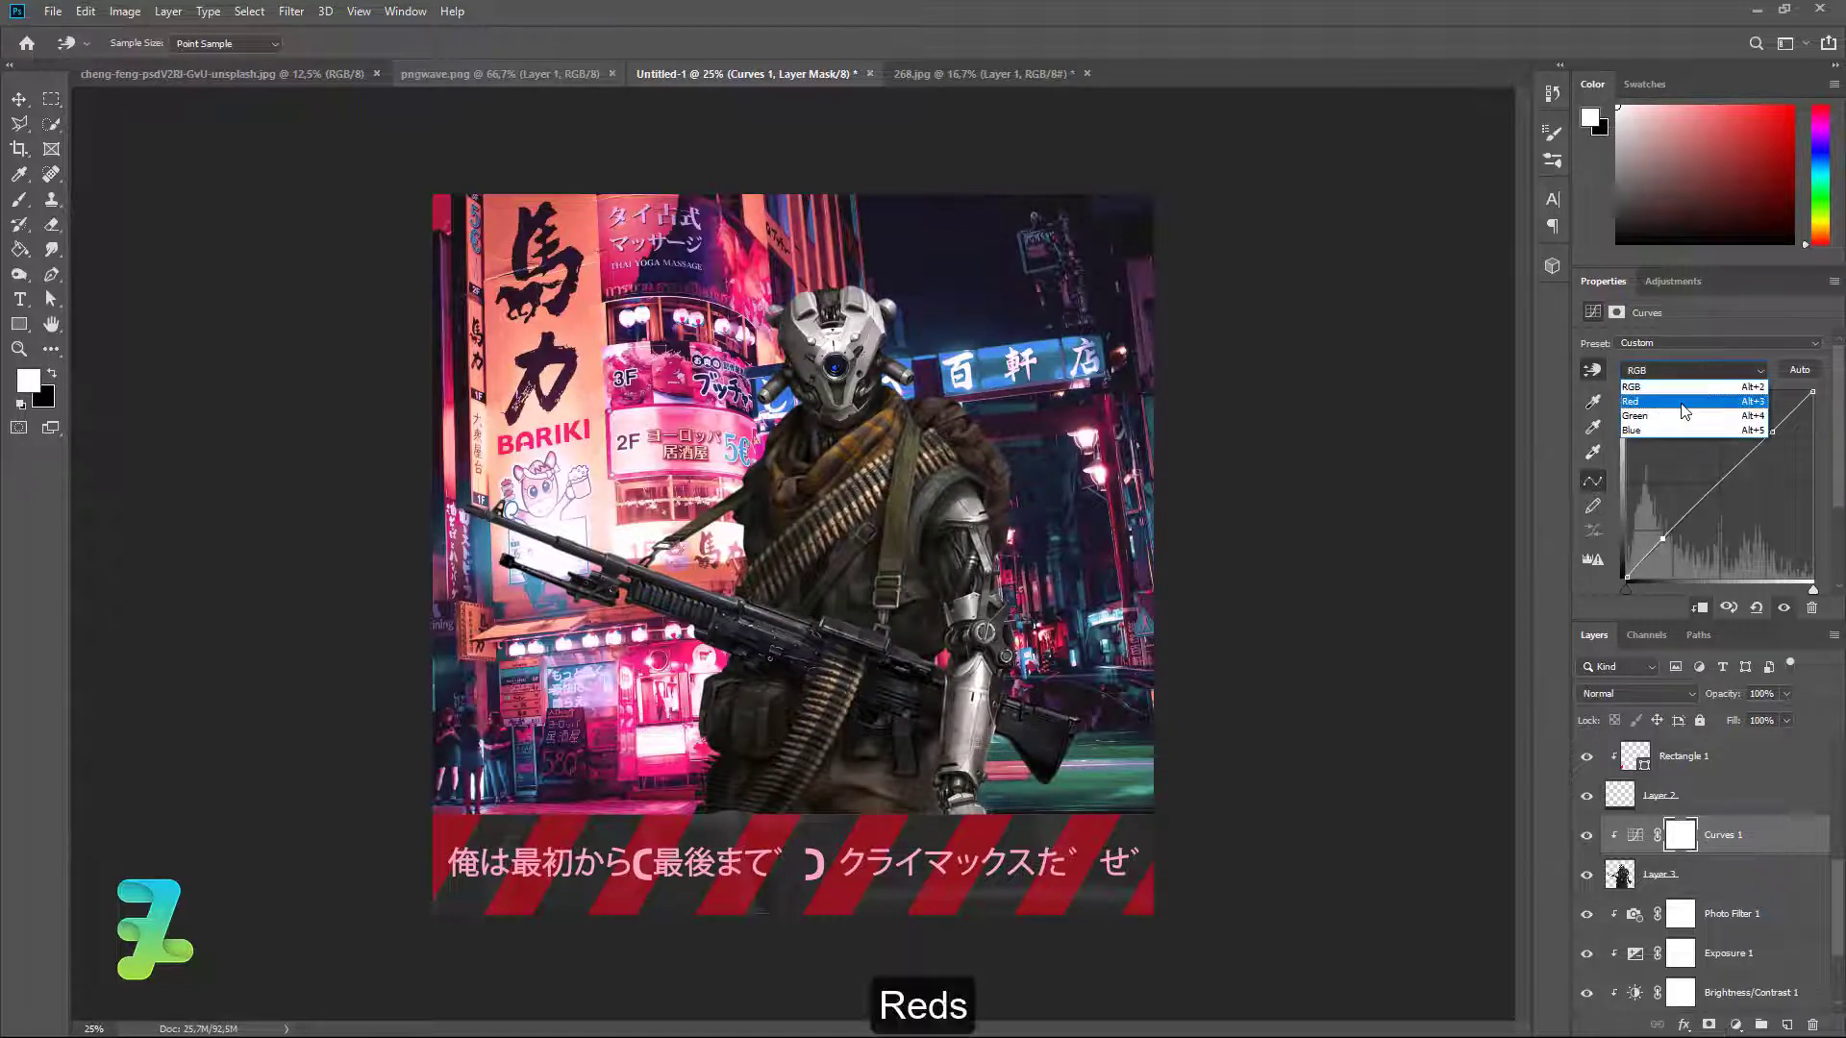
{"action": "left_click", "coordinate": [1681, 404]}
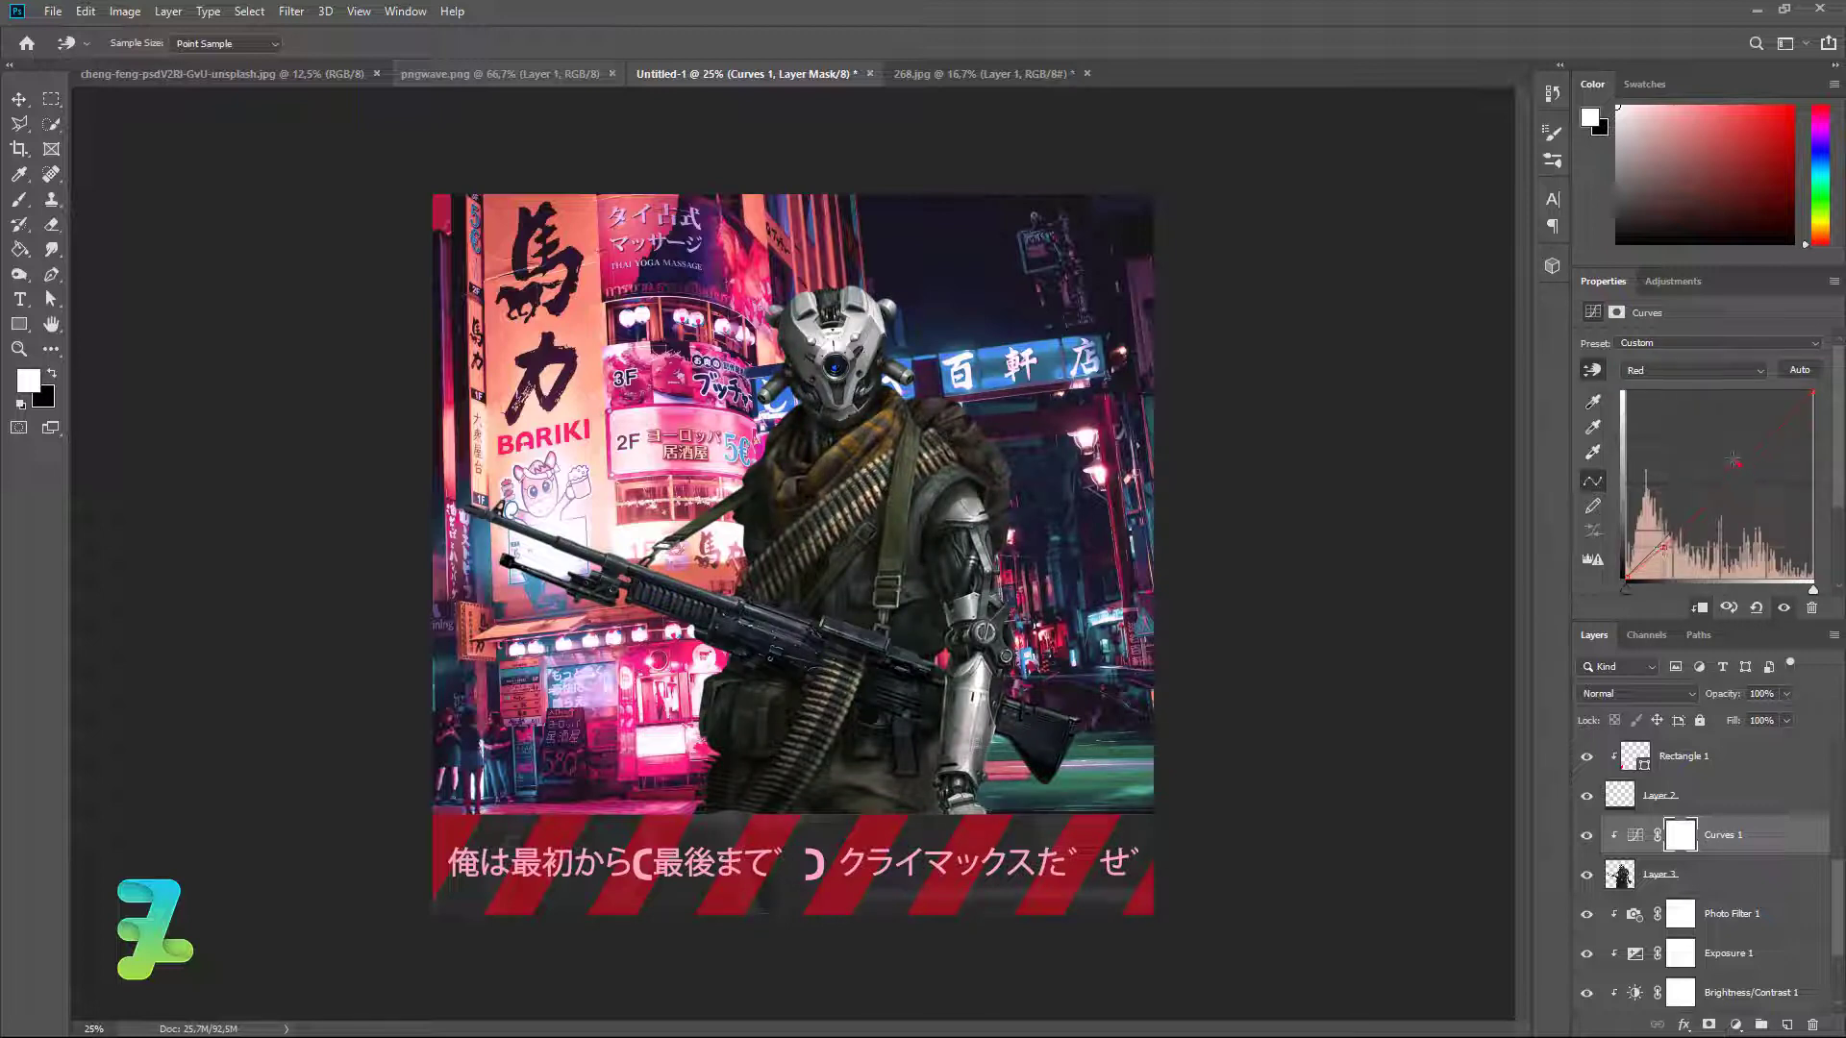
{"action": "left_click_drag", "start_coordinate": [1734, 461], "coordinate": [1723, 445]}
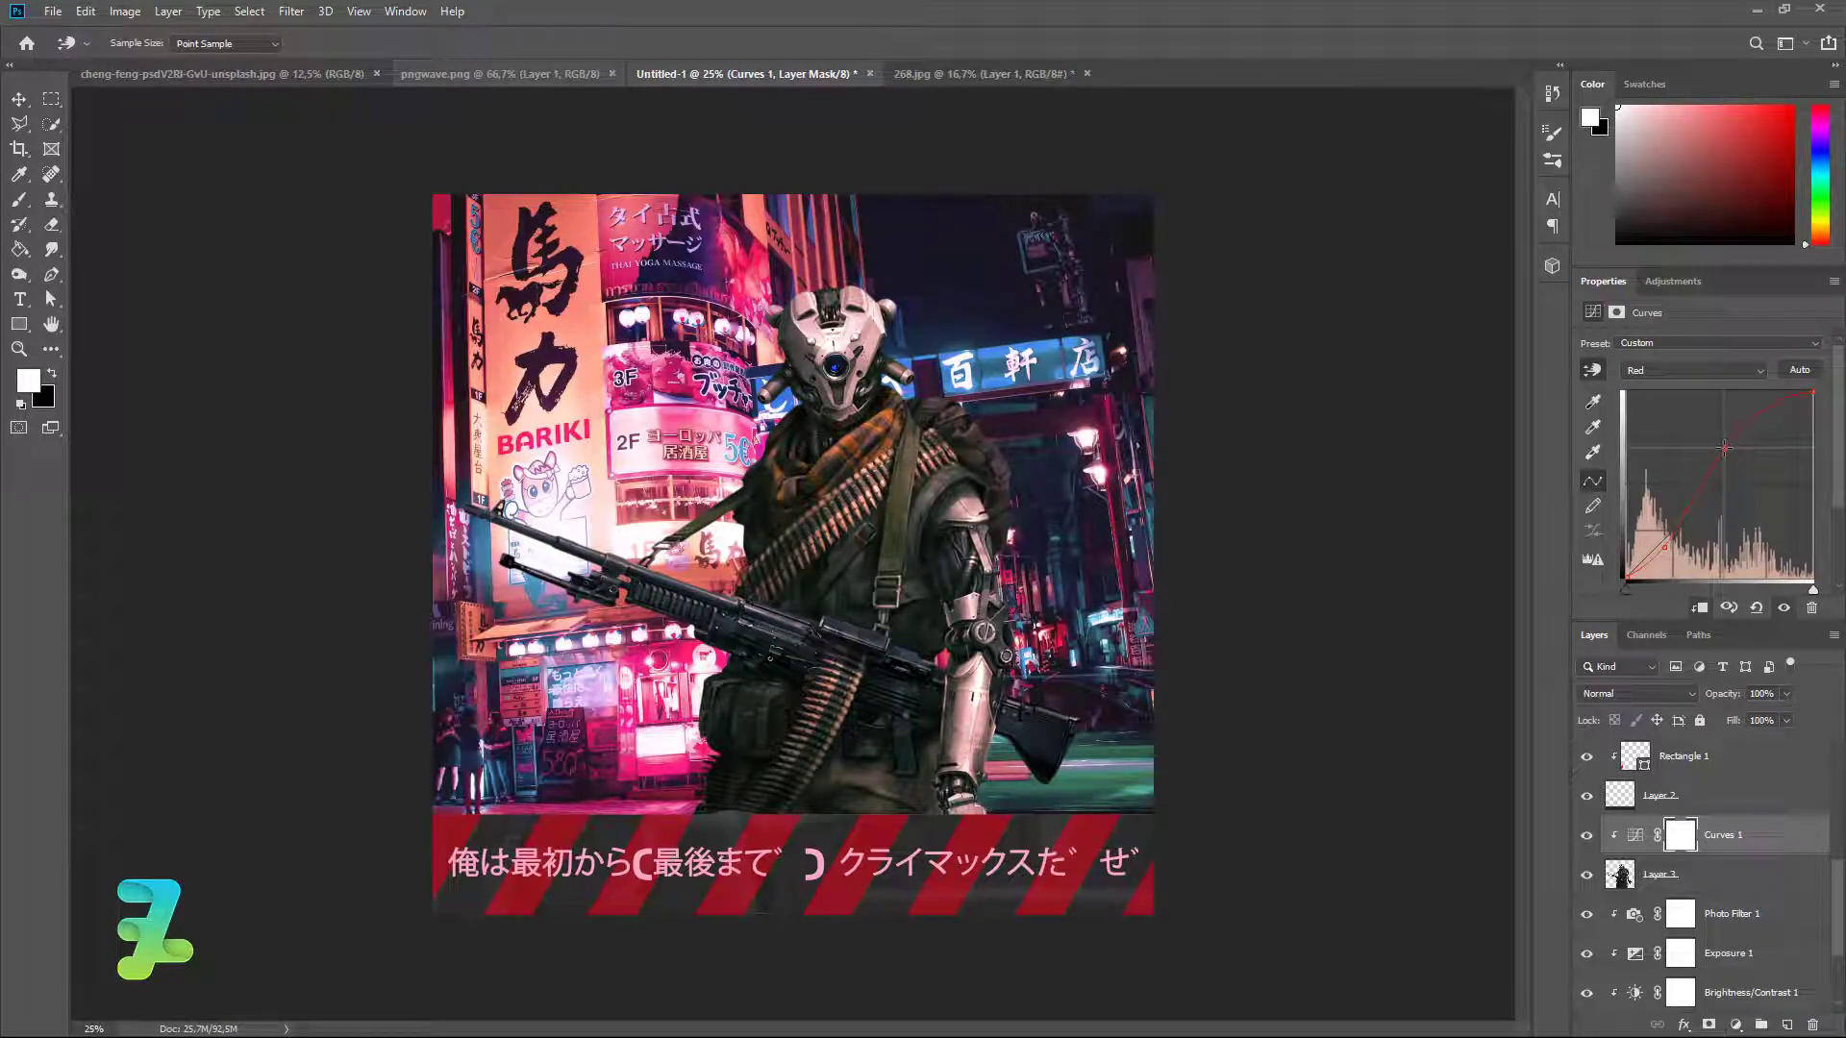
{"action": "left_click", "coordinate": [1699, 369]}
{"action": "left_click", "coordinate": [1680, 425]}
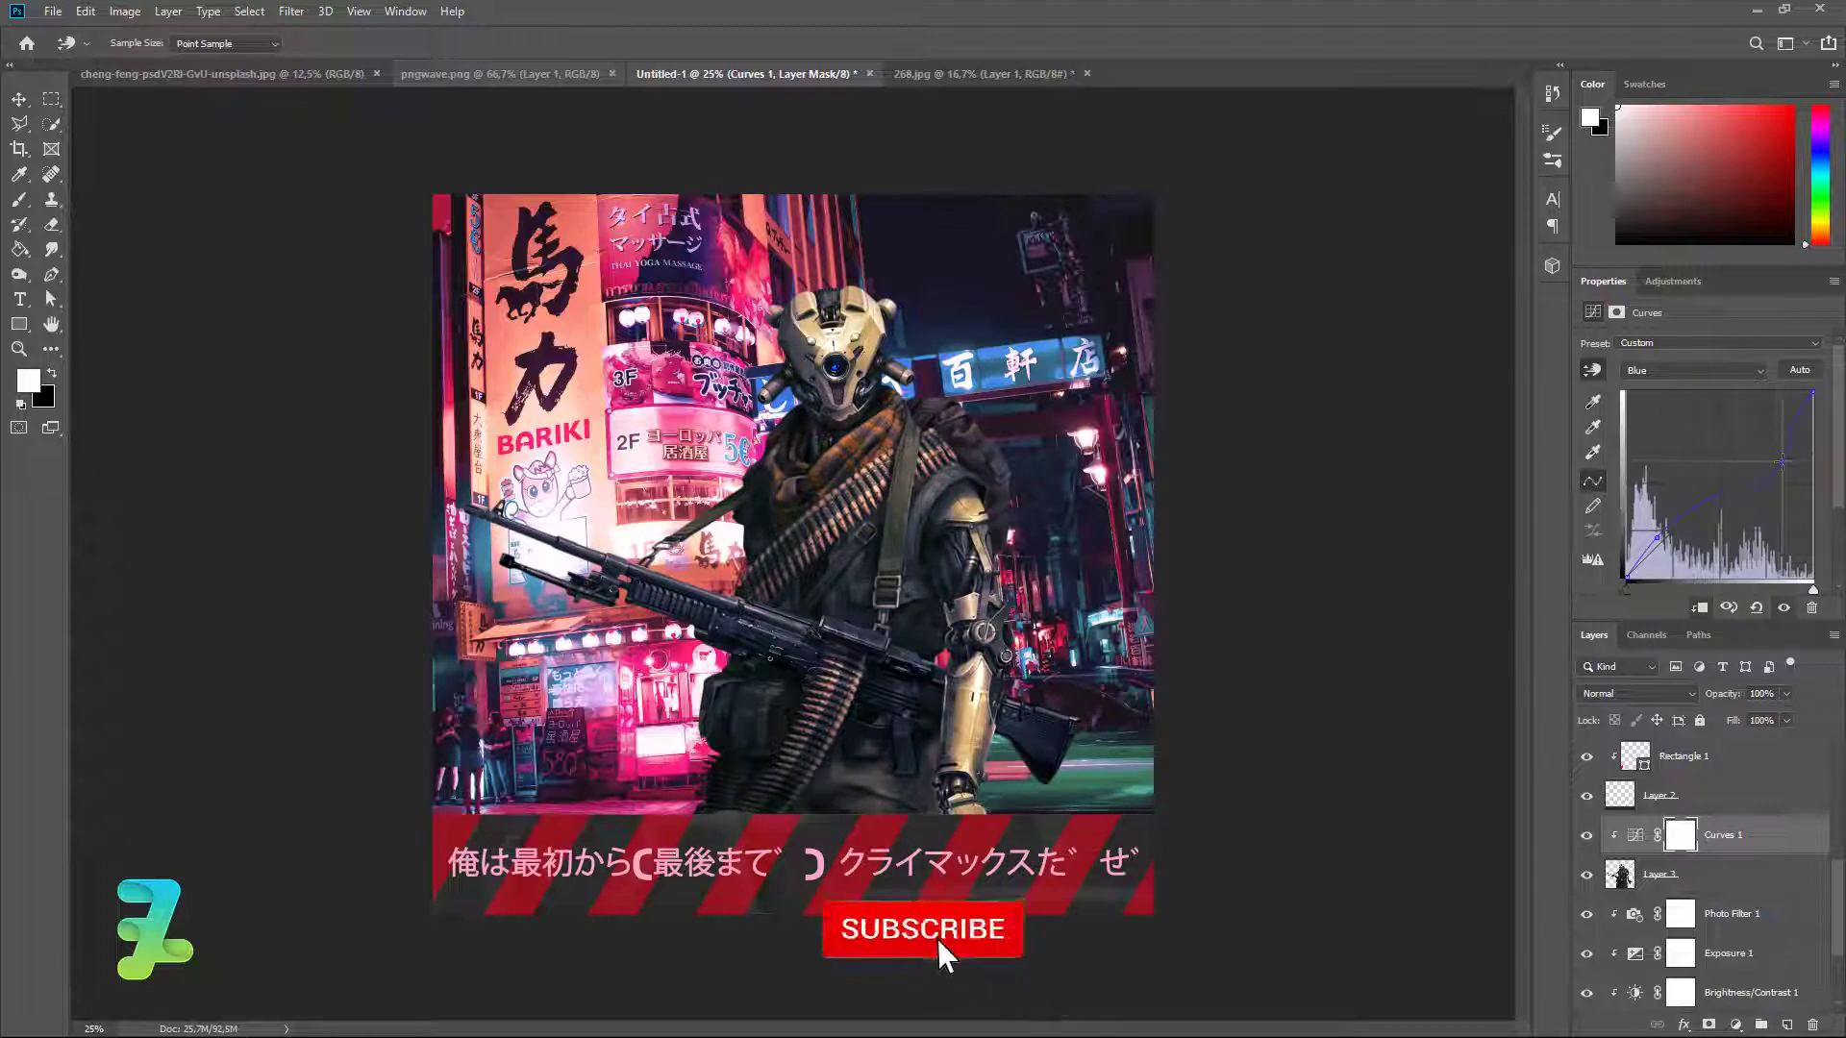
{"action": "left_click_drag", "start_coordinate": [1779, 445], "coordinate": [1754, 423]}
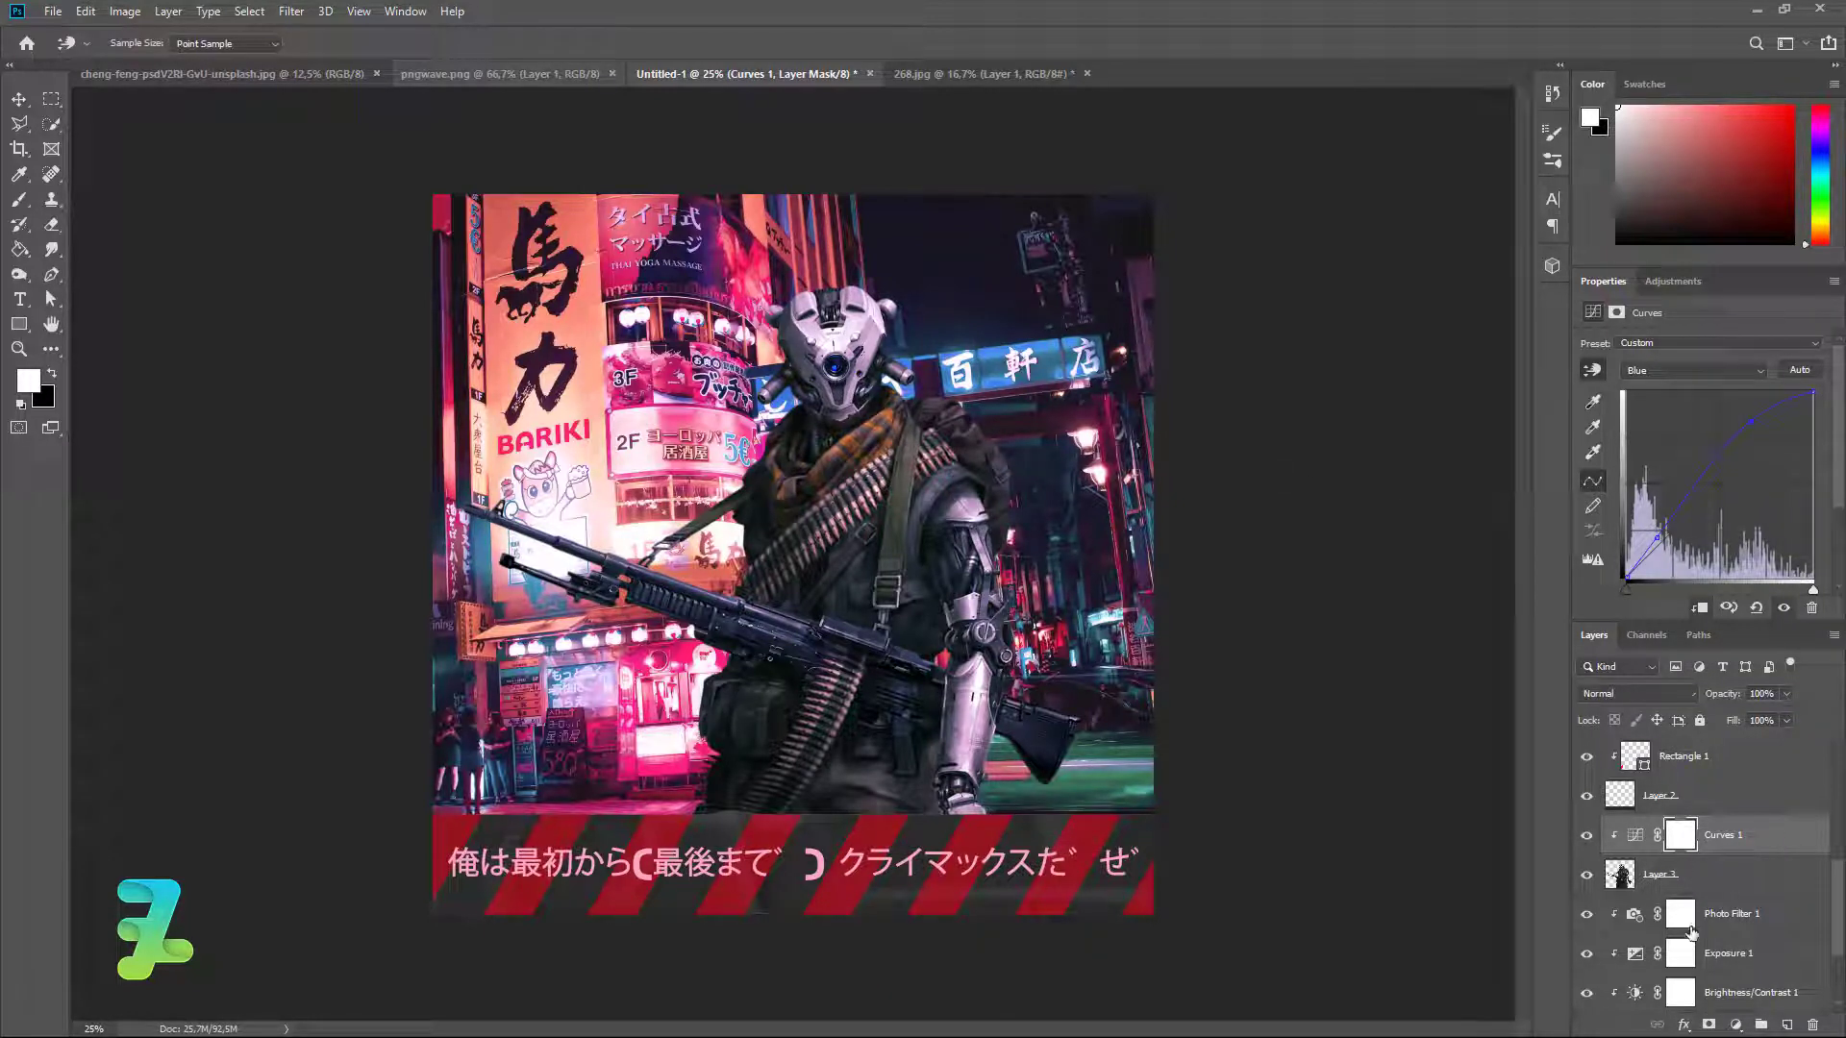
Add a clipped Levels adjustment on the soldier with input levels 11, 0.95 and 241.
{"action": "left_click", "coordinate": [1736, 1025]}
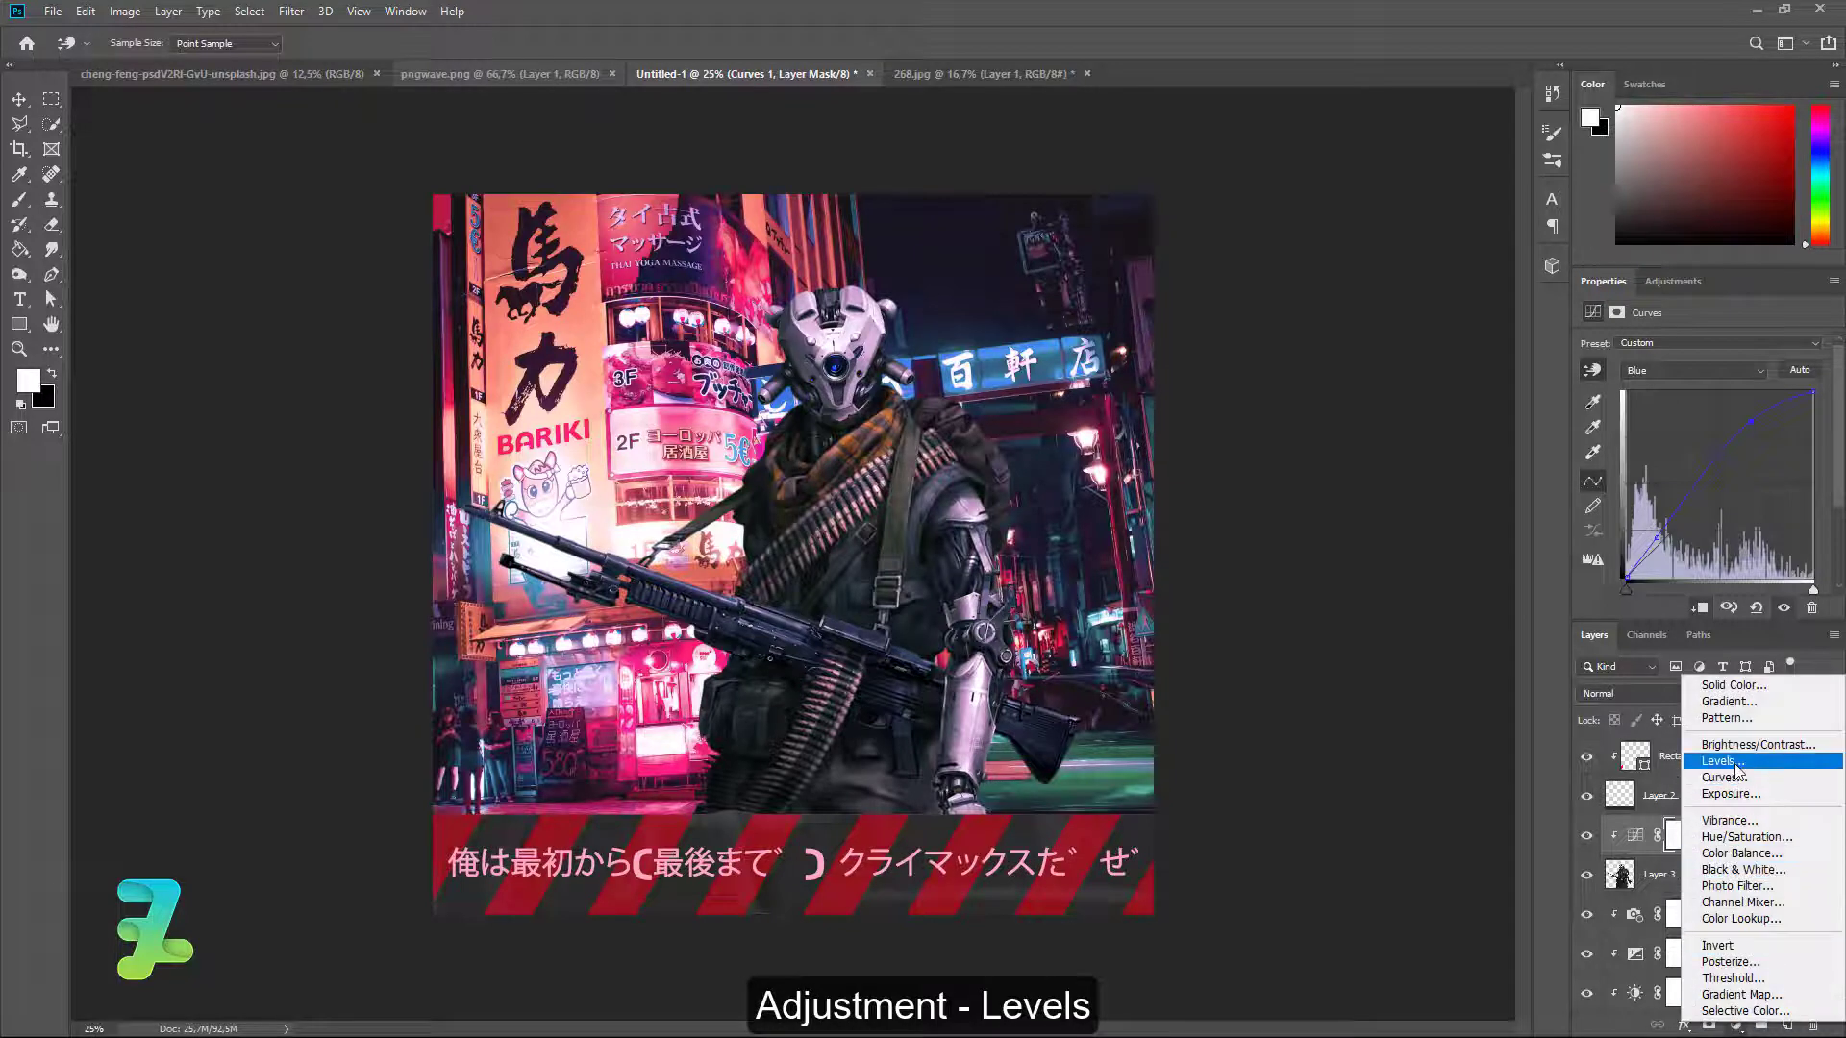
{"action": "left_click", "coordinate": [1723, 760]}
{"action": "key", "text": "ctrl+alt+g"}
{"action": "left_click_drag", "start_coordinate": [1611, 486], "coordinate": [1627, 485]}
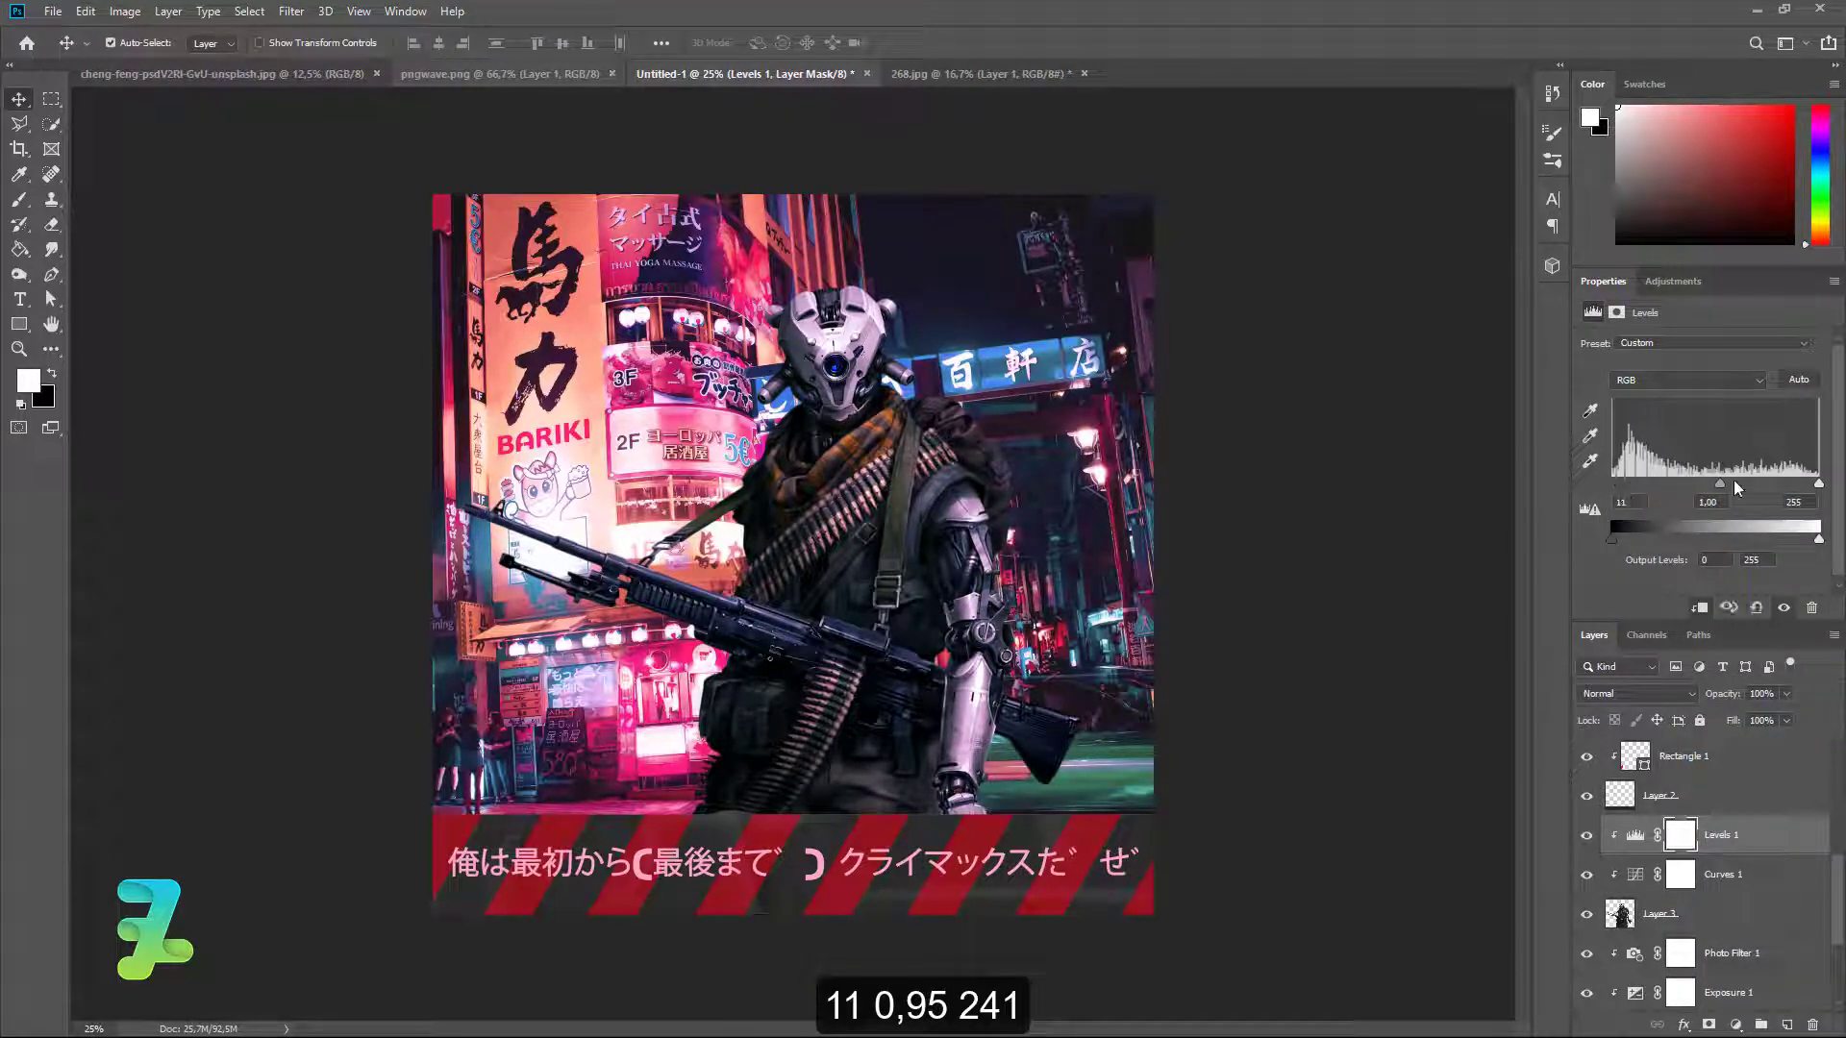
{"action": "left_click_drag", "start_coordinate": [1721, 483], "coordinate": [1727, 489]}
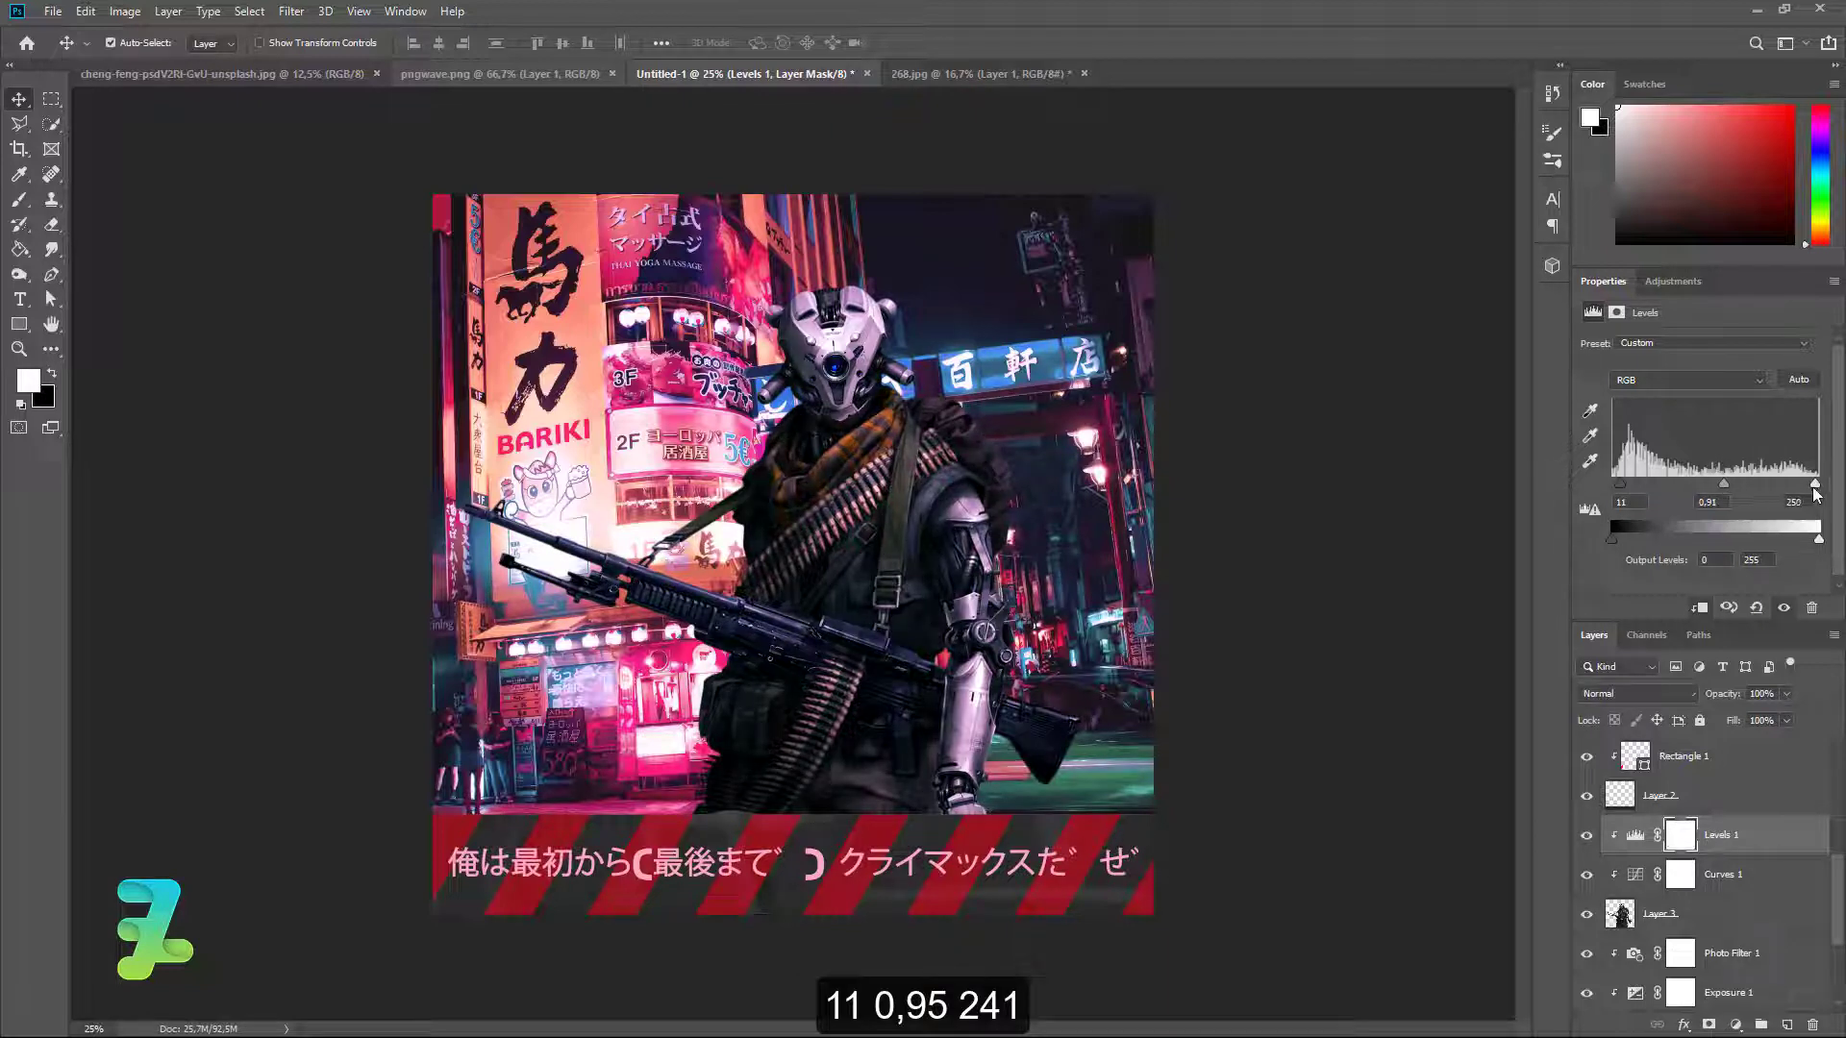
{"action": "mouse_move", "coordinate": [1819, 484]}
{"action": "left_mouse_down"}
{"action": "mouse_move", "coordinate": [1789, 487]}
{"action": "mouse_move", "coordinate": [1807, 488]}
{"action": "left_mouse_up"}
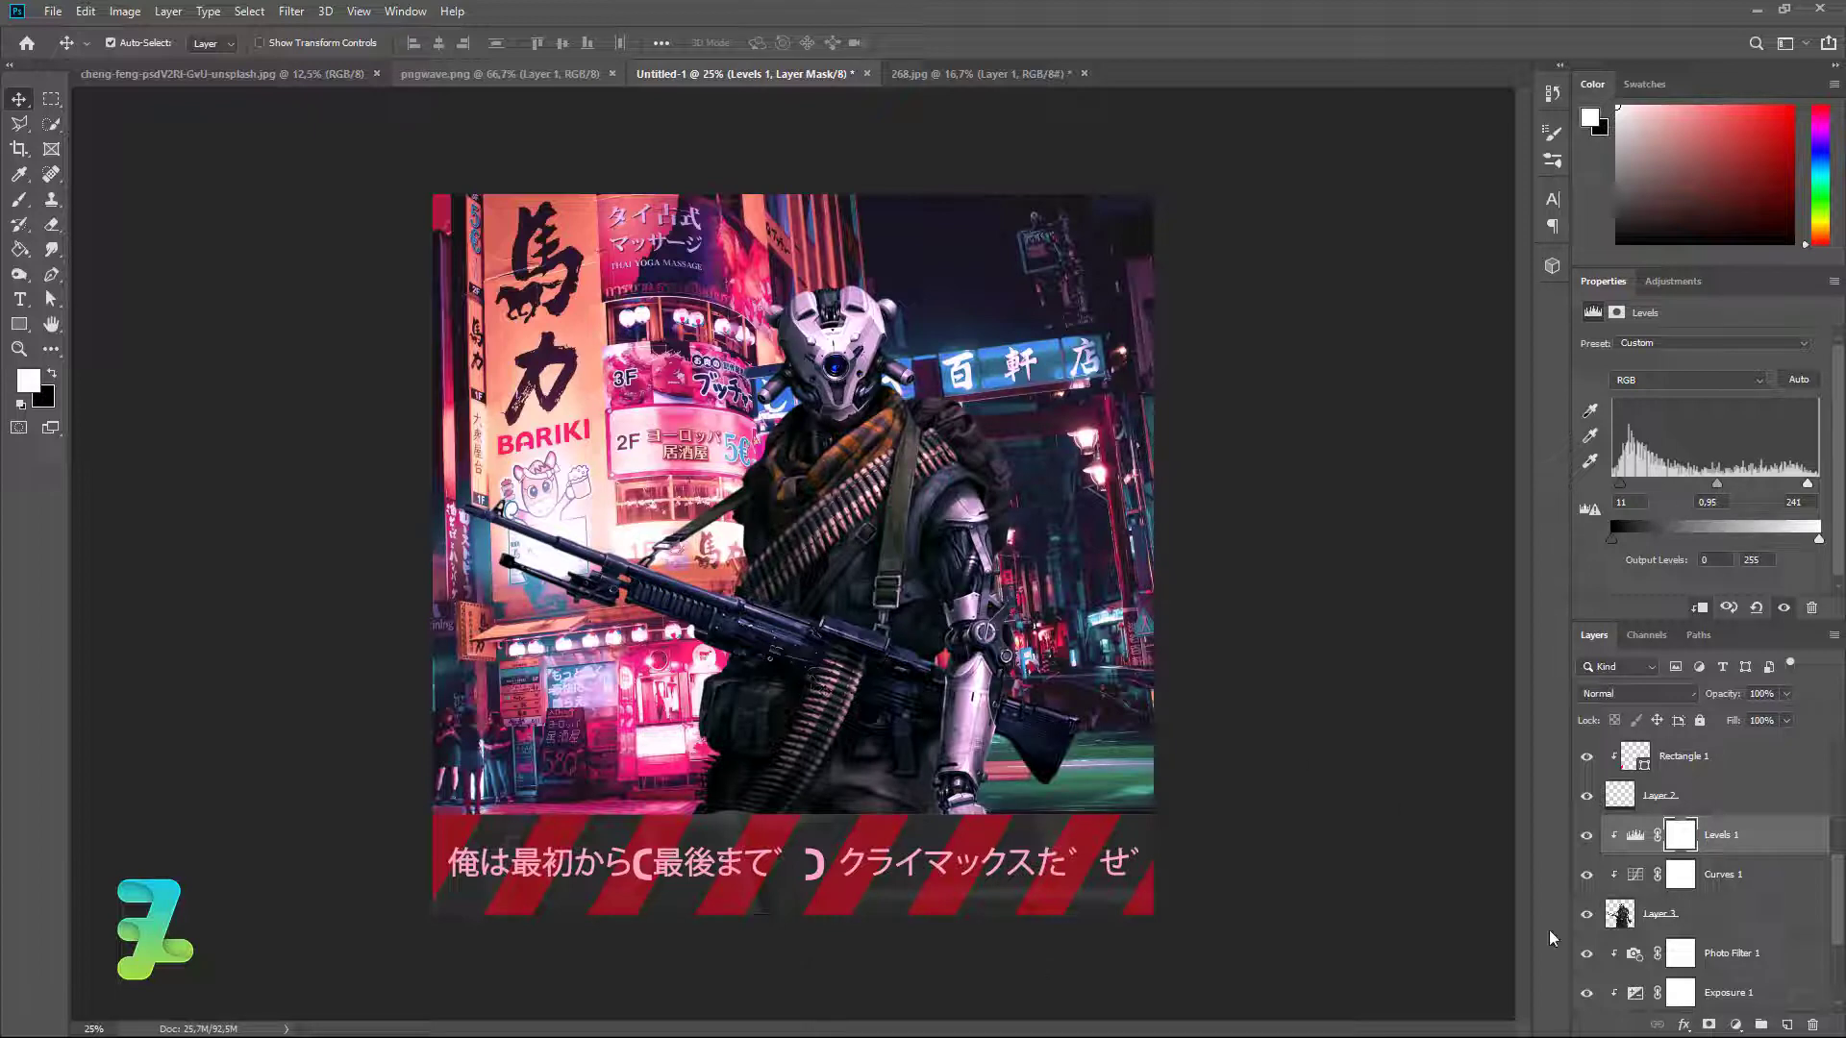
{"action": "left_click", "coordinate": [1735, 1025]}
Add a clipped Vibrance adjustment with Vibrance +50 and Saturation +10.
{"action": "left_click", "coordinate": [1727, 817]}
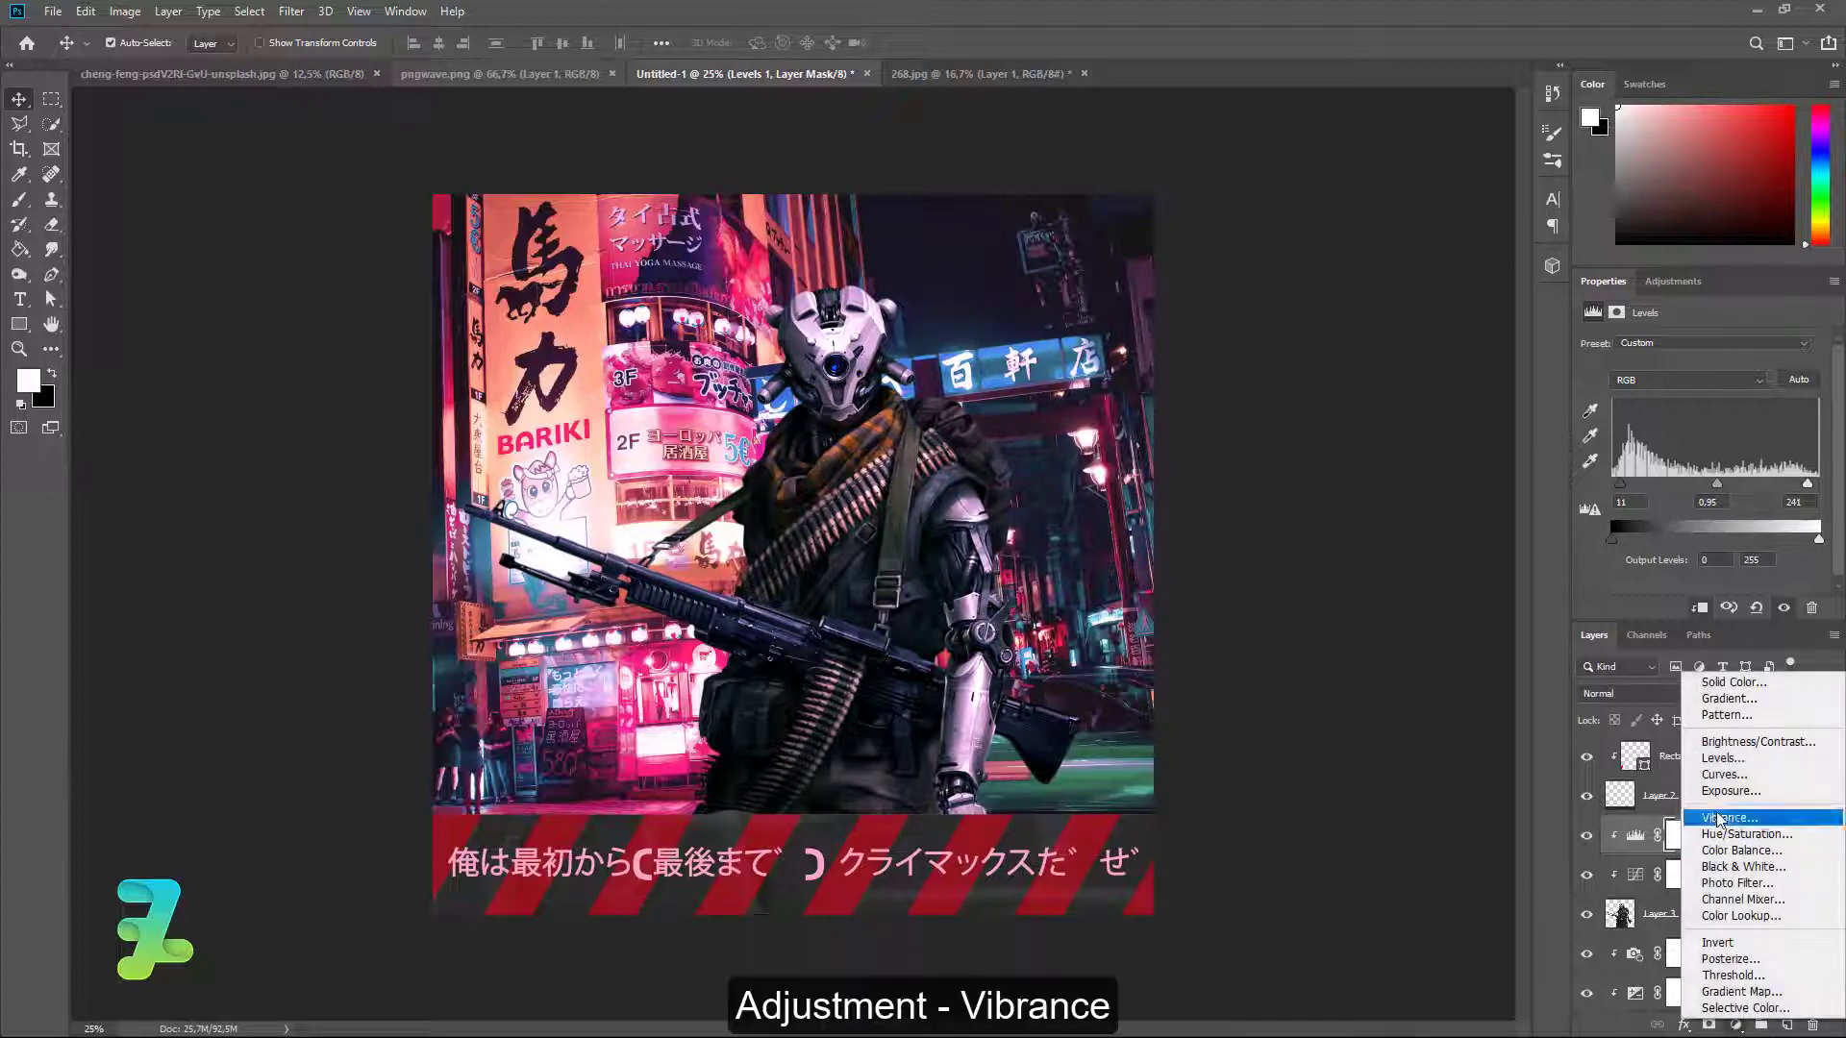
{"action": "key", "text": "ctrl+alt+g"}
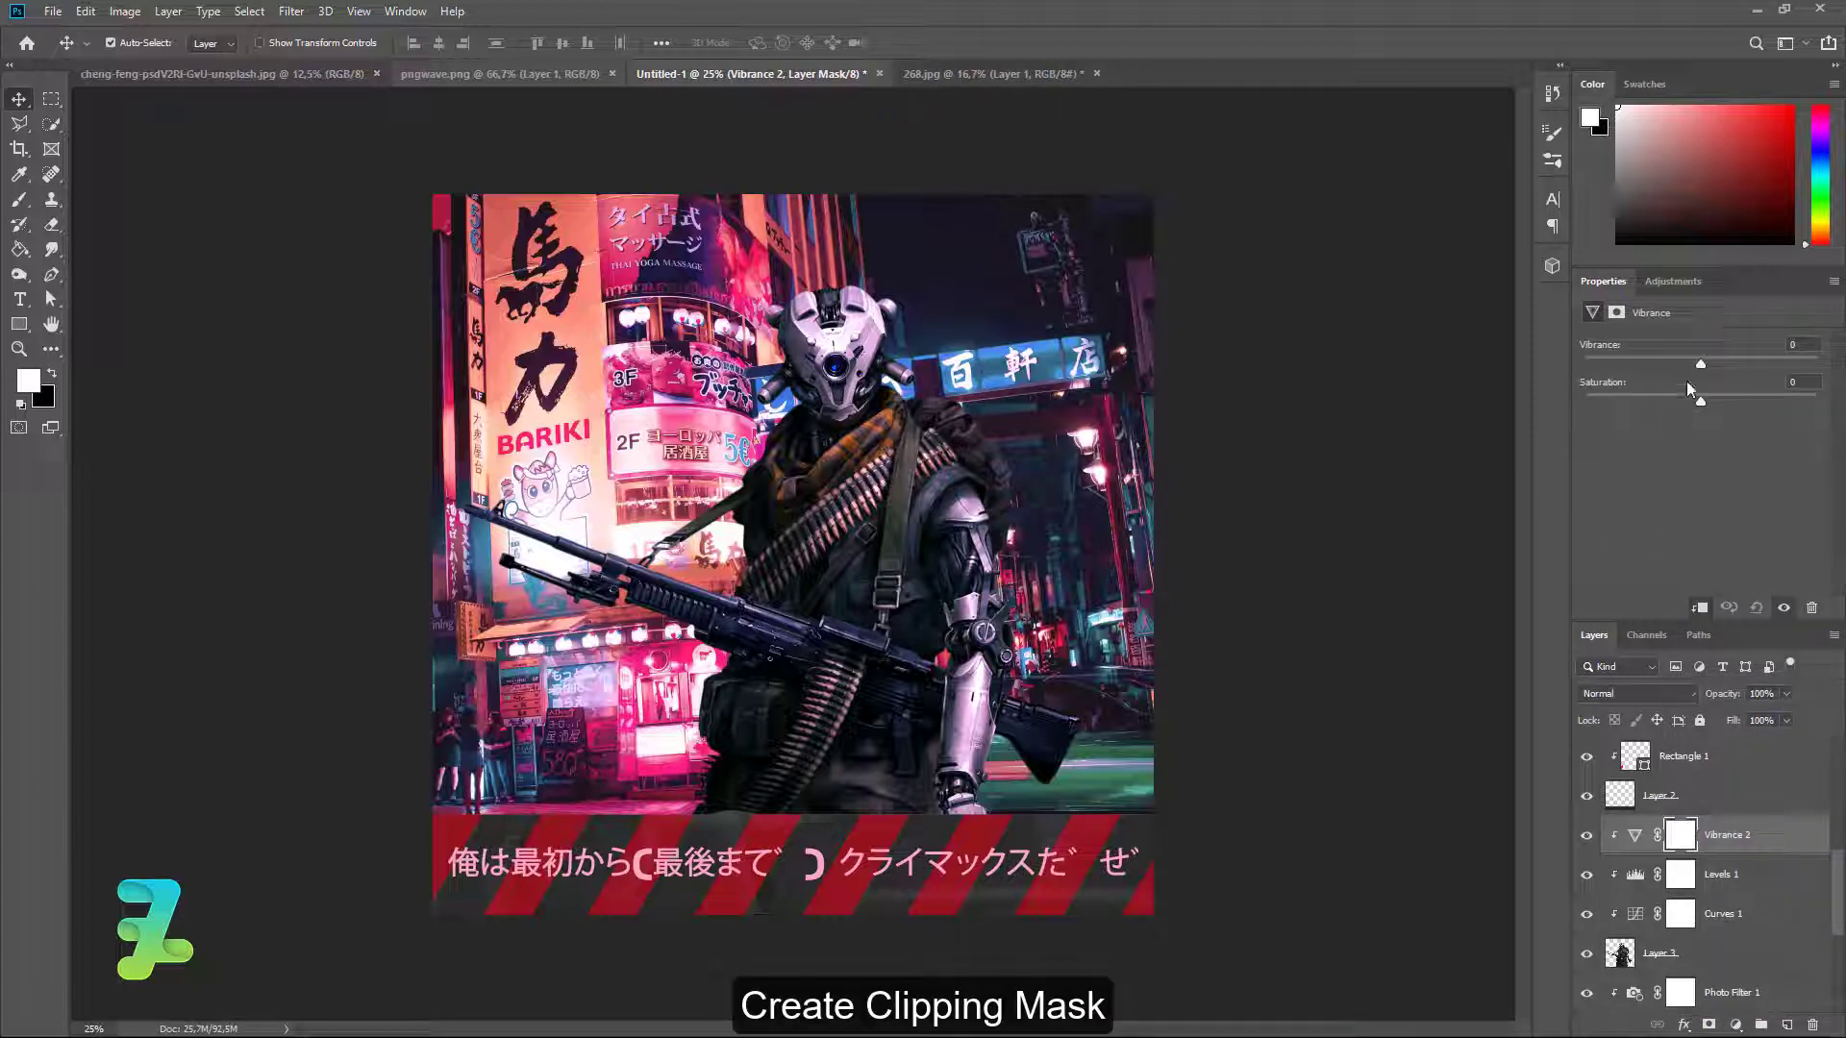
{"action": "left_click_drag", "start_coordinate": [1700, 365], "coordinate": [1636, 366]}
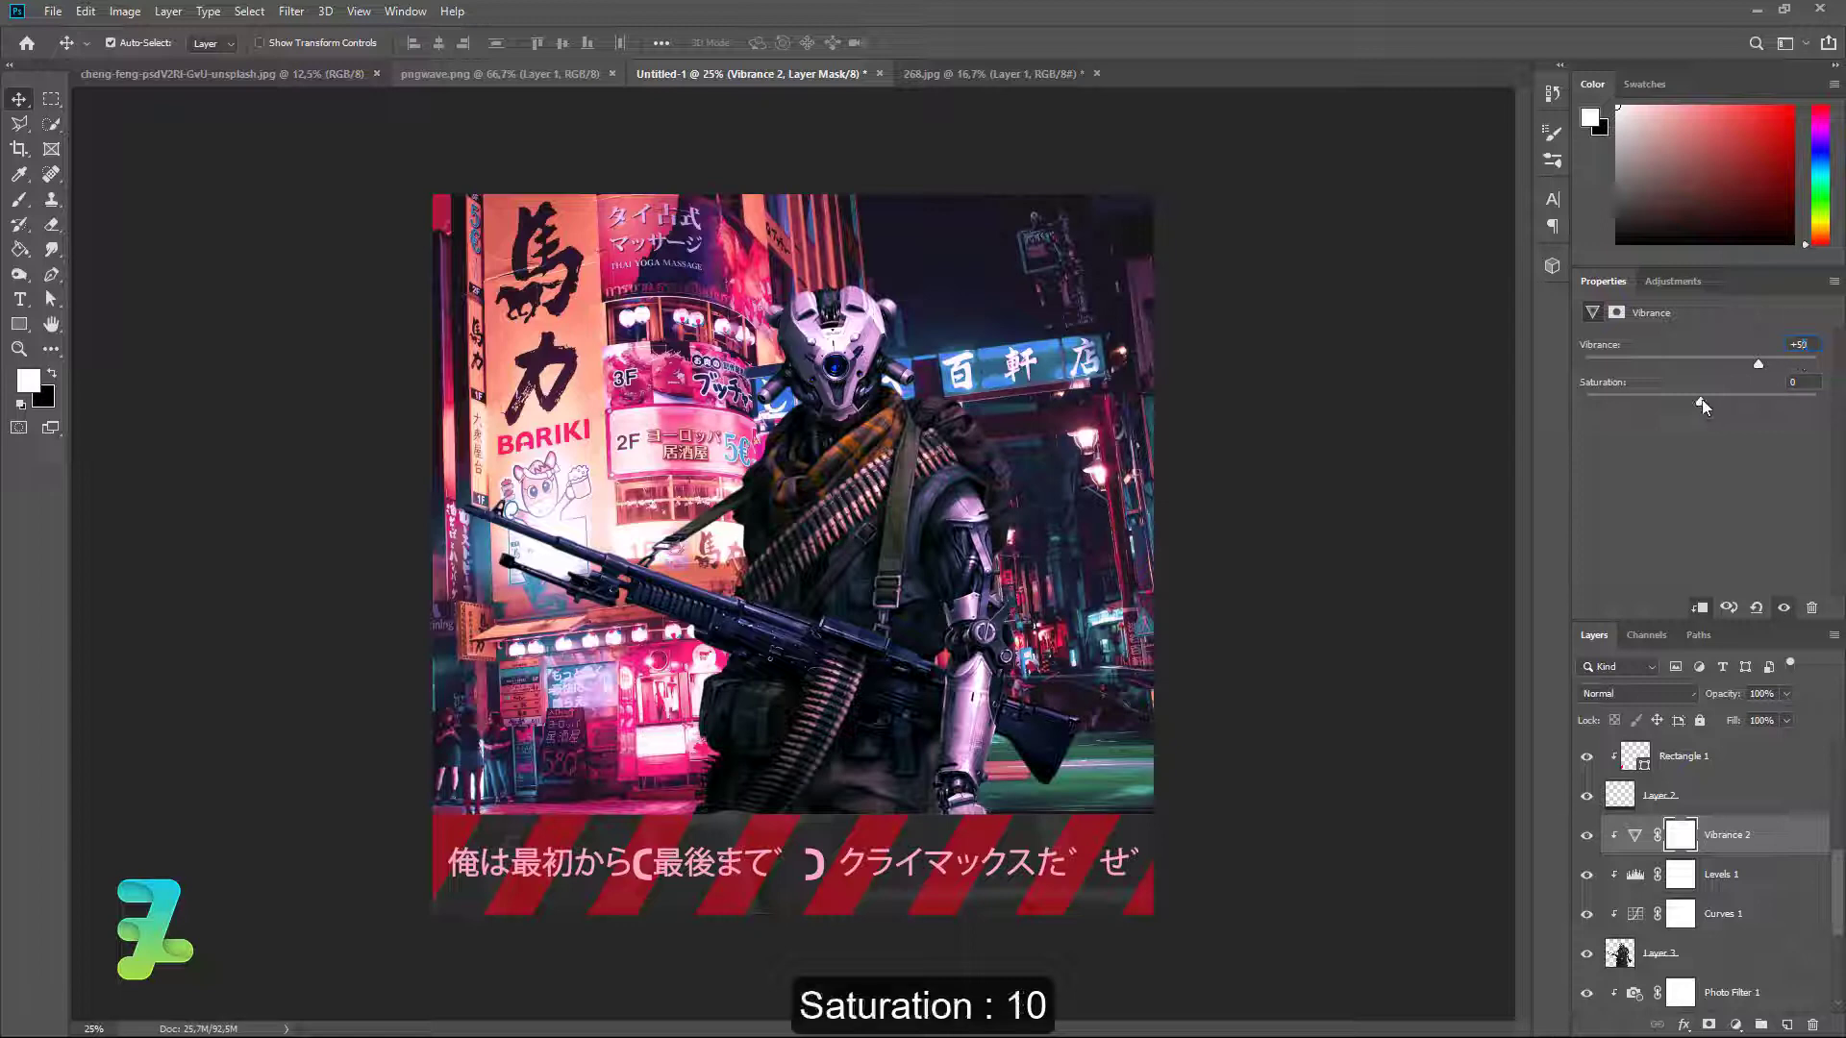
{"action": "mouse_move", "coordinate": [1767, 403]}
{"action": "left_mouse_down"}
{"action": "mouse_move", "coordinate": [1693, 408]}
{"action": "mouse_move", "coordinate": [1710, 398]}
{"action": "left_mouse_up"}
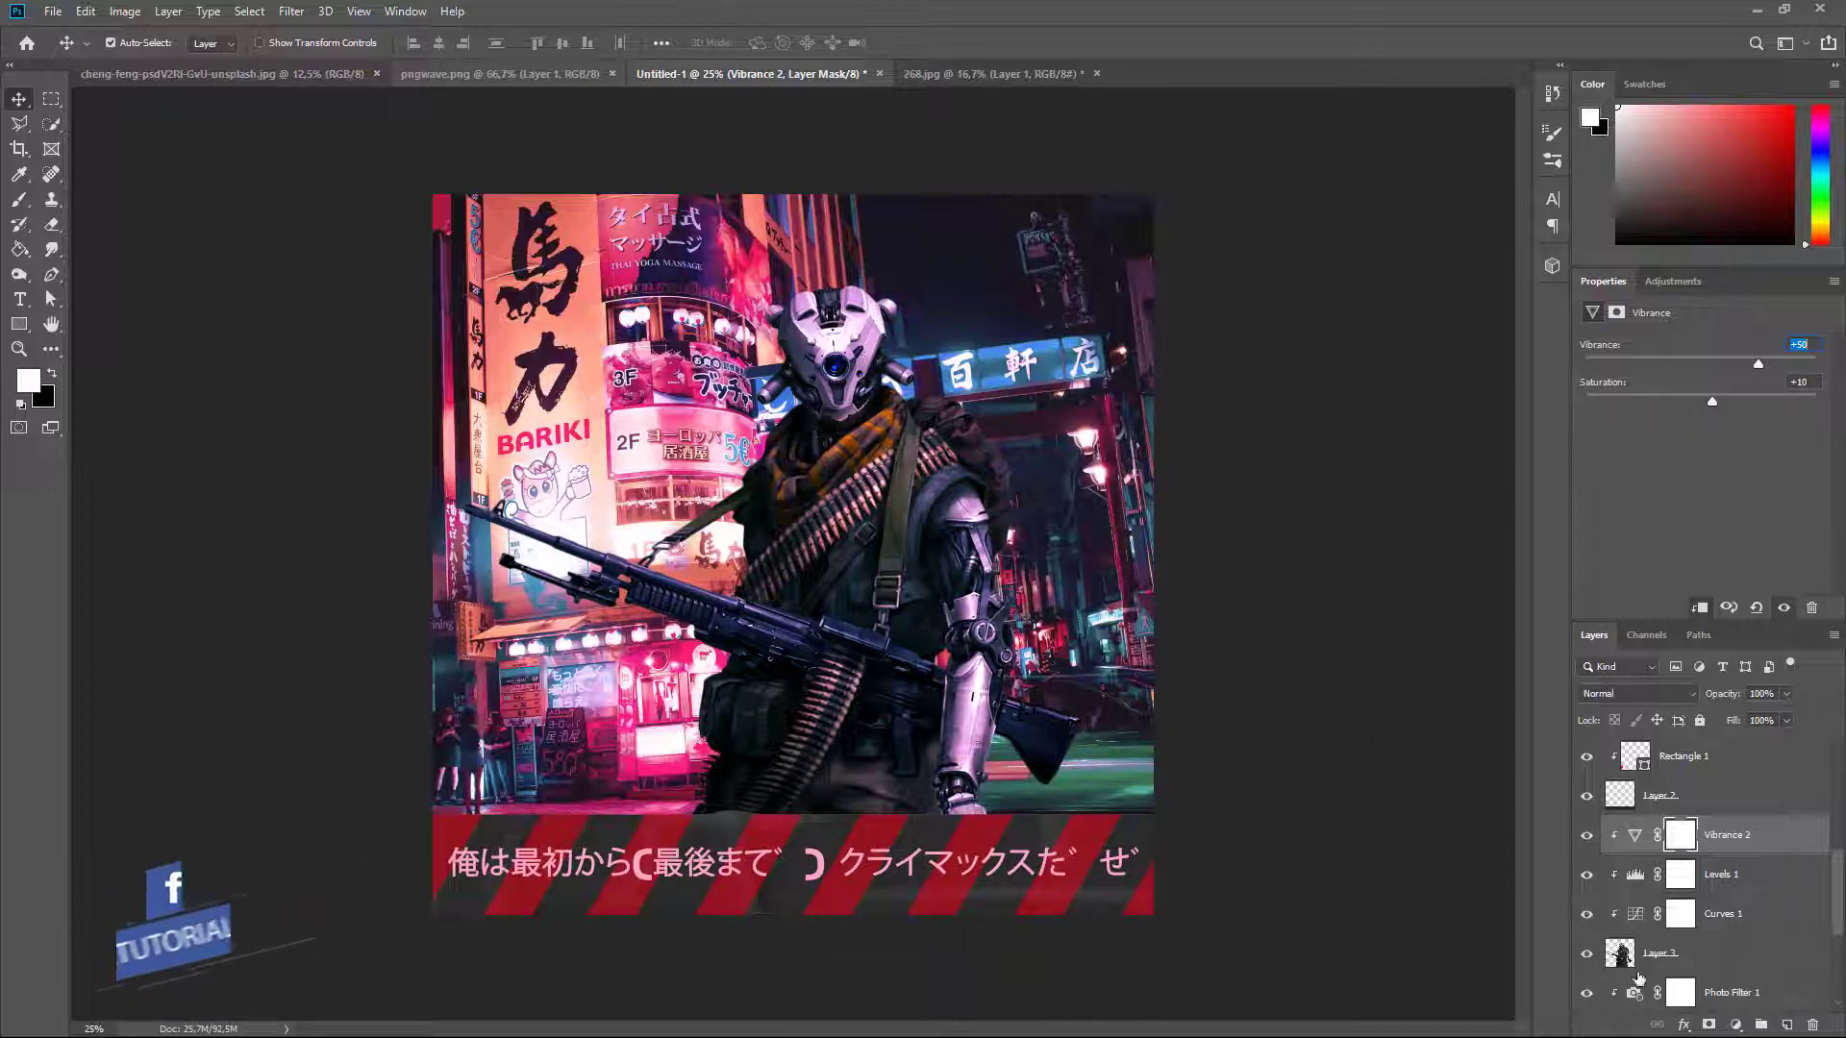
Add a clipped Color Balance adjustment with midtones Magenta–Green set to −11.
{"action": "left_click", "coordinate": [1736, 1025]}
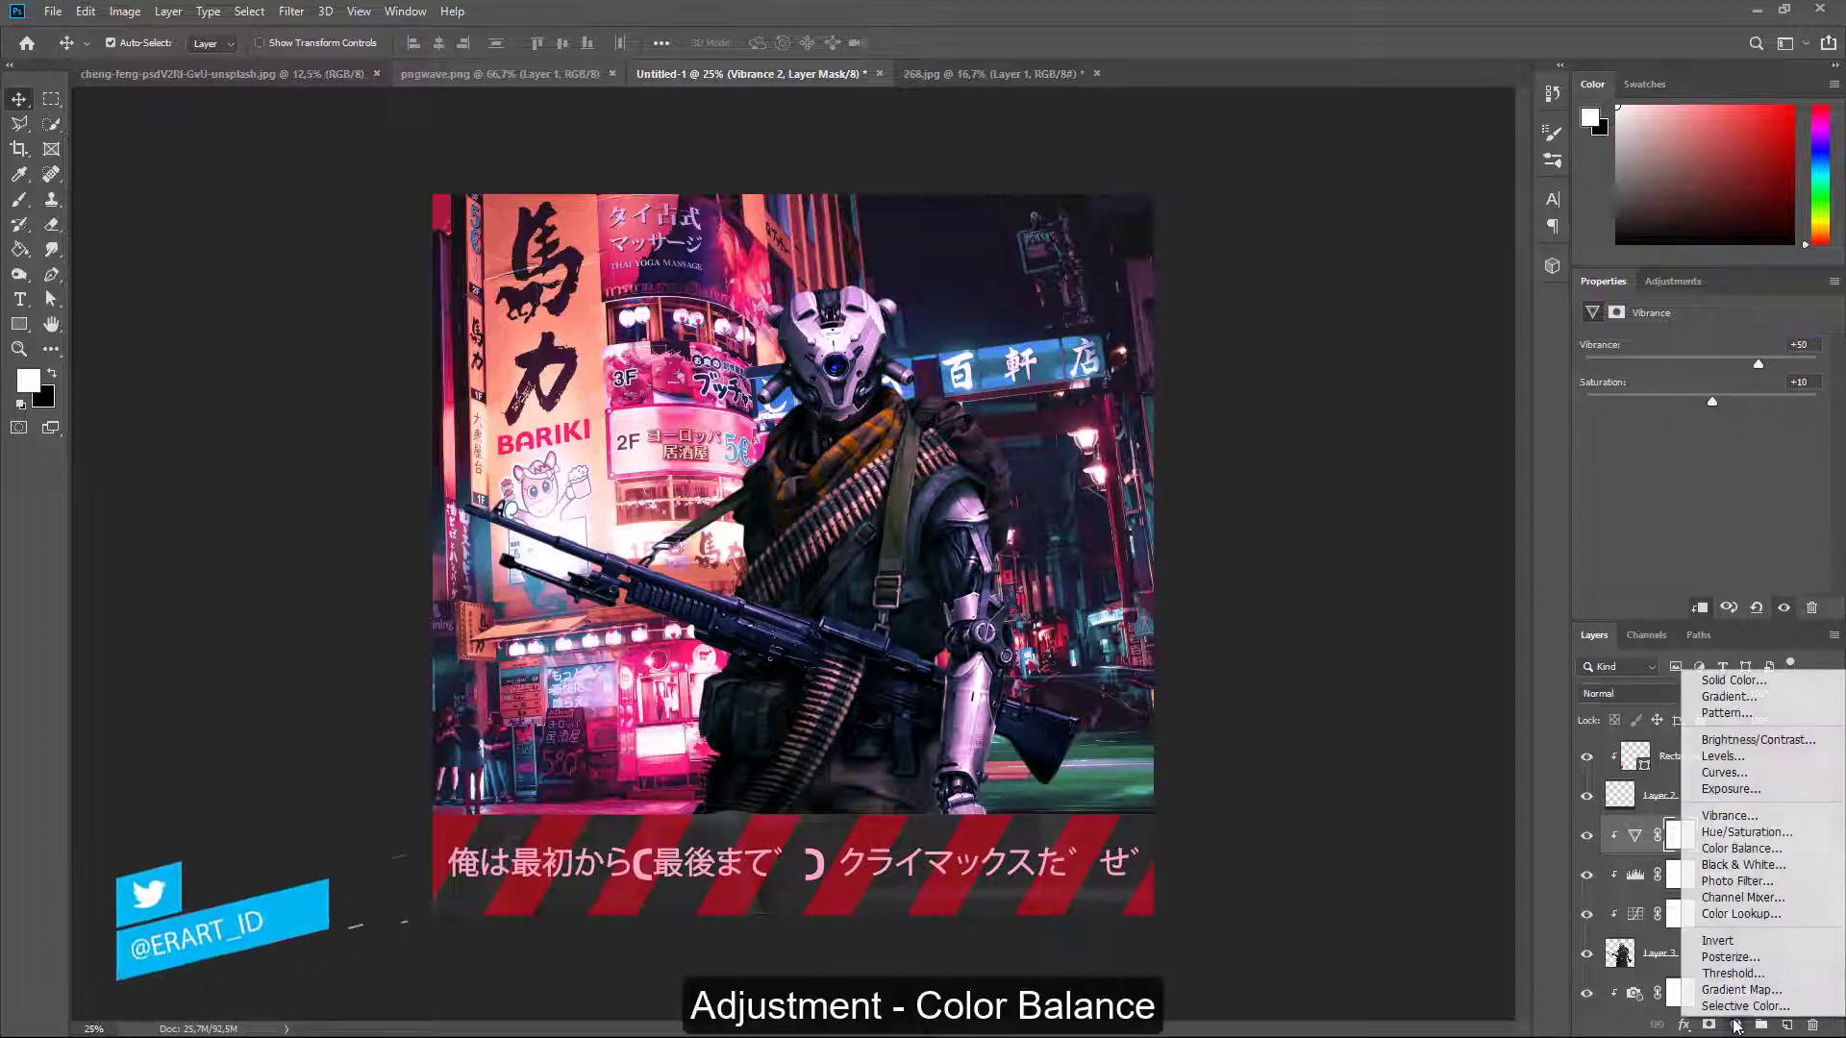
{"action": "left_click", "coordinate": [1733, 849]}
{"action": "left_click", "coordinate": [1700, 608]}
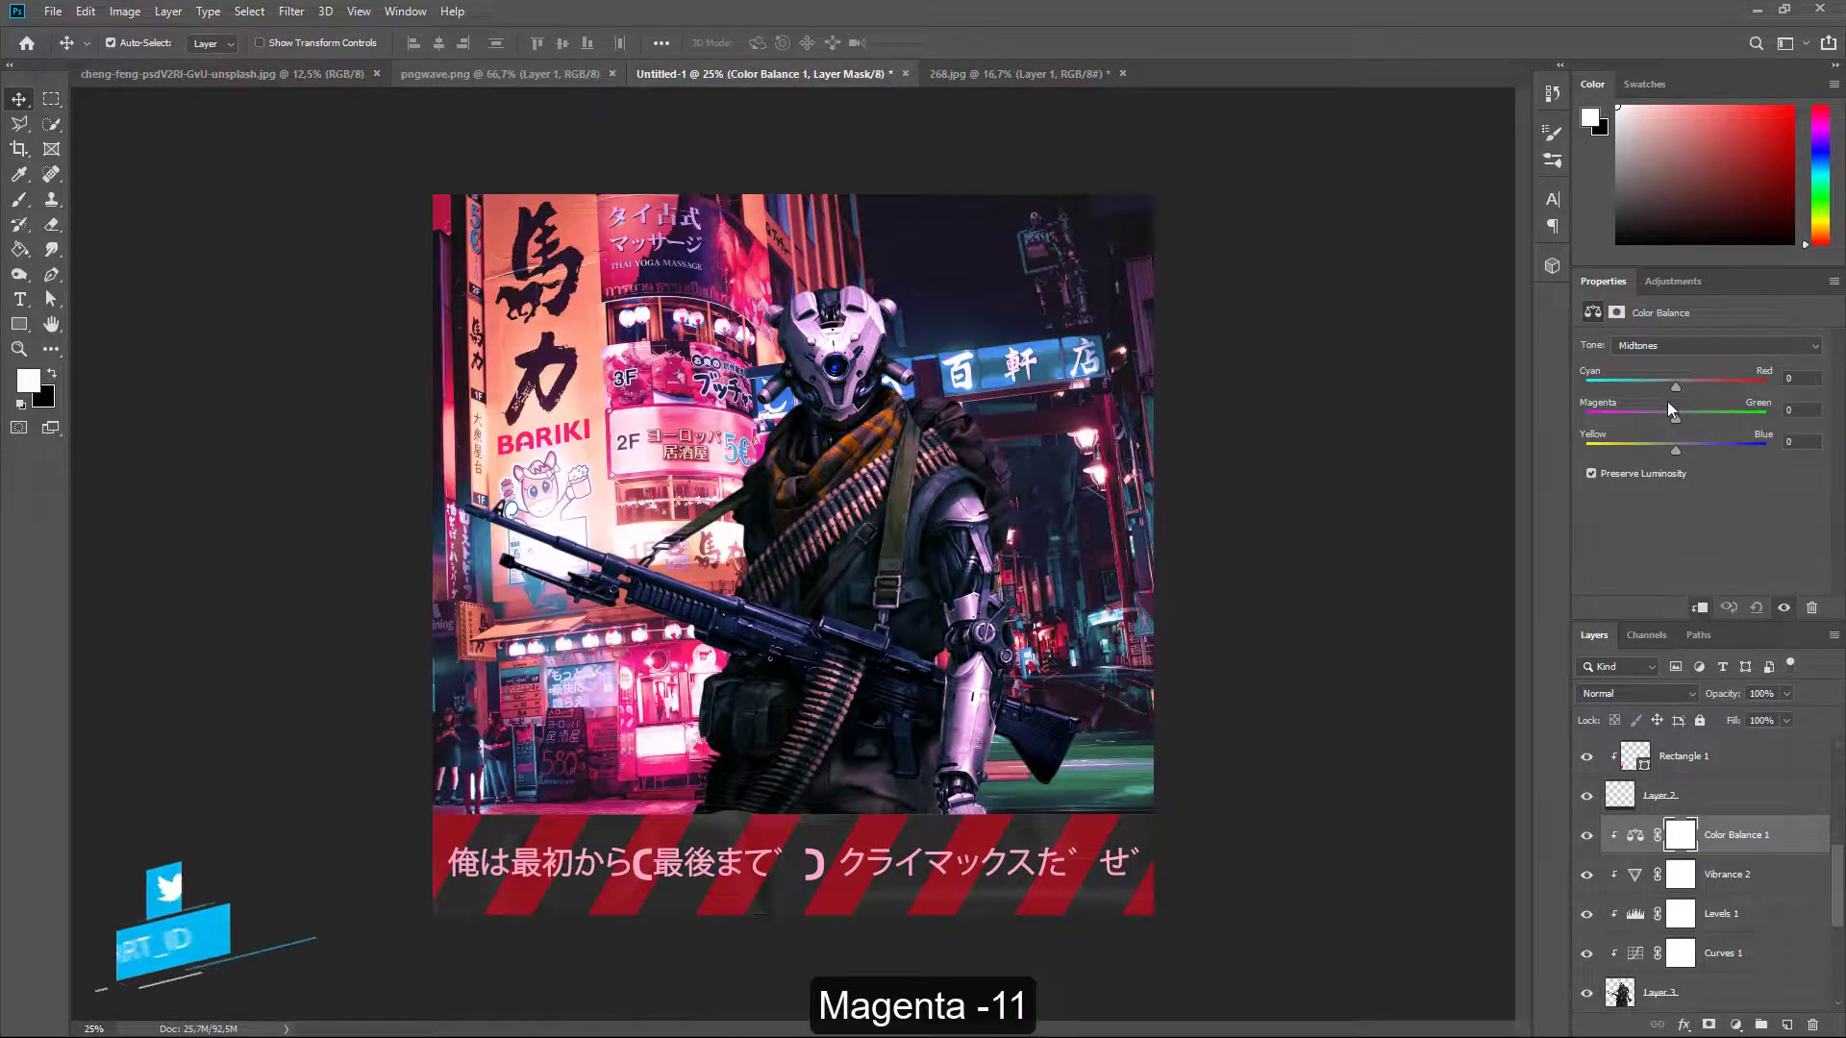
{"action": "left_click_drag", "start_coordinate": [1674, 416], "coordinate": [1663, 424]}
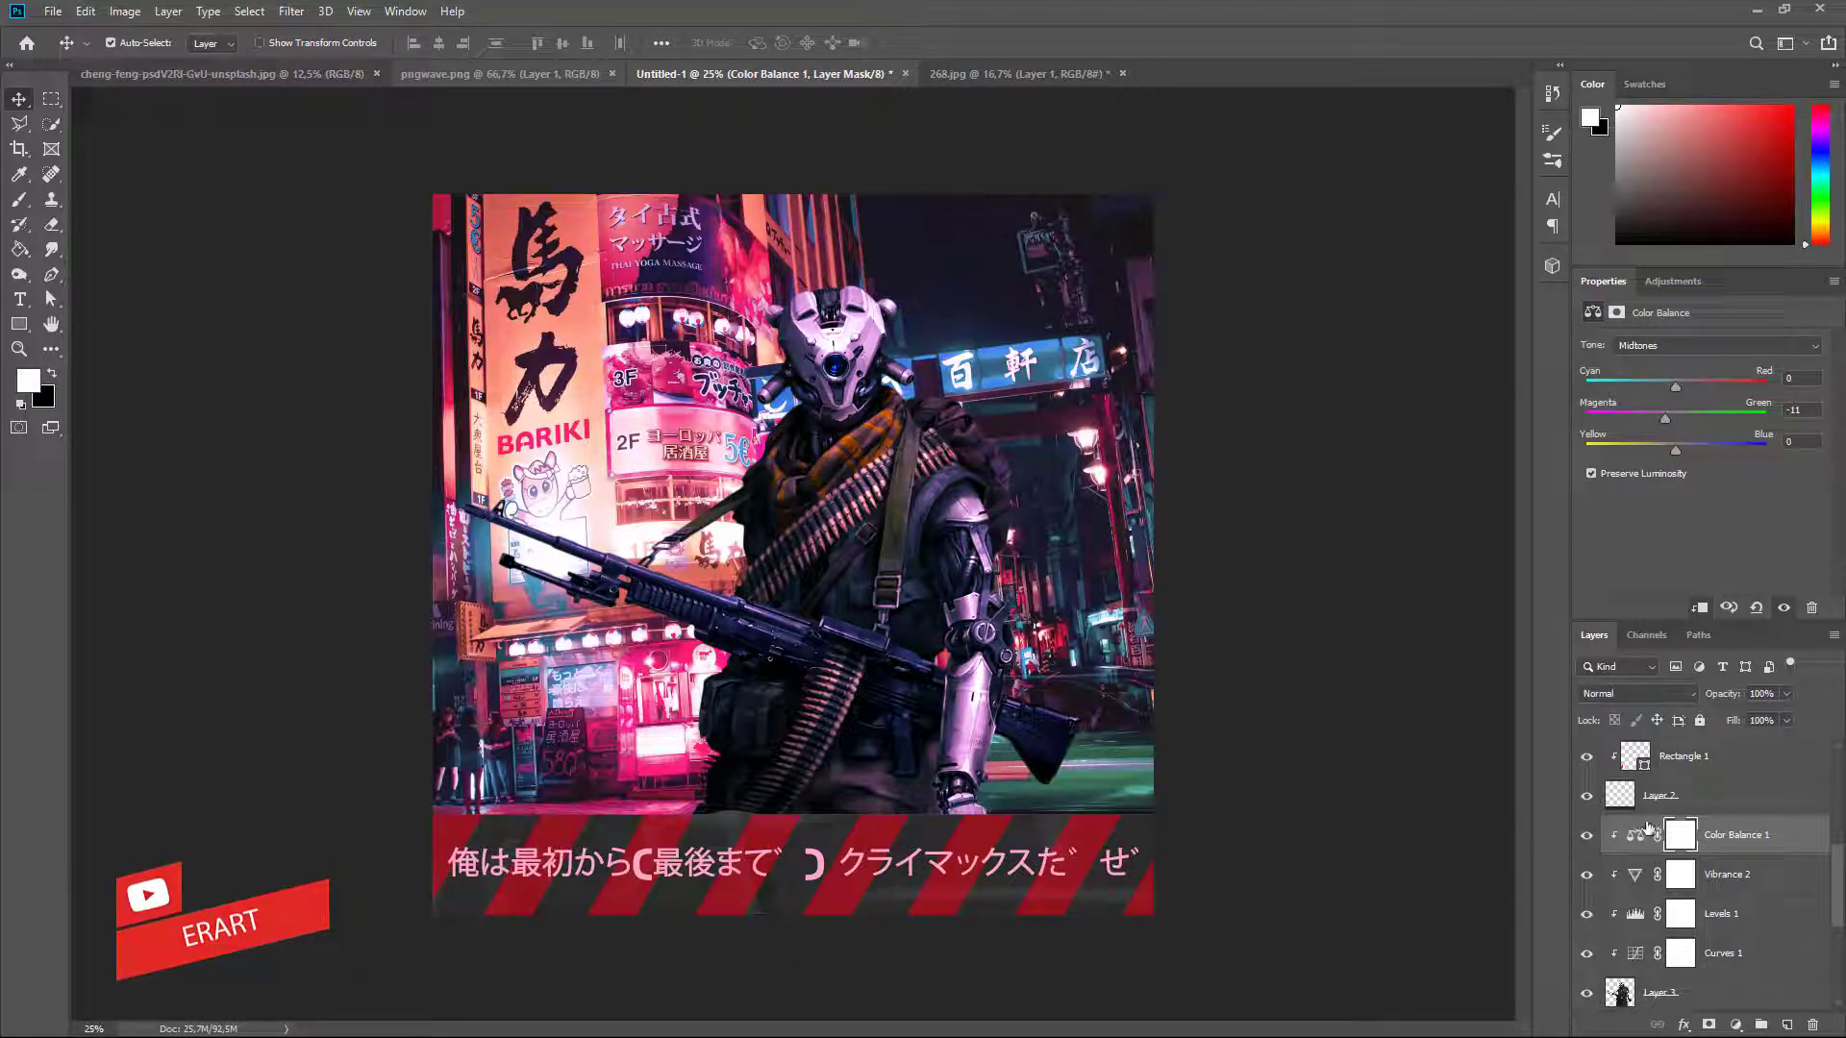
{"action": "scroll", "coordinate": [1648, 826], "scroll_direction": "up", "scroll_amount": 3}
{"action": "scroll", "coordinate": [1692, 798], "scroll_direction": "up", "scroll_amount": 3}
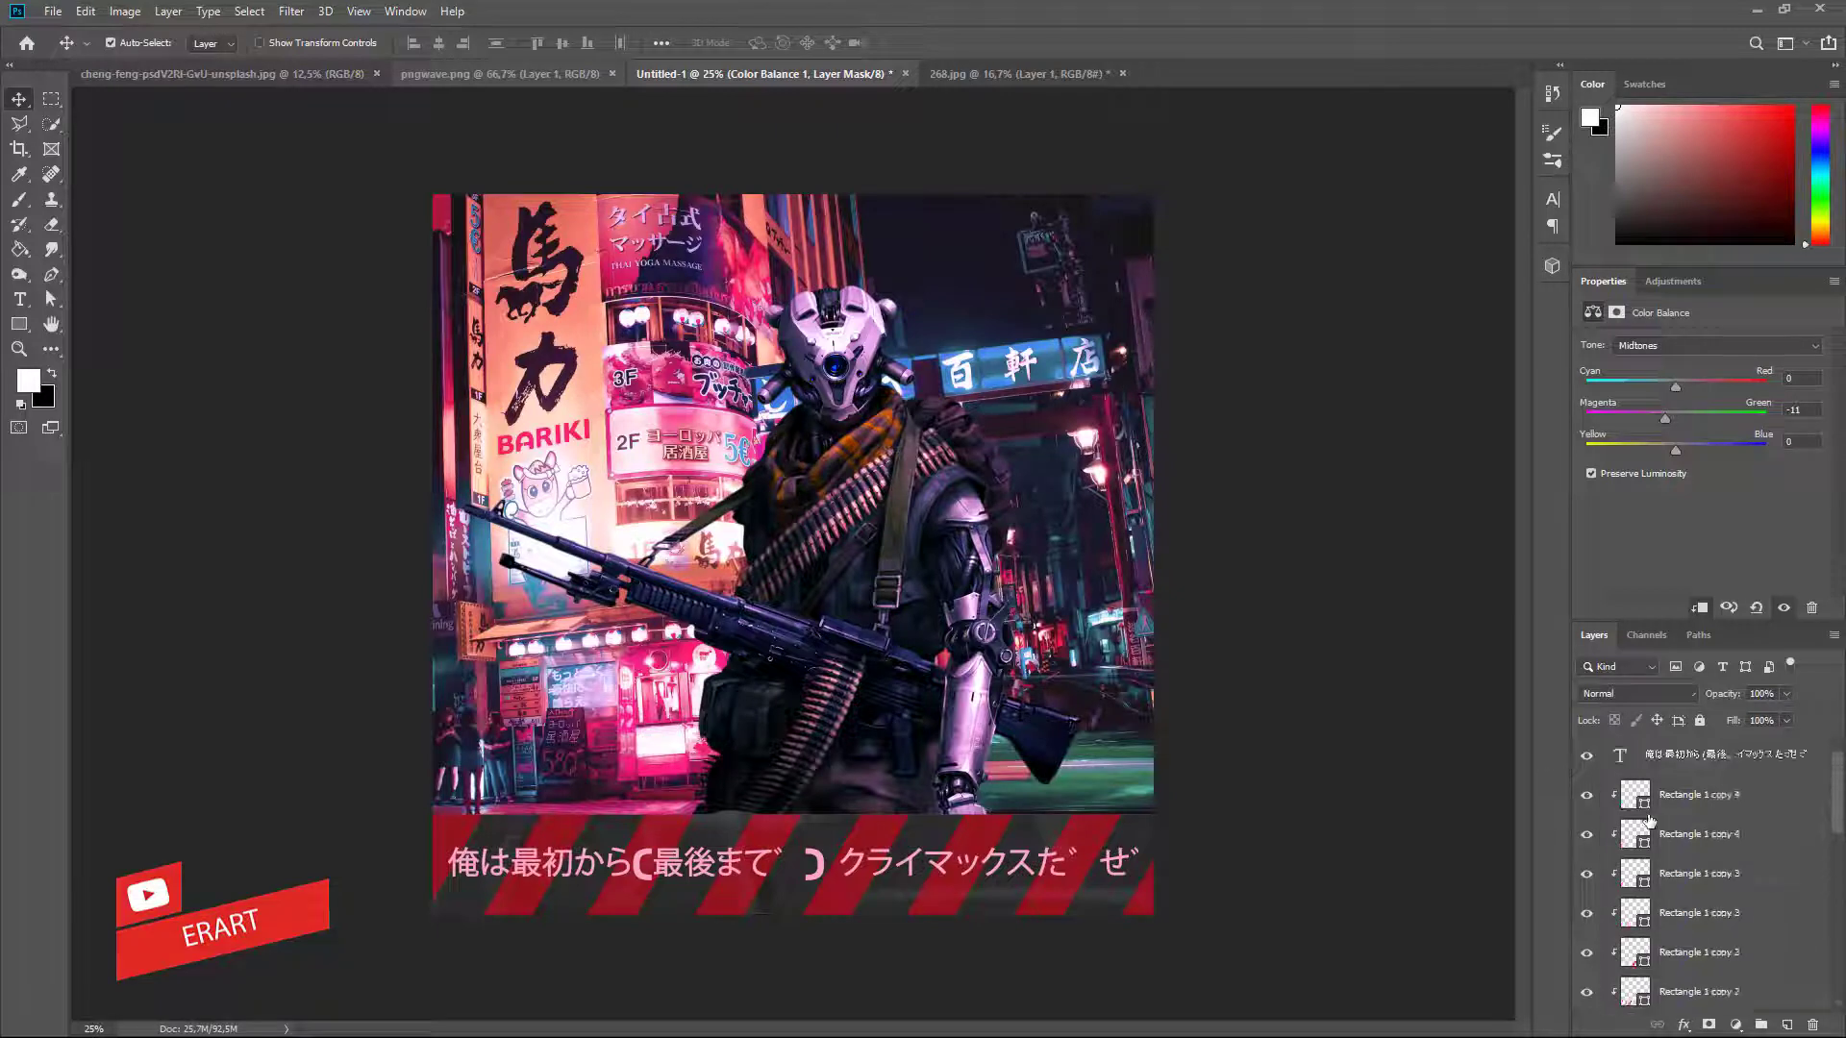
Copy the neon alley photo from its floating window into the poster as a new layer.
{"action": "left_click", "coordinate": [1736, 759]}
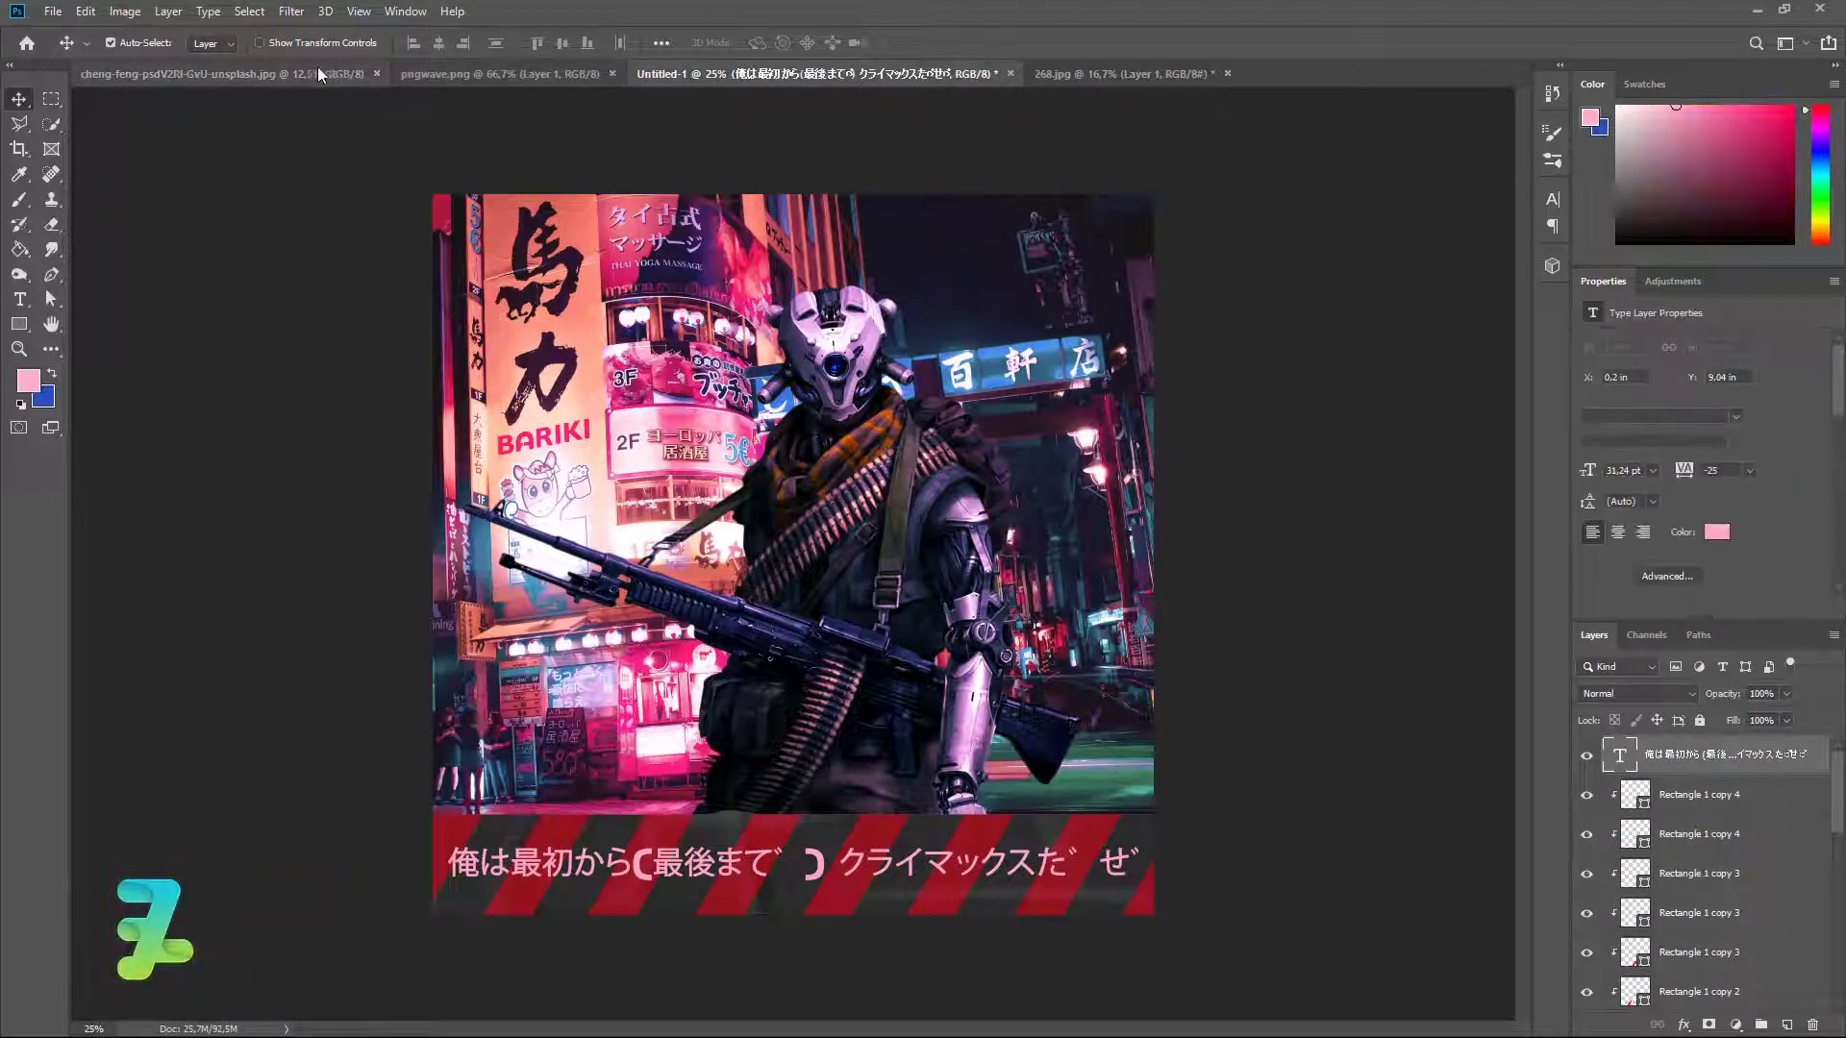
{"action": "left_click", "coordinate": [270, 77]}
{"action": "right_click", "coordinate": [270, 77]}
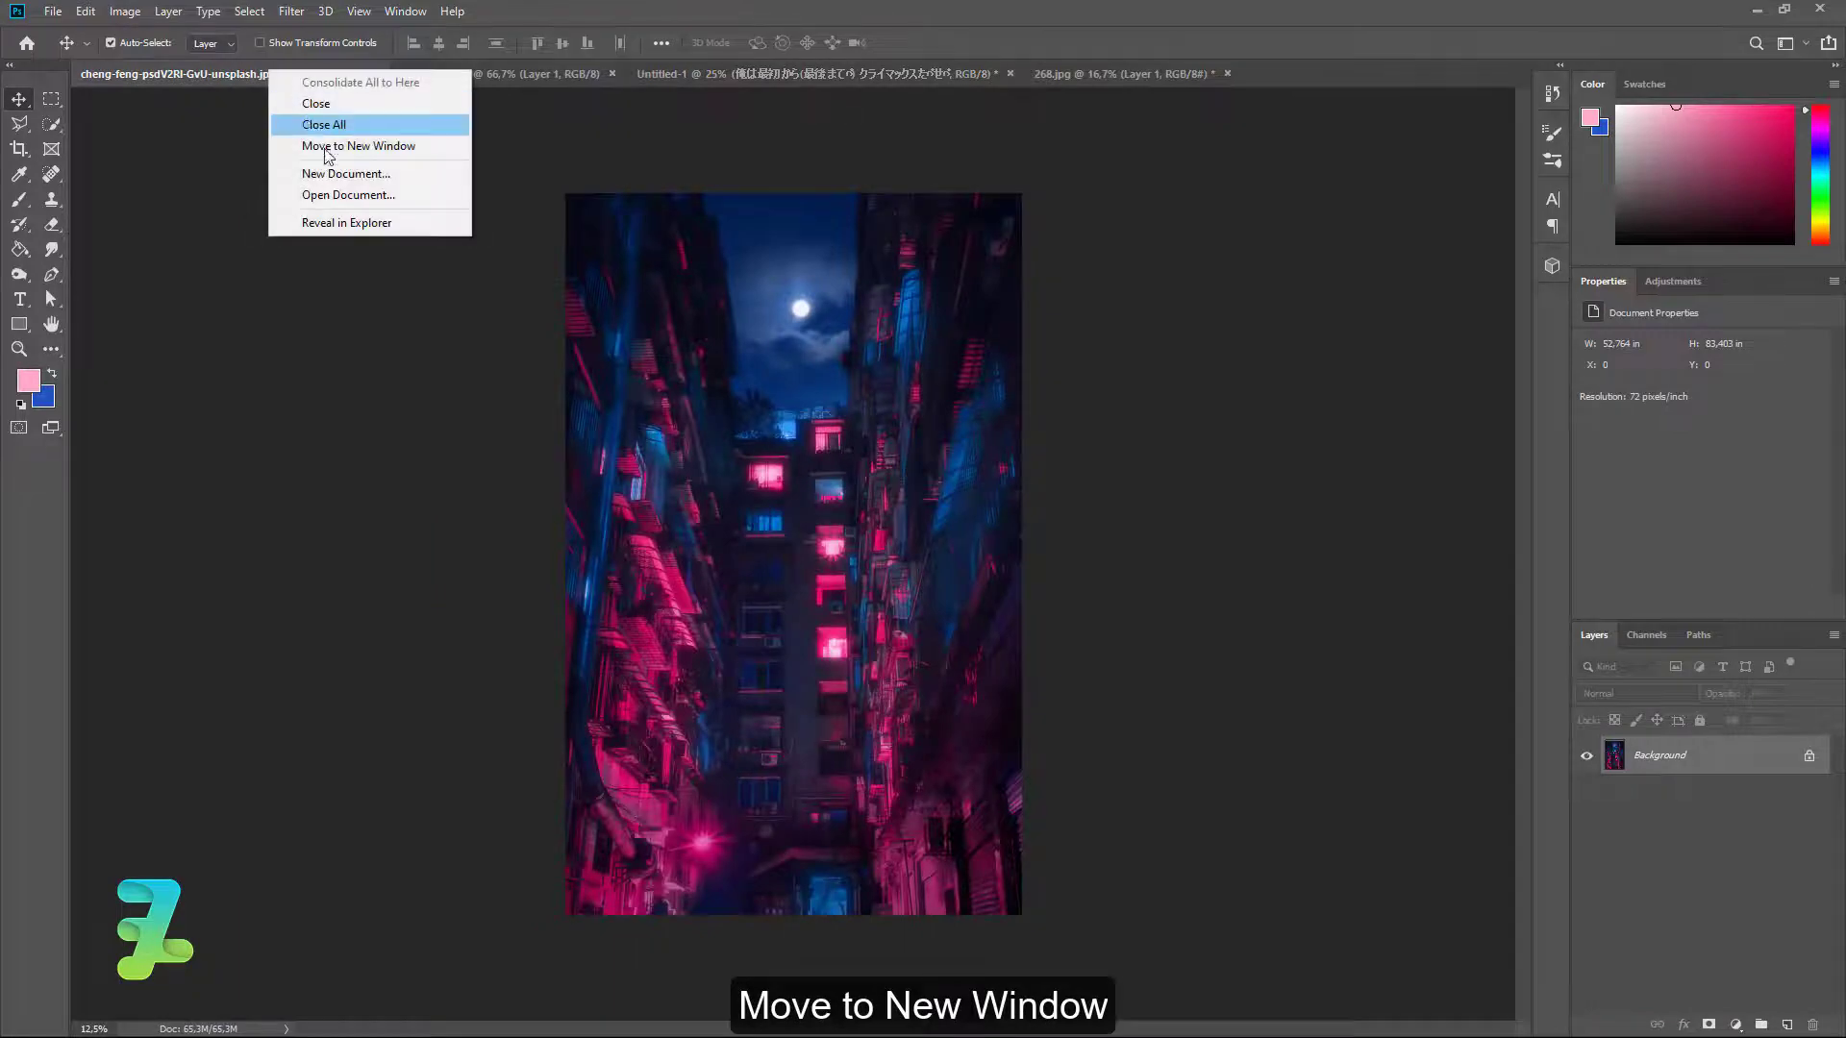
{"action": "left_click", "coordinate": [346, 145]}
{"action": "left_click_drag", "start_coordinate": [219, 206], "coordinate": [631, 296]}
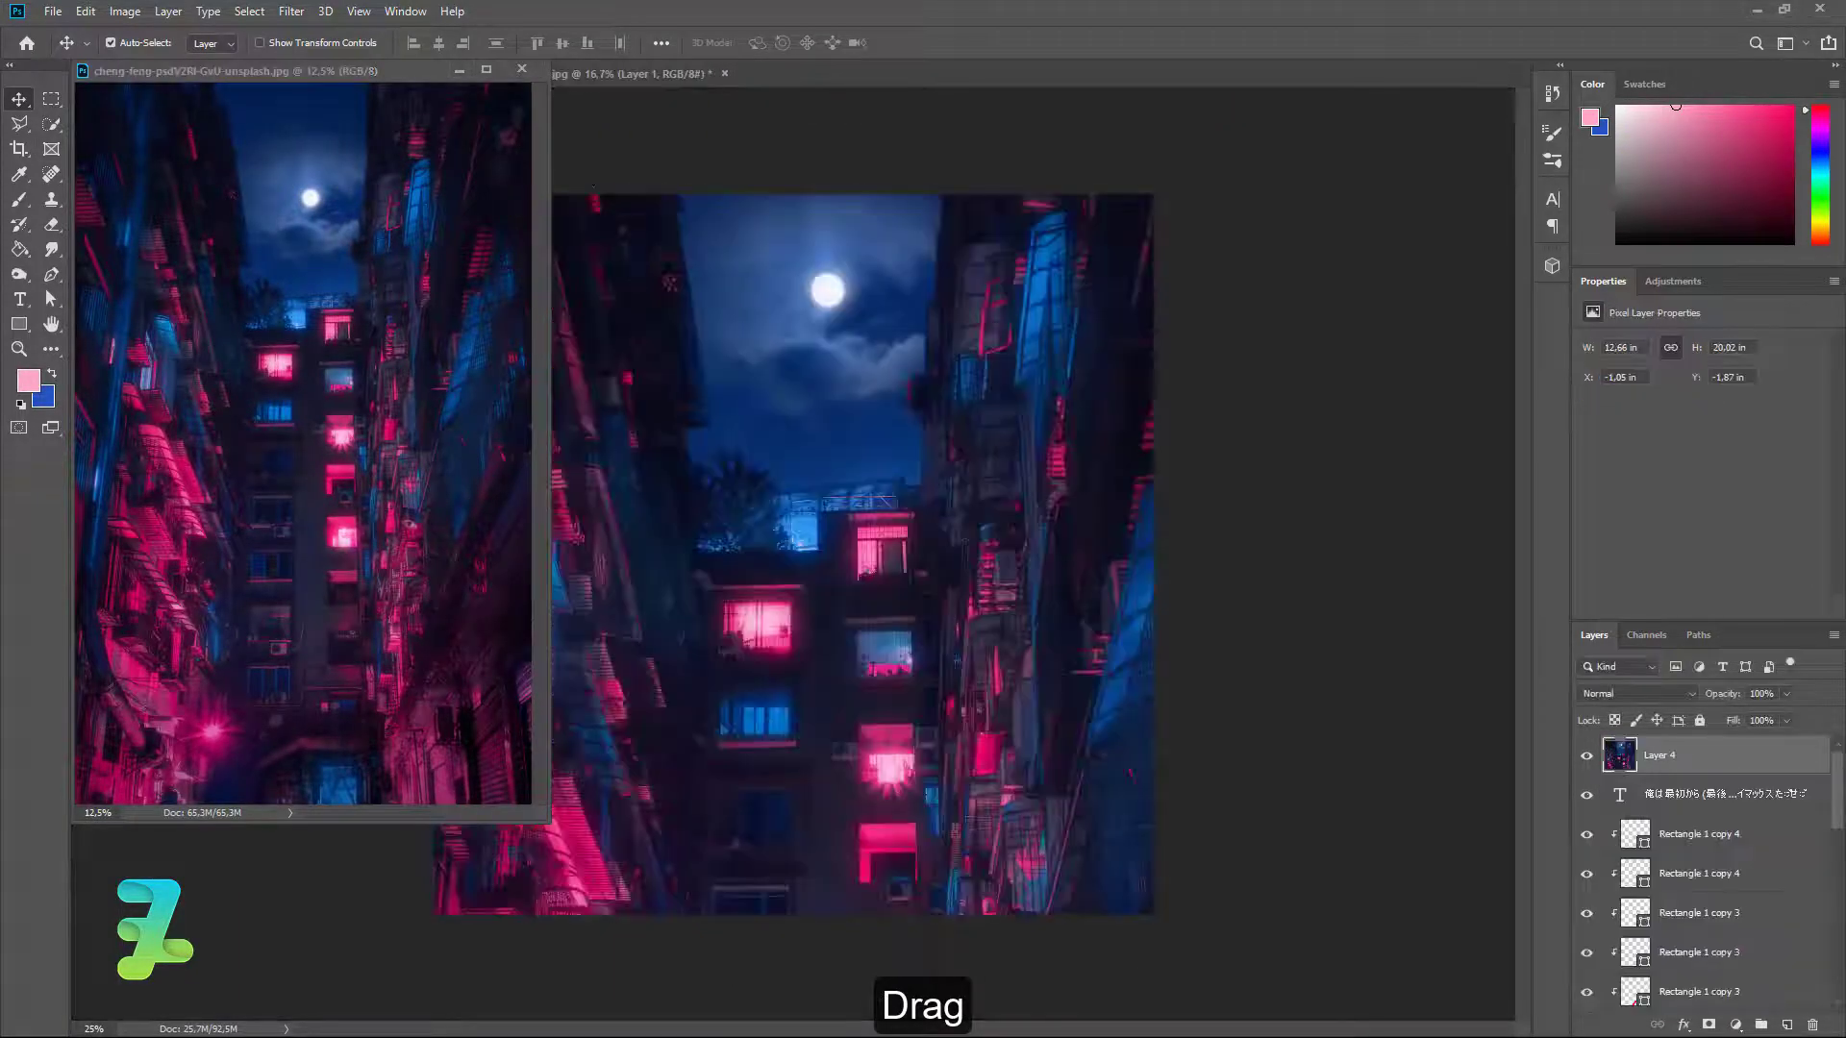
{"action": "left_click", "coordinate": [522, 68]}
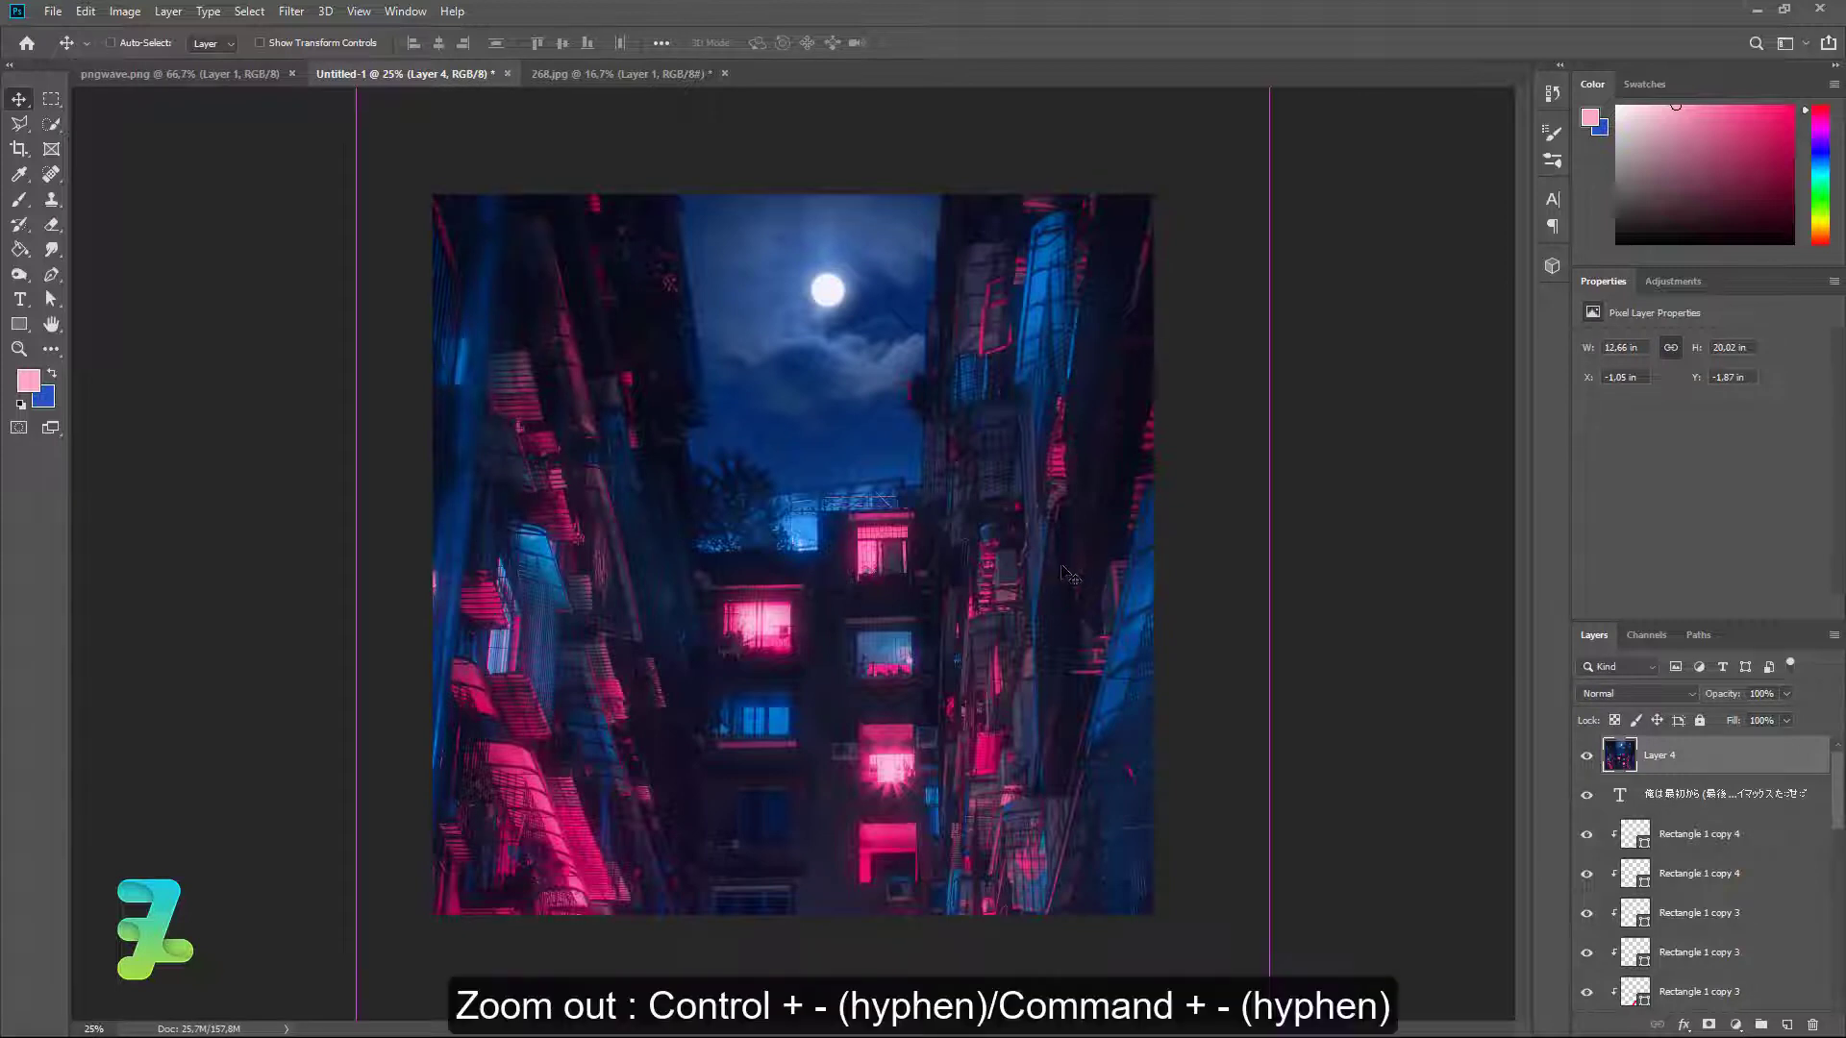
{"action": "key", "text": "ctrl+minus"}
Shrink the alley photo to under a third and position it in the upper-left area.
{"action": "key", "text": "ctrl+t"}
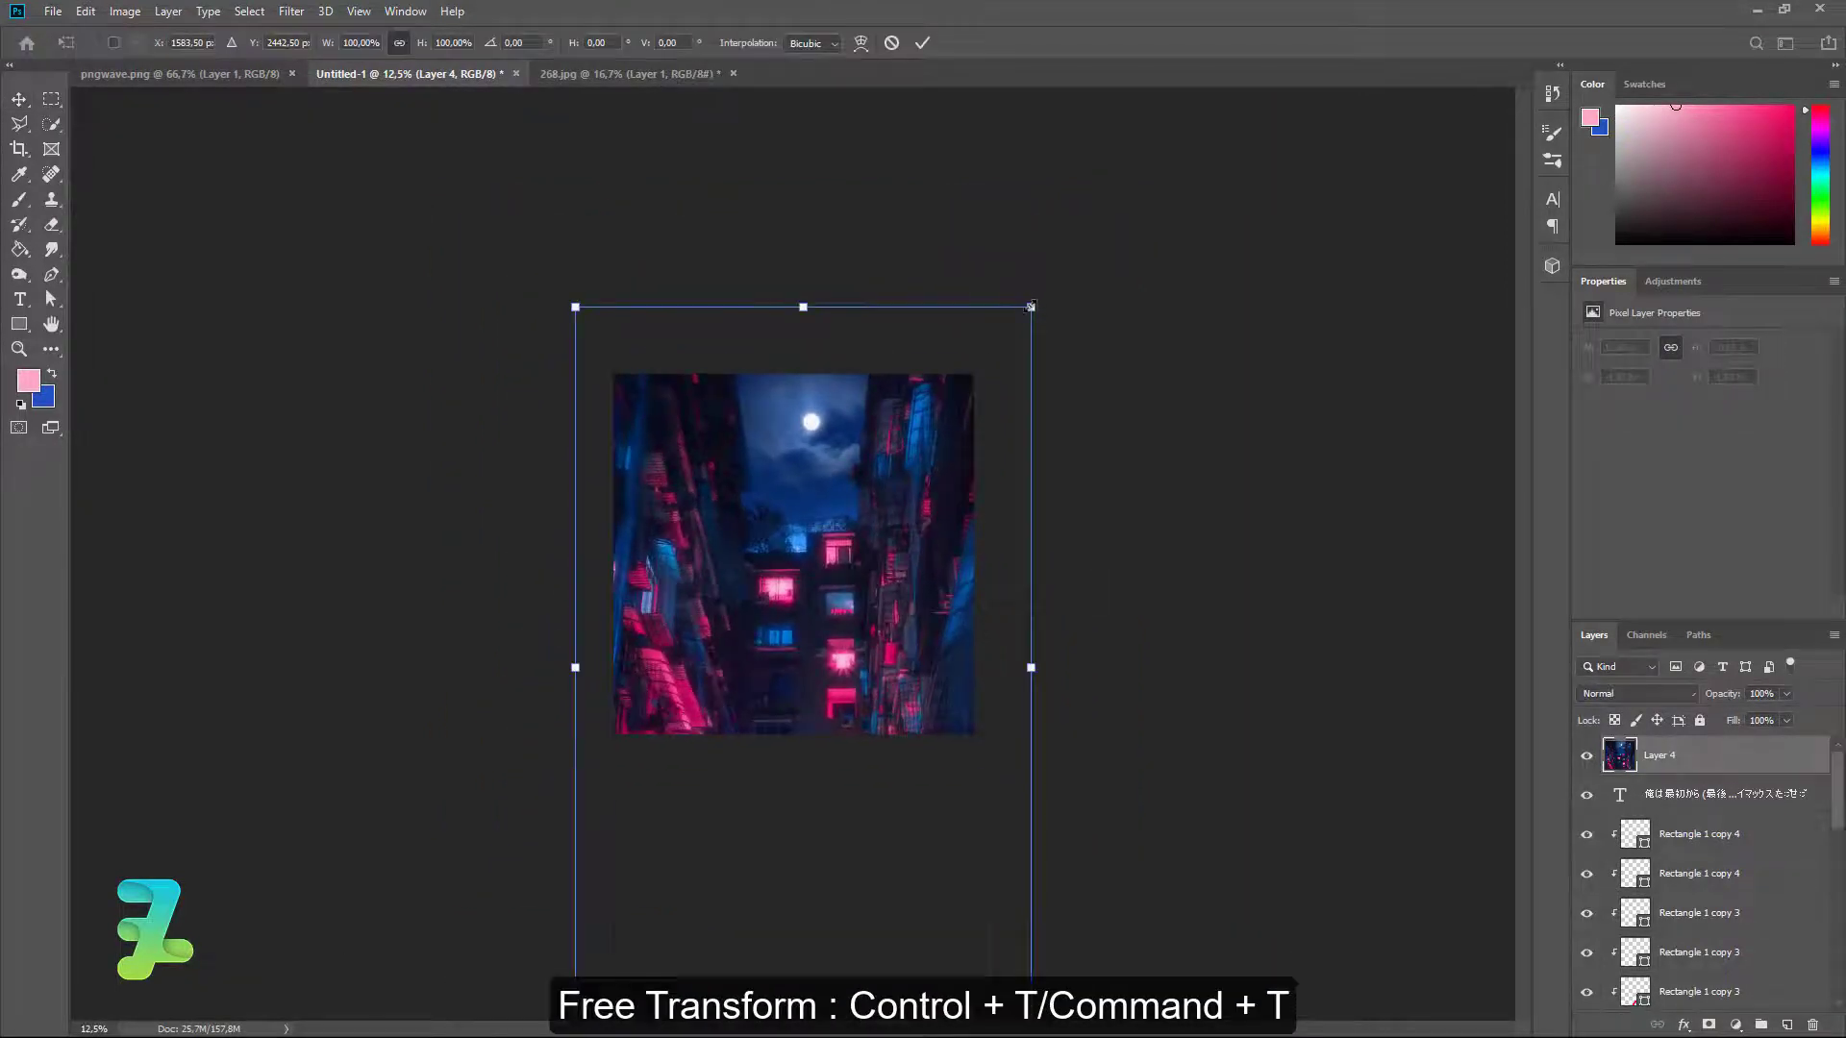
{"action": "left_click_drag", "start_coordinate": [1030, 307], "coordinate": [869, 551], "text": "alt"}
{"action": "left_click_drag", "start_coordinate": [810, 645], "coordinate": [704, 508]}
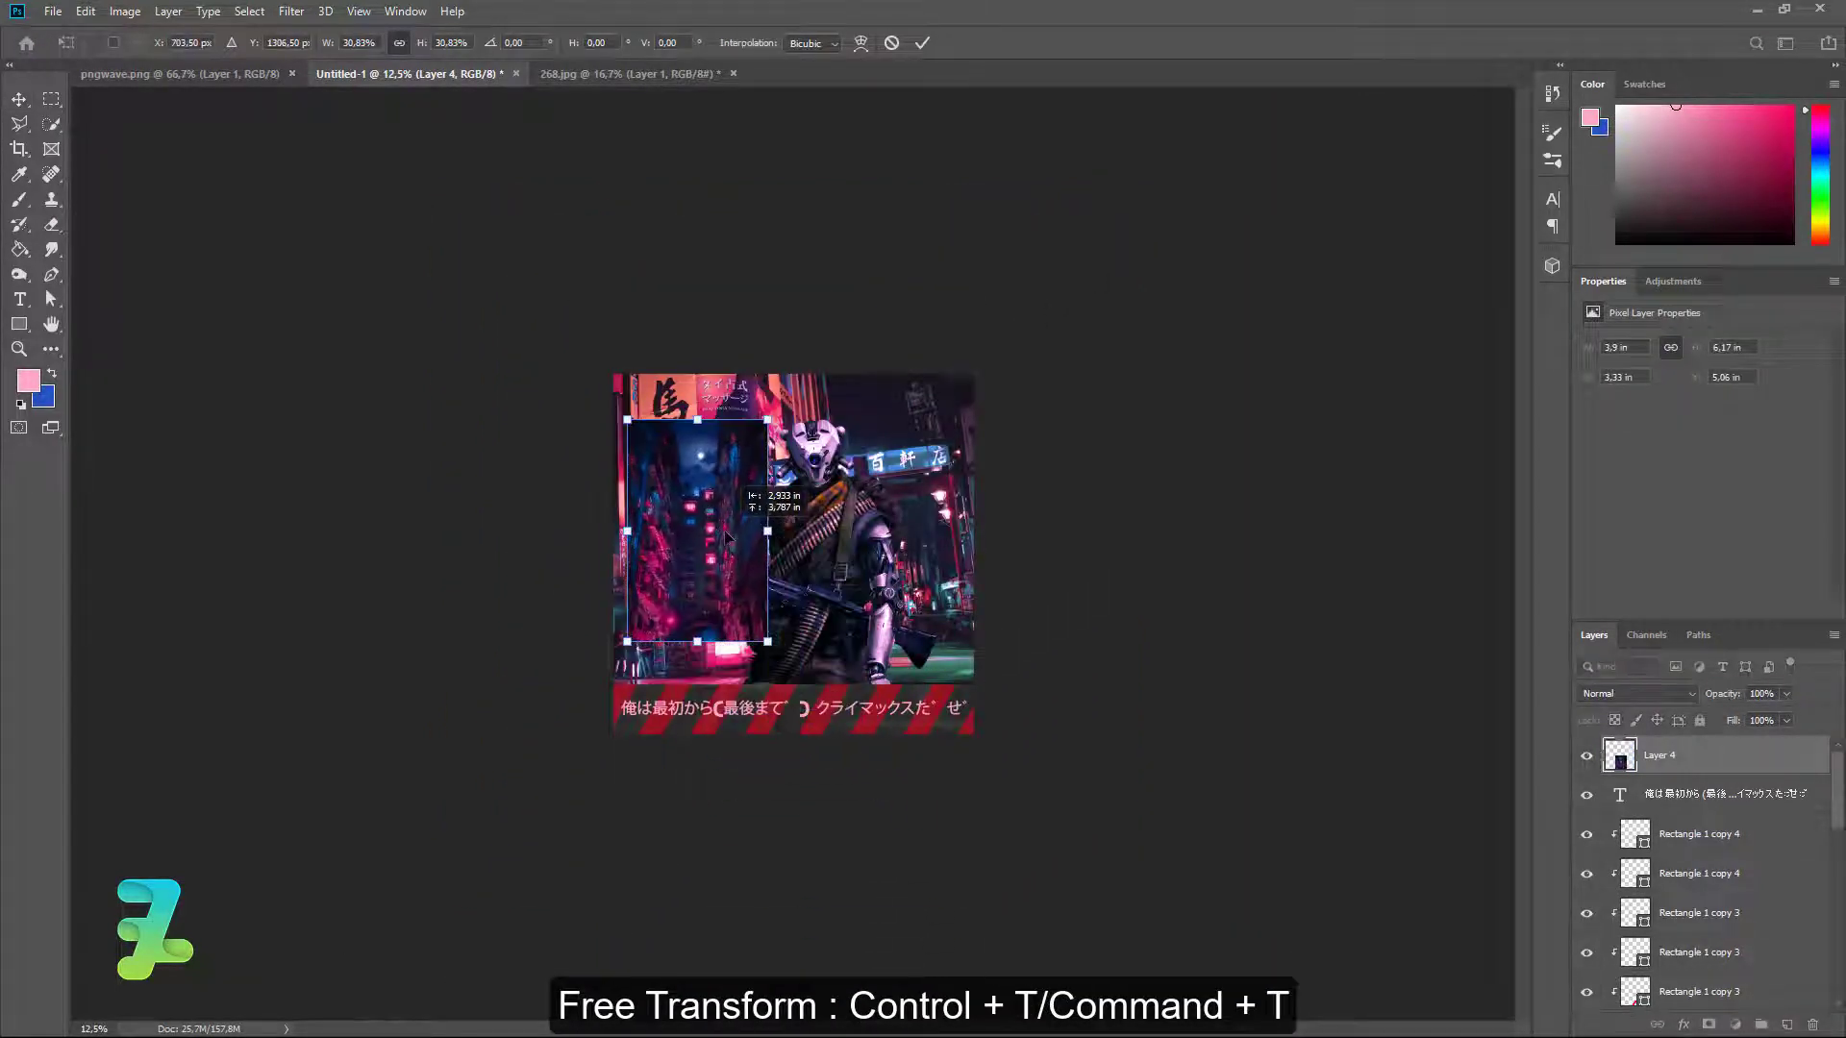
{"action": "key", "text": "ctrl+plus"}
{"action": "key", "text": "ctrl+plus"}
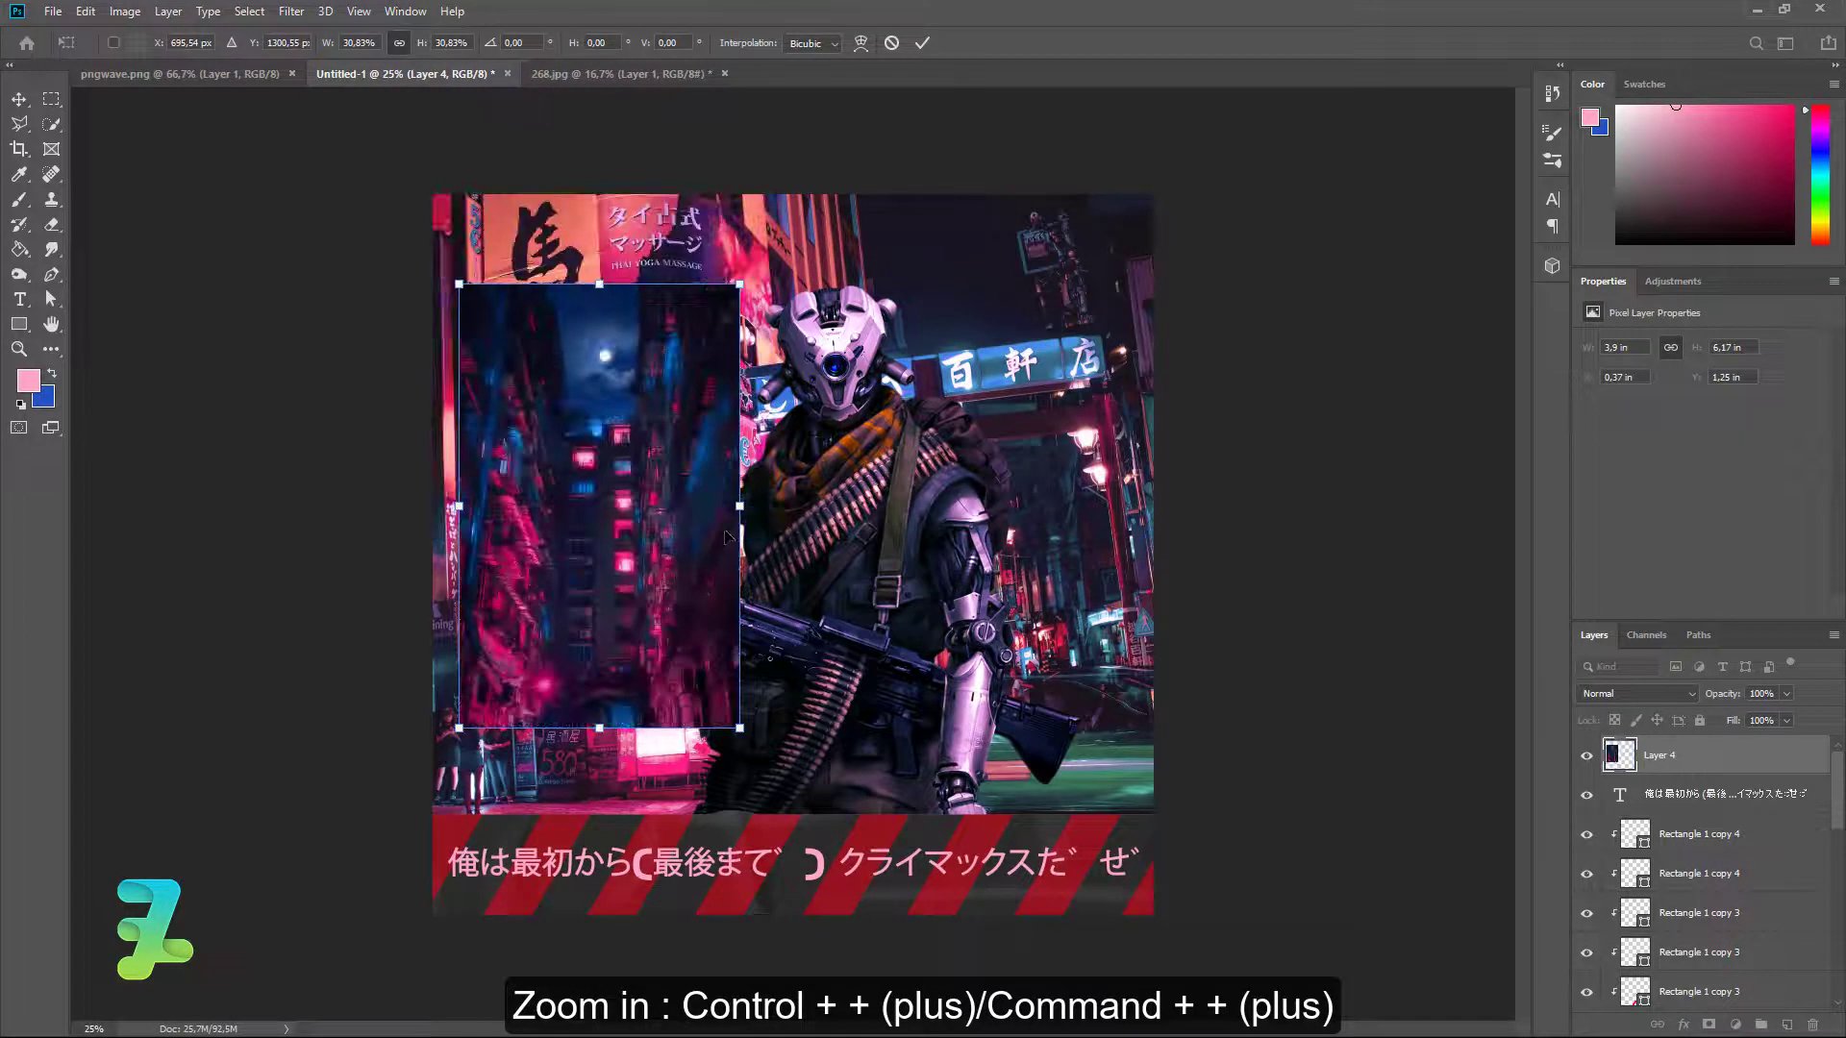
{"action": "left_click_drag", "start_coordinate": [698, 593], "coordinate": [643, 466]}
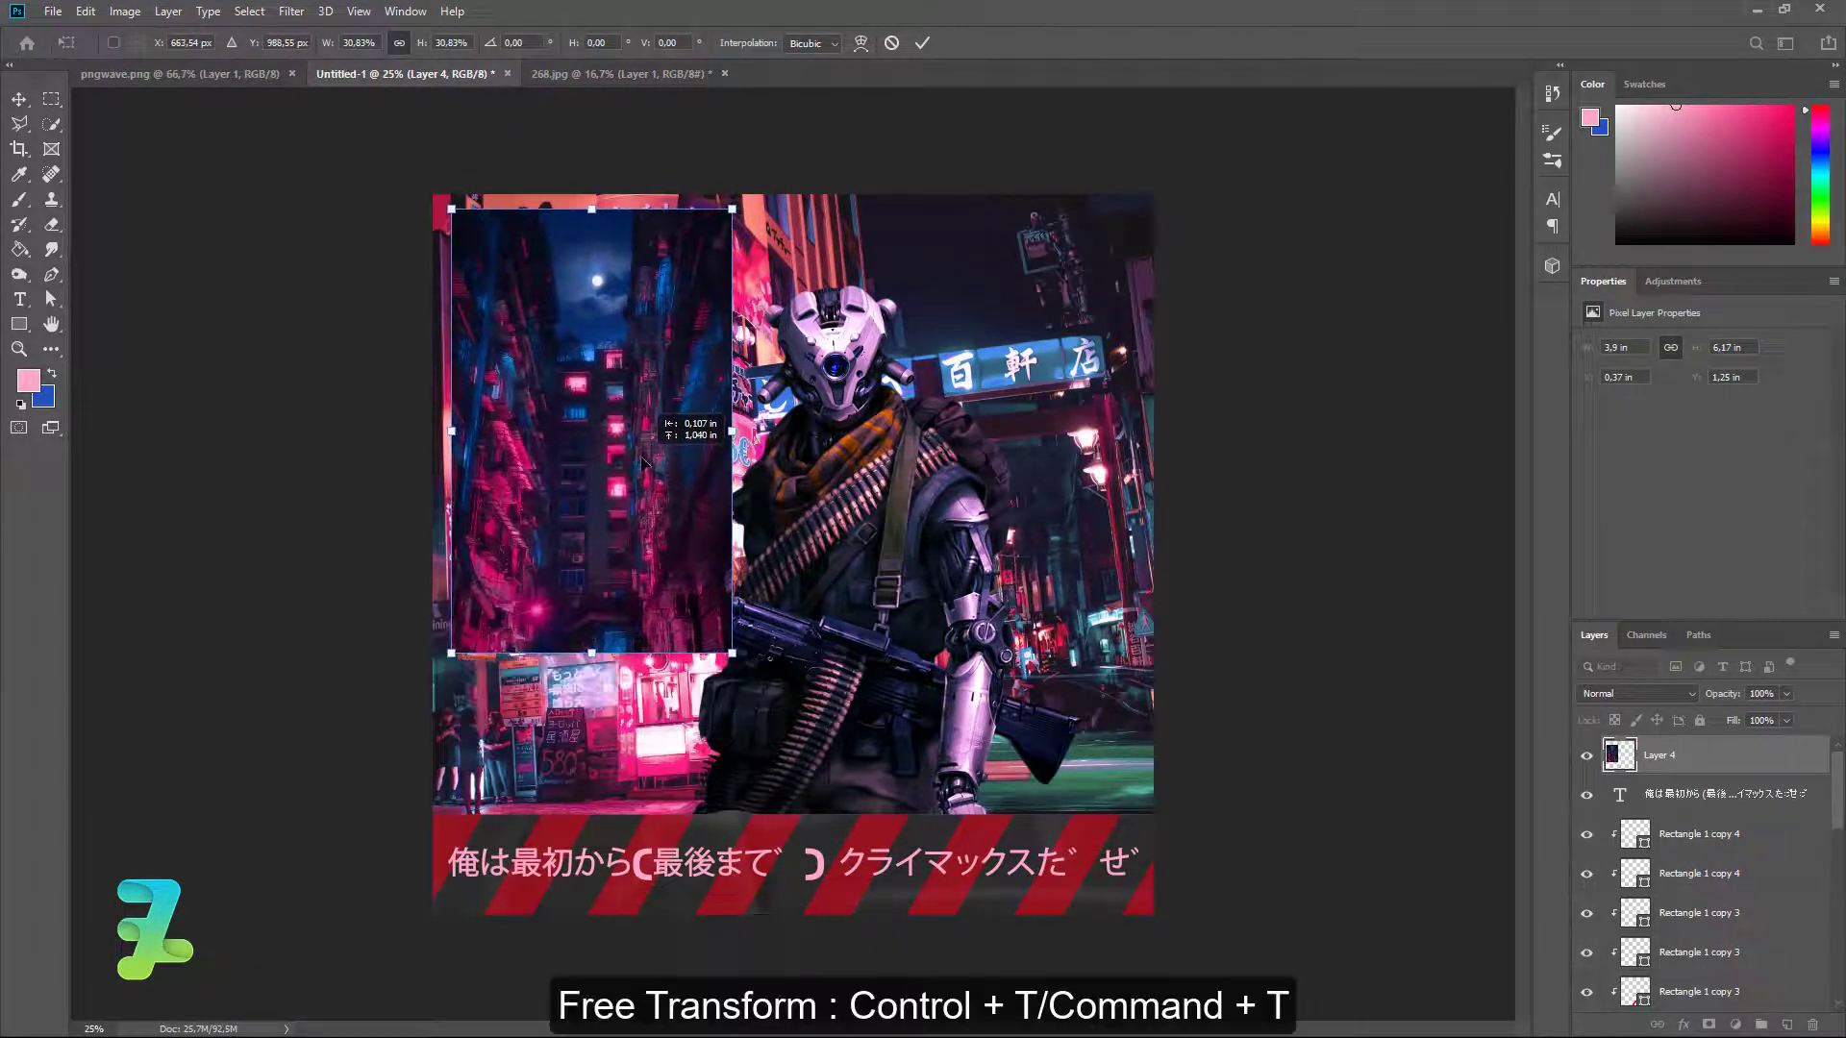
{"action": "left_click_drag", "start_coordinate": [732, 651], "coordinate": [681, 572]}
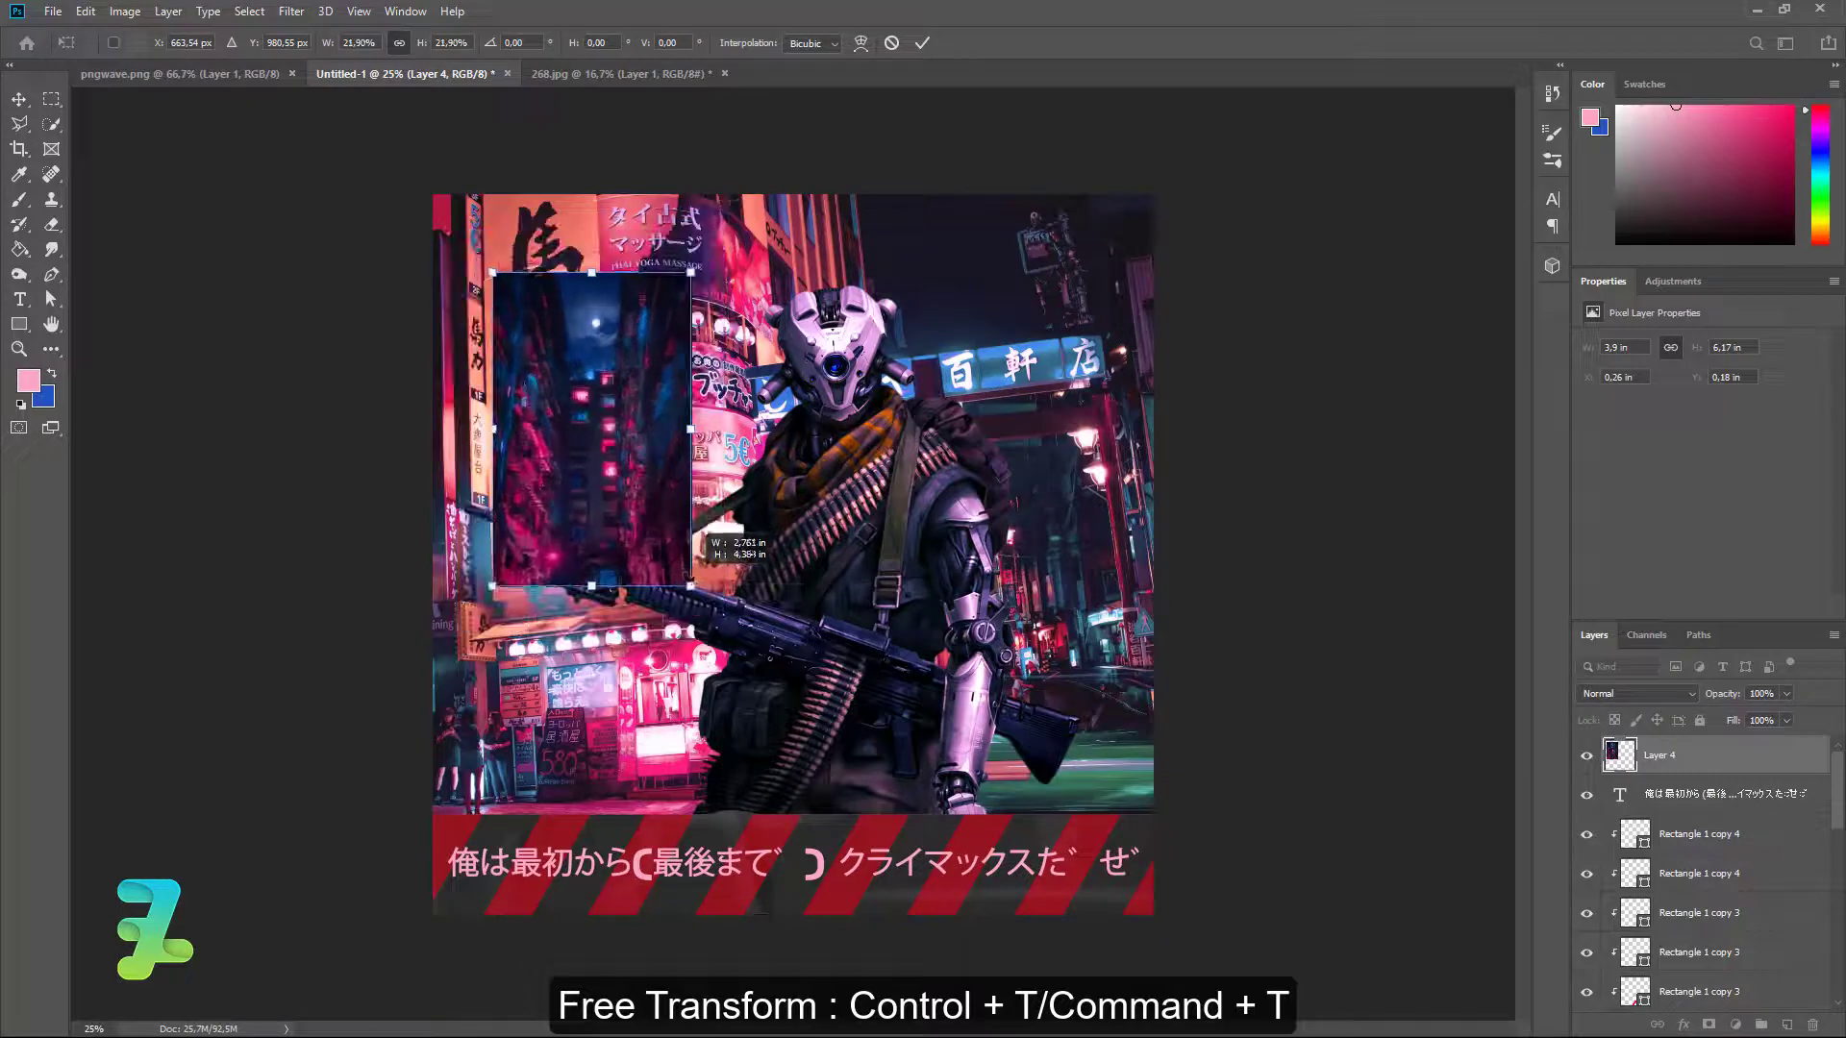
{"action": "left_click_drag", "start_coordinate": [619, 475], "coordinate": [566, 387]}
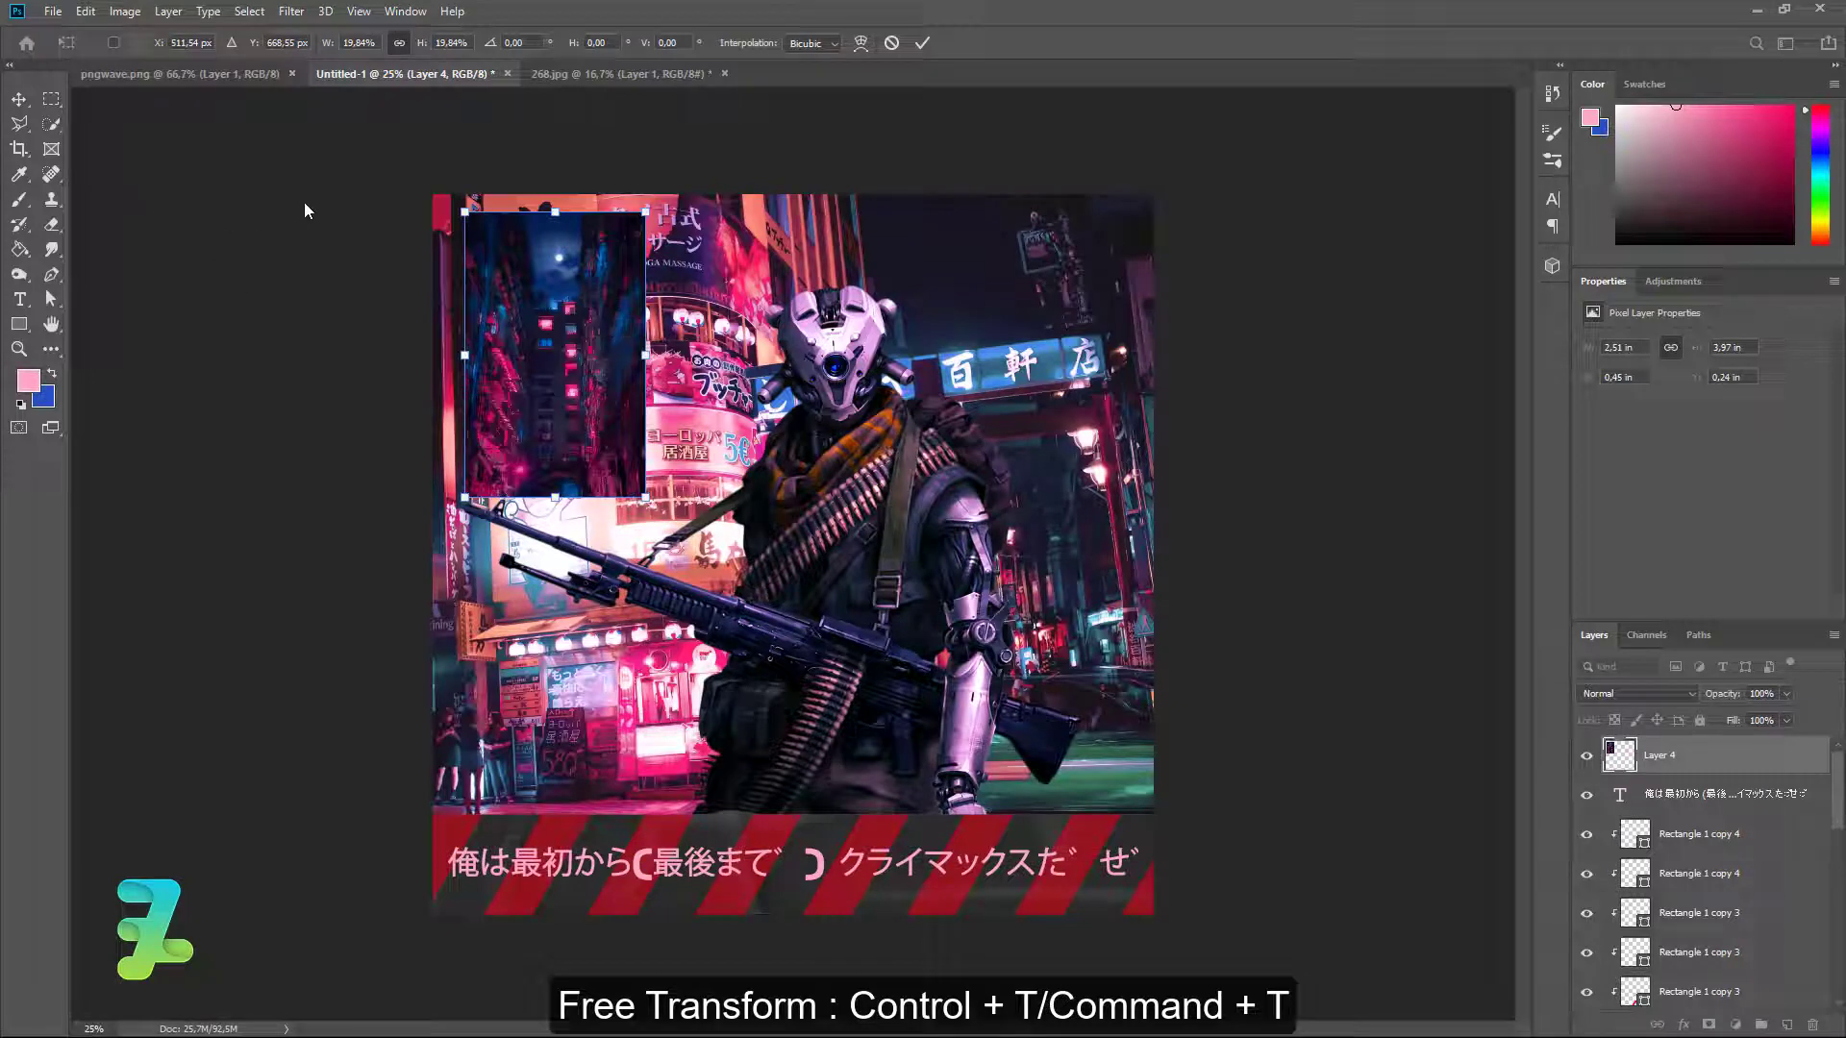
{"action": "left_click_drag", "start_coordinate": [528, 291], "coordinate": [526, 293]}
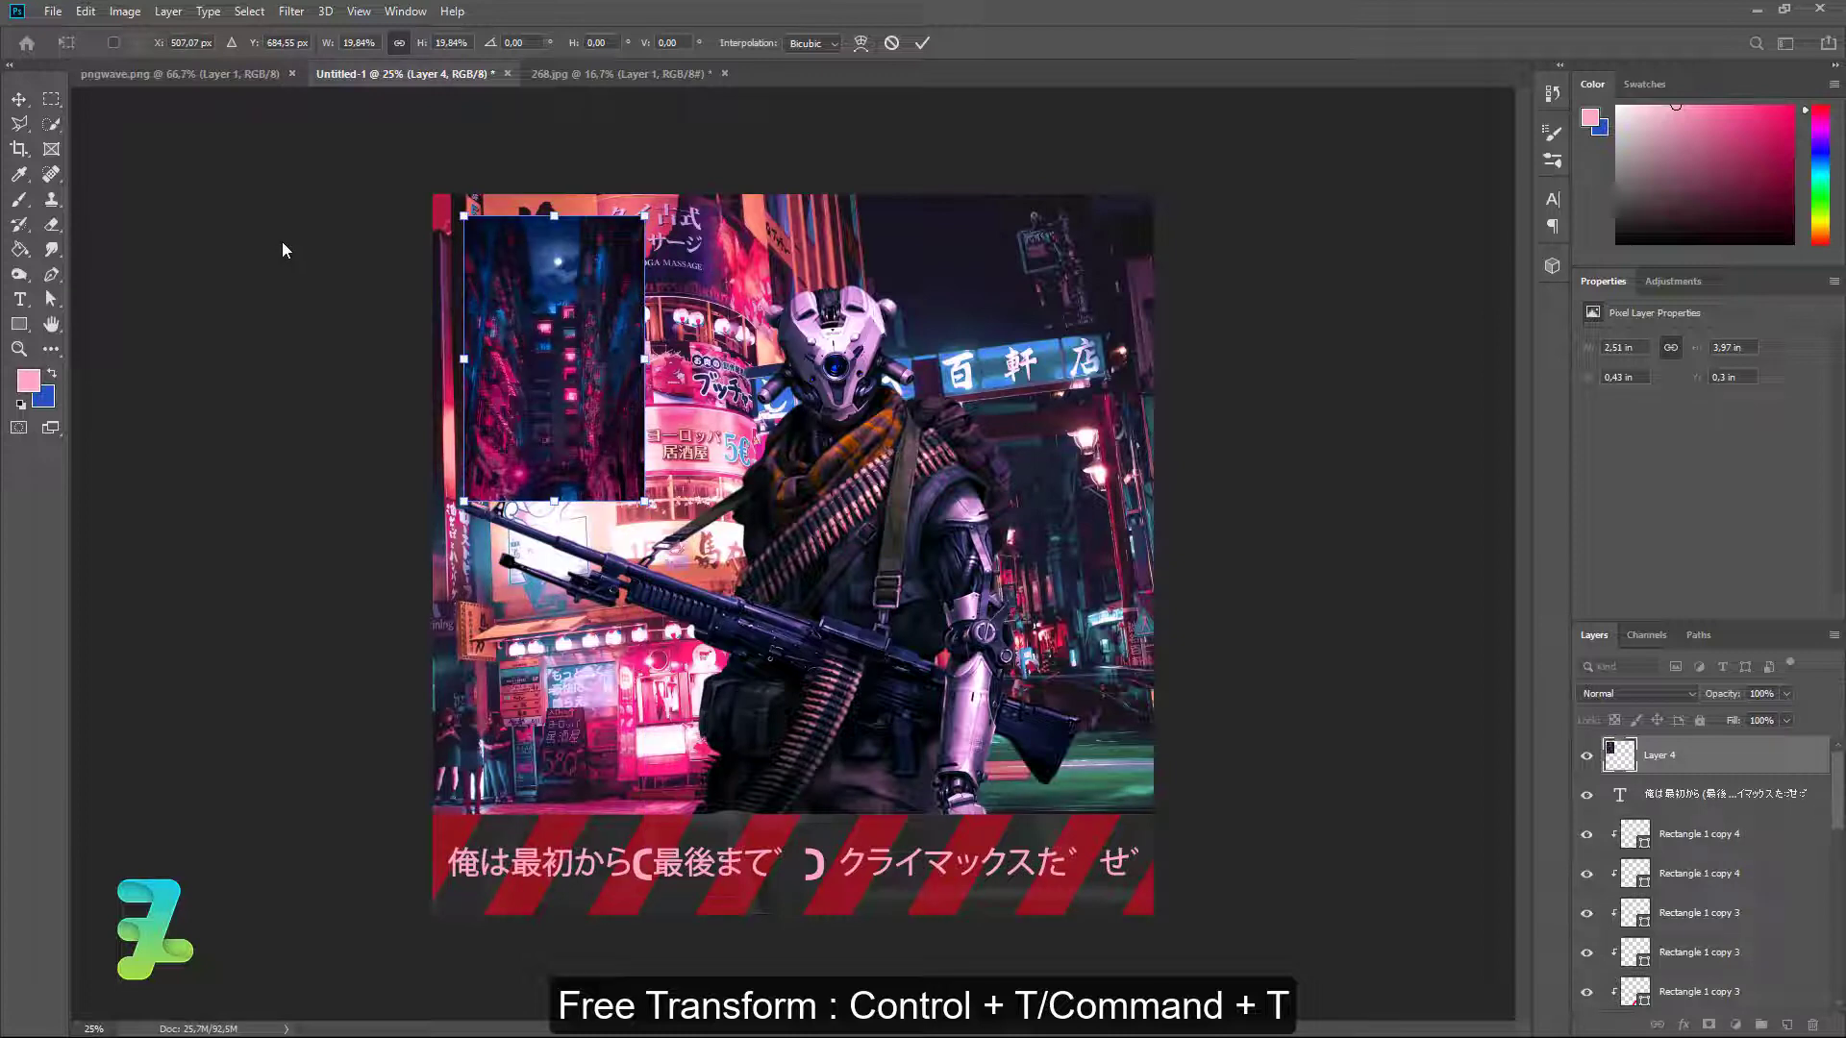
Commit the alley photo and add 0.45 in margin guides, then select the Japanese caption.
{"action": "left_click", "coordinate": [19, 99]}
{"action": "left_click", "coordinate": [359, 12]}
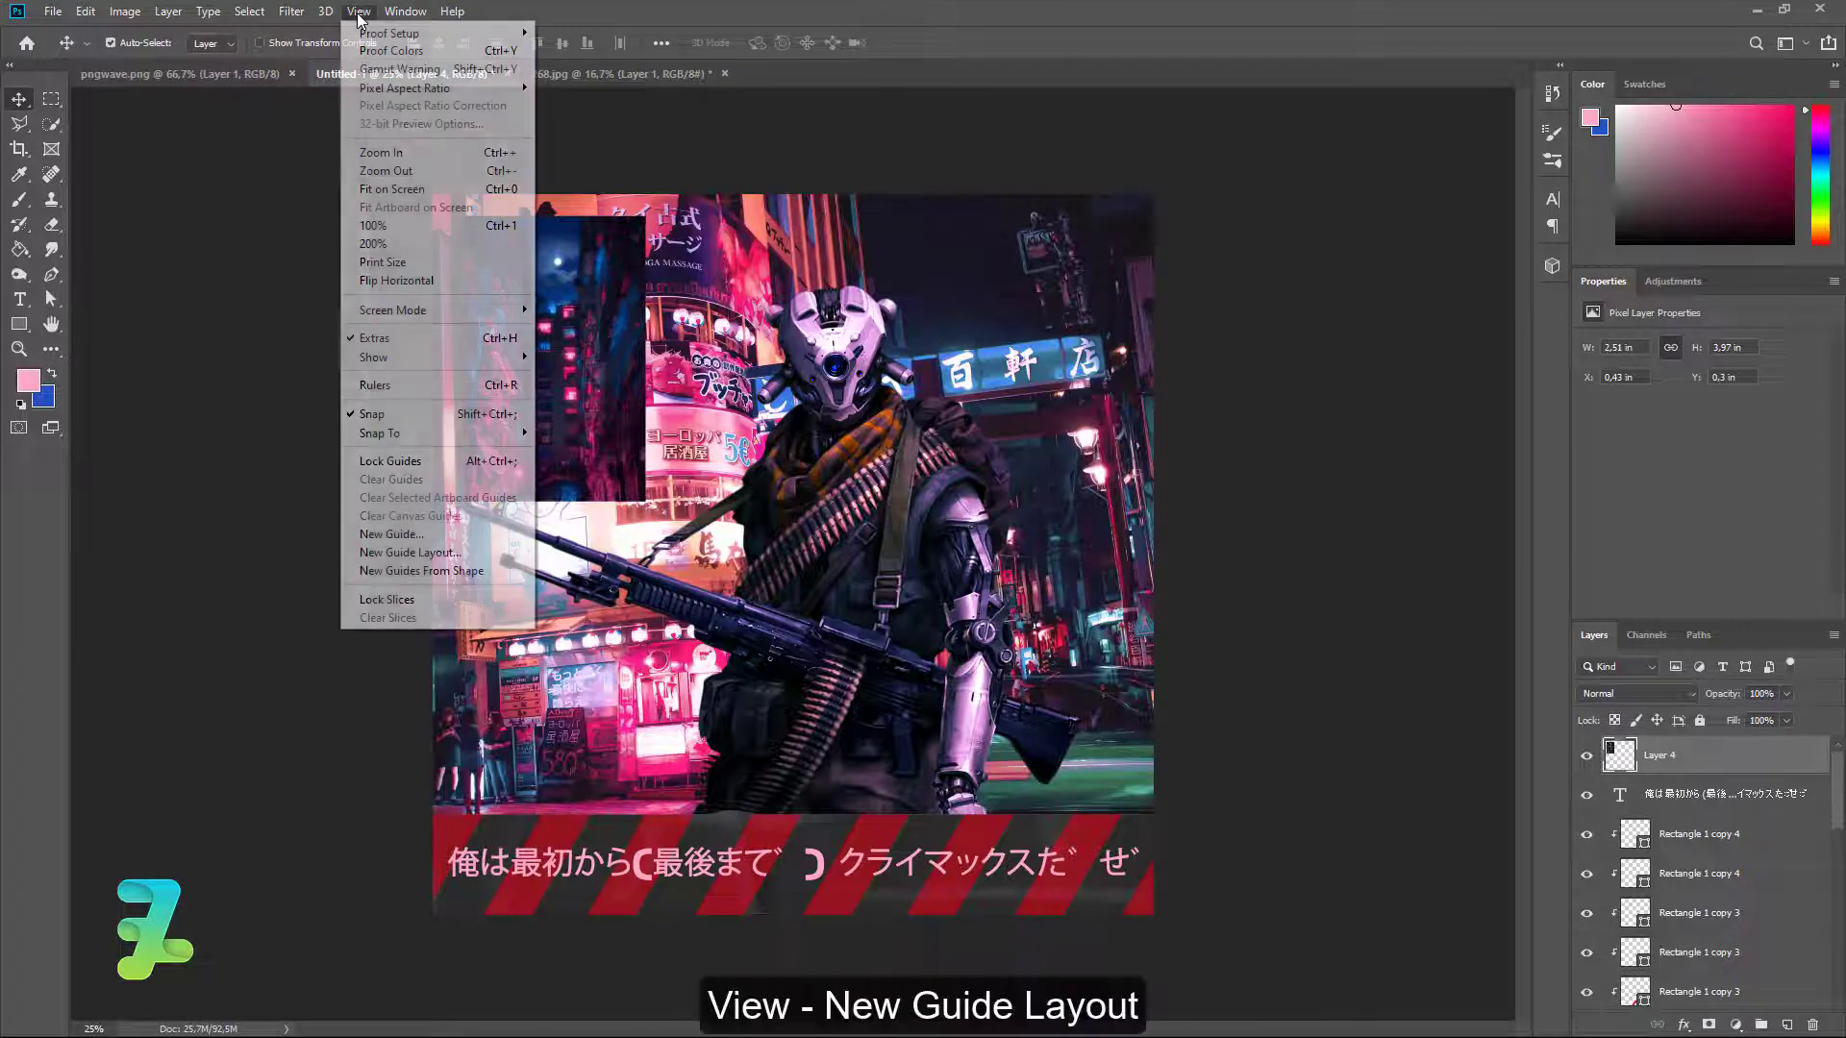
{"action": "left_click", "coordinate": [411, 552]}
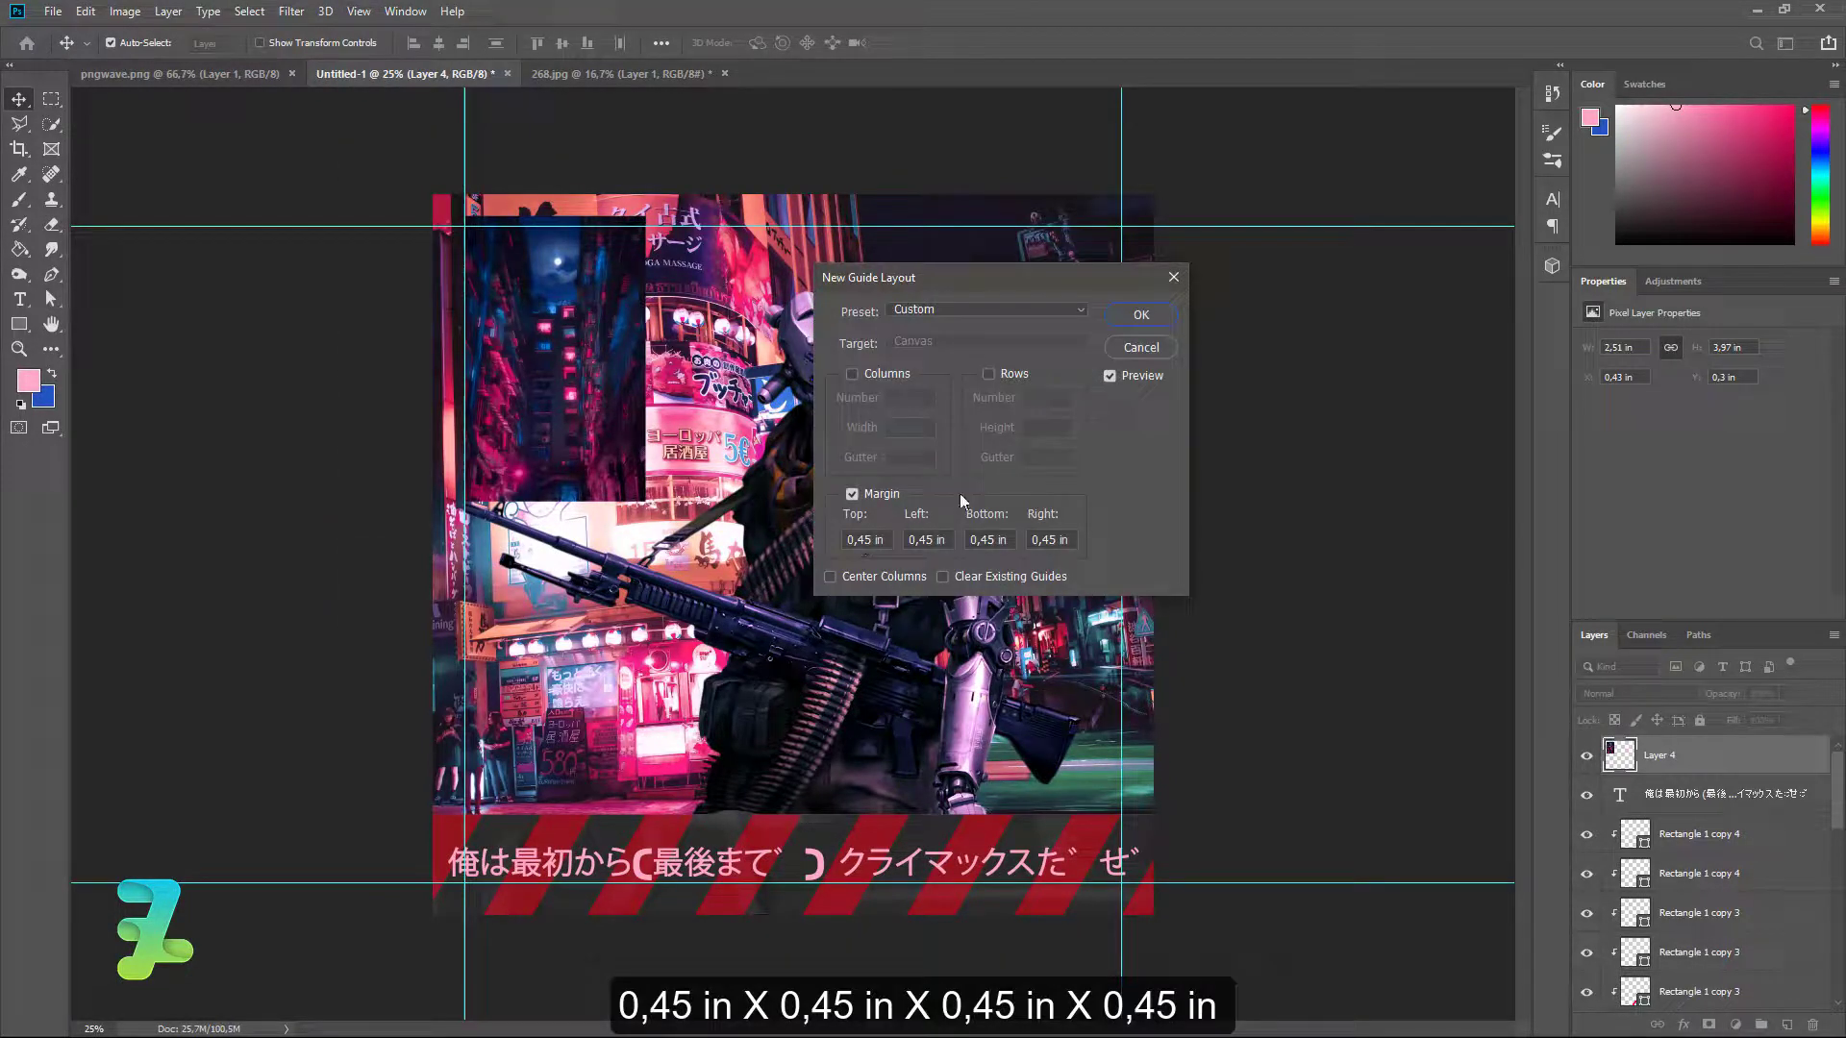
{"action": "left_click", "coordinate": [1142, 315]}
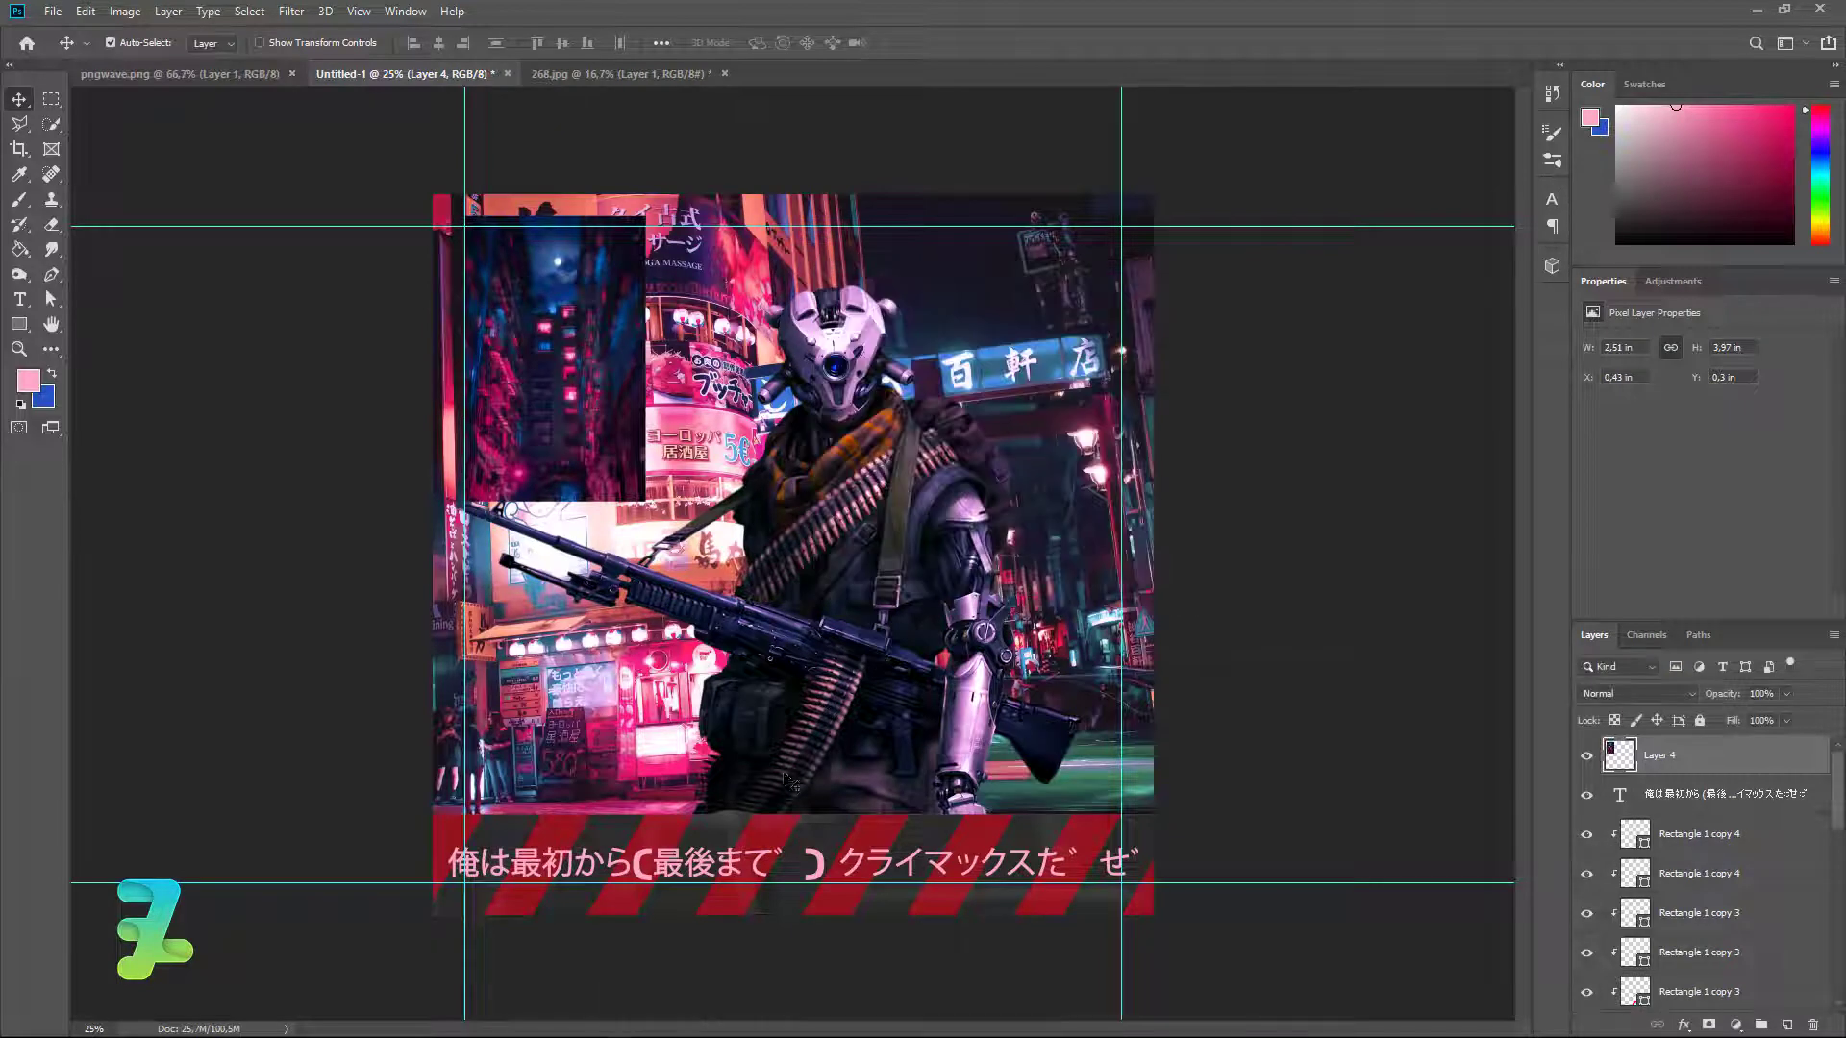
{"action": "left_click", "coordinate": [748, 868]}
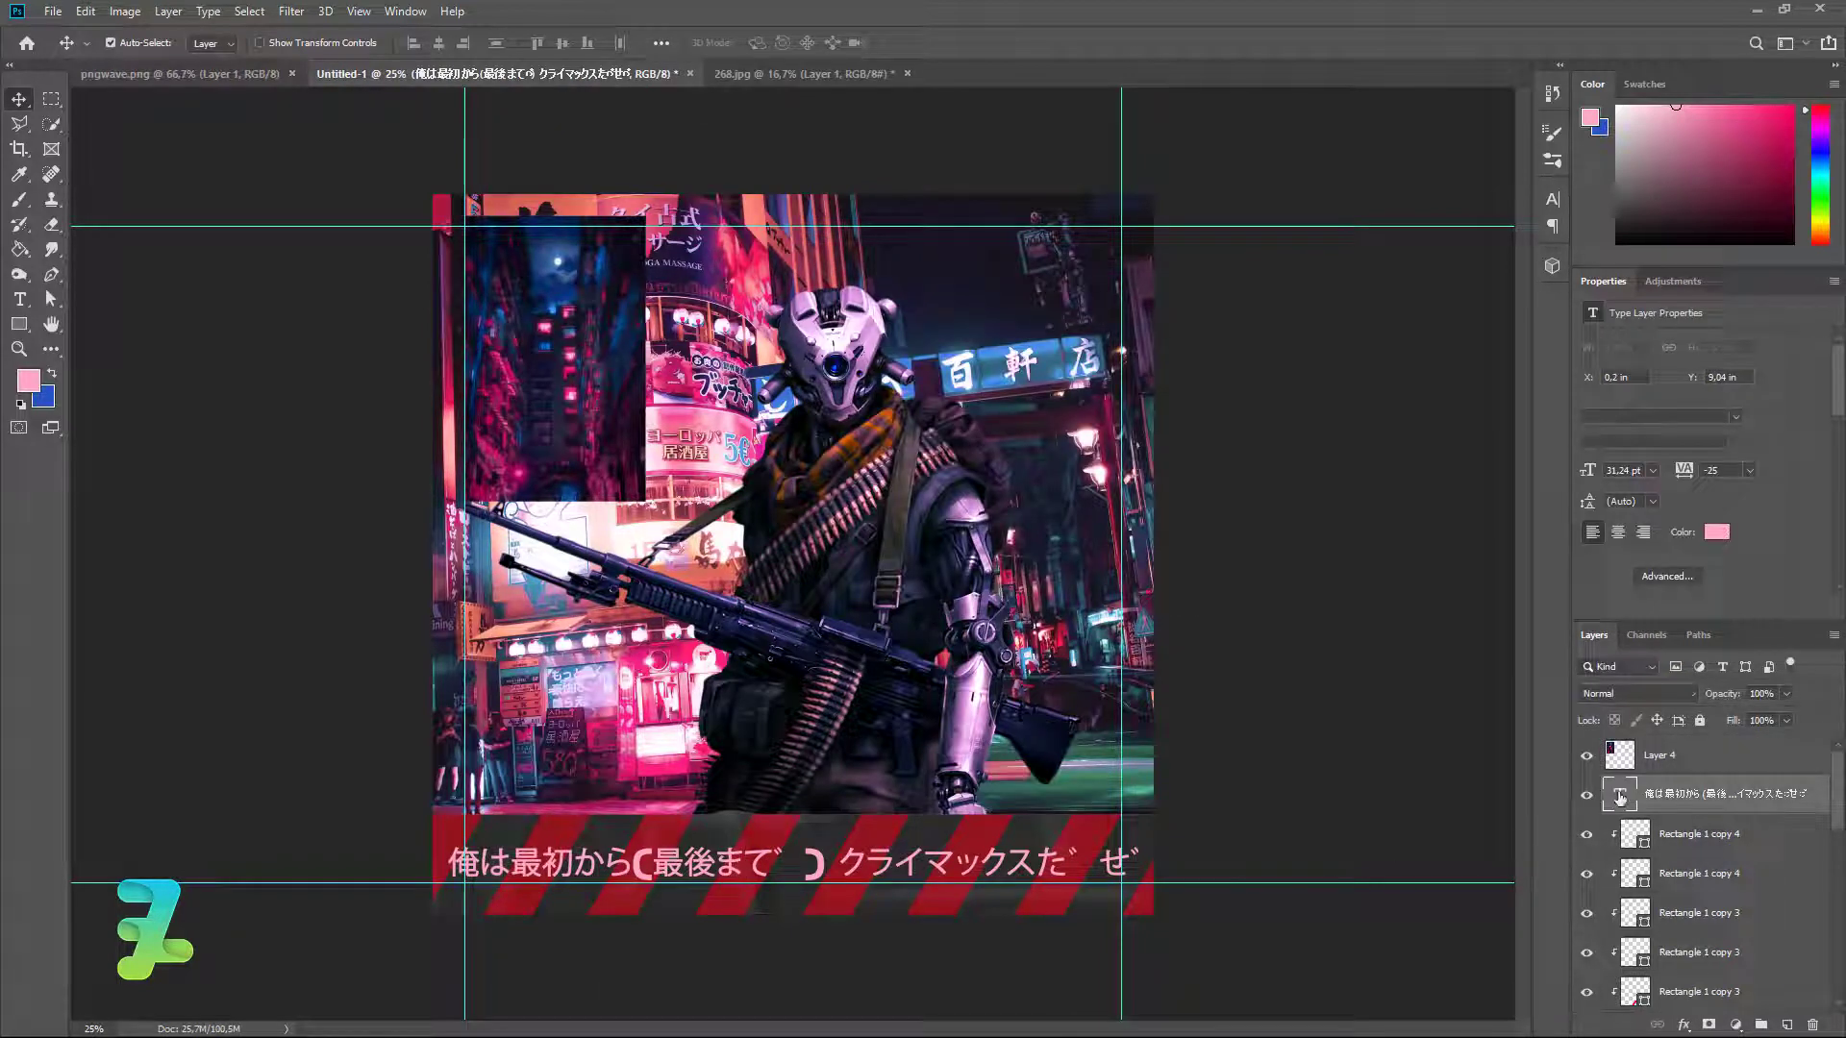
{"action": "double_click", "coordinate": [1620, 796]}
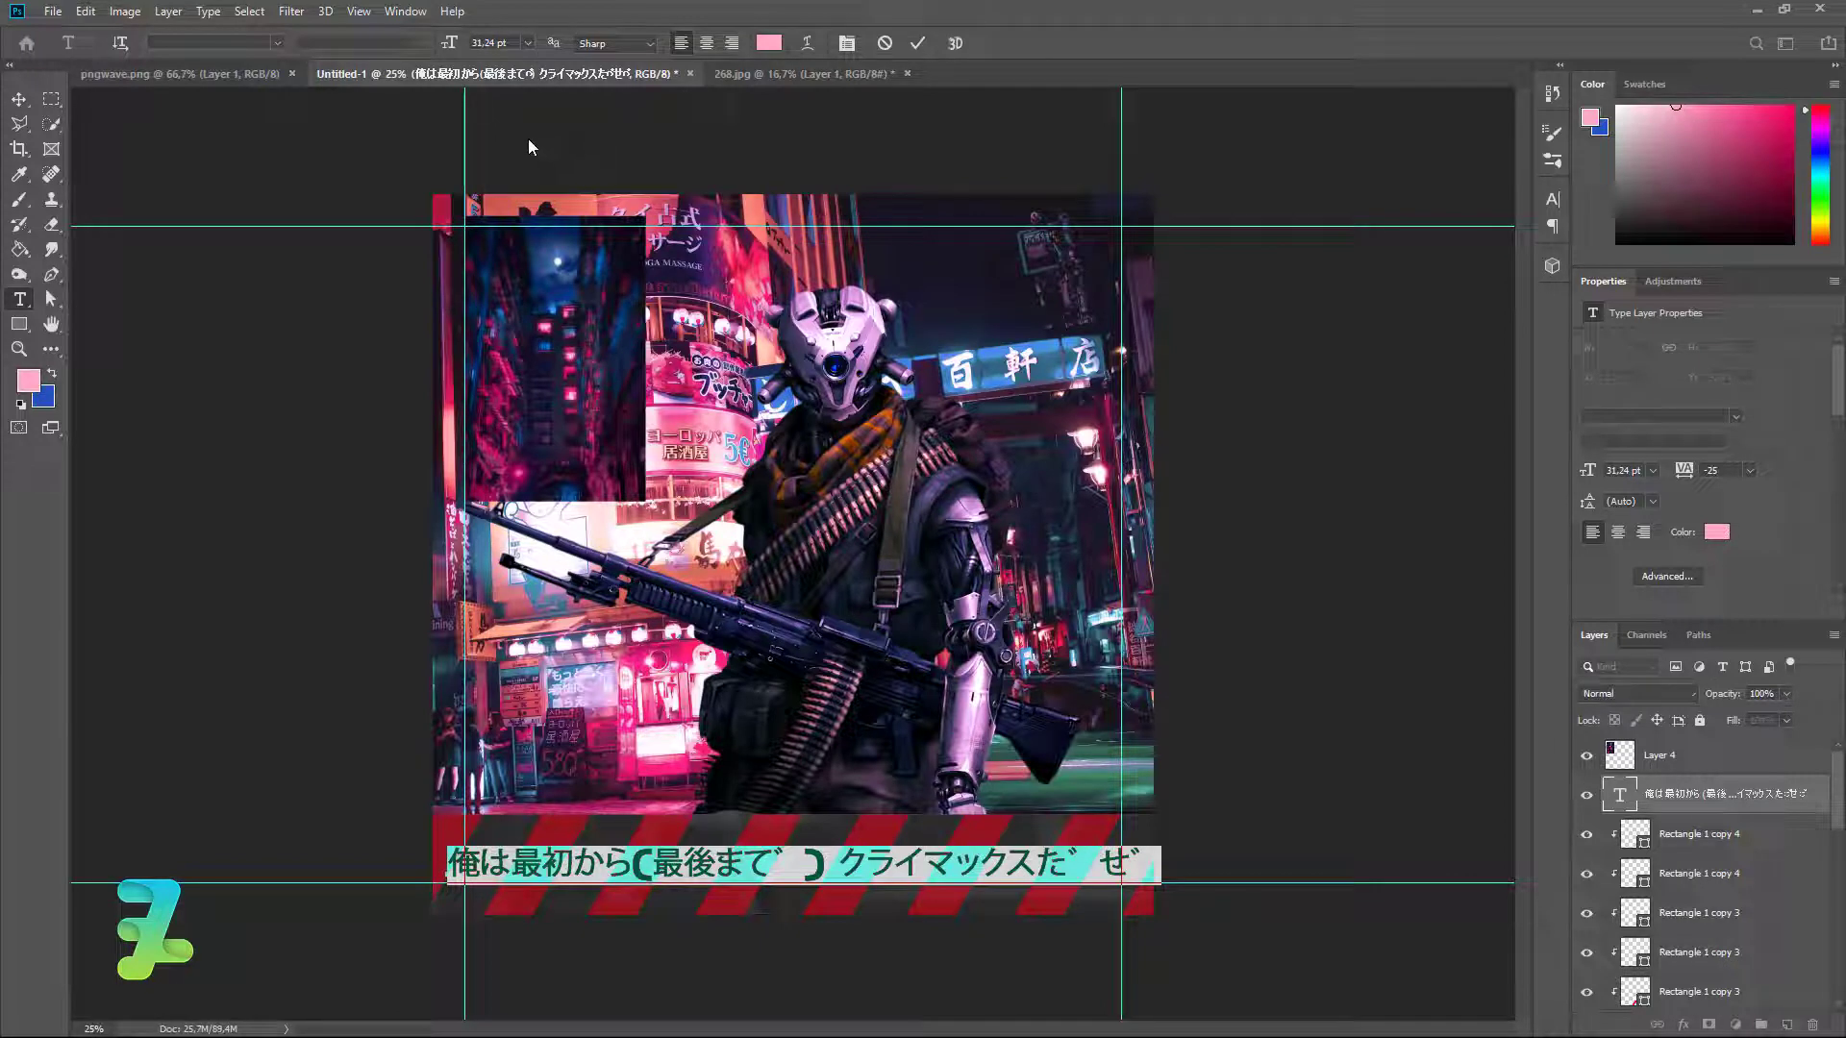
Rescale the Japanese caption so its ends meet the left and right margin guides.
{"action": "left_click", "coordinate": [18, 99]}
{"action": "key", "text": "ctrl+t"}
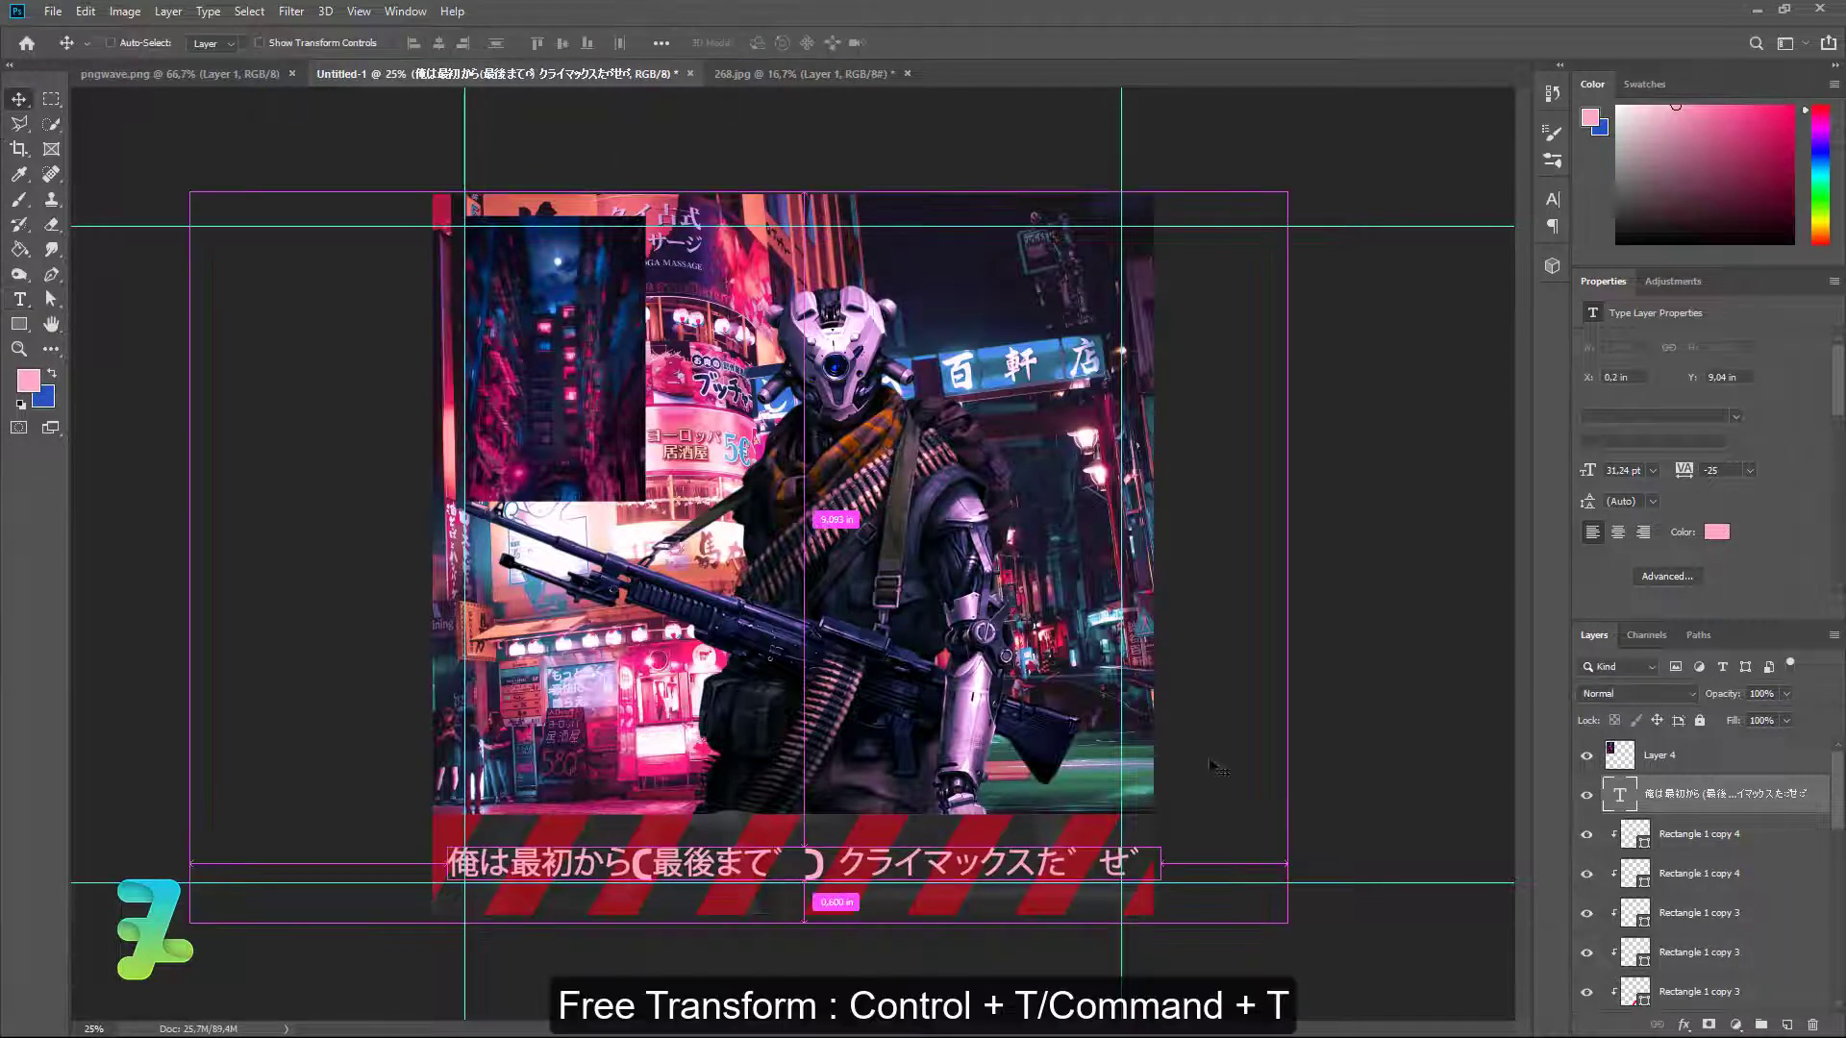
{"action": "left_click_drag", "start_coordinate": [1157, 865], "coordinate": [1135, 862]}
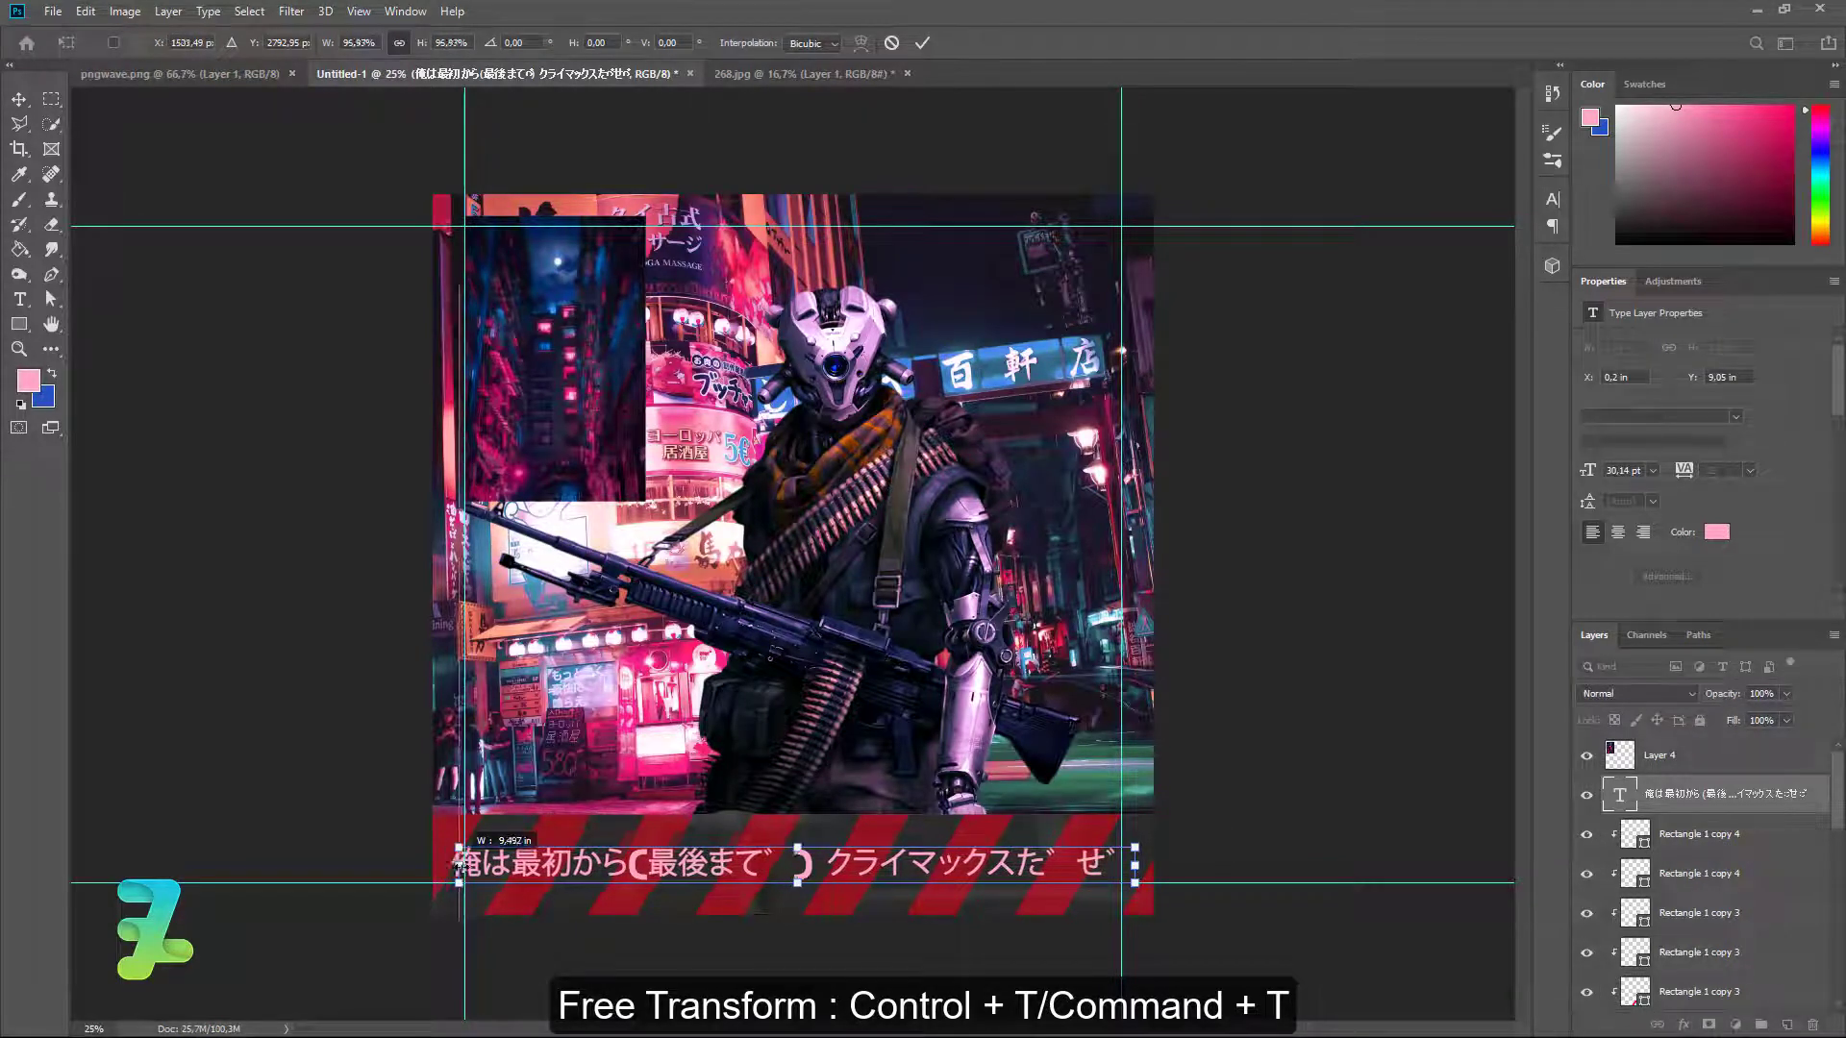
{"action": "left_click_drag", "start_coordinate": [448, 864], "coordinate": [464, 865]}
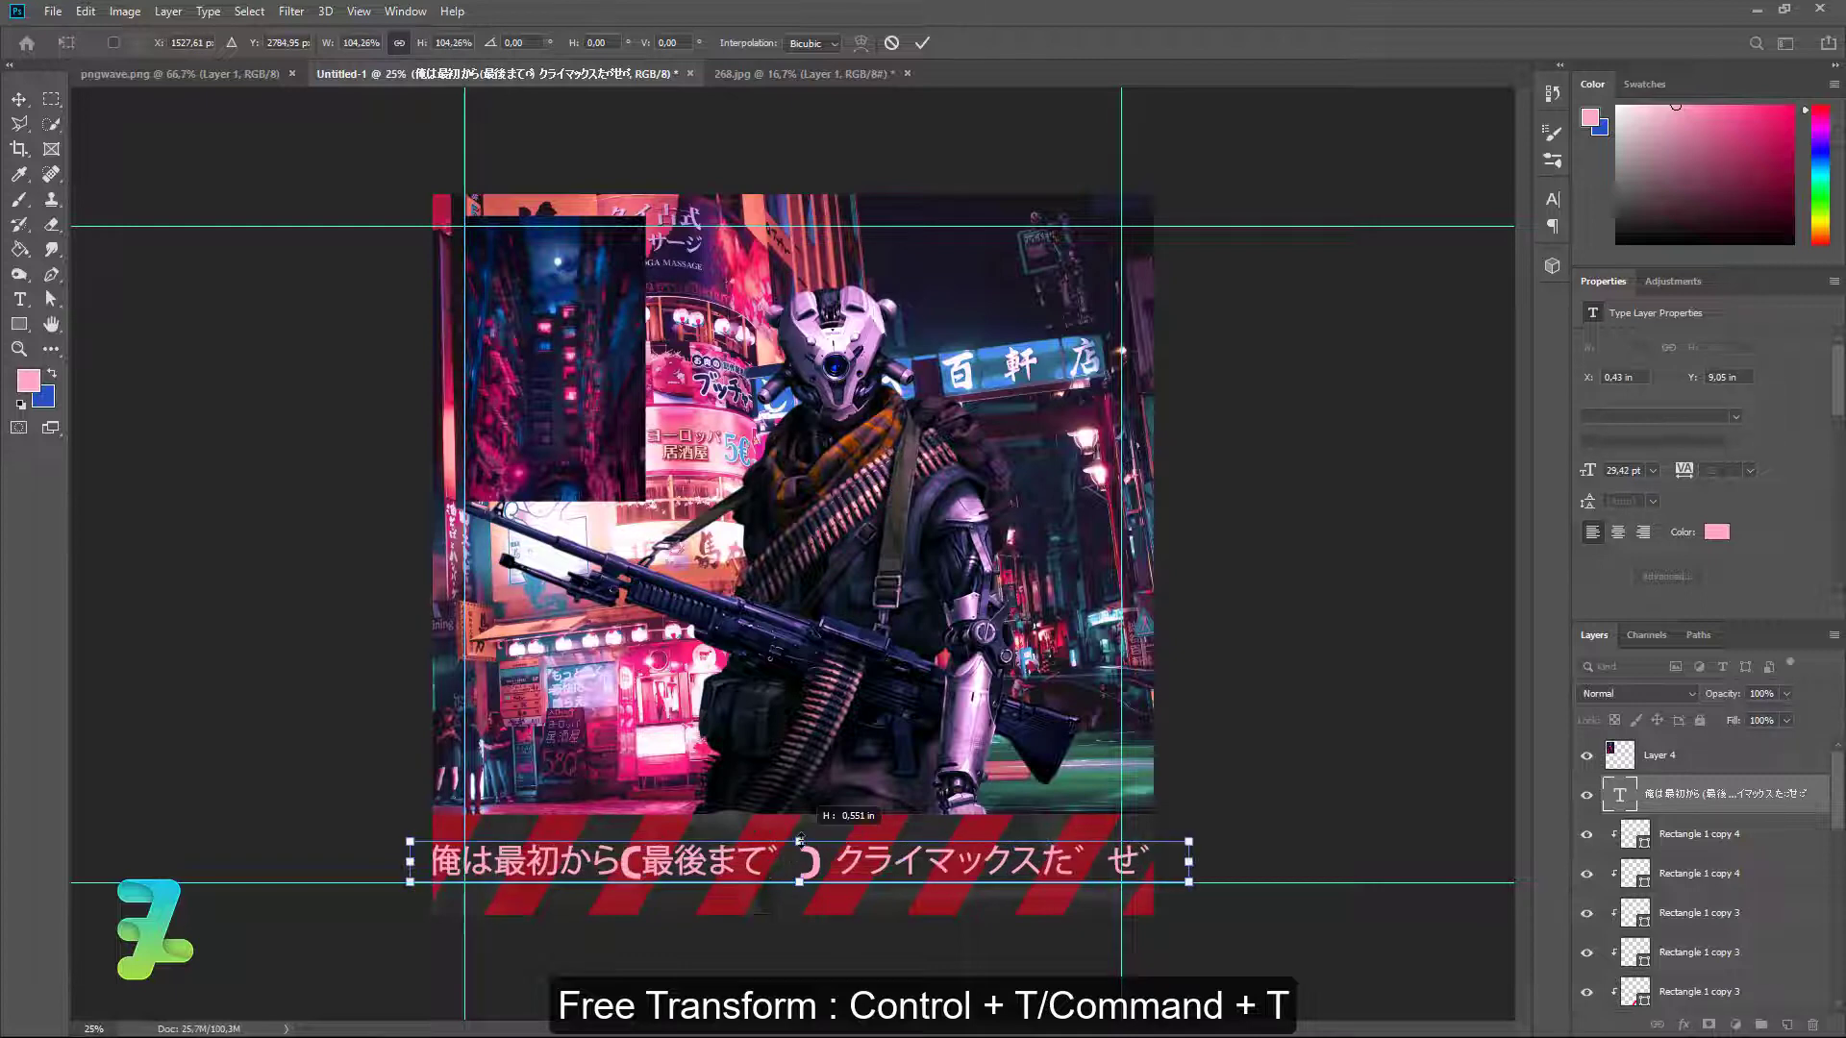
{"action": "left_click_drag", "start_coordinate": [801, 844], "coordinate": [802, 836]}
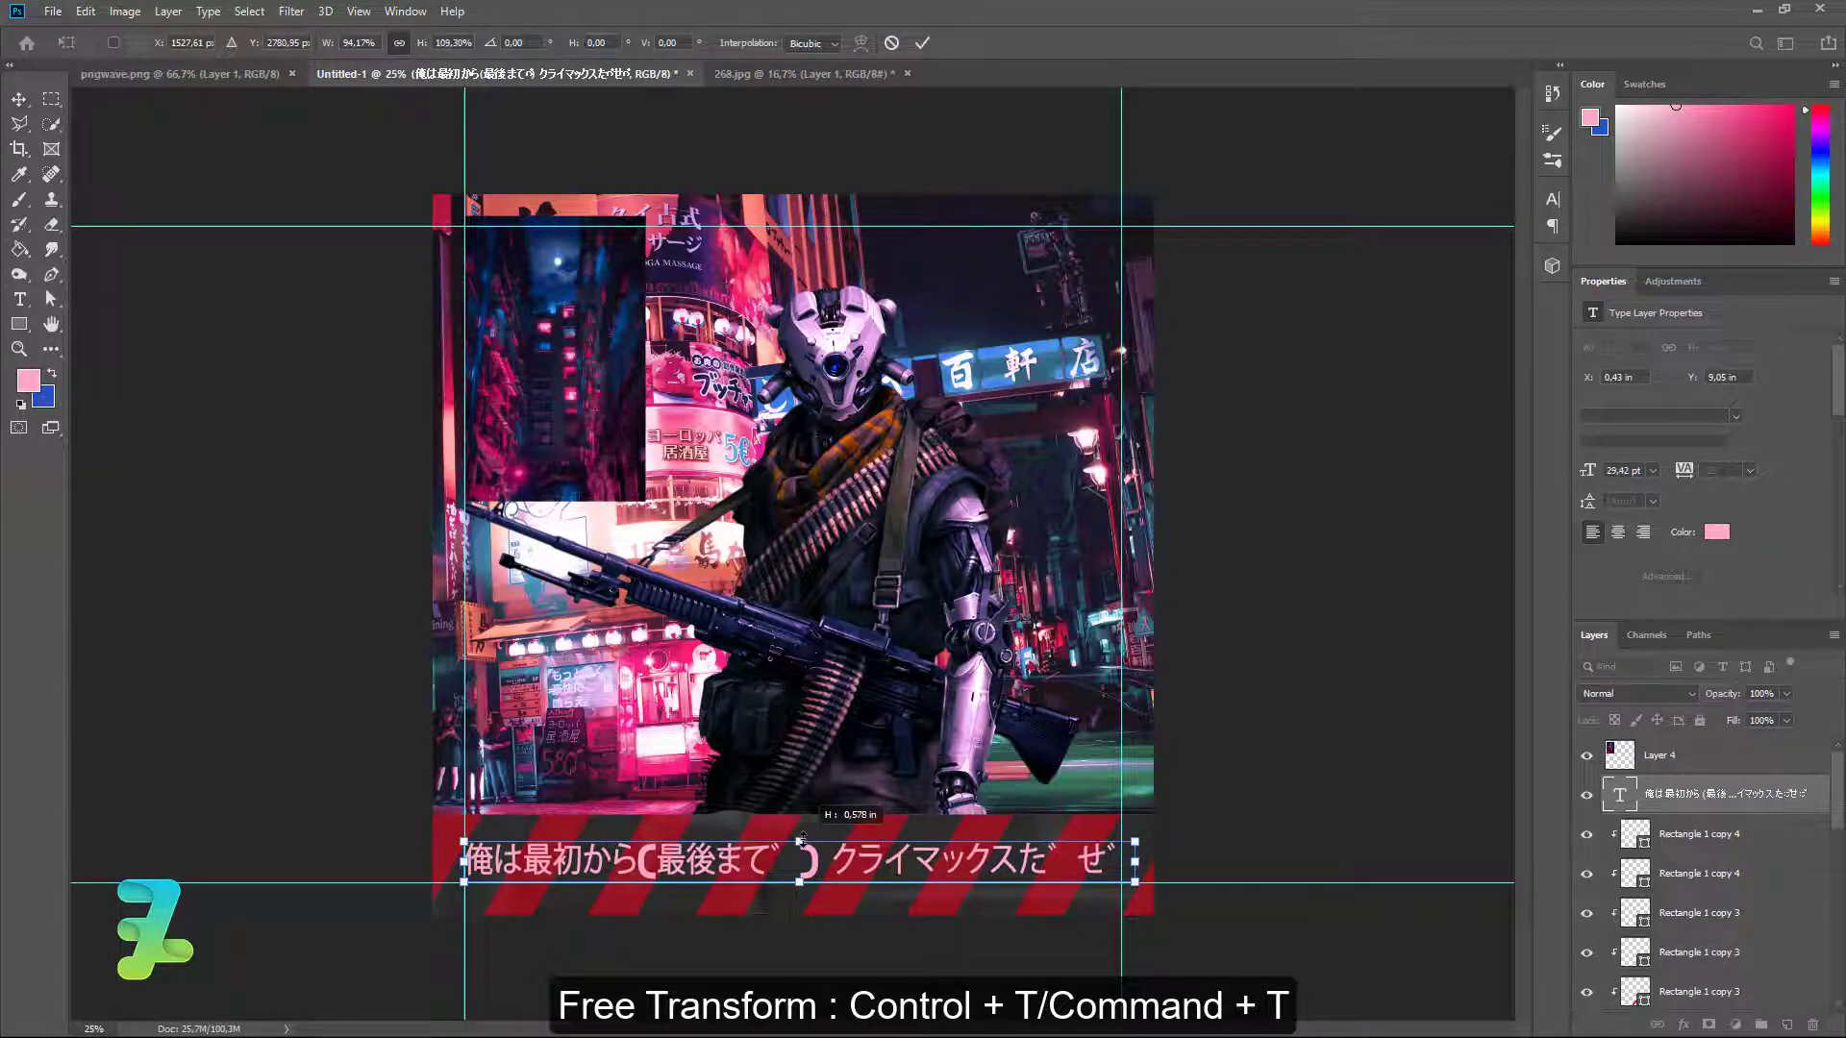
{"action": "key", "text": "ctrl+z"}
{"action": "mouse_move", "coordinate": [1135, 882]}
{"action": "left_mouse_down", "text": "alt"}
{"action": "mouse_move", "coordinate": [1161, 883]}
{"action": "mouse_move", "coordinate": [1135, 863]}
{"action": "left_mouse_up", "text": "alt"}
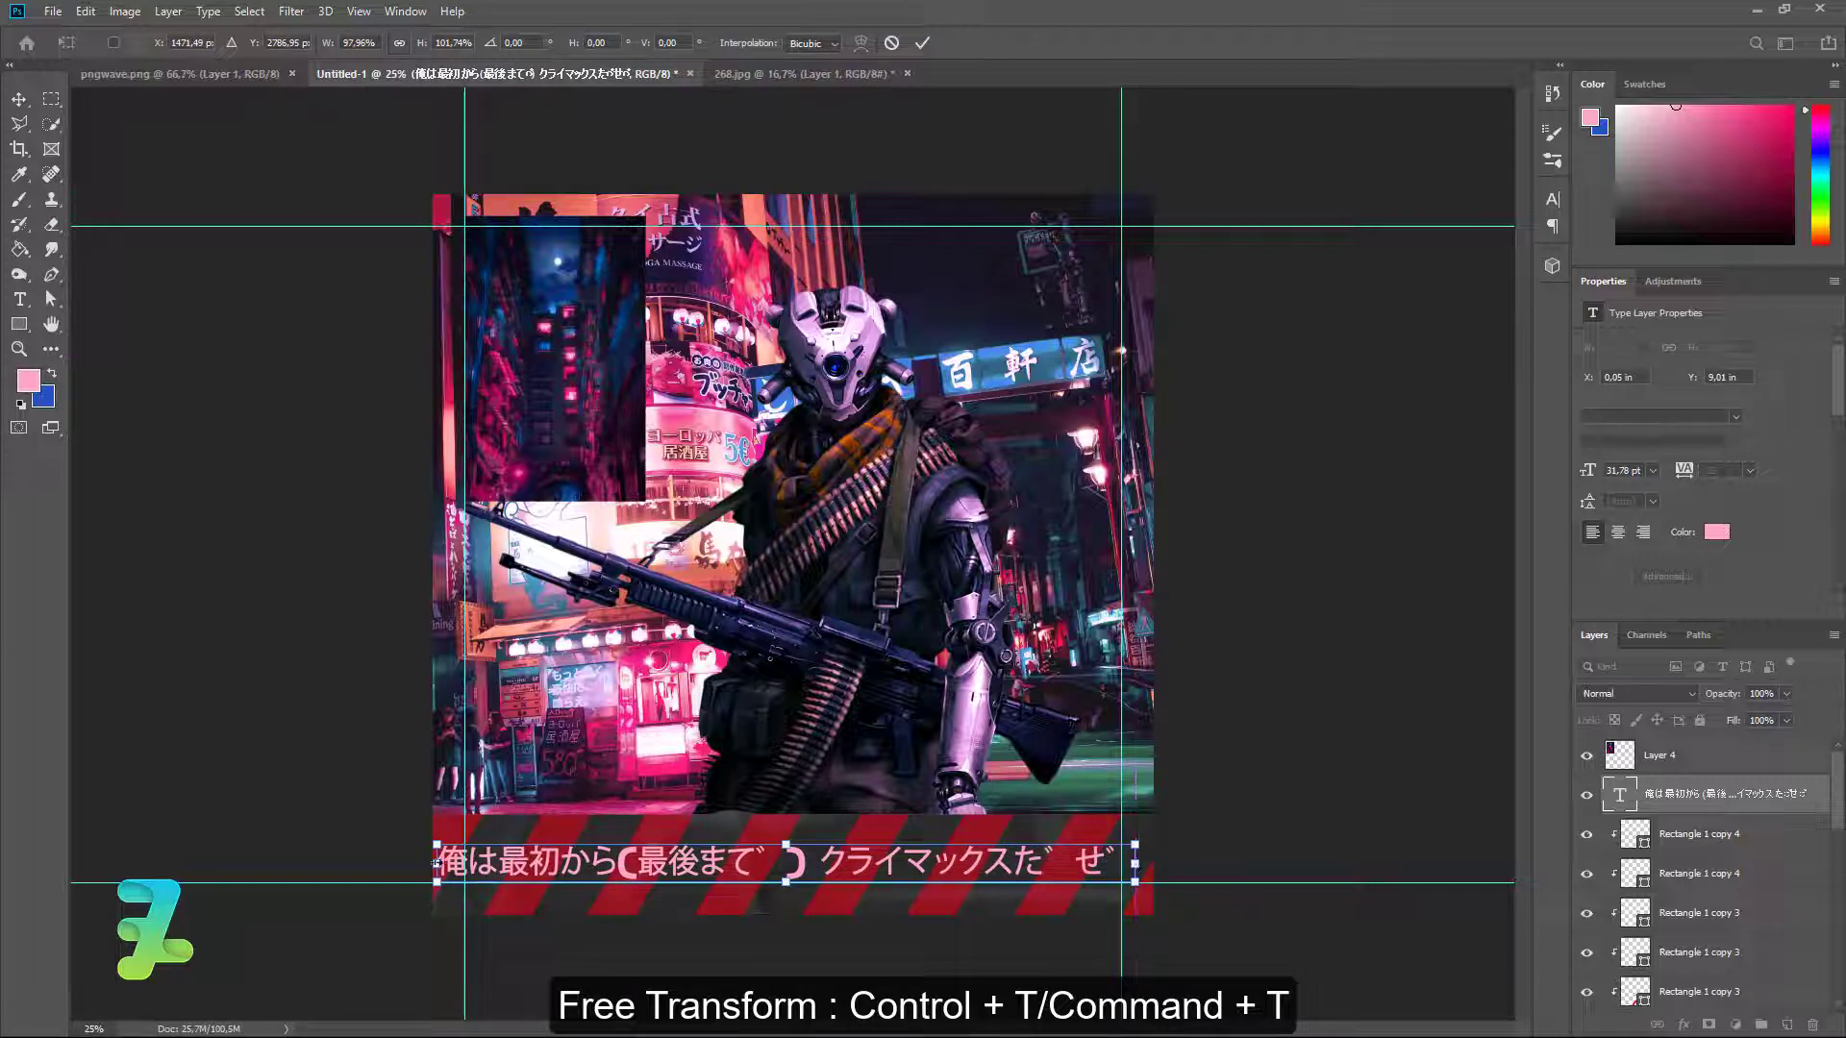
{"action": "left_click_drag", "start_coordinate": [437, 863], "coordinate": [464, 863]}
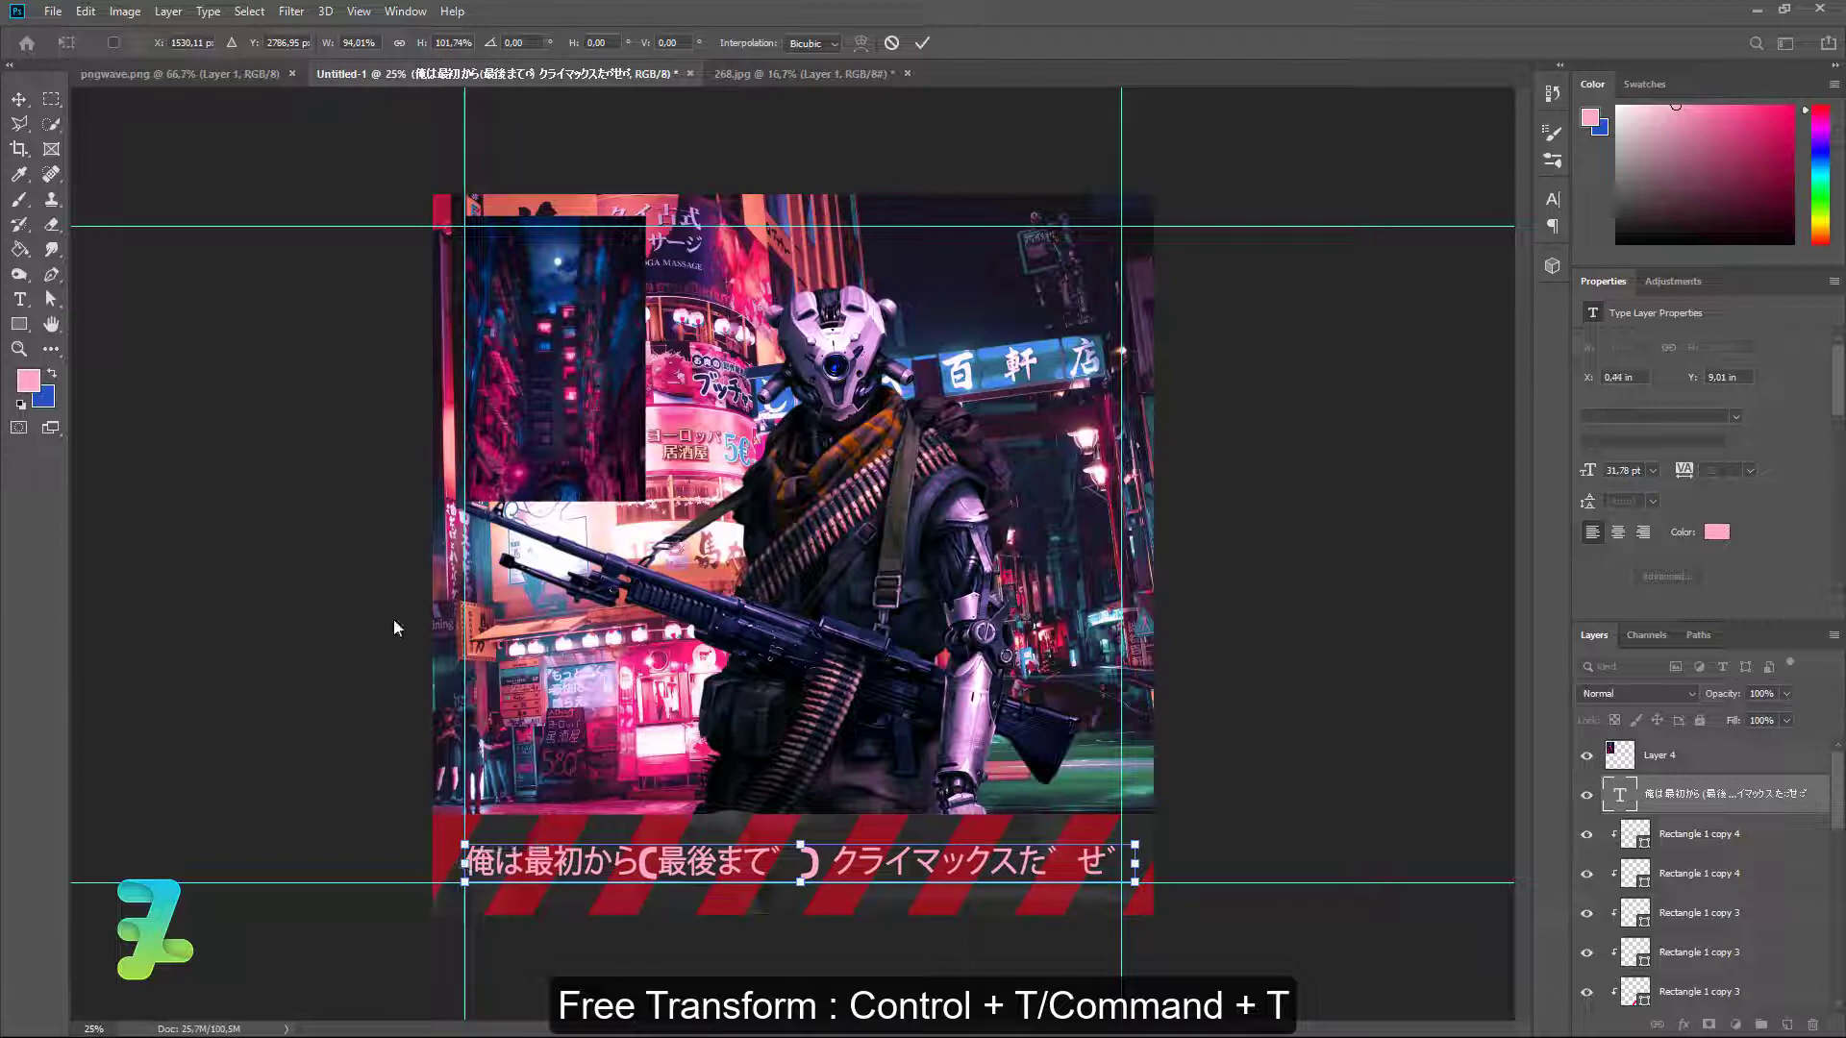
{"action": "left_click", "coordinate": [18, 99]}
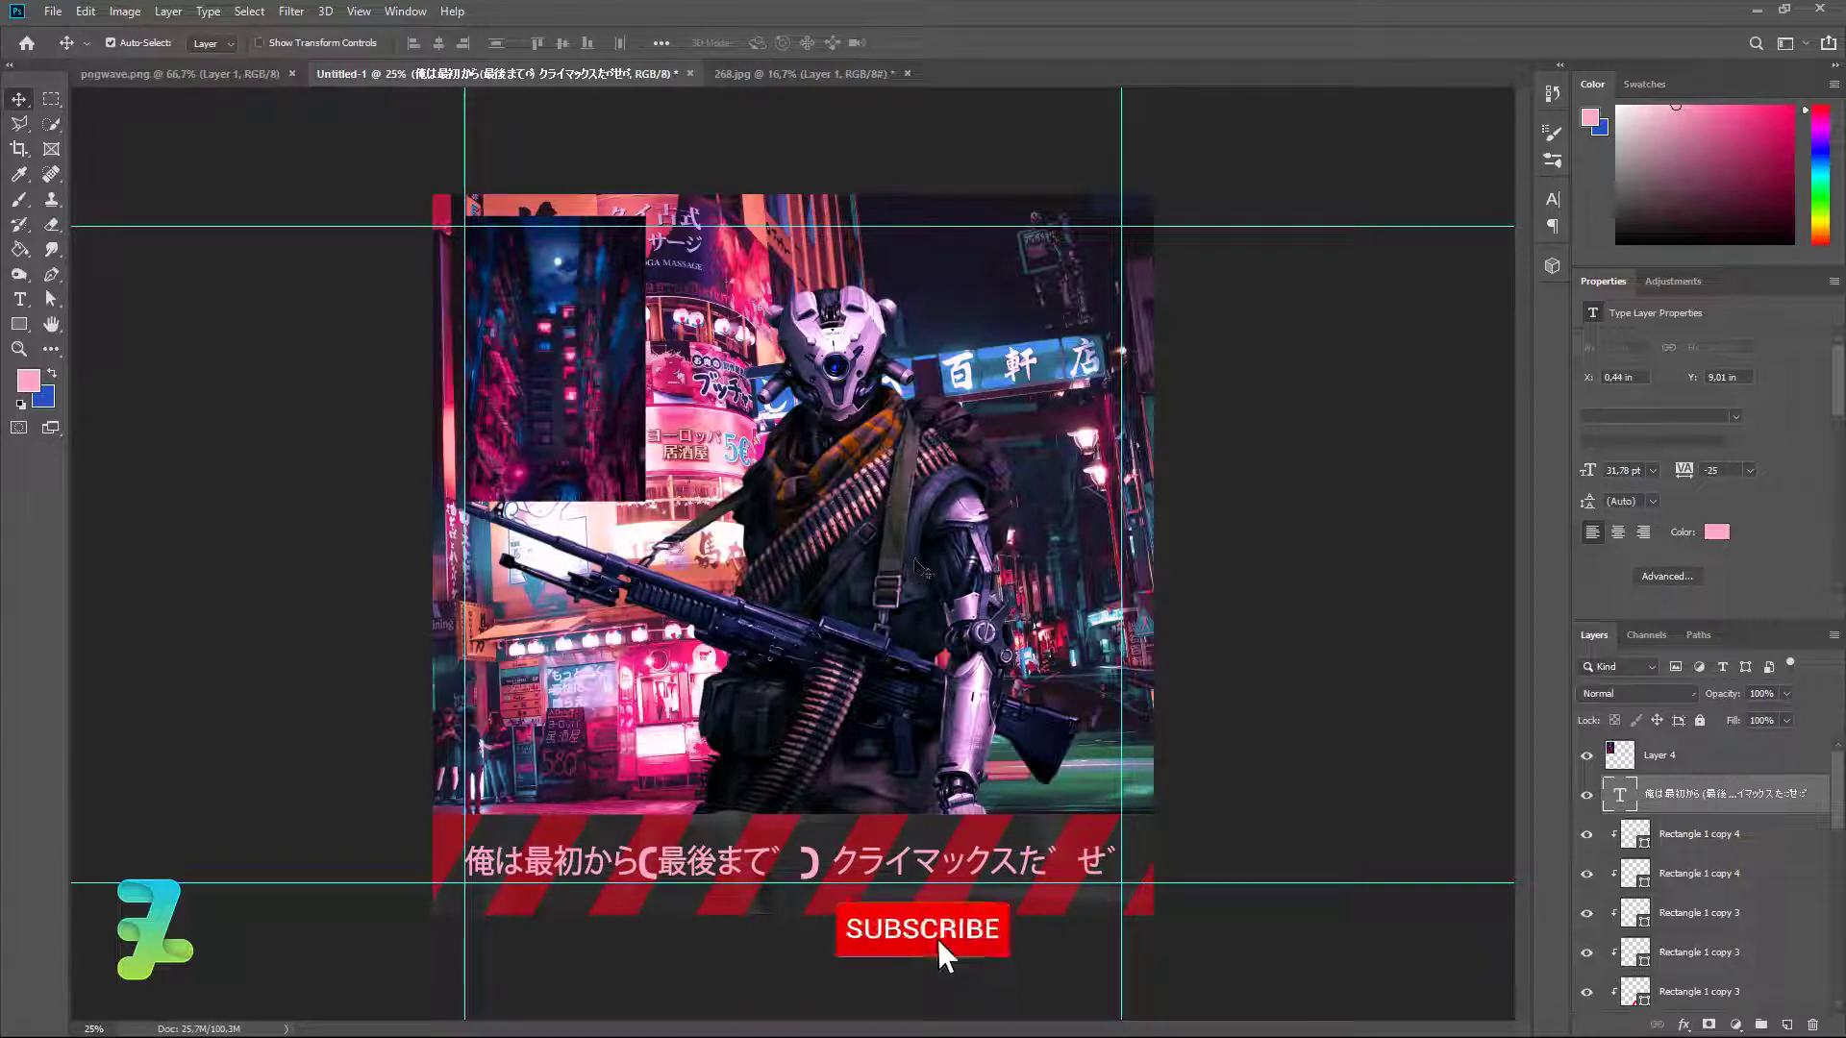
Nudge the alley inset right and down and shrink it to about 90%.
{"action": "left_click", "coordinate": [506, 308]}
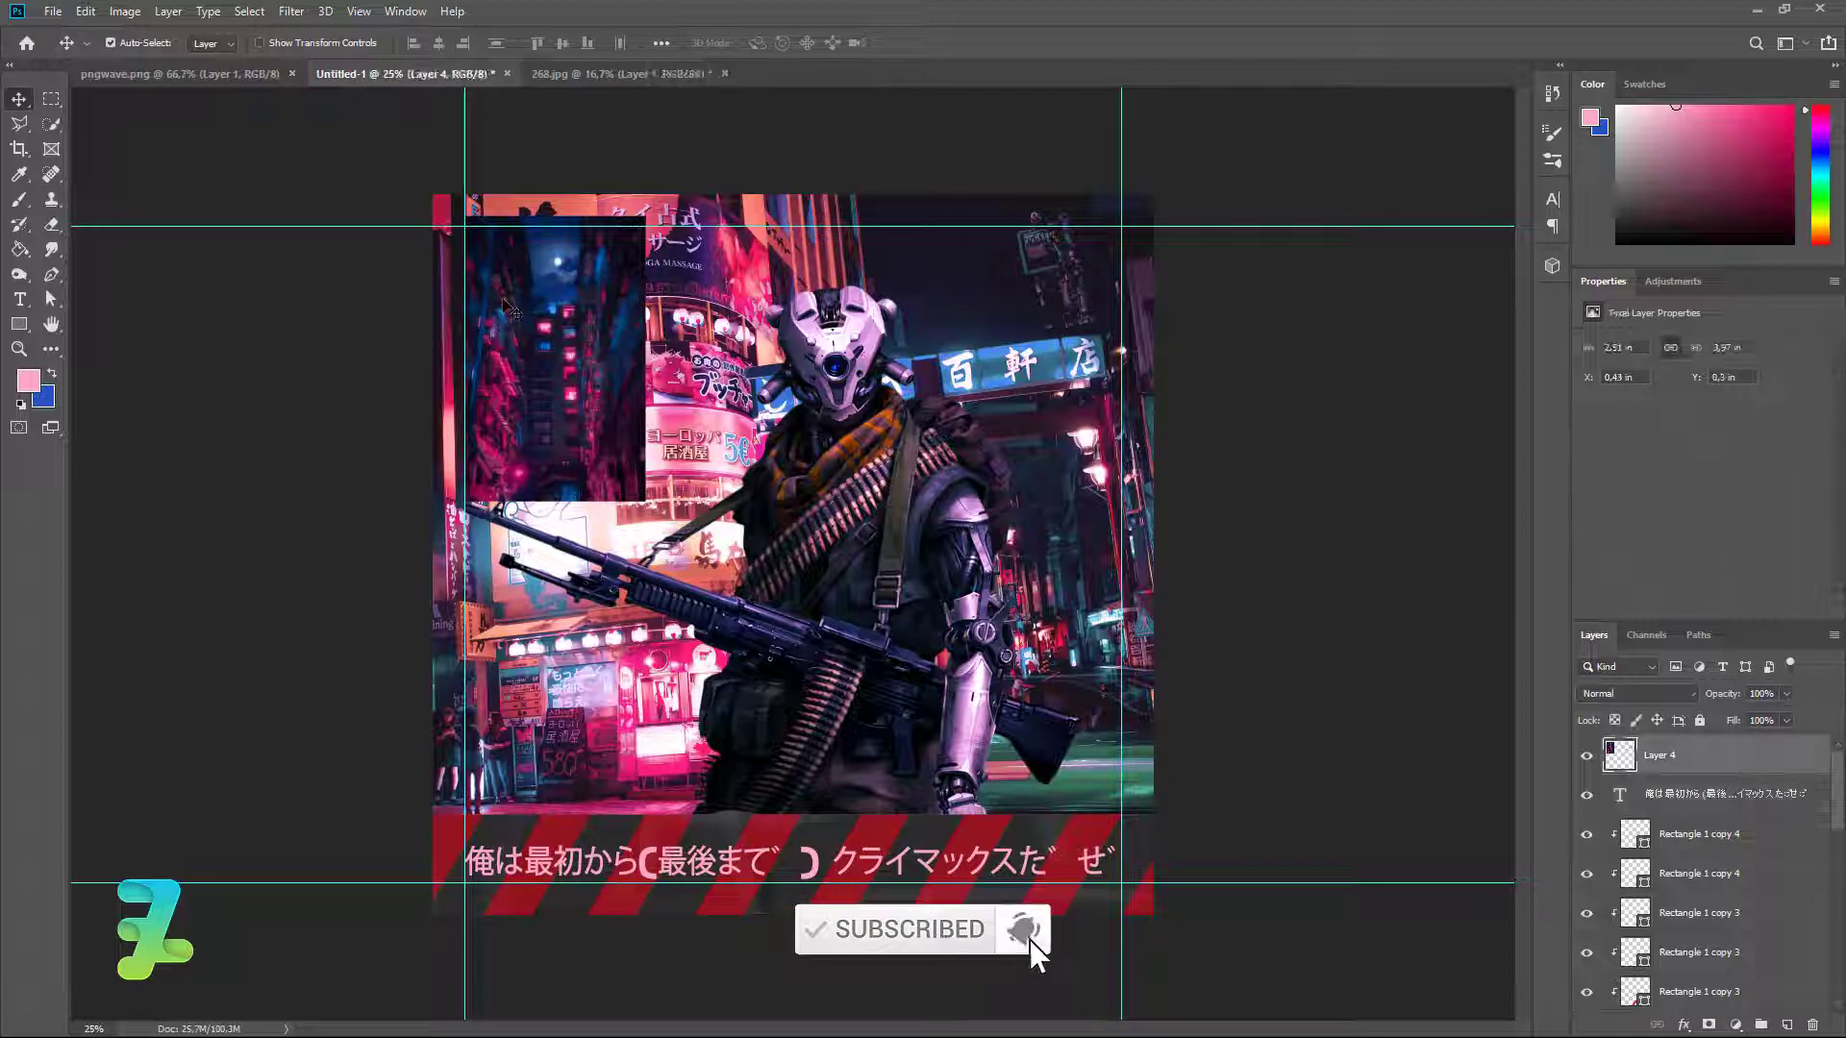
{"action": "mouse_move", "coordinate": [529, 319]}
{"action": "left_mouse_down"}
{"action": "mouse_move", "coordinate": [541, 343]}
{"action": "mouse_move", "coordinate": [529, 330]}
{"action": "left_mouse_up"}
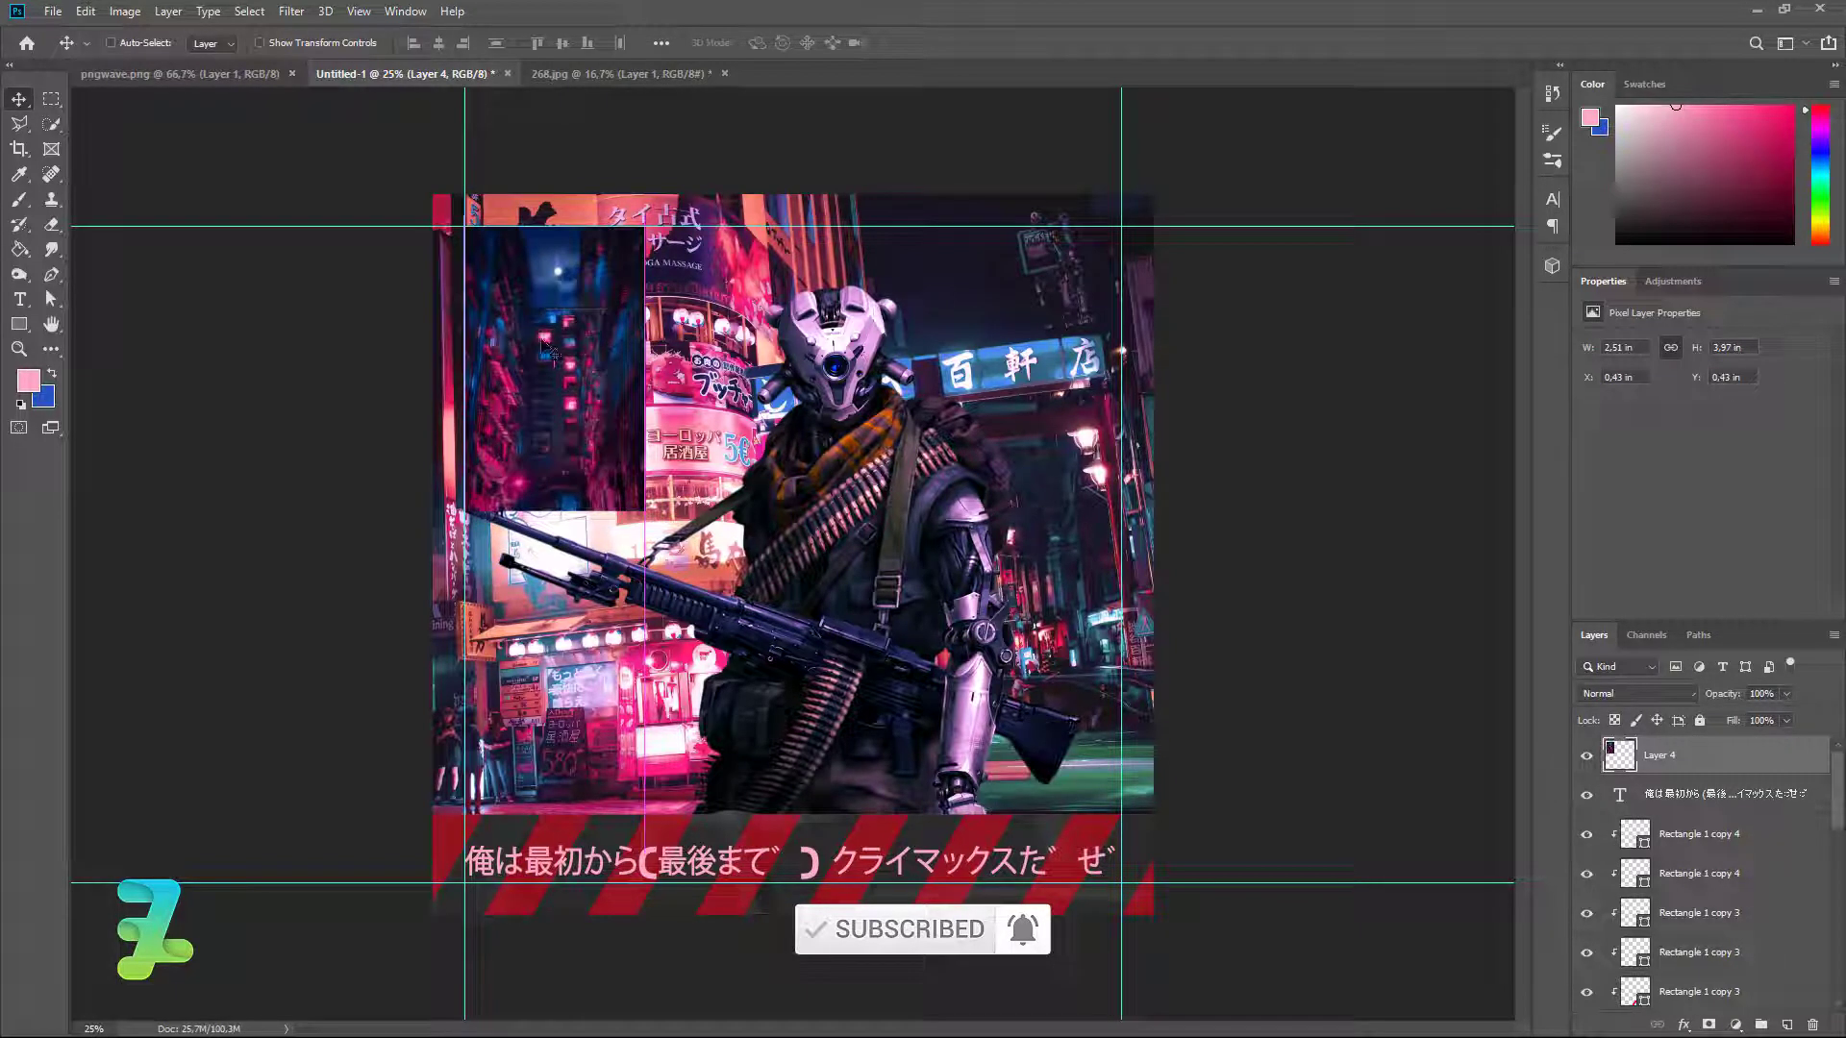
{"action": "key", "text": "ctrl+t"}
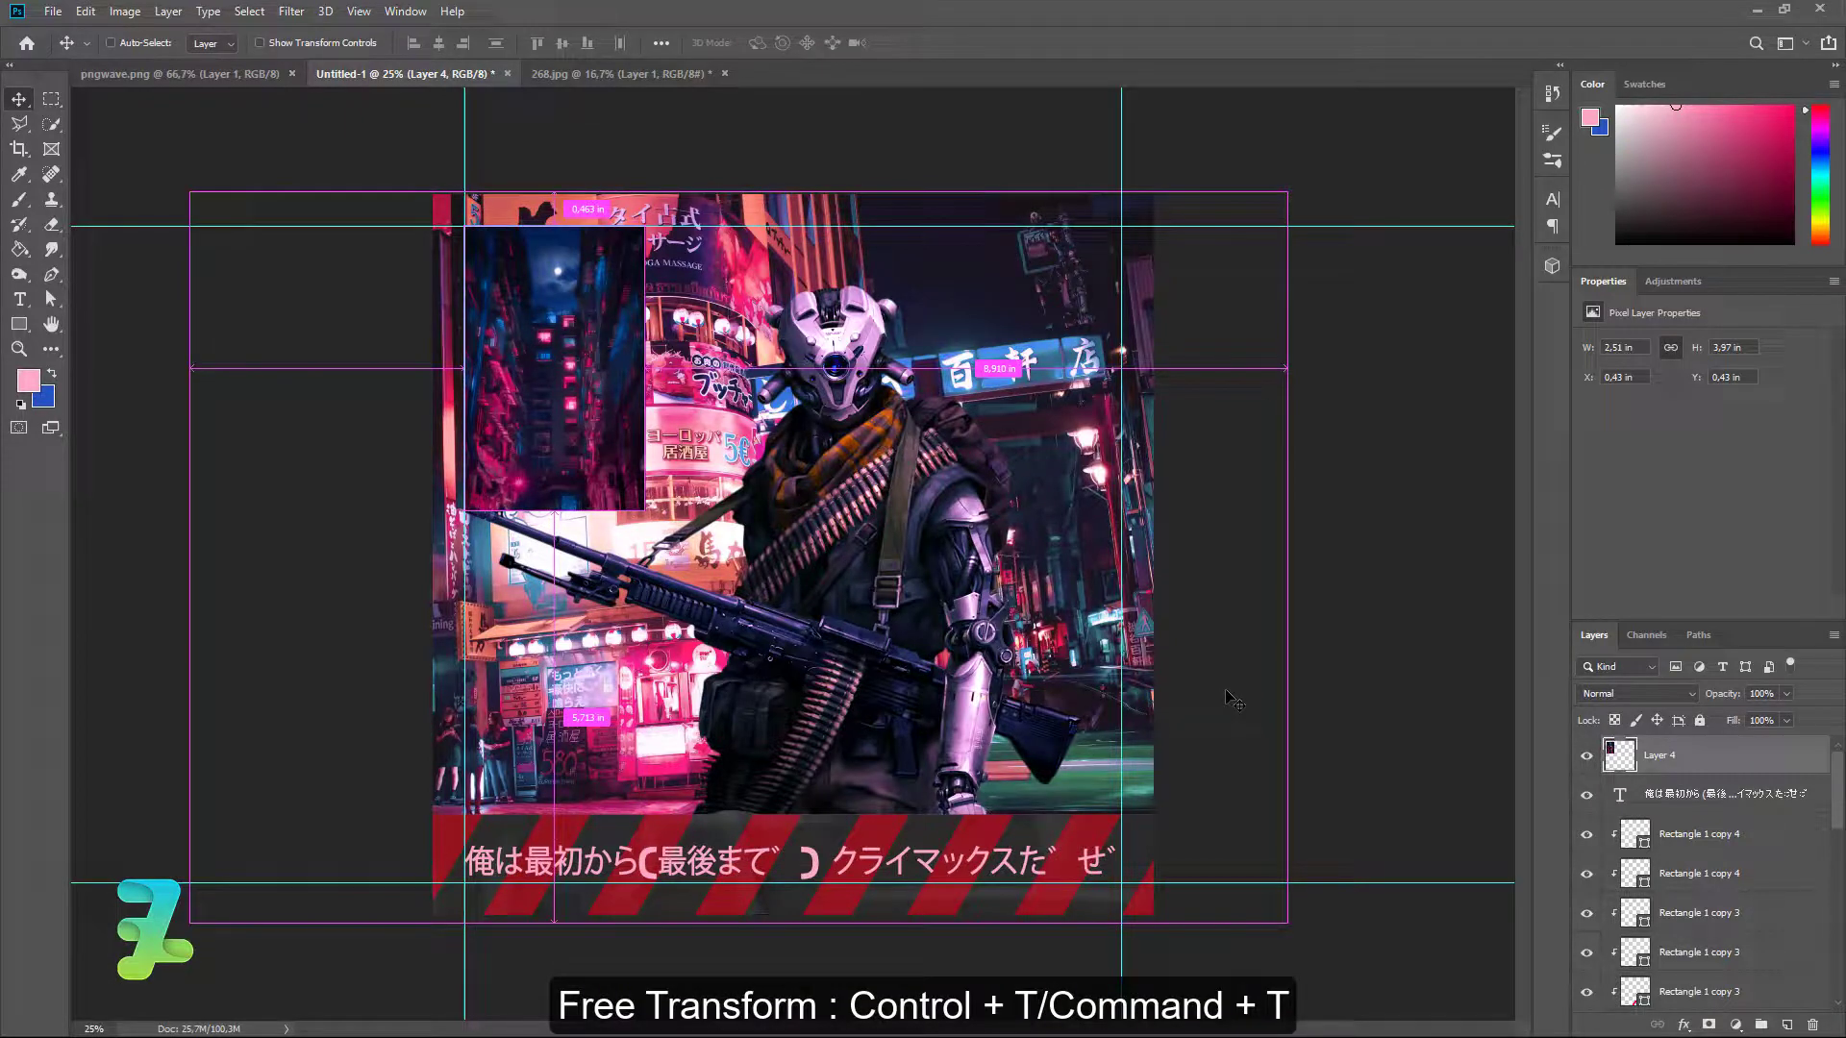
{"action": "key", "text": "ctrl+t"}
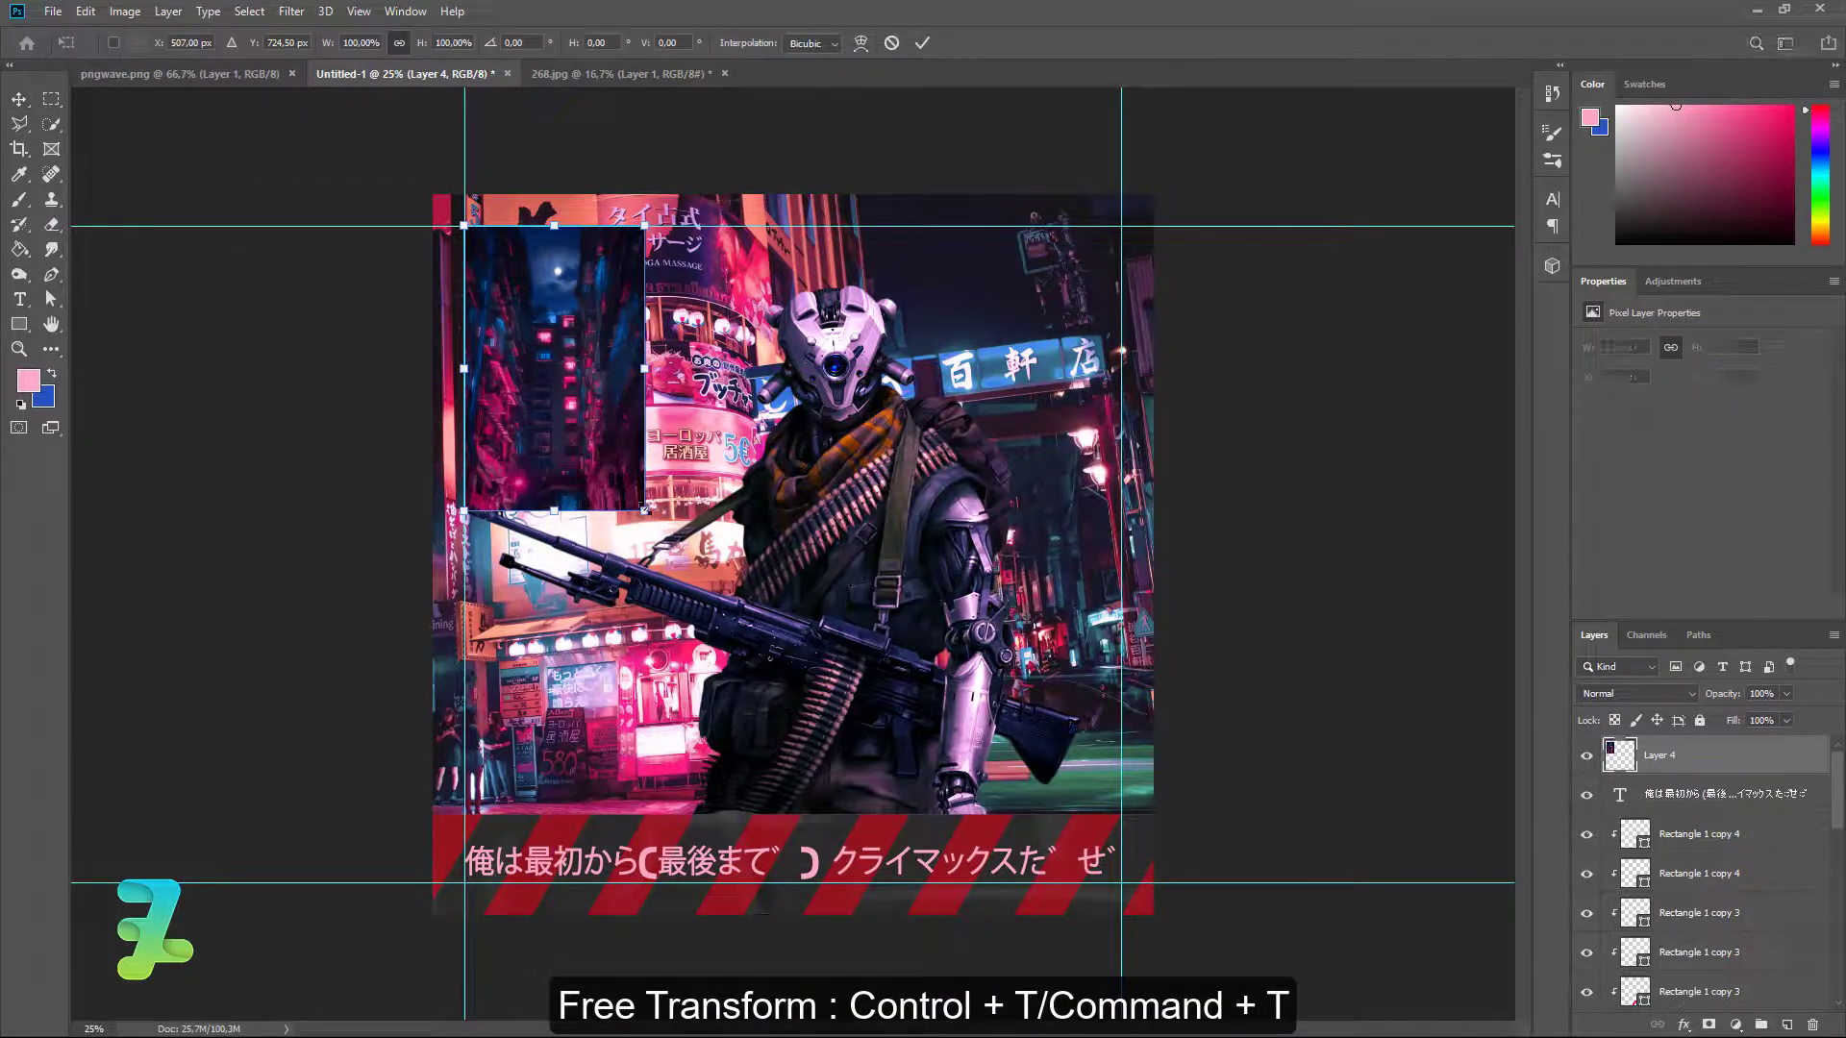
{"action": "left_click_drag", "start_coordinate": [644, 509], "coordinate": [627, 484]}
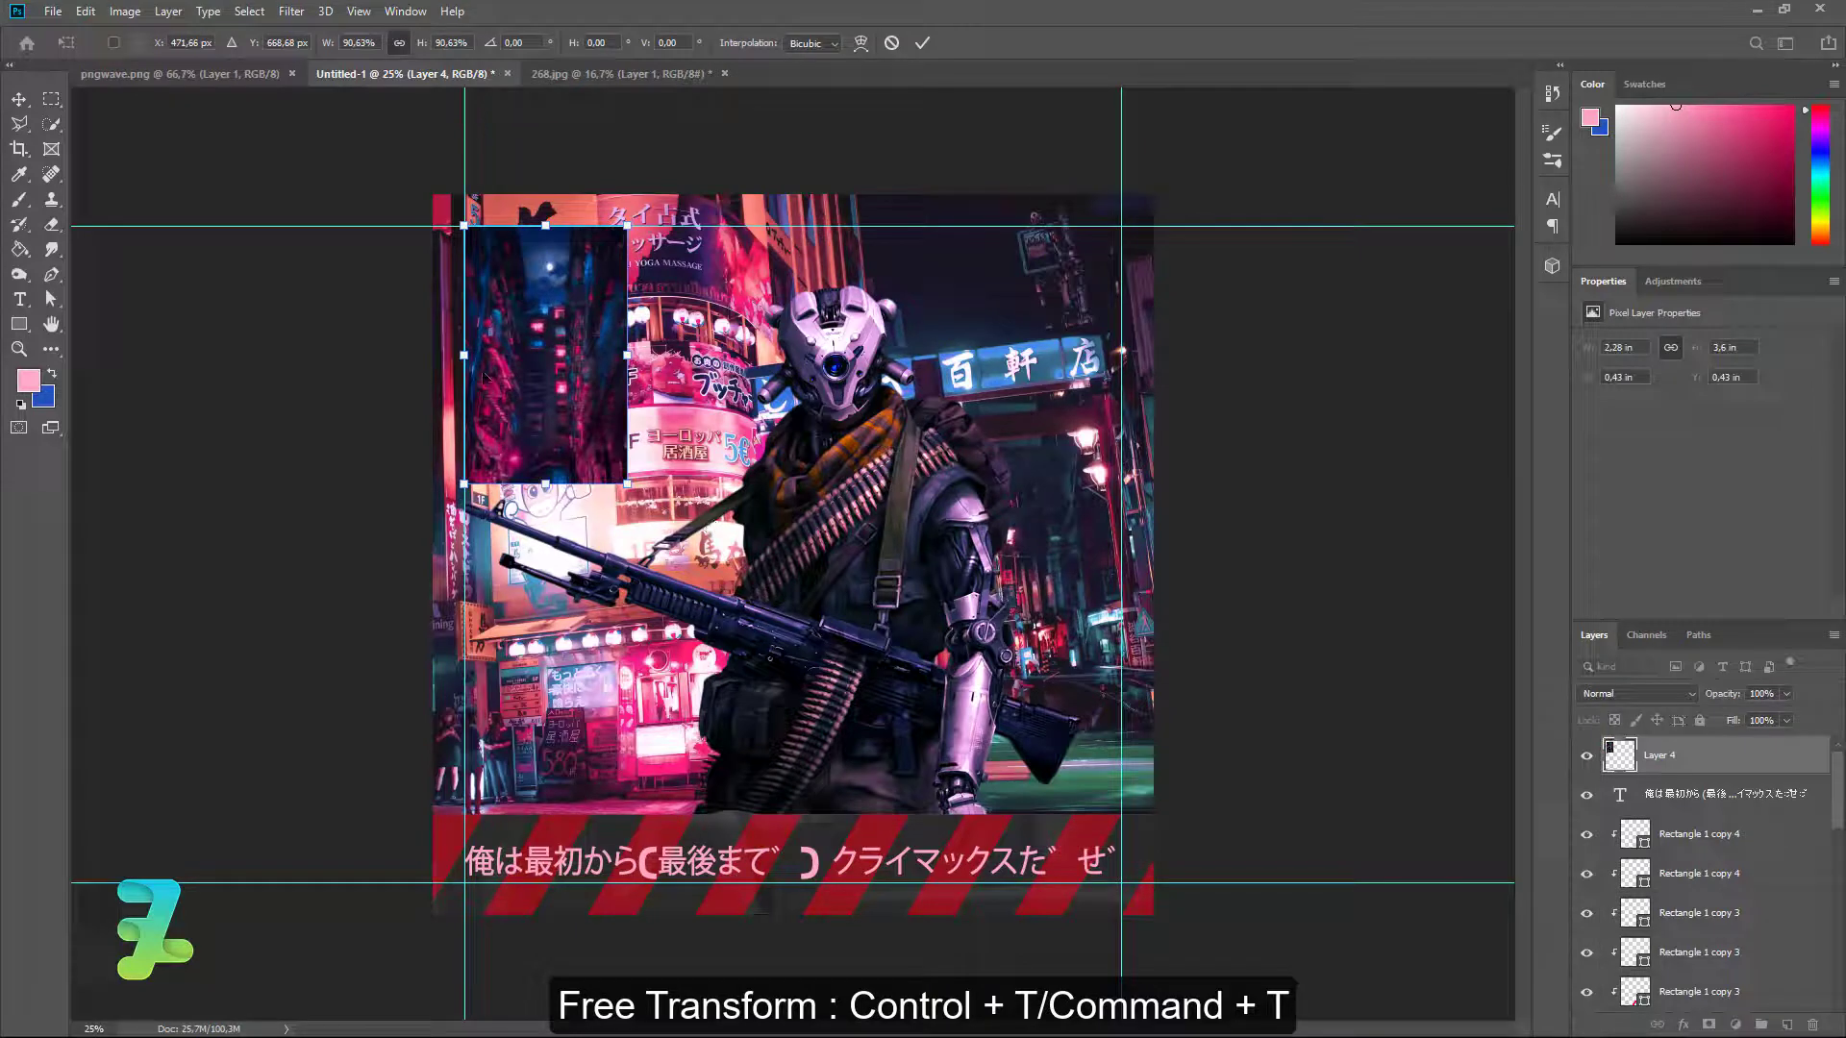
{"action": "key", "text": "Return"}
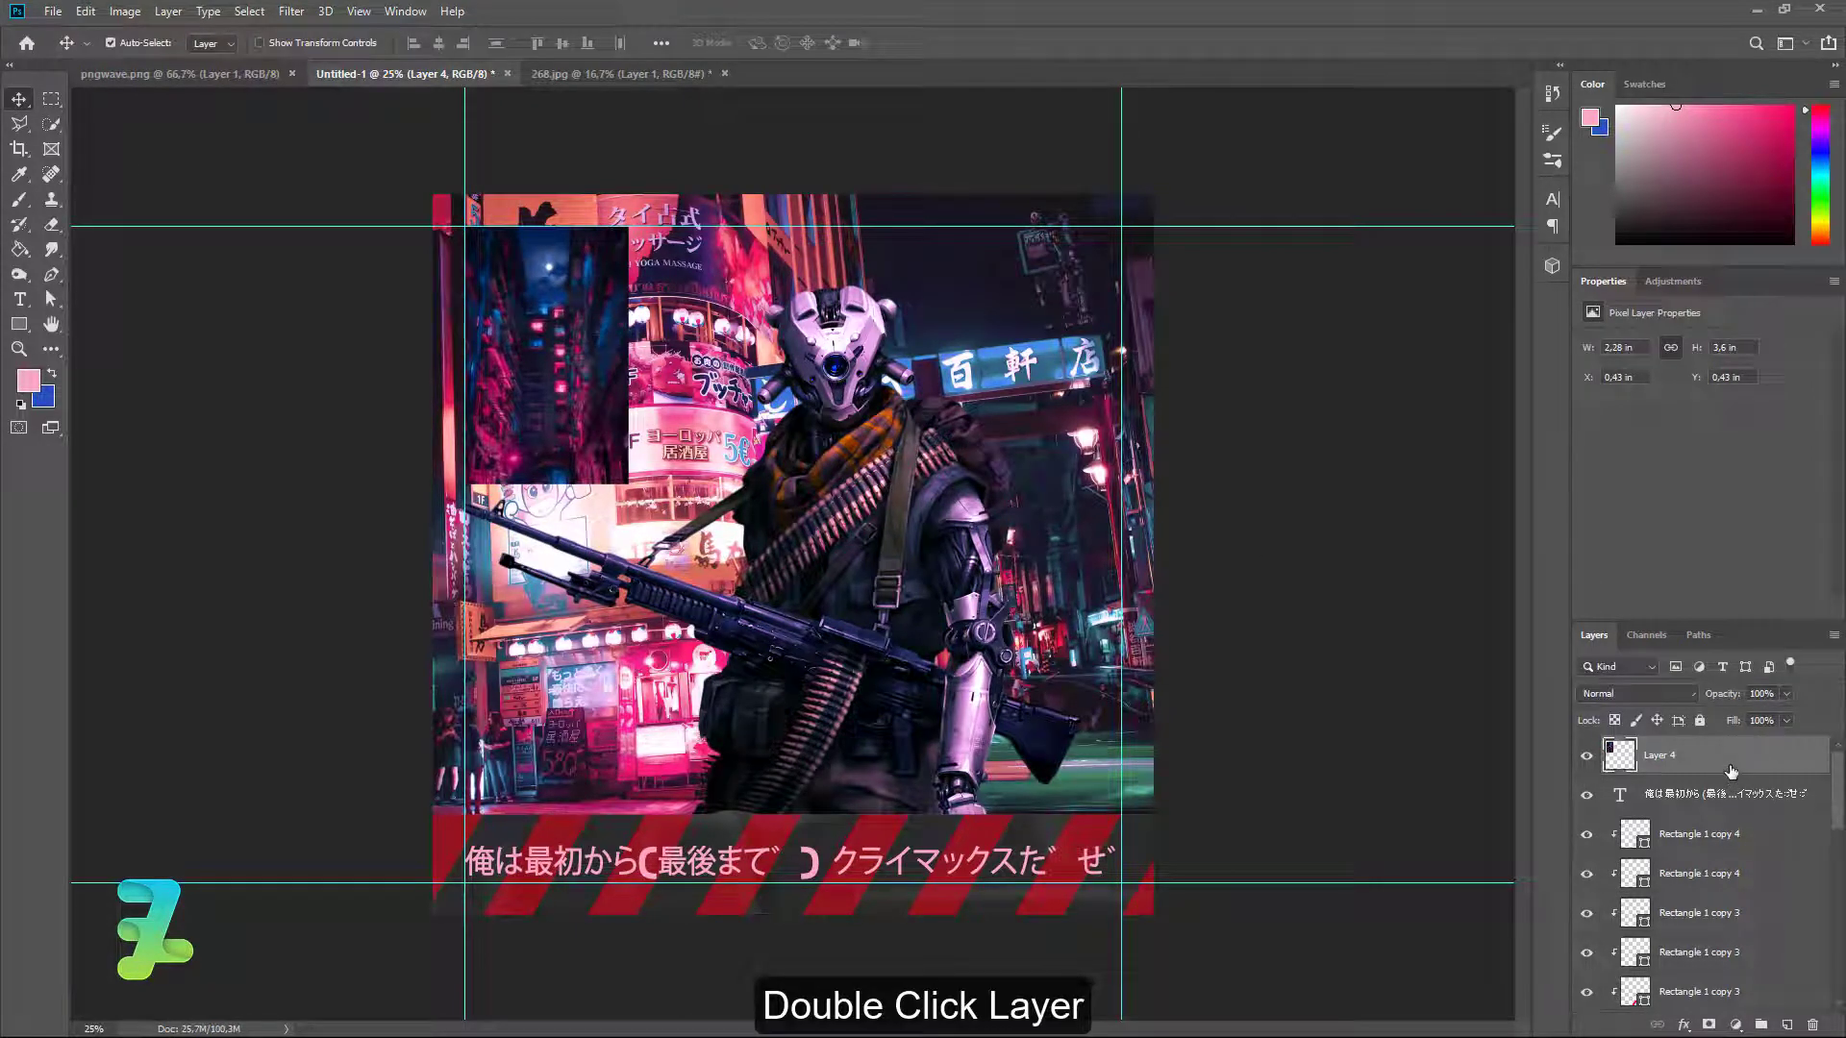
Add a 20 px white Stroke layer style around the city inset on Layer 4.
{"action": "double_click", "coordinate": [1730, 771]}
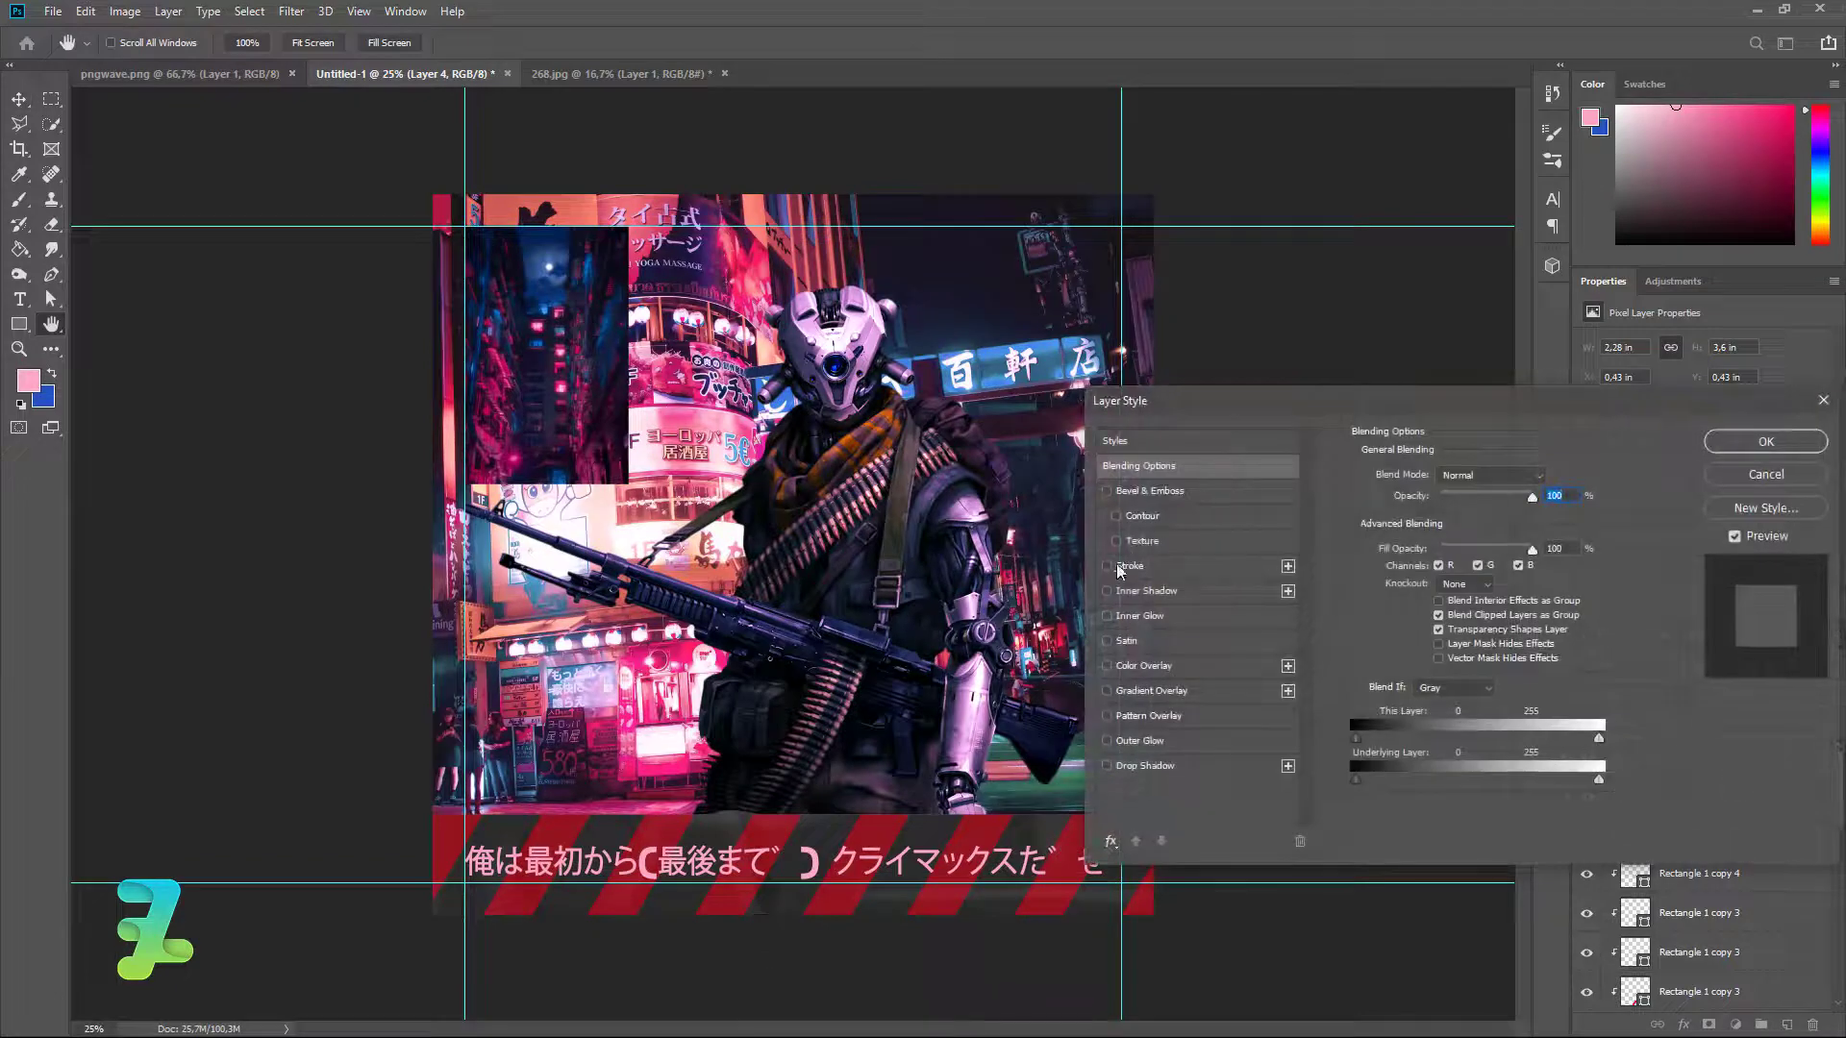
{"action": "left_click", "coordinate": [1107, 567]}
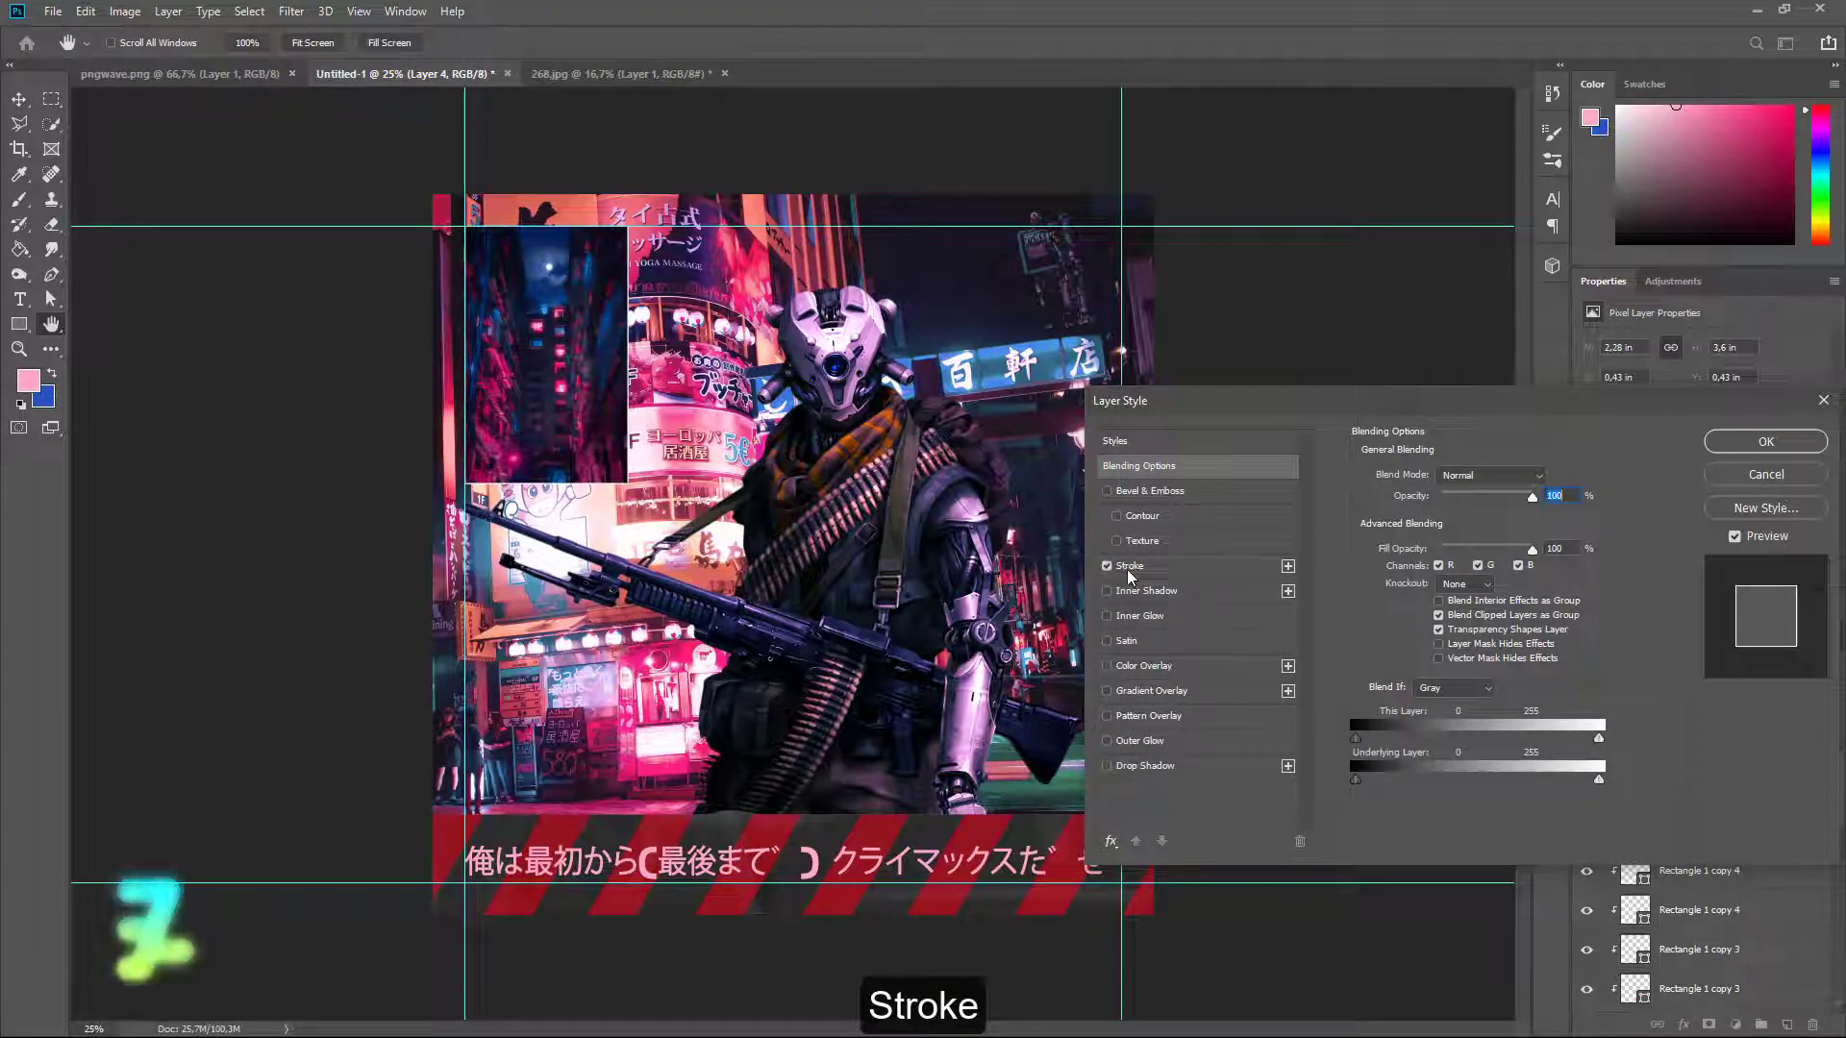
{"action": "left_click", "coordinate": [1129, 567]}
{"action": "left_click_drag", "start_coordinate": [1431, 475], "coordinate": [1438, 475]}
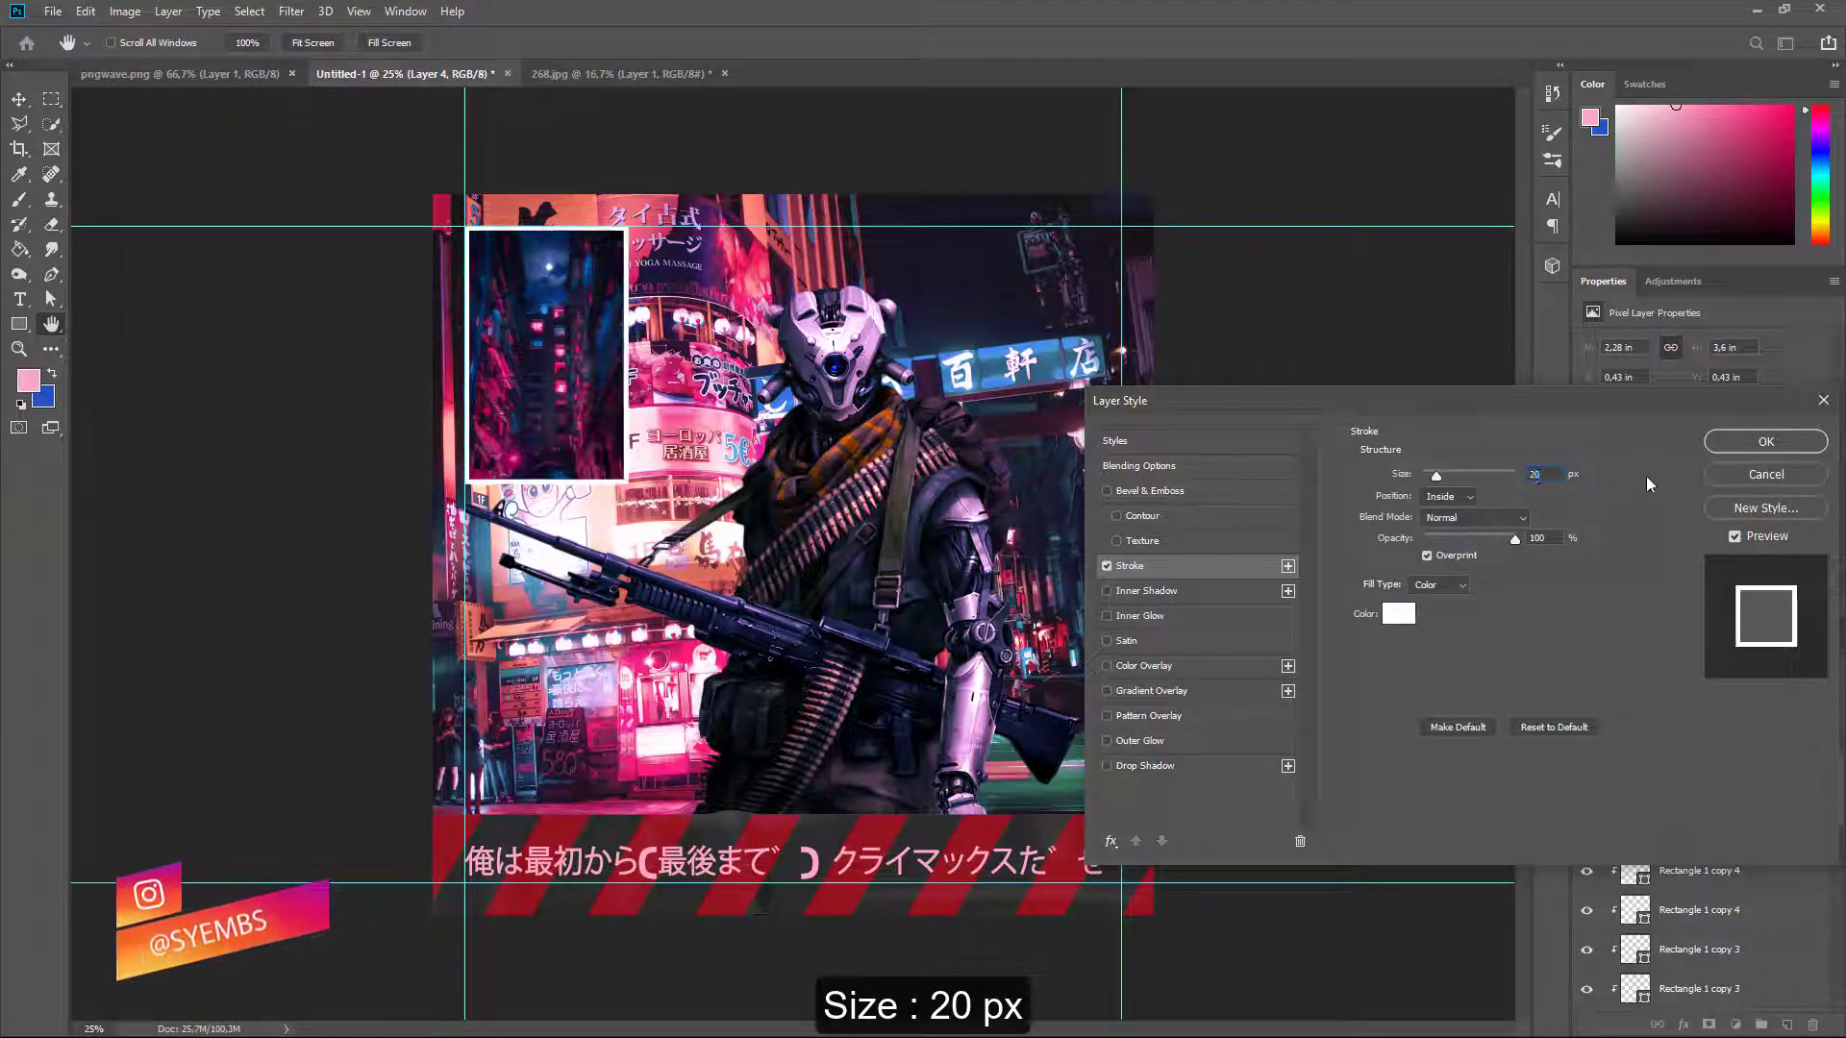
{"action": "left_click", "coordinate": [1730, 444]}
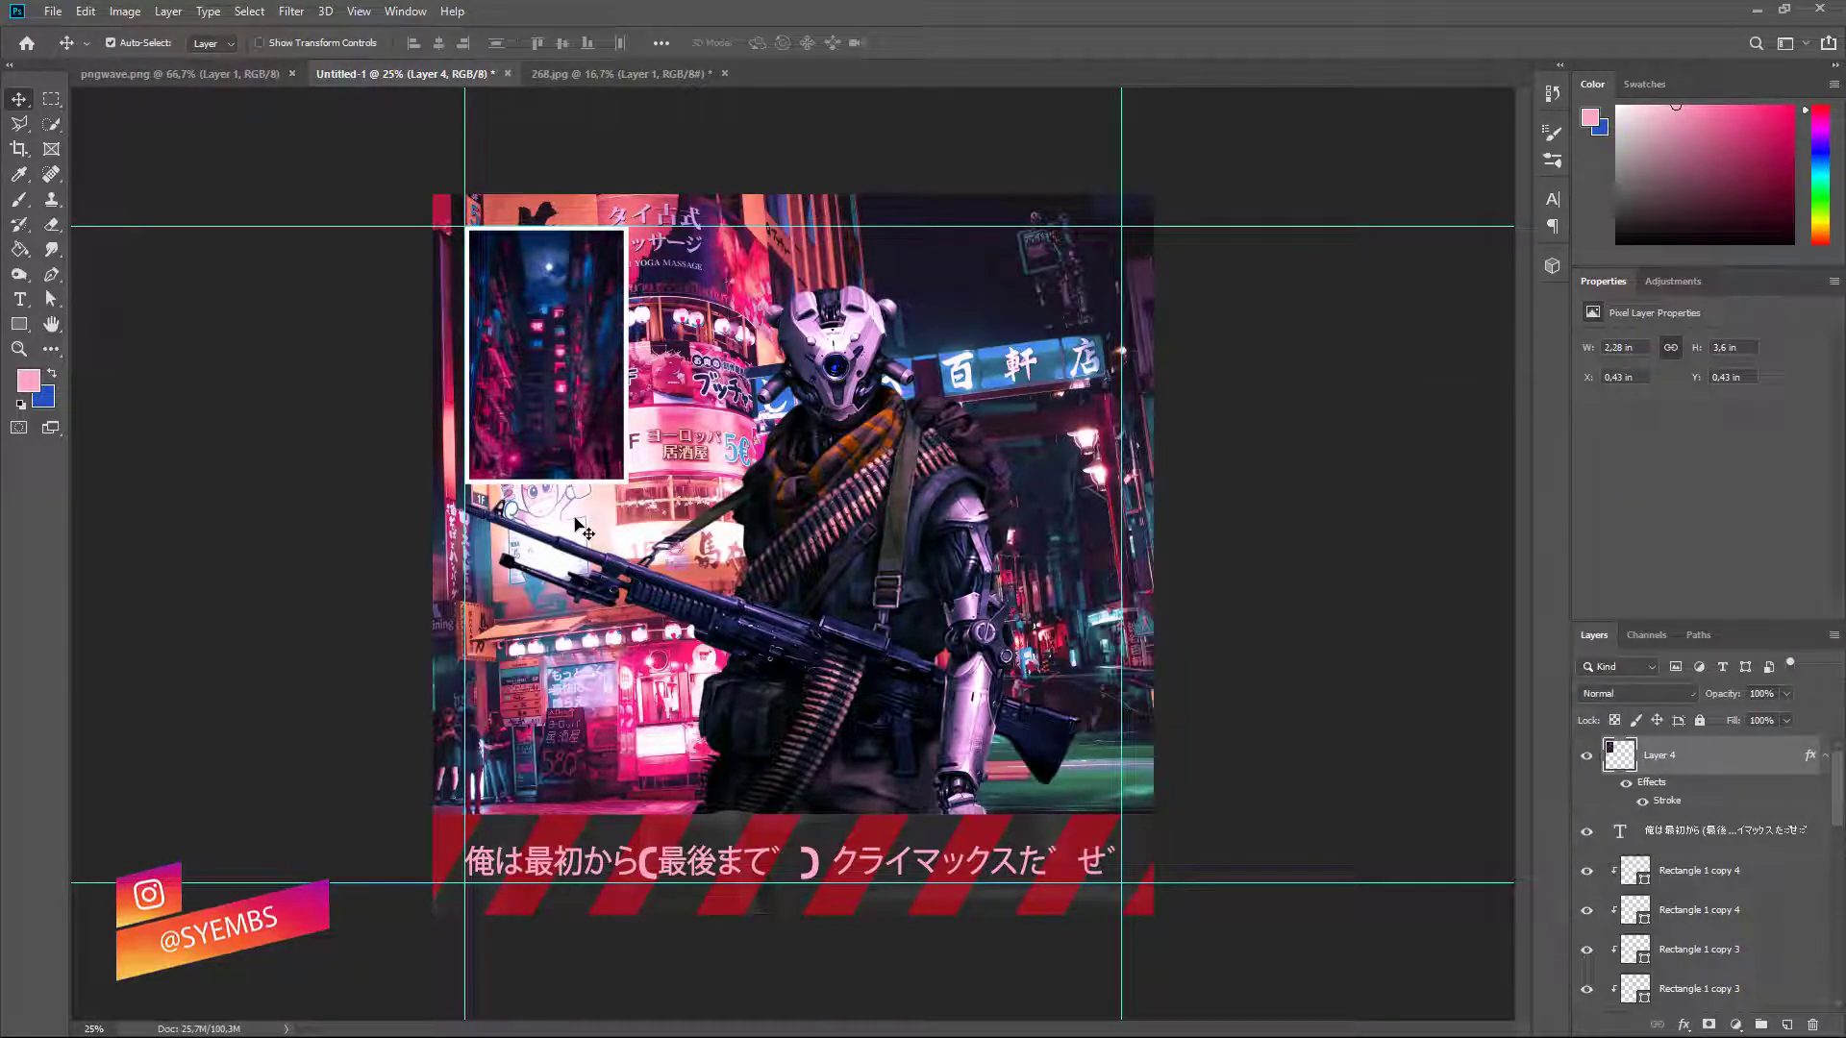
Draw a tall narrow rectangle beside the inset and switch its fill to a gradient.
{"action": "left_click", "coordinate": [15, 328]}
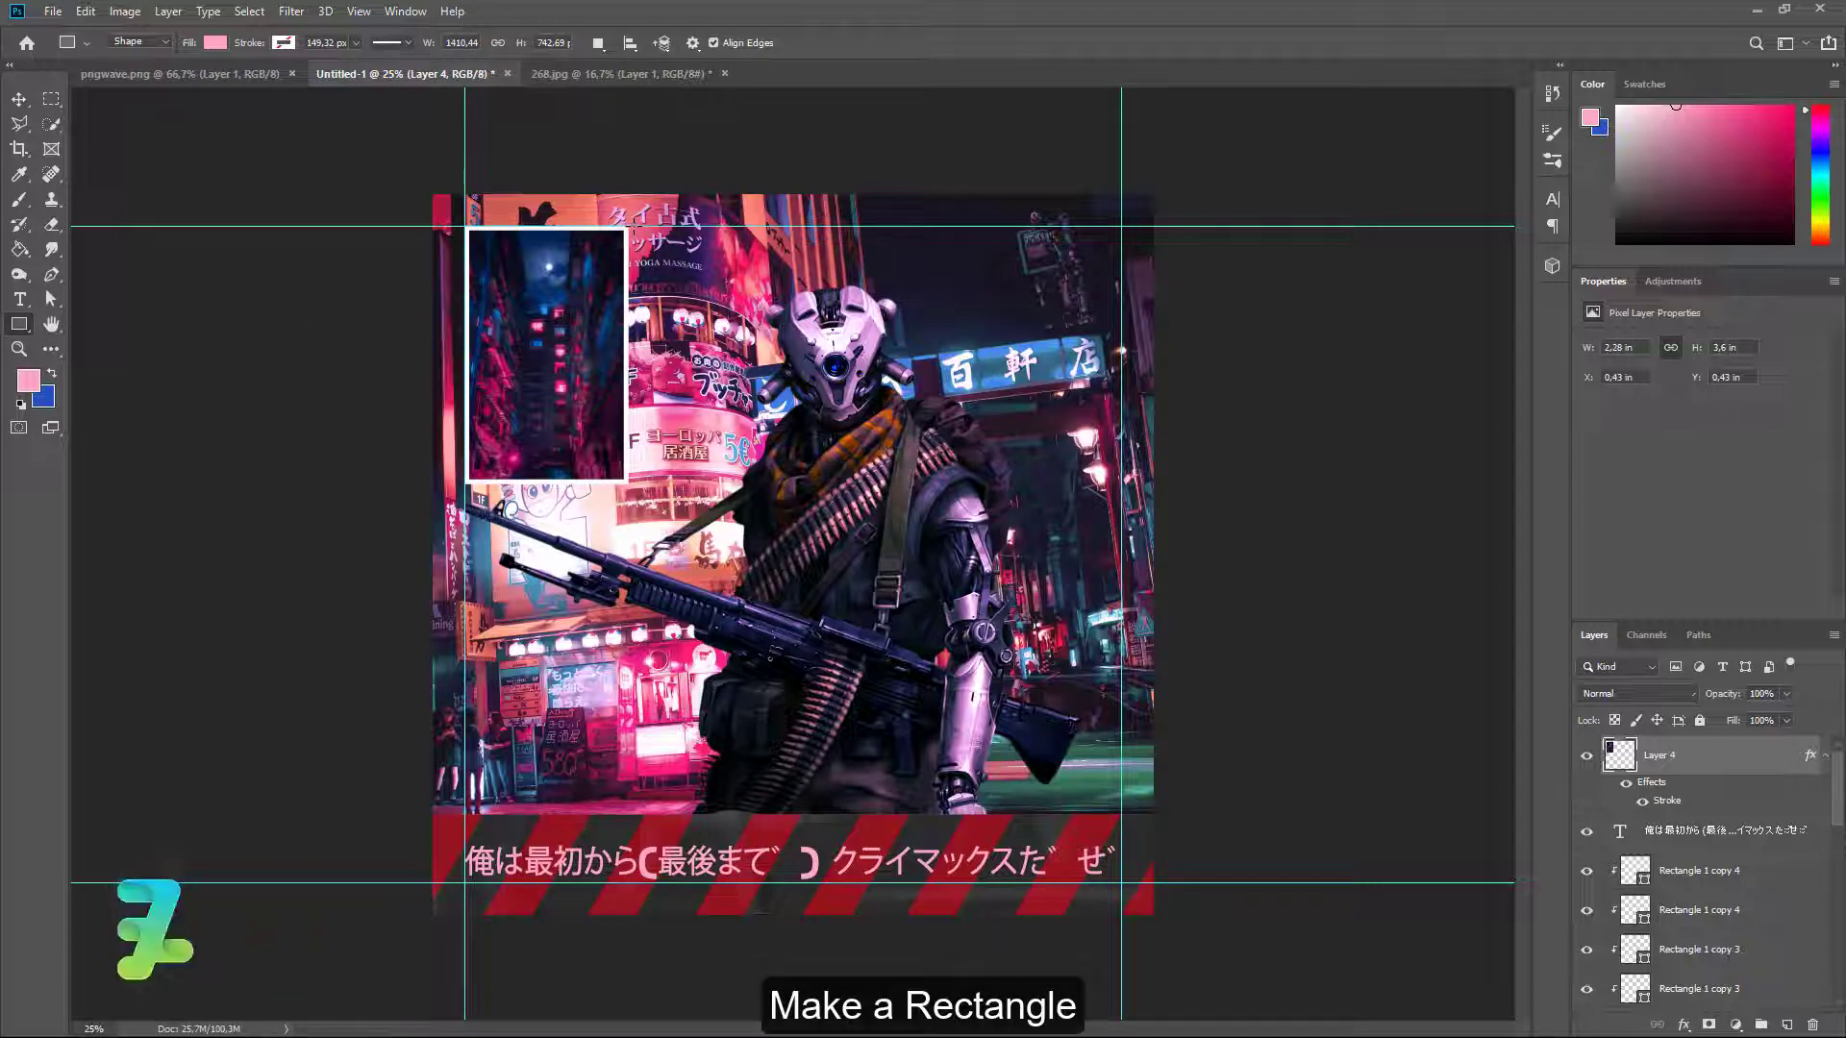
{"action": "left_click_drag", "start_coordinate": [631, 229], "coordinate": [651, 479]}
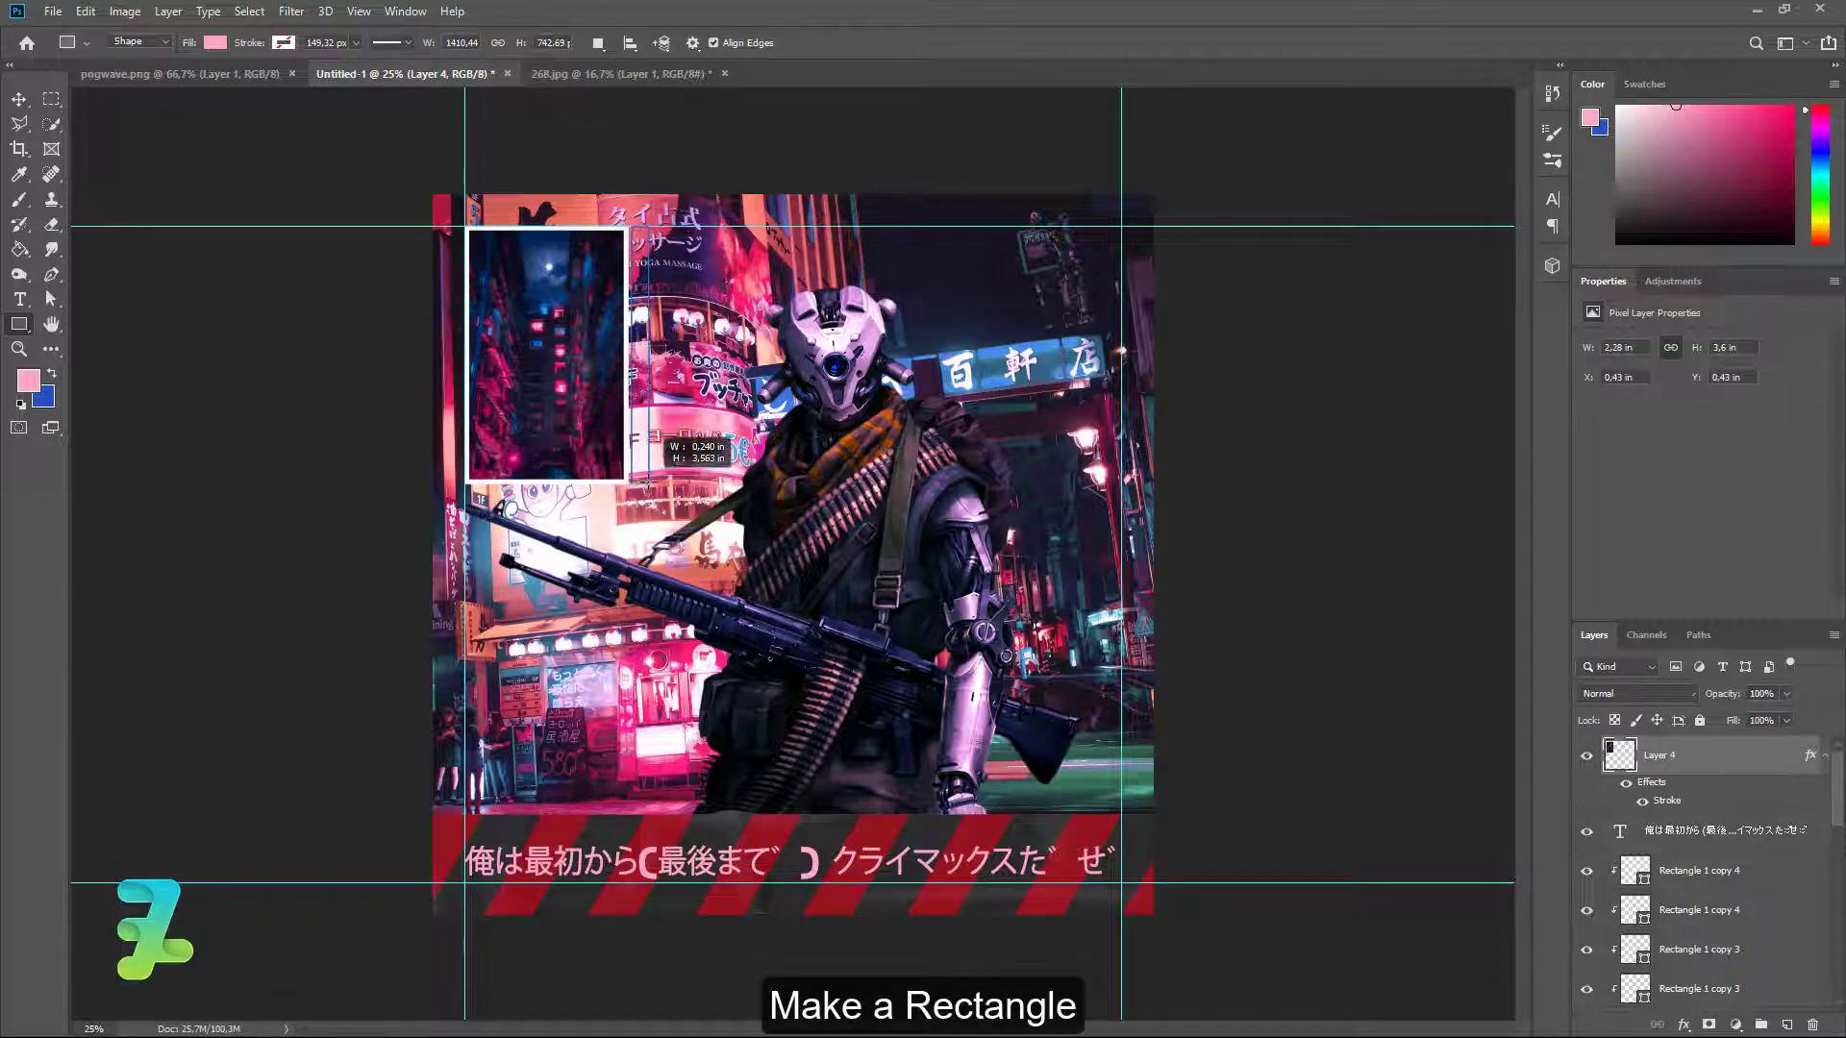
{"action": "left_click_drag", "start_coordinate": [651, 479], "coordinate": [649, 483]}
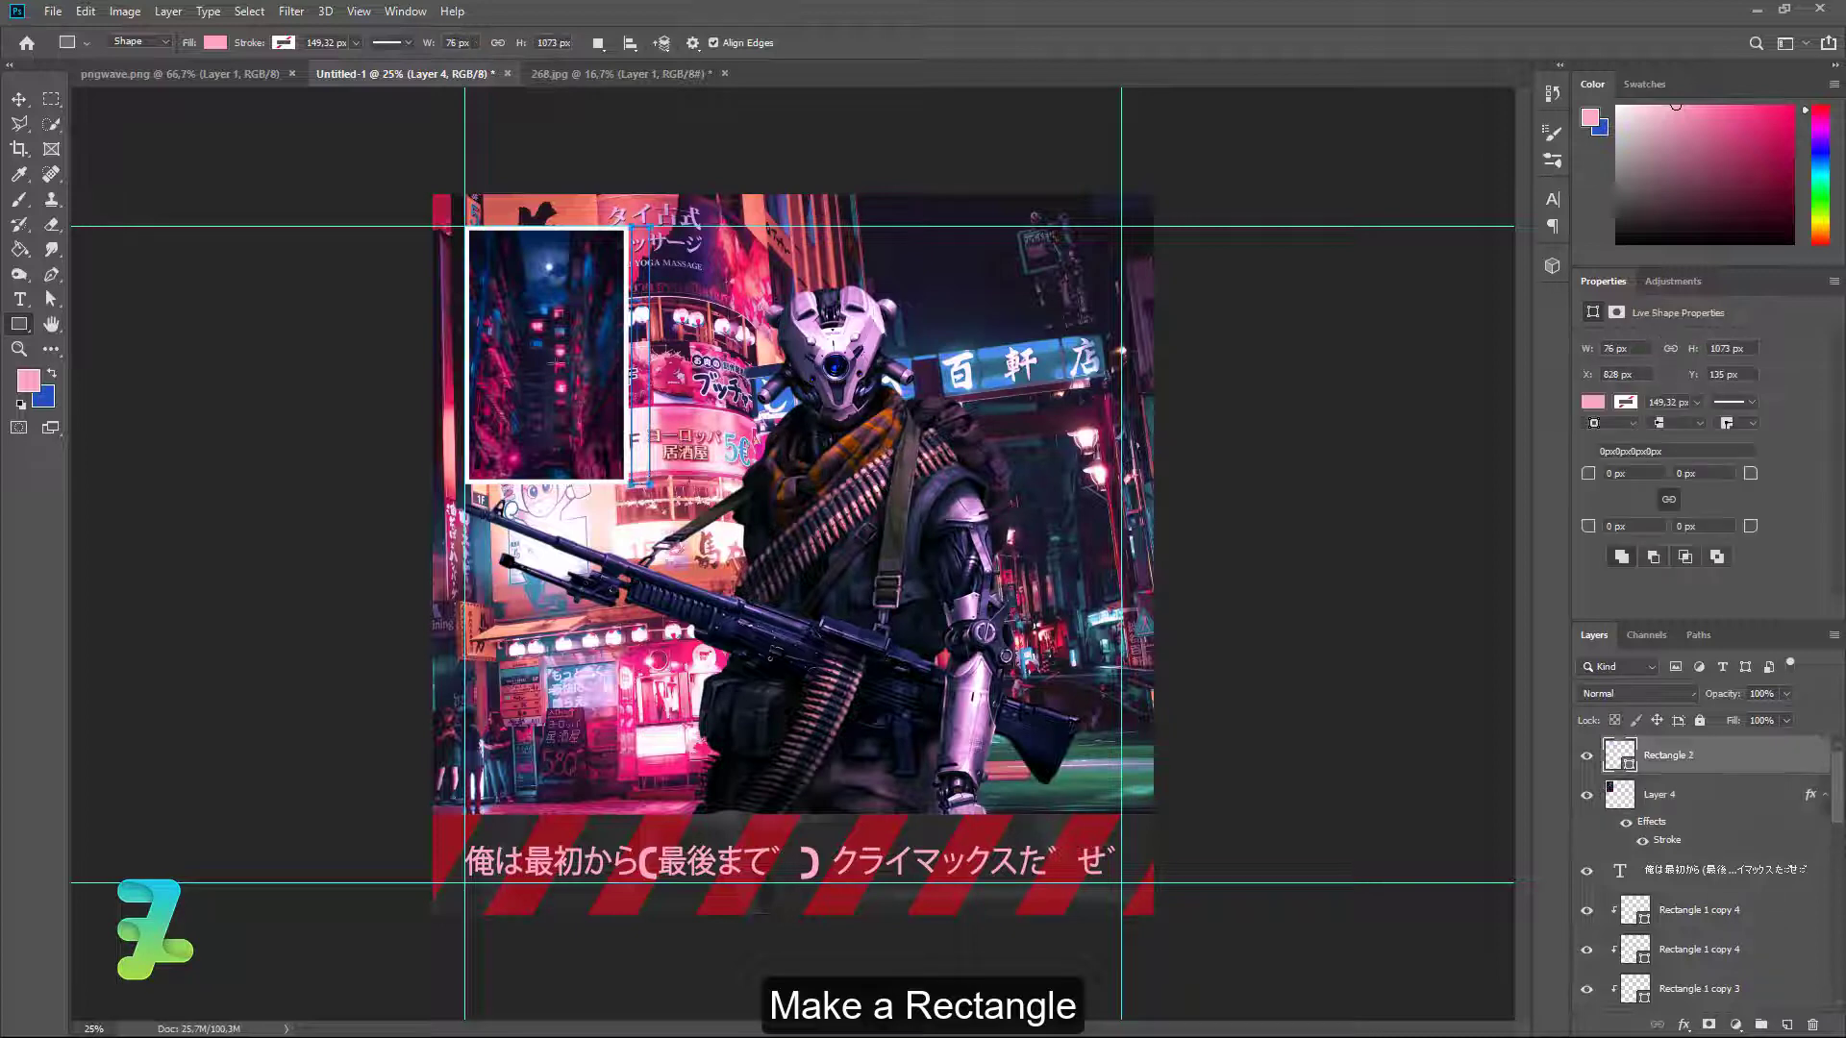
{"action": "left_click", "coordinate": [1593, 403]}
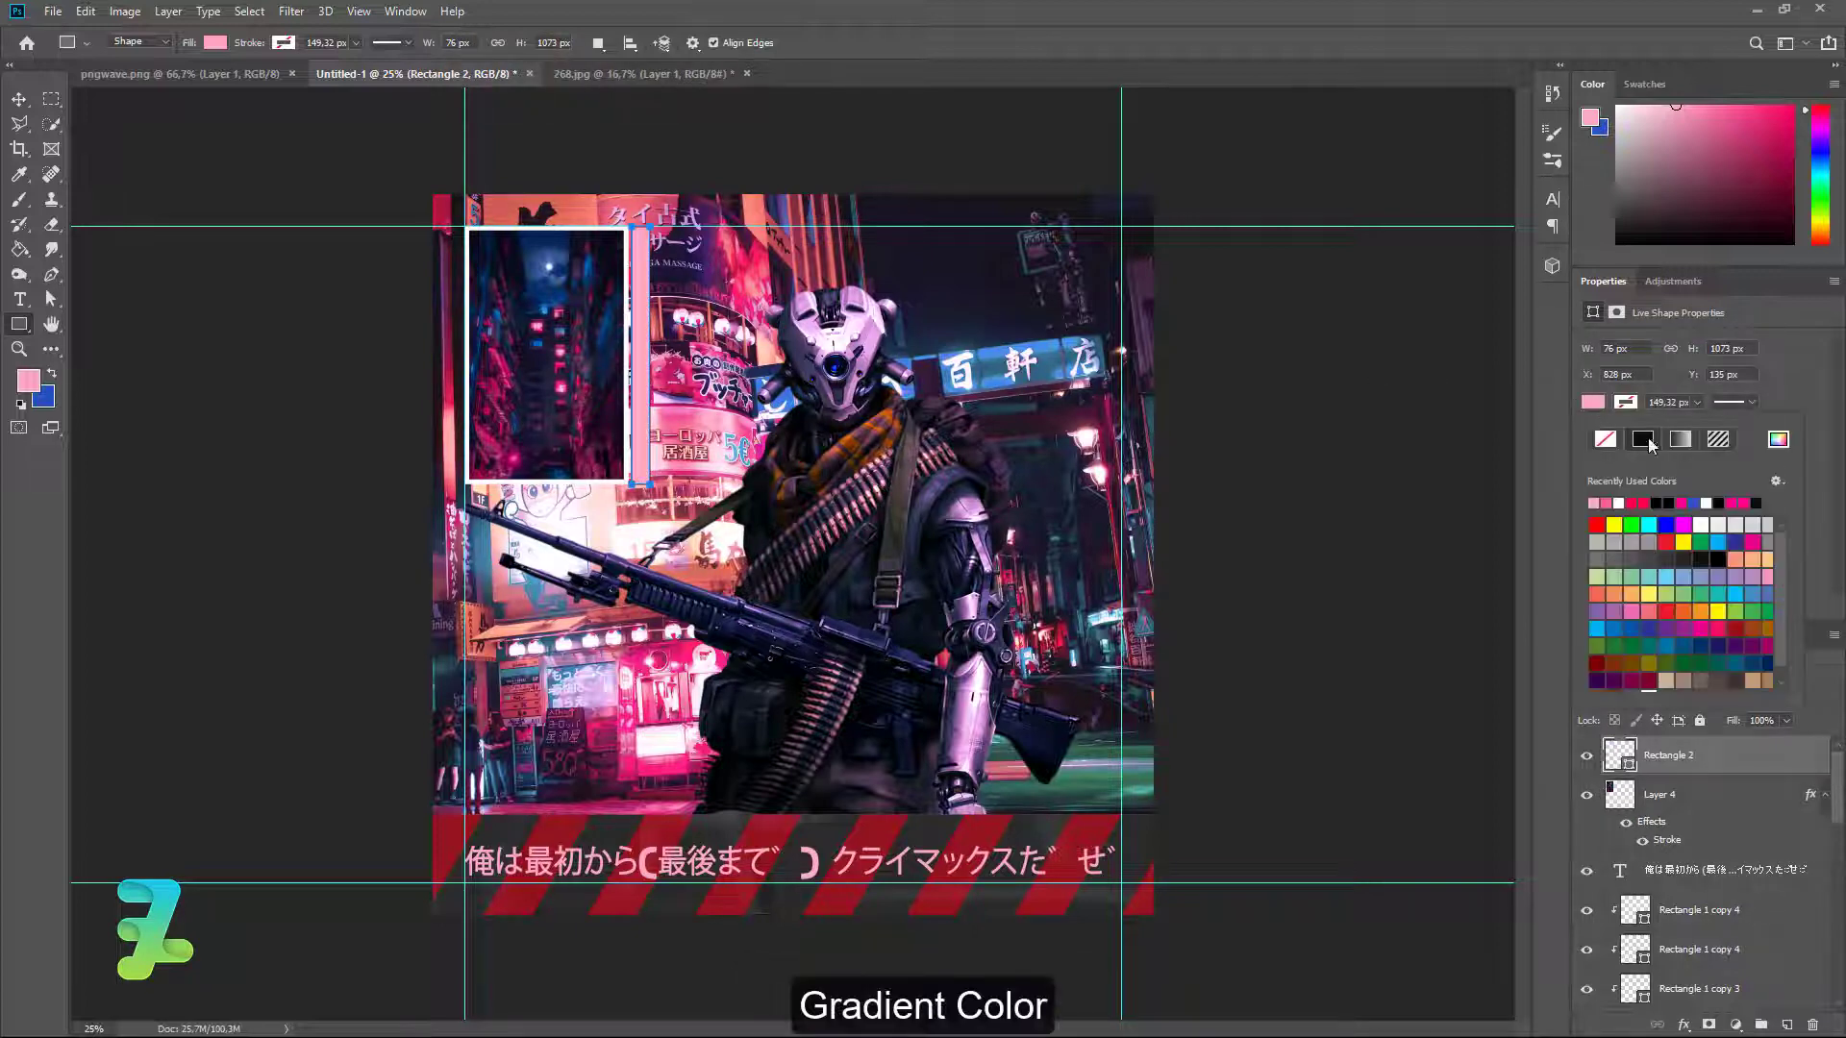
{"action": "left_click", "coordinate": [1681, 439]}
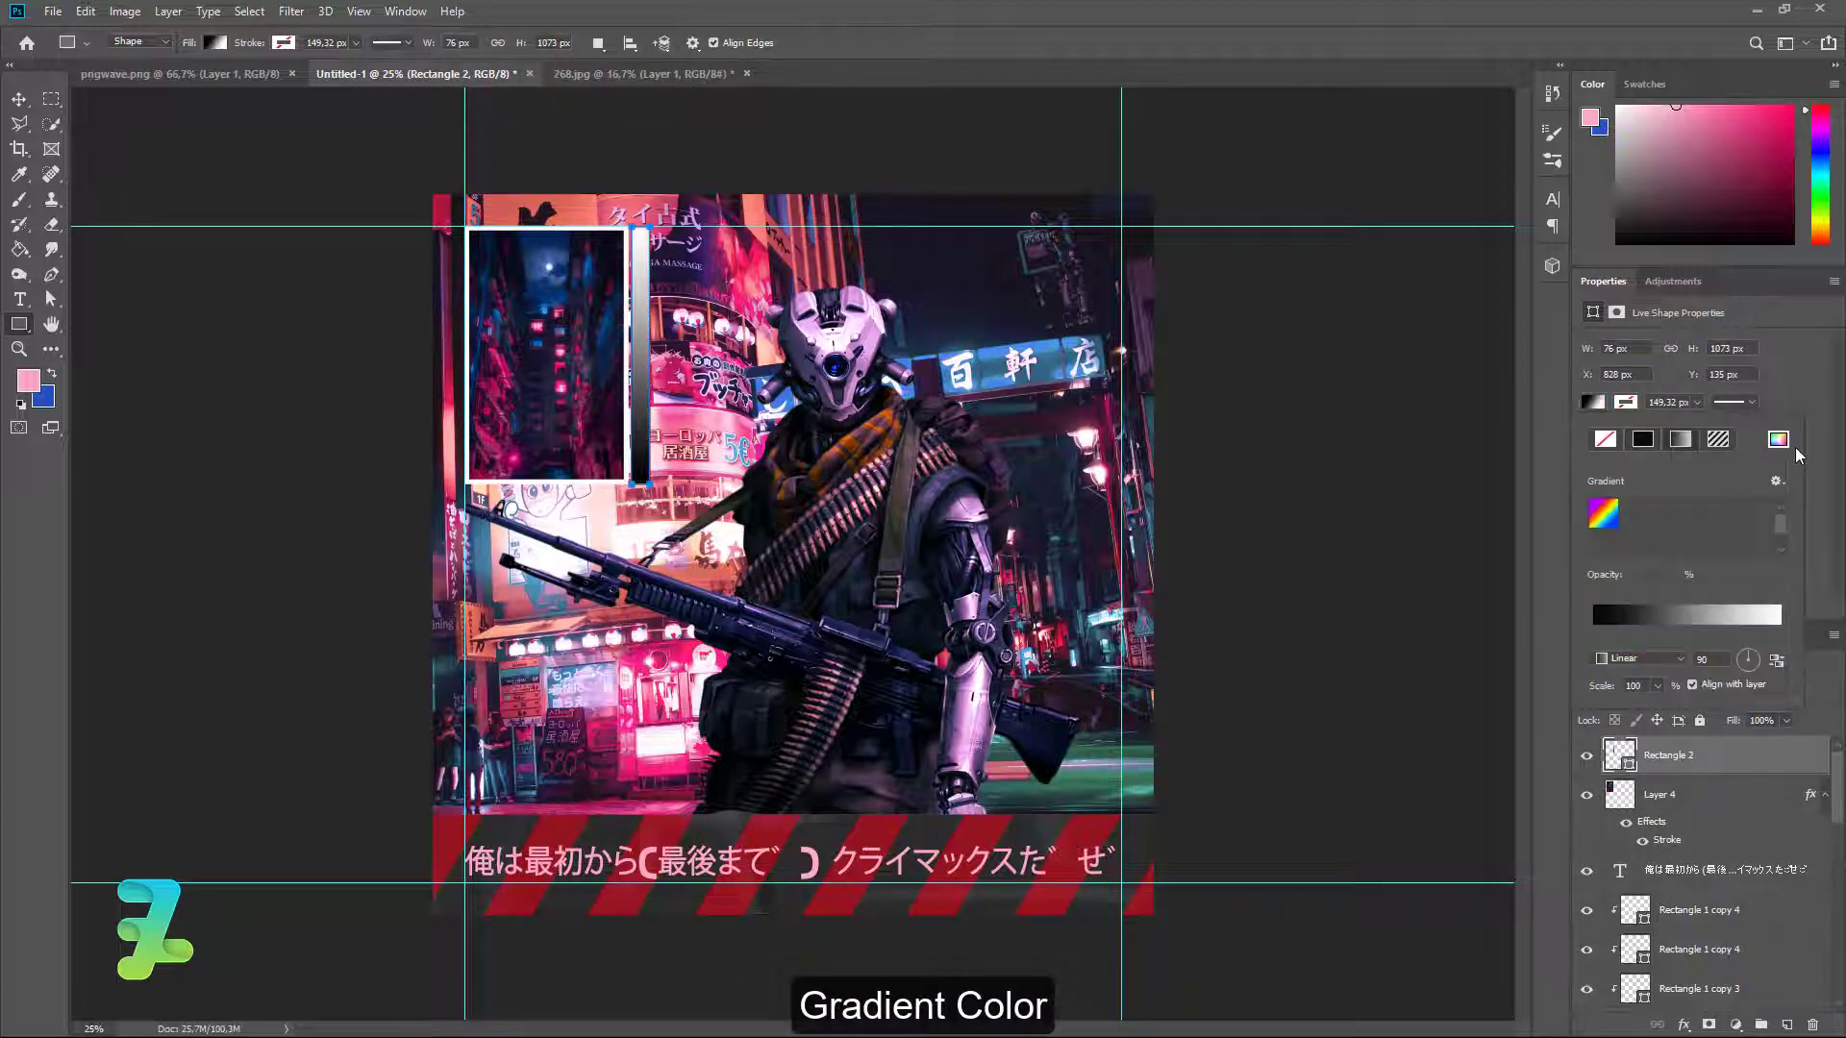
Set the gradient stops to pink #fc0d81 and blue #076aff.
{"action": "left_click", "coordinate": [1649, 618]}
{"action": "double_click", "coordinate": [1329, 565]}
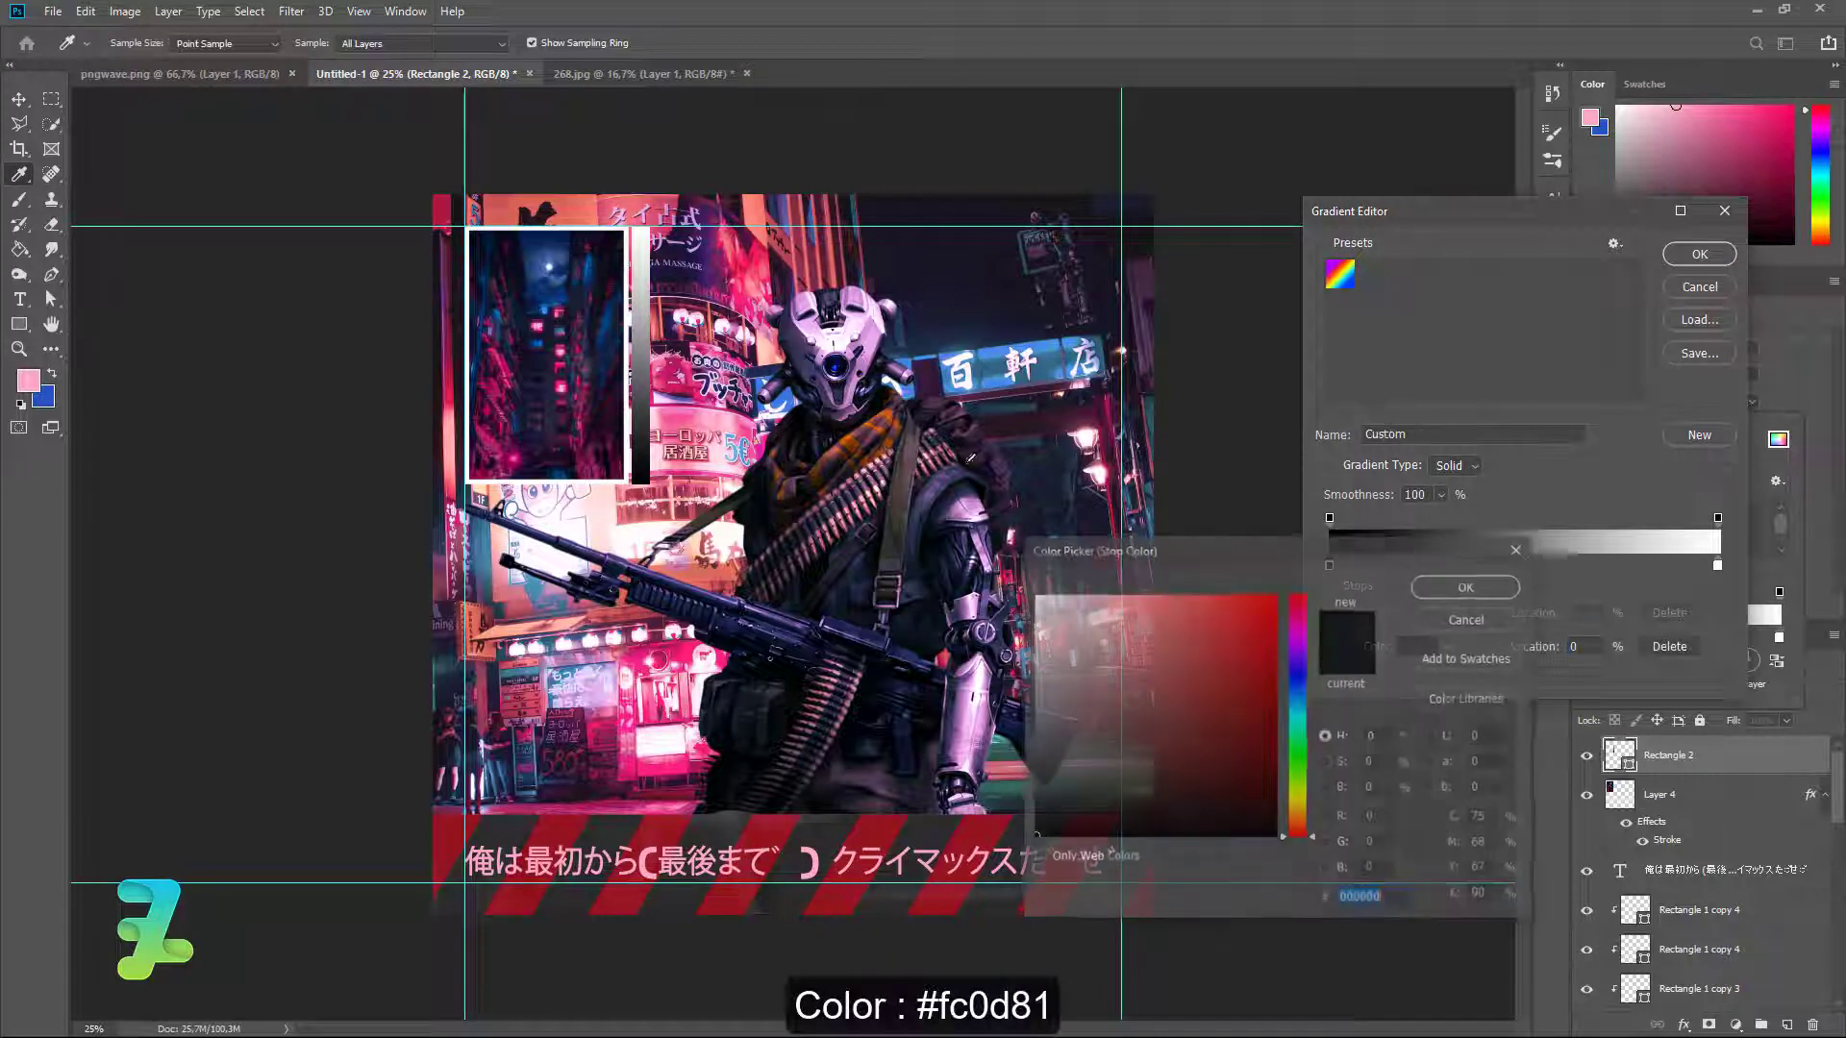
{"action": "type", "text": "fc0d81"}
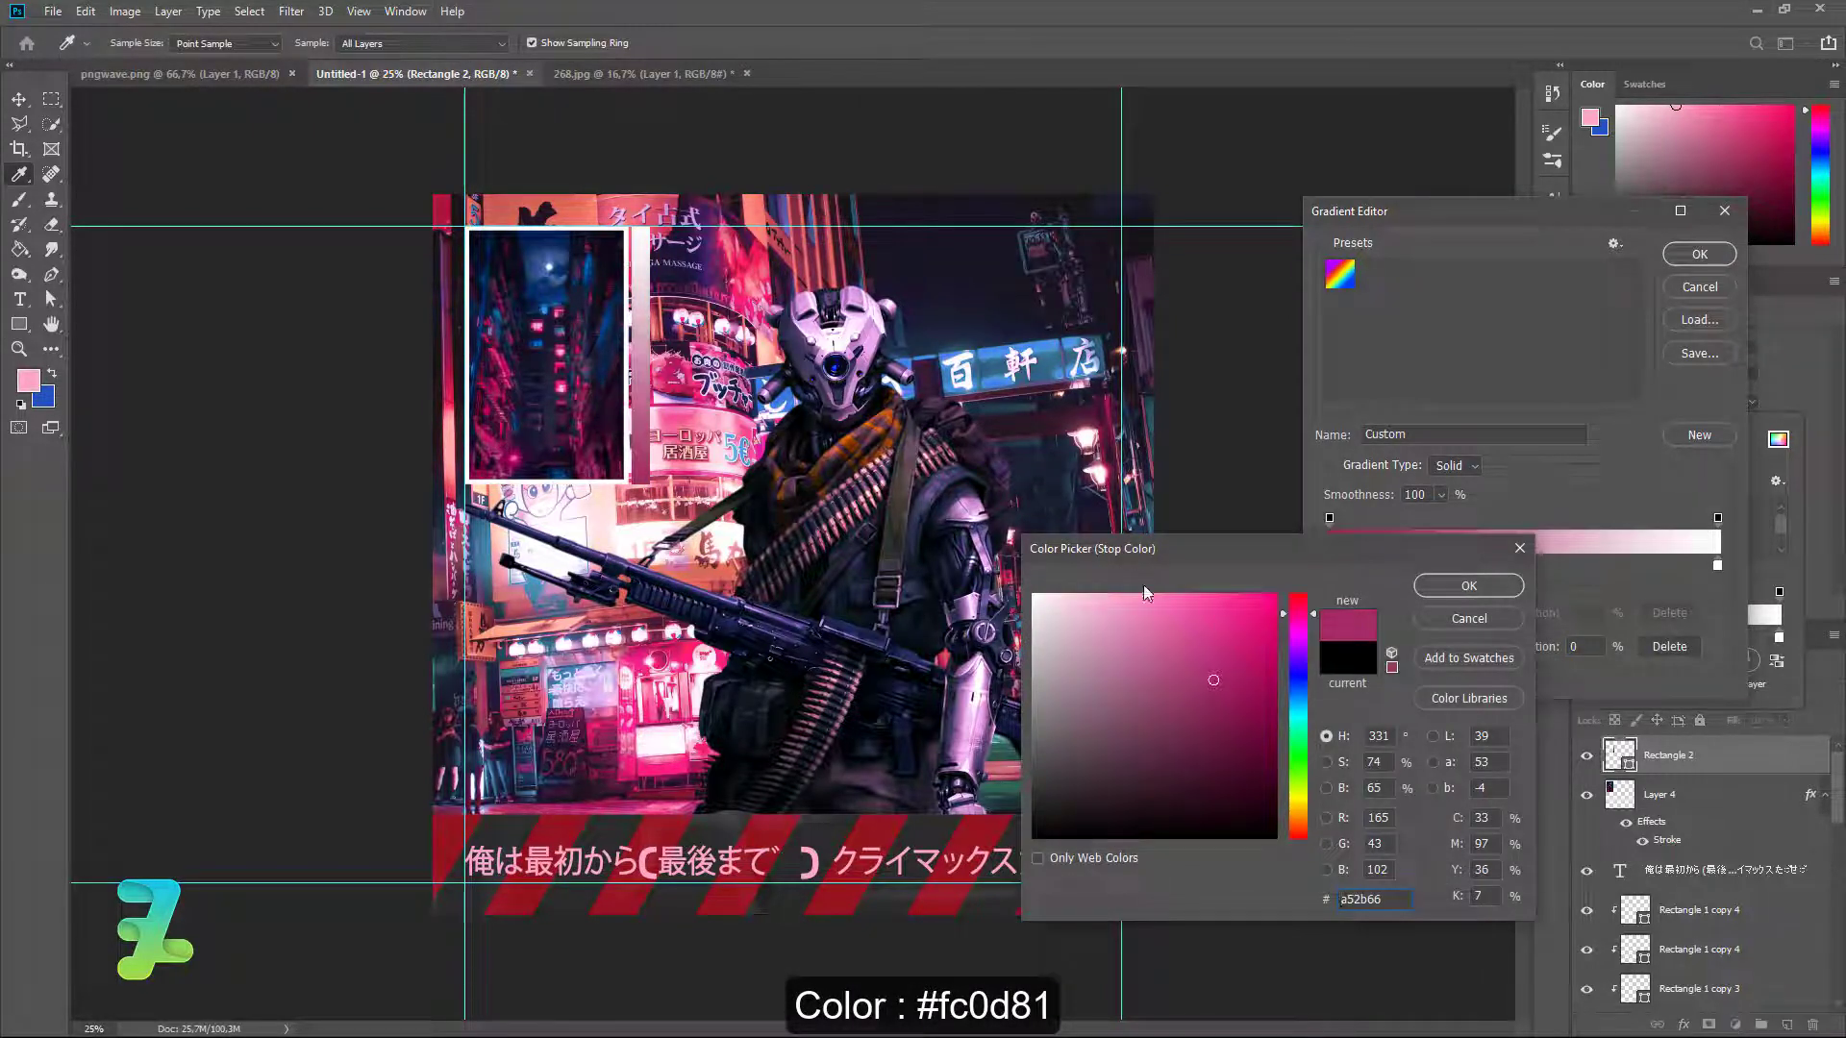
{"action": "left_click", "coordinate": [1469, 586]}
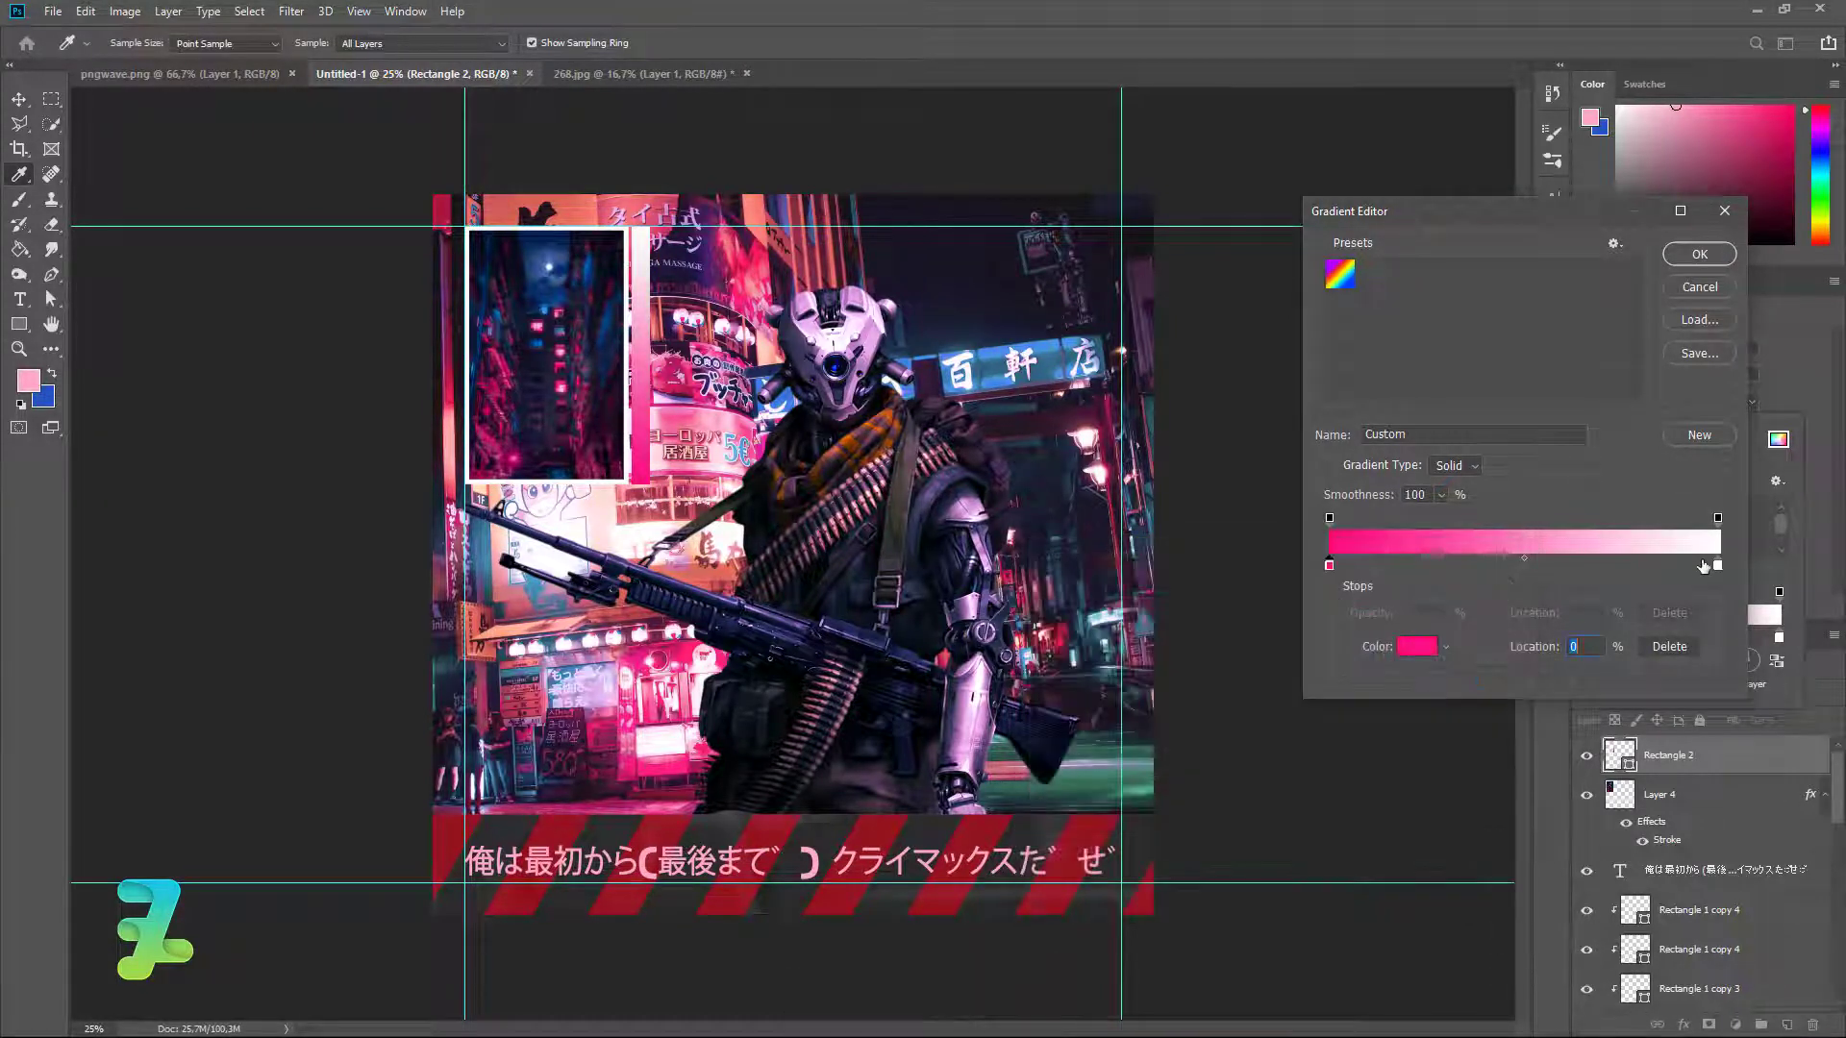
{"action": "left_click", "coordinate": [1717, 566]}
{"action": "double_click", "coordinate": [1717, 566]}
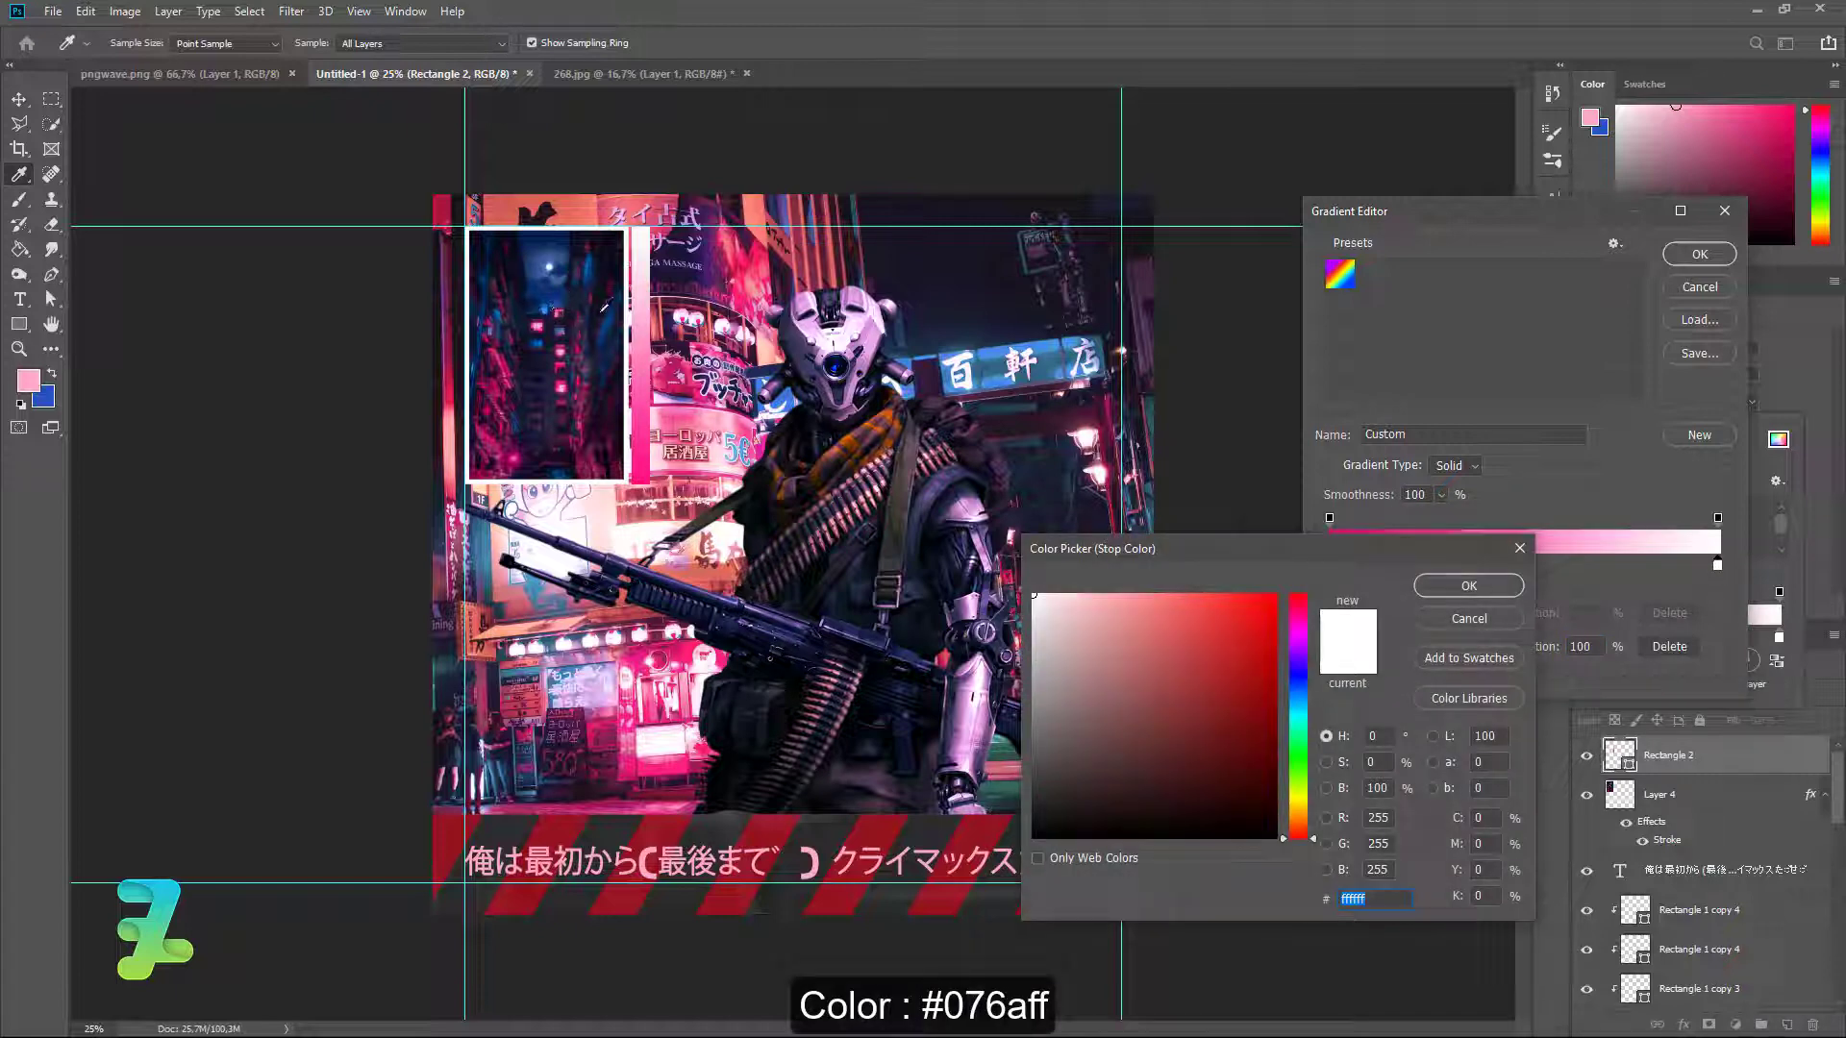
{"action": "type", "text": "076aff"}
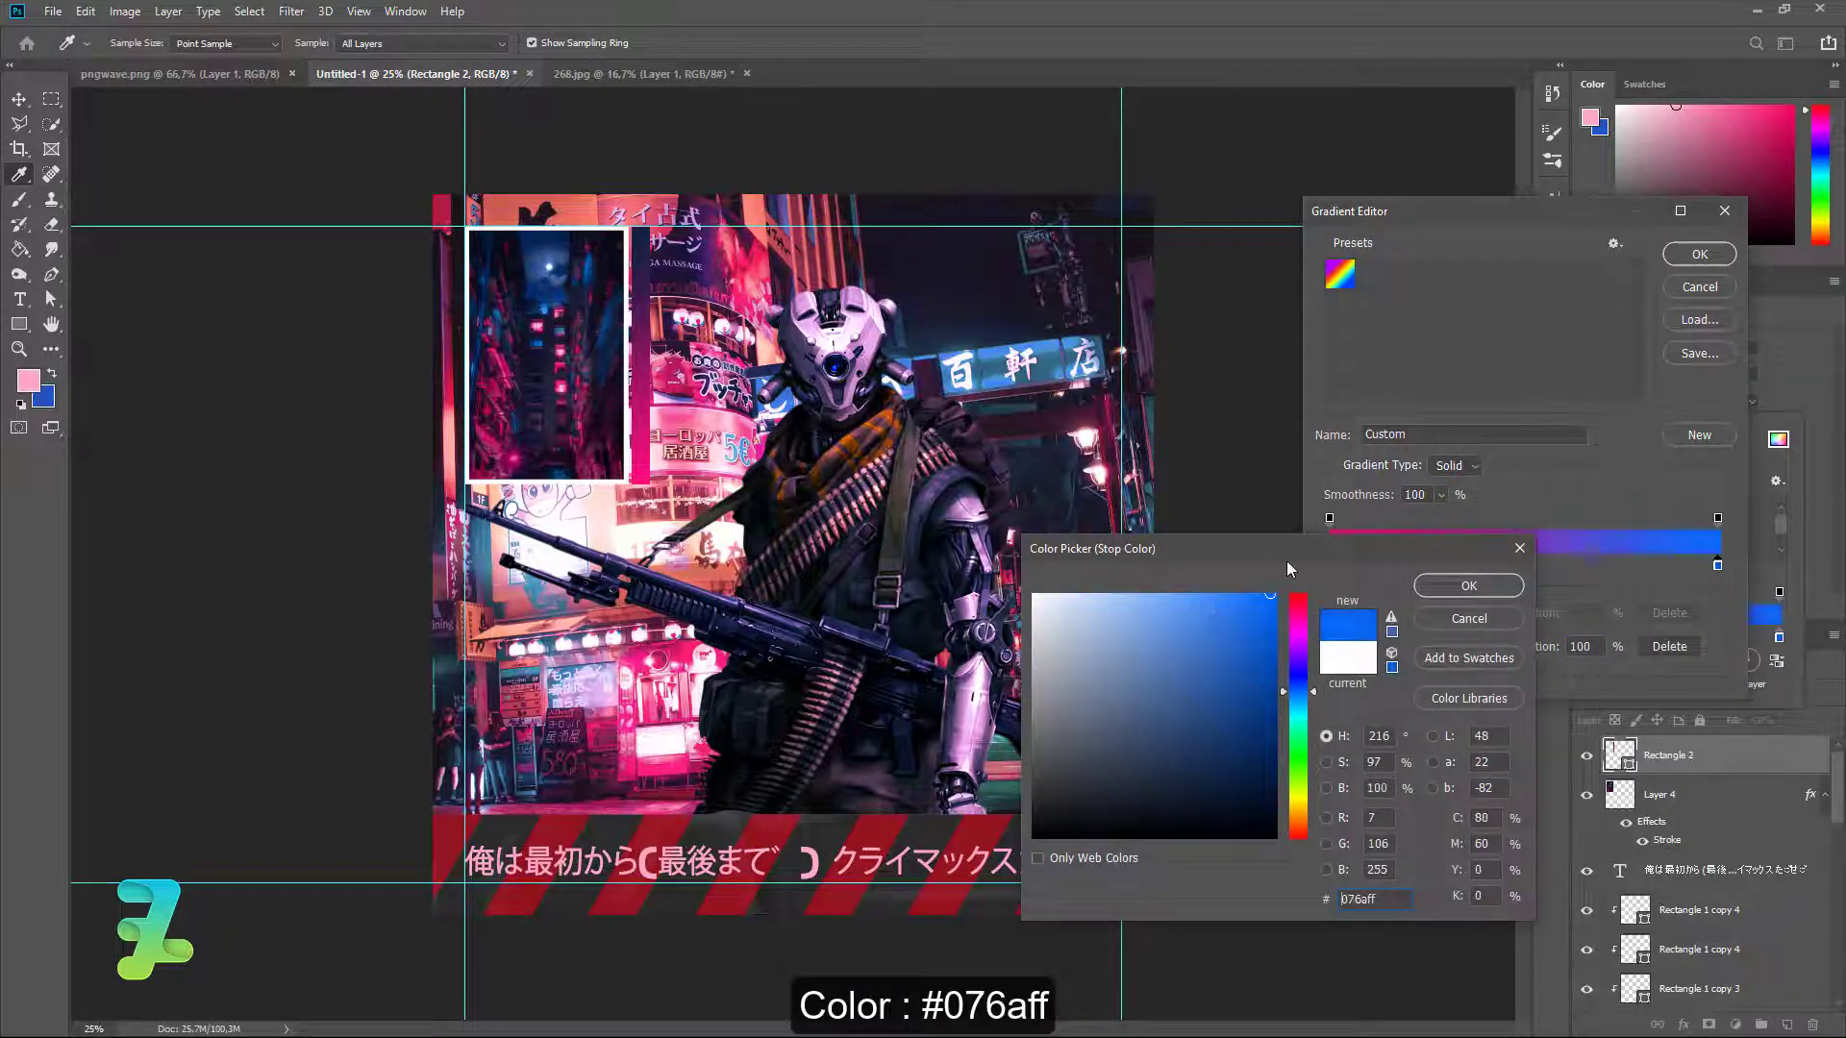
{"action": "left_click", "coordinate": [1500, 586]}
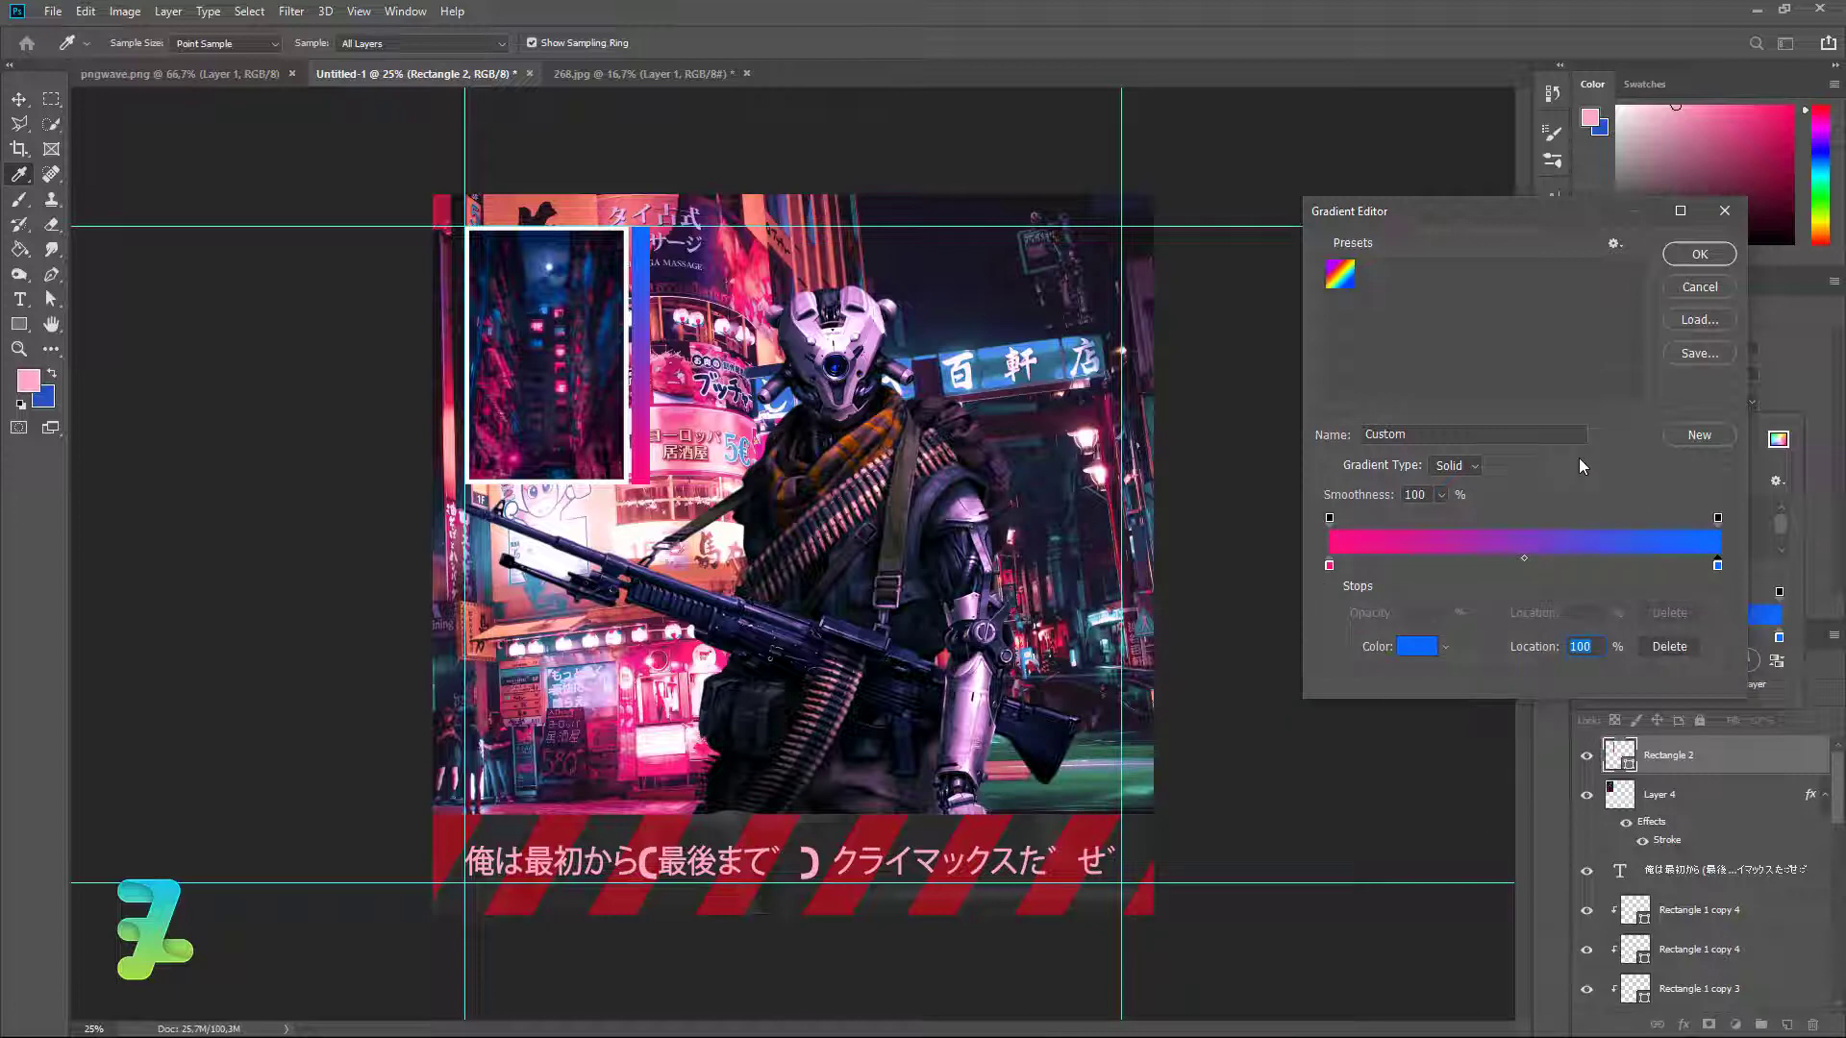
{"action": "left_click", "coordinate": [1700, 254]}
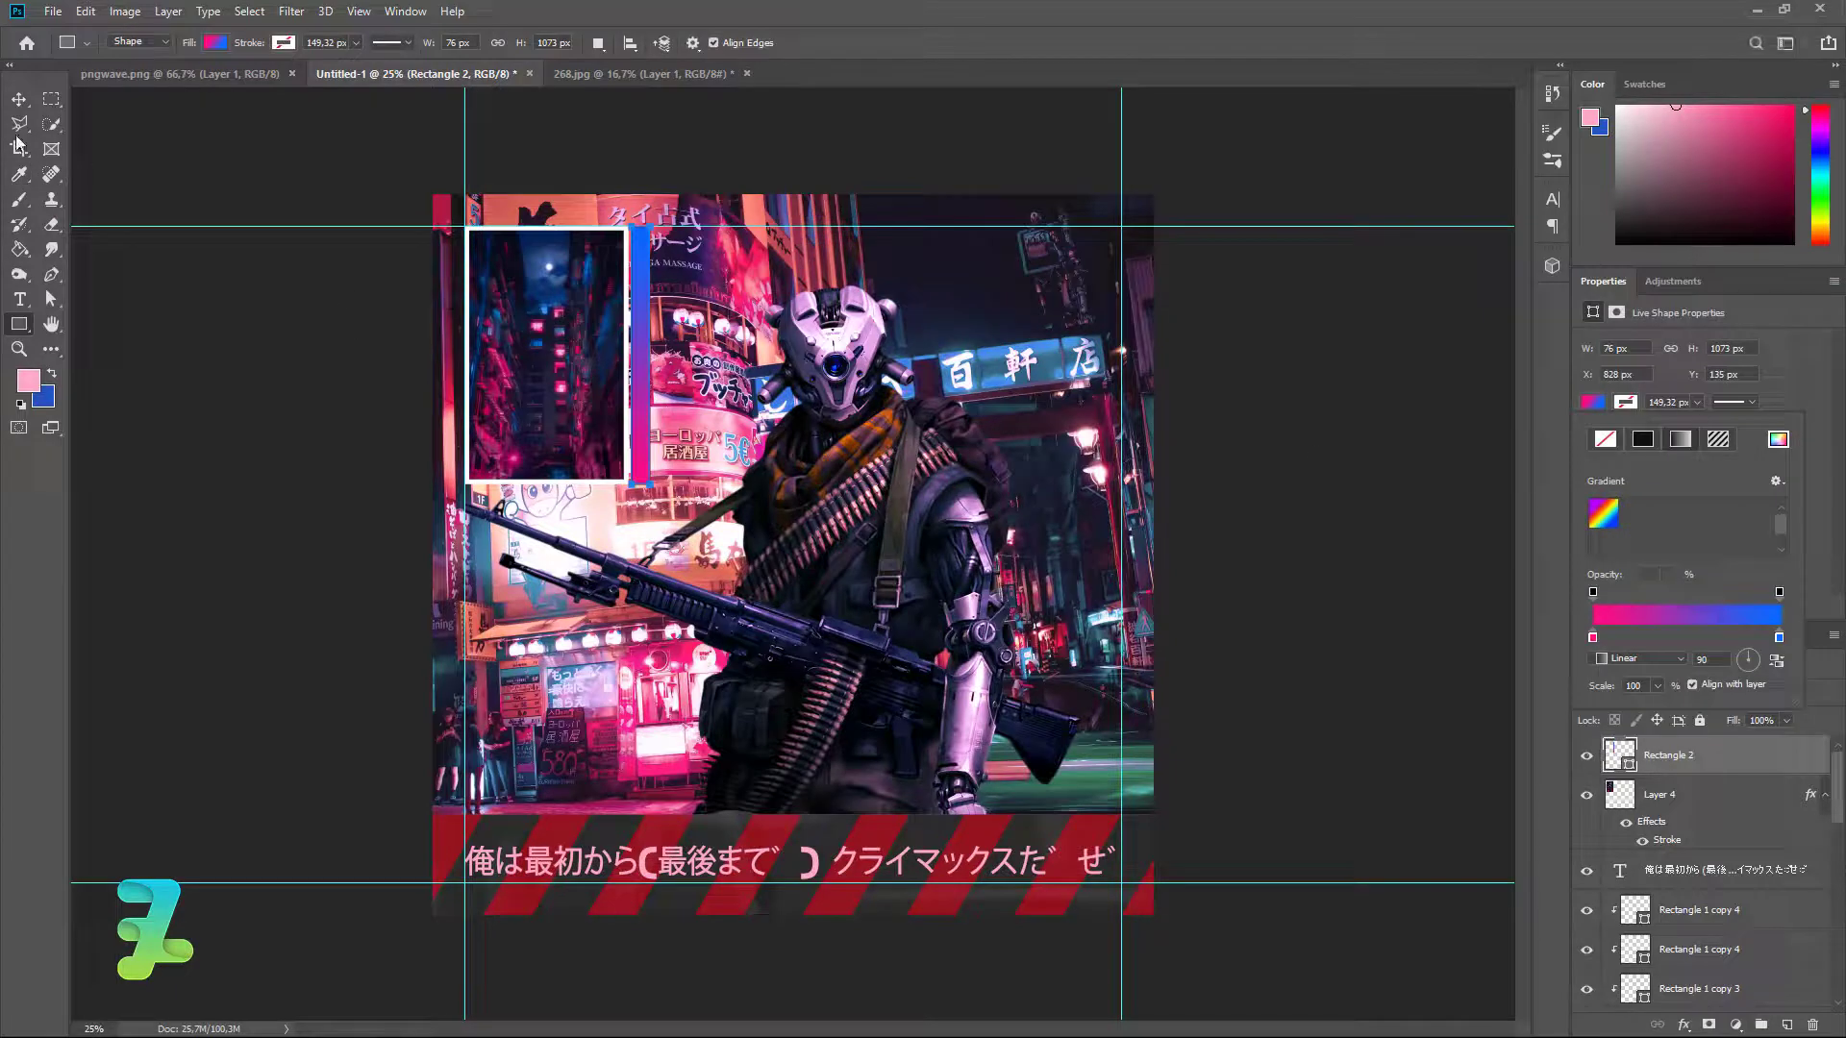
Adjust the gradient bar's size and position with Free Transform.
{"action": "left_click", "coordinate": [18, 102]}
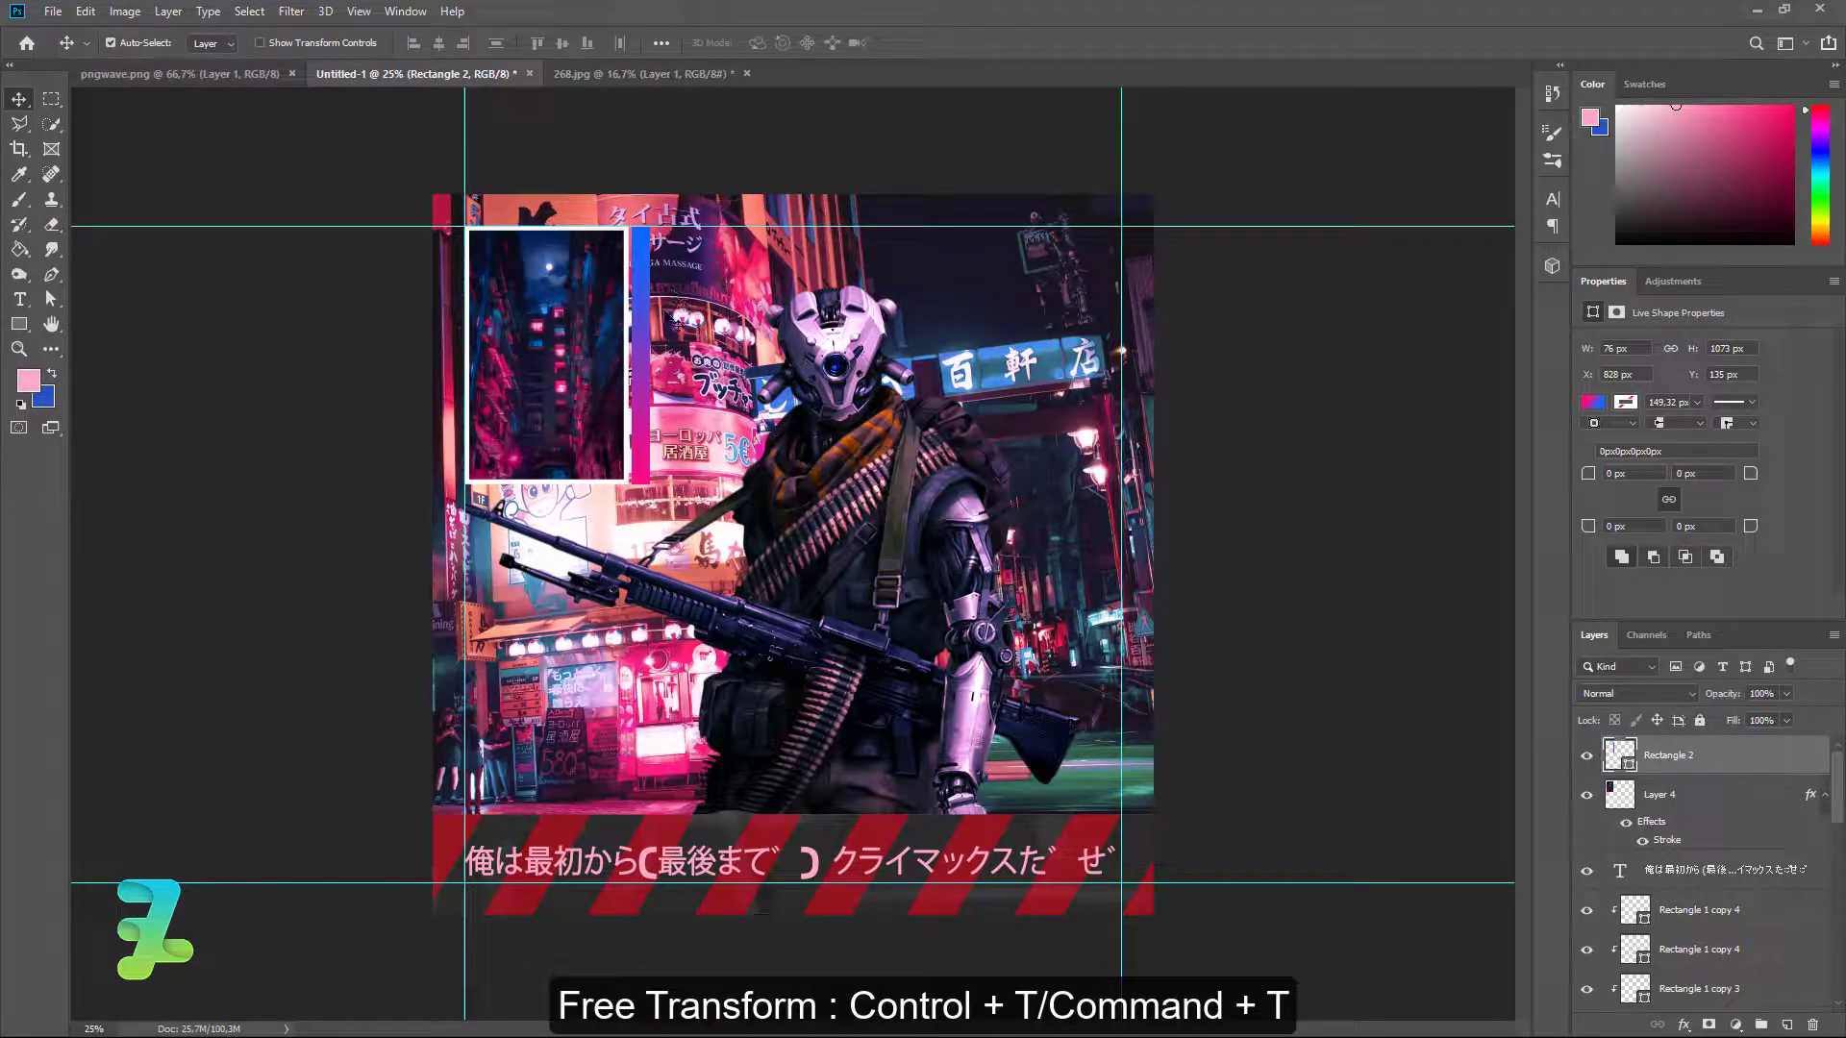
{"action": "key", "text": "ctrl+t"}
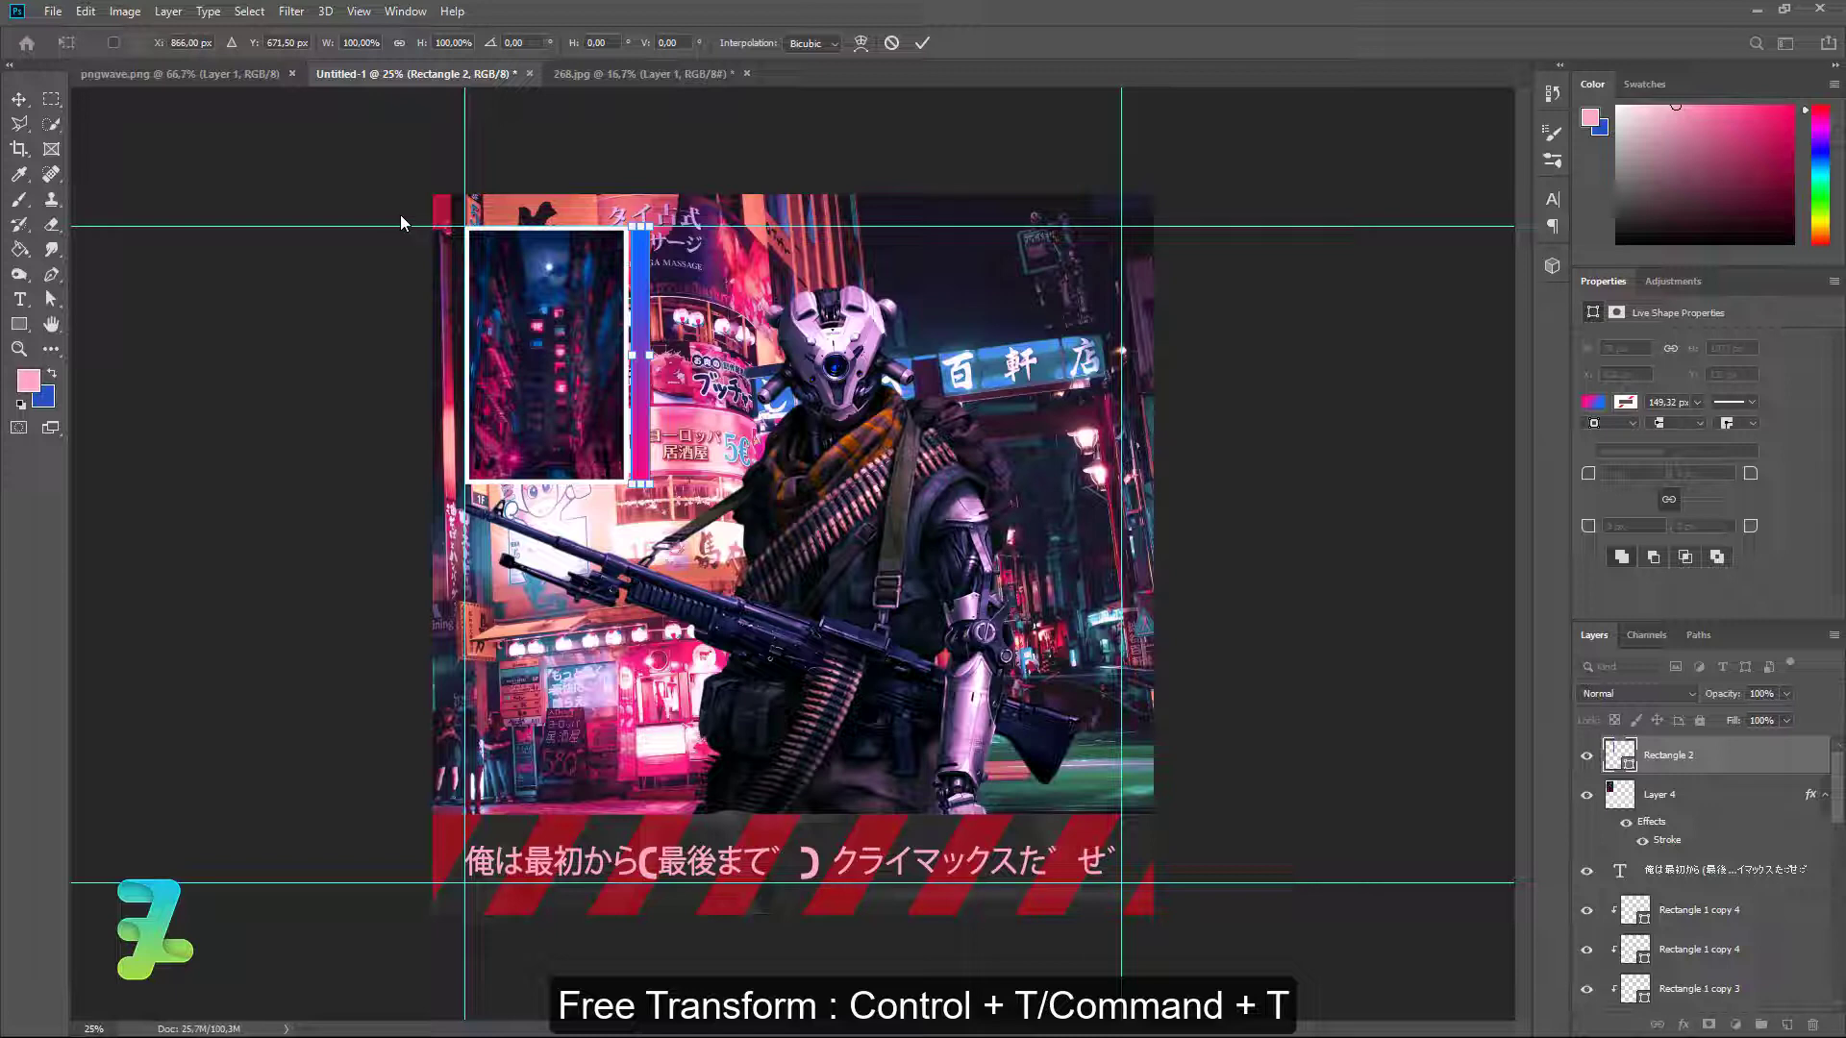
{"action": "left_click", "coordinate": [16, 100]}
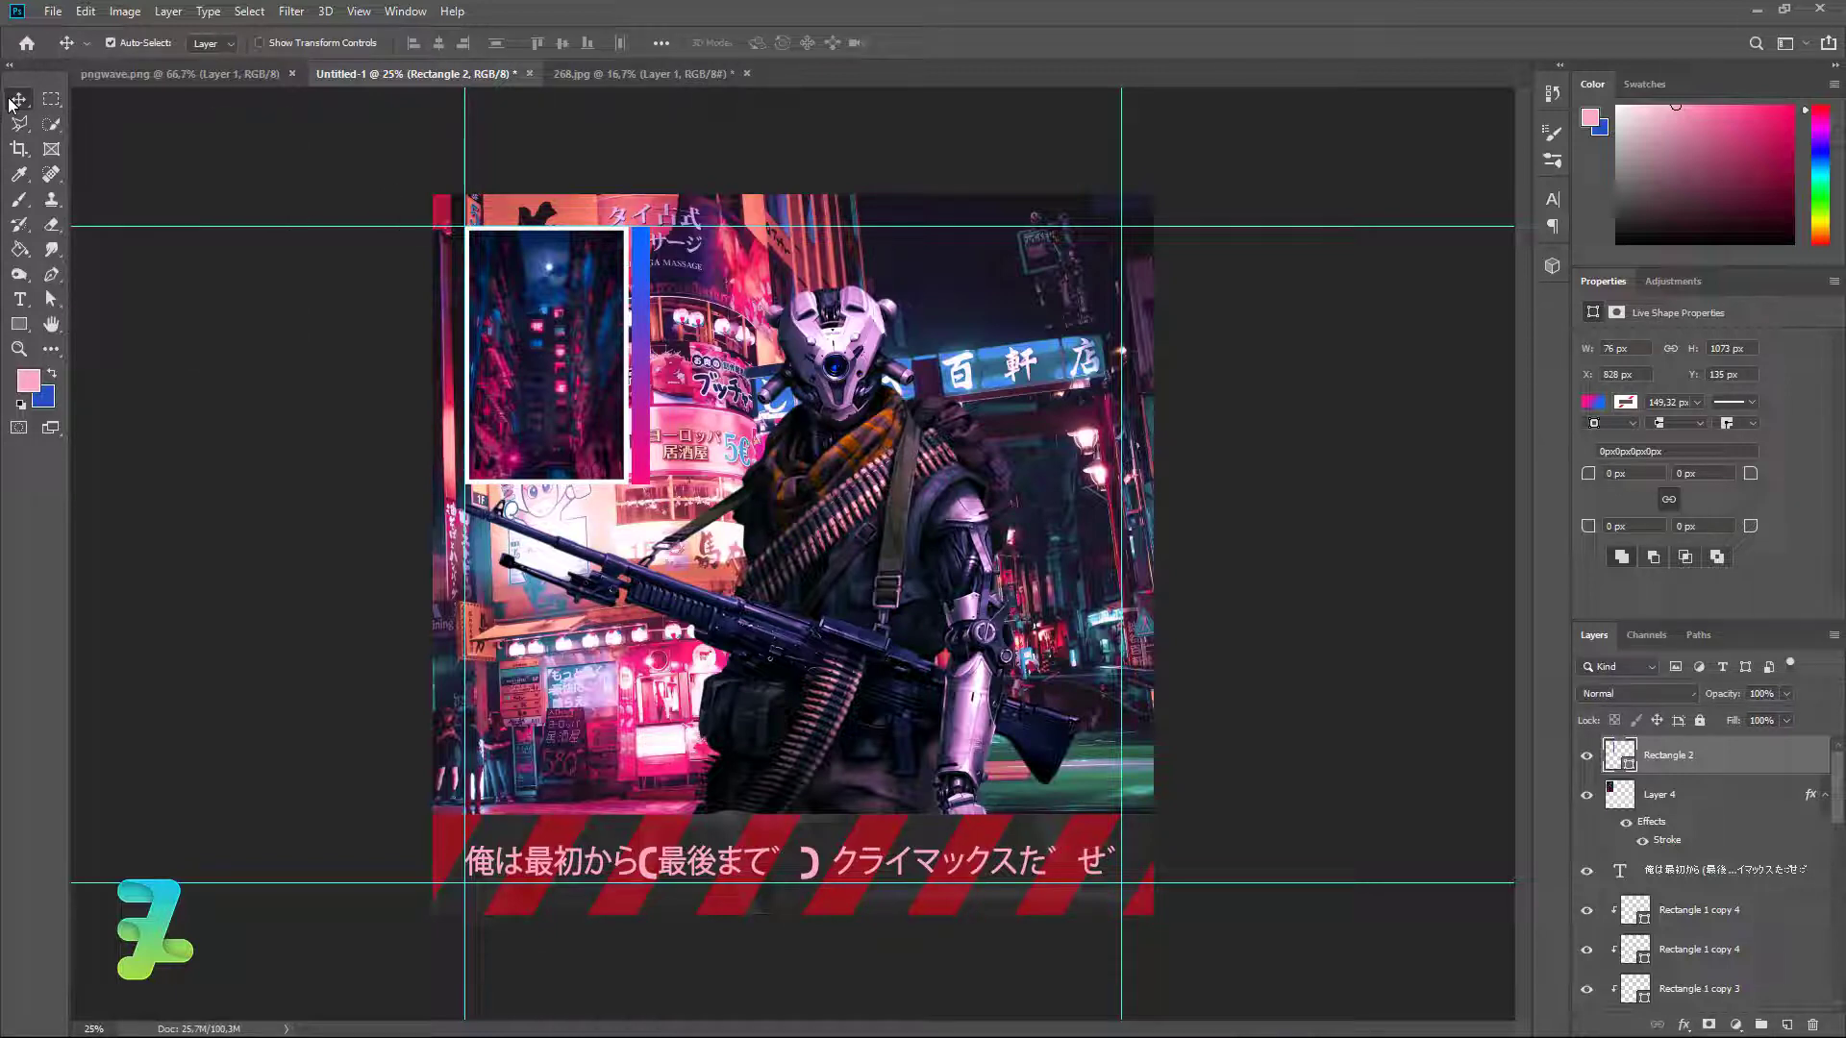
Create the SCI-FI text layer from pasted text at 60 pt.
{"action": "left_click", "coordinate": [20, 299]}
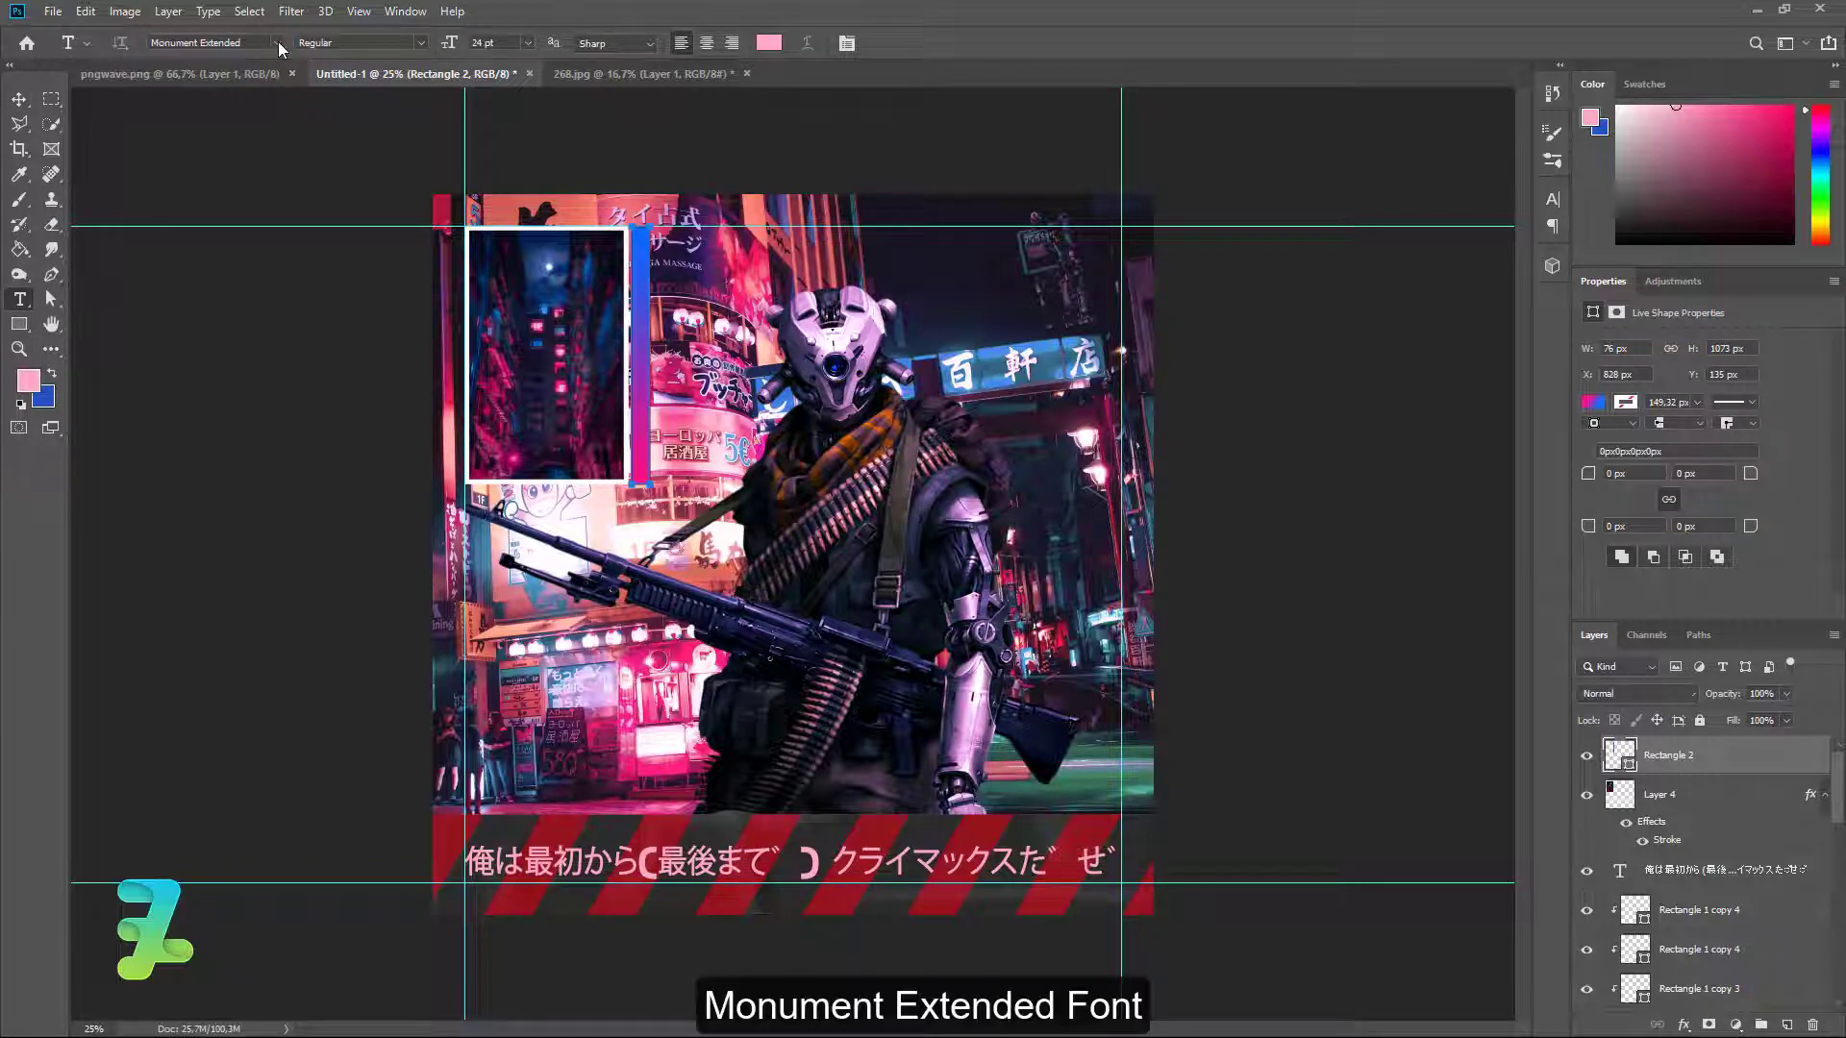
{"action": "left_click", "coordinate": [614, 699]}
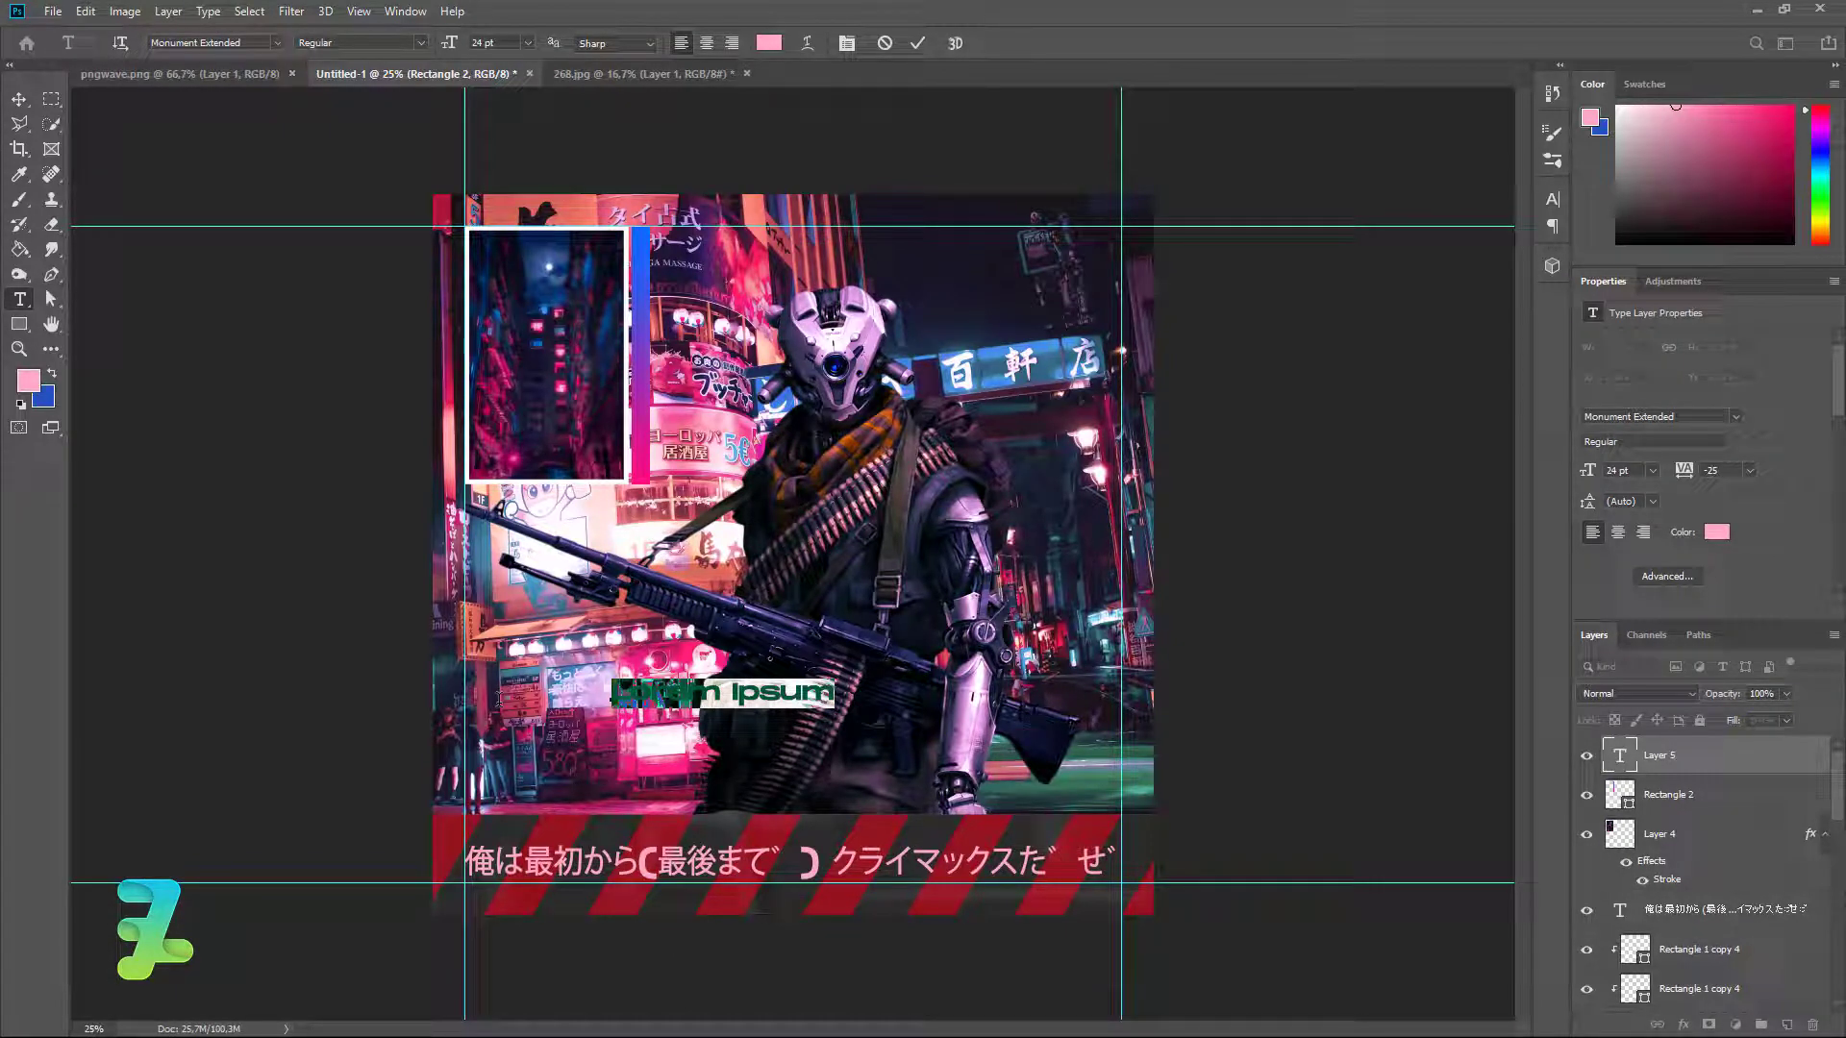
{"action": "key", "text": "BackSpace"}
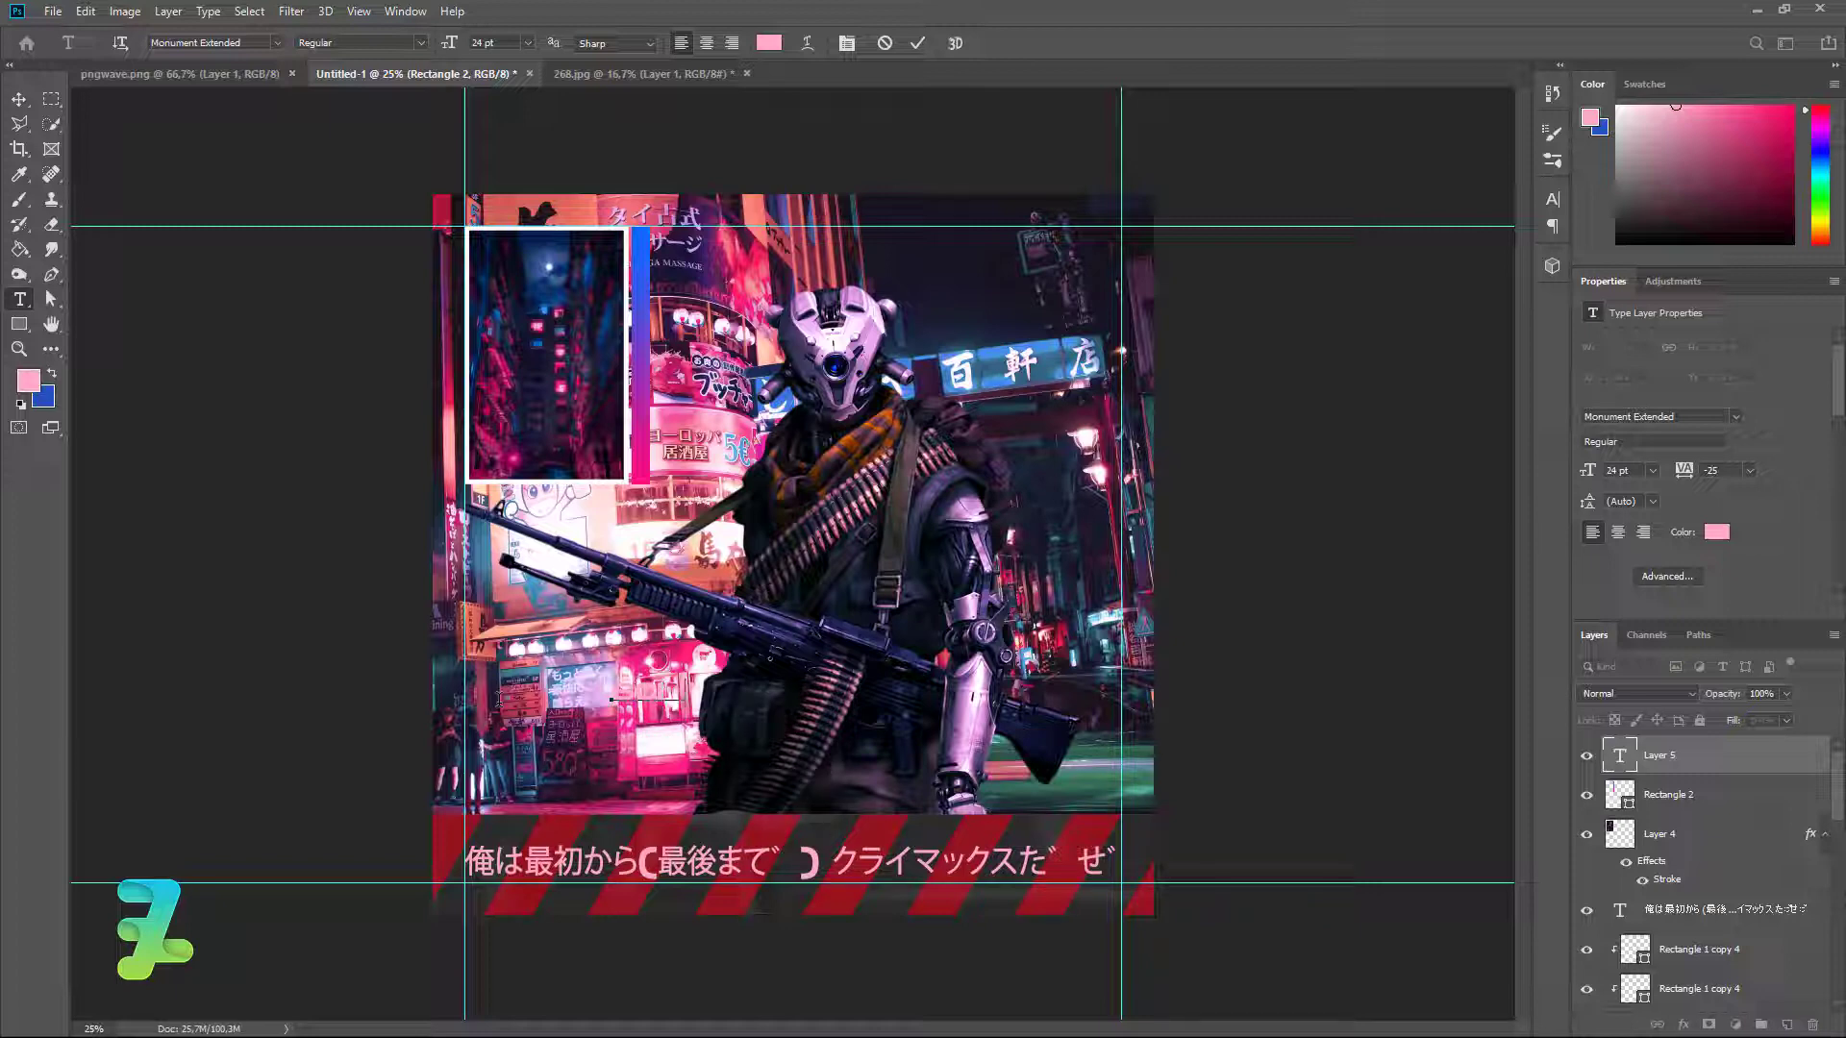
{"action": "key", "text": "ctrl+v"}
{"action": "key", "text": "ctrl+a"}
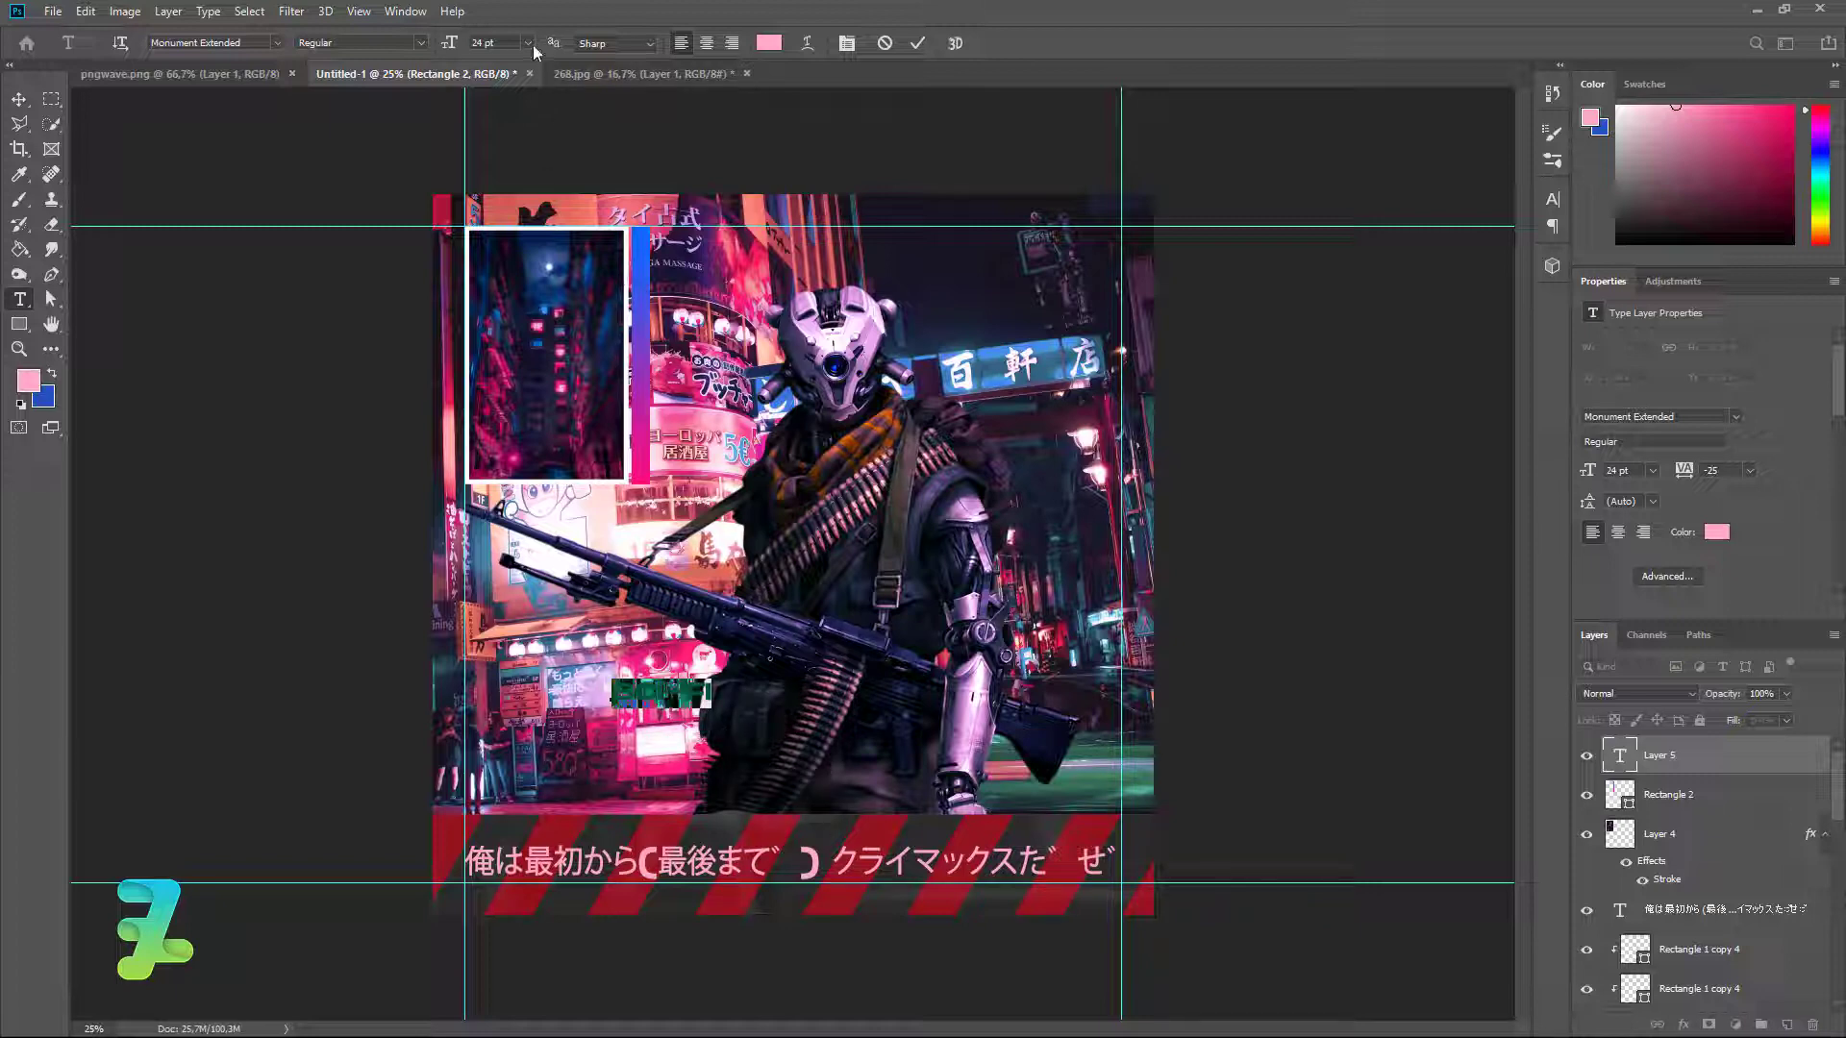
{"action": "left_click", "coordinate": [528, 43]}
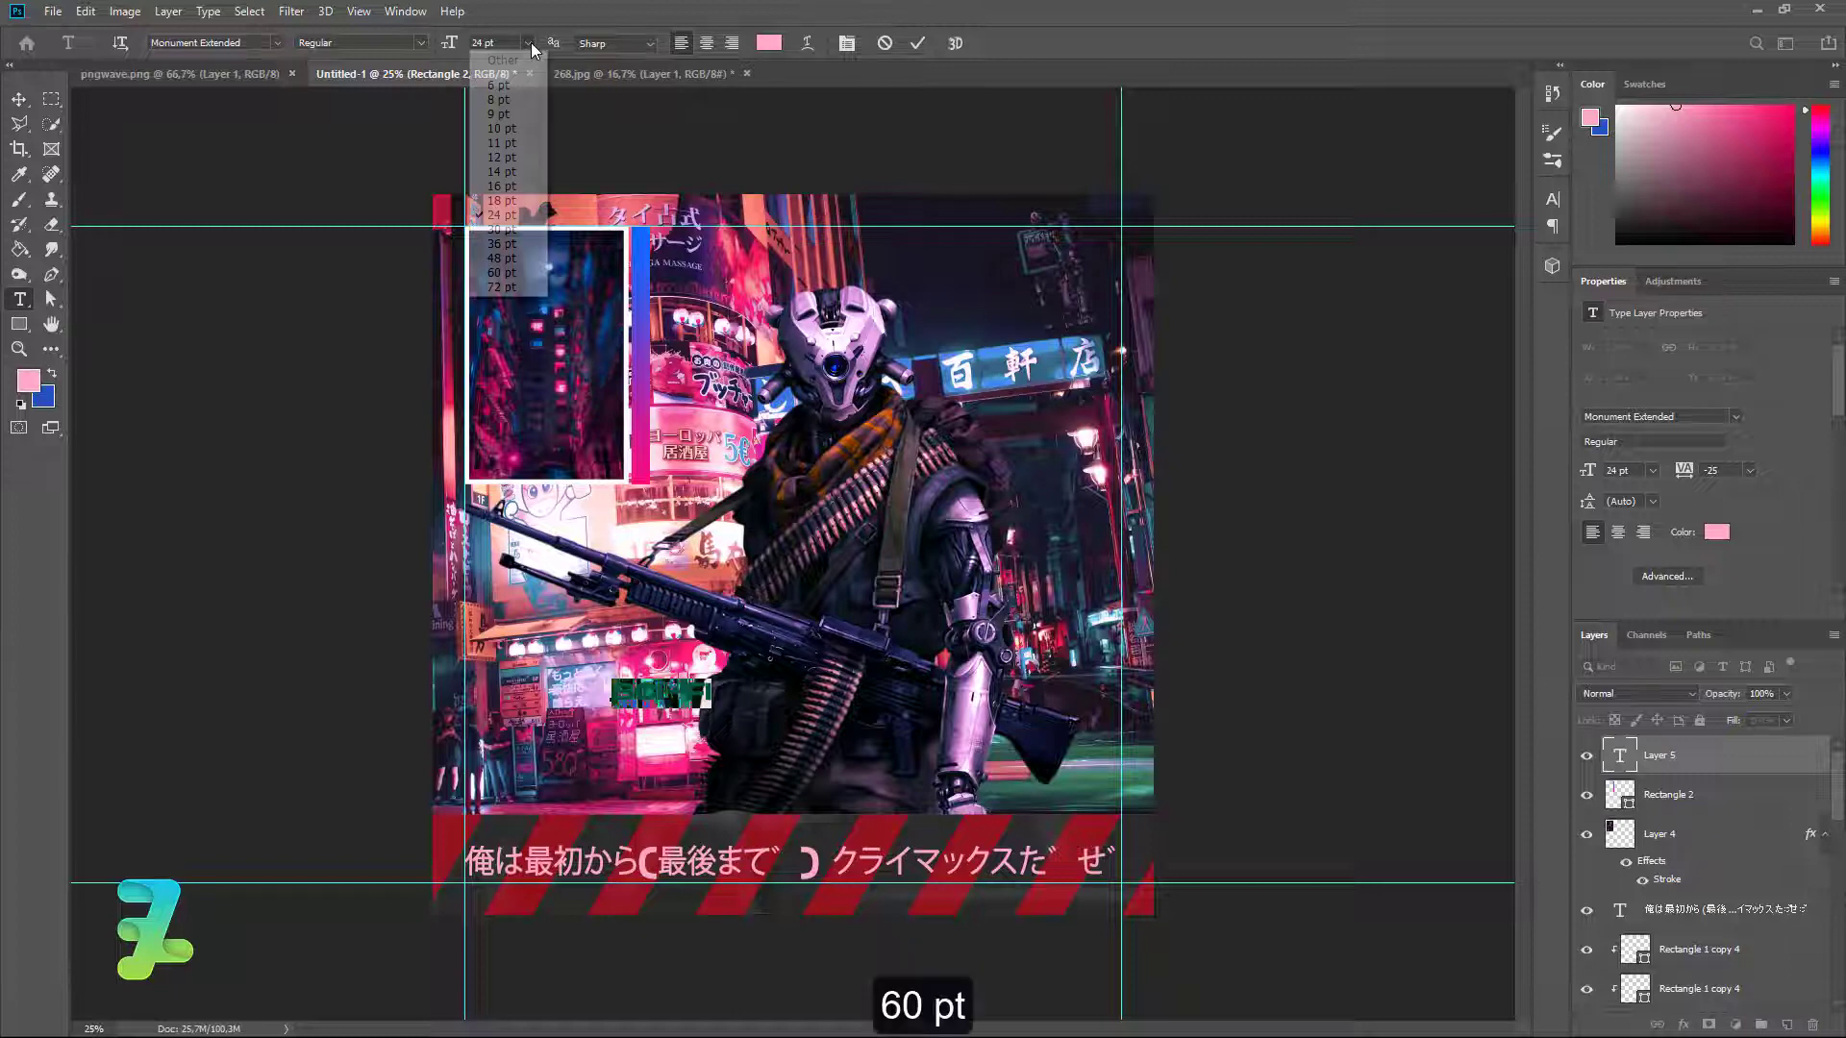
{"action": "left_click", "coordinate": [514, 273]}
Scale SCI-FI to about 185%, move it lower, and centre it horizontally on the canvas.
{"action": "left_click", "coordinate": [19, 99]}
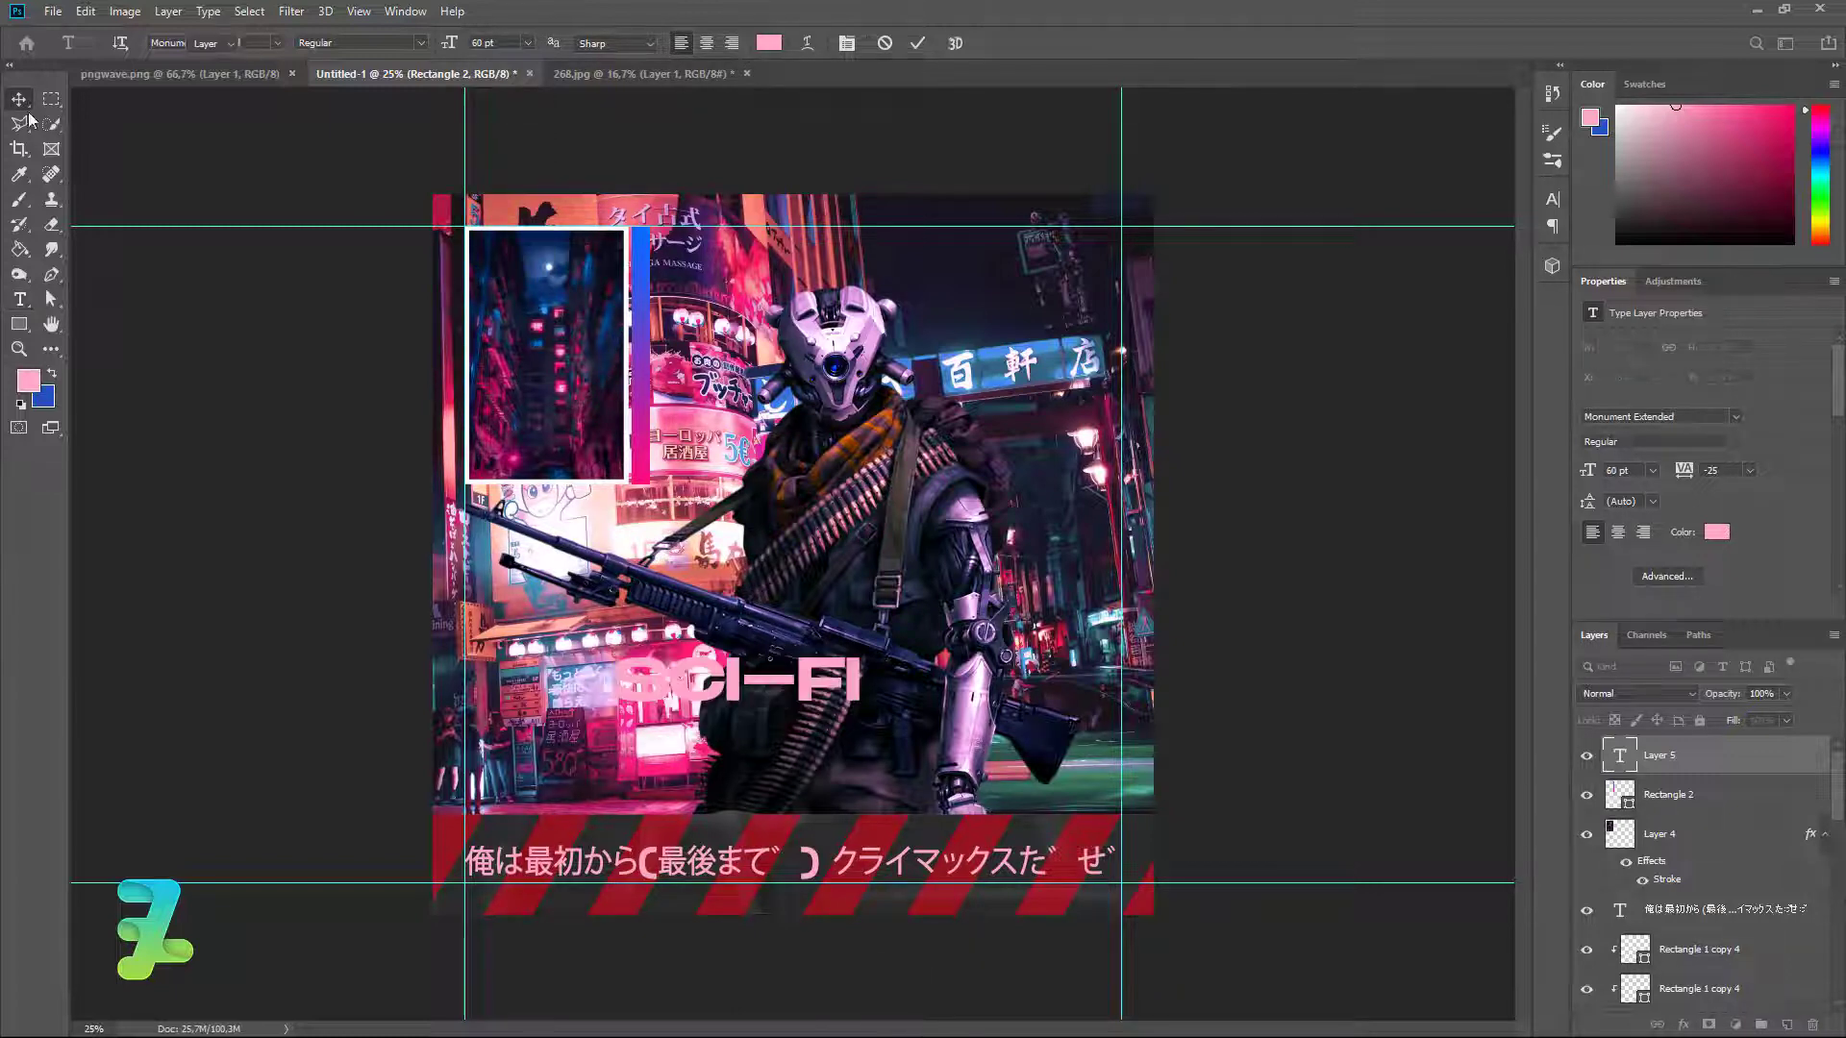
{"action": "key", "text": "ctrl+t"}
{"action": "left_click_drag", "start_coordinate": [859, 644], "coordinate": [948, 590]}
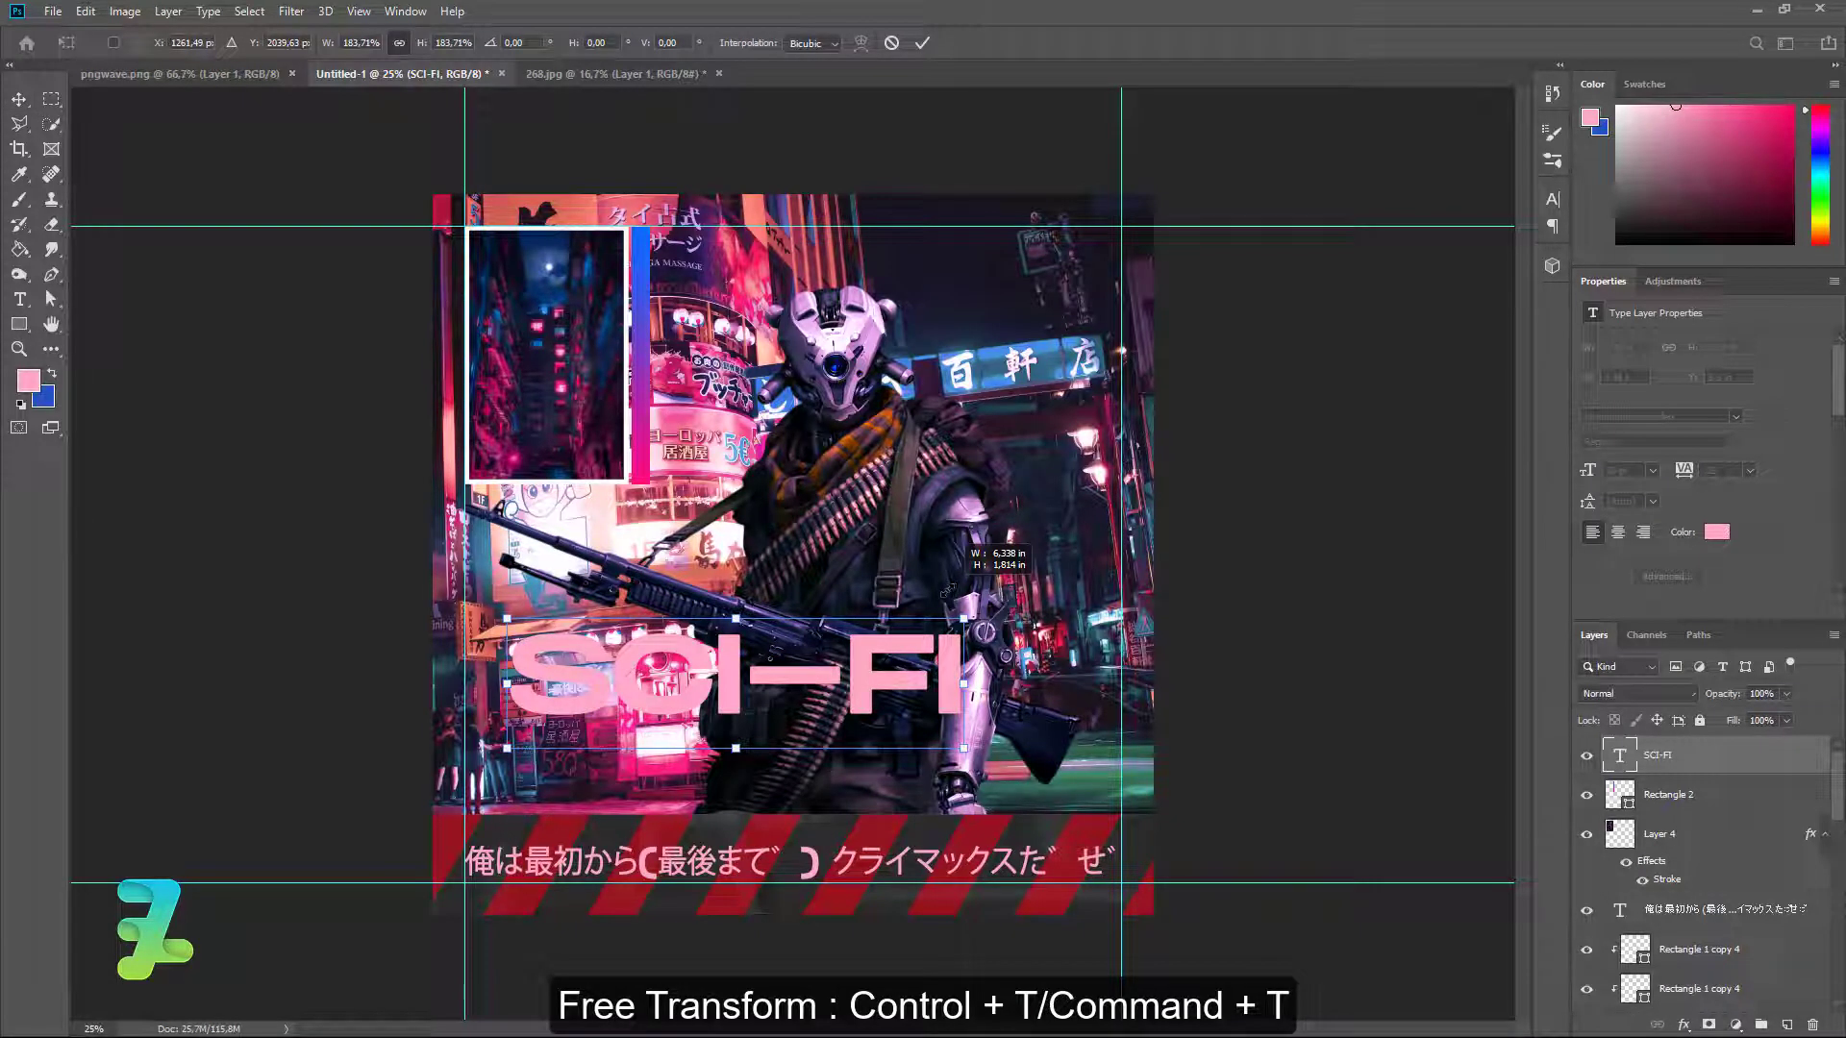
{"action": "left_click_drag", "start_coordinate": [740, 682], "coordinate": [812, 705]}
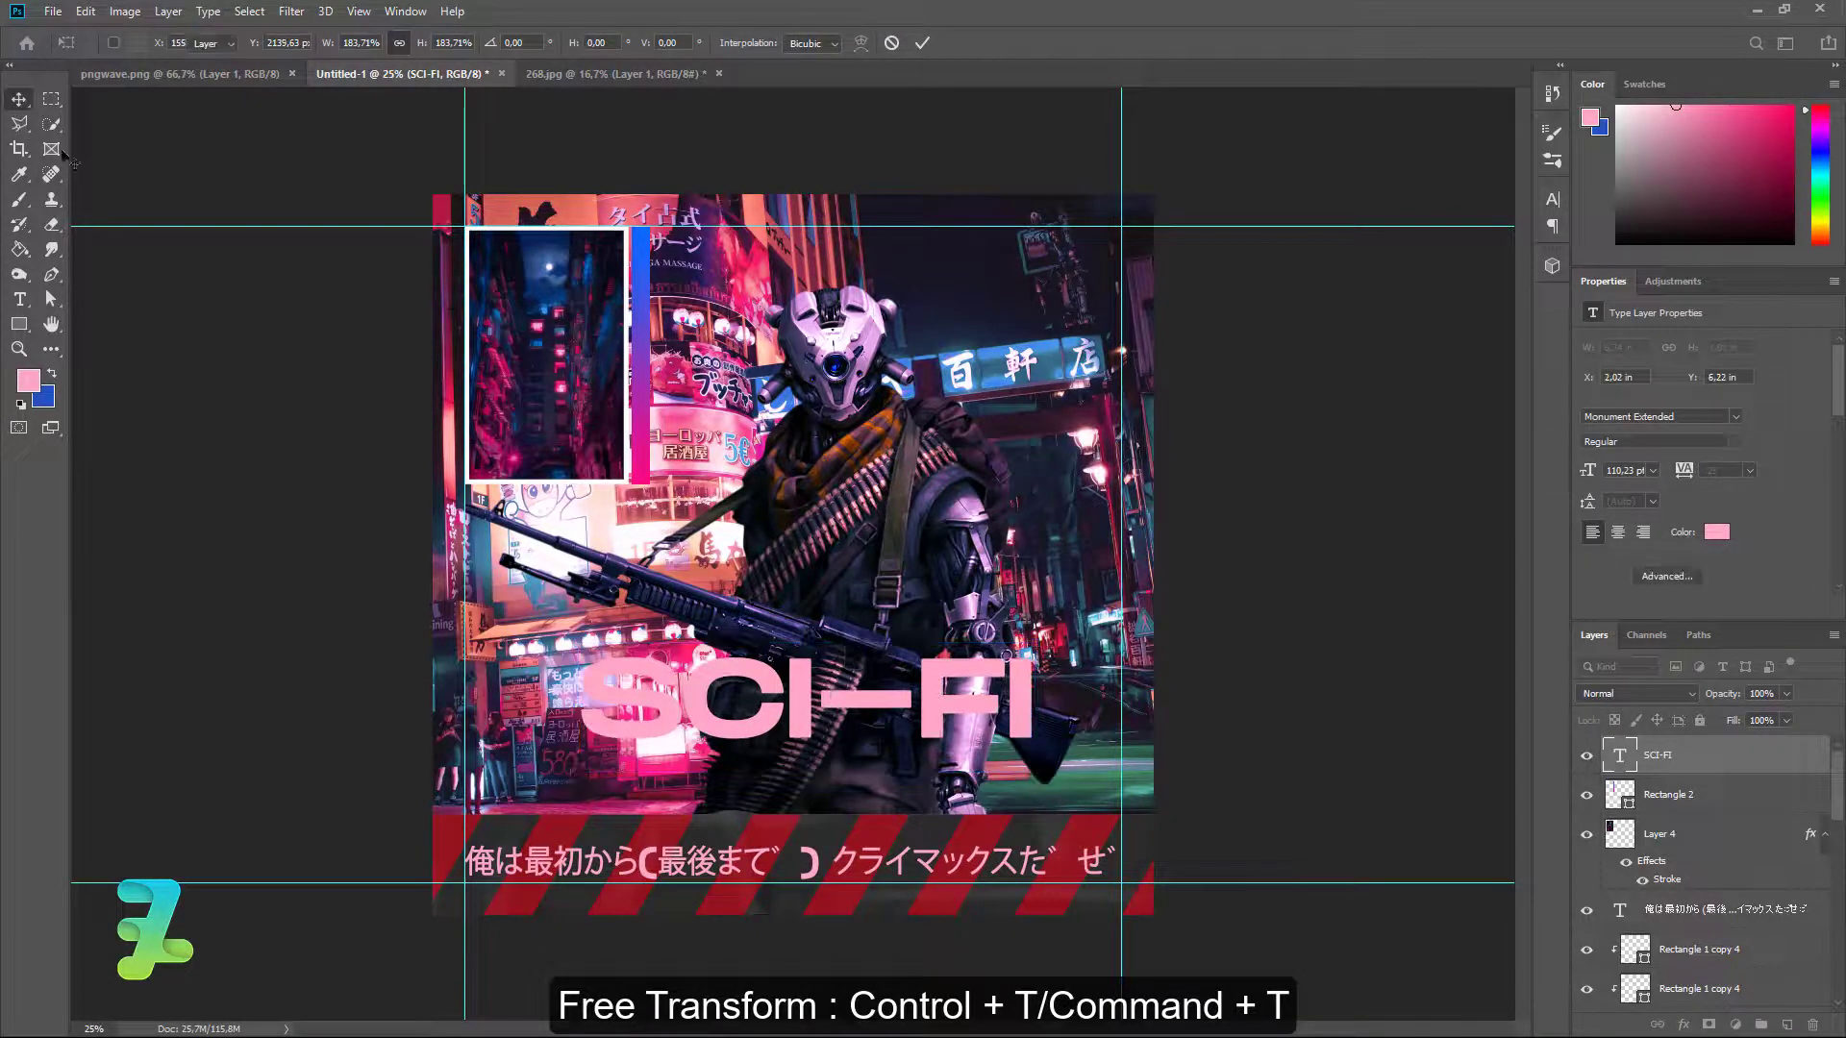
{"action": "left_click", "coordinate": [19, 99]}
{"action": "key", "text": "ctrl+a"}
{"action": "left_click", "coordinate": [442, 42]}
{"action": "key", "text": "ctrl+d"}
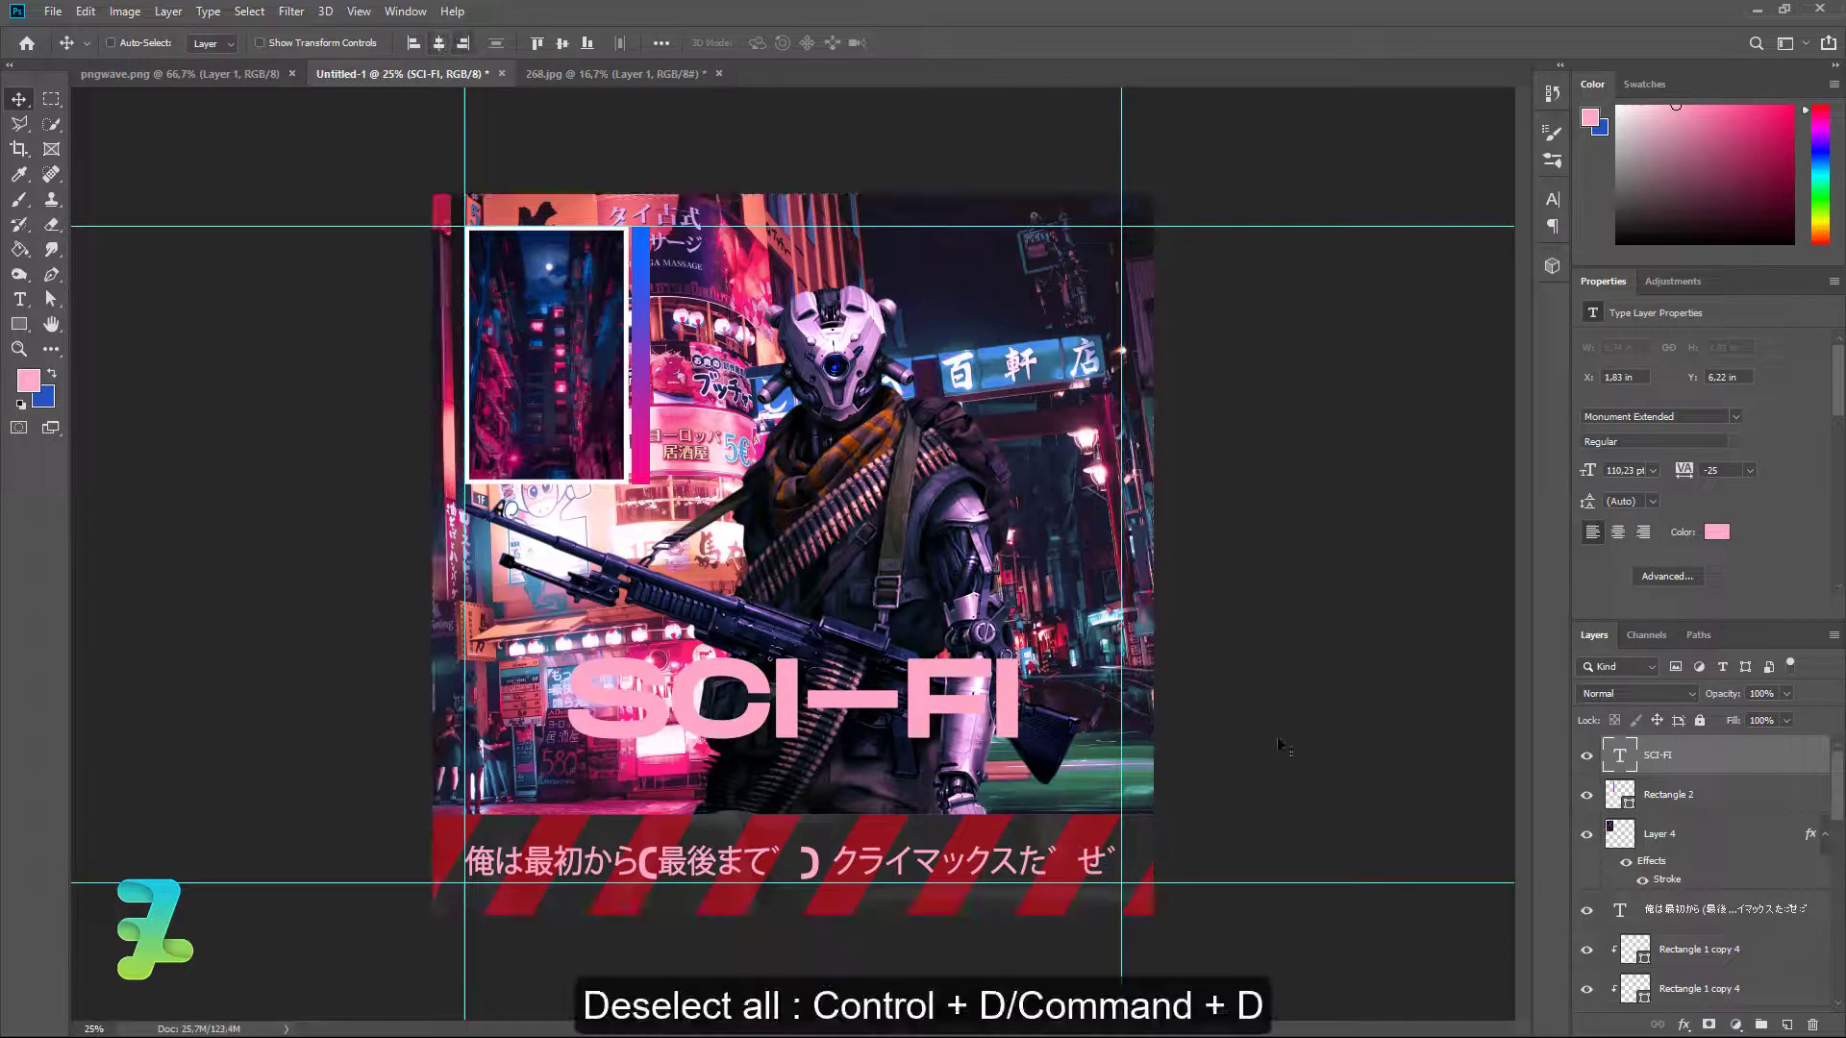
Nudge SCI-FI down, set its fill to 0%, and add a 5 px #ffa9c7 stroke.
{"action": "key", "text": "shift+Down"}
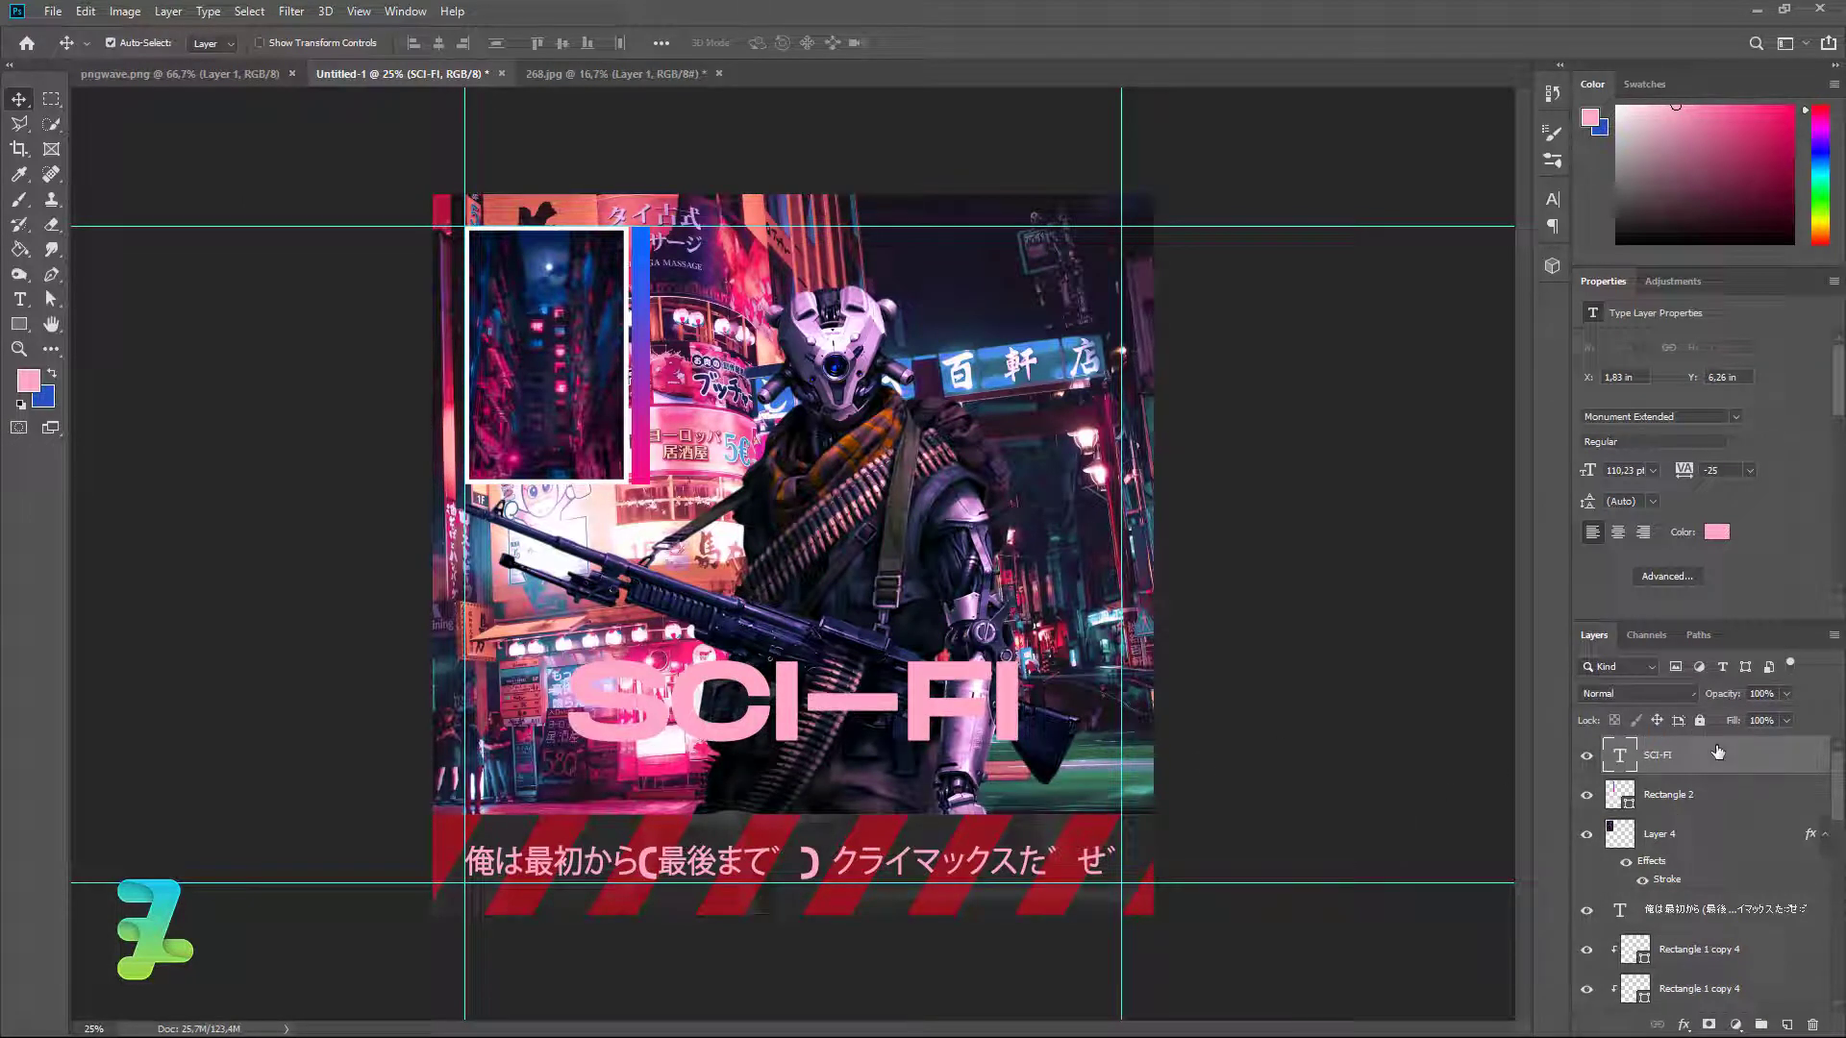
{"action": "key", "text": "shift+0"}
{"action": "key", "text": "shift+0"}
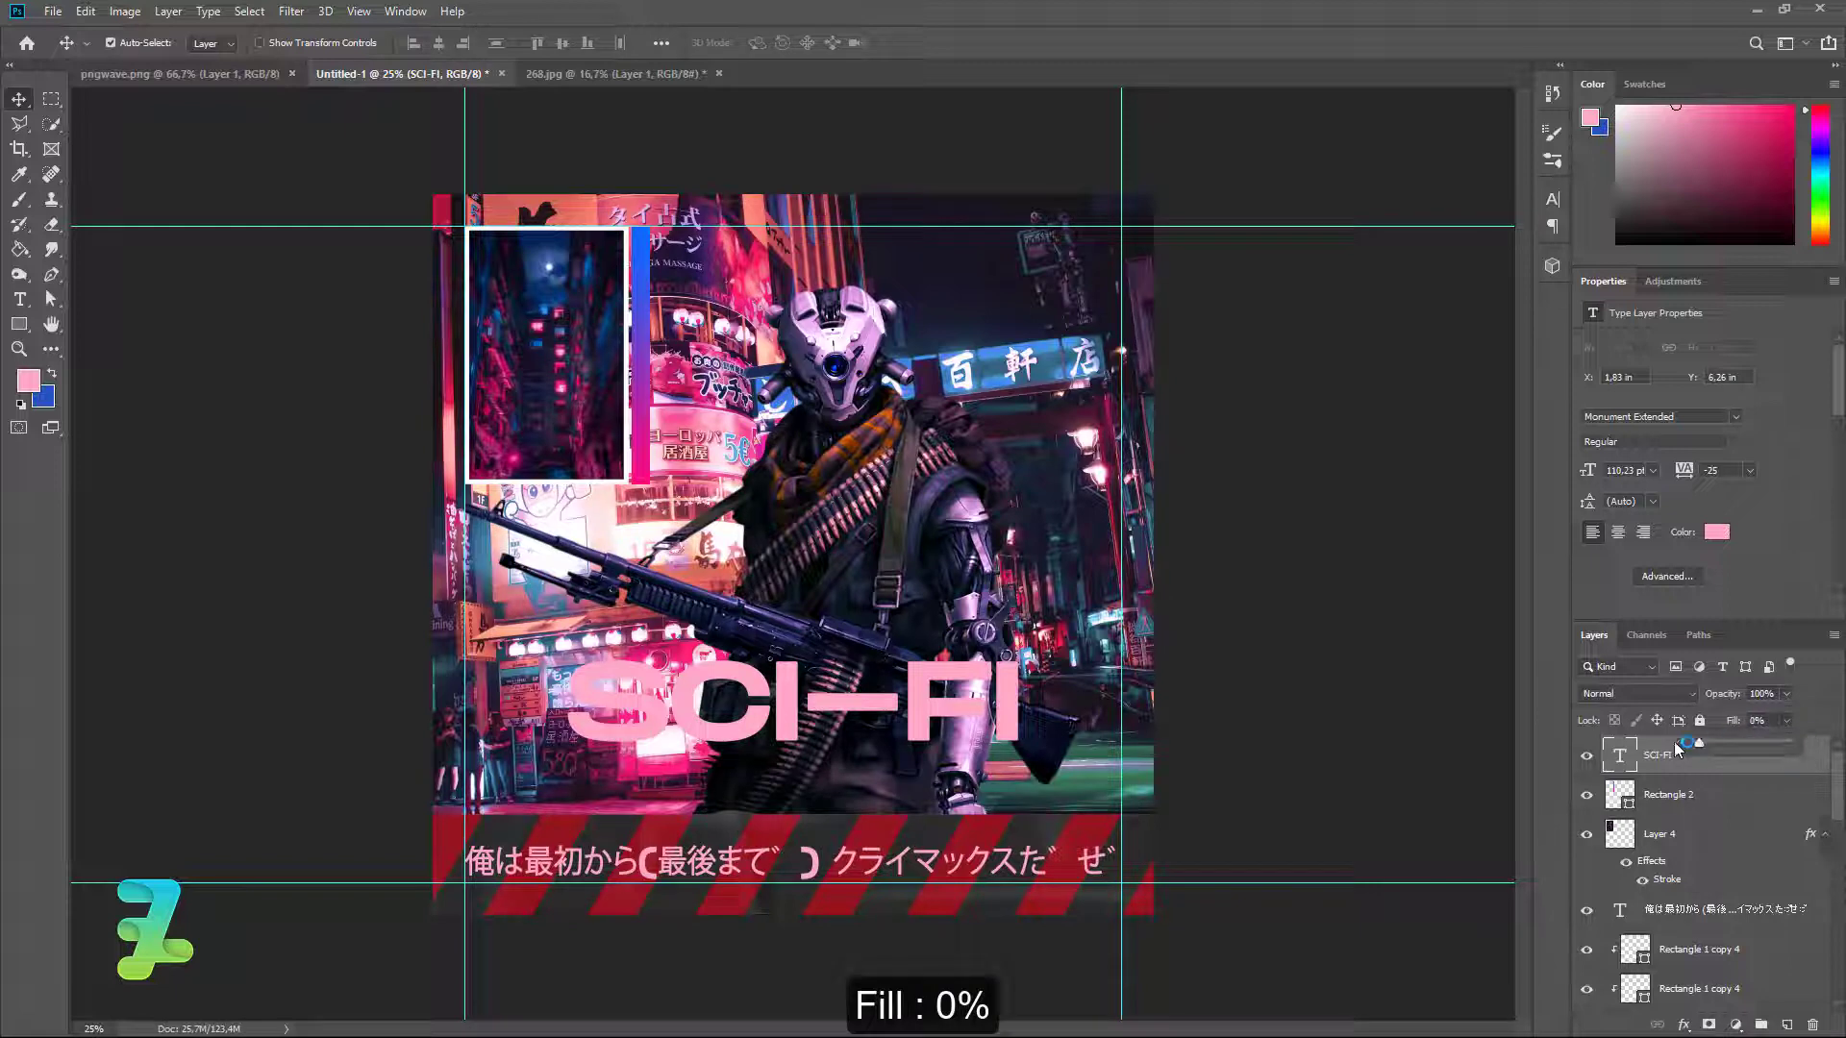
{"action": "double_click", "coordinate": [1813, 775]}
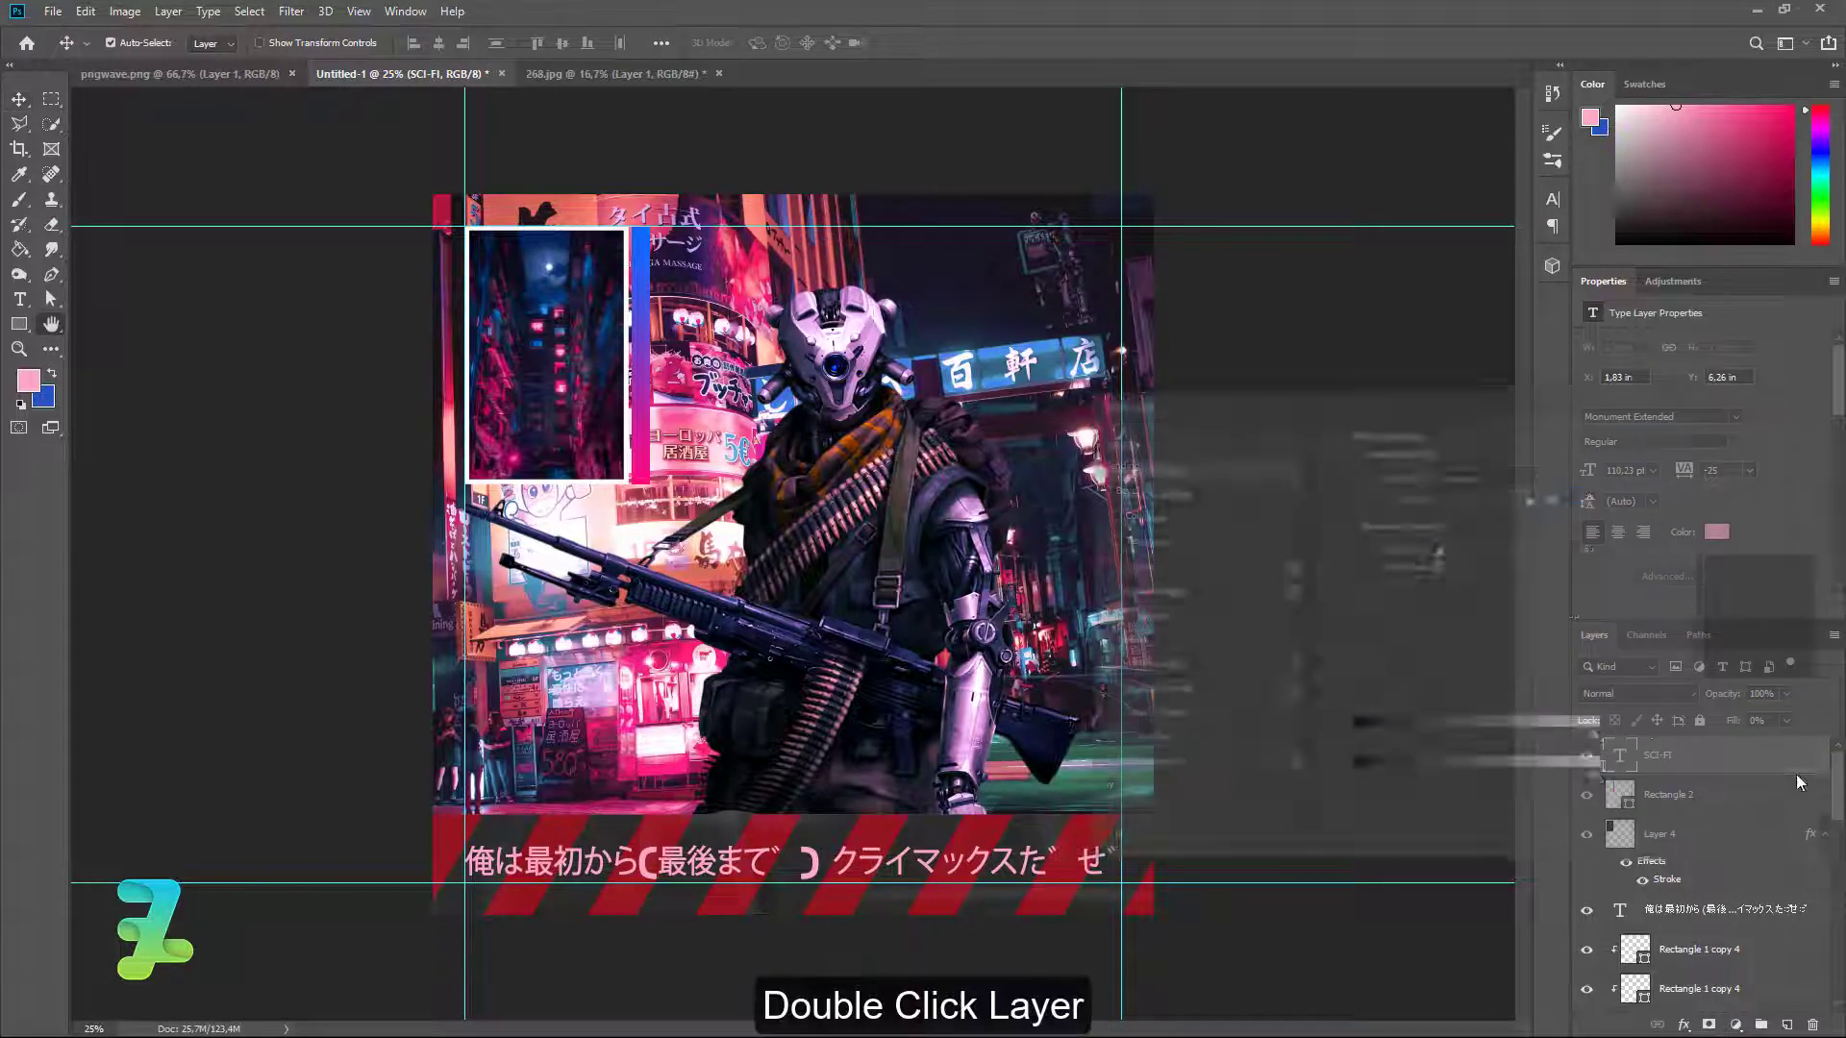
{"action": "left_click", "coordinate": [1110, 667]}
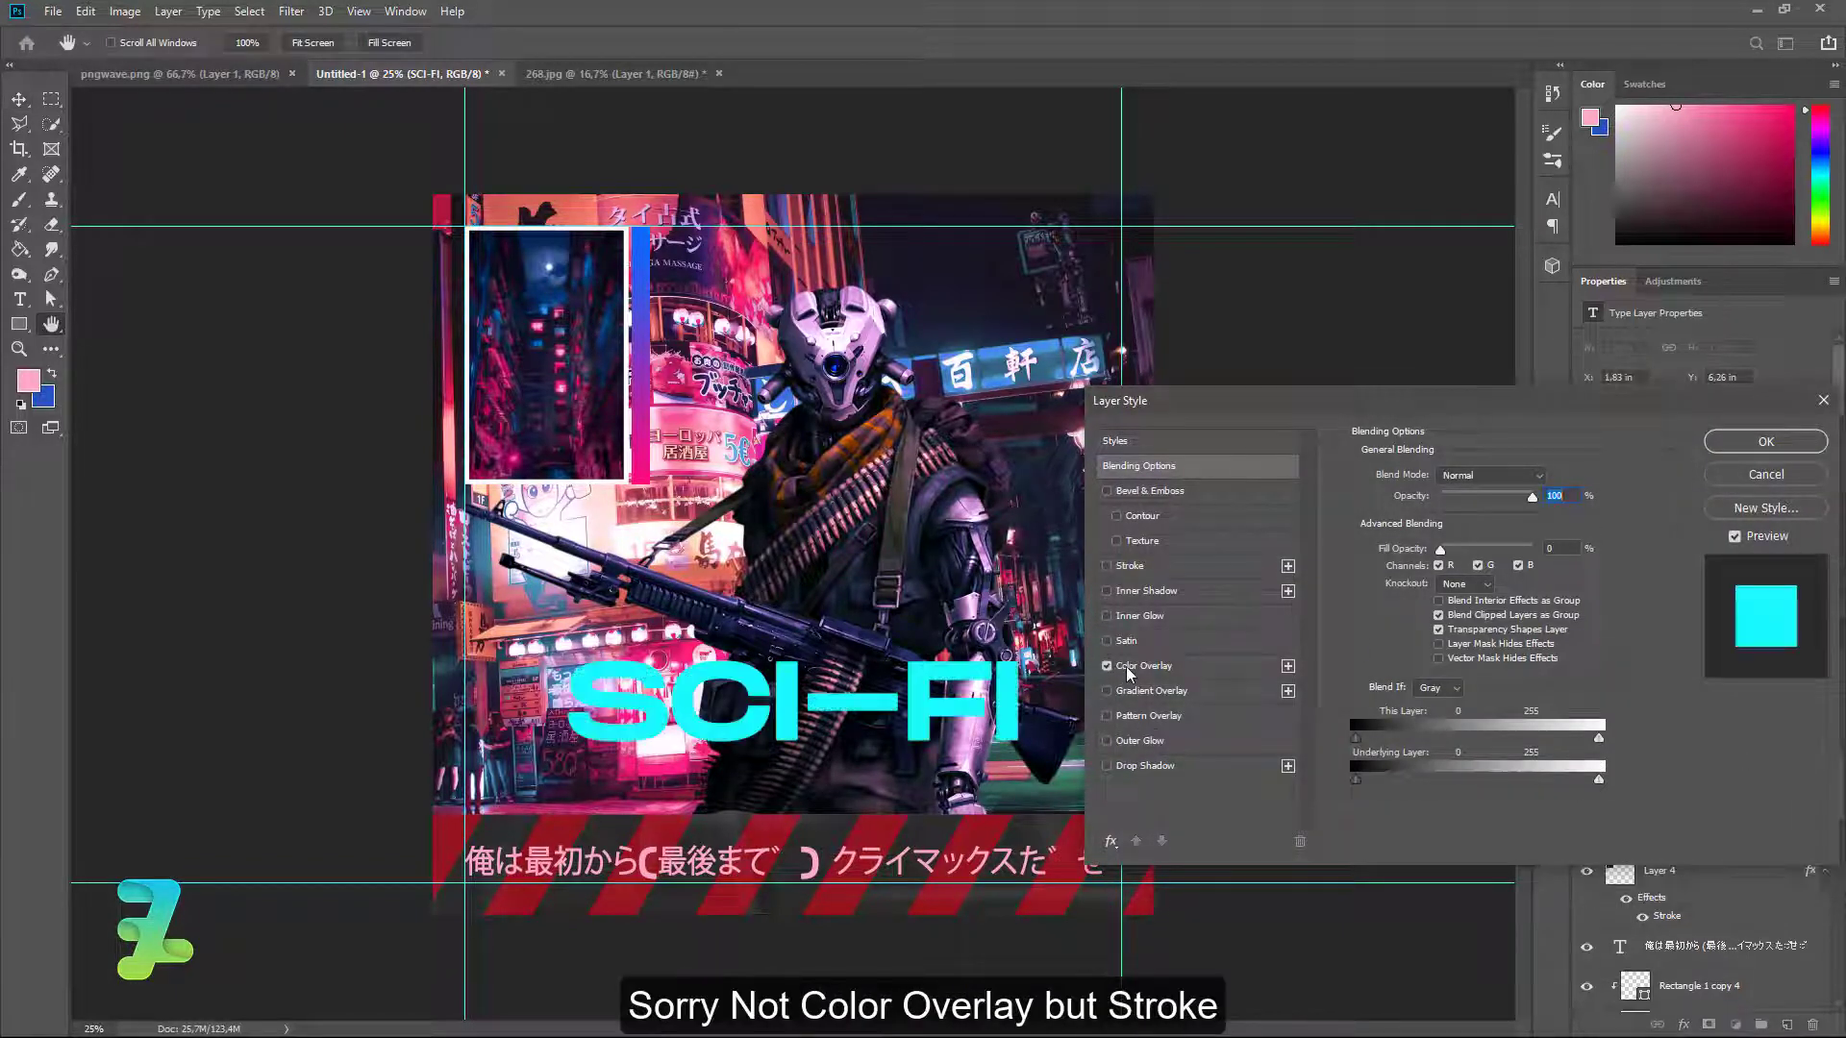
{"action": "left_click", "coordinate": [1108, 665]}
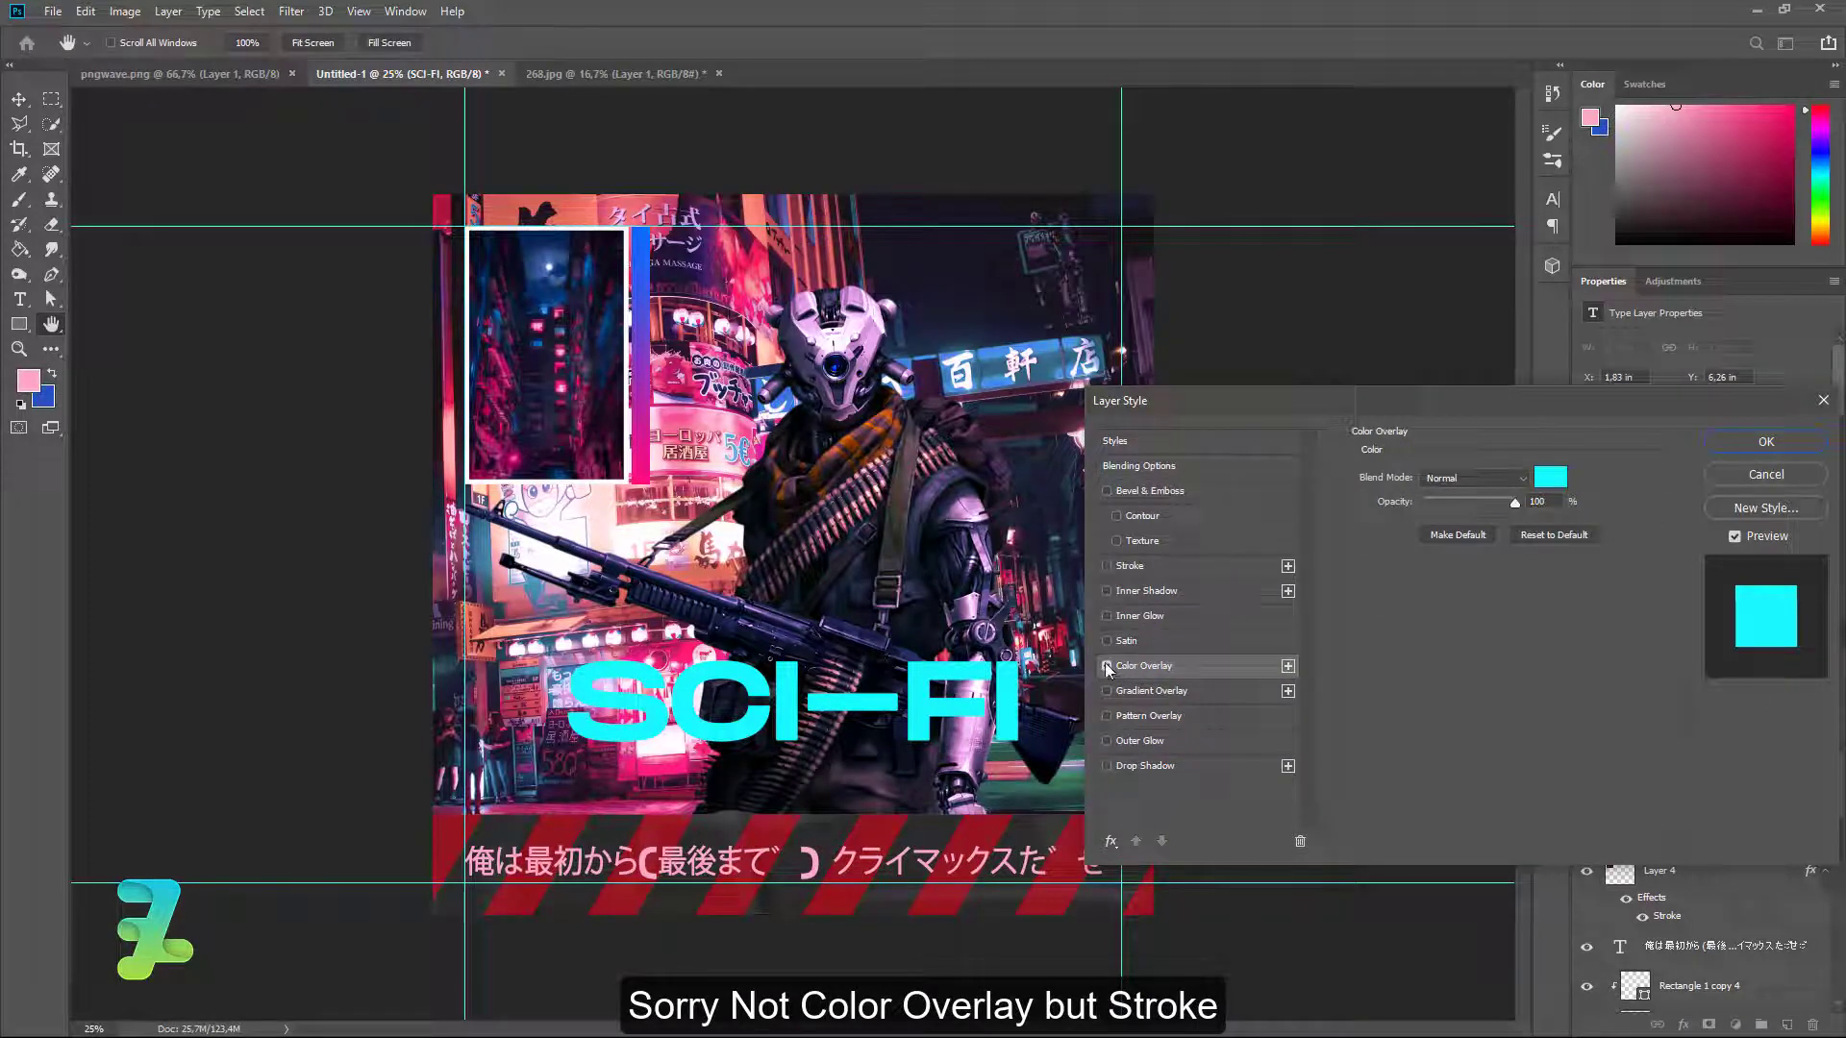
{"action": "left_click", "coordinate": [1108, 566]}
{"action": "left_click", "coordinate": [1211, 566]}
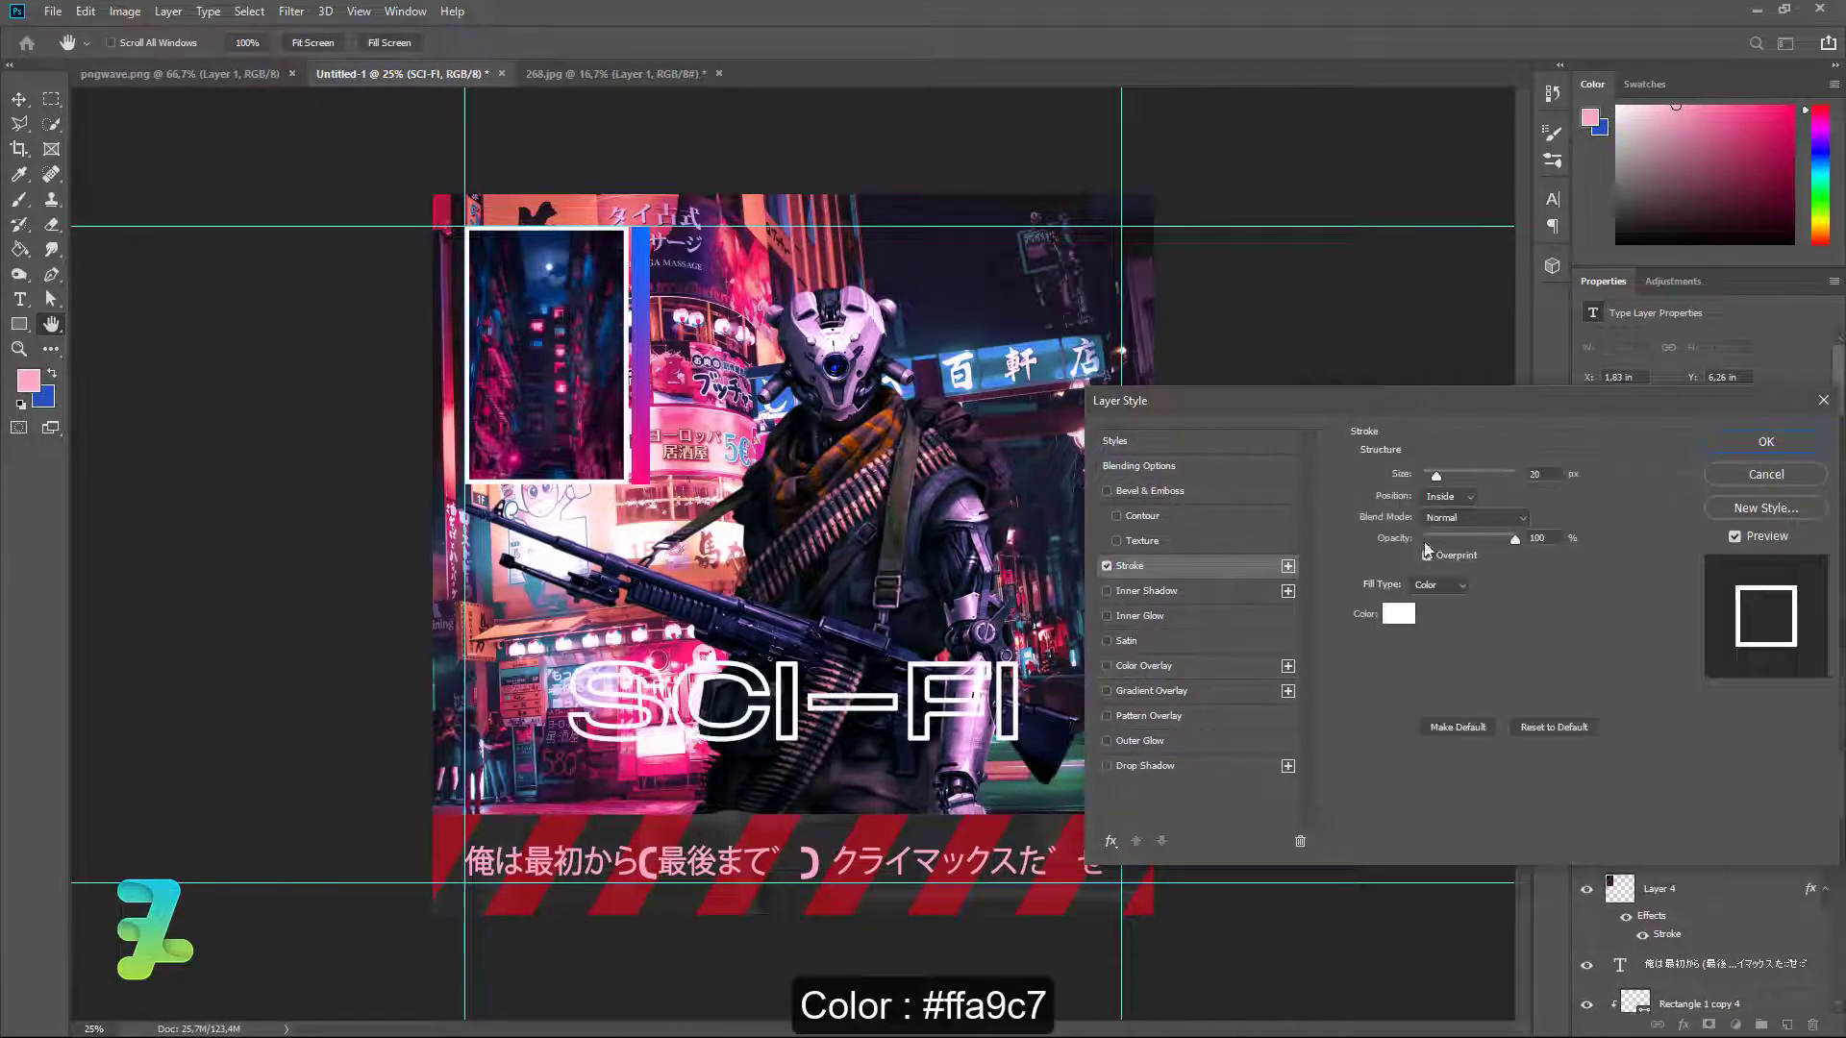
{"action": "left_click", "coordinate": [1401, 614]}
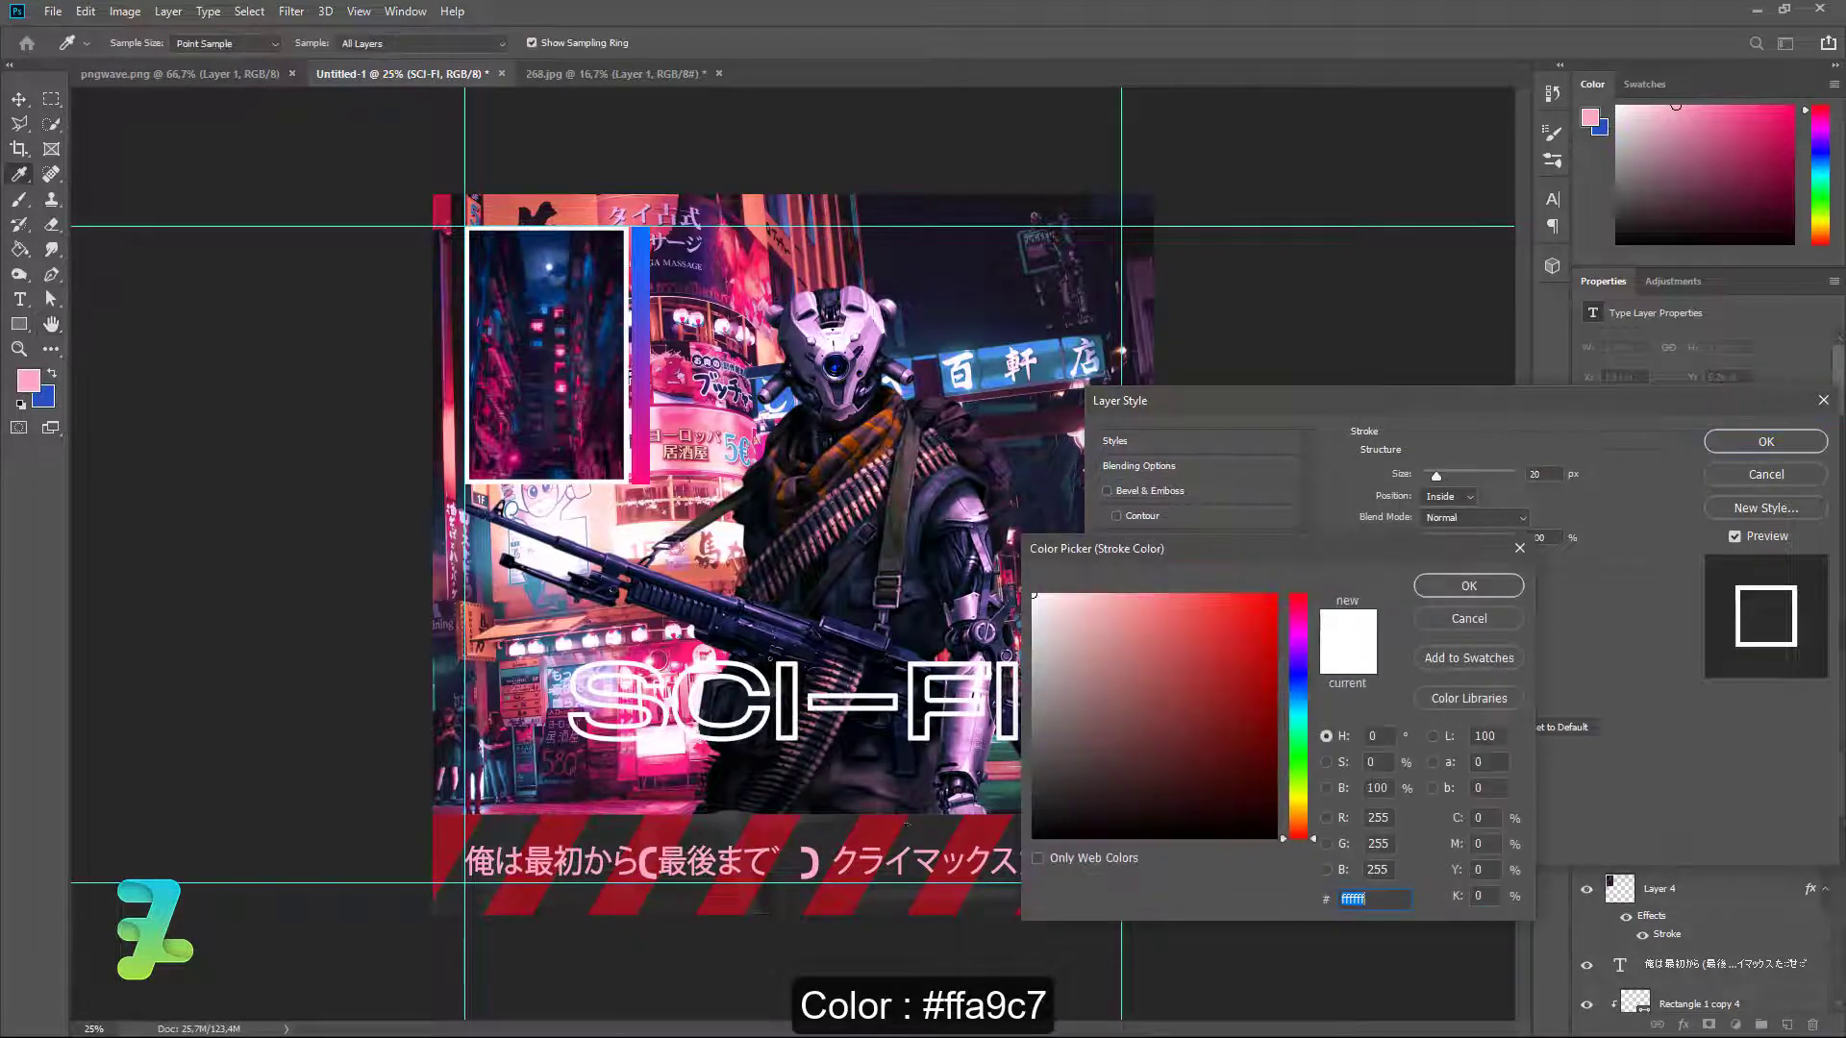
{"action": "left_click", "coordinate": [817, 861]}
{"action": "left_click", "coordinate": [1426, 594]}
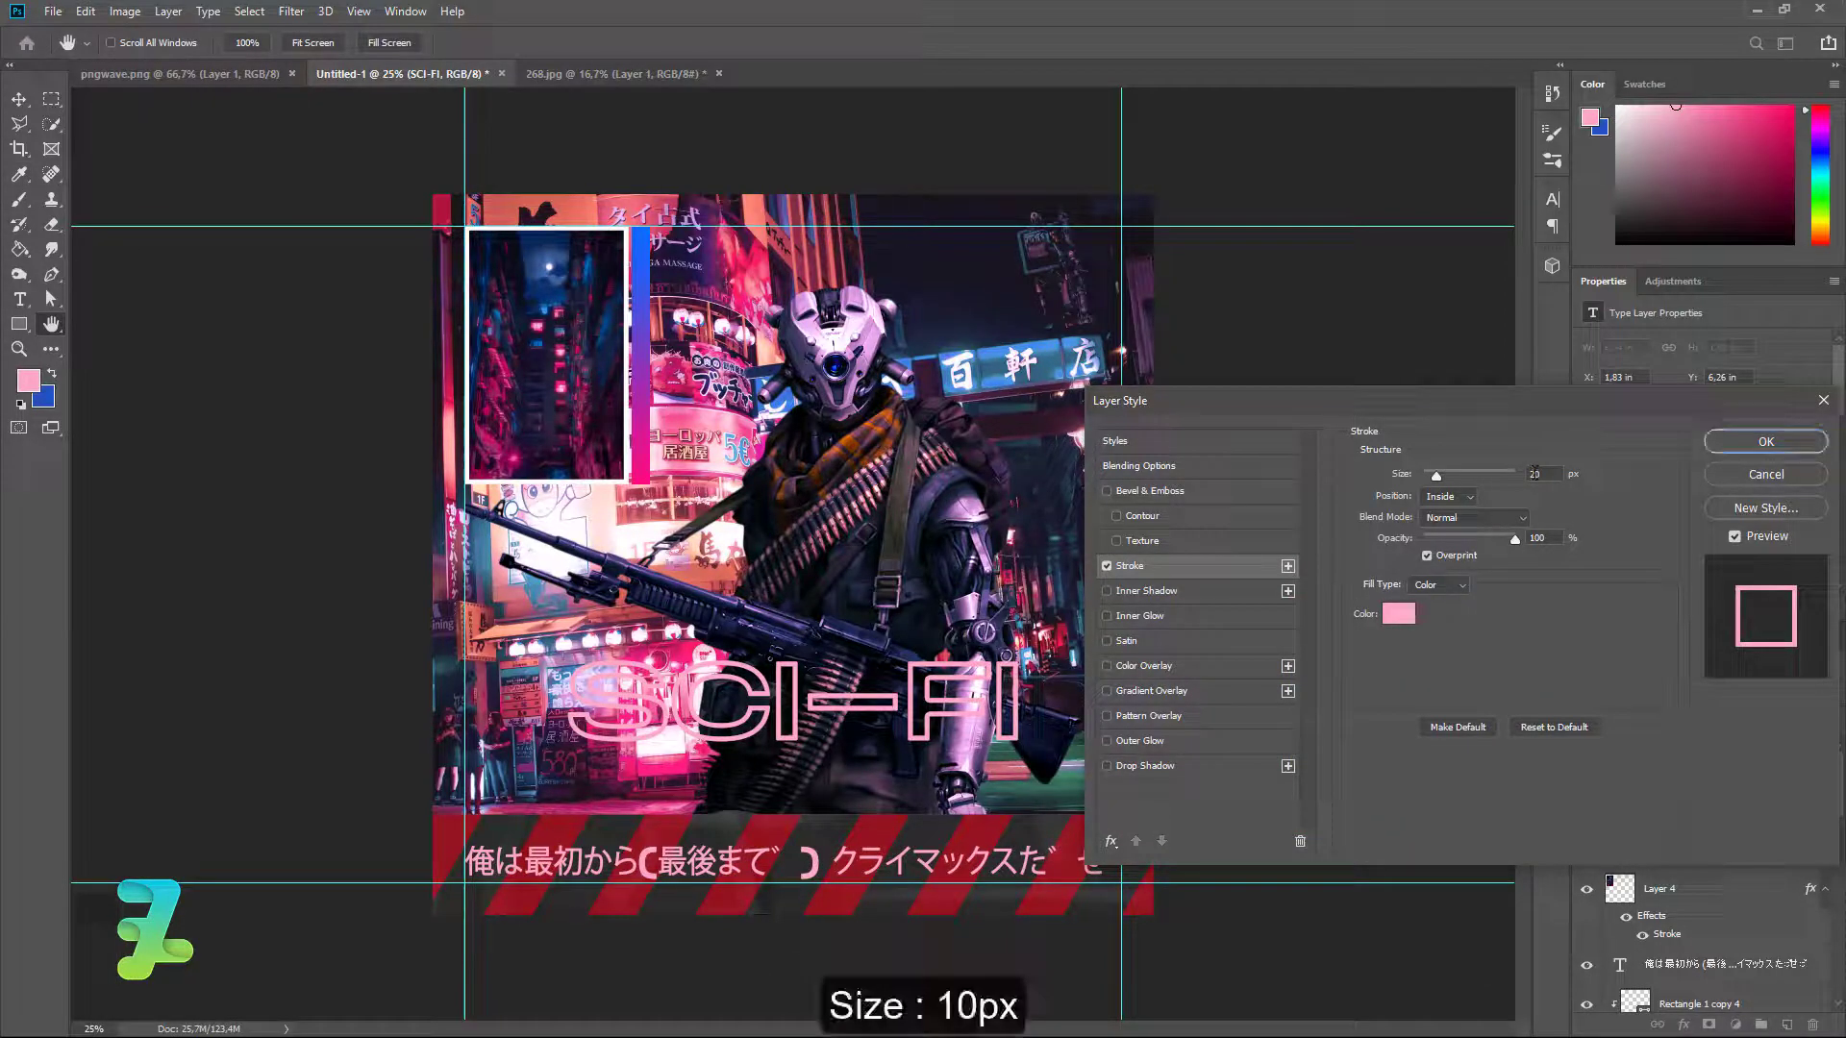
{"action": "type", "text": "5"}
{"action": "key", "text": "Return"}
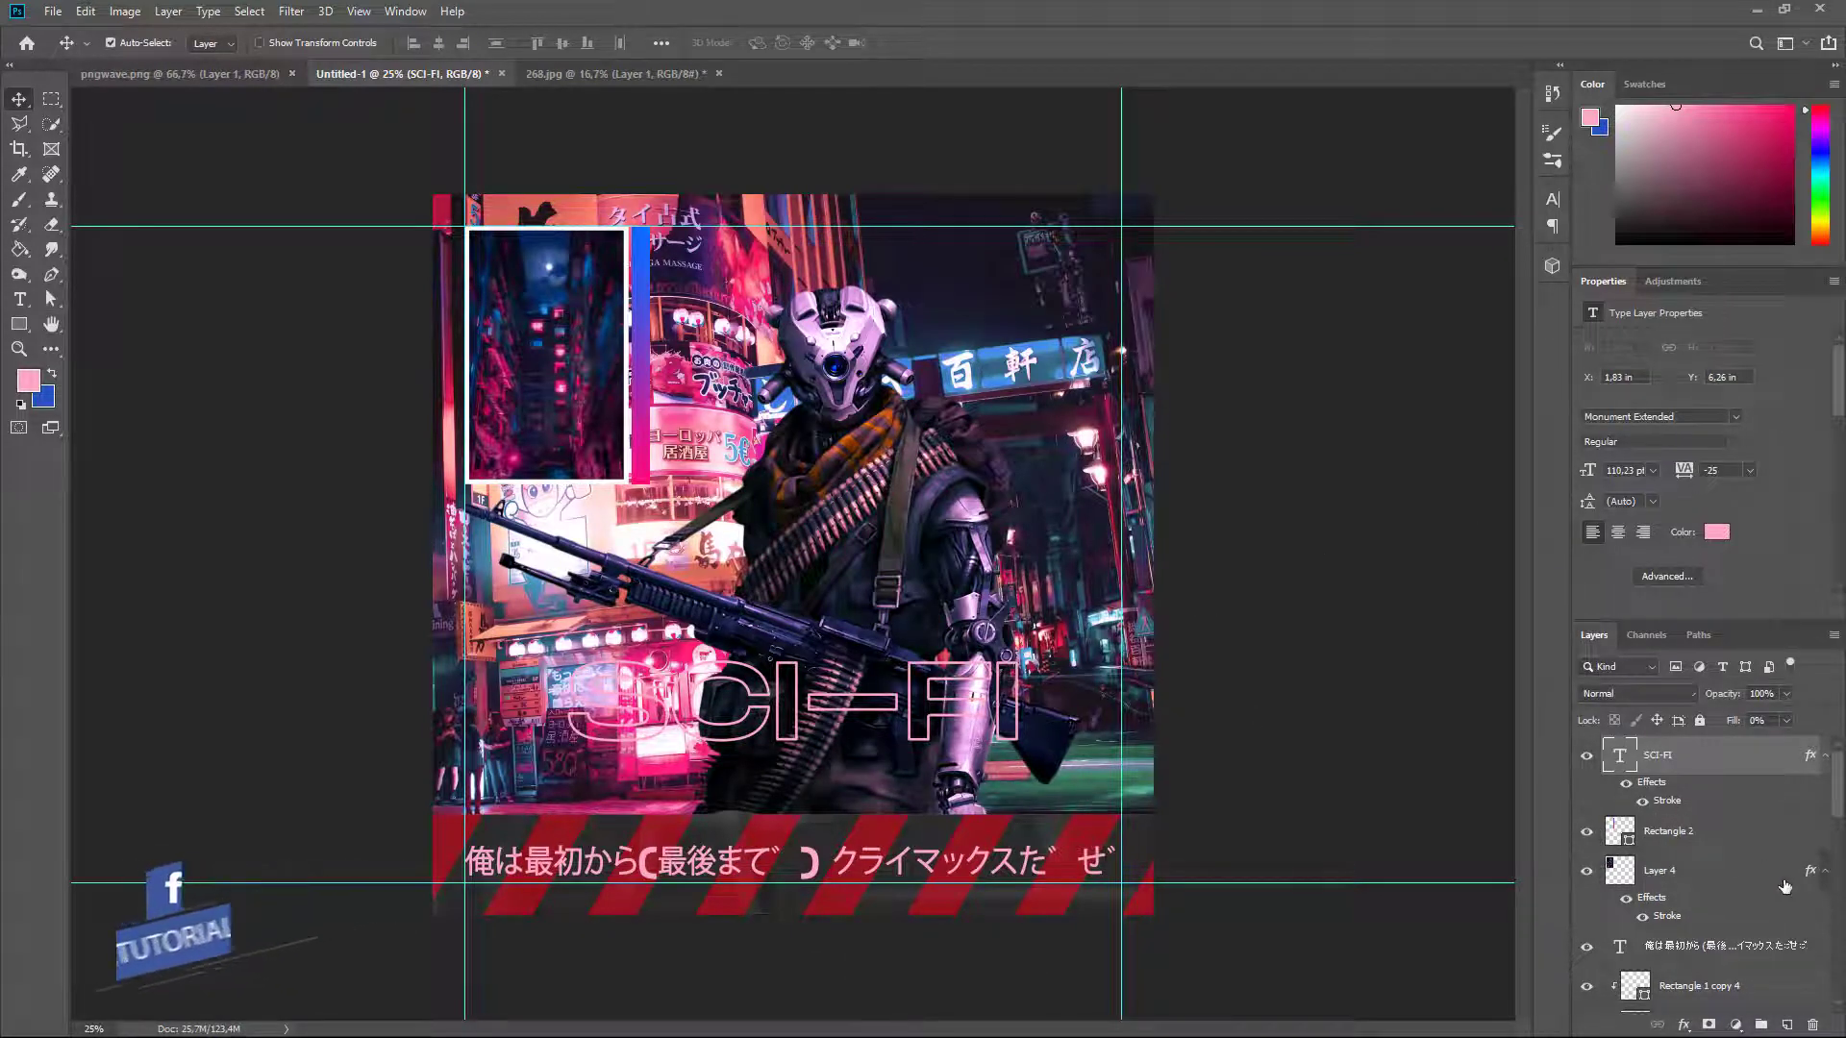
Add a black Solid Color fill layer above Photo Filter 1.
{"action": "scroll", "coordinate": [1769, 903], "scroll_direction": "down", "scroll_amount": 5}
{"action": "scroll", "coordinate": [1750, 932], "scroll_direction": "down", "scroll_amount": 5}
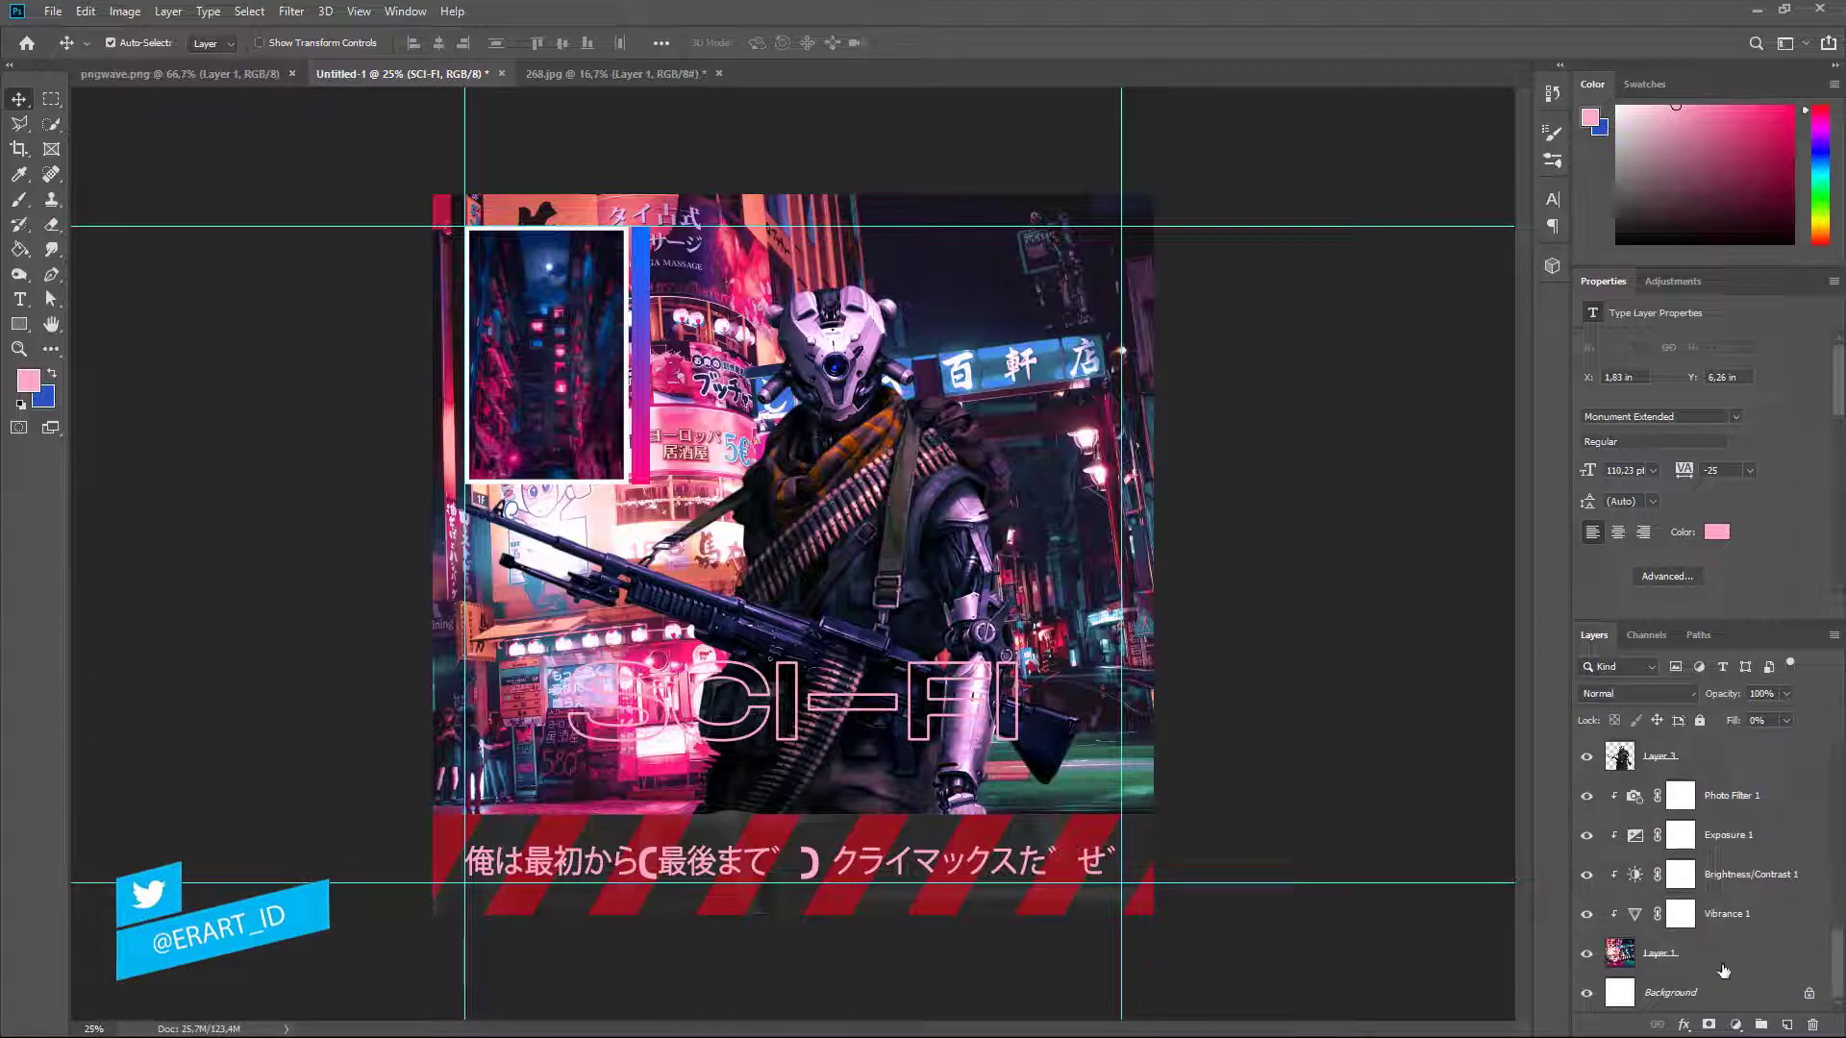
{"action": "left_click", "coordinate": [1680, 795]}
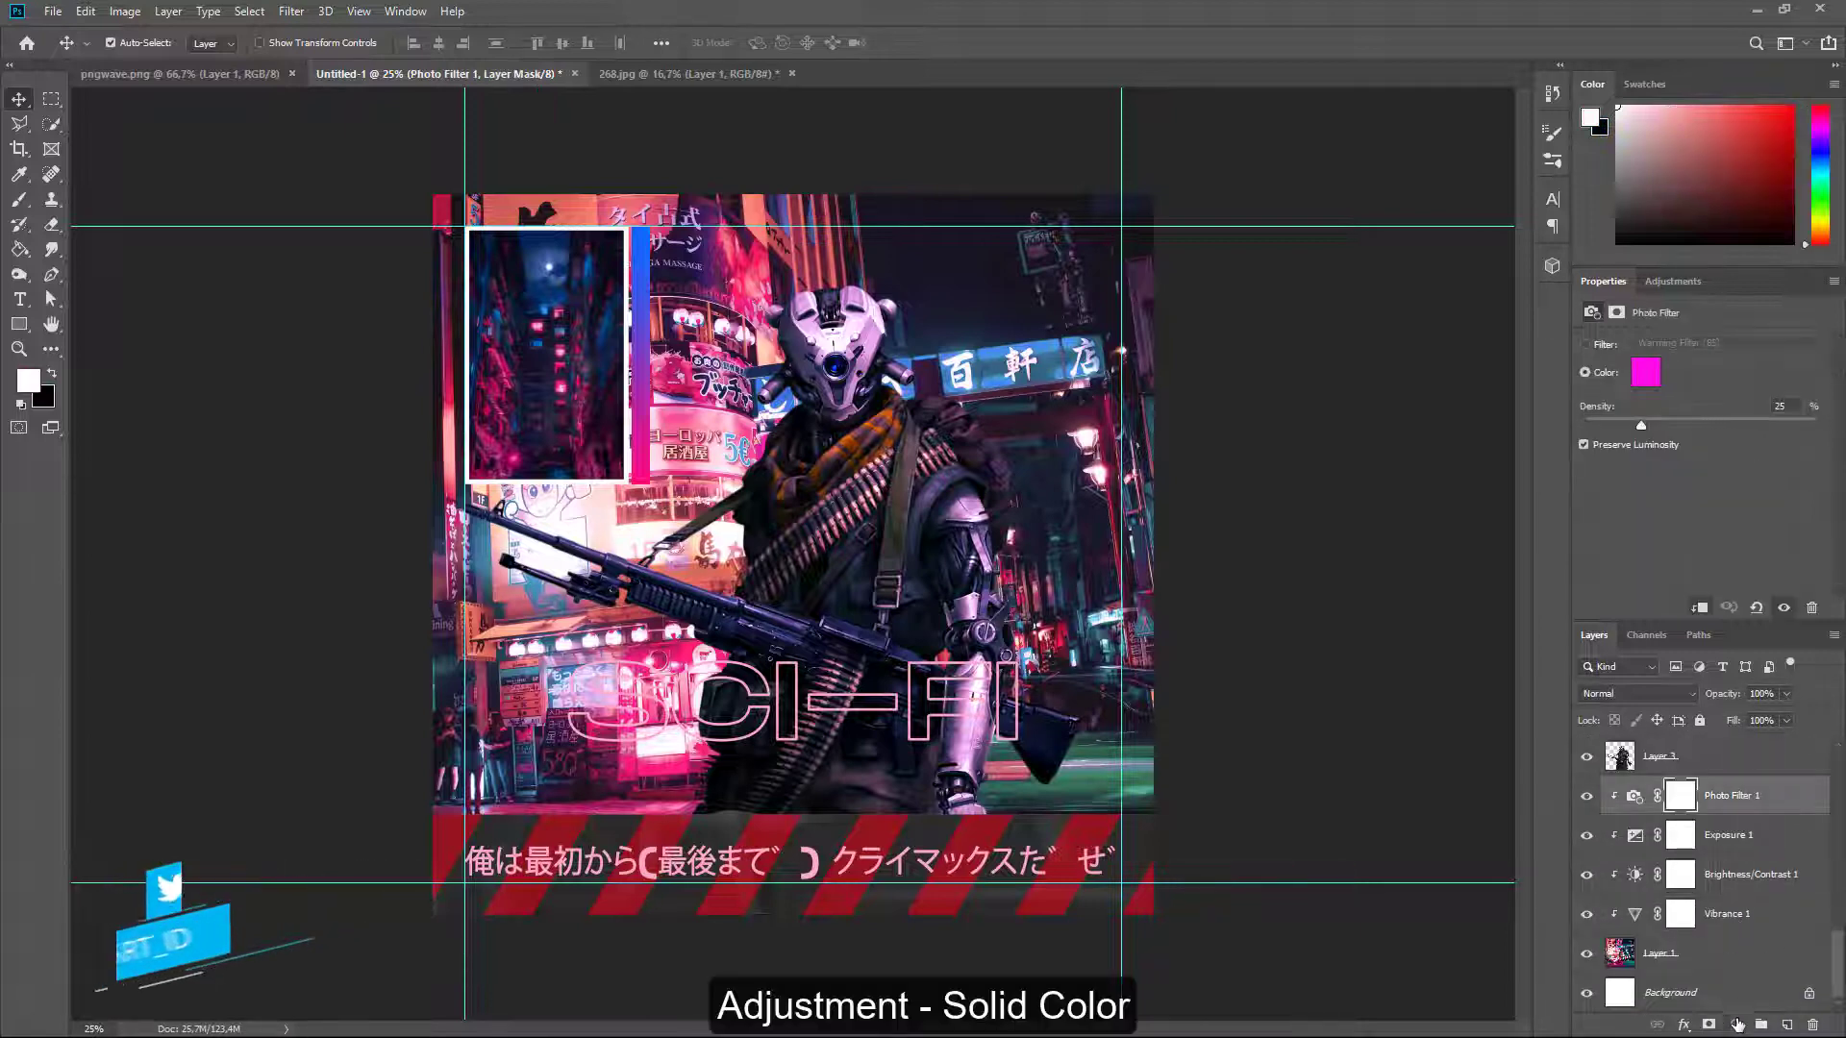
{"action": "left_click", "coordinate": [1736, 1024]}
{"action": "left_click", "coordinate": [1730, 679]}
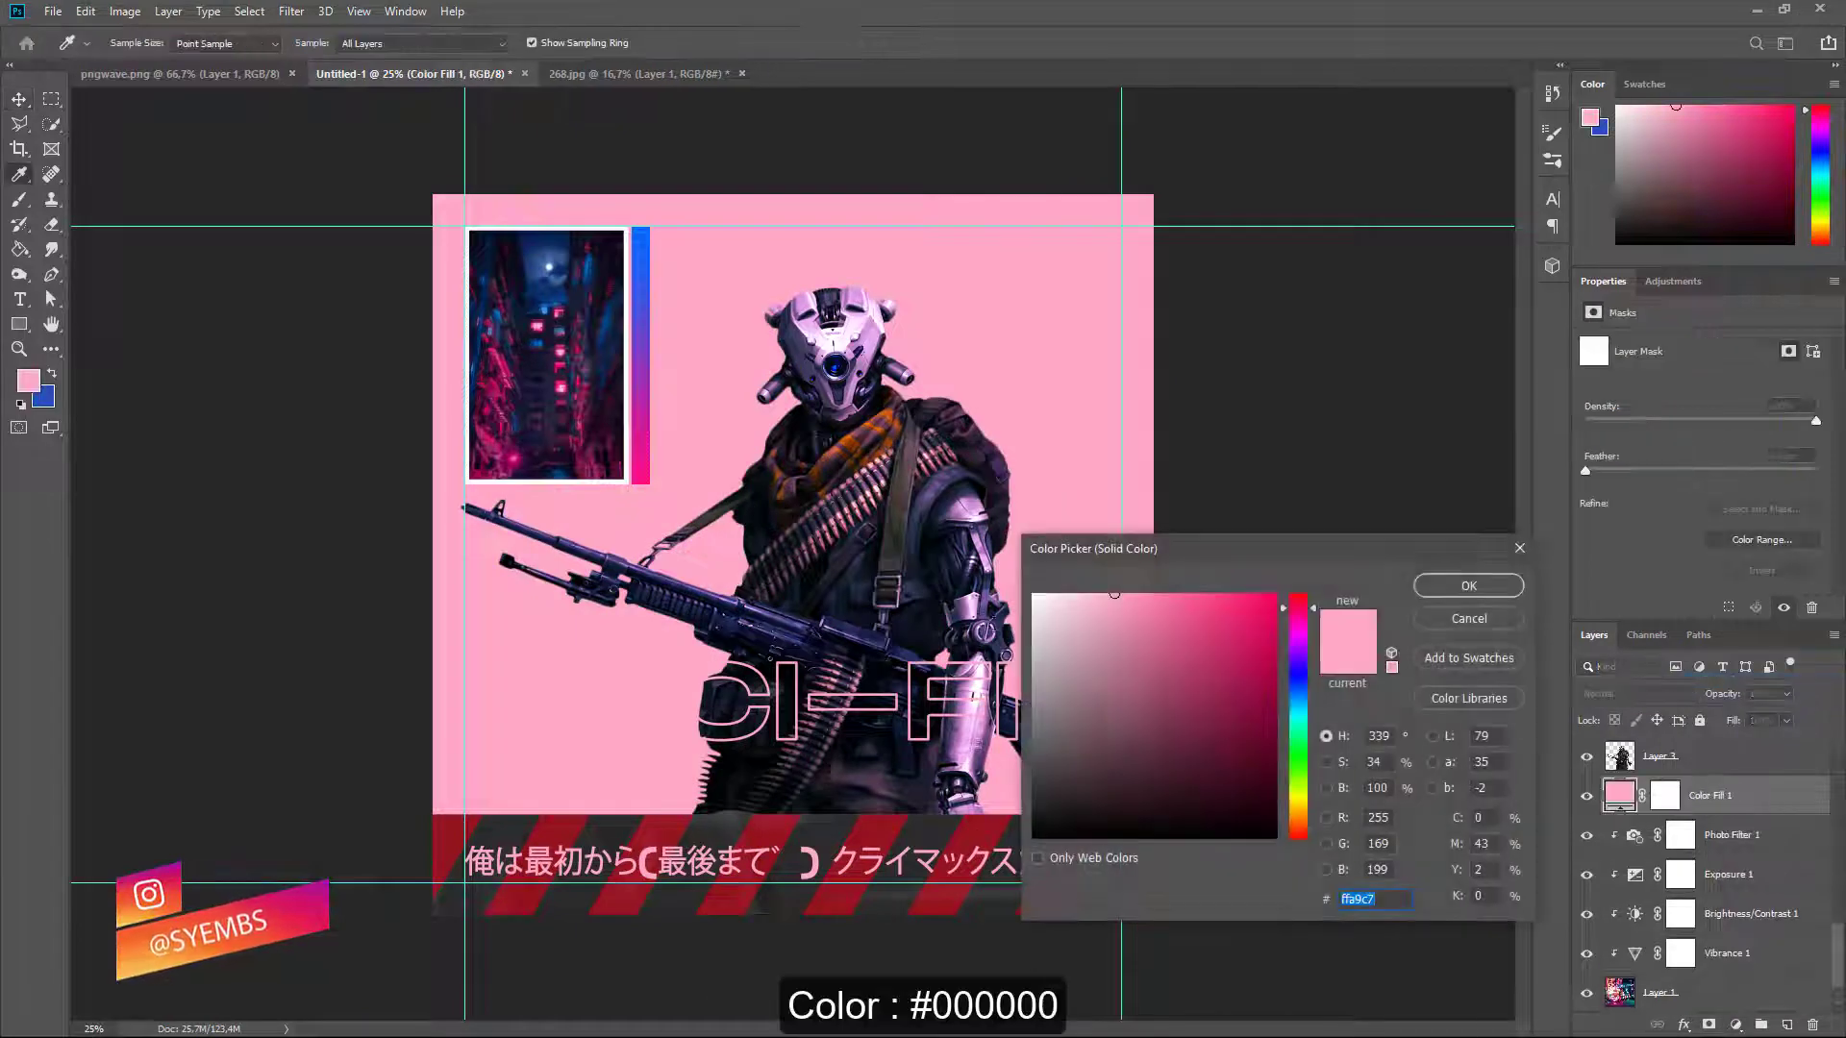
{"action": "left_click_drag", "start_coordinate": [1117, 690], "coordinate": [971, 906]}
{"action": "left_click", "coordinate": [1468, 585]}
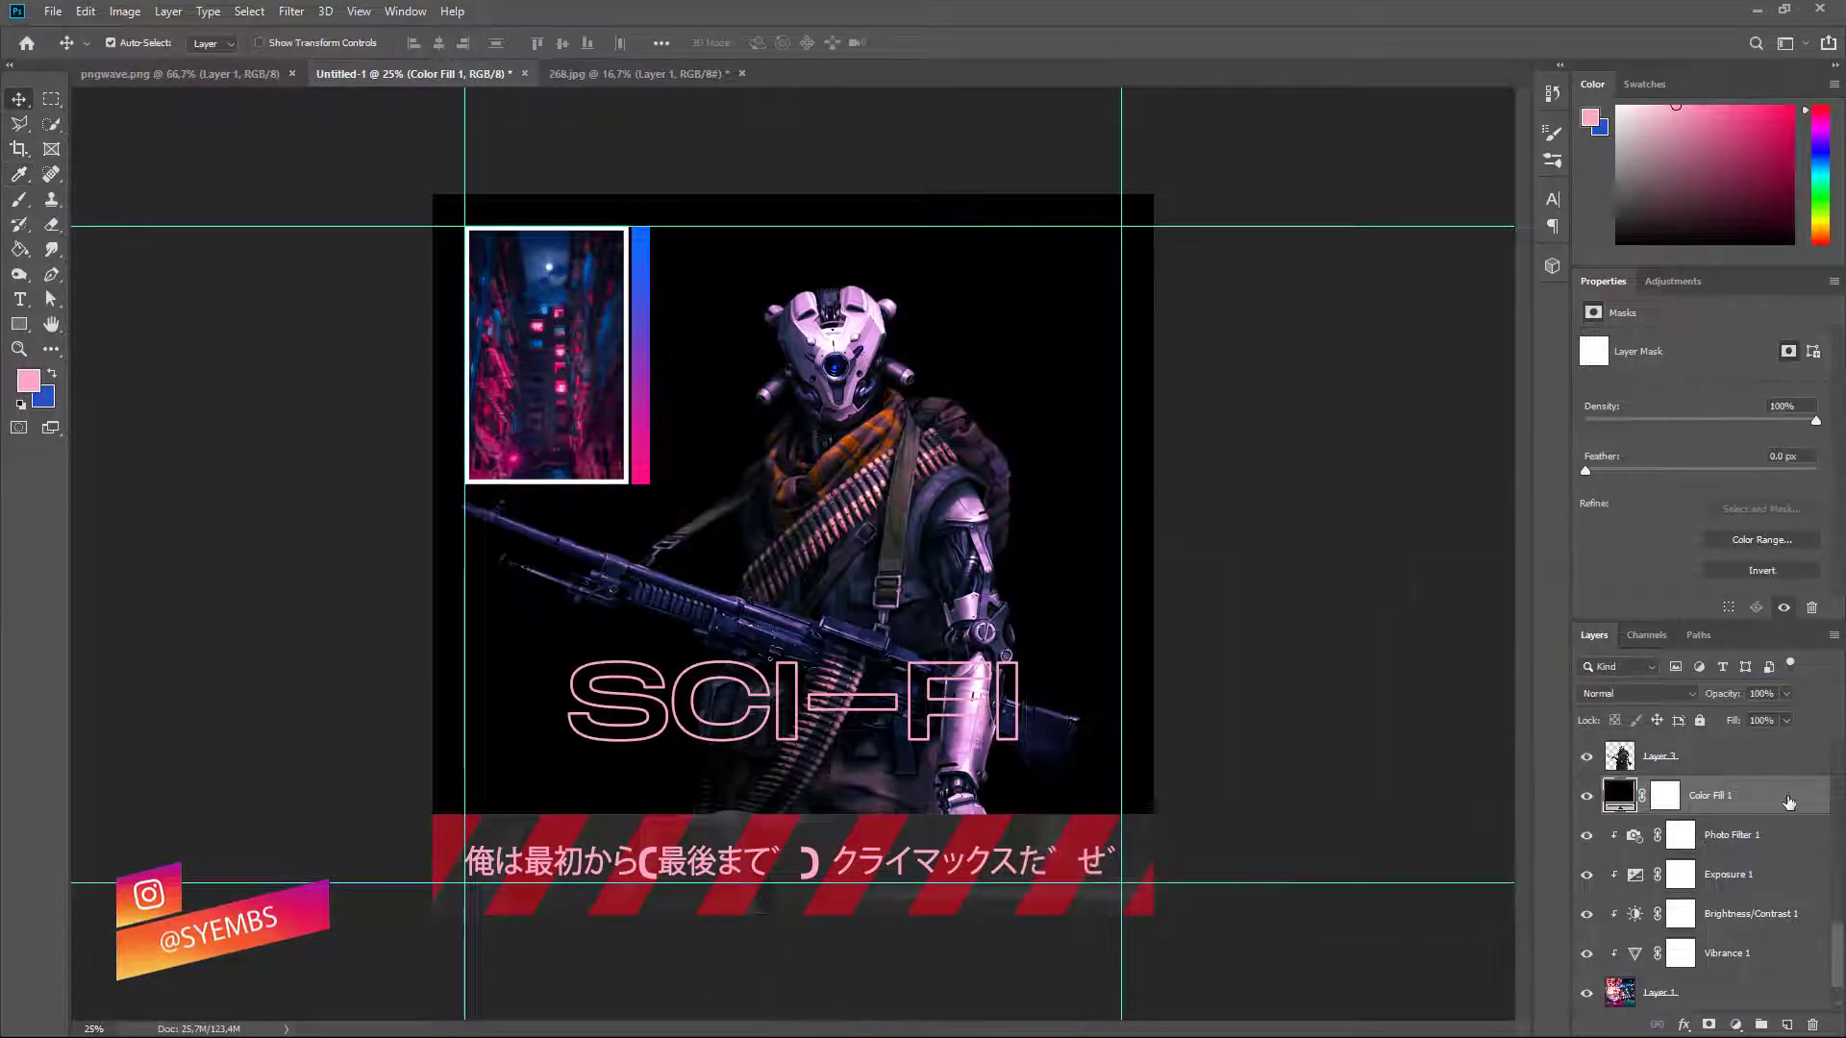
Clip the black fill as a clipping mask, blend it as Overlay at 25% opacity.
{"action": "right_click", "coordinate": [1776, 794]}
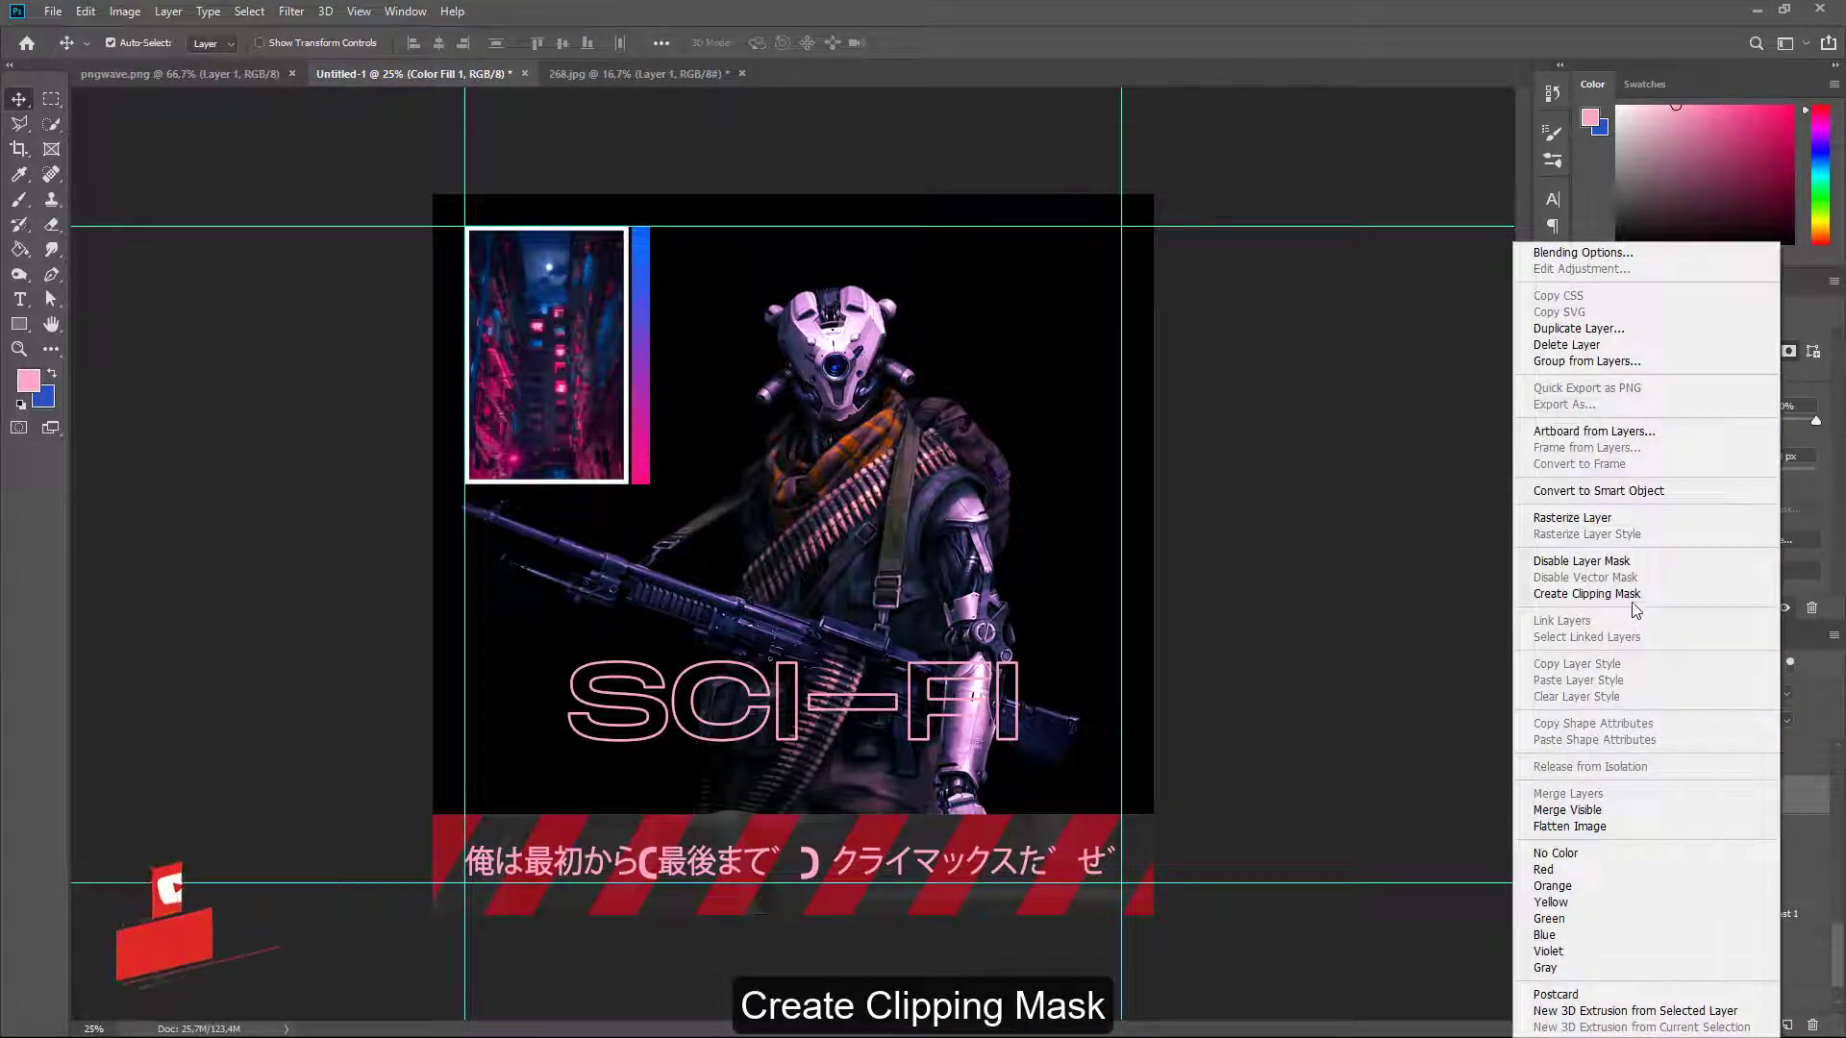
{"action": "left_click", "coordinate": [1640, 596]}
{"action": "left_click", "coordinate": [1641, 693]}
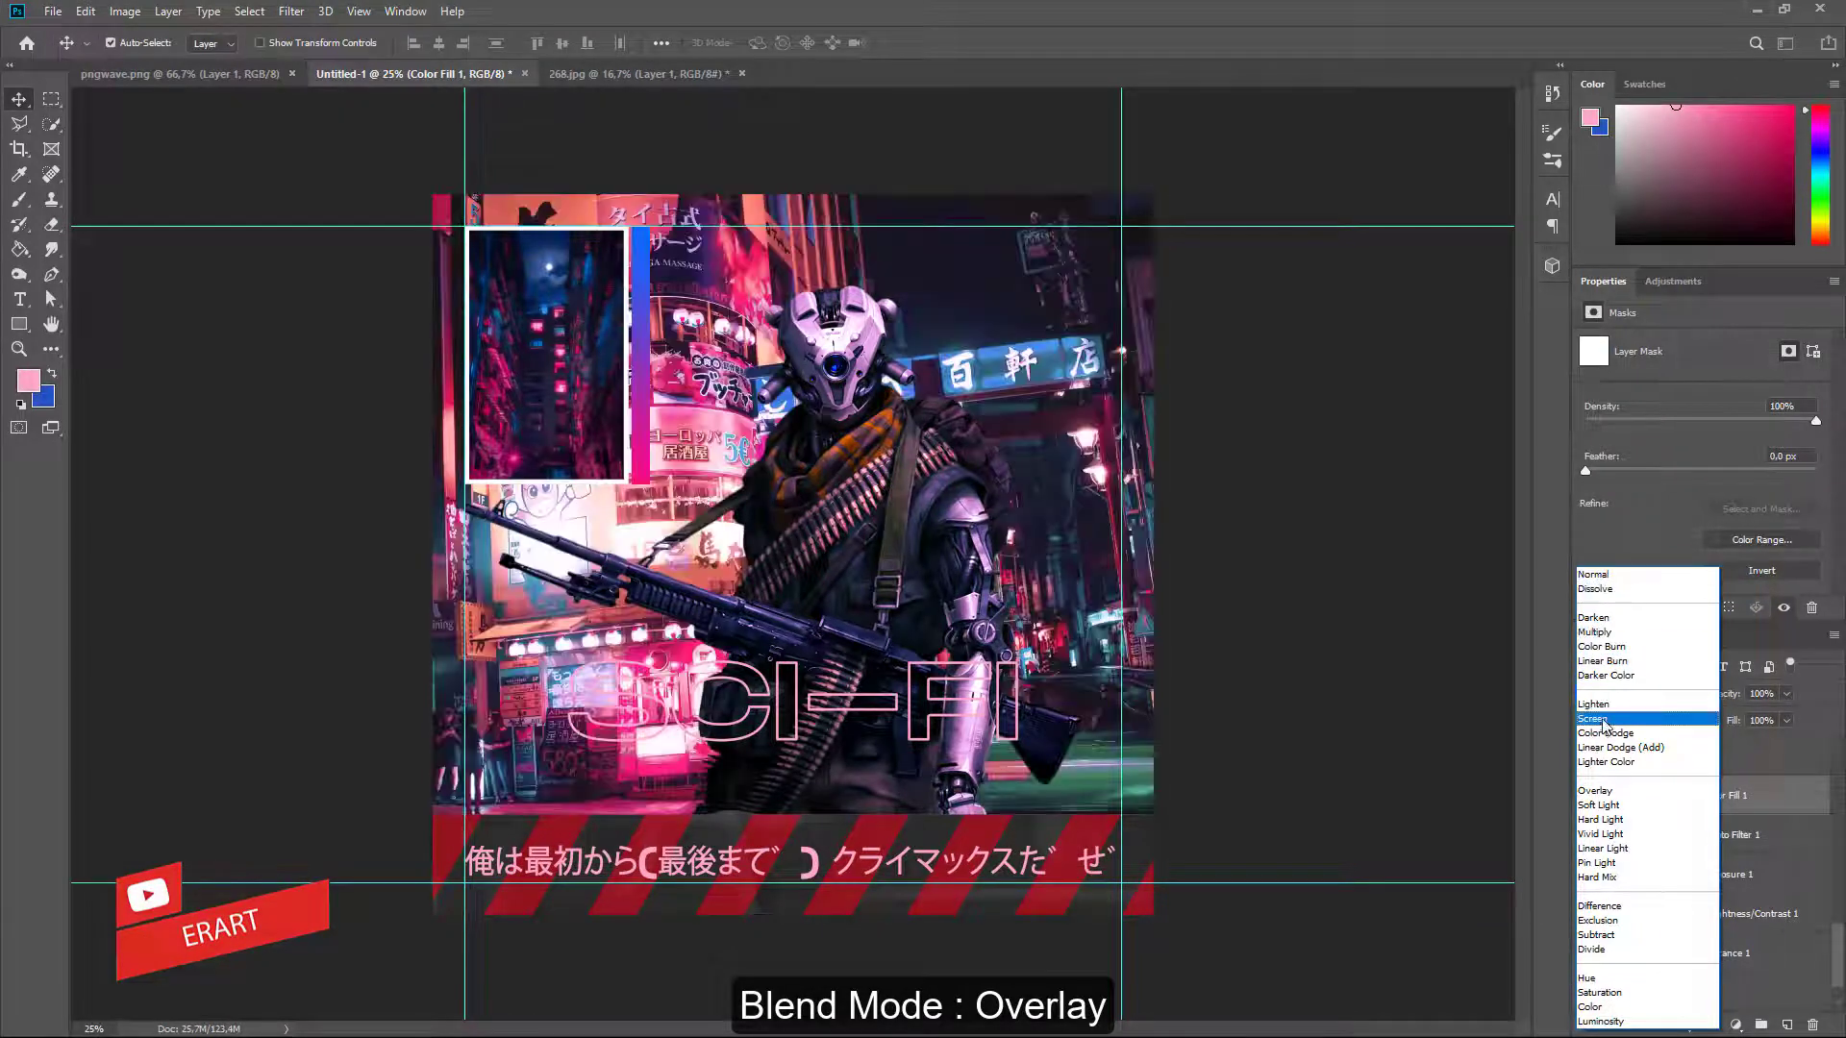
{"action": "left_click", "coordinate": [1612, 791]}
{"action": "left_click", "coordinate": [1786, 693]}
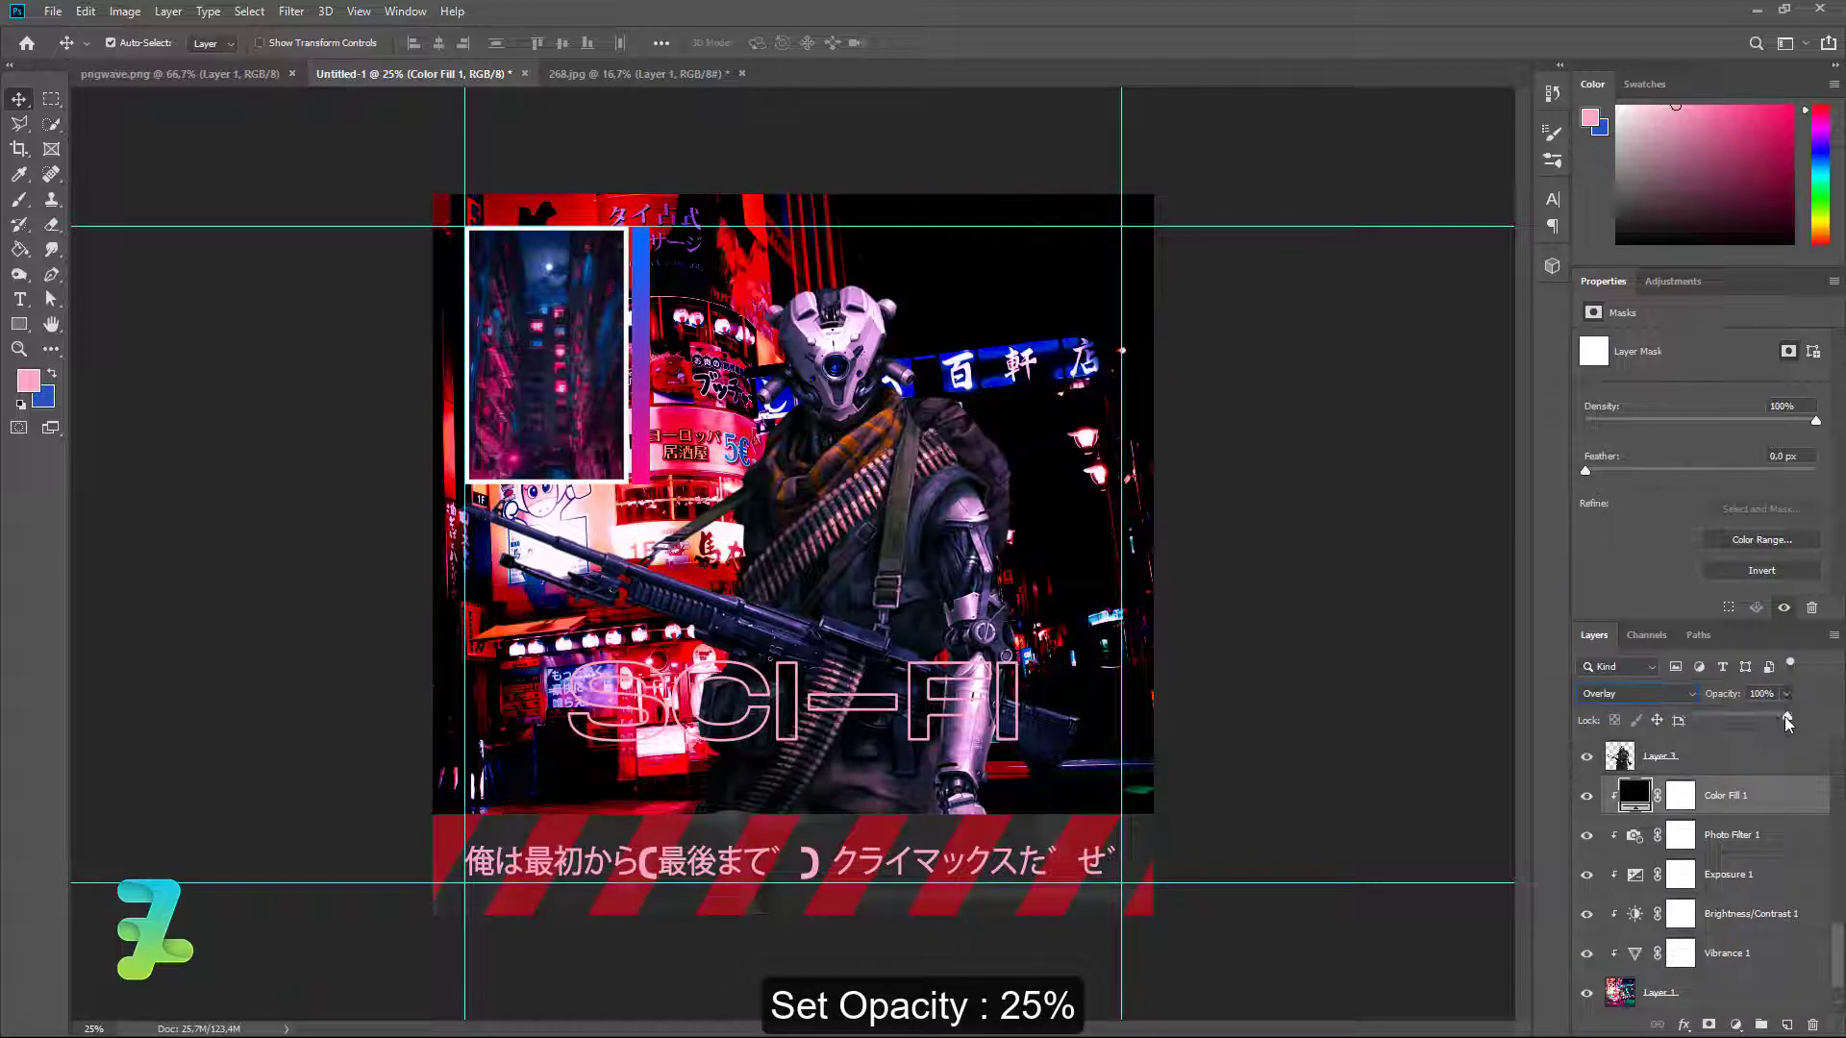
{"action": "left_click_drag", "start_coordinate": [1700, 732], "coordinate": [1717, 727]}
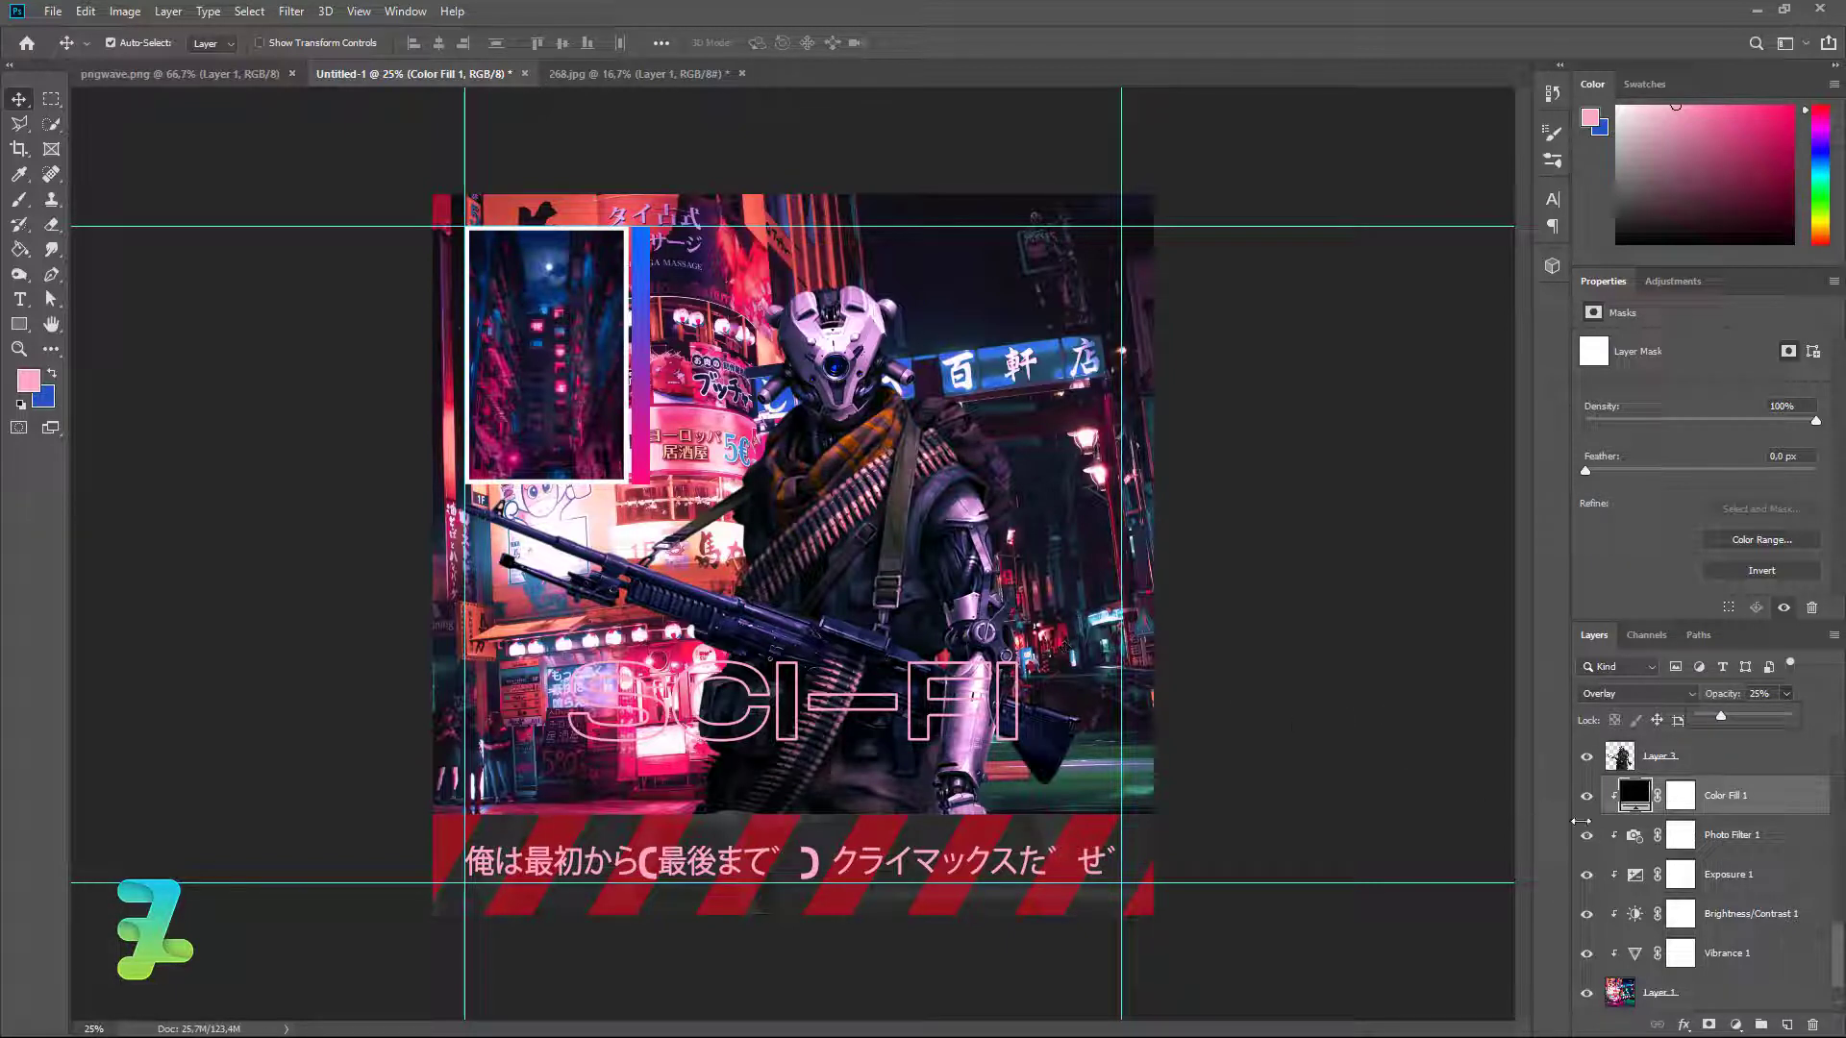
Add a new empty layer and set the foreground colour to black #000000.
{"action": "left_click", "coordinate": [1786, 1025]}
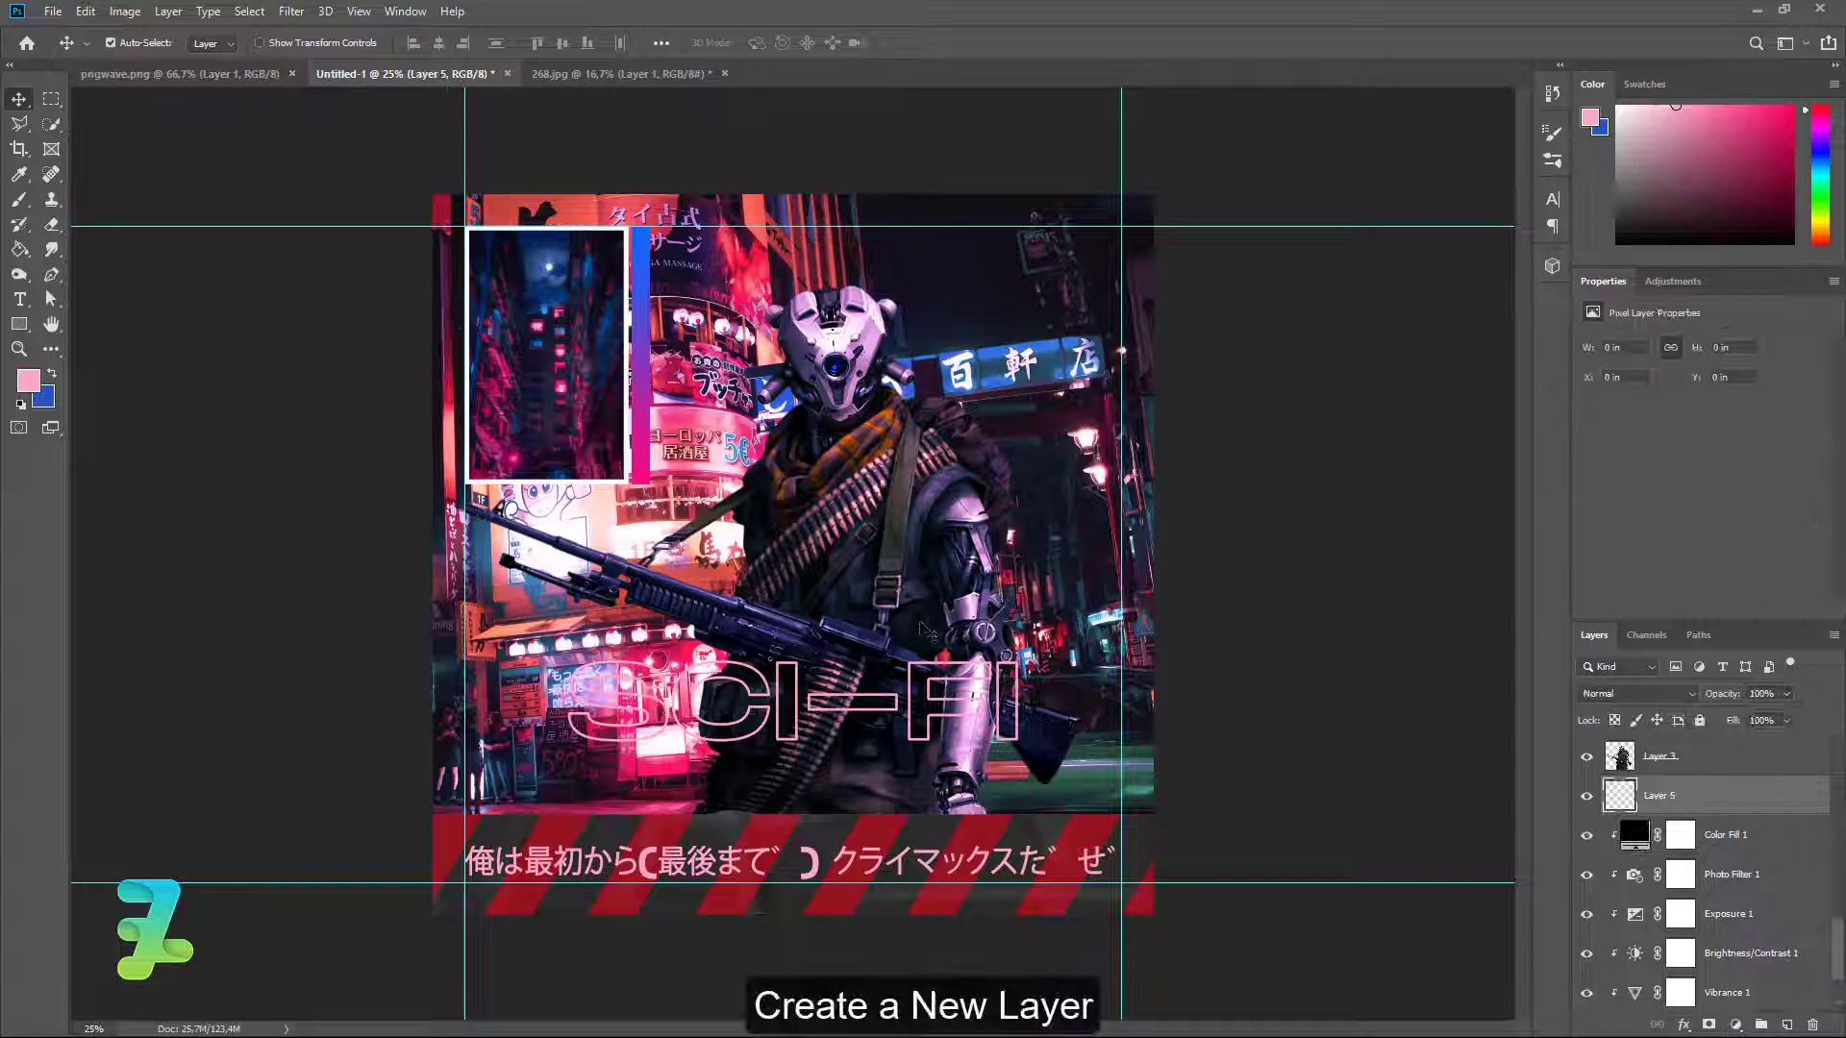
{"action": "left_click", "coordinate": [29, 380]}
{"action": "type", "text": "000000"}
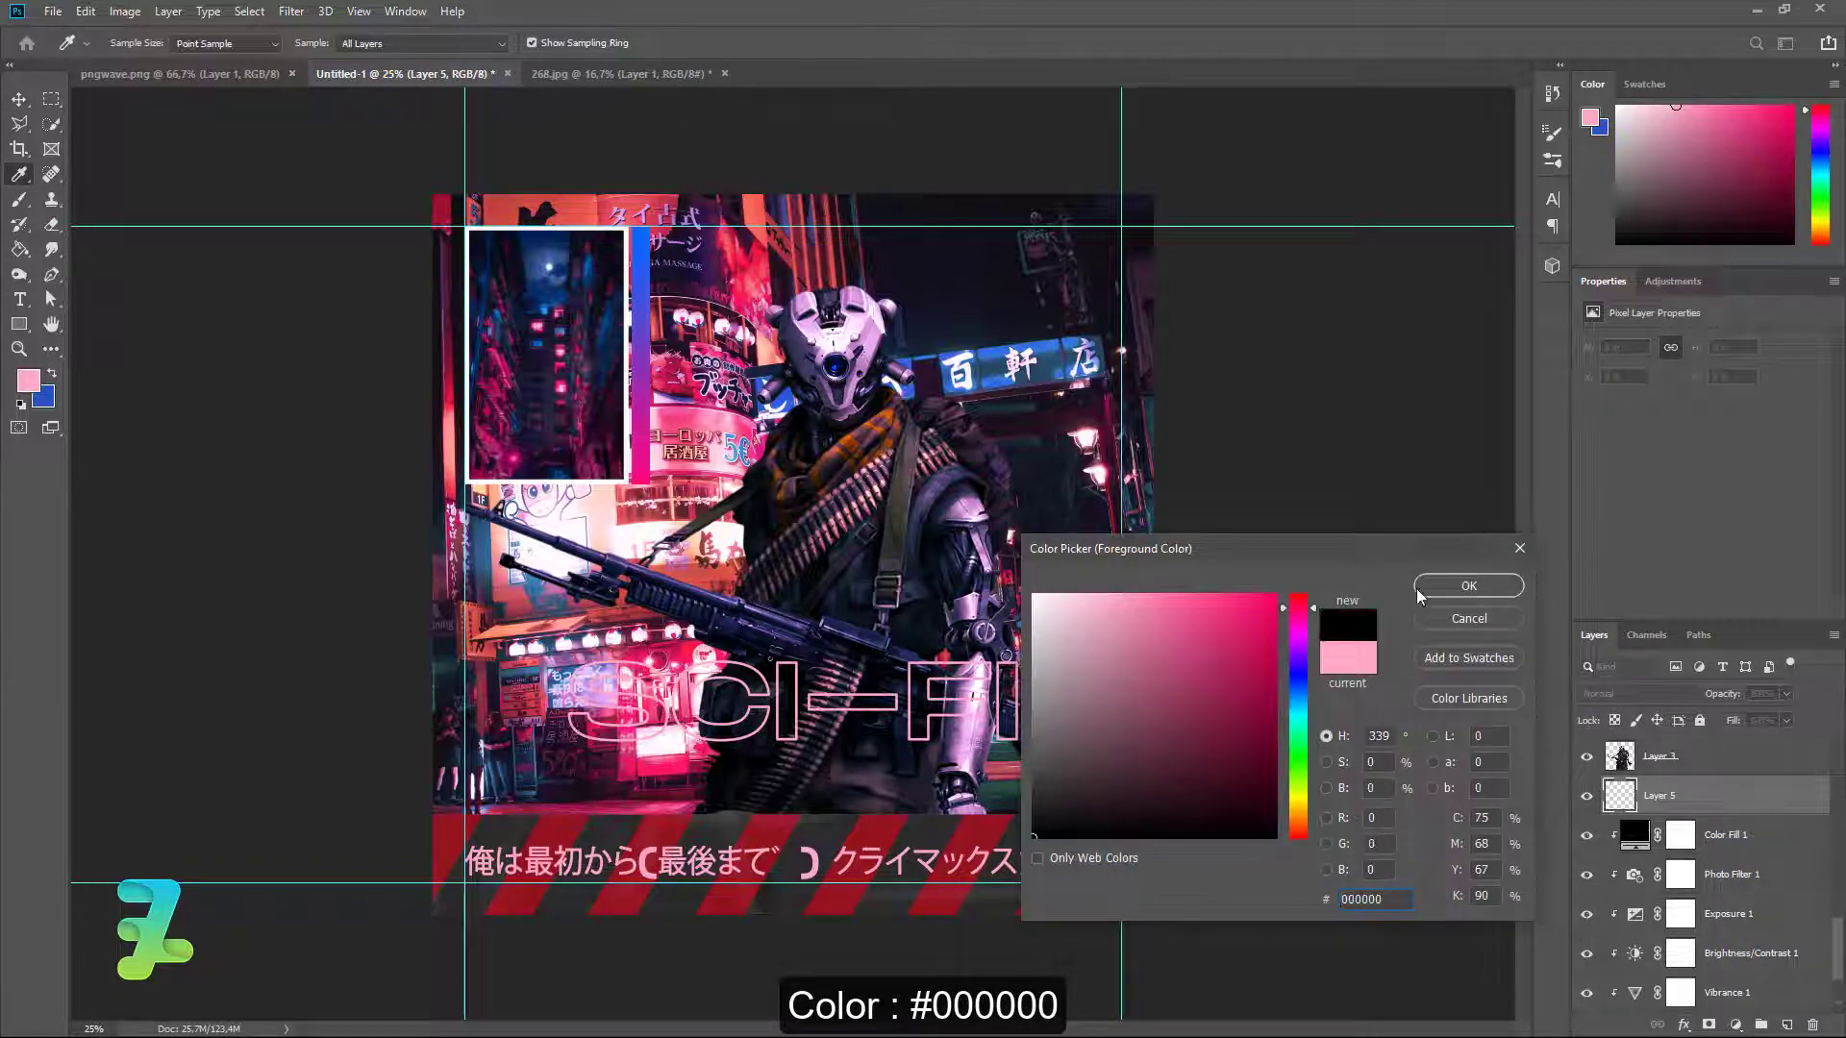
{"action": "left_click", "coordinate": [1468, 586]}
{"action": "key", "text": "v"}
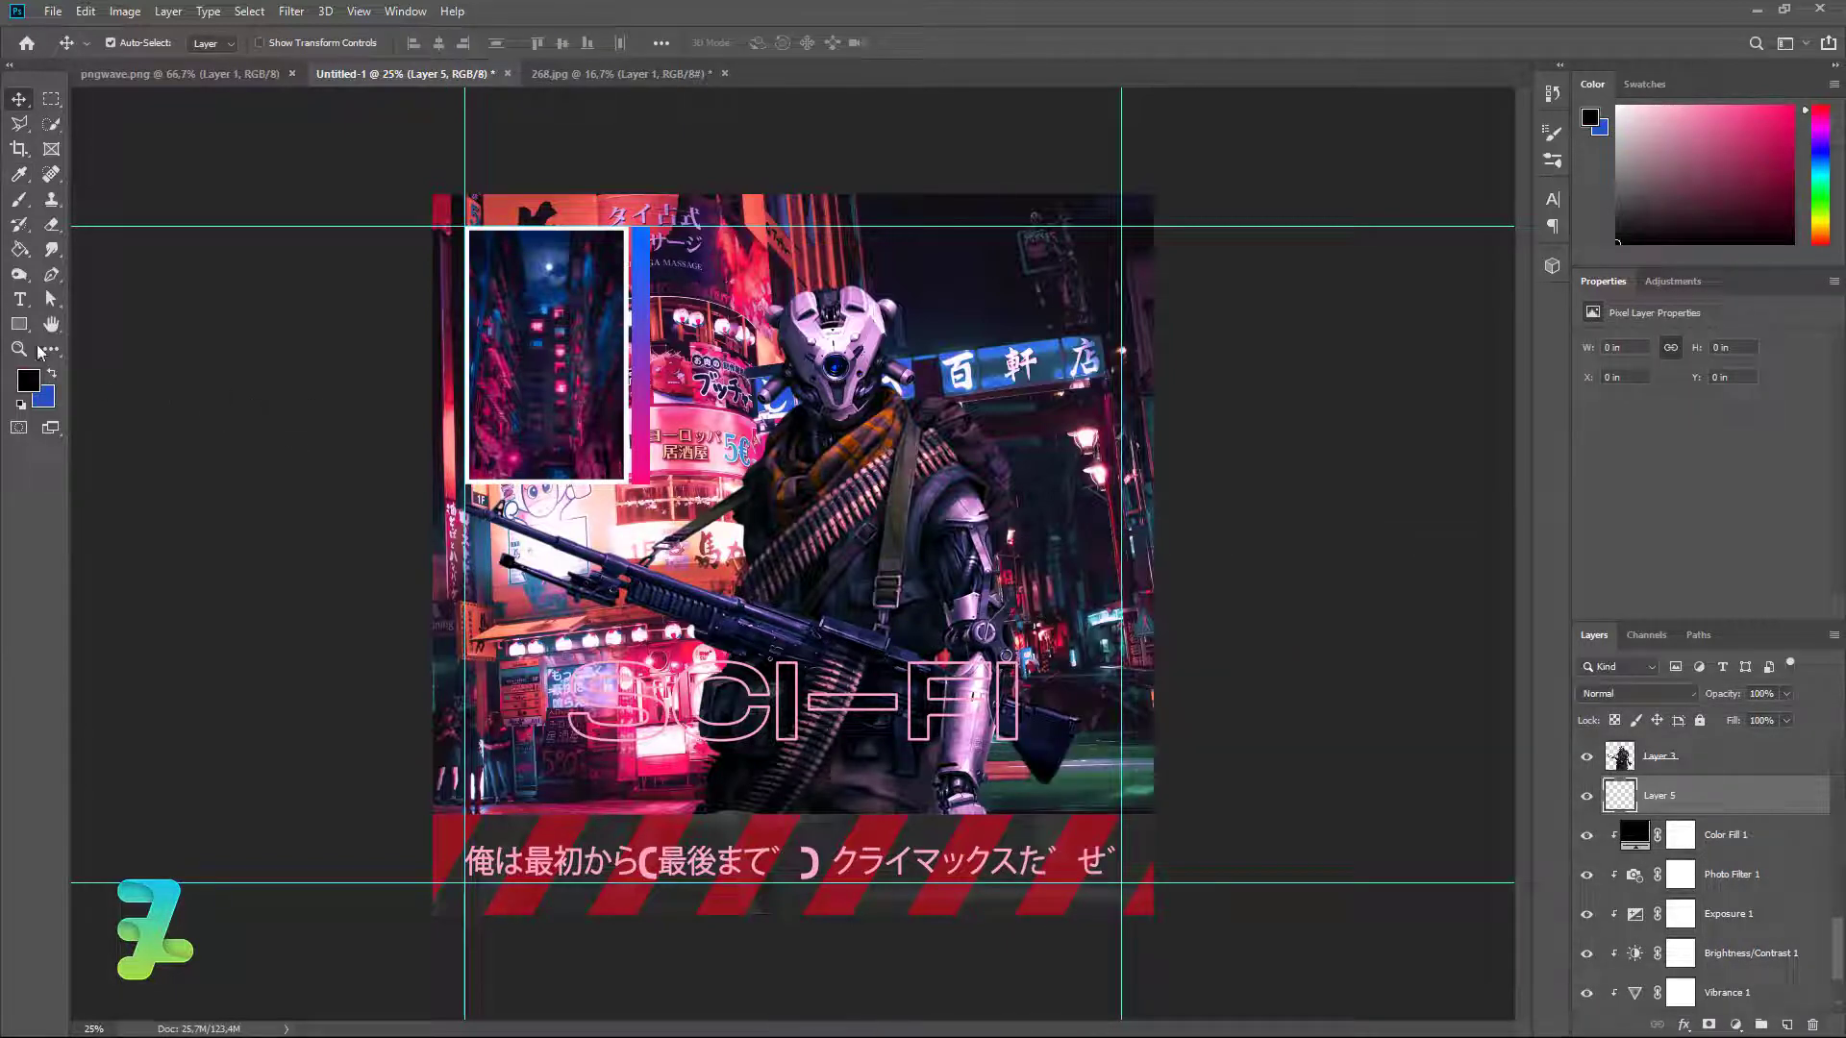
Create the black ROBOT text layer across the soldier's chest and commit it.
{"action": "left_click", "coordinate": [19, 299]}
{"action": "left_click", "coordinate": [654, 524]}
{"action": "key", "text": "ctrl+v"}
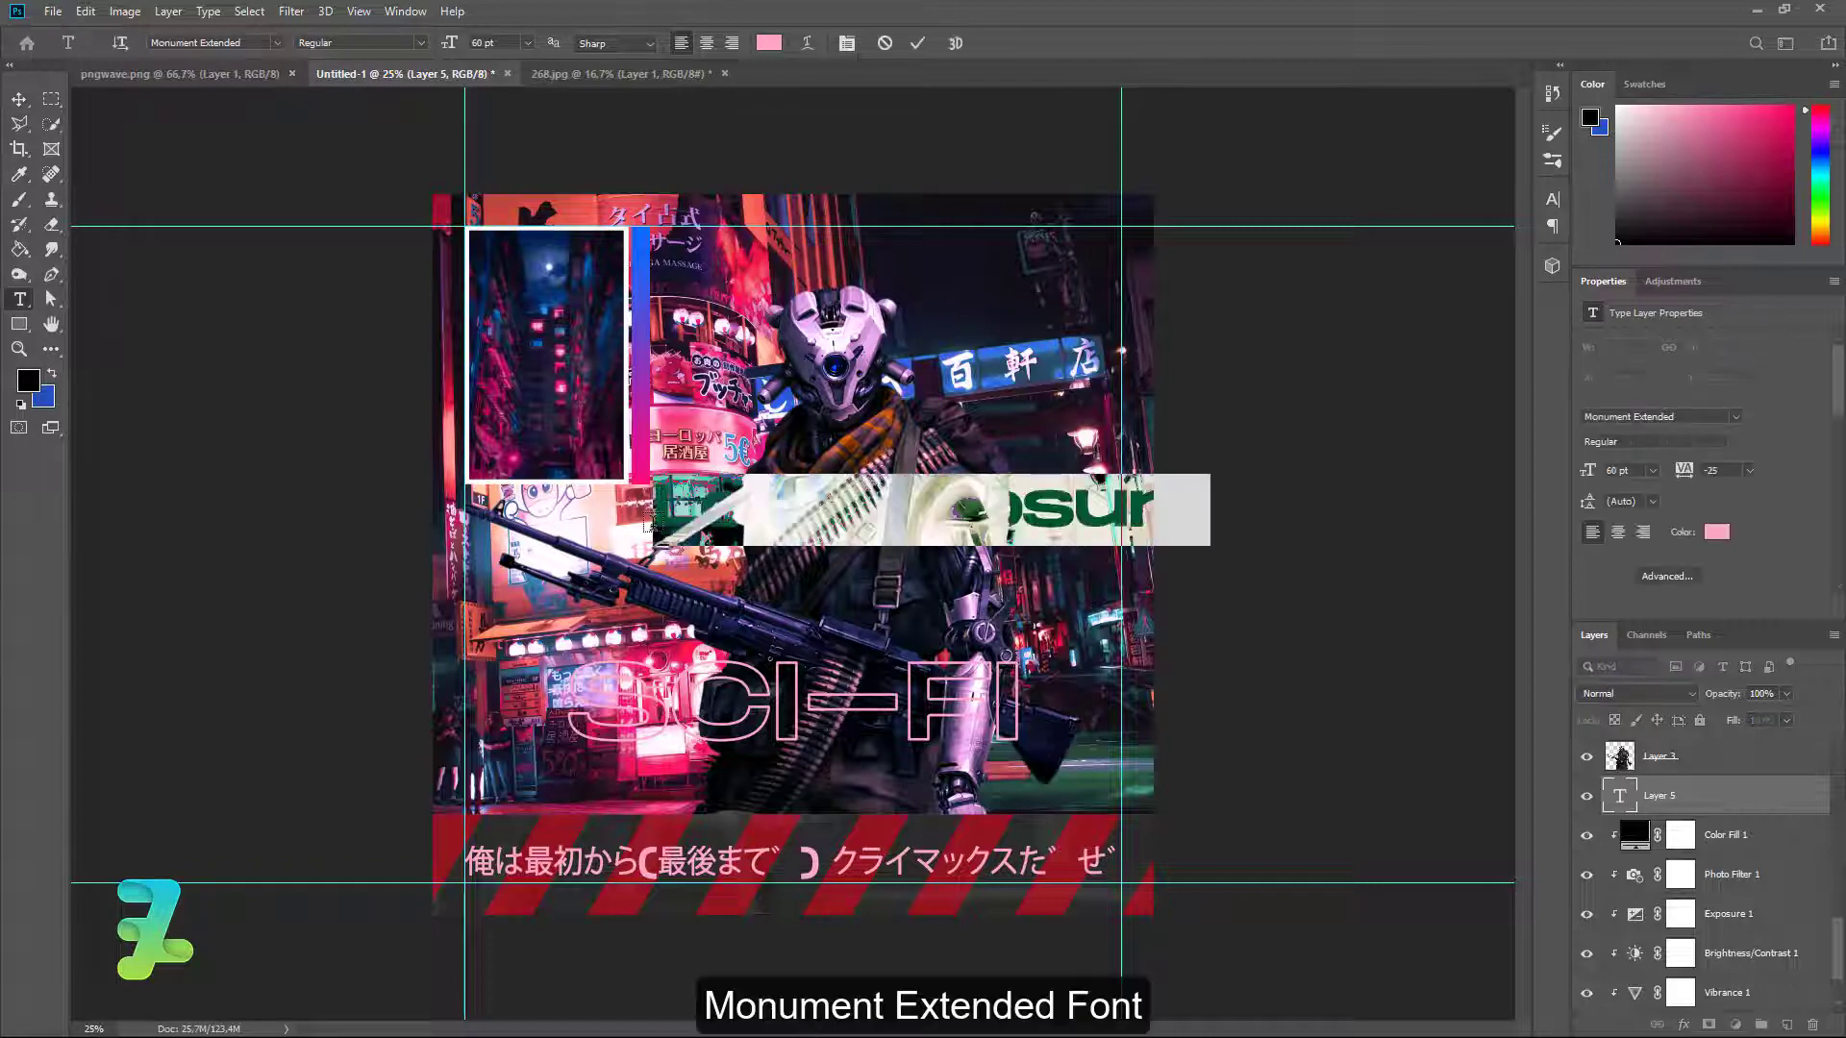
{"action": "key", "text": "ctrl+z"}
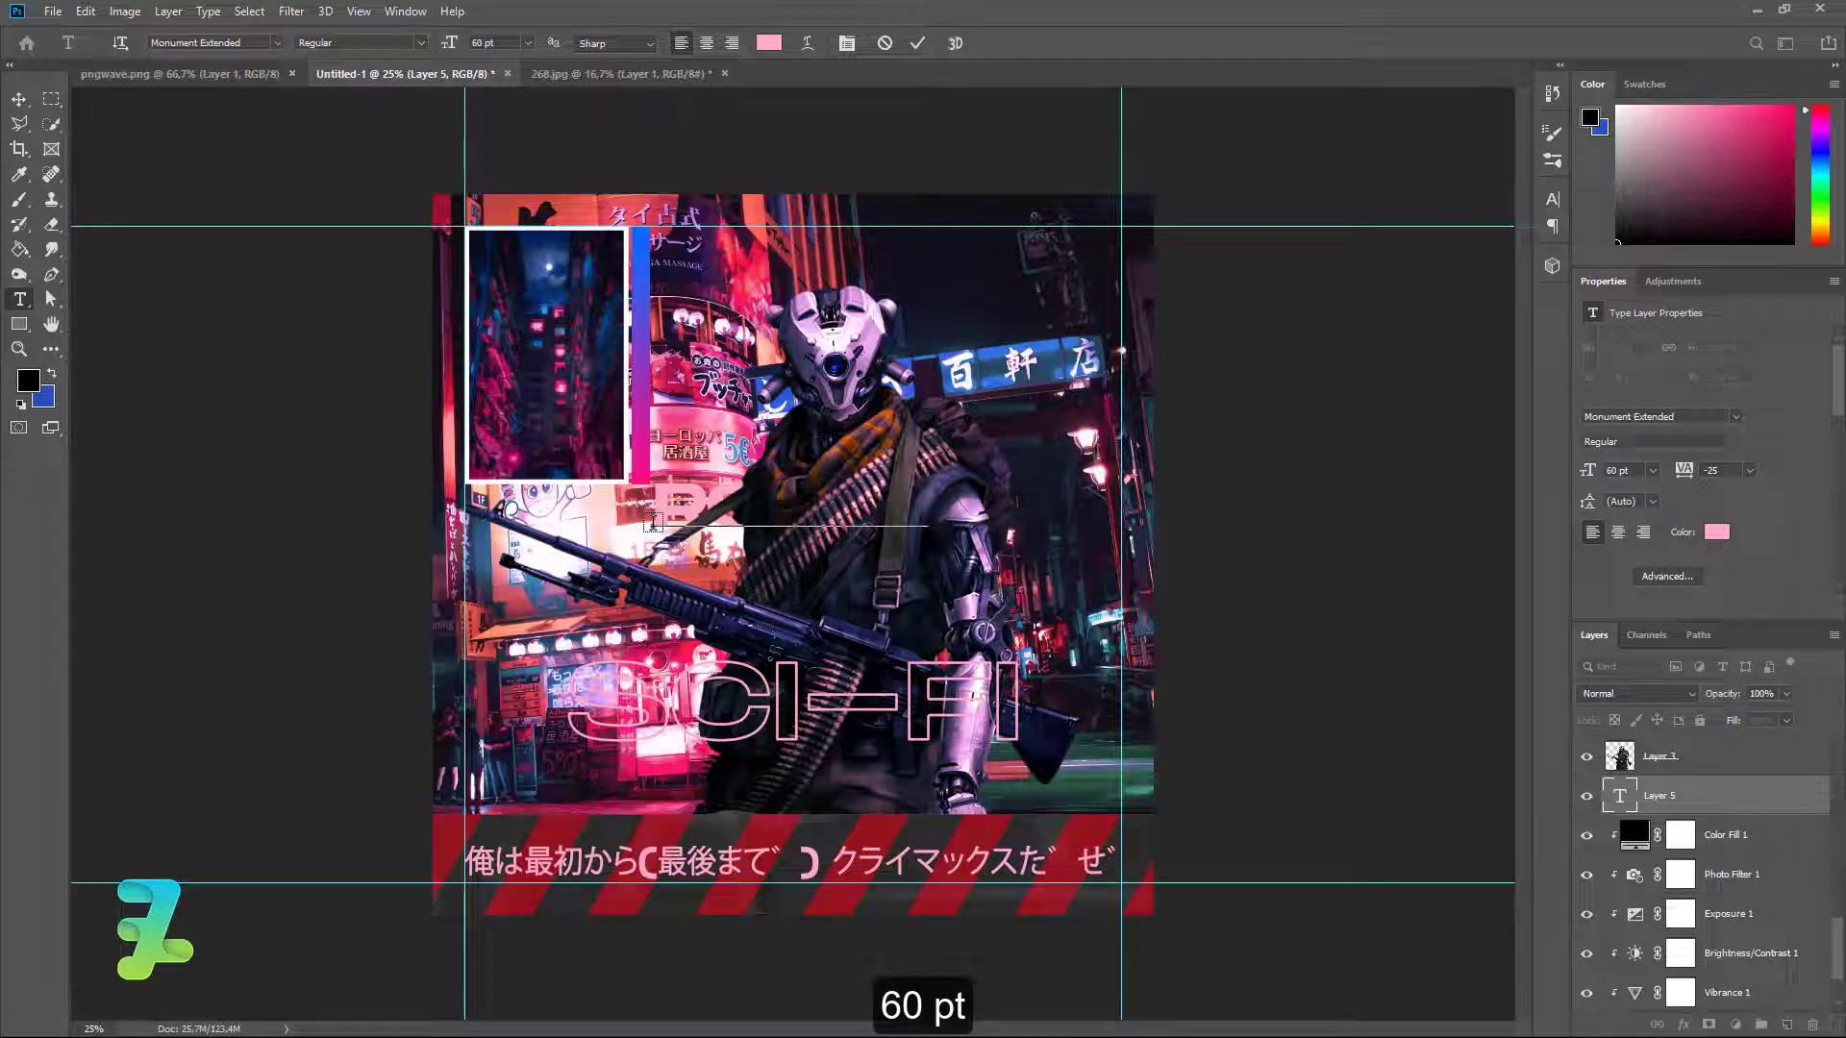
{"action": "left_click", "coordinate": [28, 381]}
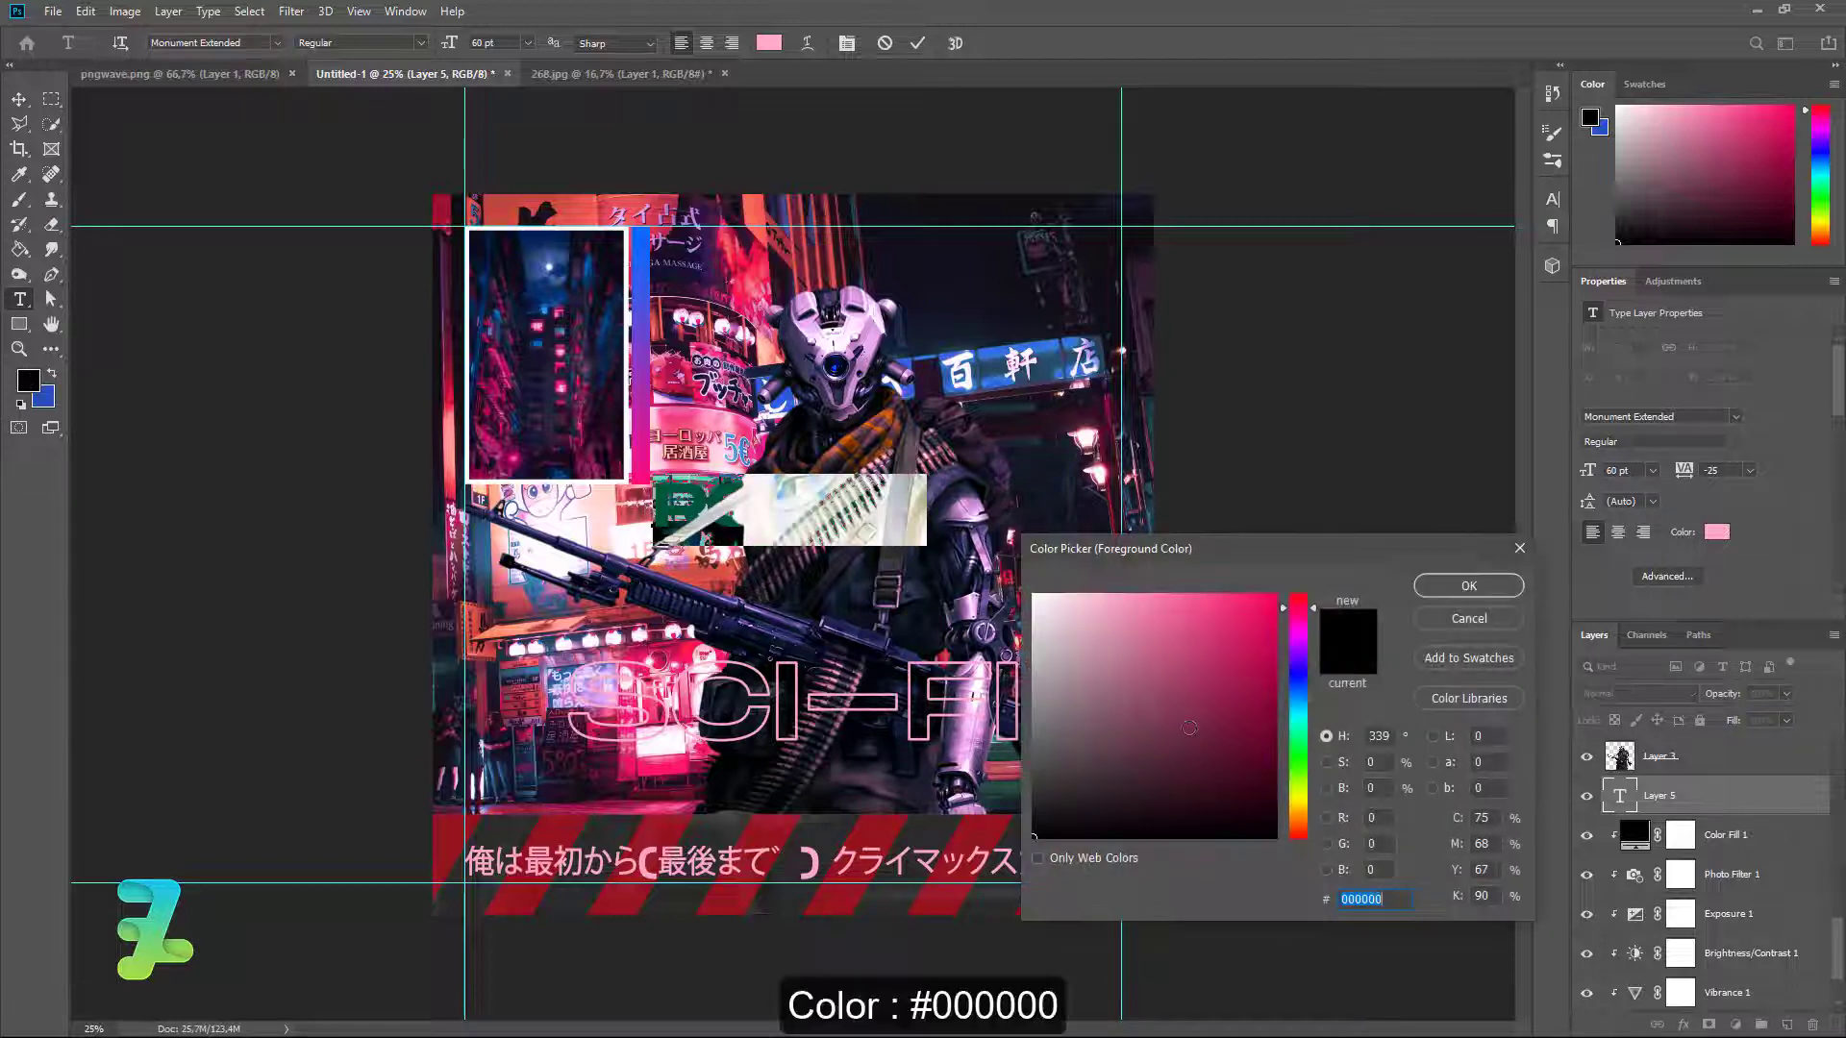
{"action": "left_click", "coordinate": [1444, 585]}
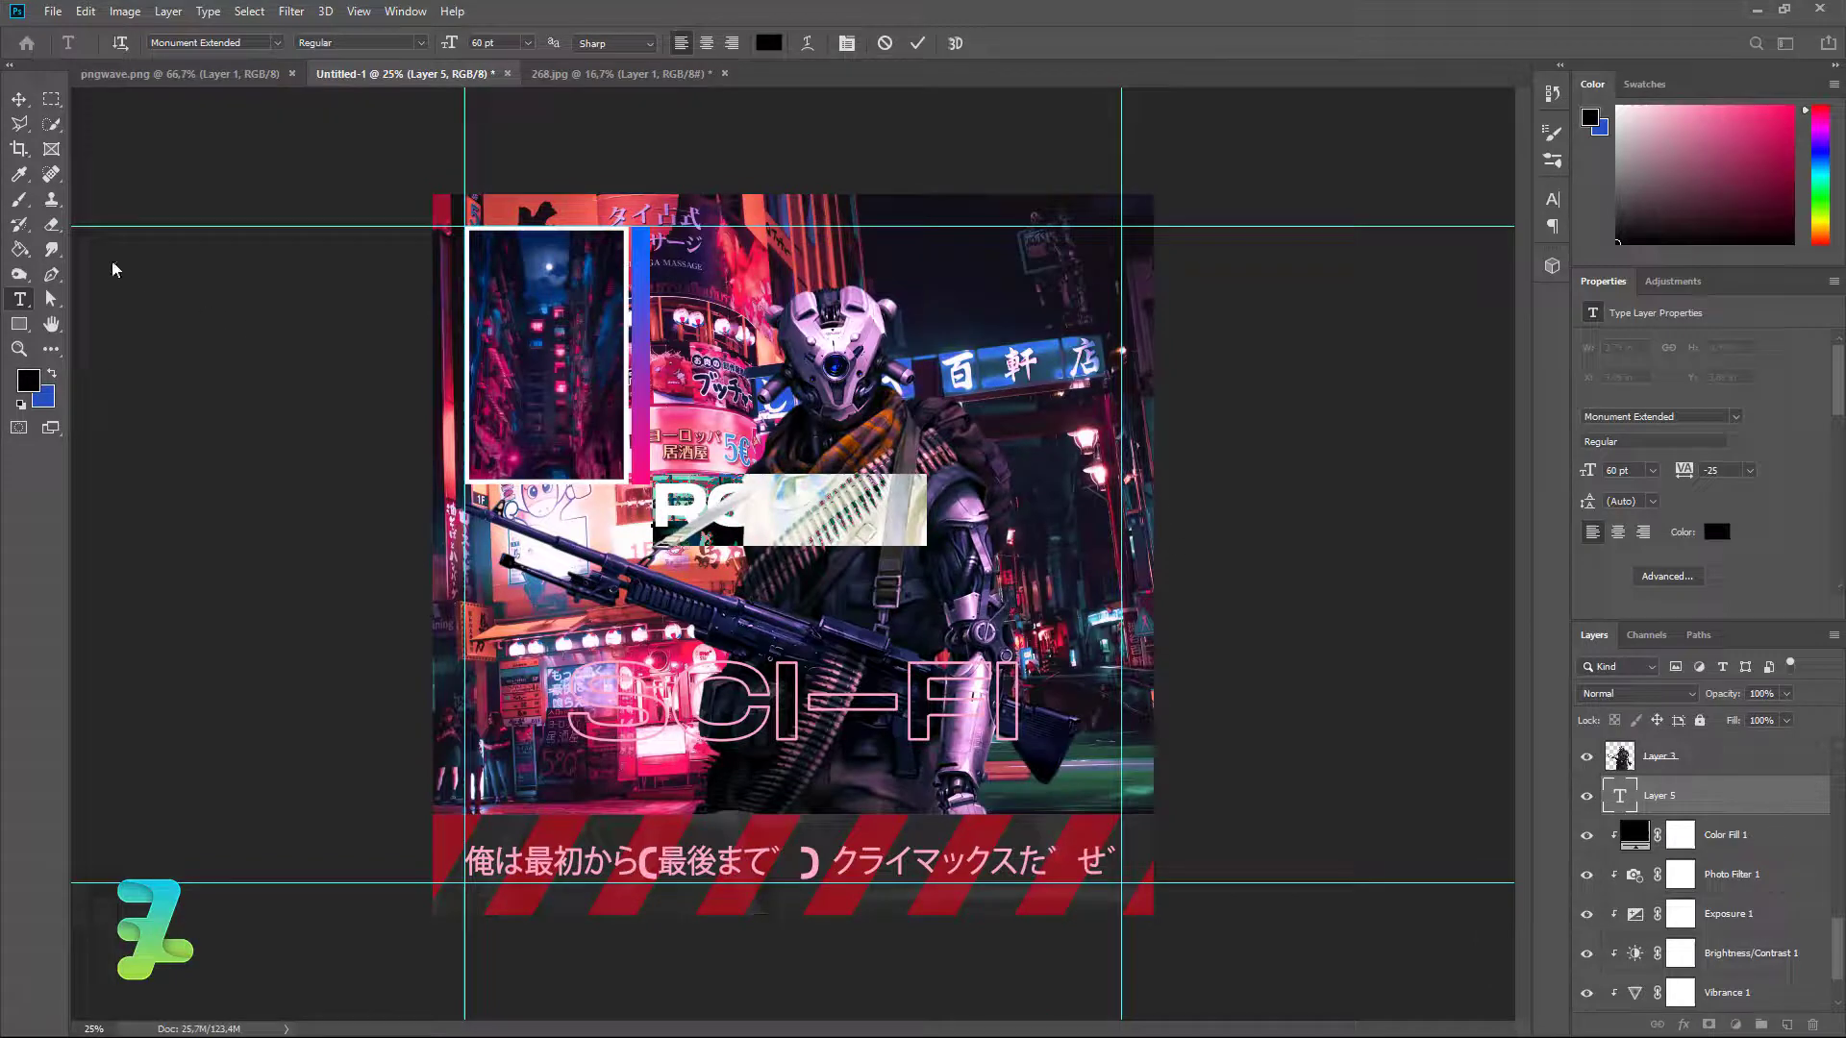
{"action": "key", "text": "ctrl+Return"}
{"action": "key", "text": "ctrl+t"}
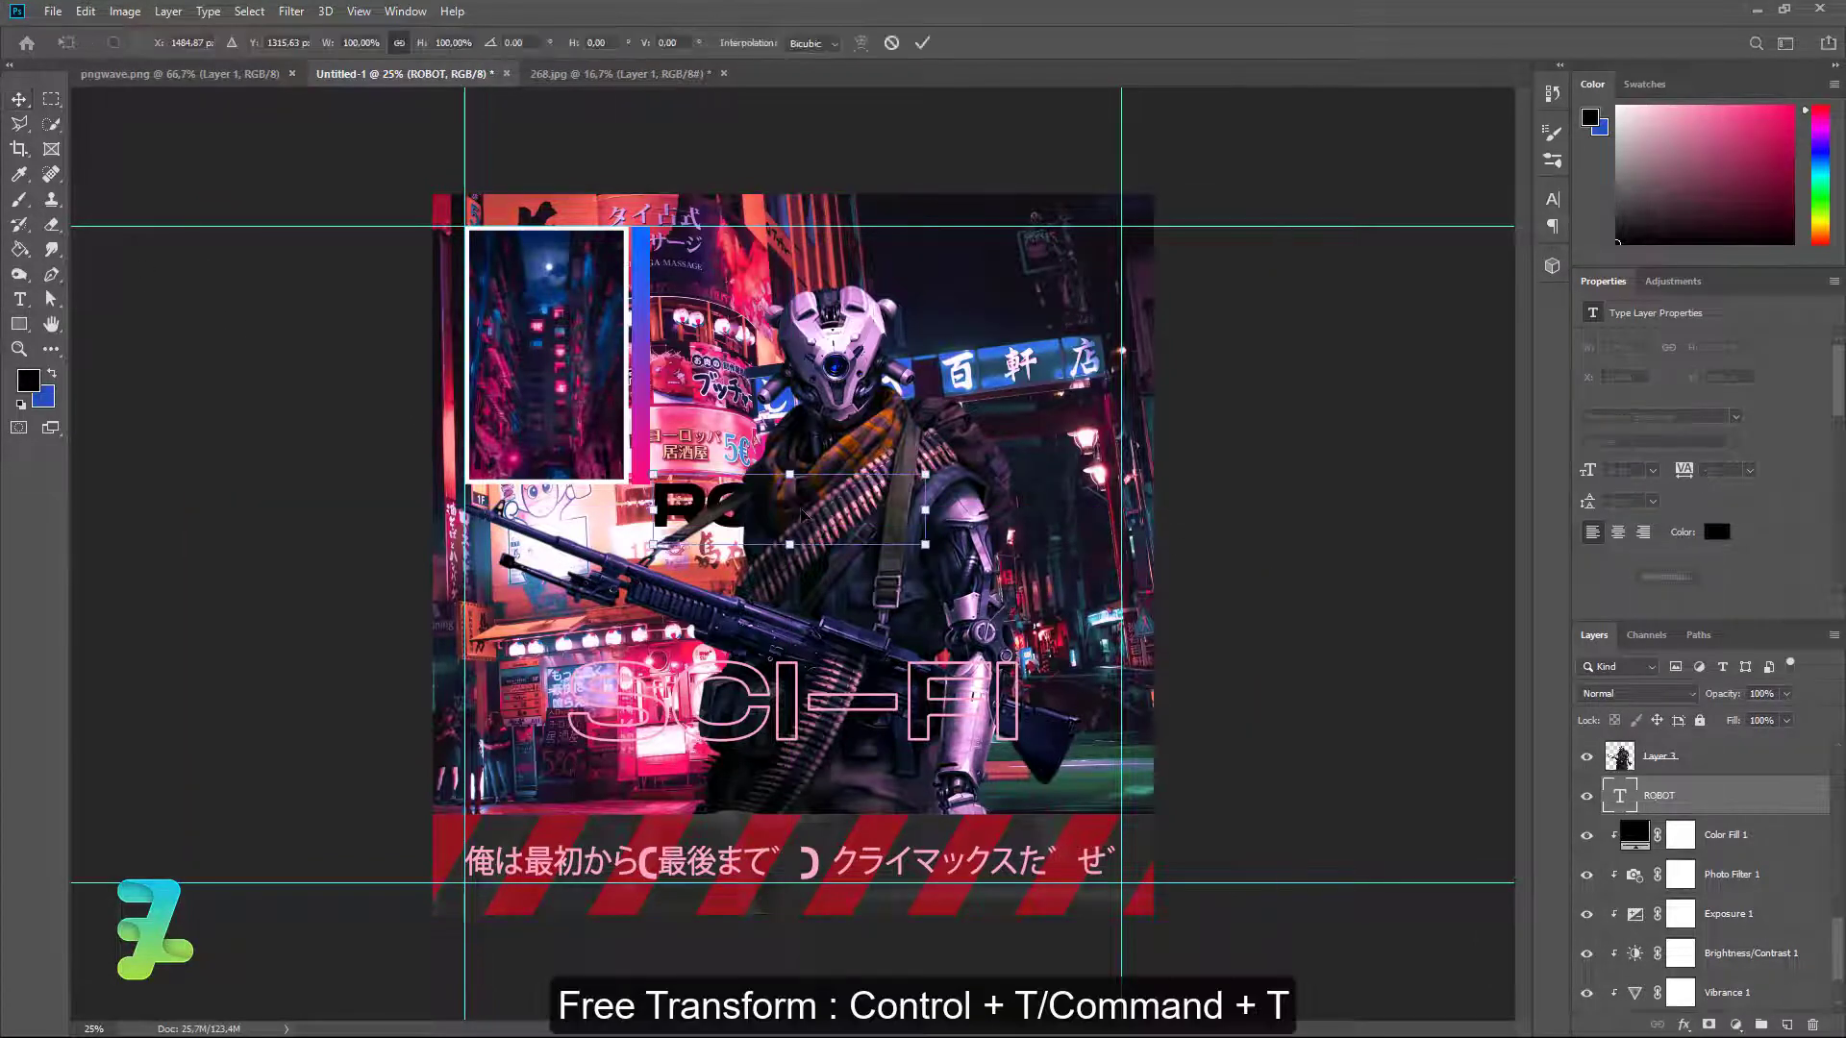
Scale ROBOT to about 160 pt, place it just above SCI-FI, and centre it horizontally.
{"action": "left_click_drag", "start_coordinate": [925, 474], "coordinate": [1151, 389]}
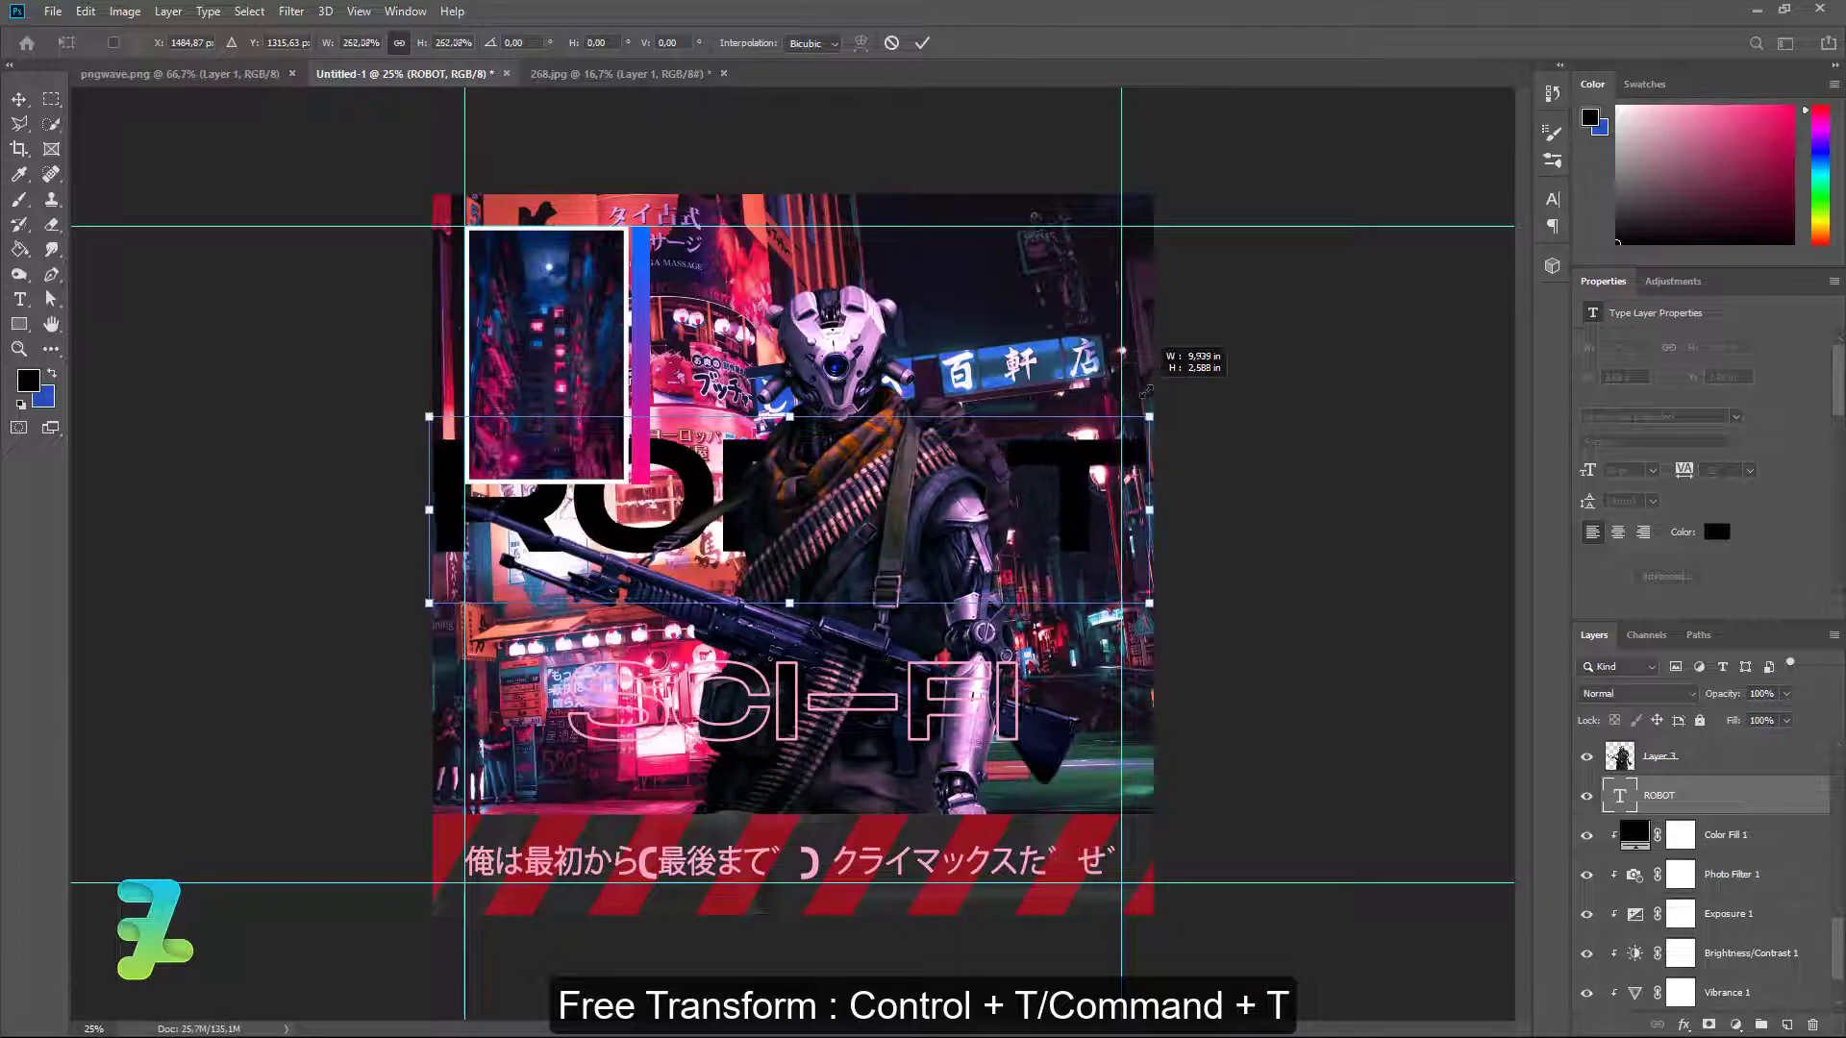
{"action": "left_click_drag", "start_coordinate": [1039, 497], "coordinate": [1051, 632]}
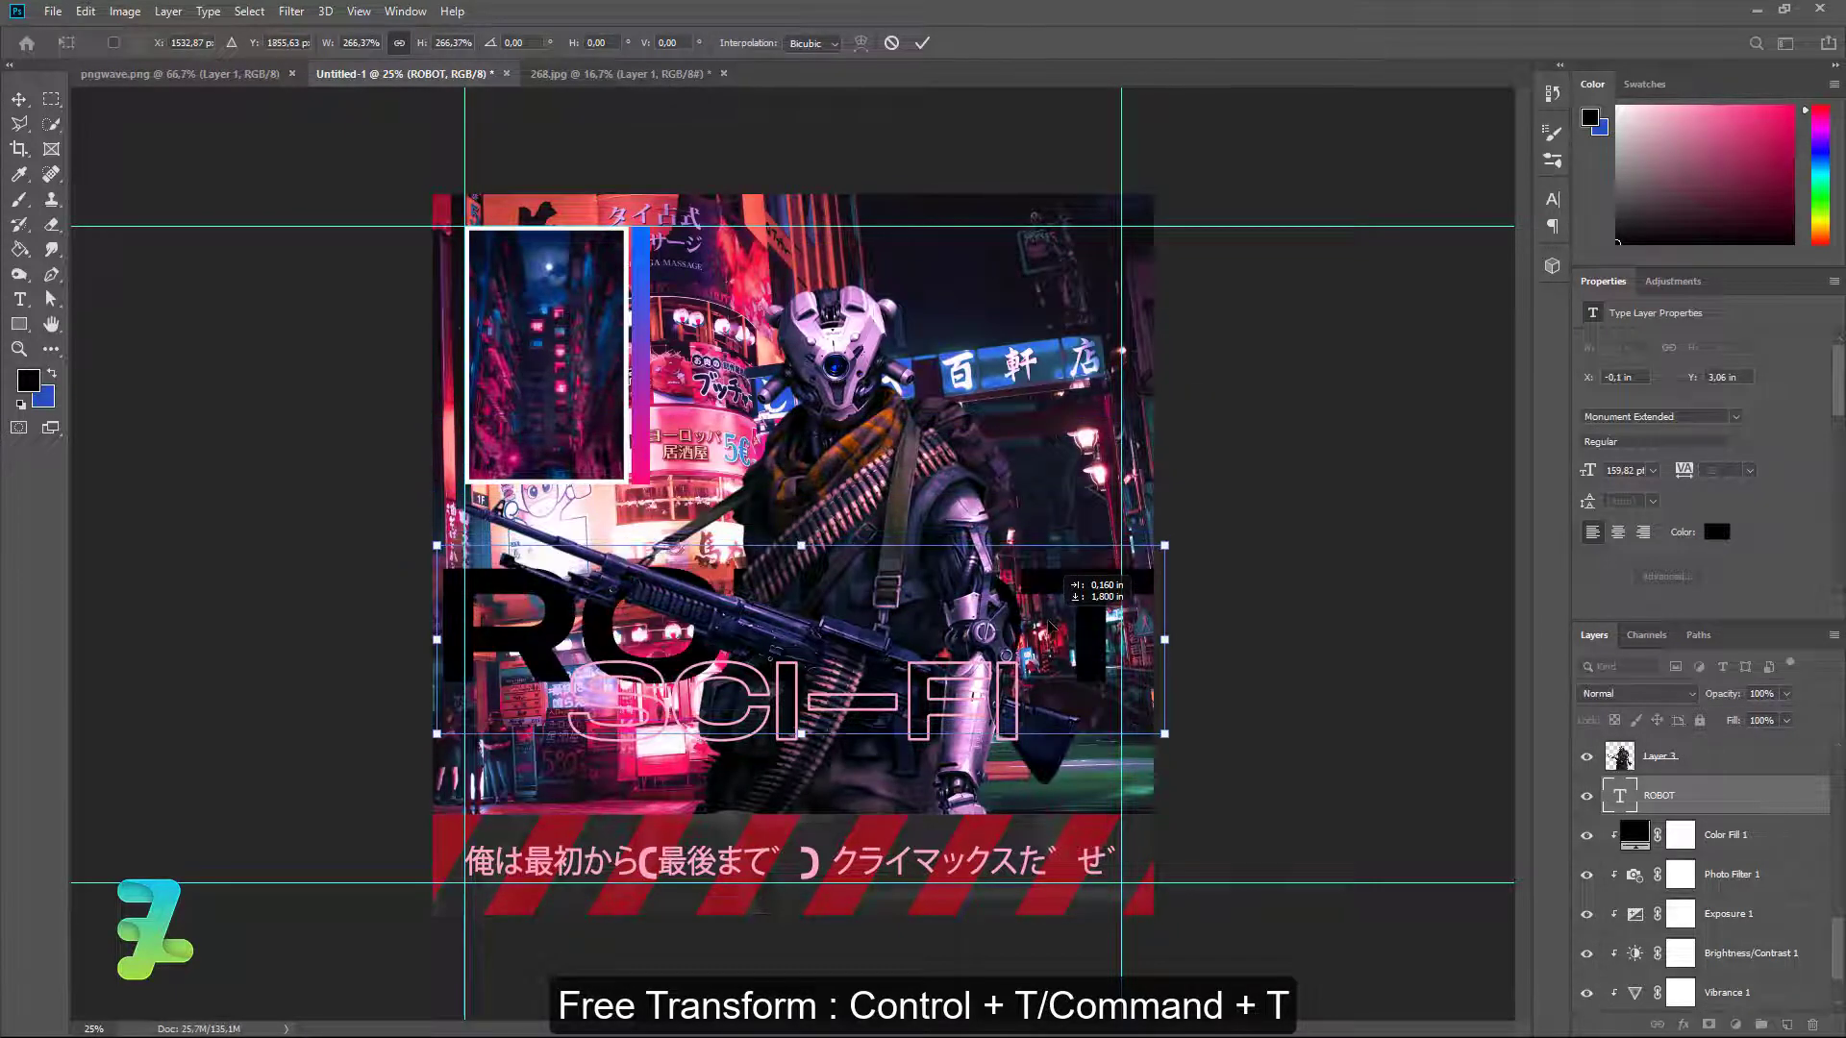
{"action": "key", "text": "Return"}
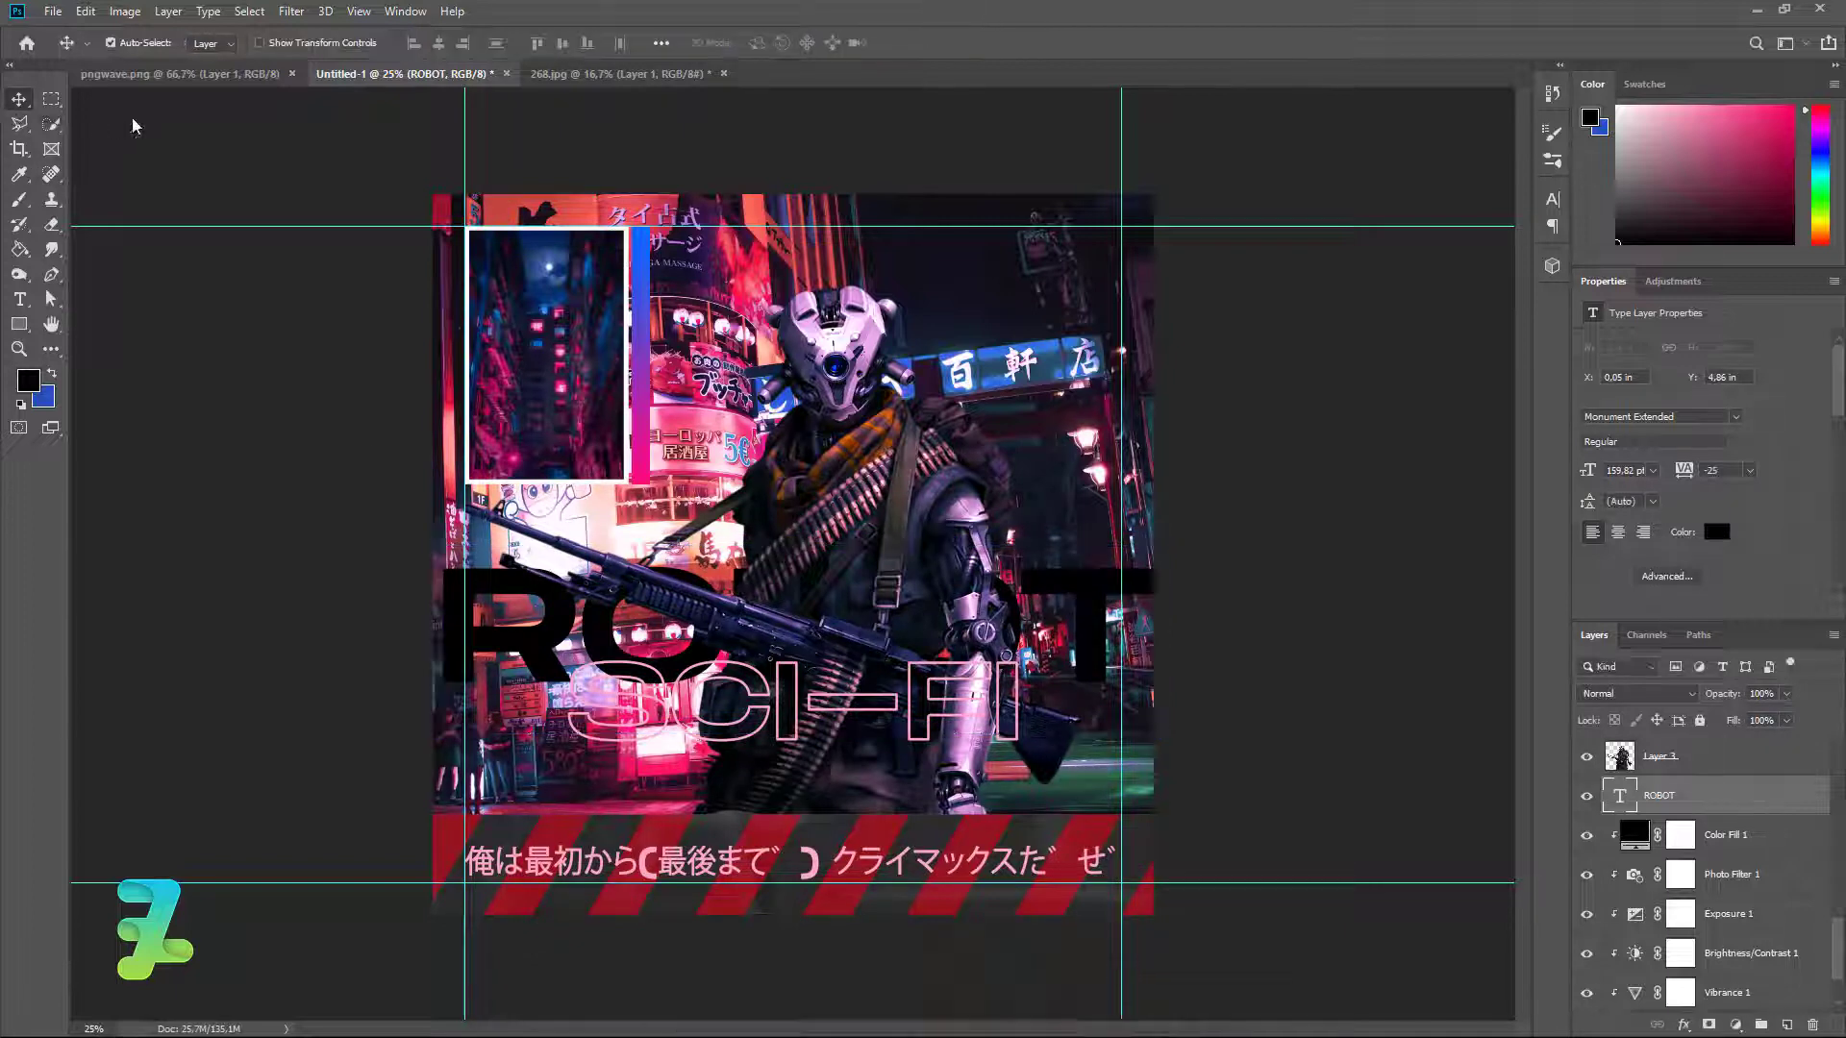
{"action": "key", "text": "ctrl+a"}
{"action": "left_click", "coordinate": [439, 42]}
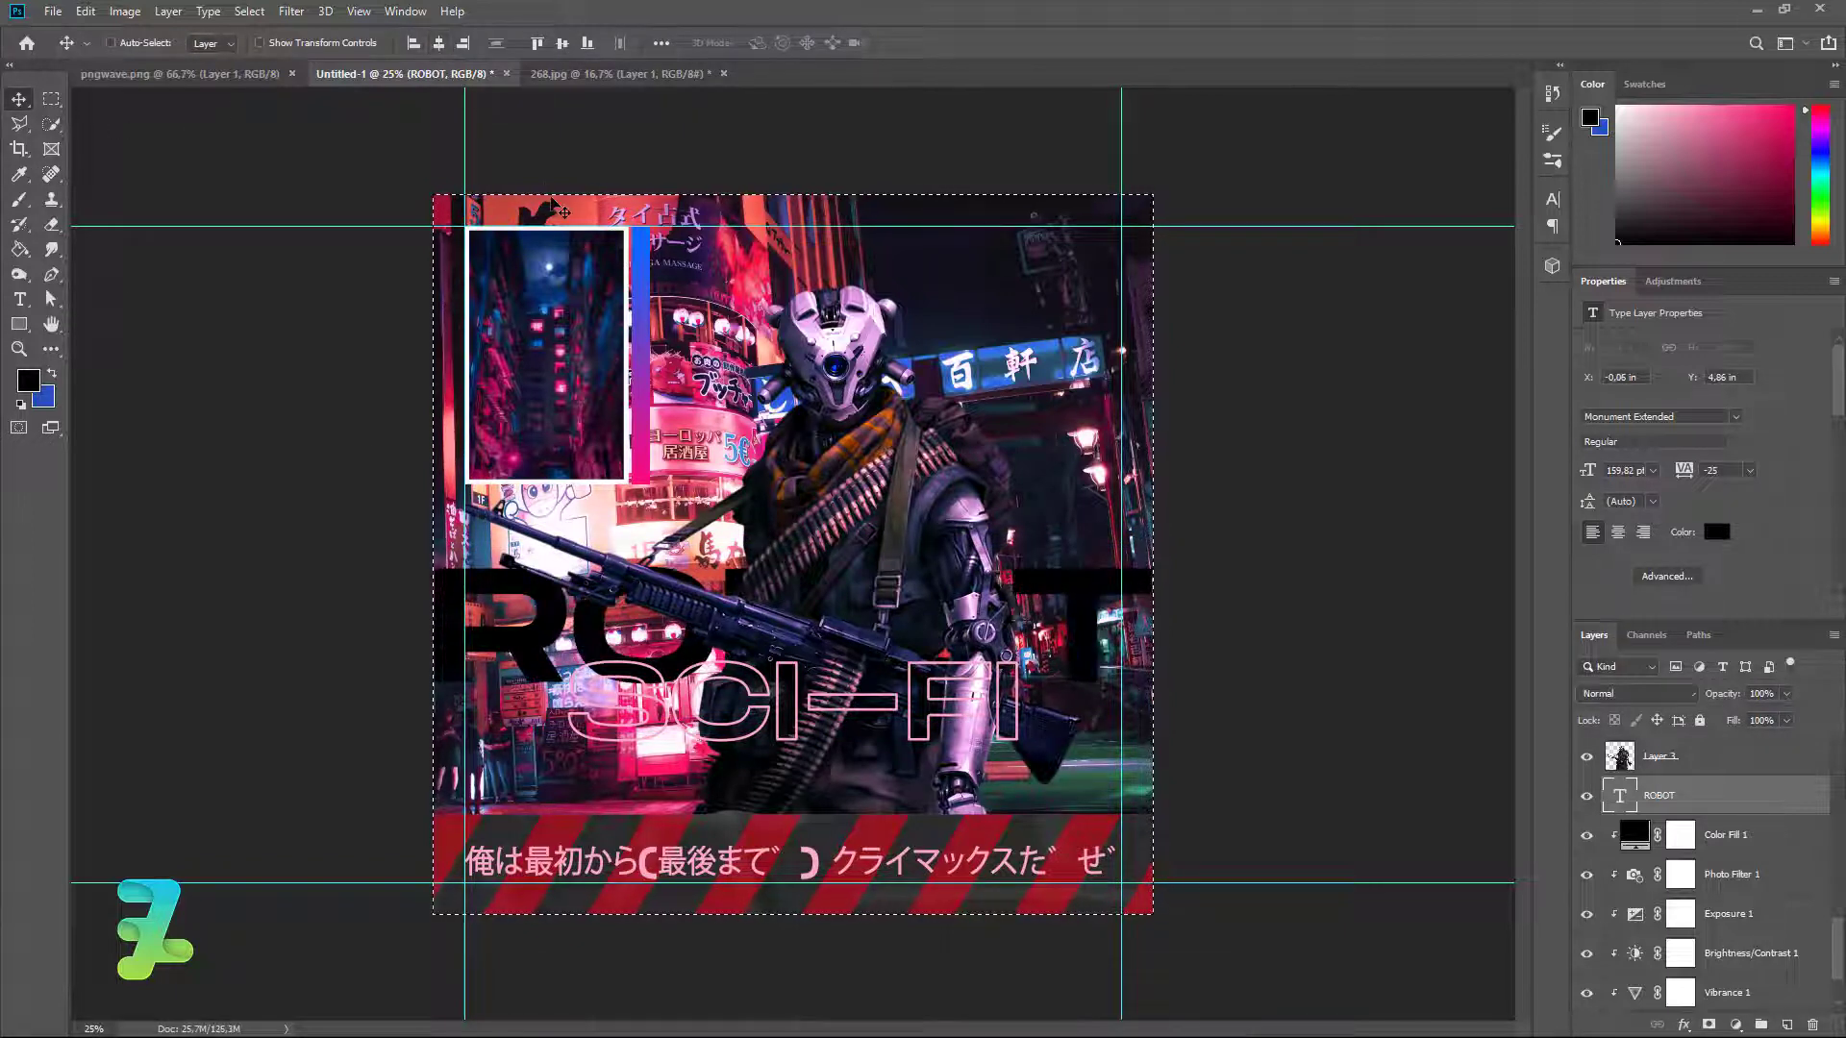
{"action": "key", "text": "ctrl+d"}
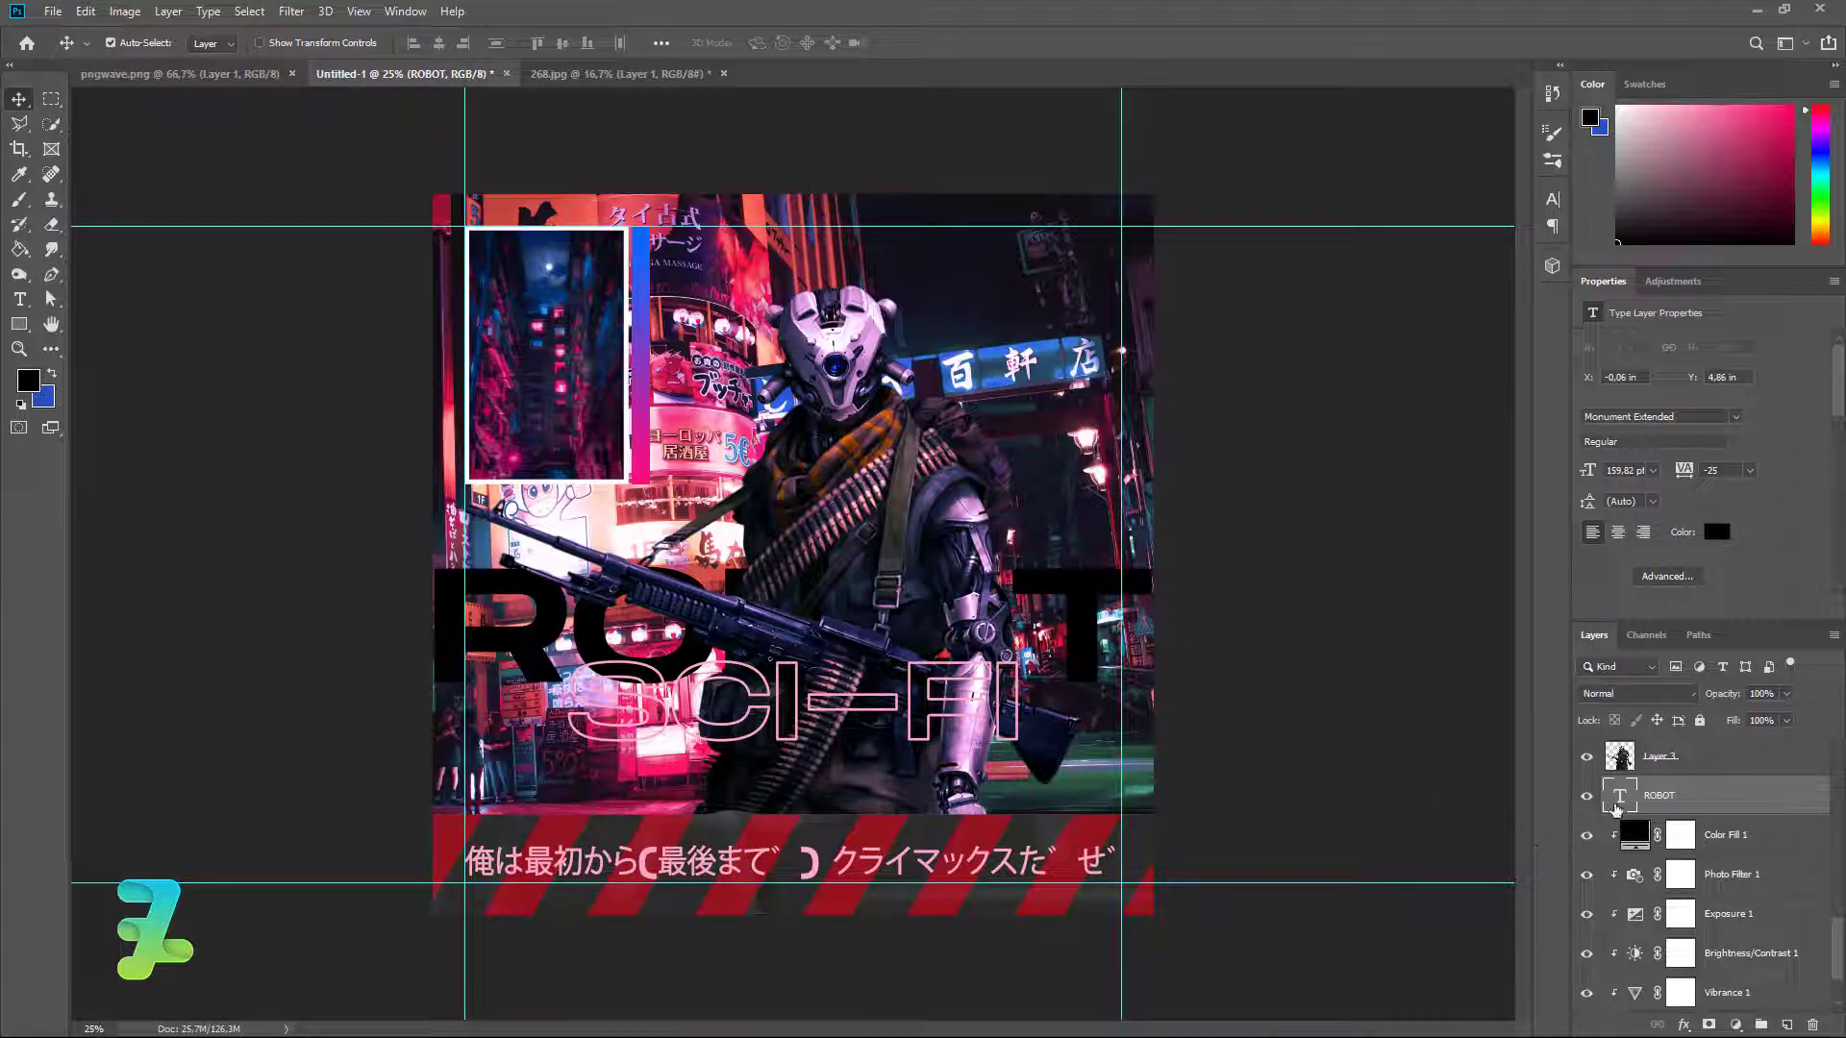
Move the ROBOT layer above the soldier and load the soldier's outline as a selection.
{"action": "scroll", "coordinate": [1733, 803], "scroll_direction": "up", "scroll_amount": 2}
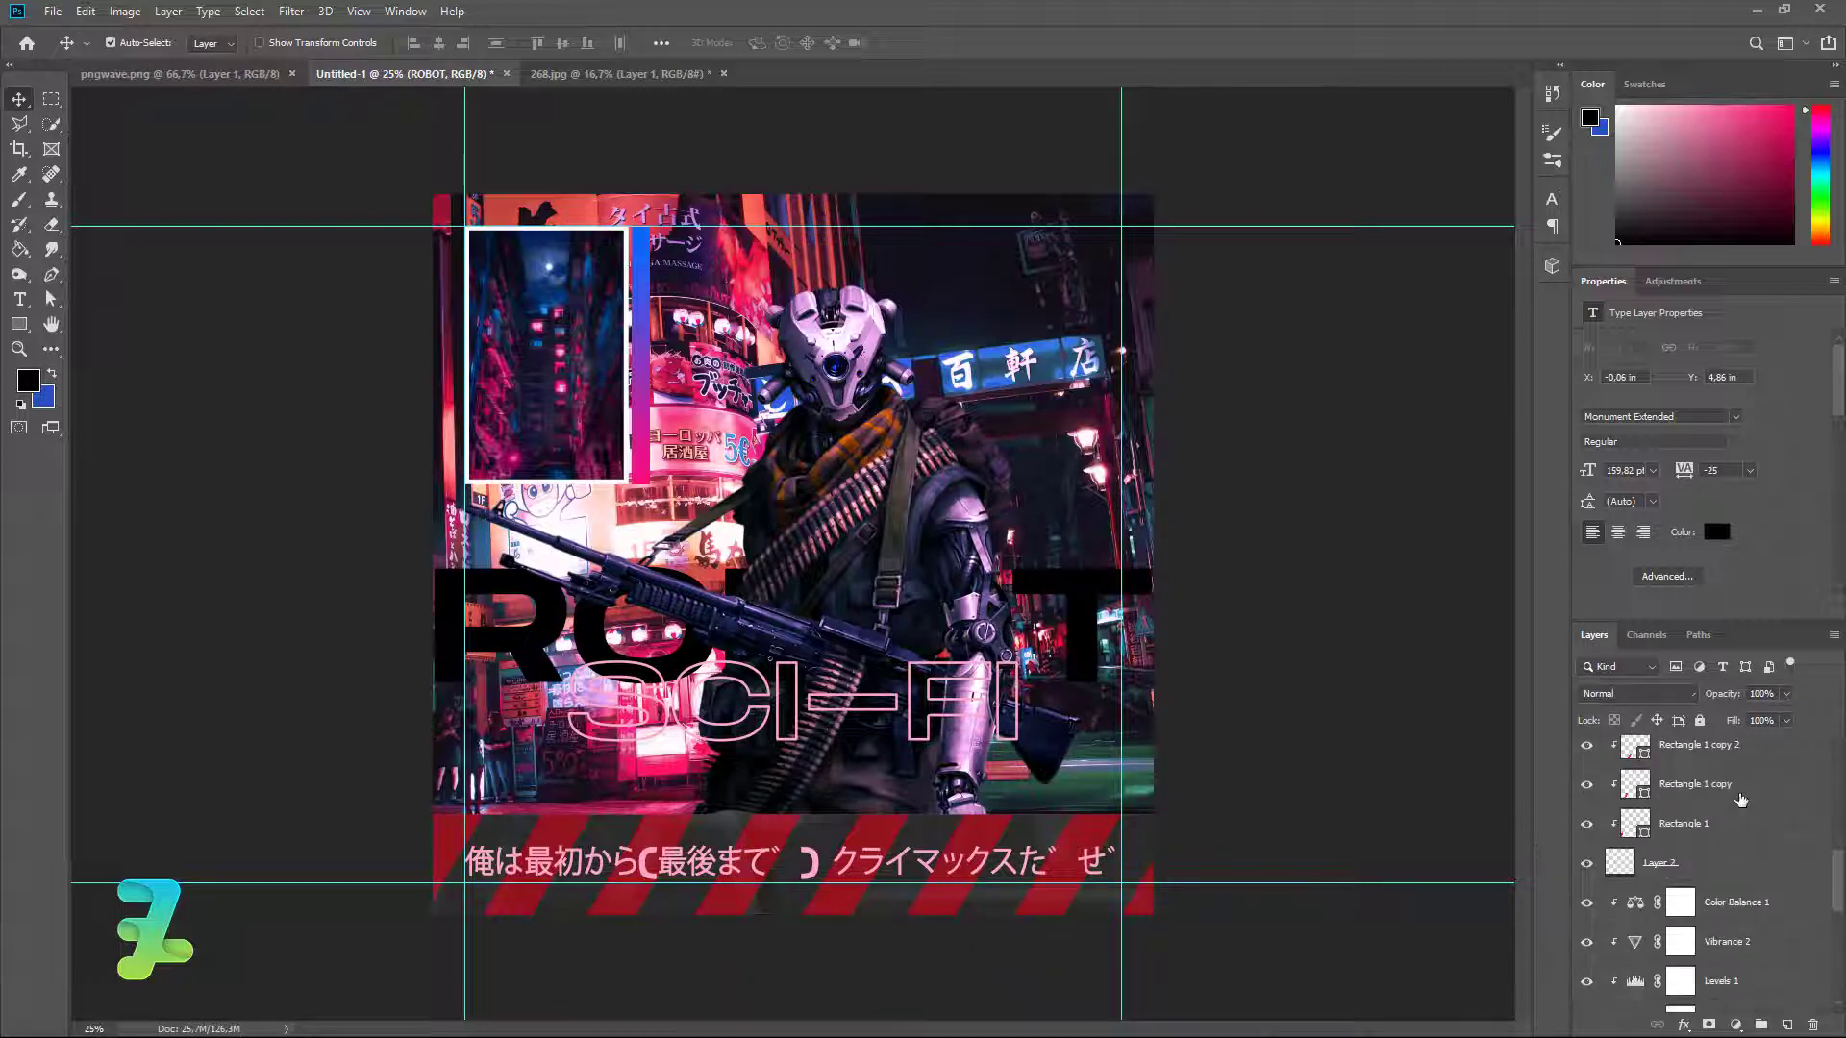
{"action": "scroll", "coordinate": [1727, 836], "scroll_direction": "up", "scroll_amount": 2}
{"action": "left_click_drag", "start_coordinate": [1641, 946], "coordinate": [1661, 775]}
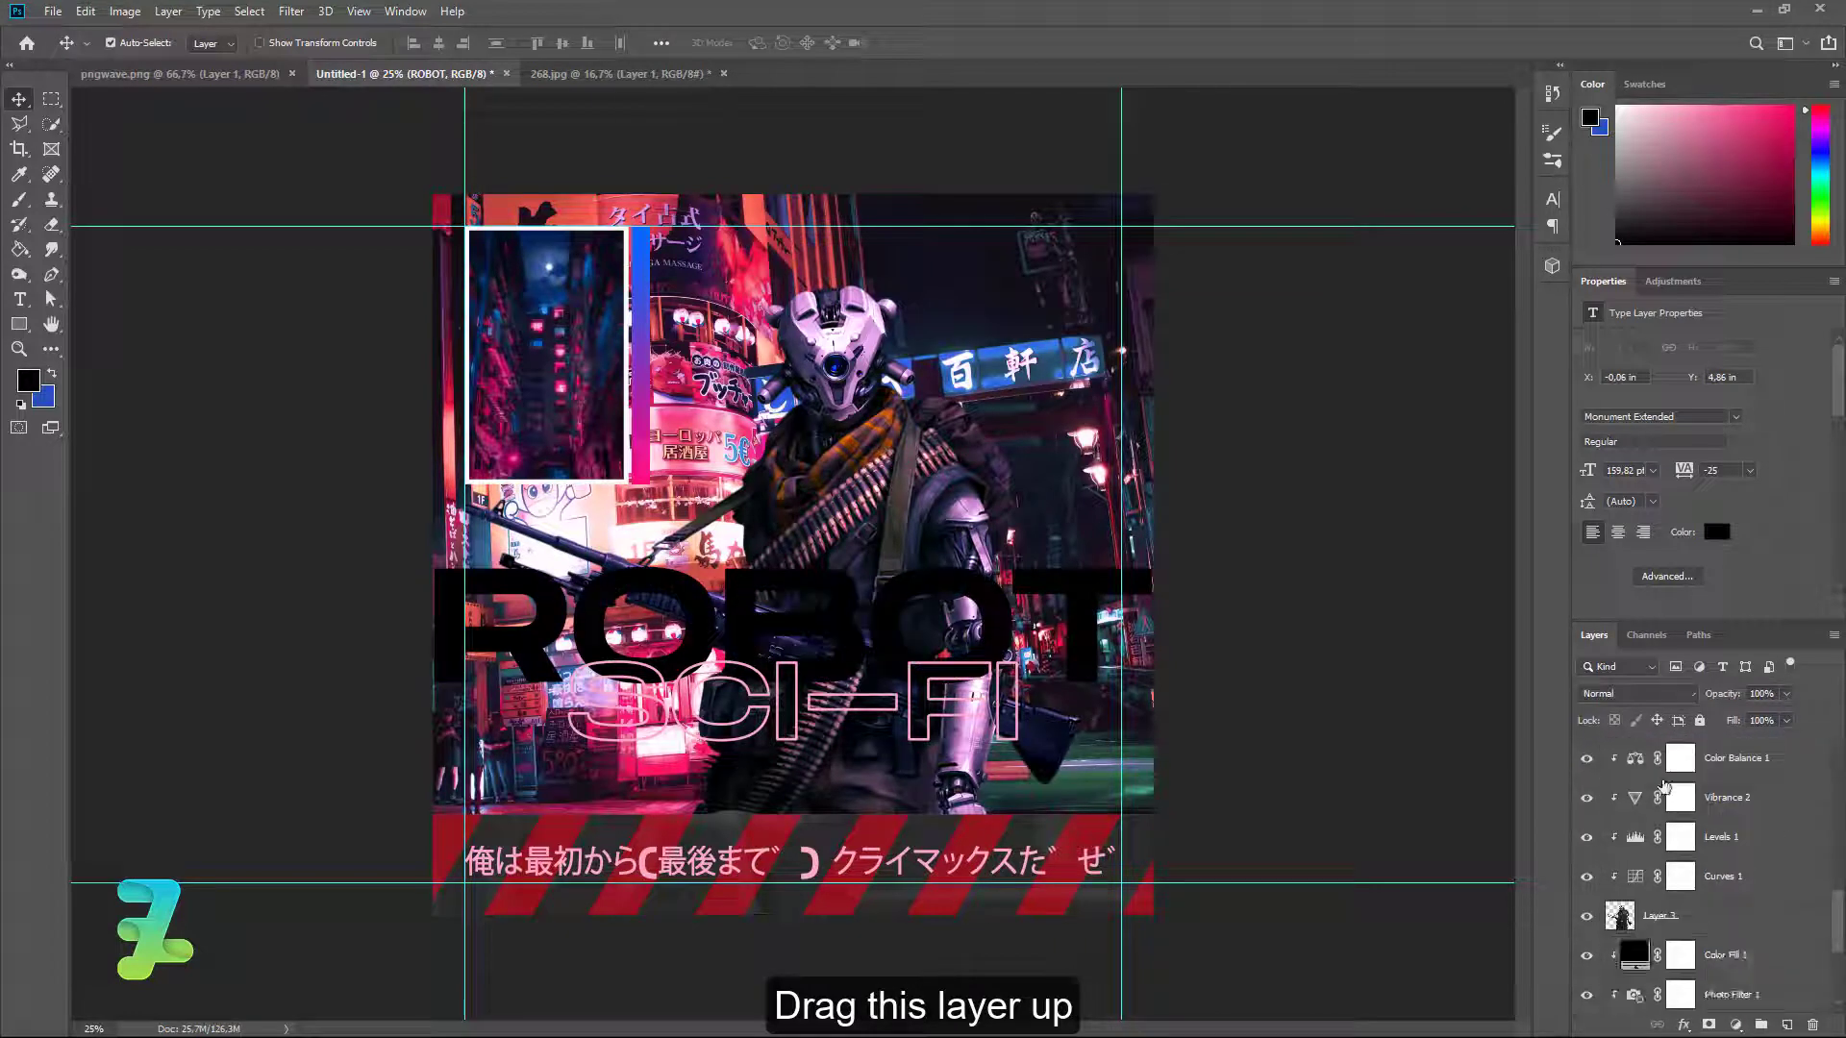
{"action": "scroll", "coordinate": [1650, 855], "scroll_direction": "down", "scroll_amount": 2}
{"action": "key", "text": "ctrl"}
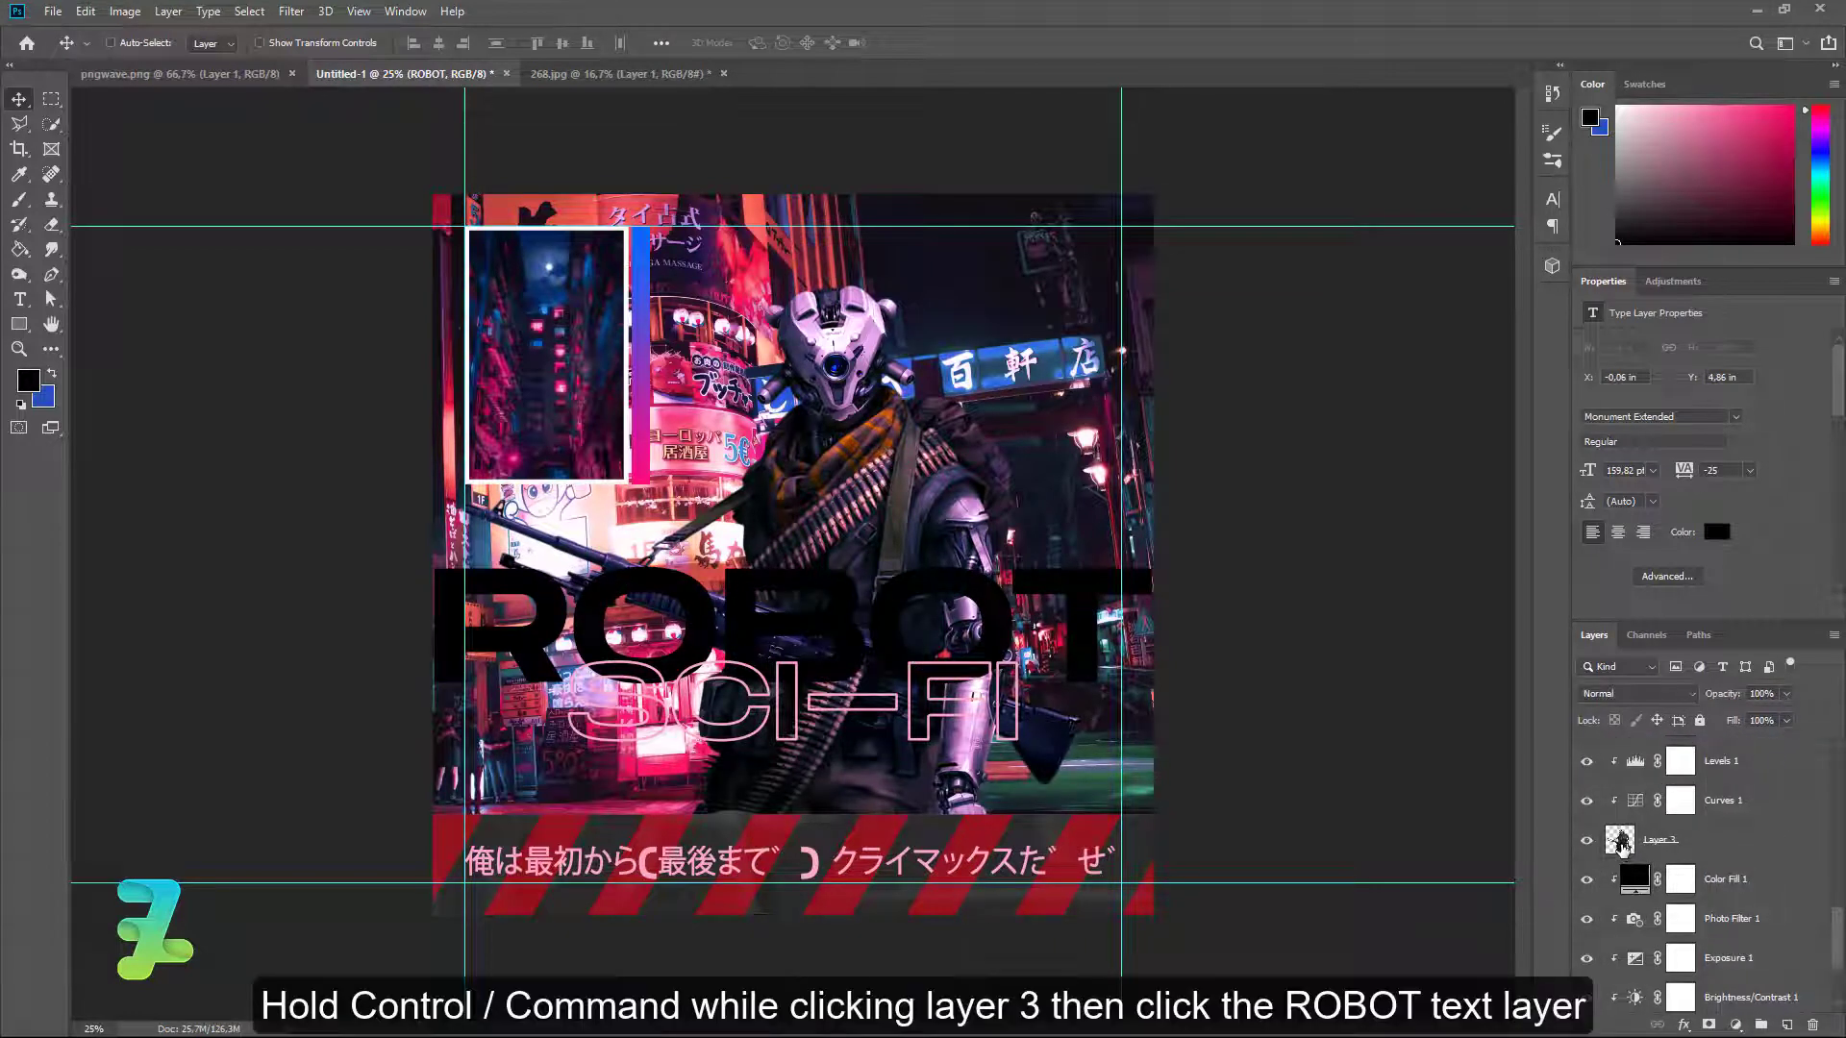
{"action": "left_click", "coordinate": [1623, 842], "text": "ctrl"}
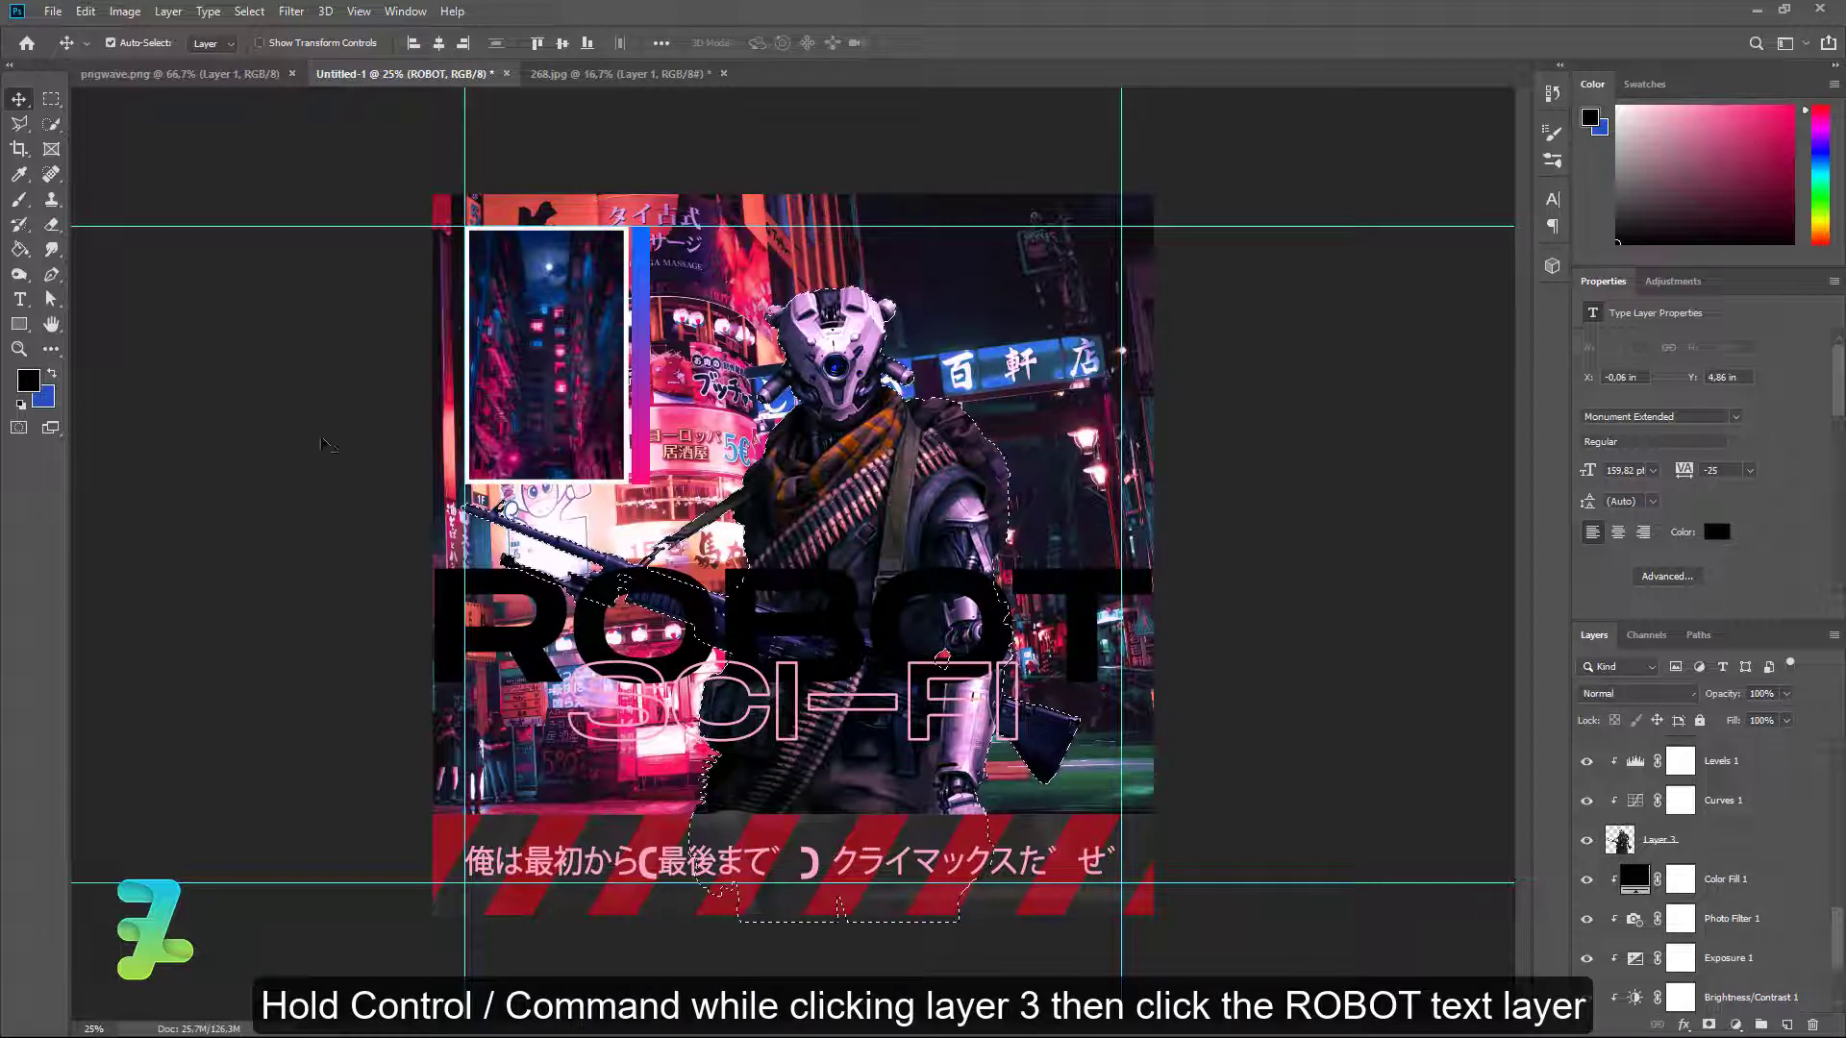
Add an inverted soldier mask to ROBOT and paint the letter O back over his arm.
{"action": "left_click", "coordinate": [19, 199]}
{"action": "scroll", "coordinate": [1707, 975], "scroll_direction": "up", "scroll_amount": 2}
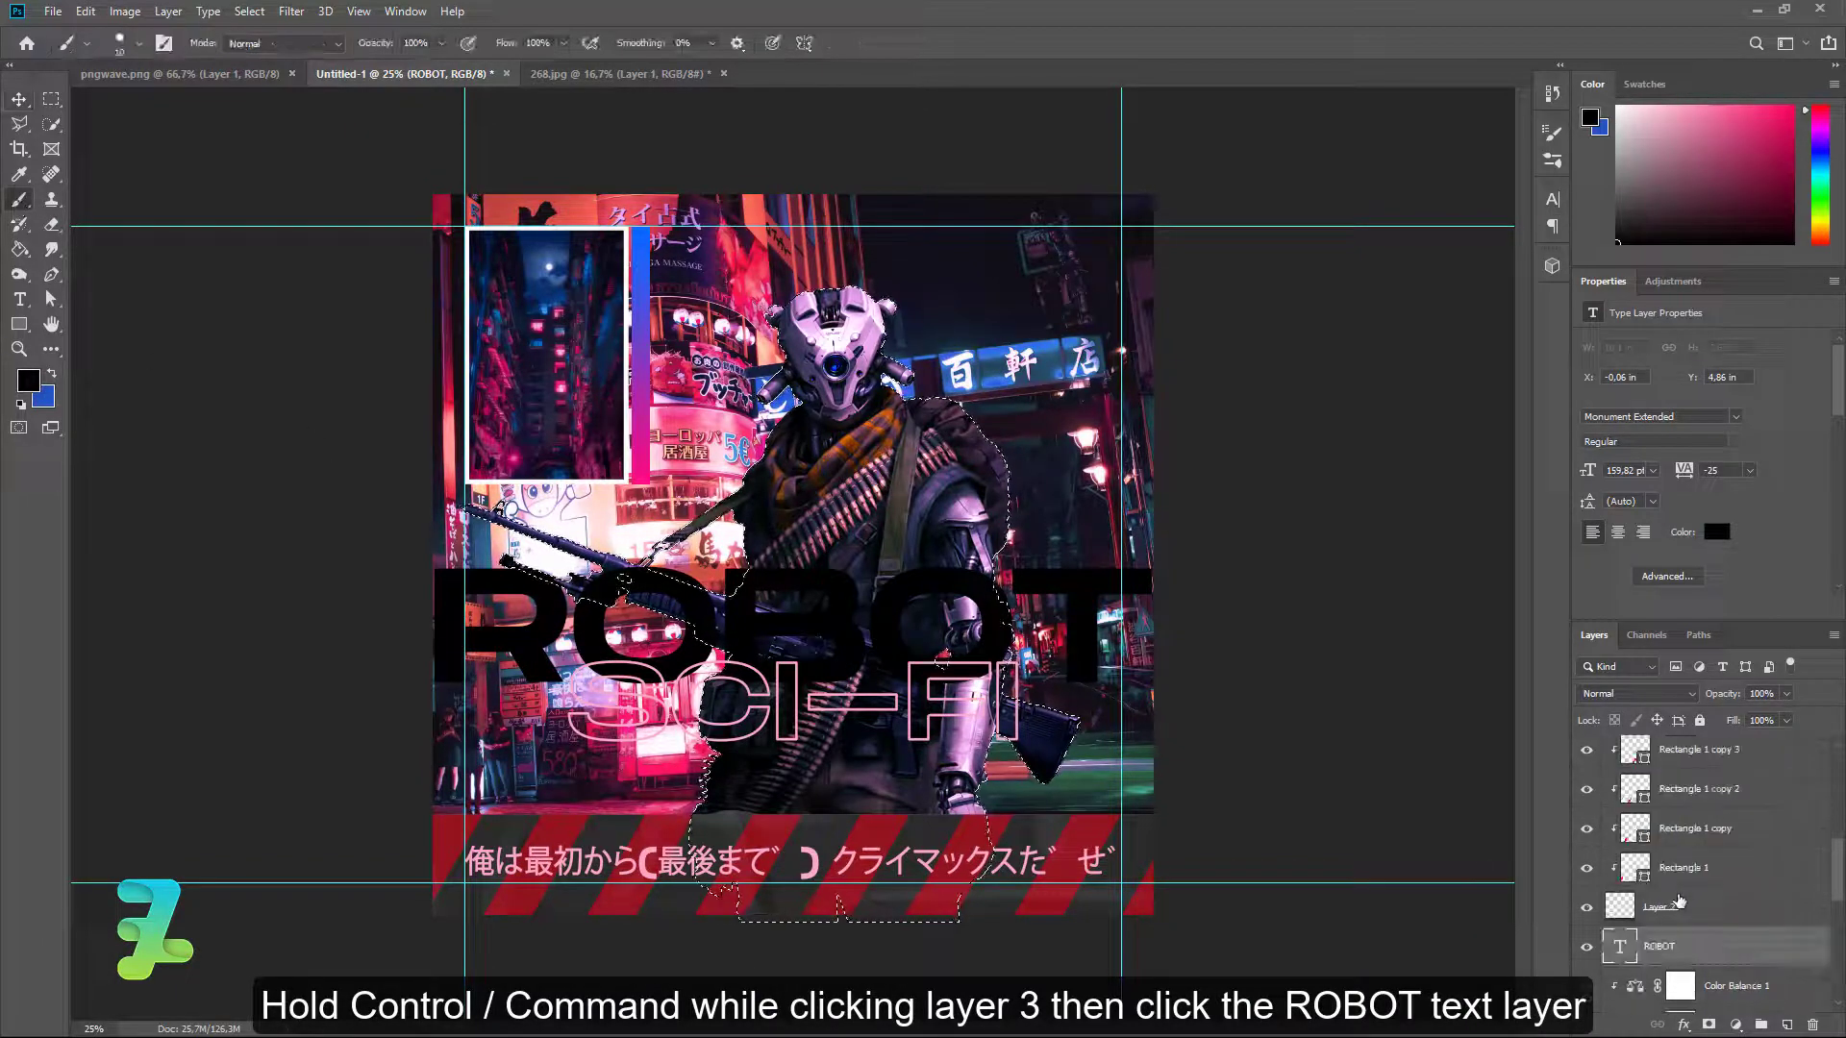
{"action": "left_click", "coordinate": [1708, 1025]}
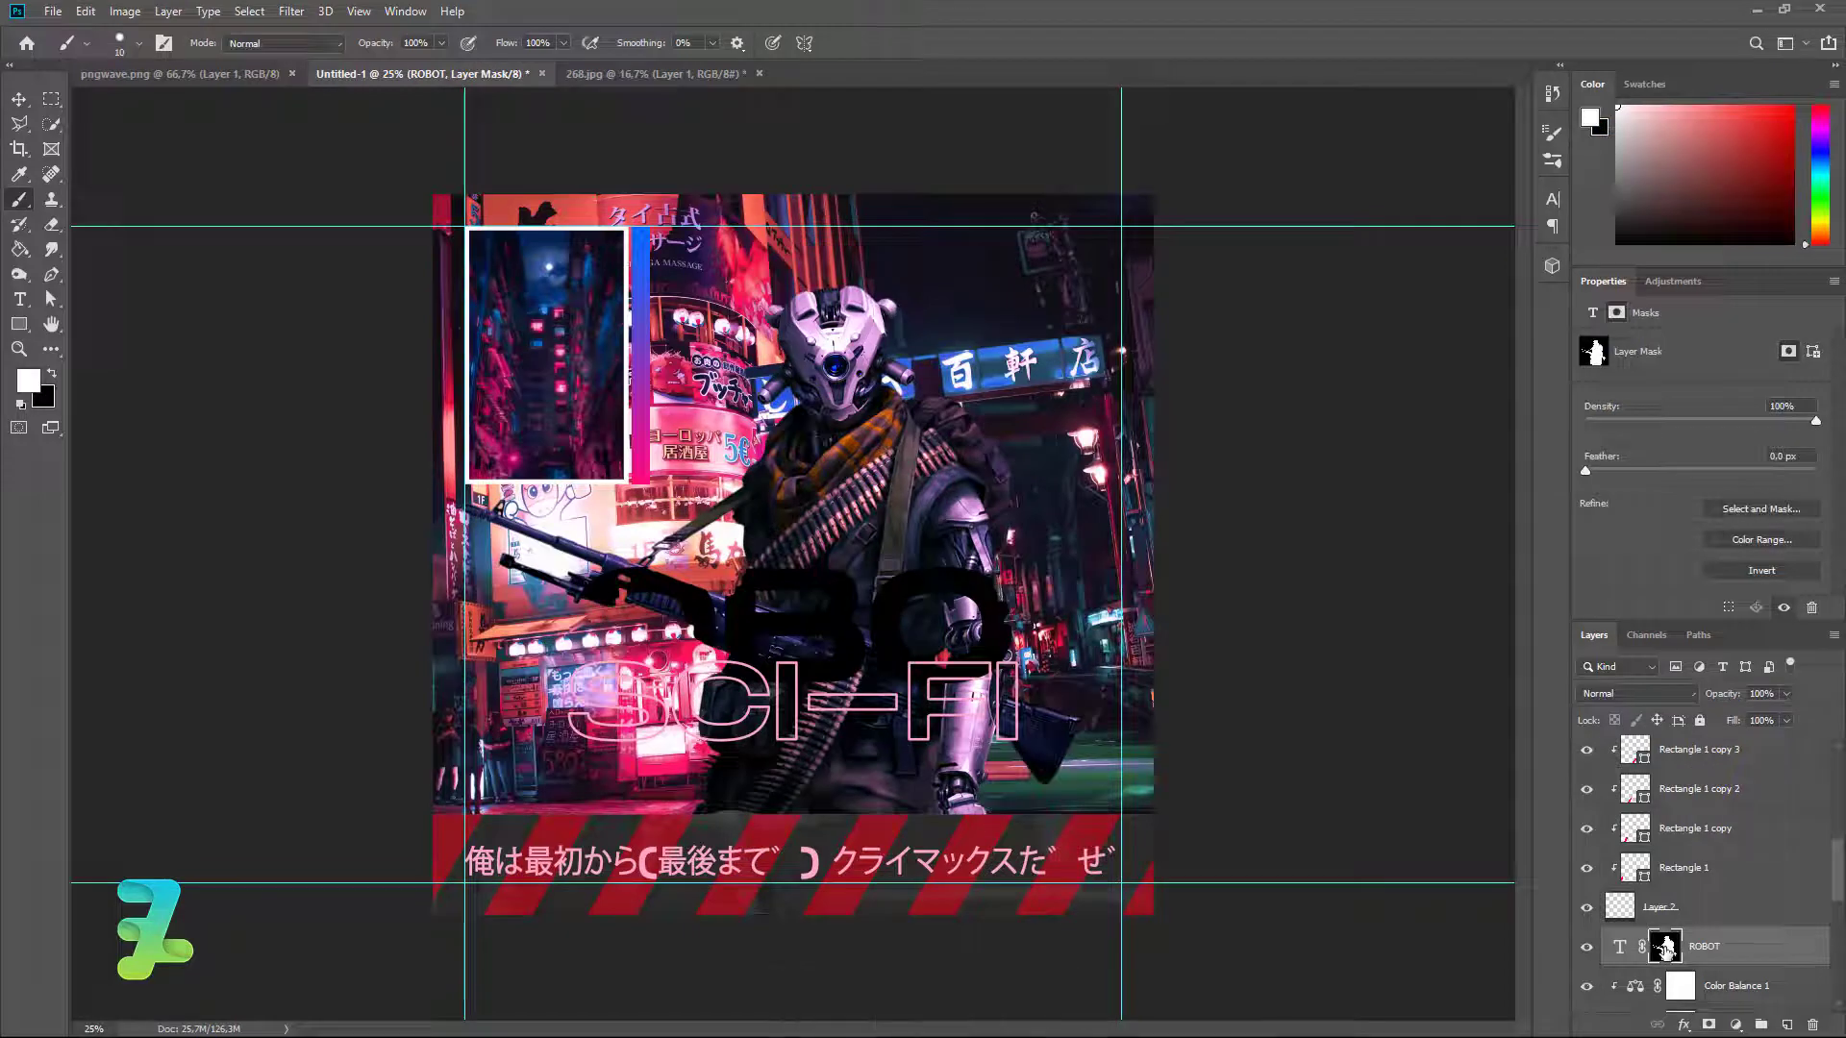
{"action": "key", "text": "ctrl+i"}
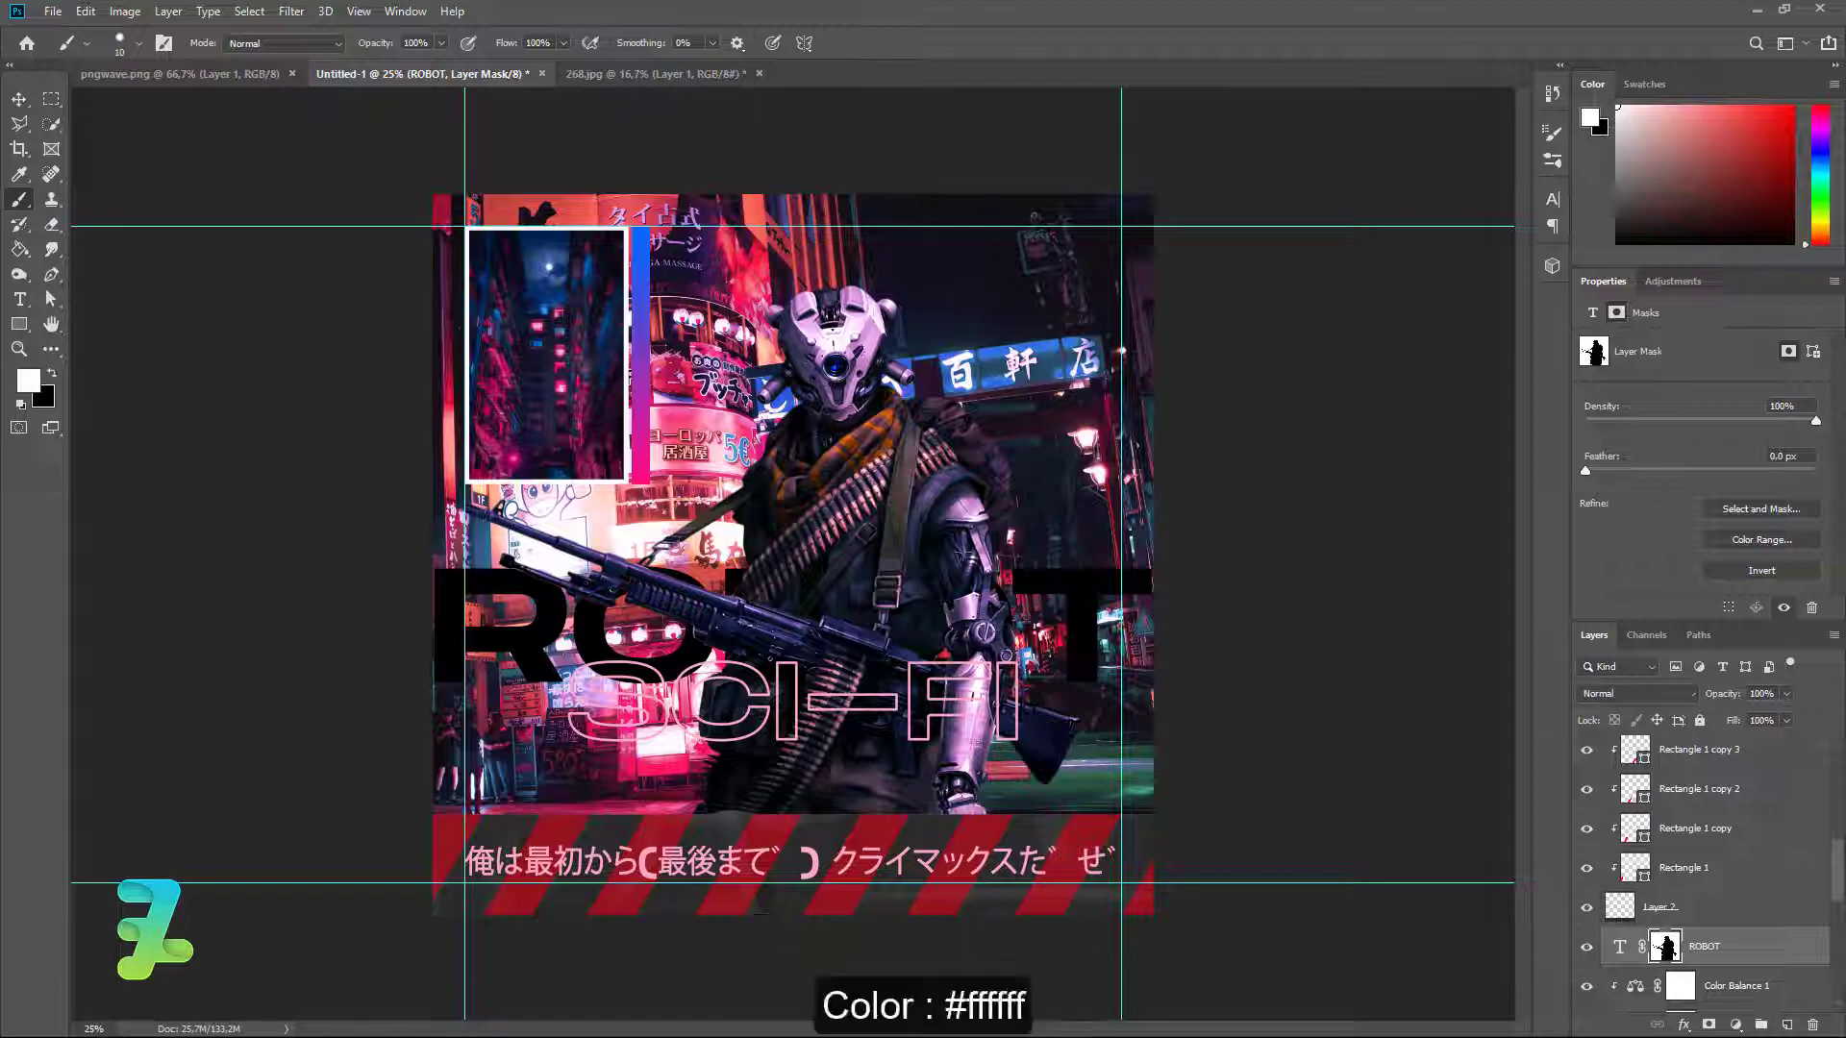
{"action": "key", "text": "bracketright"}
{"action": "key", "text": "bracketright"}
{"action": "key", "text": "bracketright"}
{"action": "key", "text": "bracketright"}
{"action": "mouse_move", "coordinate": [935, 581]}
{"action": "left_mouse_down"}
{"action": "mouse_move", "coordinate": [966, 596]}
{"action": "mouse_move", "coordinate": [1000, 663]}
{"action": "mouse_move", "coordinate": [906, 556]}
{"action": "mouse_move", "coordinate": [879, 625]}
{"action": "mouse_move", "coordinate": [899, 663]}
{"action": "mouse_move", "coordinate": [977, 683]}
{"action": "left_mouse_up"}
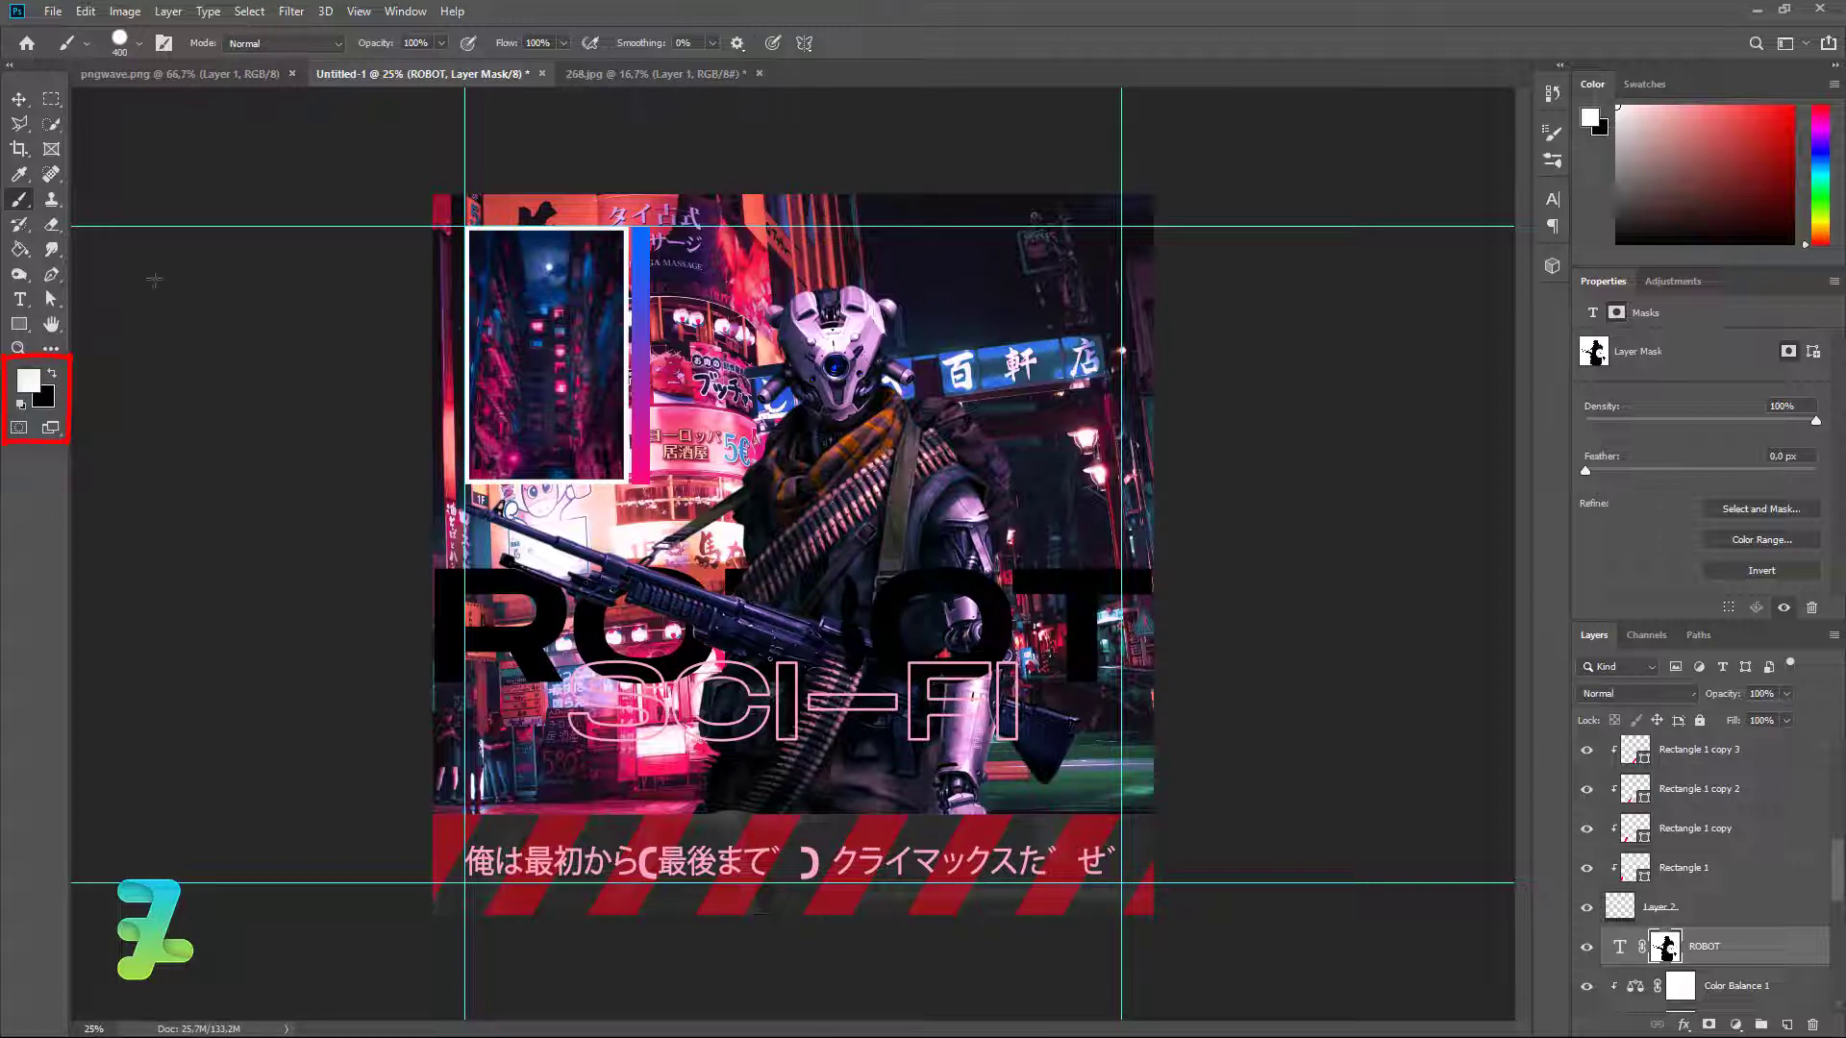
{"action": "left_click", "coordinate": [51, 373]}
{"action": "key", "text": "bracketleft"}
{"action": "key", "text": "bracketleft"}
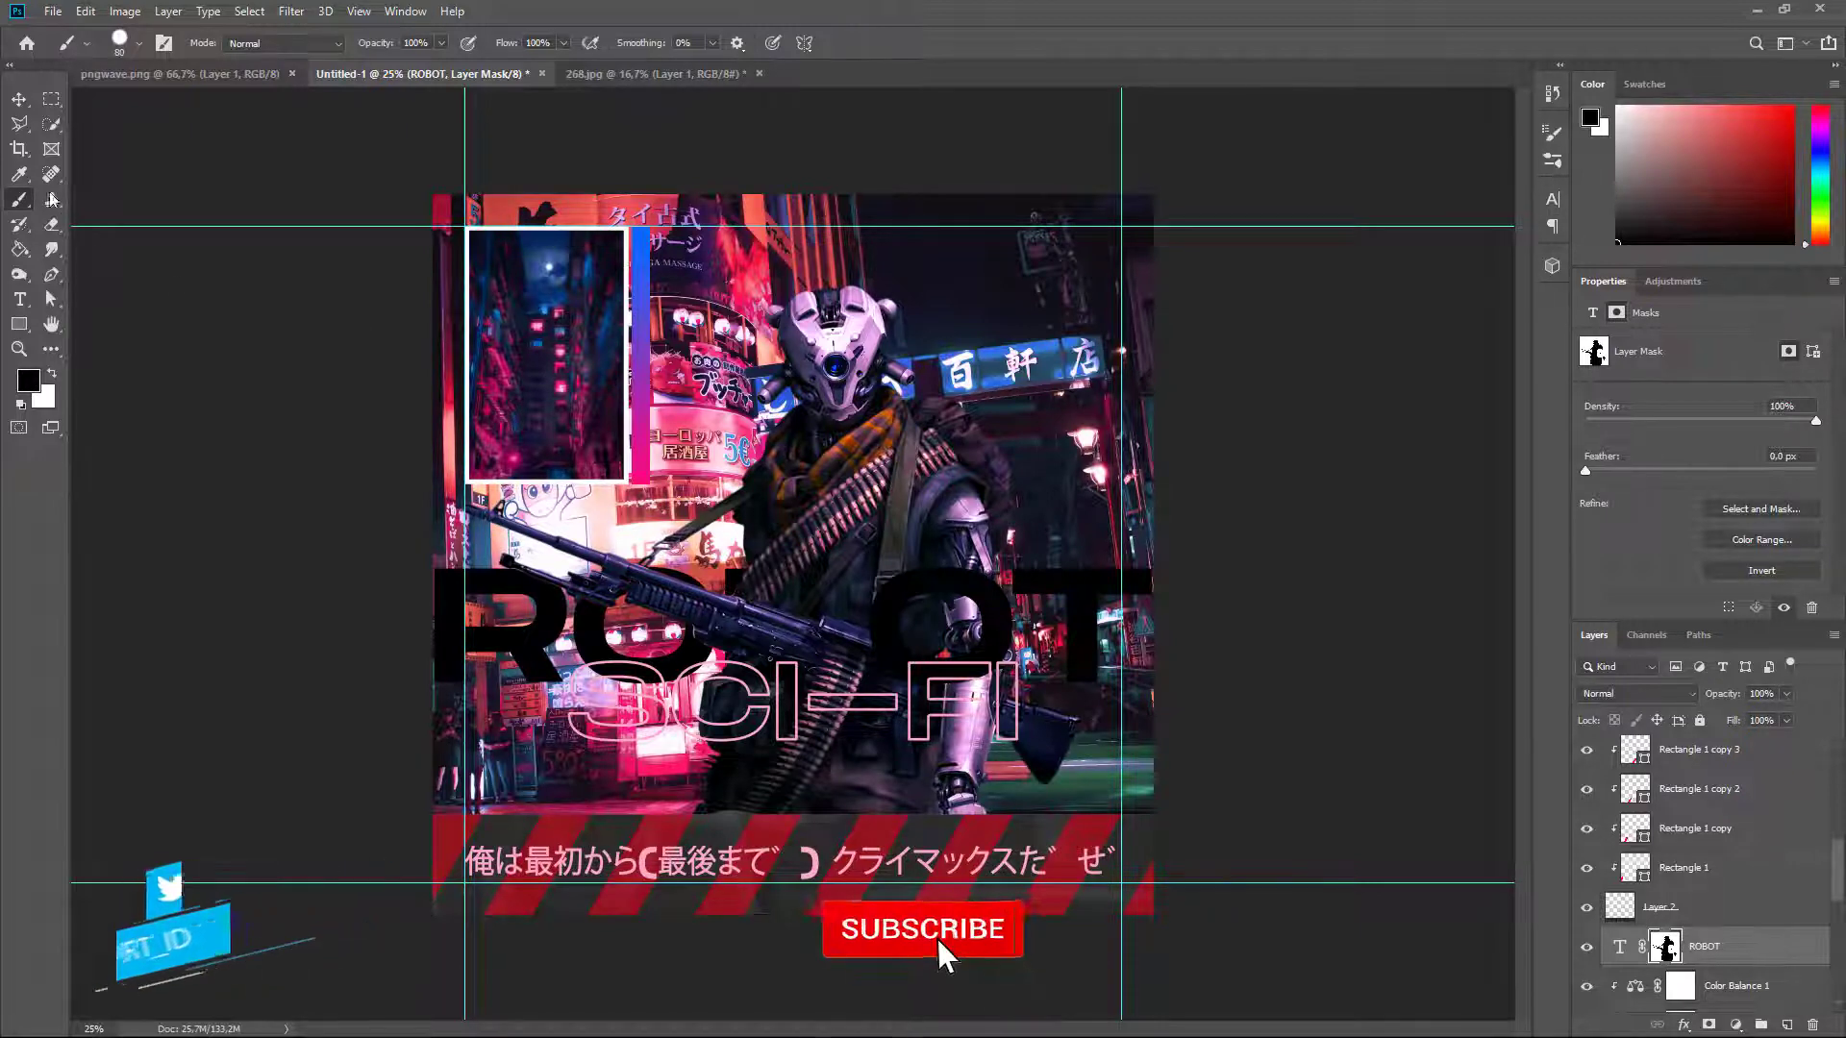
{"action": "key", "text": "v"}
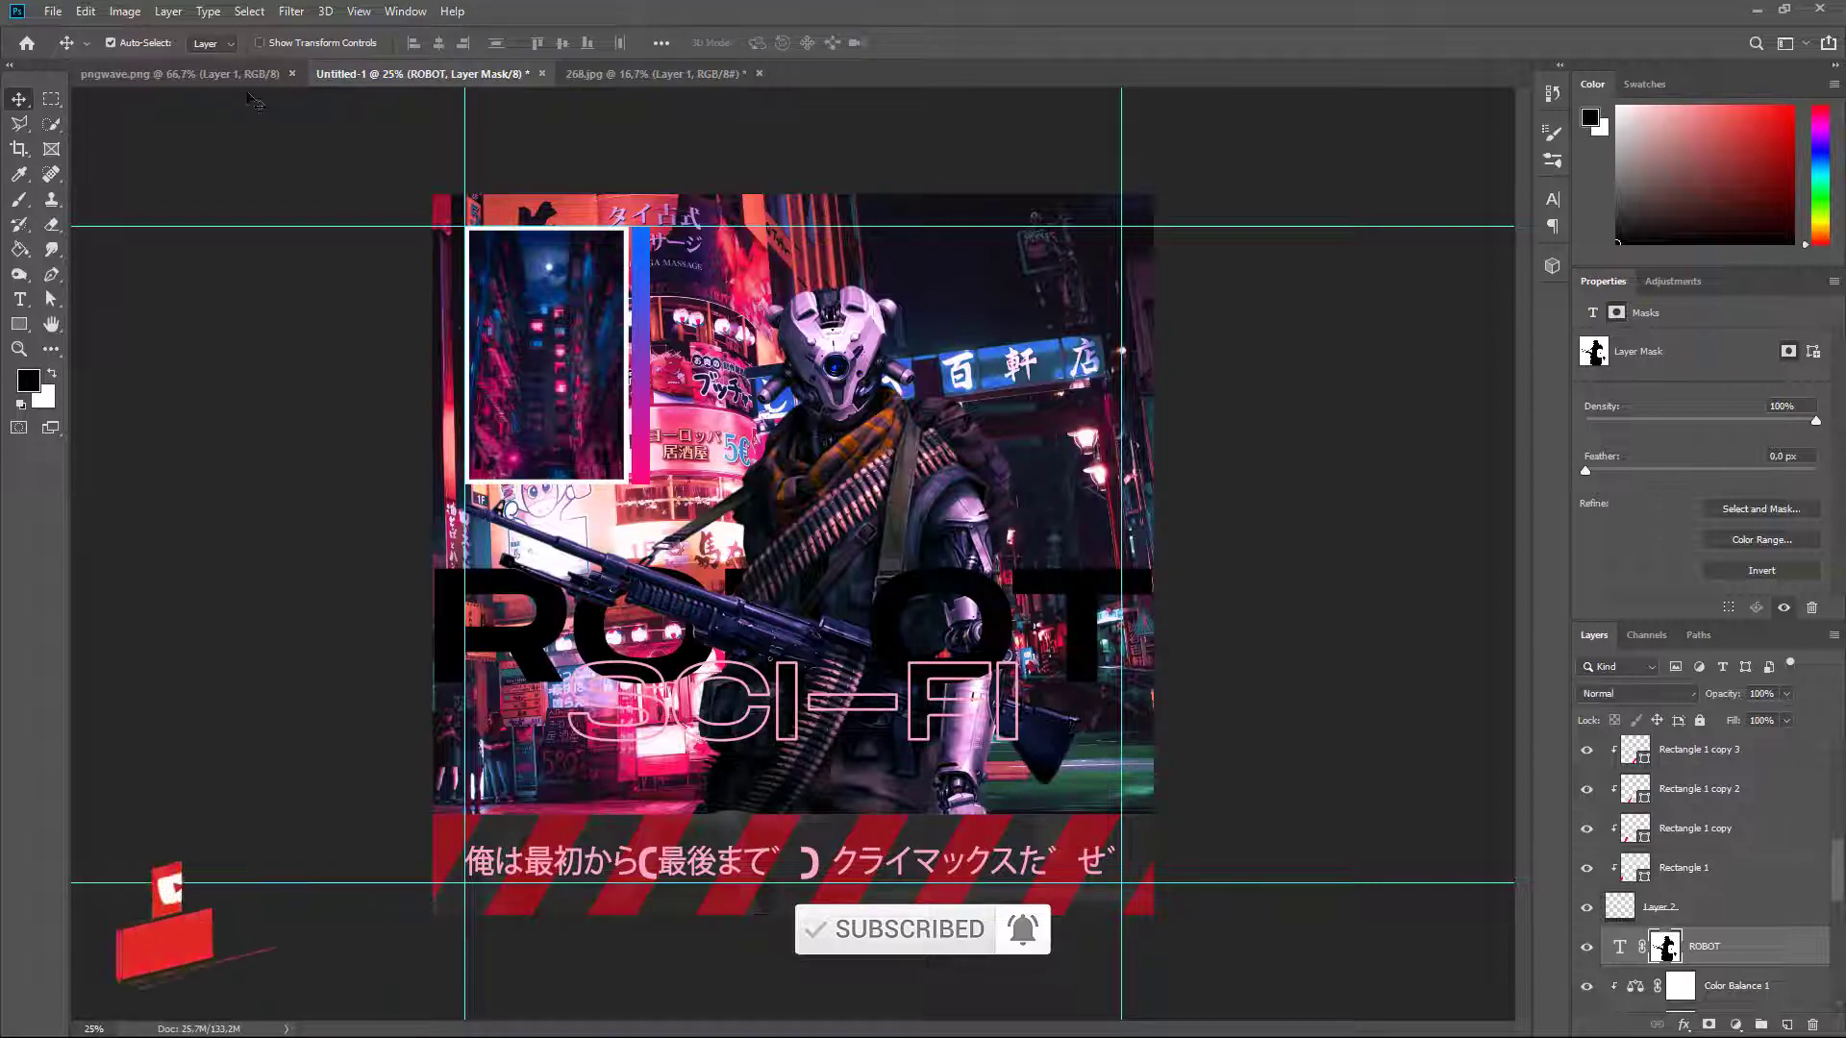
Copy the UNDER CONSTRUCTION image from pngwave.png into the poster and close pngwave.png.
{"action": "left_click", "coordinate": [224, 74]}
{"action": "right_click", "coordinate": [224, 75]}
{"action": "left_click", "coordinate": [272, 153]}
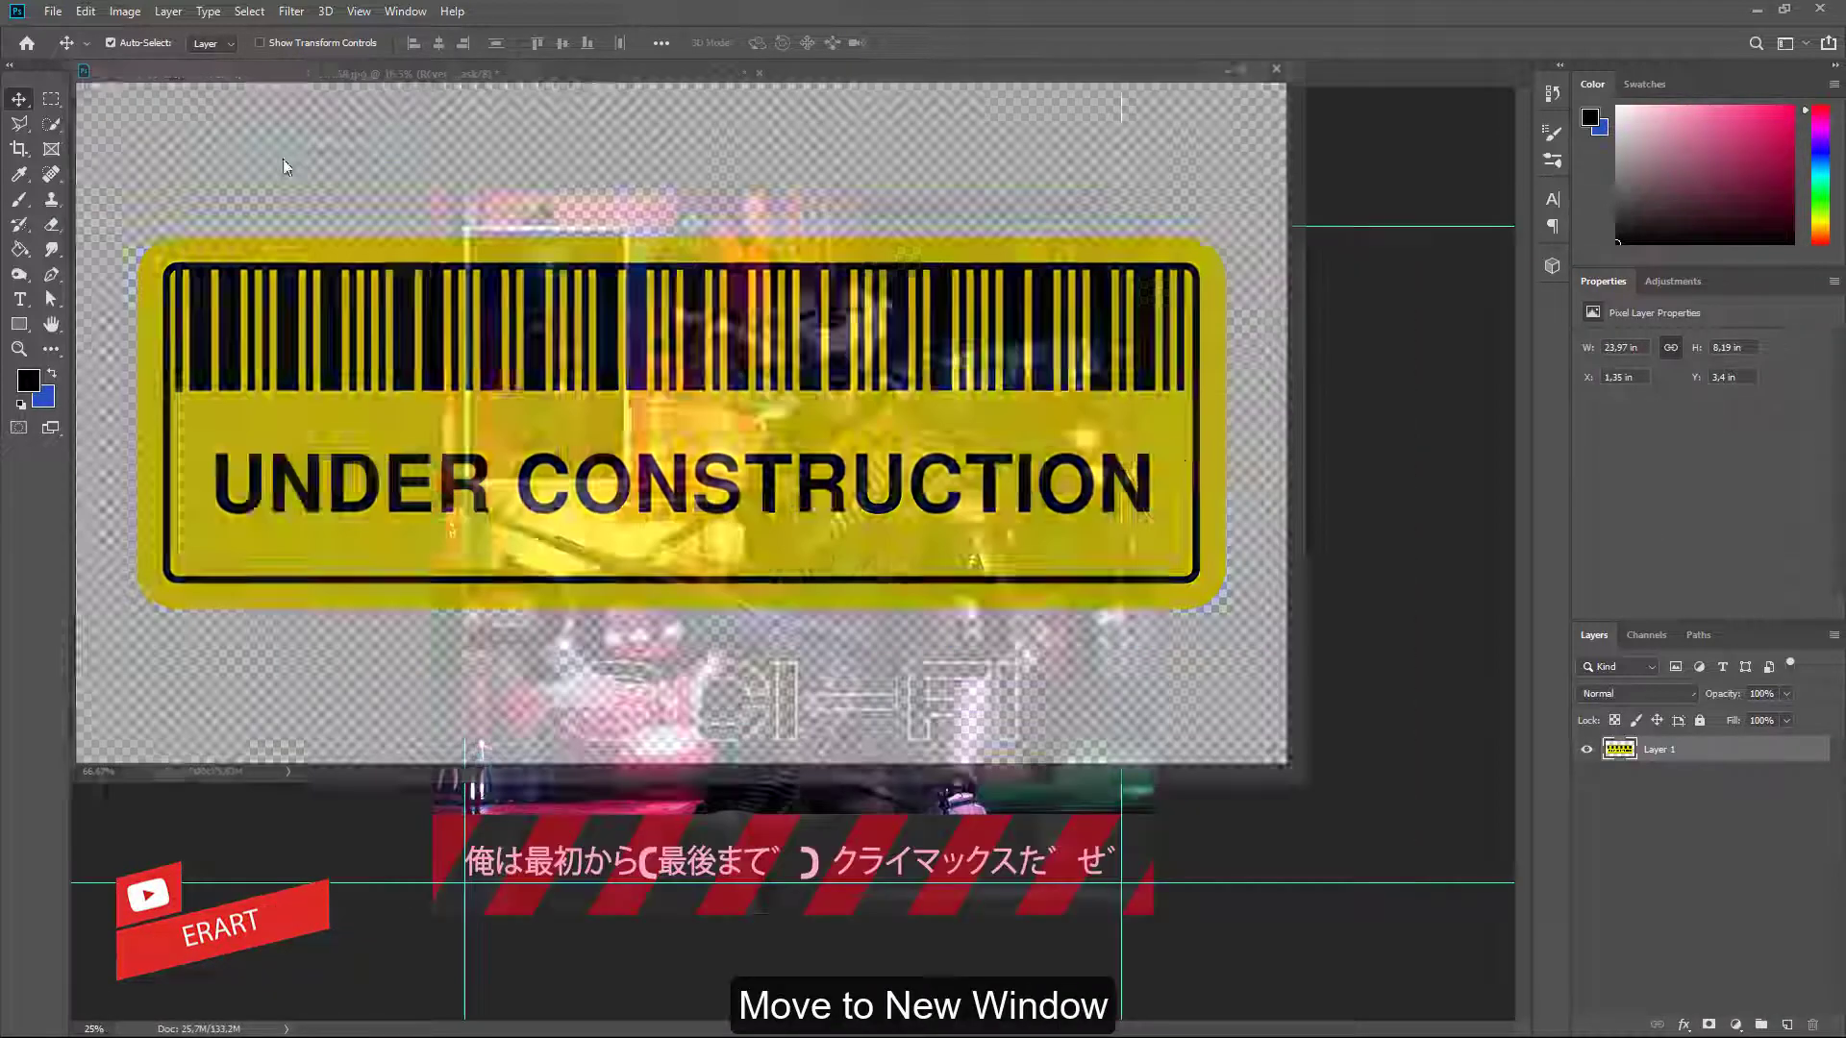
{"action": "left_click_drag", "start_coordinate": [332, 77], "coordinate": [1341, 435]}
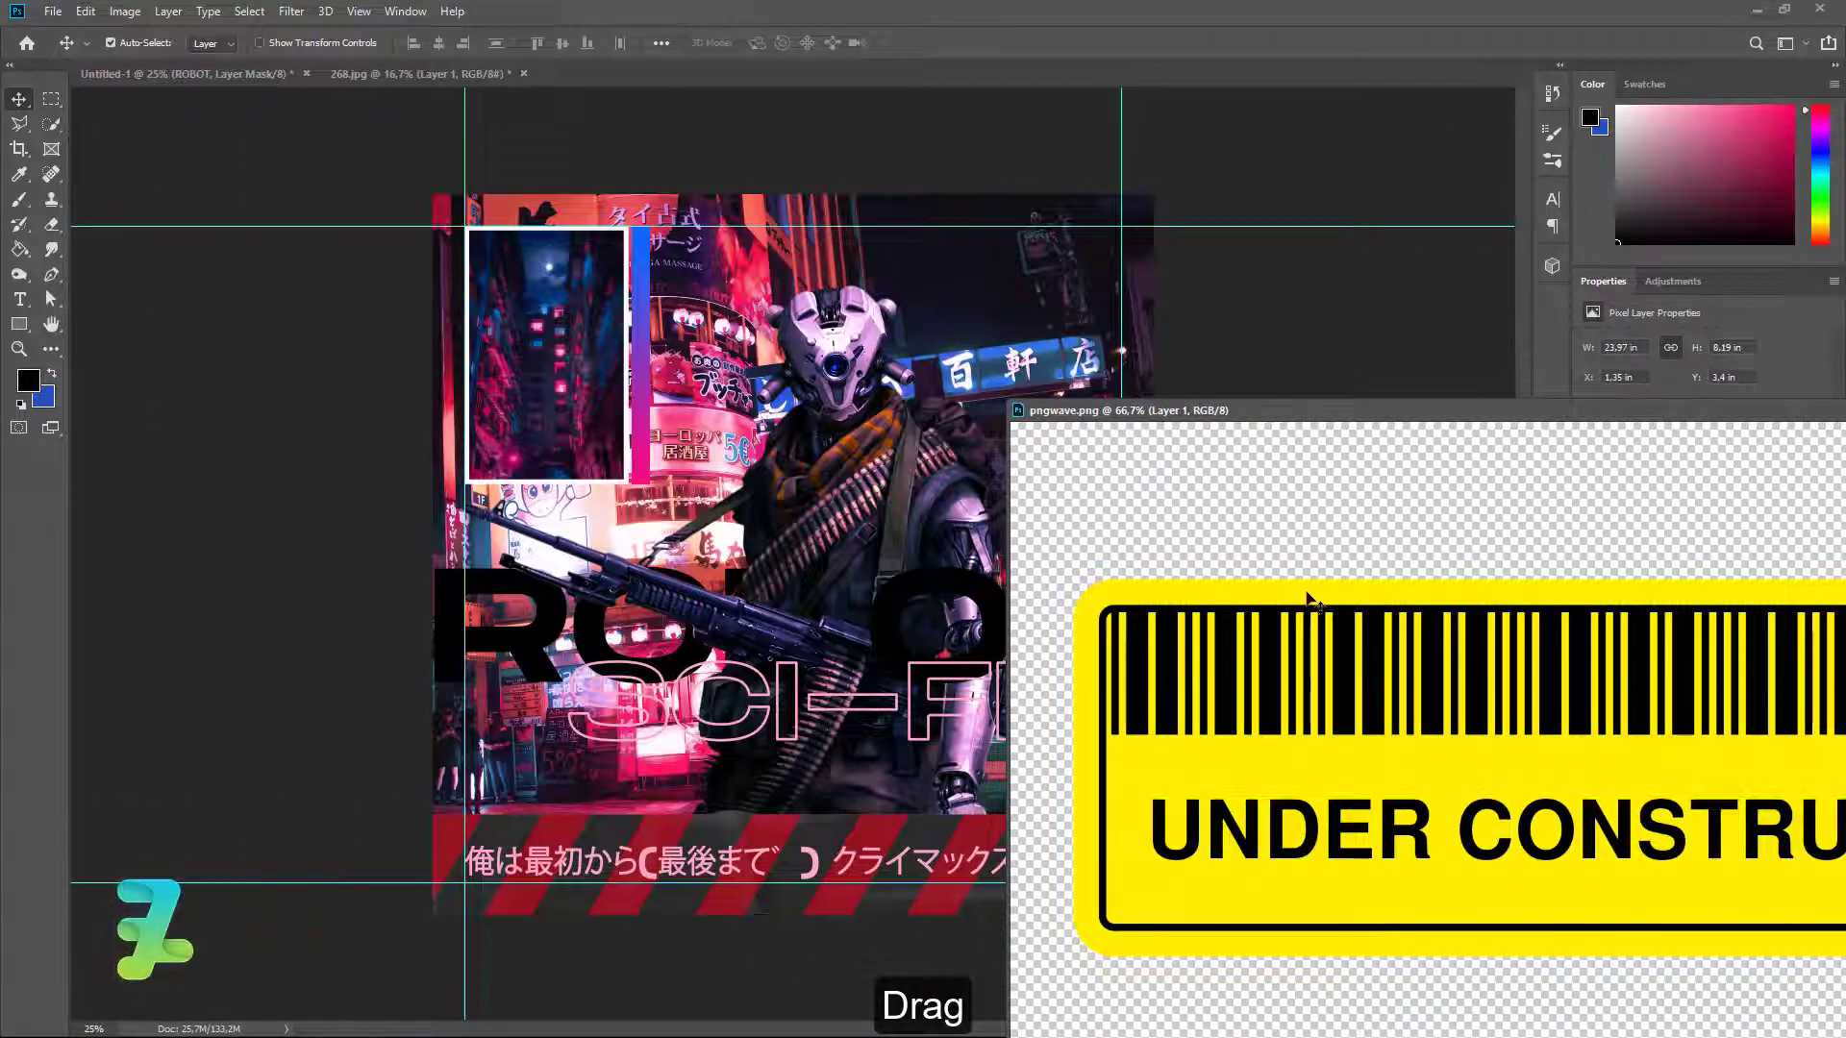
{"action": "left_click_drag", "start_coordinate": [1311, 606], "coordinate": [870, 451]}
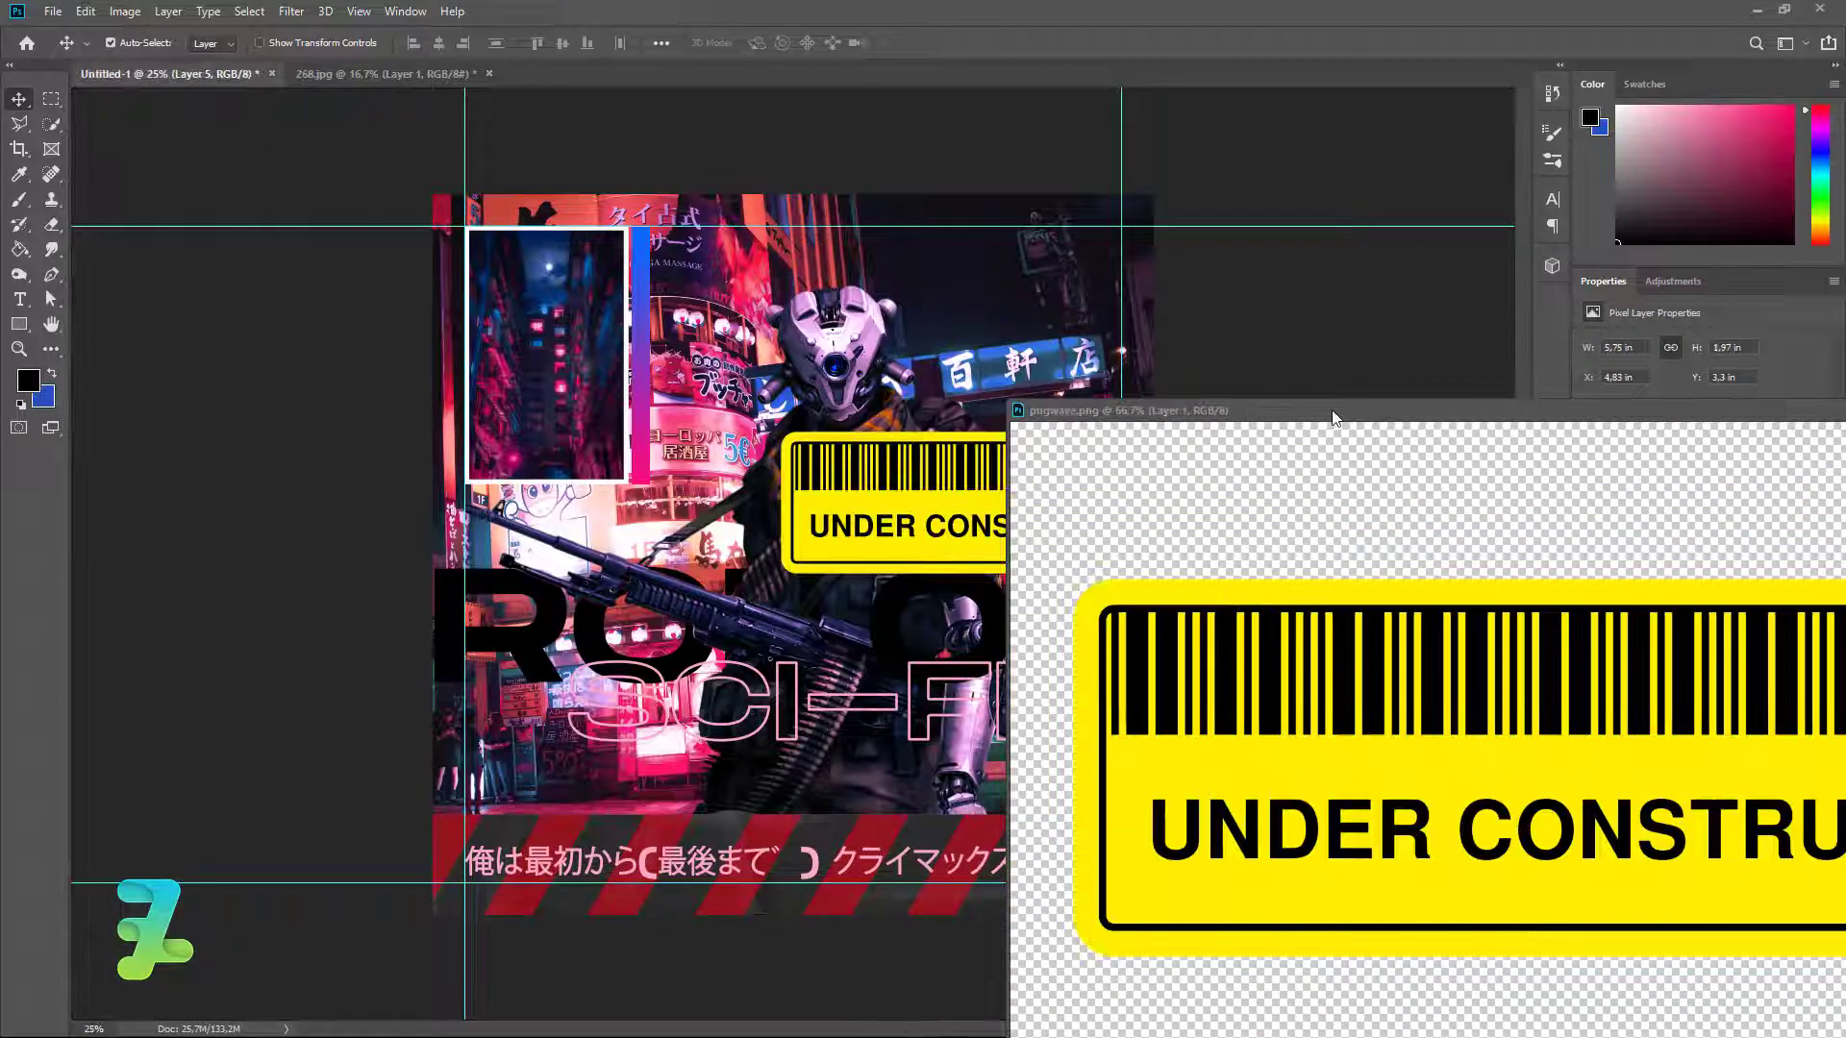
{"action": "left_click_drag", "start_coordinate": [1336, 410], "coordinate": [434, 361]}
{"action": "left_click", "coordinate": [1335, 355]}
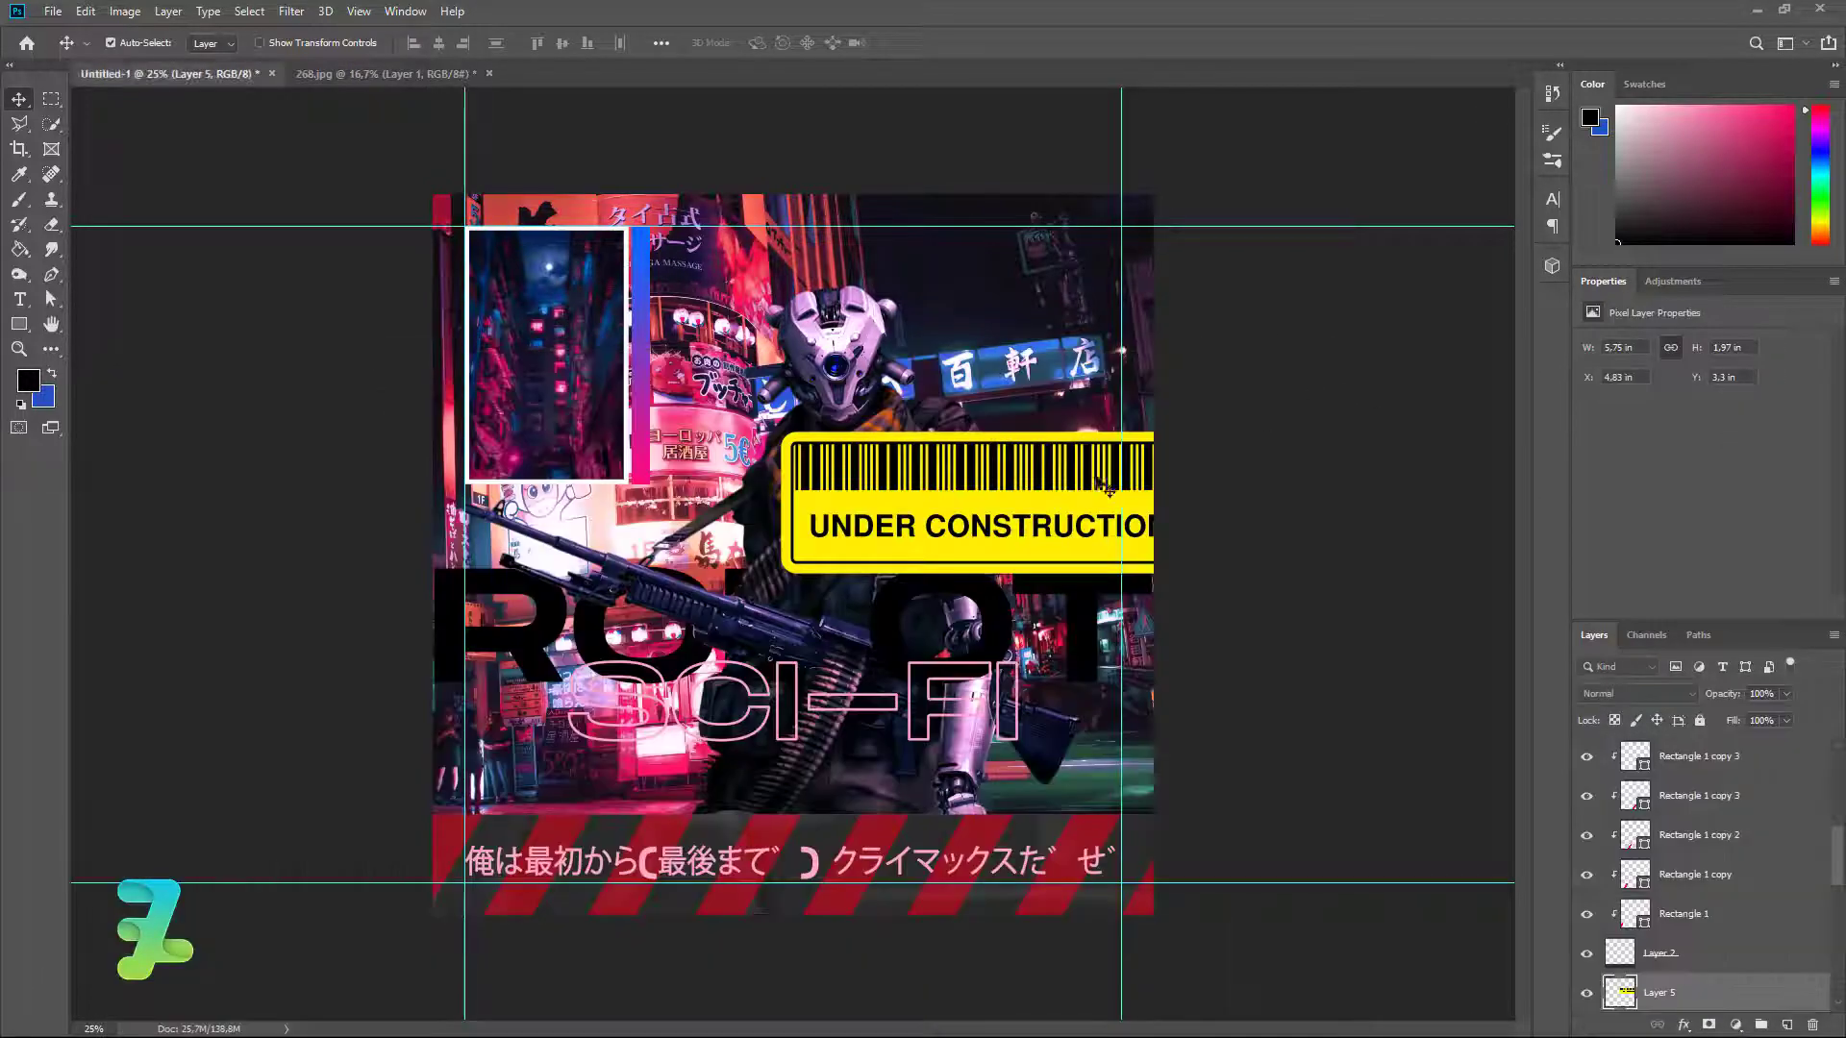
Shrink the sticker to under half size and place it in the top-right corner.
{"action": "left_click_drag", "start_coordinate": [1096, 490], "coordinate": [982, 479]}
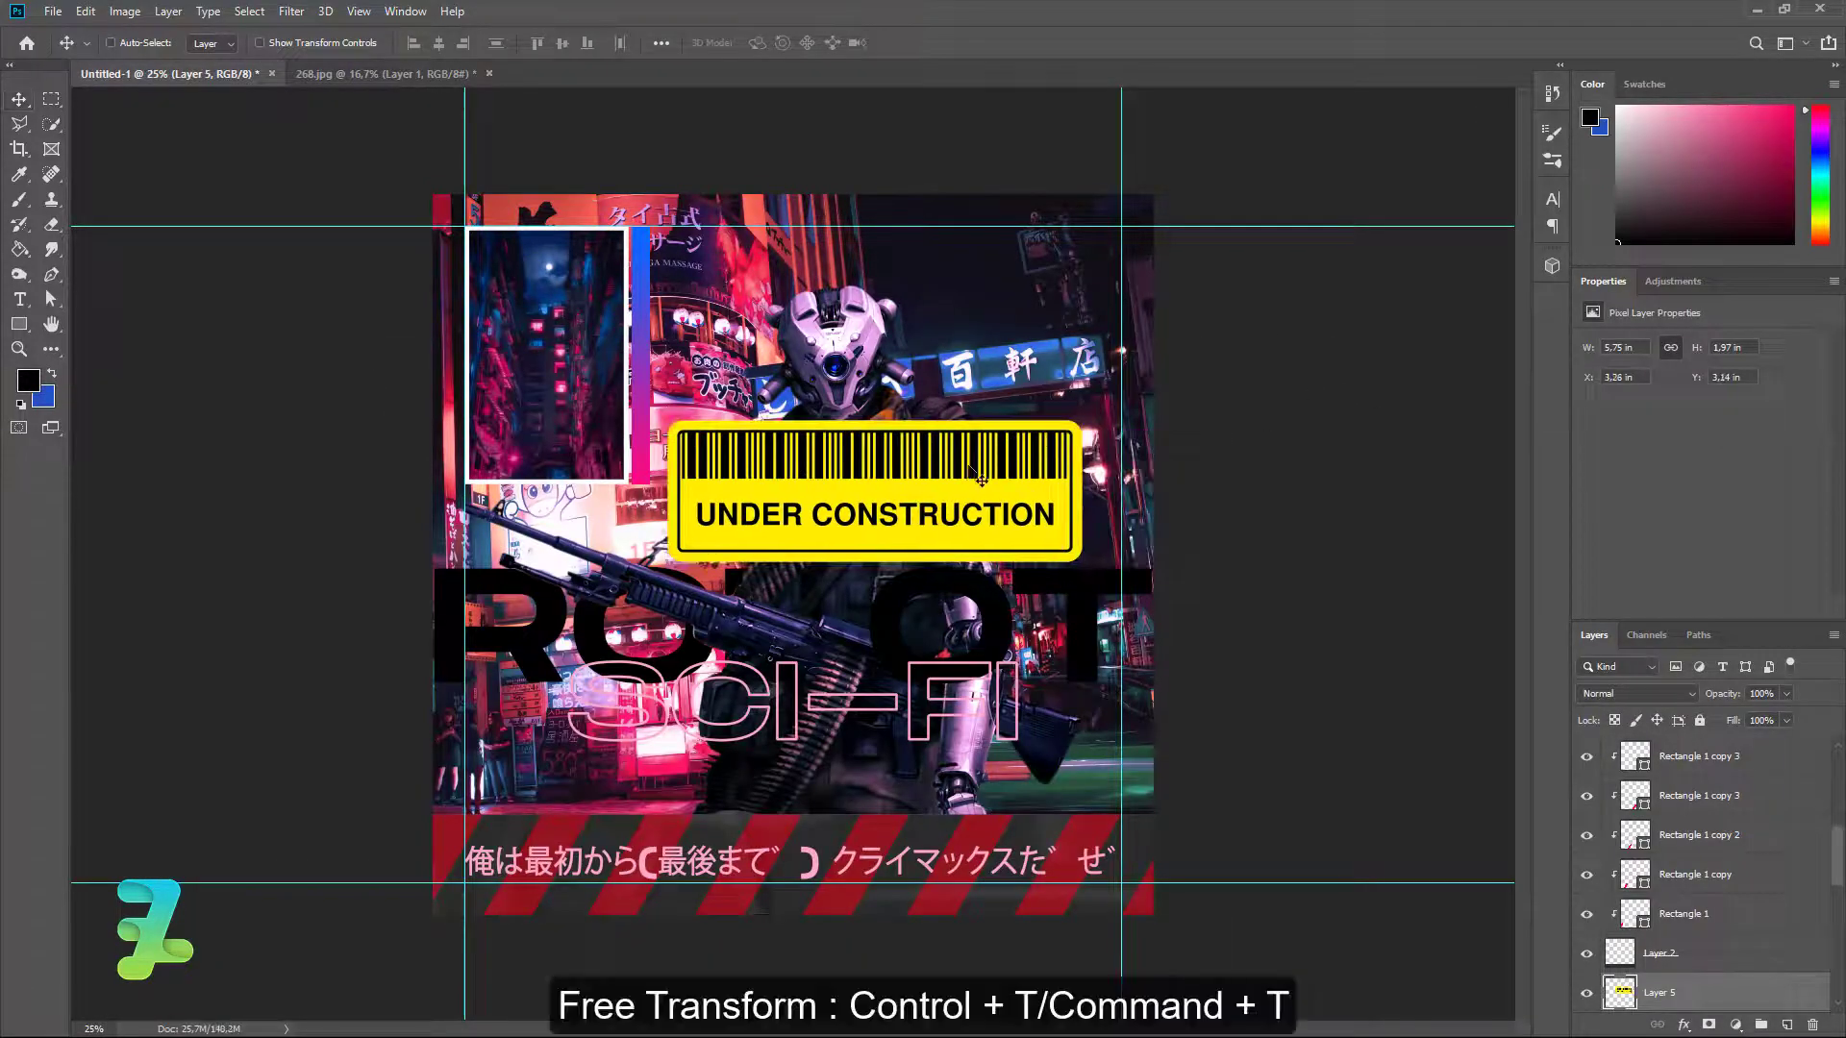
{"action": "key", "text": "ctrl+t"}
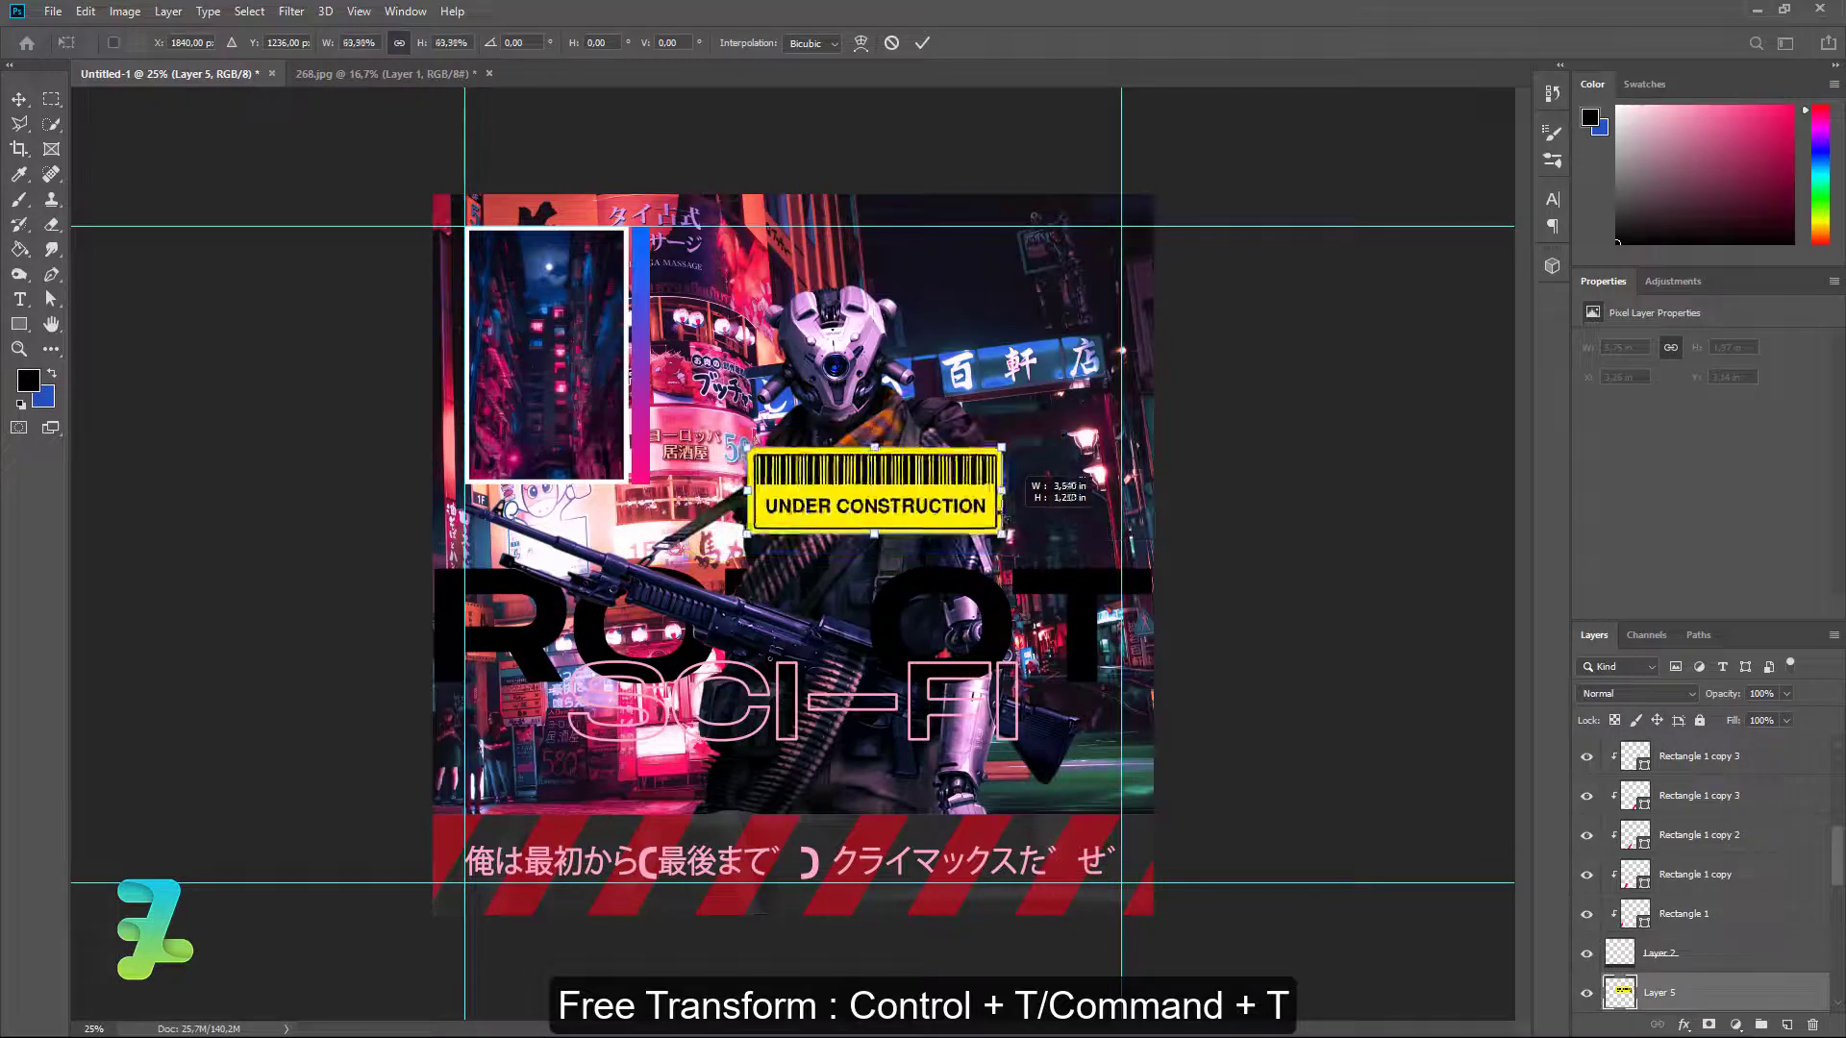
{"action": "mouse_move", "coordinate": [1064, 555]}
{"action": "left_mouse_down"}
{"action": "mouse_move", "coordinate": [962, 520]}
{"action": "mouse_move", "coordinate": [1074, 247]}
{"action": "left_mouse_up"}
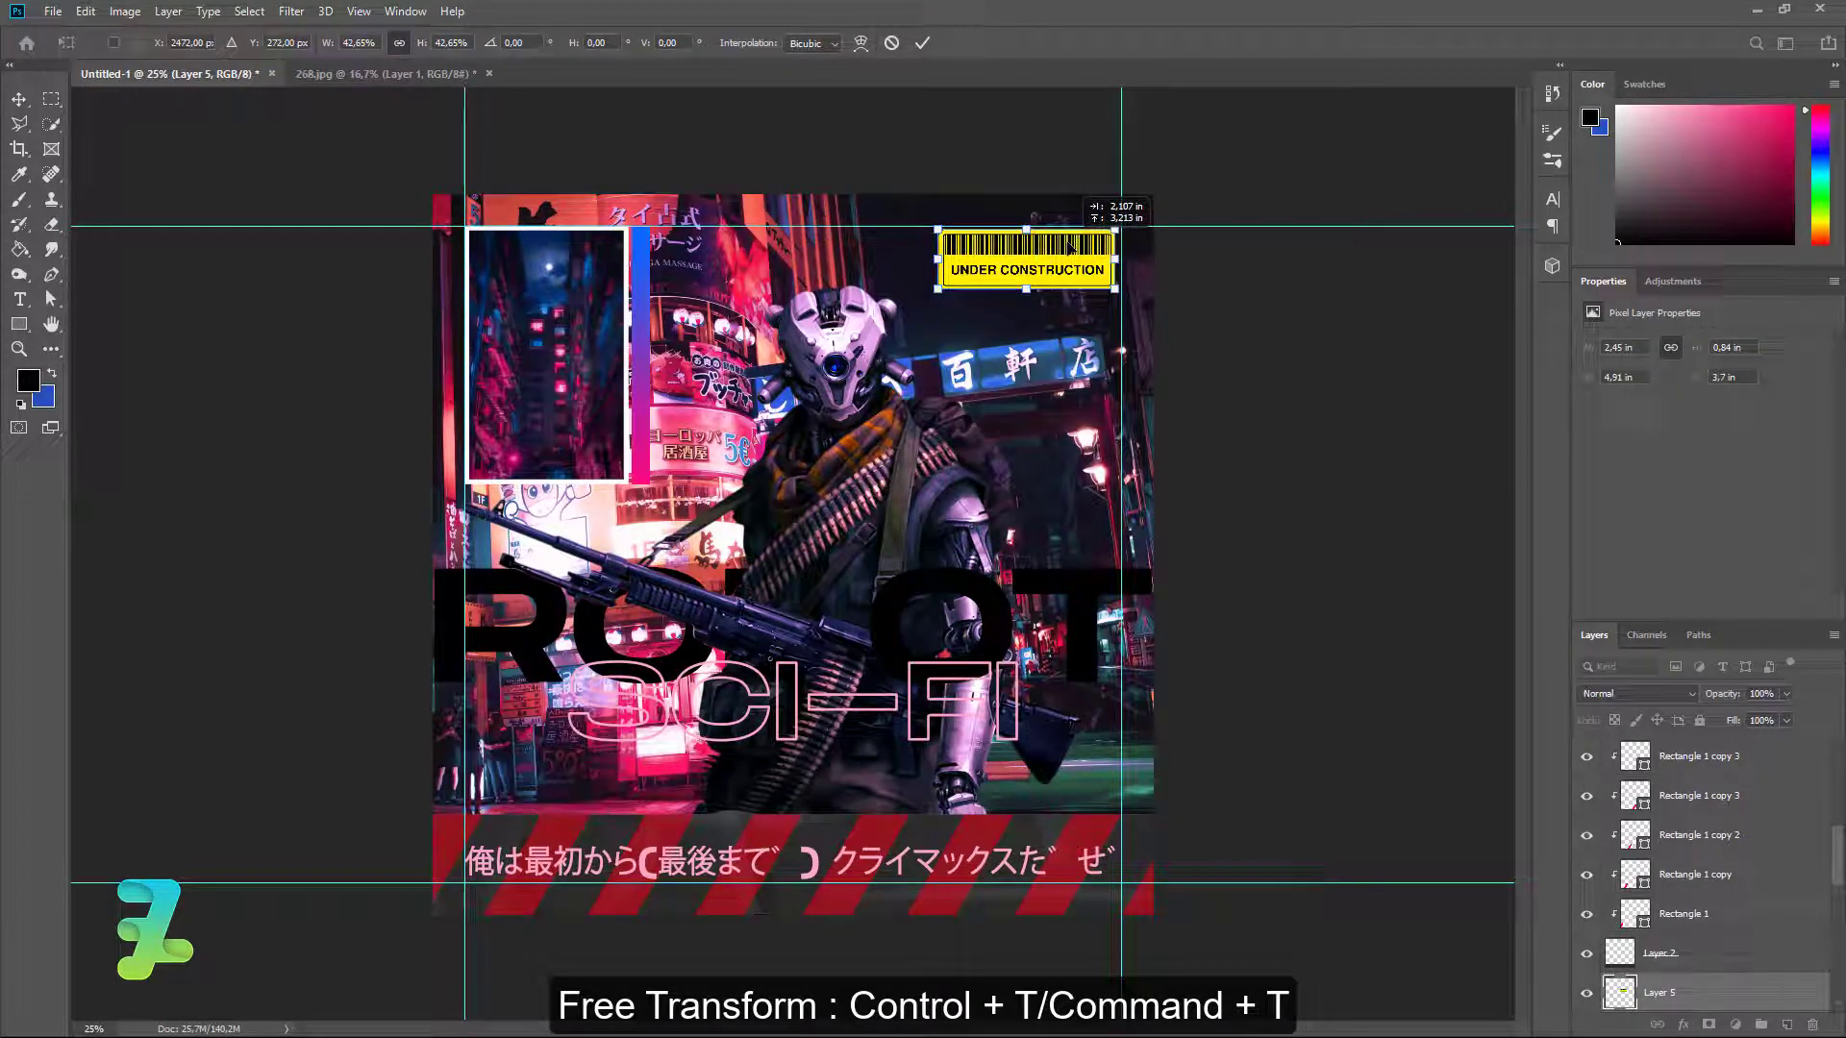
{"action": "left_click", "coordinate": [1312, 298]}
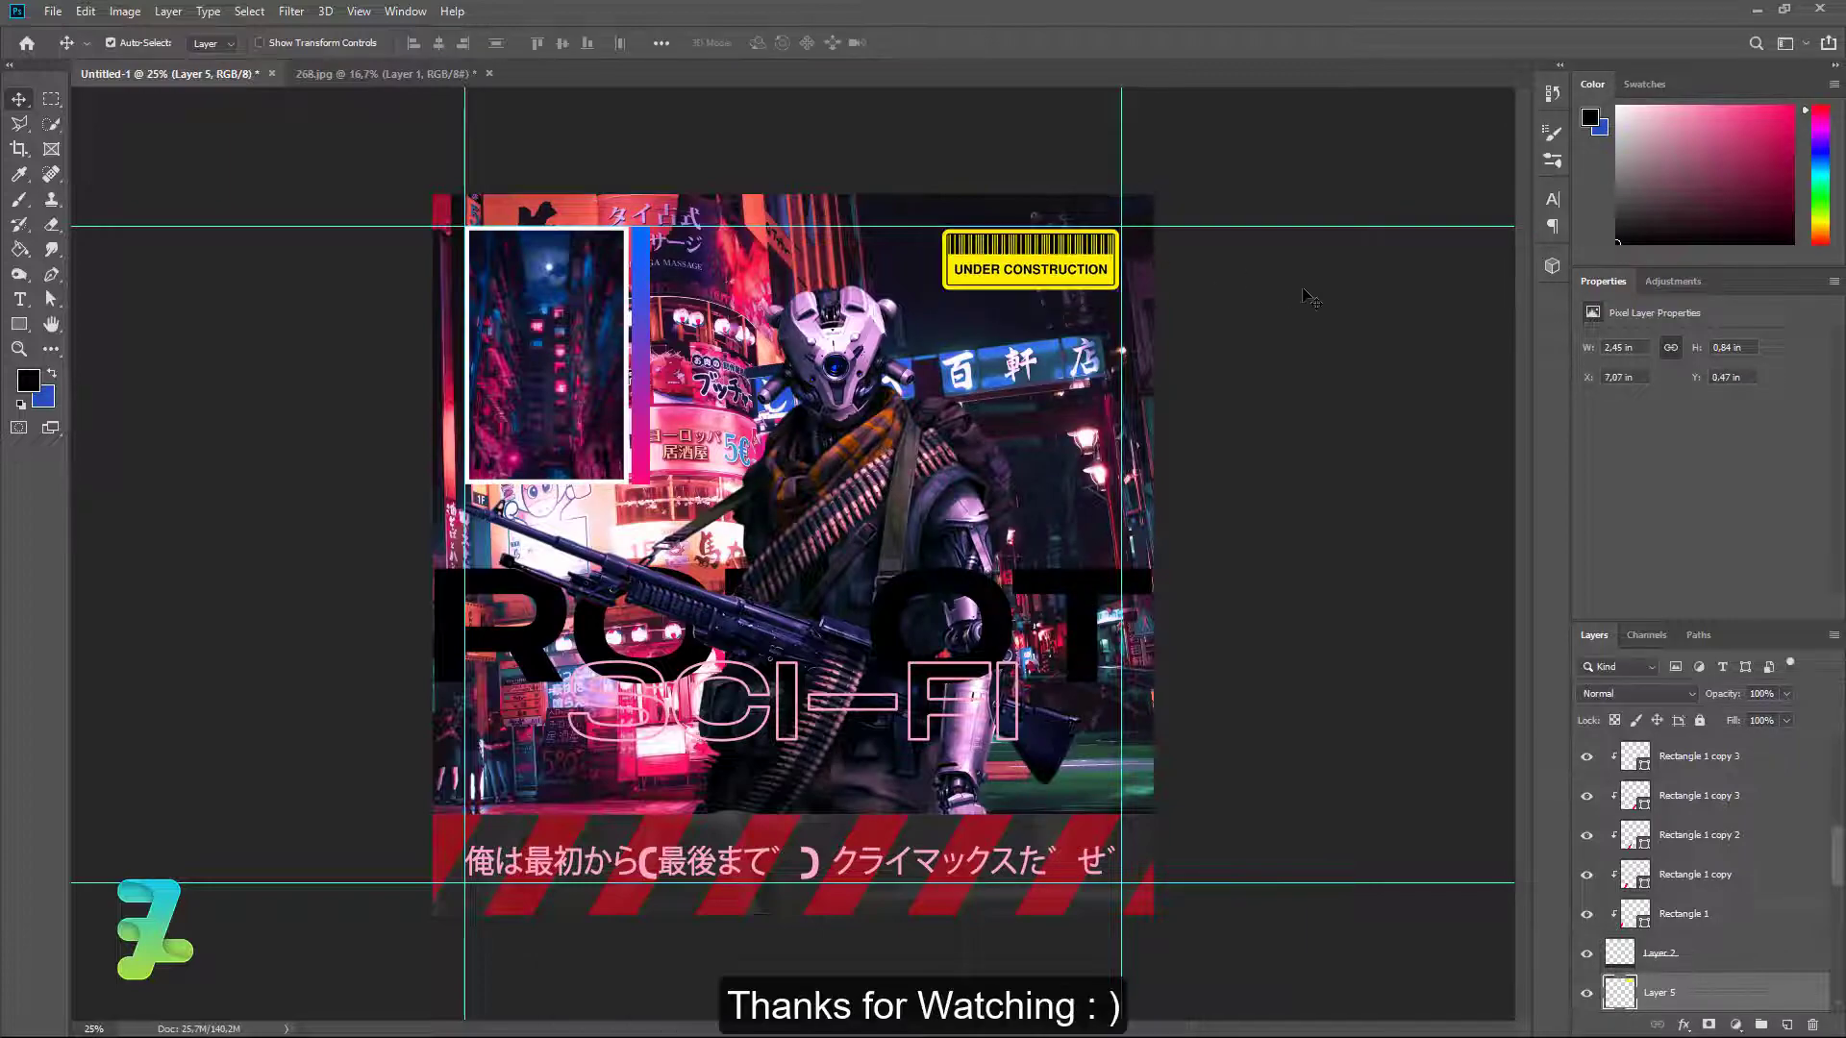